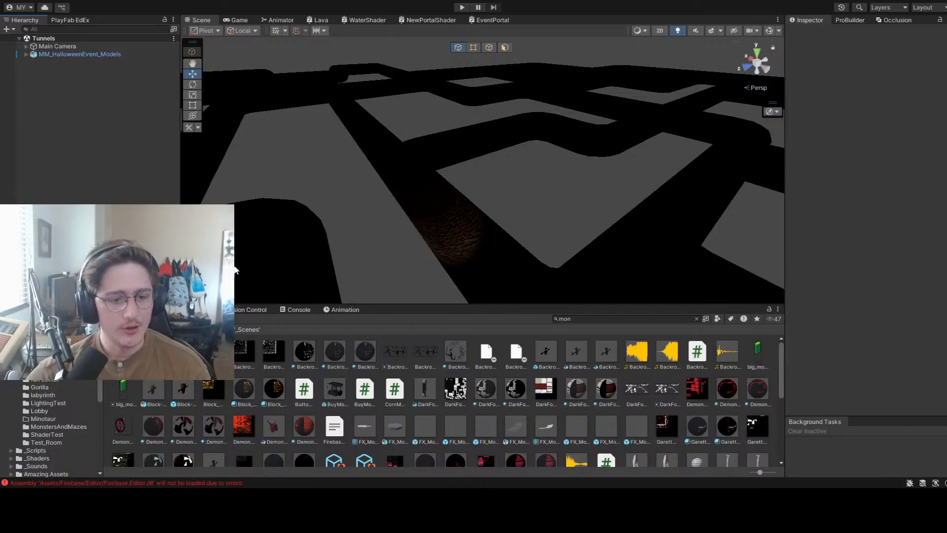
Clear the project asset search and search for lobby
{"action": "key", "text": "ctrl+f"}
{"action": "key", "text": "BackSpace"}
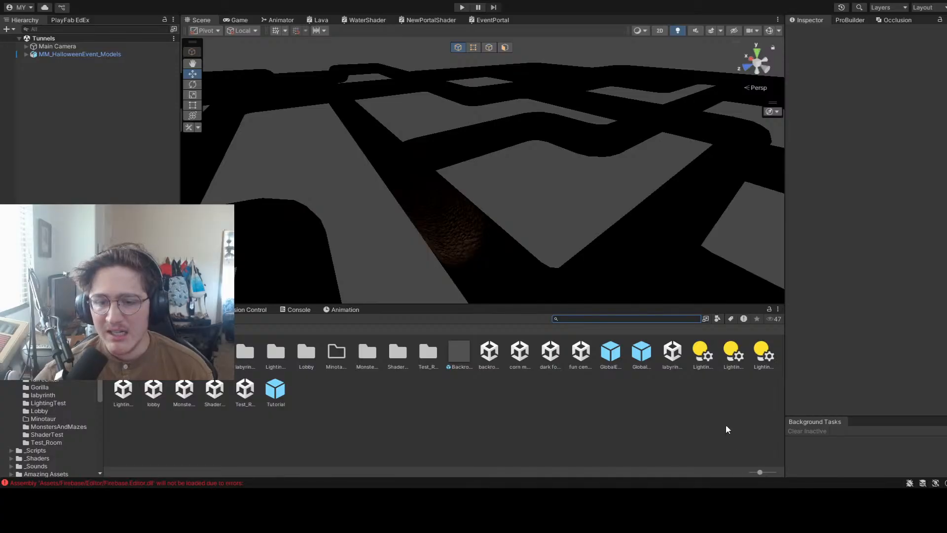
{"action": "right_click_drag", "start_coordinate": [492, 159], "coordinate": [391, 186]}
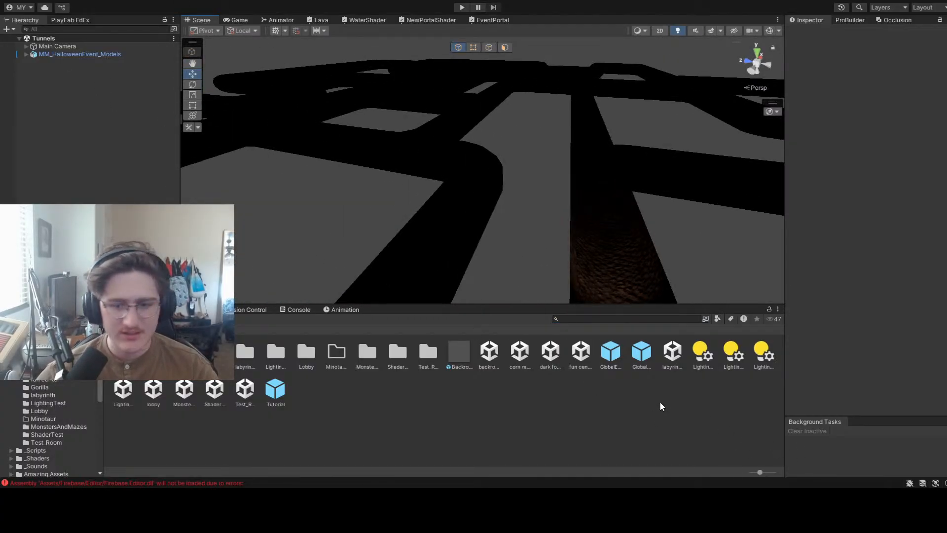
{"action": "left_click", "coordinate": [568, 319]}
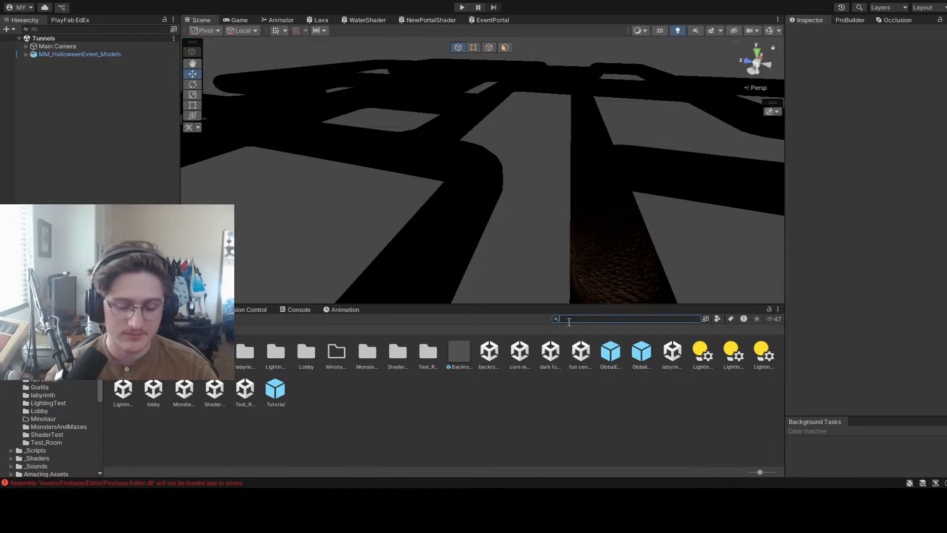
{"action": "type", "text": "da"}
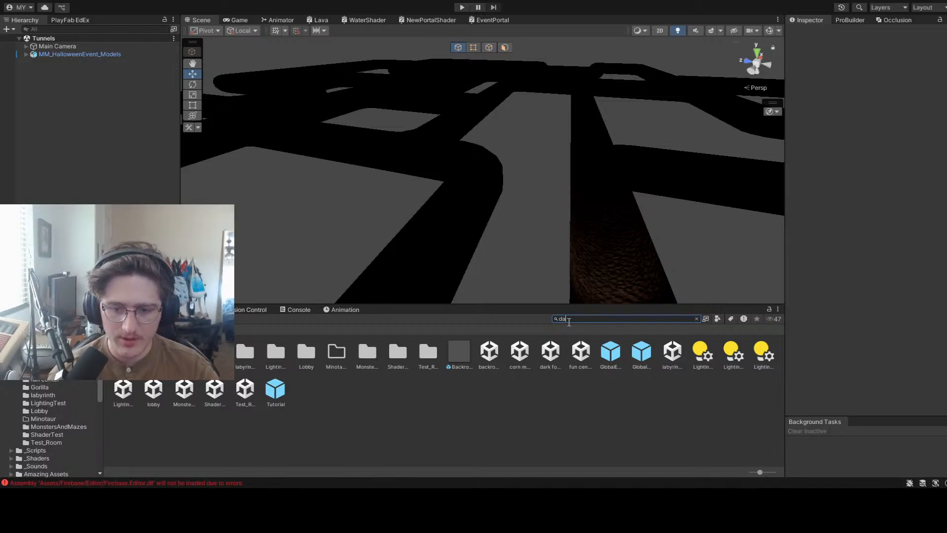
{"action": "key", "text": "BackSpace"}
{"action": "key", "text": "BackSpace"}
{"action": "type", "text": "lobby"}
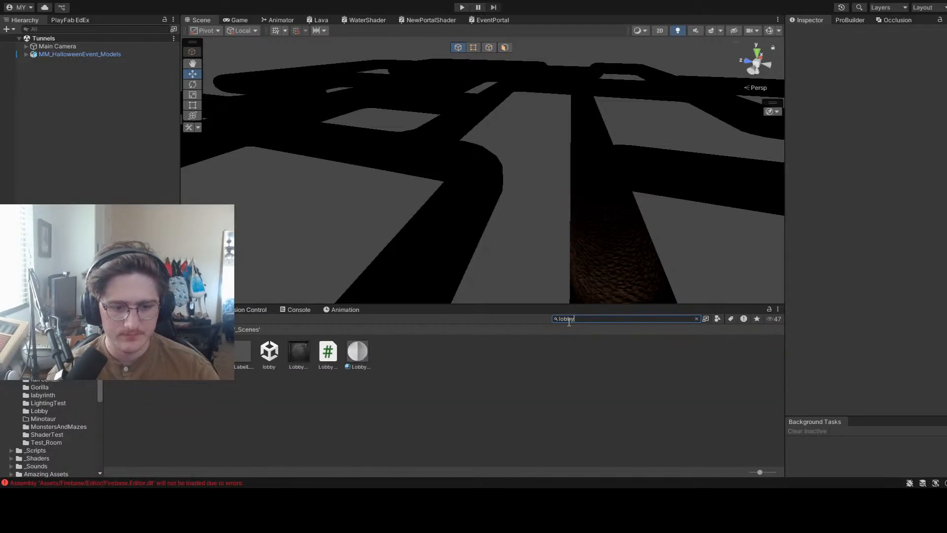
Search the project assets for corn, open the corn maze scene and enlarge the scene view
{"action": "key", "text": "BackSpace"}
{"action": "key", "text": "BackSpace"}
{"action": "key", "text": "BackSpace"}
{"action": "key", "text": "BackSpace"}
{"action": "key", "text": "BackSpace"}
{"action": "type", "text": "com"}
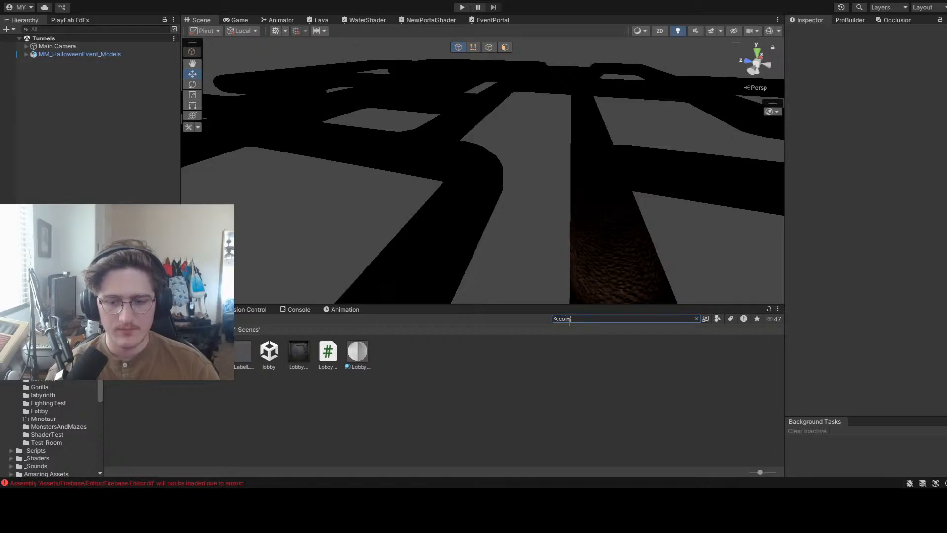
{"action": "left_click", "coordinate": [258, 352]}
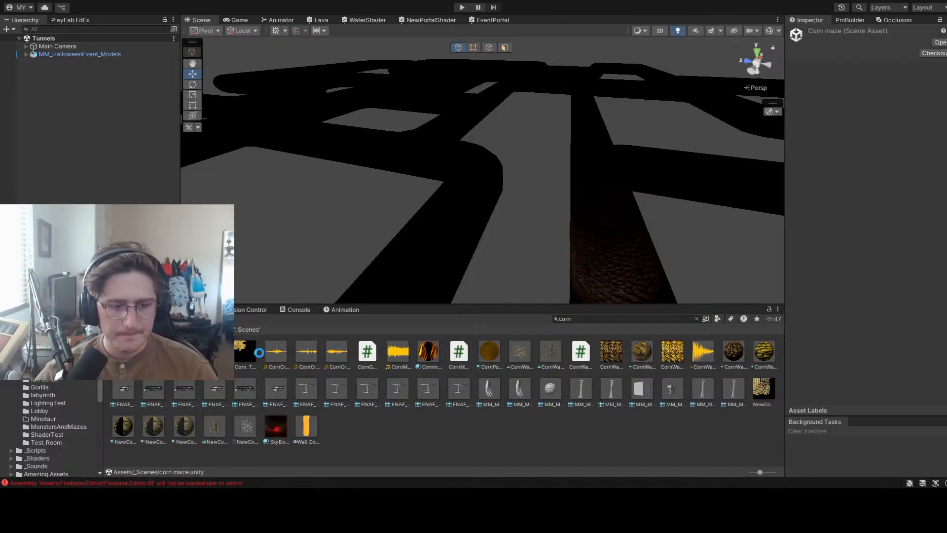
{"action": "left_click_drag", "start_coordinate": [600, 303], "coordinate": [594, 343]}
Add a camera aligned with the scene view down the corn path and preview it in the Game view
{"action": "right_click_drag", "start_coordinate": [548, 226], "coordinate": [478, 231]}
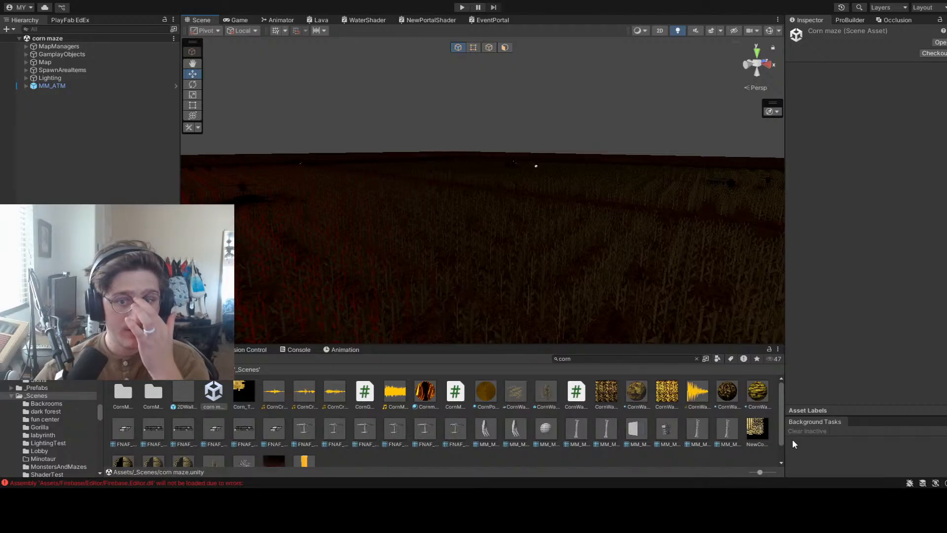
{"action": "right_click_drag", "start_coordinate": [535, 246], "coordinate": [536, 172]}
{"action": "left_click", "coordinate": [61, 158]}
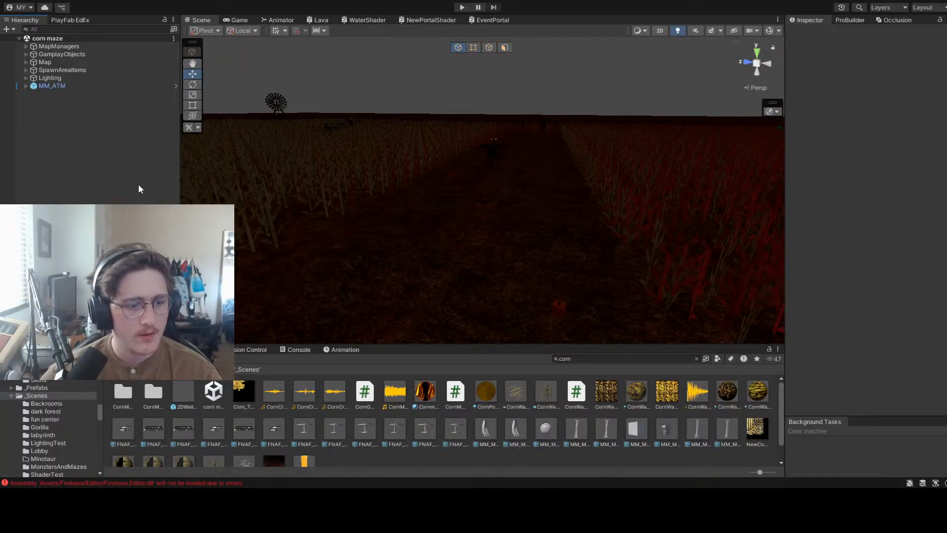
{"action": "left_click", "coordinate": [85, 453]}
{"action": "right_click_drag", "start_coordinate": [500, 201], "coordinate": [502, 191]}
{"action": "key", "text": "ctrl+shift+f"}
{"action": "left_click", "coordinate": [239, 20]}
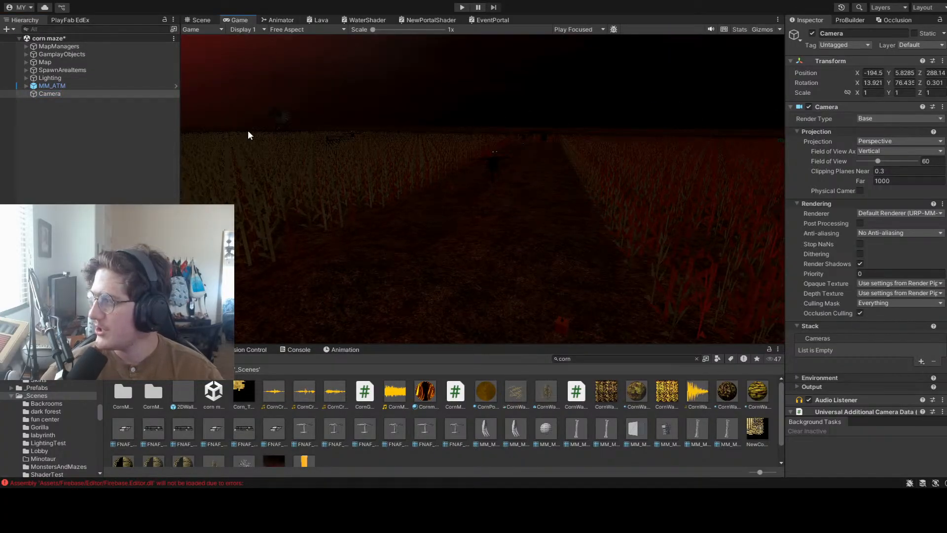
Return to the scene view and delete the added camera
{"action": "left_click", "coordinate": [211, 20]}
{"action": "right_click_drag", "start_coordinate": [442, 154], "coordinate": [438, 153]}
{"action": "left_click", "coordinate": [80, 100]}
{"action": "left_click", "coordinate": [80, 94]}
{"action": "key", "text": "Delete"}
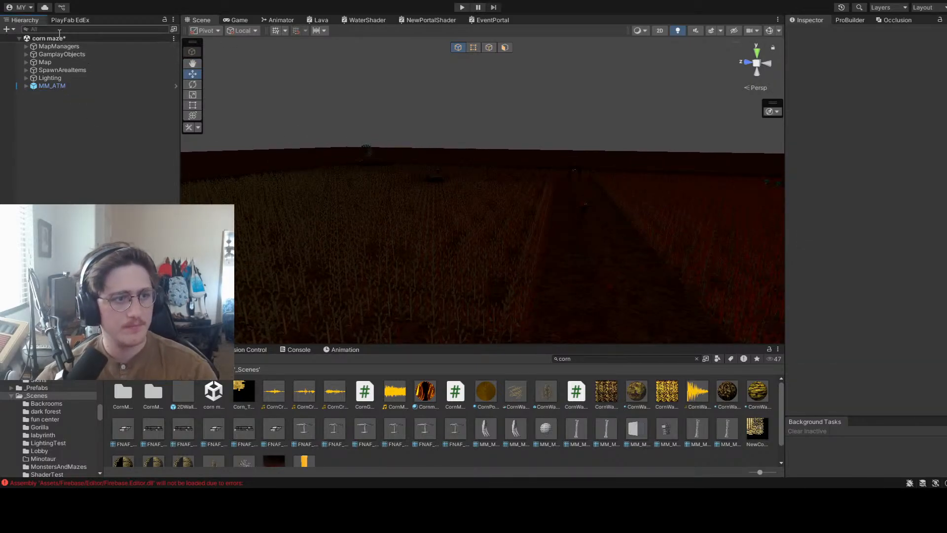
Search the corn maze hierarchy for light and check the active Directional Light's settings
{"action": "left_click", "coordinate": [56, 30]}
{"action": "type", "text": "light"}
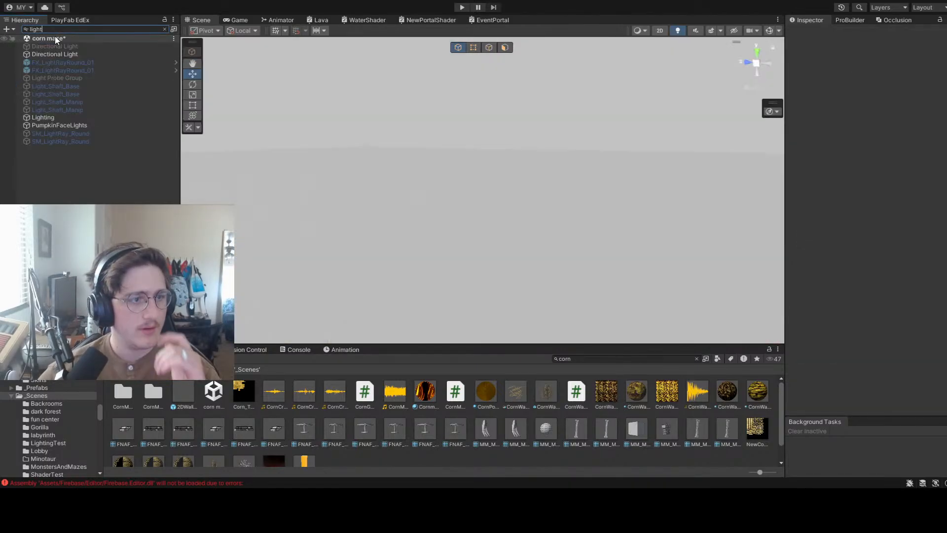
{"action": "left_click", "coordinate": [64, 55]}
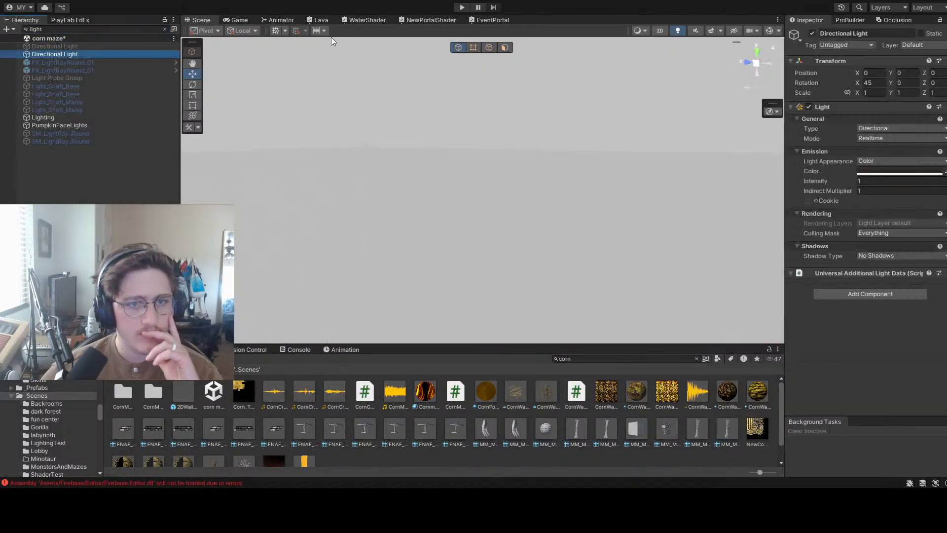
{"action": "left_click", "coordinate": [164, 30]}
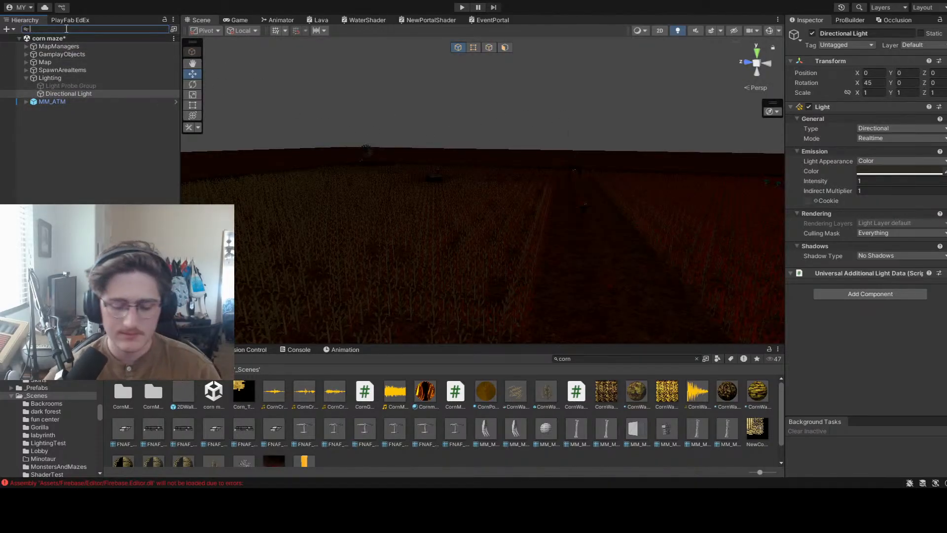
Filter the hierarchy by light again and check the Lighting and PumpkinFaceLights objects, returning to the Directional Light
{"action": "type", "text": "light"}
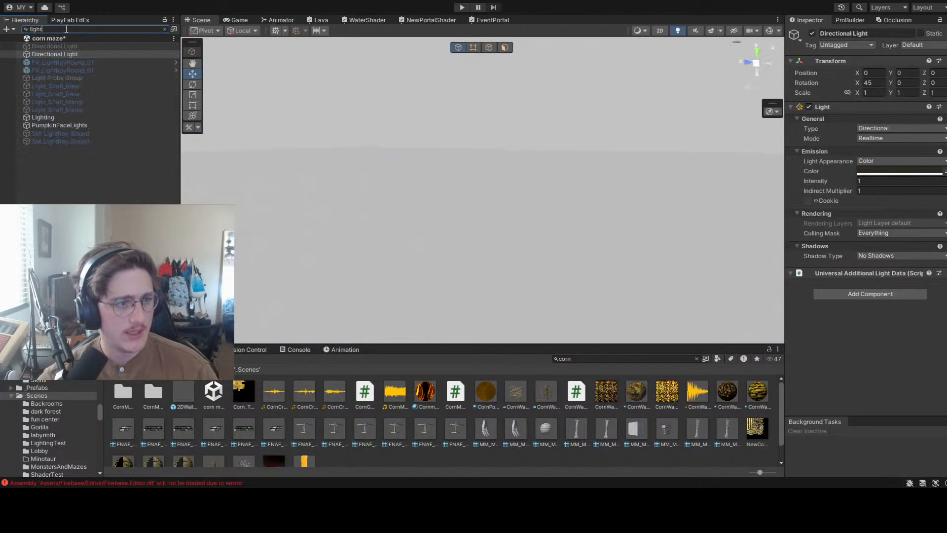
{"action": "left_click", "coordinate": [70, 117]}
{"action": "left_click", "coordinate": [79, 125]}
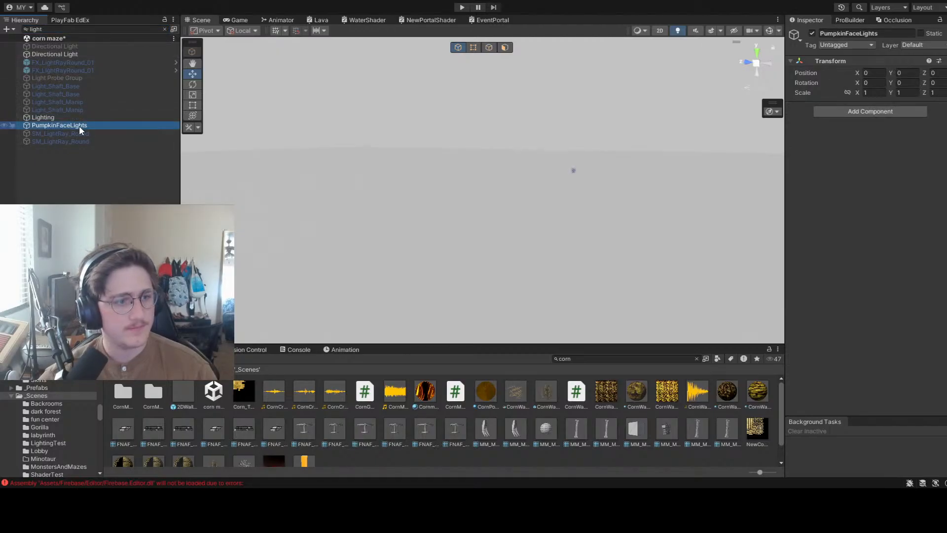
{"action": "left_click", "coordinate": [63, 118]}
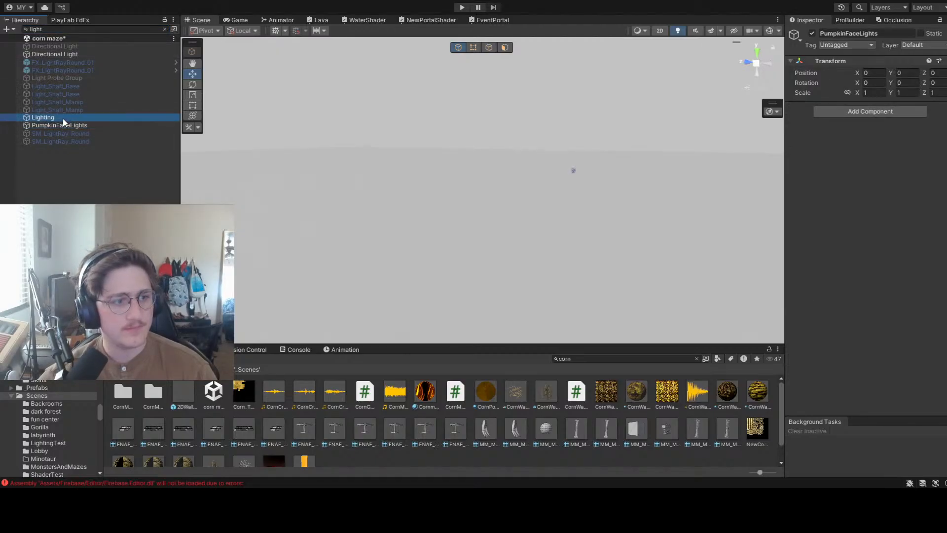
{"action": "left_click", "coordinate": [166, 29]}
{"action": "left_click", "coordinate": [90, 93]}
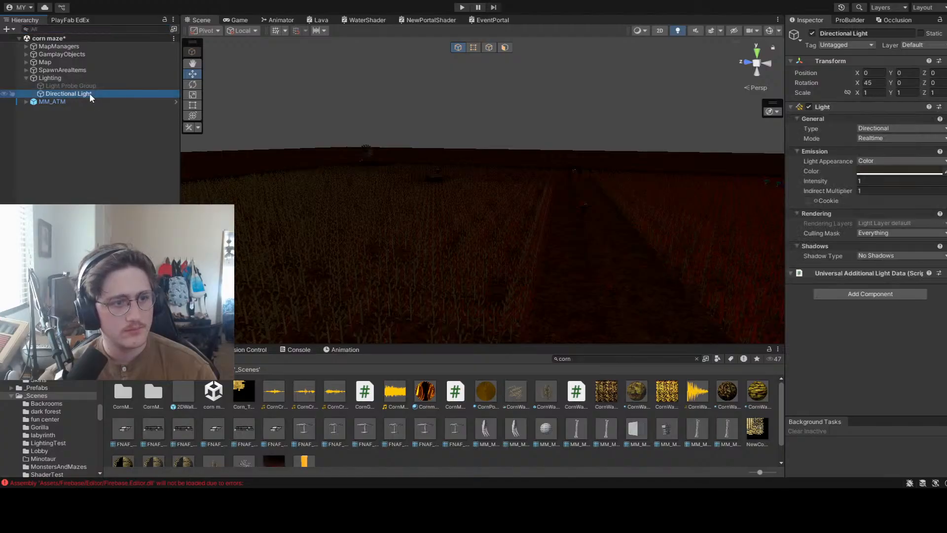
Turn on scene gizmos for inspecting the Light Probe Group and identify the yellow marker sphere on the ground
{"action": "left_click", "coordinate": [90, 86]}
{"action": "right_click_drag", "start_coordinate": [499, 138], "coordinate": [783, 31]}
{"action": "right_click_drag", "start_coordinate": [660, 123], "coordinate": [276, 150]}
{"action": "right_click_drag", "start_coordinate": [476, 166], "coordinate": [232, 146]}
{"action": "right_click_drag", "start_coordinate": [383, 163], "coordinate": [452, 223]}
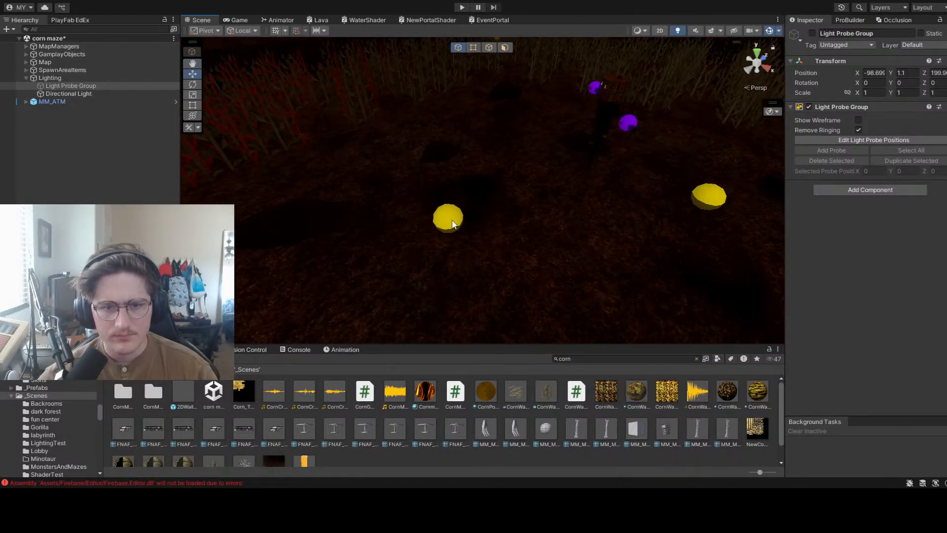
{"action": "left_click", "coordinate": [449, 217]}
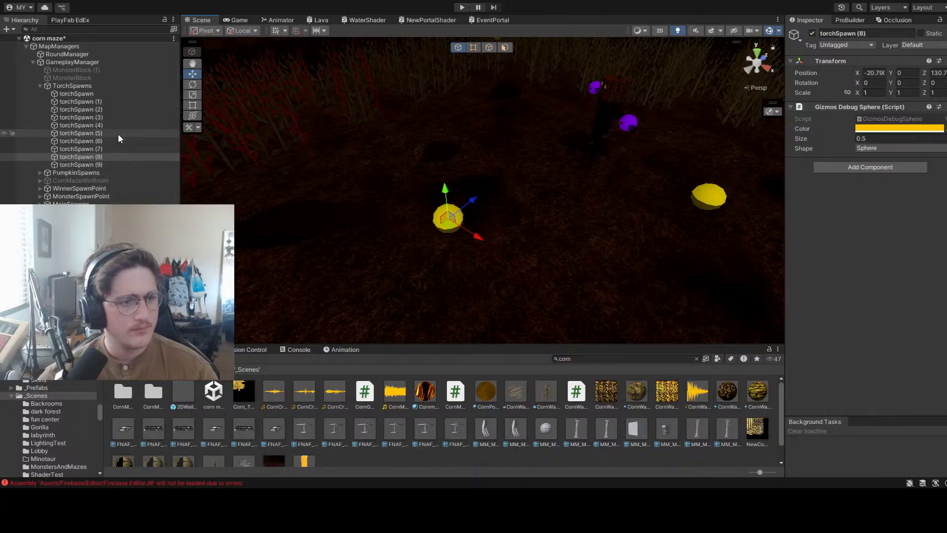
{"action": "left_click", "coordinate": [41, 85]}
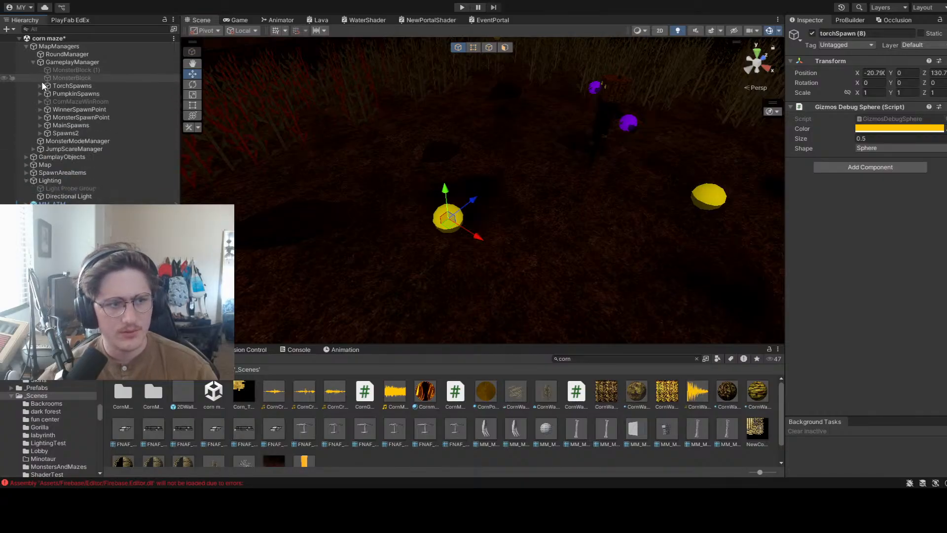
Examine the Light Probe Group and the Directional Light from an overview of the corn field
{"action": "left_click", "coordinate": [67, 188]}
{"action": "right_click_drag", "start_coordinate": [442, 167], "coordinate": [391, 150]}
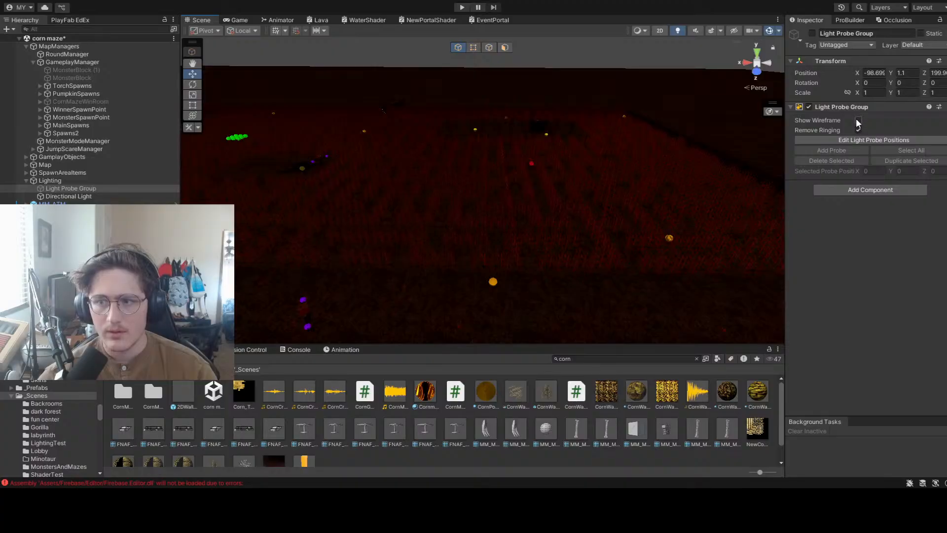
{"action": "right_click_drag", "start_coordinate": [636, 134], "coordinate": [402, 121]}
{"action": "double_click", "coordinate": [68, 196]}
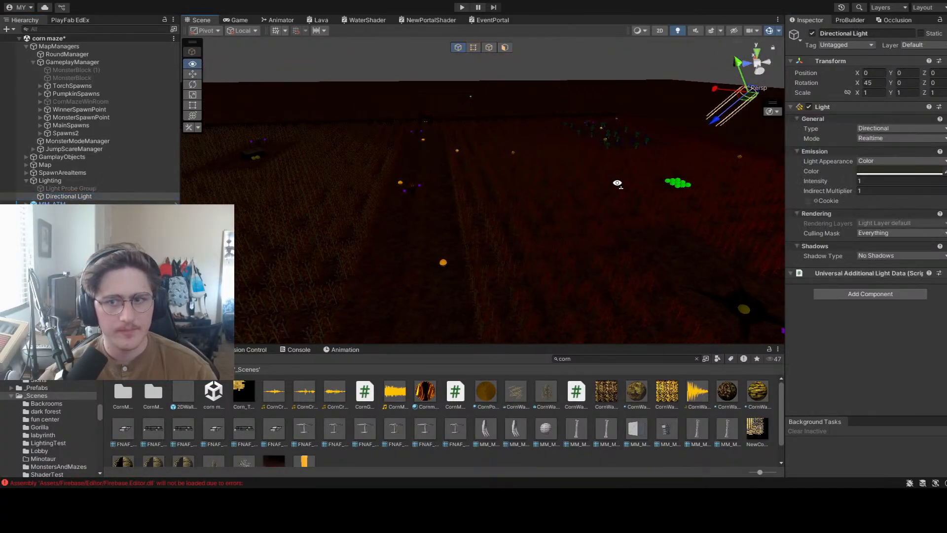
{"action": "right_click_drag", "start_coordinate": [543, 187], "coordinate": [346, 170]}
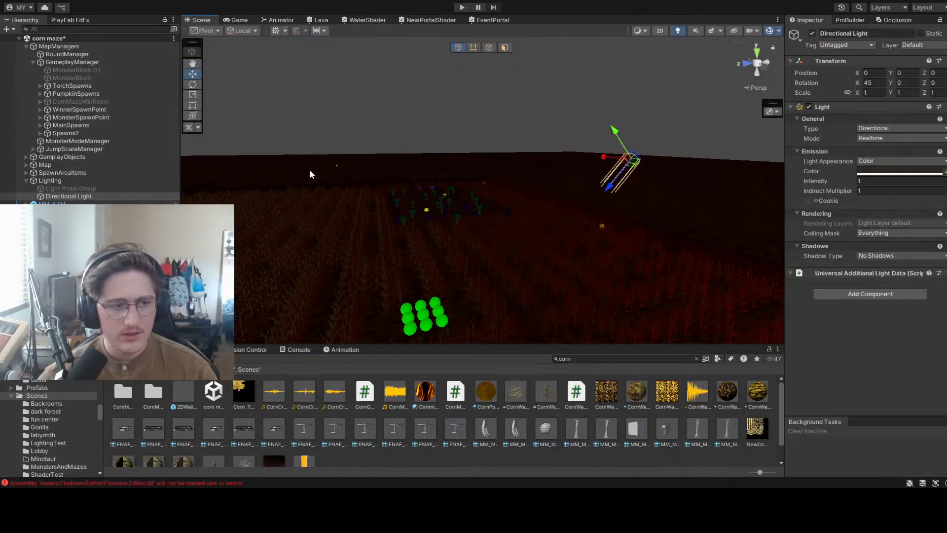
Collapse the Lighting and MapManagers groups and save the corn maze scene
{"action": "left_click", "coordinate": [23, 179]}
{"action": "left_click", "coordinate": [25, 180]}
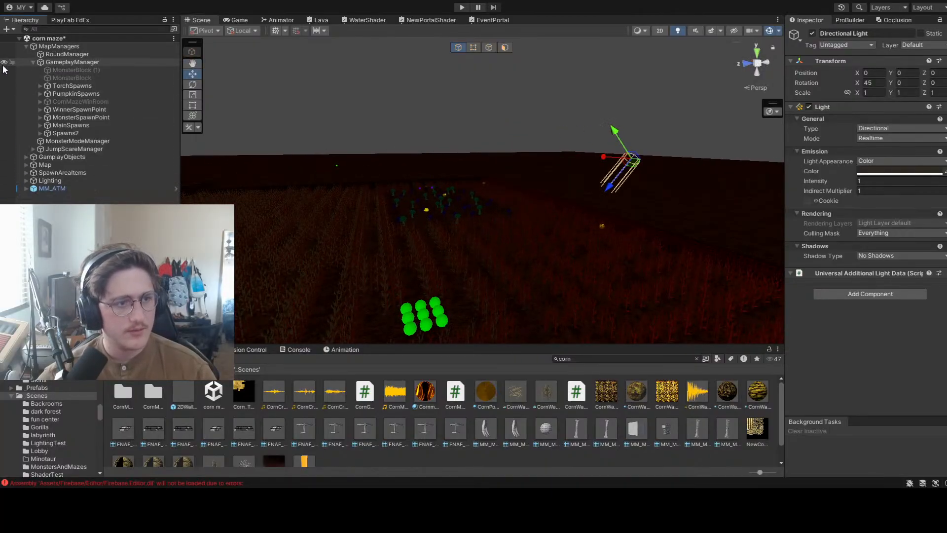
{"action": "left_click", "coordinate": [27, 46]}
{"action": "left_click", "coordinate": [112, 163]}
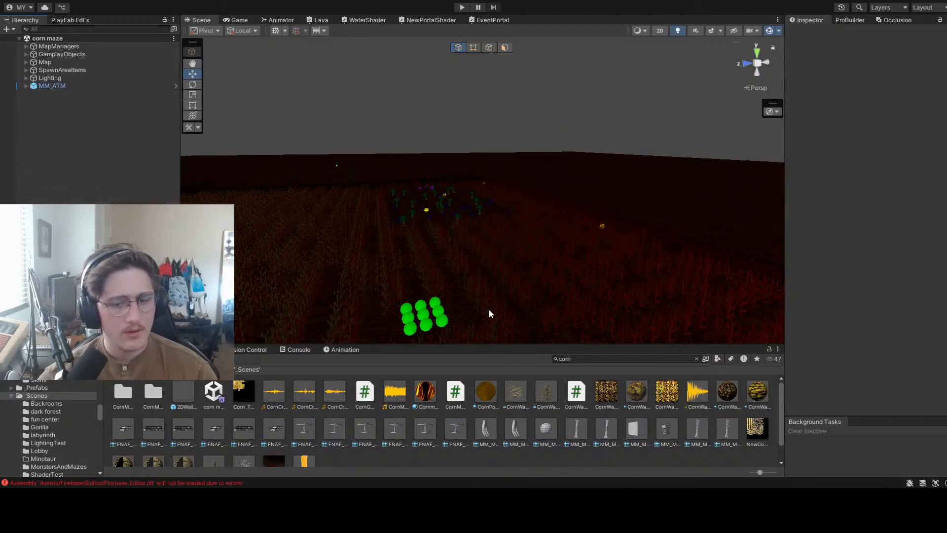
Search the project assets for monsters and open the MonstersAndMazes scene
{"action": "left_click", "coordinate": [575, 358]}
{"action": "type", "text": "monster"}
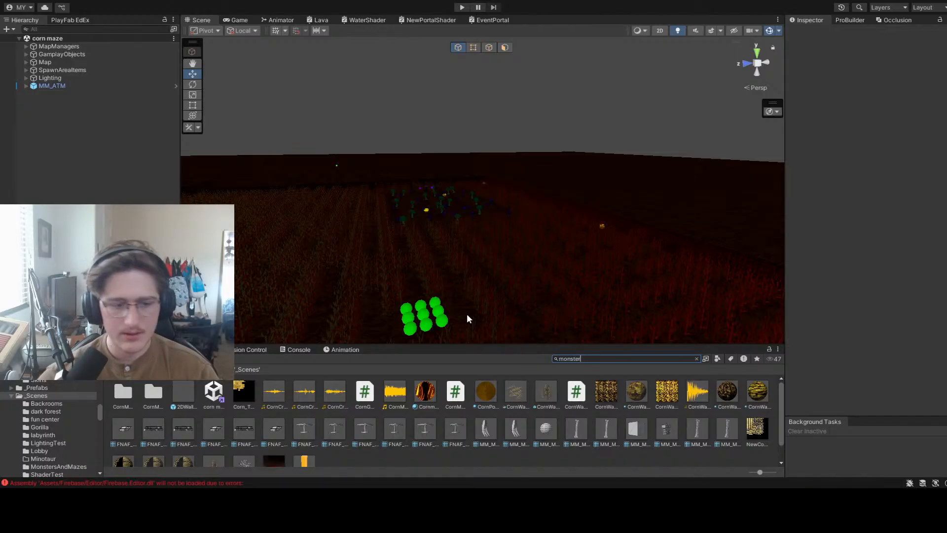
{"action": "type", "text": "s"}
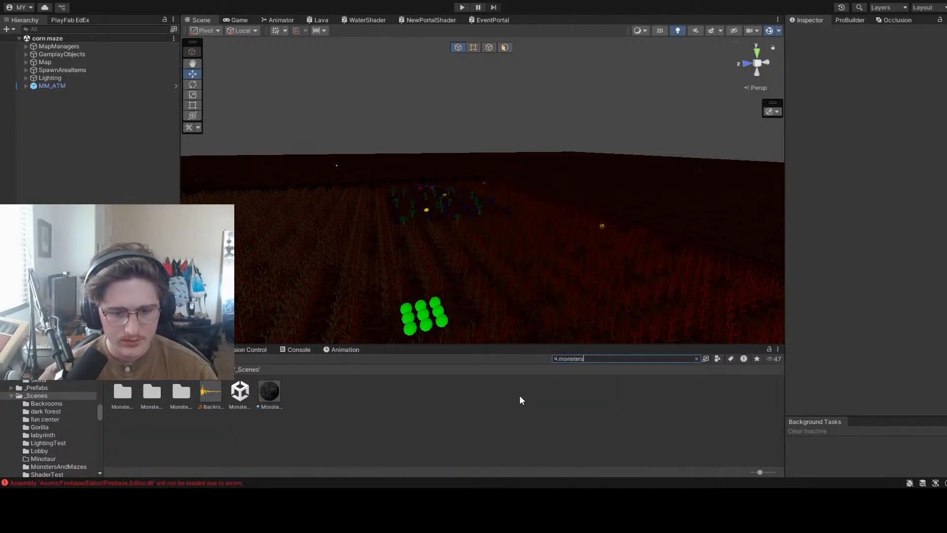
{"action": "left_click", "coordinate": [240, 395]}
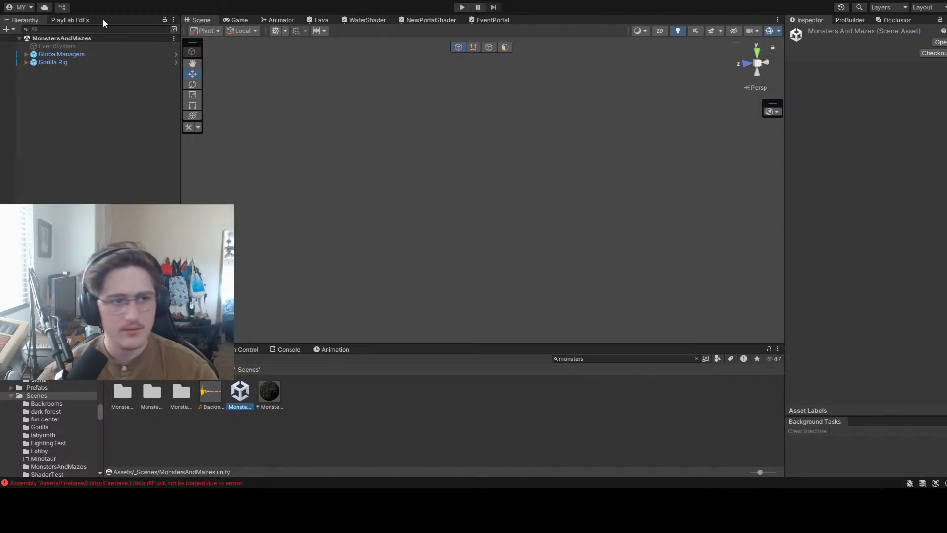
Search the MonstersAndMazes hierarchy for light and compare the settings of the Directional Lights and the inactive PlayerHeadLight
{"action": "left_click", "coordinate": [86, 29]}
{"action": "type", "text": "light"}
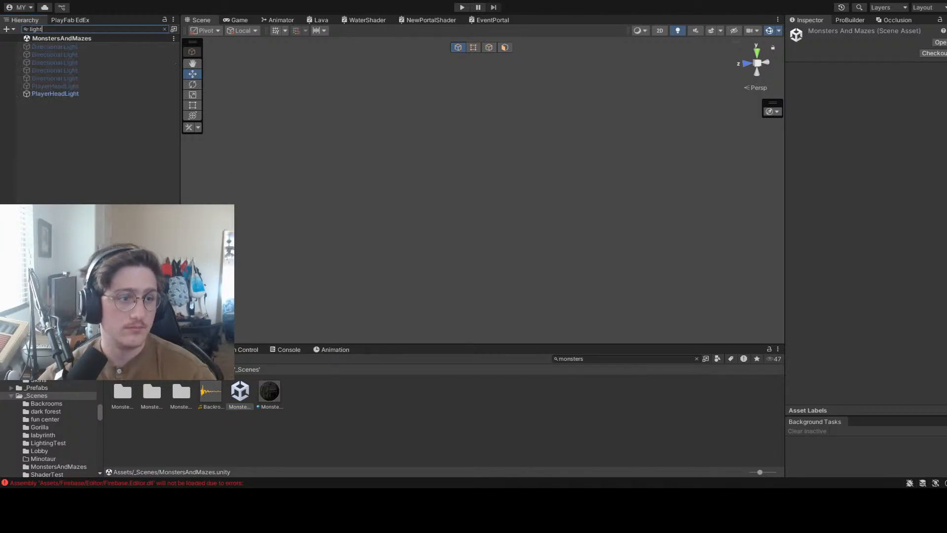
{"action": "left_click", "coordinate": [46, 104]}
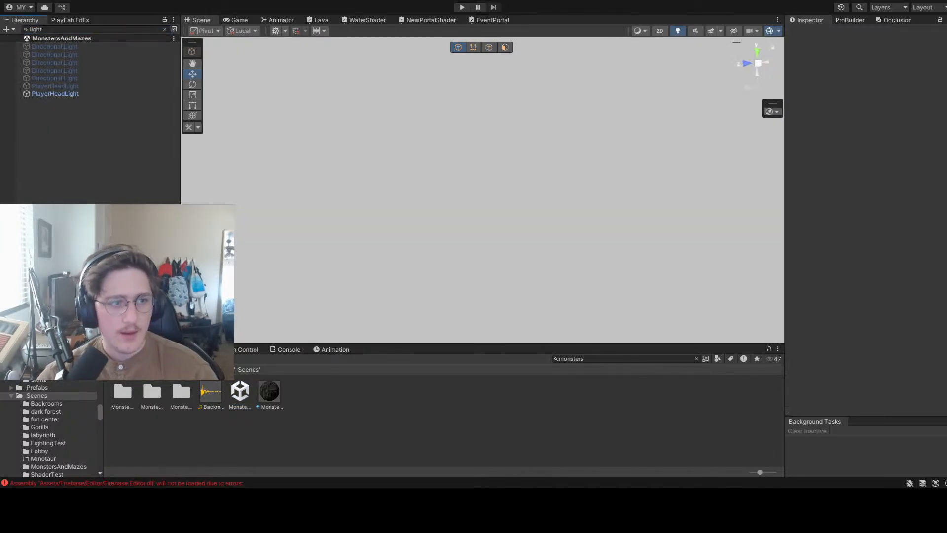
{"action": "left_click", "coordinate": [70, 46]}
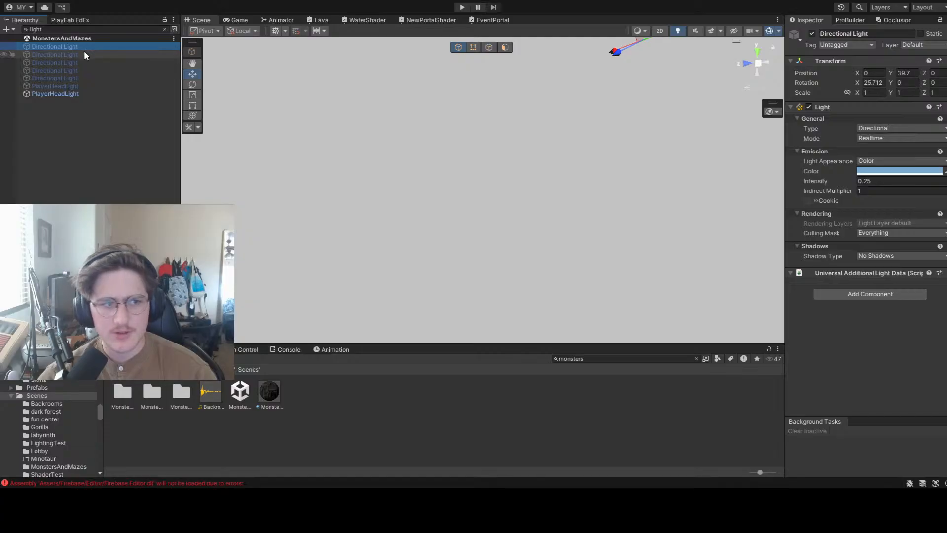
{"action": "left_click", "coordinate": [84, 52]}
{"action": "left_click", "coordinate": [85, 62]}
{"action": "left_click", "coordinate": [87, 70]}
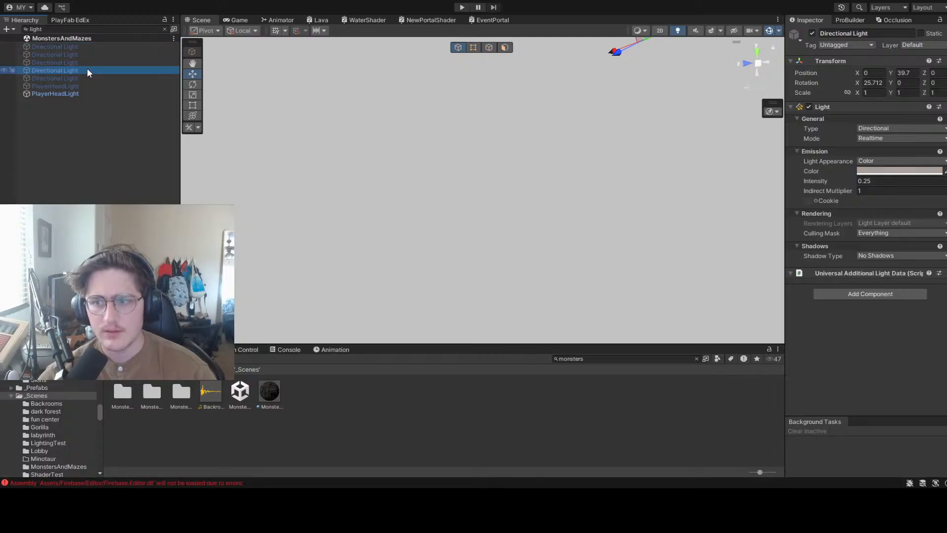
{"action": "left_click", "coordinate": [88, 78]}
{"action": "left_click", "coordinate": [85, 86]}
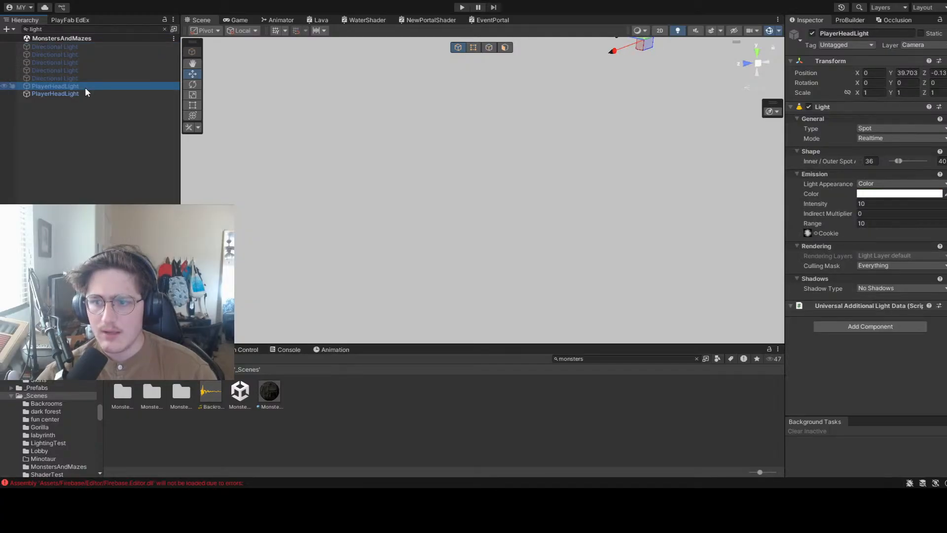
{"action": "left_click", "coordinate": [76, 78]}
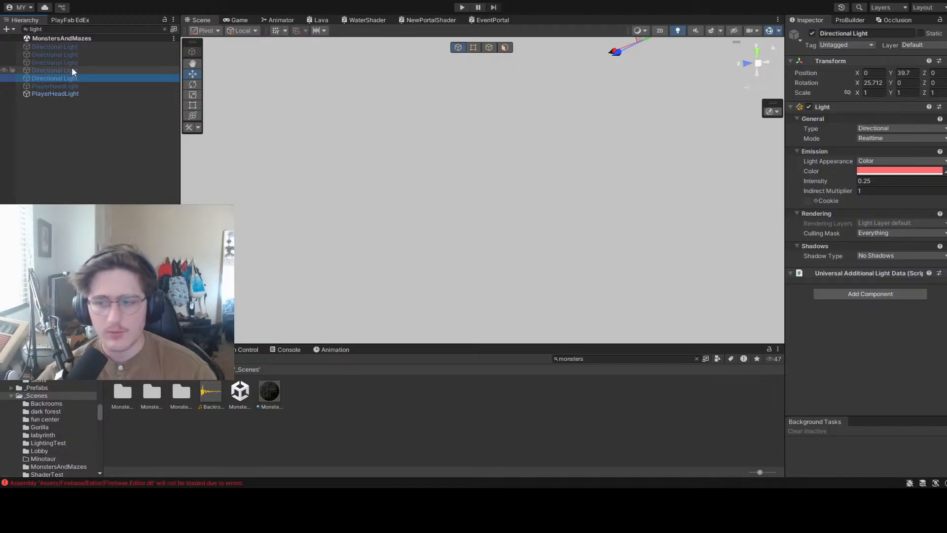
Compare the colour and intensity settings of the Directional Lights in the filtered MonstersAndMazes hierarchy
{"action": "left_click", "coordinate": [72, 70]}
{"action": "left_click", "coordinate": [71, 65]}
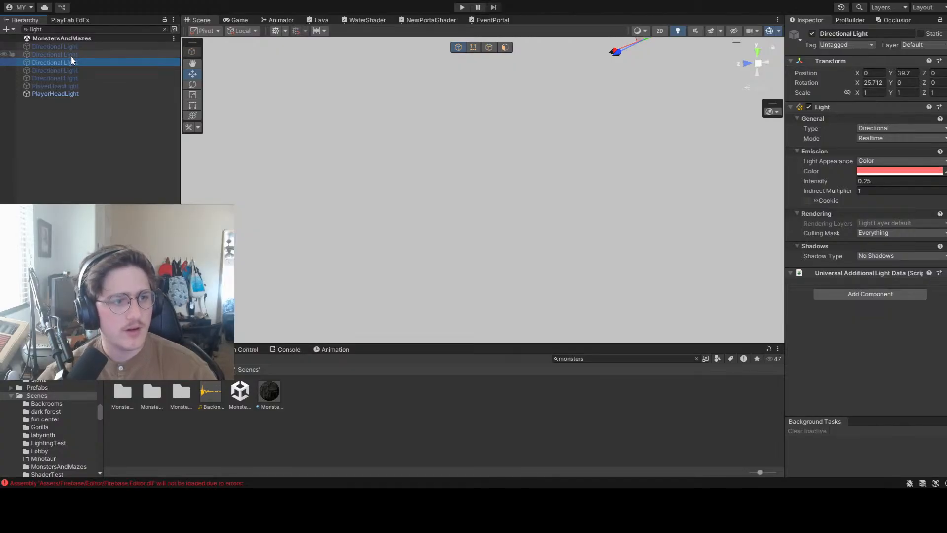
{"action": "left_click", "coordinate": [69, 55]}
{"action": "left_click", "coordinate": [66, 46]}
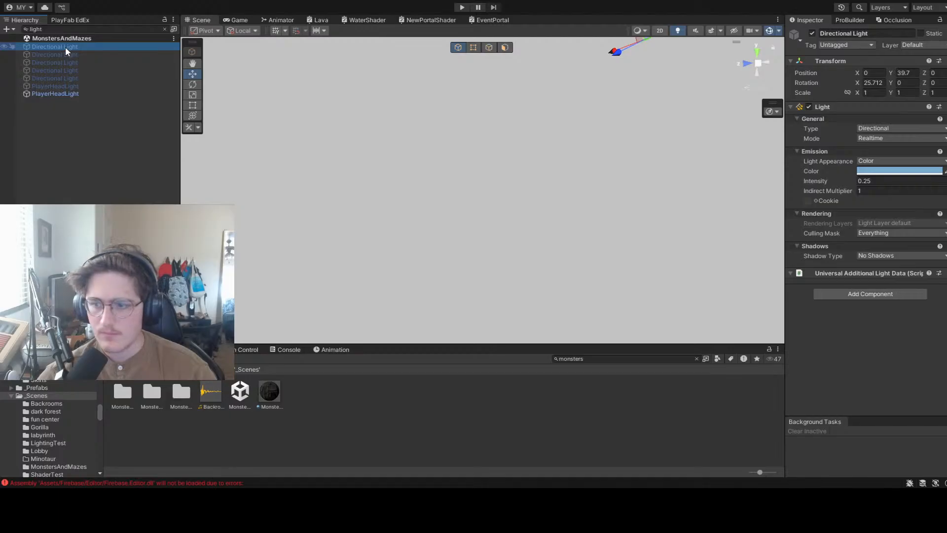
{"action": "left_click", "coordinate": [140, 173]}
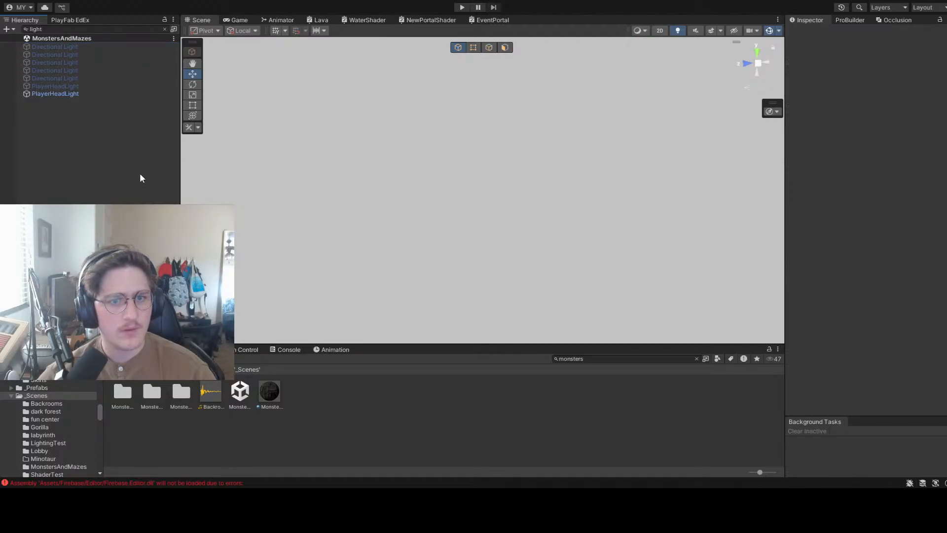
Select the first Directional Light, clear the hierarchy search to locate it, and look through the surrounding scare object groups
{"action": "left_click", "coordinate": [100, 46]}
{"action": "left_click", "coordinate": [165, 29]}
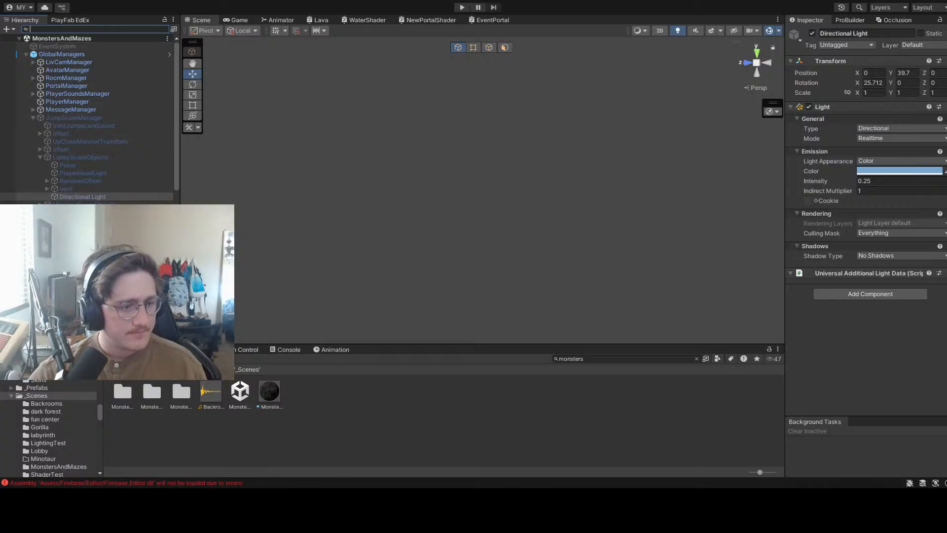
{"action": "scroll", "coordinate": [120, 197], "scroll_direction": "down", "scroll_amount": 1}
{"action": "scroll", "coordinate": [121, 197], "scroll_direction": "down", "scroll_amount": 2}
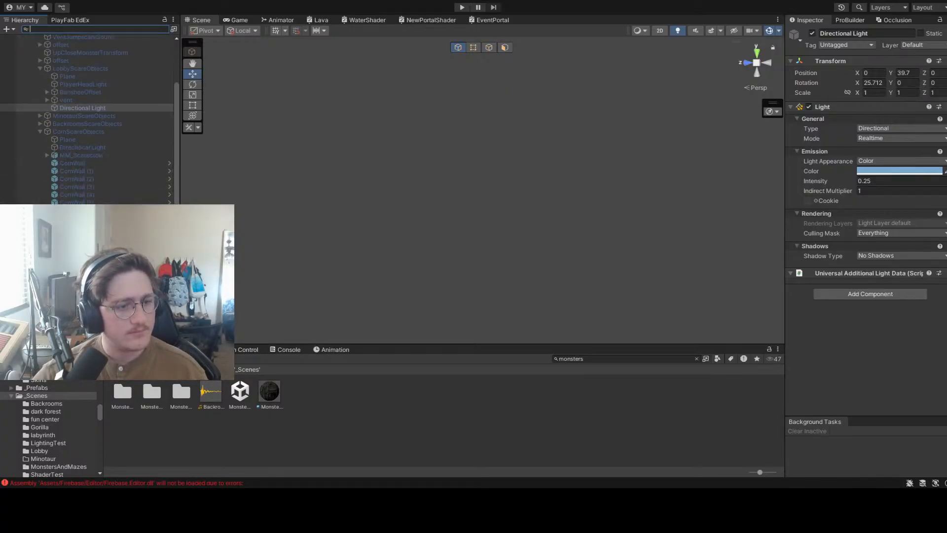
{"action": "scroll", "coordinate": [93, 151], "scroll_direction": "down", "scroll_amount": 6}
{"action": "scroll", "coordinate": [93, 151], "scroll_direction": "up", "scroll_amount": 6}
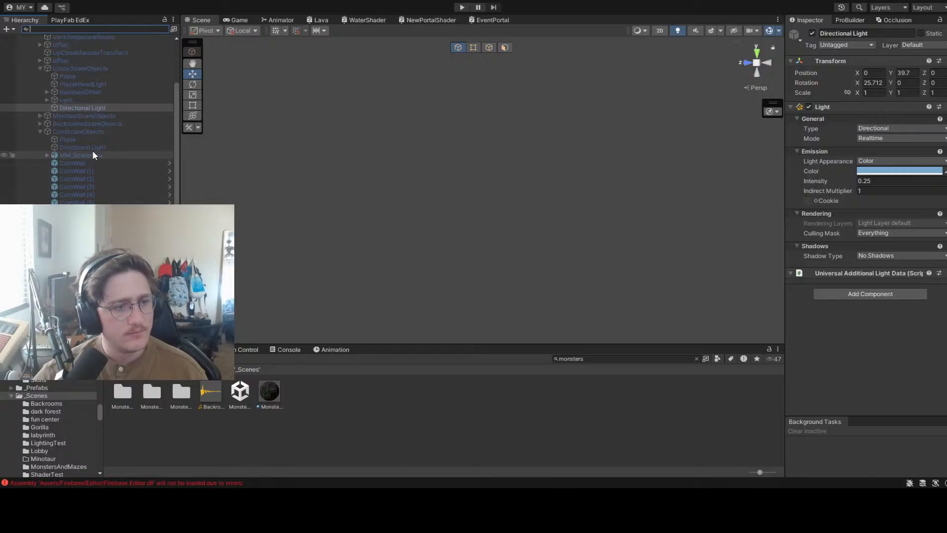
Try to show the CornScareObjects group in the scene and check its Directional Light and Plane
{"action": "left_click", "coordinate": [82, 130]}
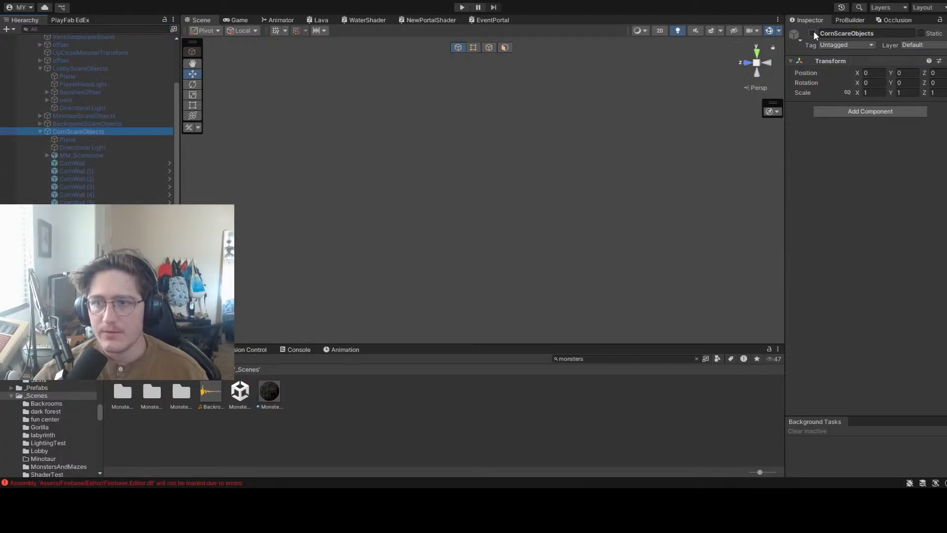
{"action": "left_click", "coordinate": [812, 33]}
{"action": "left_click_drag", "start_coordinate": [184, 150], "coordinate": [244, 158], "text": "alt"}
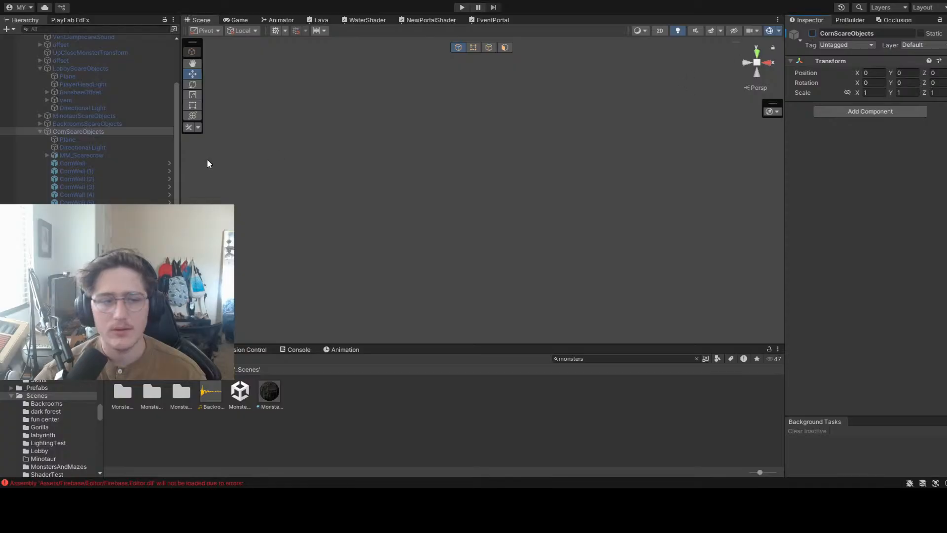
{"action": "left_click", "coordinate": [108, 146]}
{"action": "left_click", "coordinate": [105, 140]}
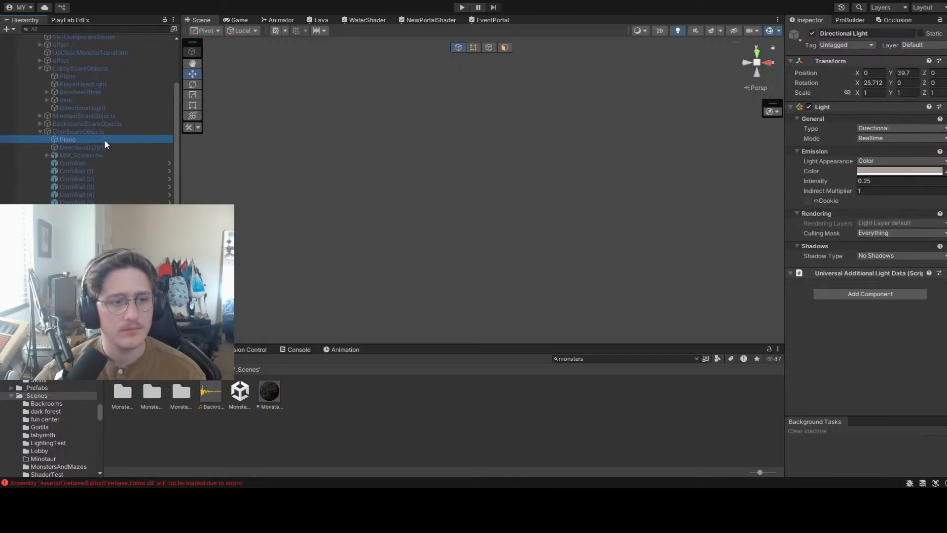
{"action": "left_click", "coordinate": [102, 133]}
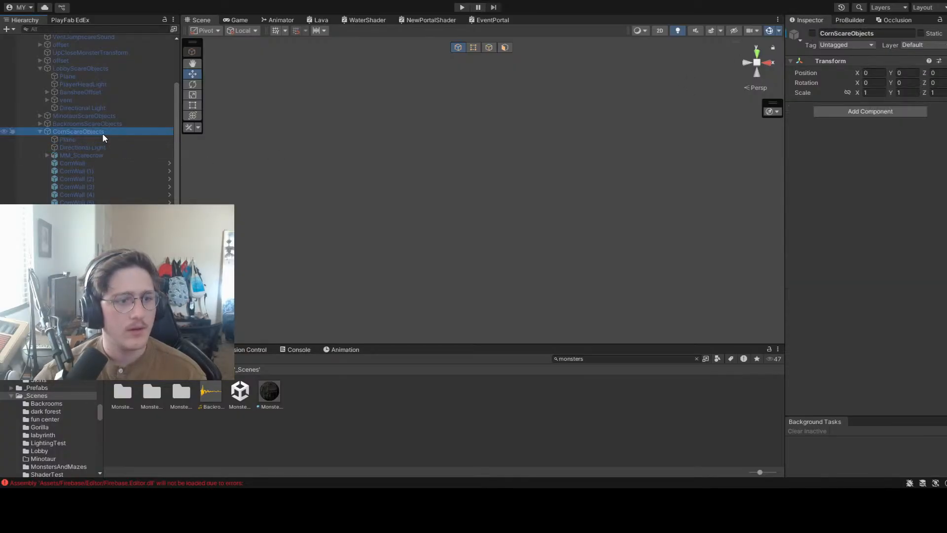
{"action": "left_click_drag", "start_coordinate": [177, 134], "coordinate": [175, 84]}
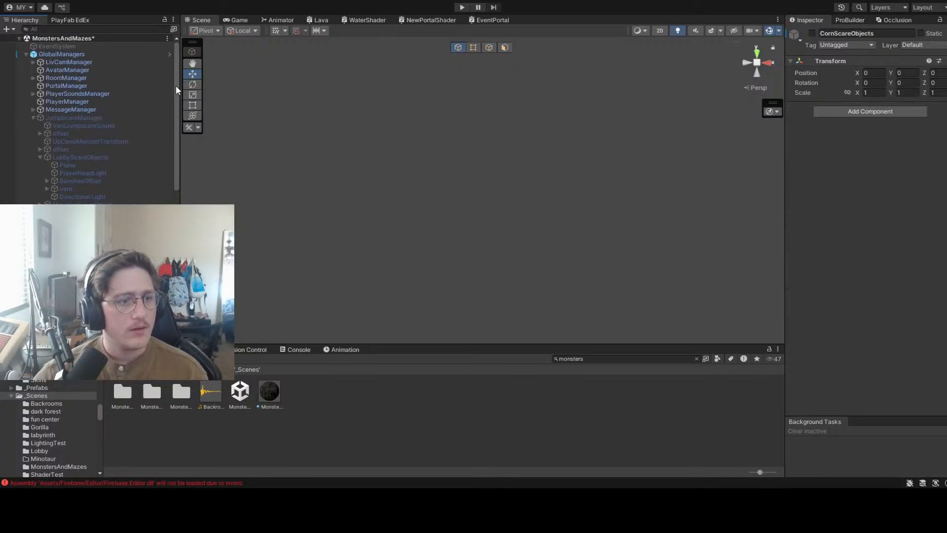
Activate the JumpScareManager object and view its cameras in the scene
{"action": "left_click", "coordinate": [83, 119]}
{"action": "left_click", "coordinate": [812, 34]}
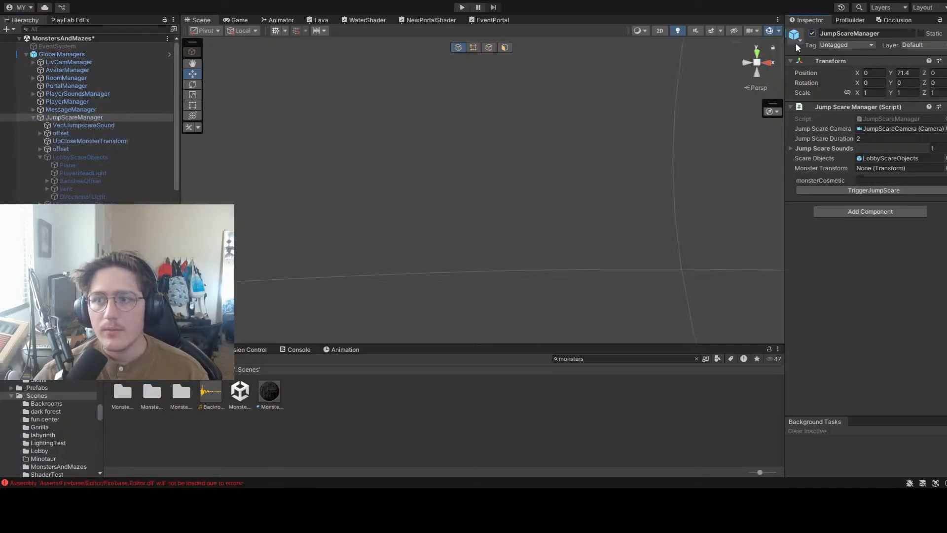
{"action": "right_click_drag", "start_coordinate": [735, 148], "coordinate": [459, 193]}
{"action": "key", "text": "w"}
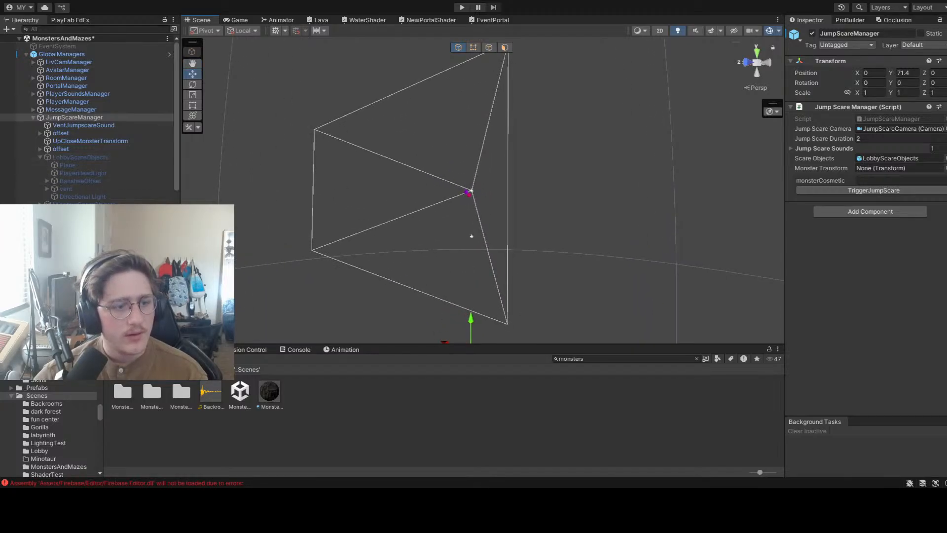
Activate CornScareObjects, view its corn walls up close, and inspect the group's Directional Light
{"action": "left_click", "coordinate": [81, 212]}
{"action": "left_click", "coordinate": [813, 35]}
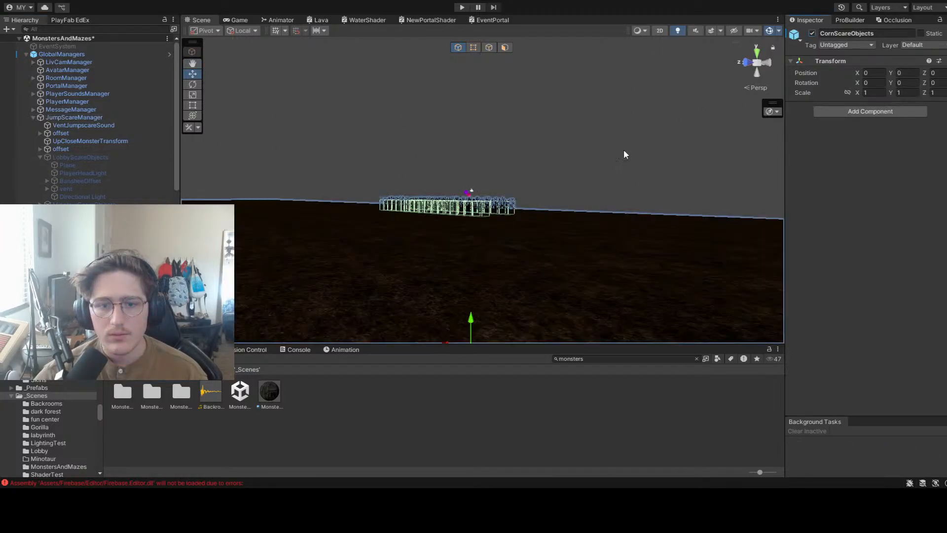
{"action": "key", "text": "w"}
{"action": "right_click_drag", "start_coordinate": [622, 150], "coordinate": [395, 212]}
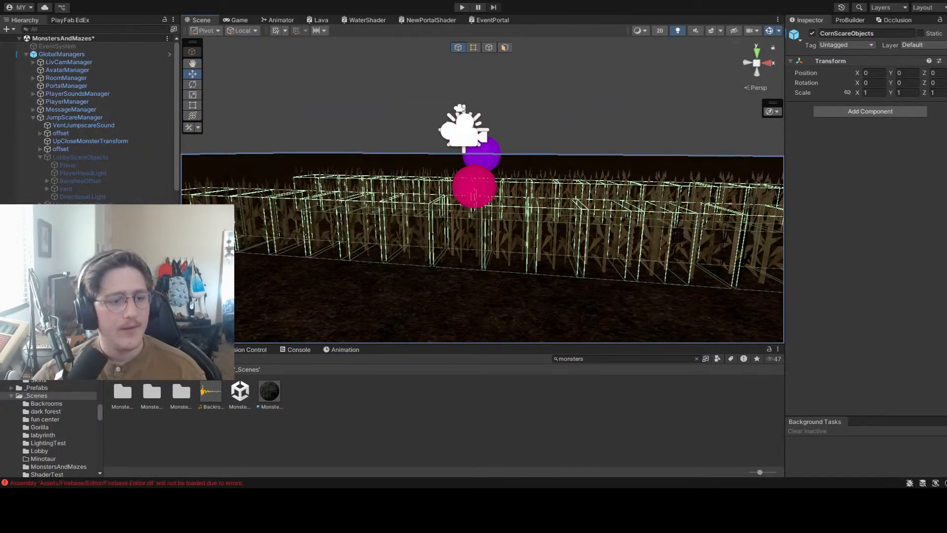
{"action": "left_click", "coordinate": [83, 244]}
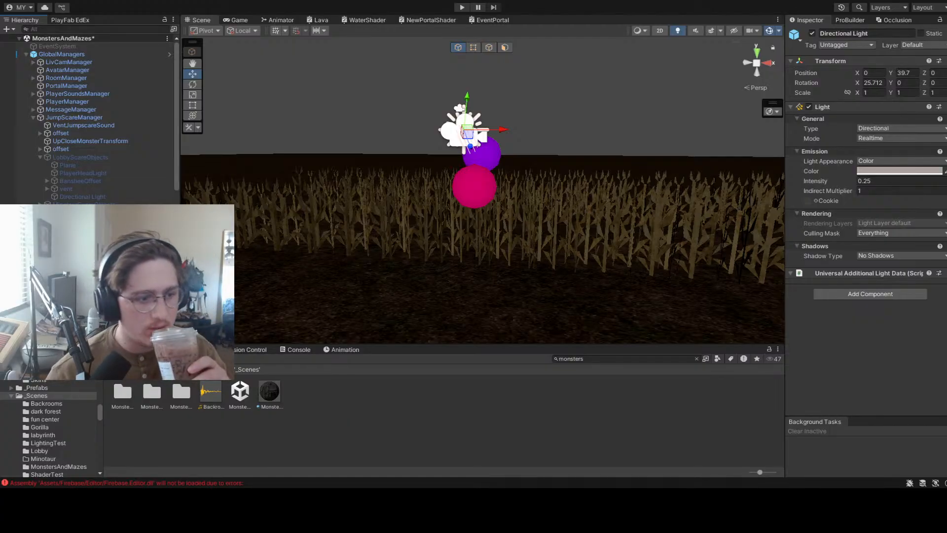
Deactivate CornScareObjects and inspect the Directional Light under LobbyScareObjects
{"action": "left_click", "coordinate": [88, 212]}
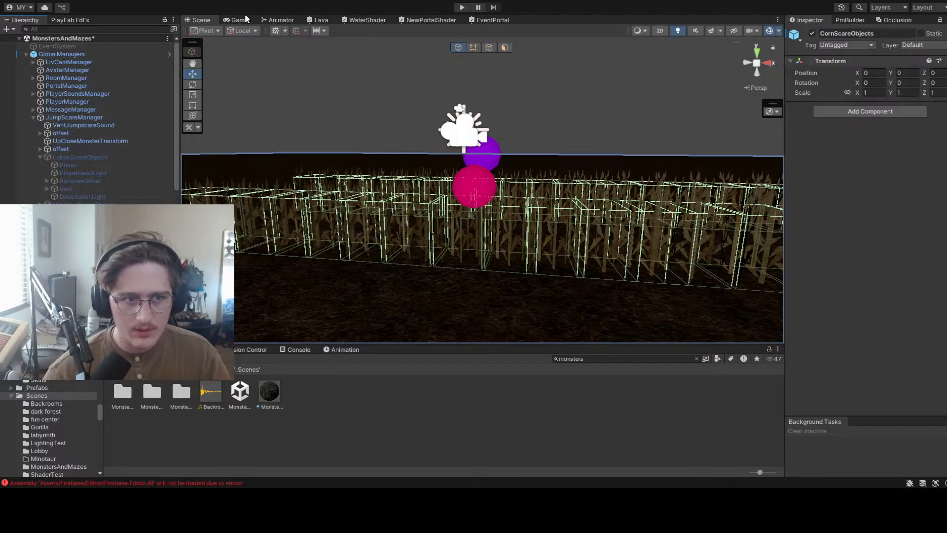
{"action": "left_click", "coordinate": [811, 33]}
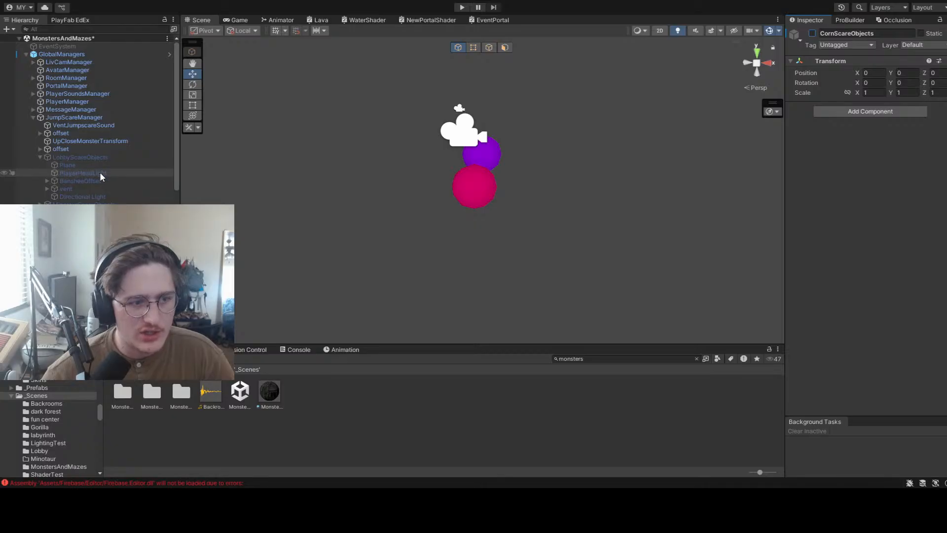
{"action": "left_click", "coordinate": [83, 197]}
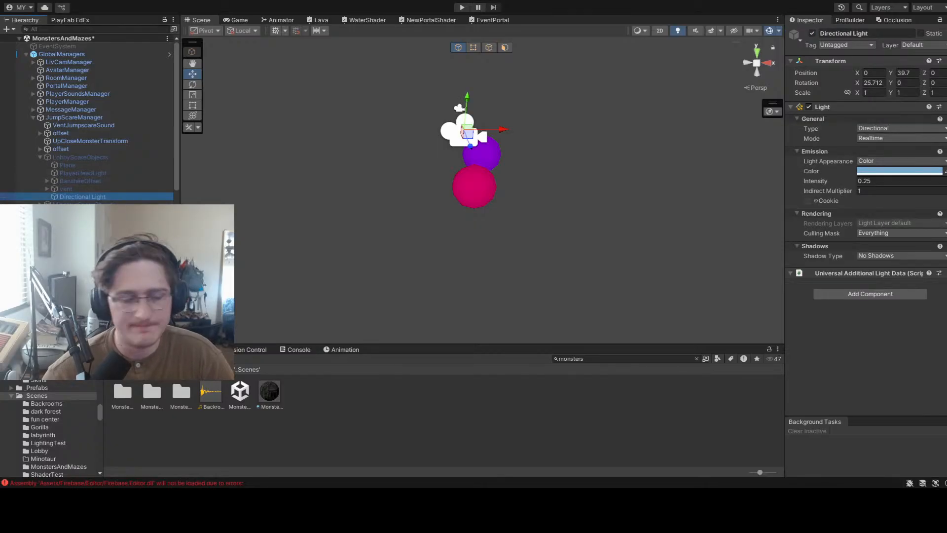
Collapse JumpScareManager and GlobalManagers, then find and open the corn maze scene through an asset search for corn maze
{"action": "left_click", "coordinate": [33, 117]}
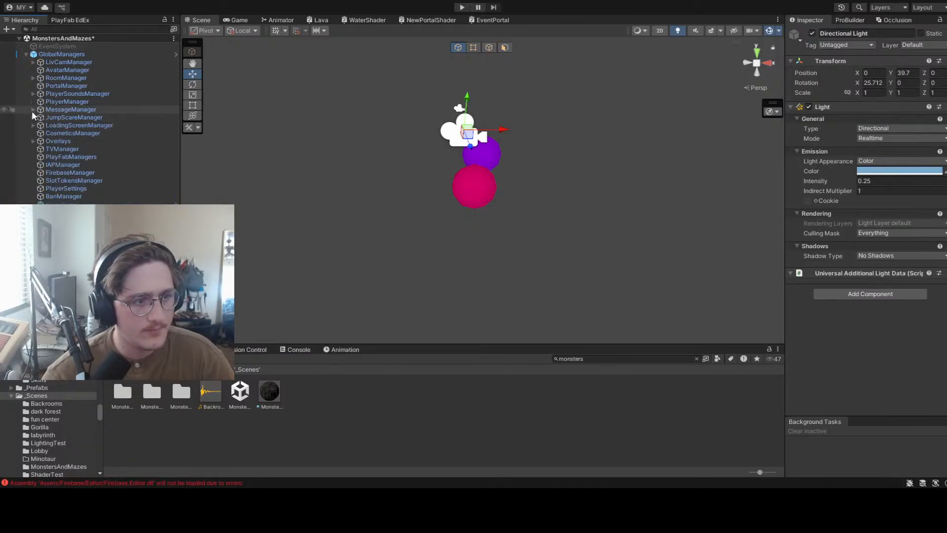
{"action": "left_click", "coordinate": [26, 54]}
{"action": "left_click", "coordinate": [570, 357]}
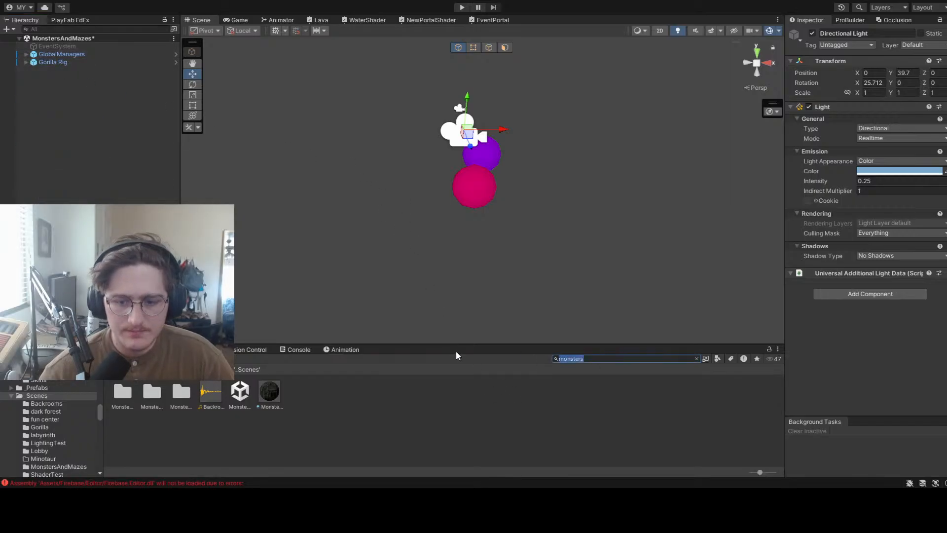
{"action": "type", "text": "corn maze"}
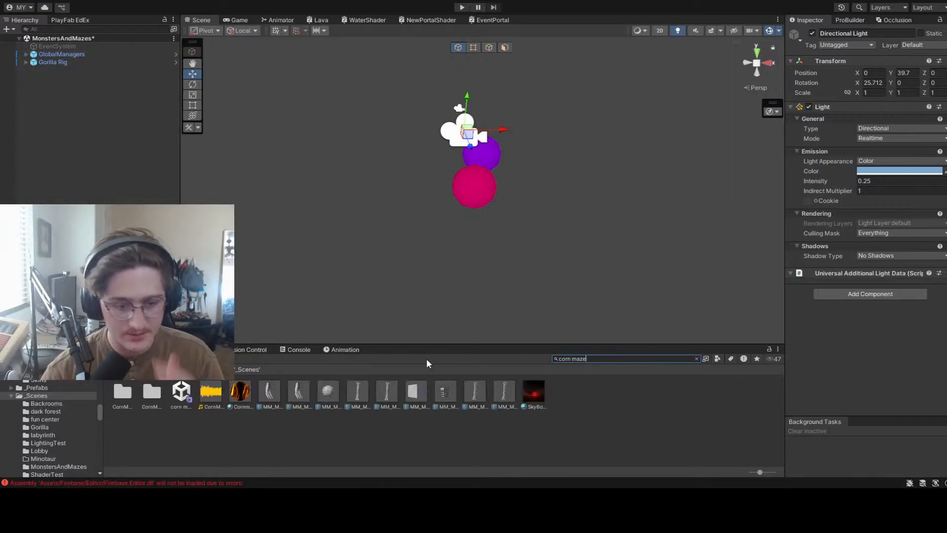
{"action": "left_click", "coordinate": [180, 391]}
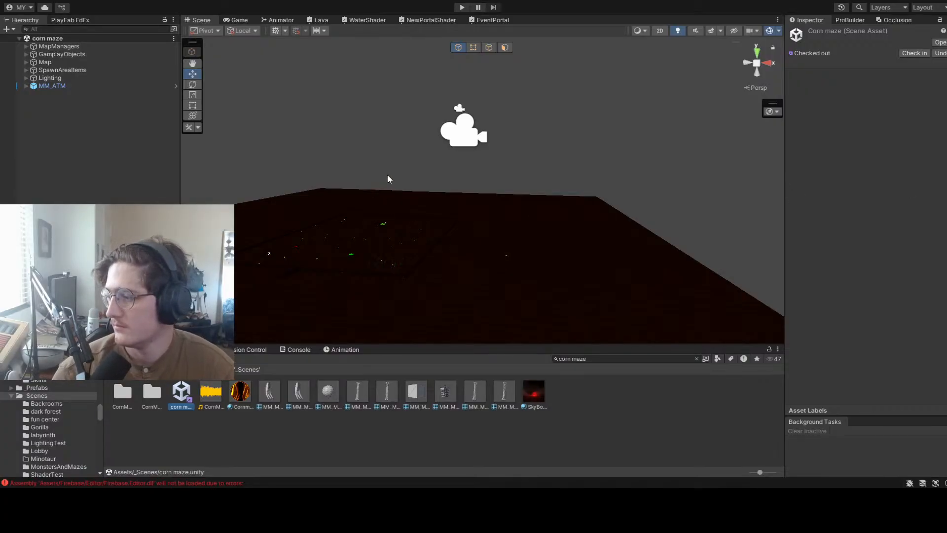
Examine the lighting across the corn maze, from the red corn rows and paths to the spawn area ground
{"action": "right_click_drag", "start_coordinate": [407, 195], "coordinate": [458, 196]}
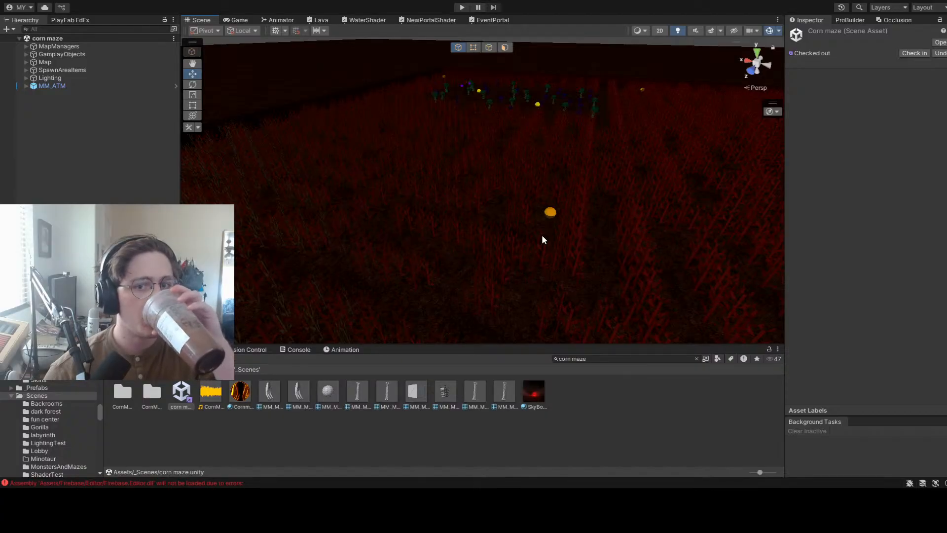
{"action": "right_click_drag", "start_coordinate": [545, 232], "coordinate": [616, 199]}
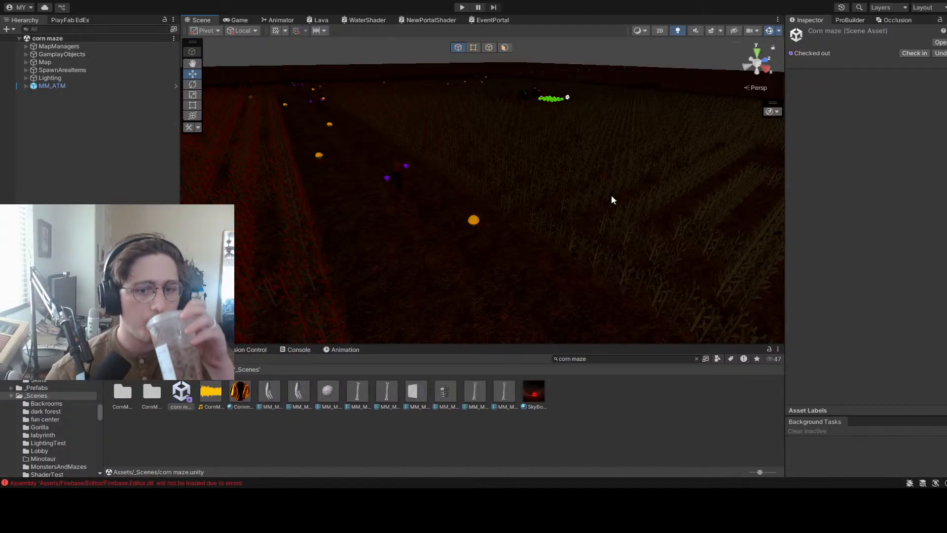
{"action": "right_click_drag", "start_coordinate": [612, 196], "coordinate": [560, 131]}
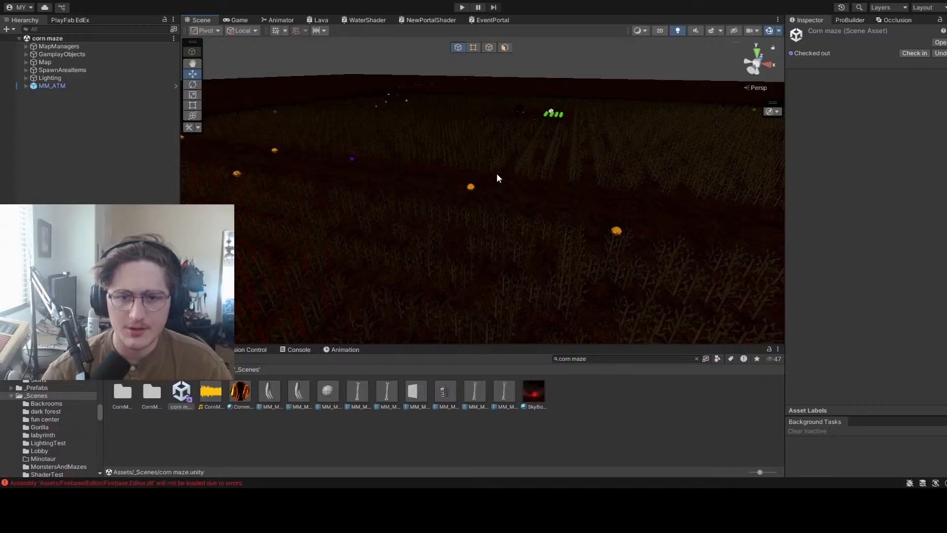
{"action": "right_click_drag", "start_coordinate": [497, 180], "coordinate": [534, 252]}
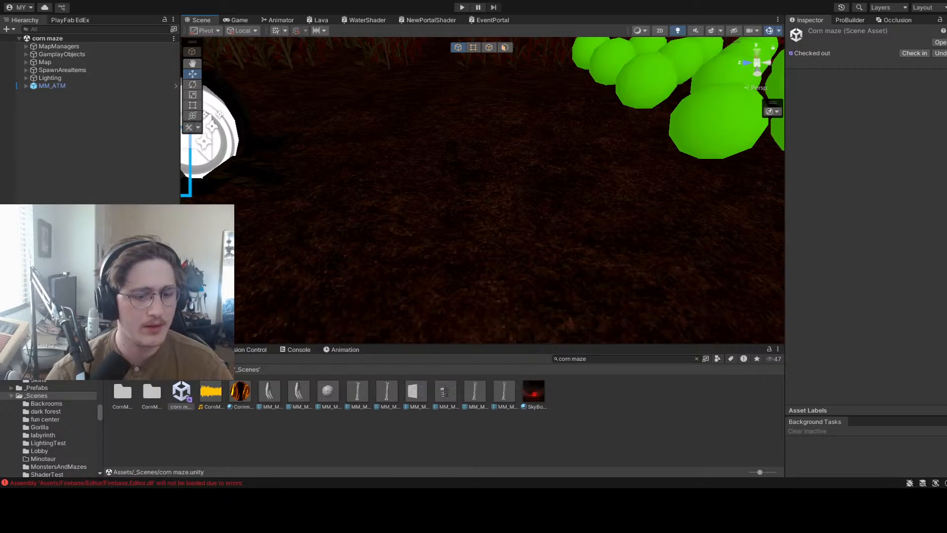
Add a Camera to the corn maze scene, align it with the current view, and check the ground lighting in the Game view
{"action": "left_click", "coordinate": [80, 457]}
{"action": "right_click_drag", "start_coordinate": [425, 143], "coordinate": [426, 142]}
{"action": "key", "text": "ctrl+shift+f"}
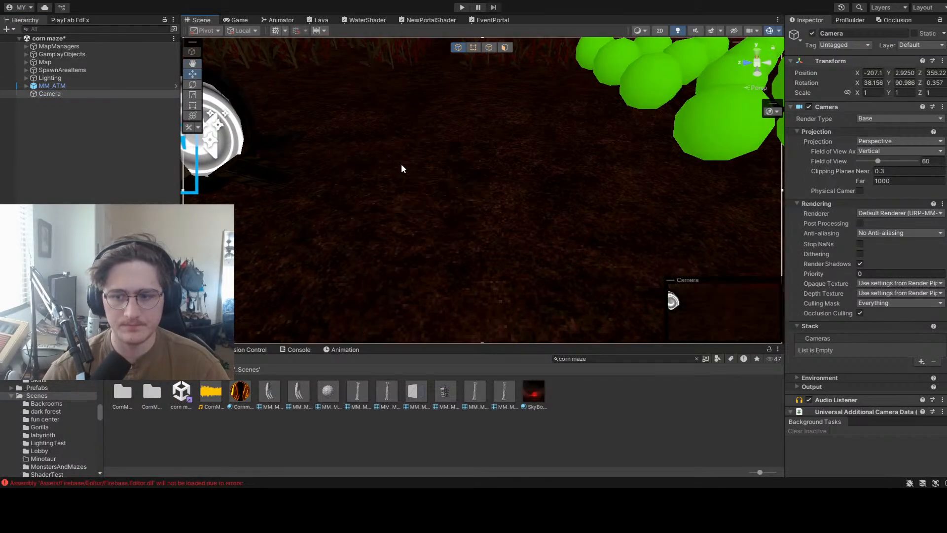
{"action": "left_click", "coordinate": [239, 21]}
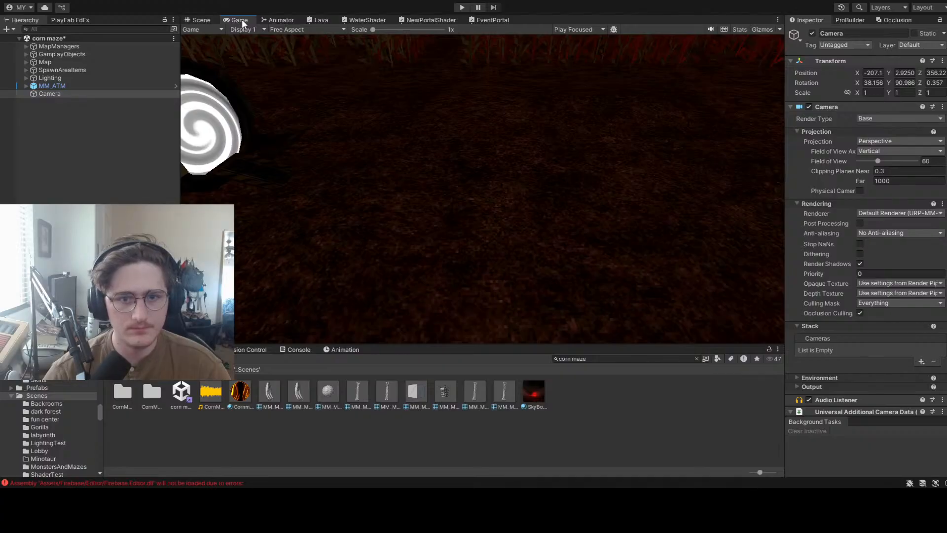
Return to the Scene view and delete the Camera from the corn maze scene
{"action": "left_click", "coordinate": [197, 20]}
{"action": "left_click", "coordinate": [64, 93]}
{"action": "key", "text": "Delete"}
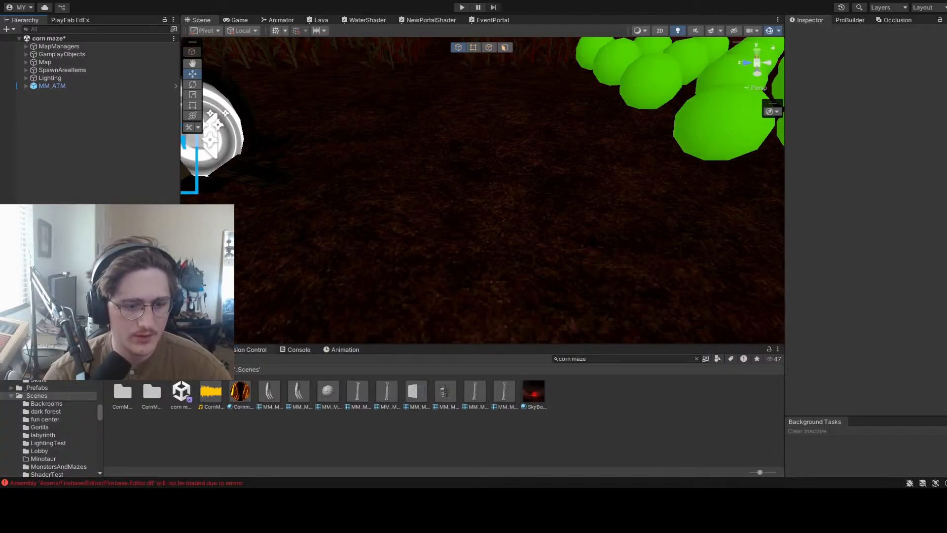
Search the project assets for monsters and reopen the MonstersAndMazes scene
{"action": "left_click", "coordinate": [567, 359]}
{"action": "type", "text": "monster"}
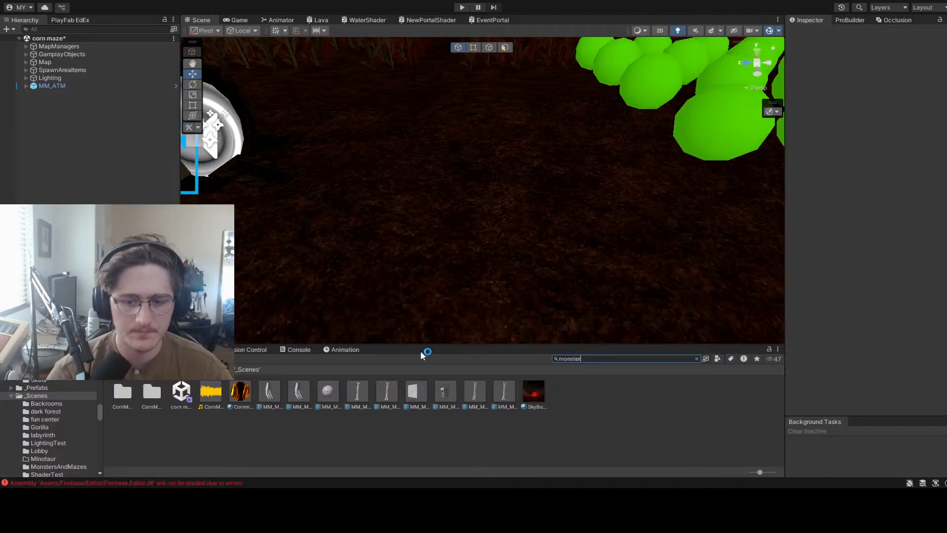
{"action": "type", "text": "s"}
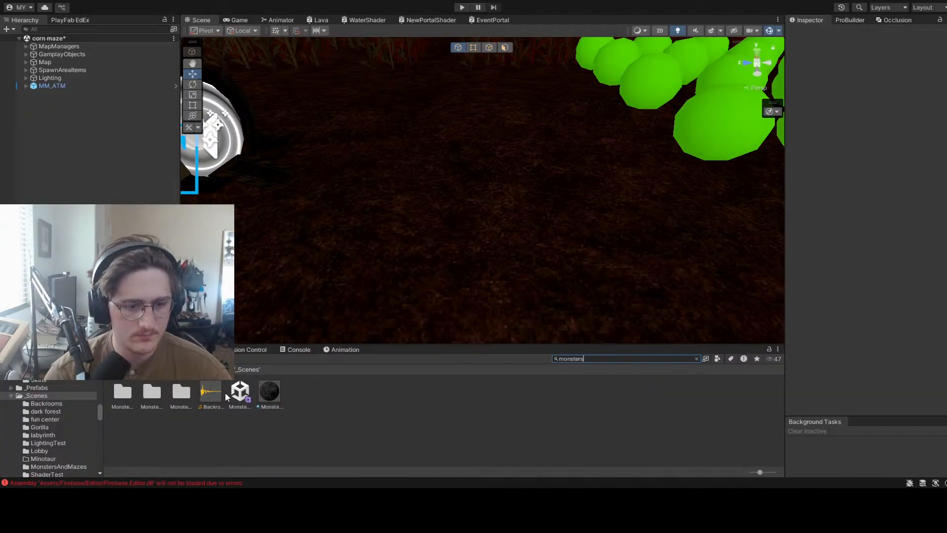
{"action": "left_click", "coordinate": [238, 392]}
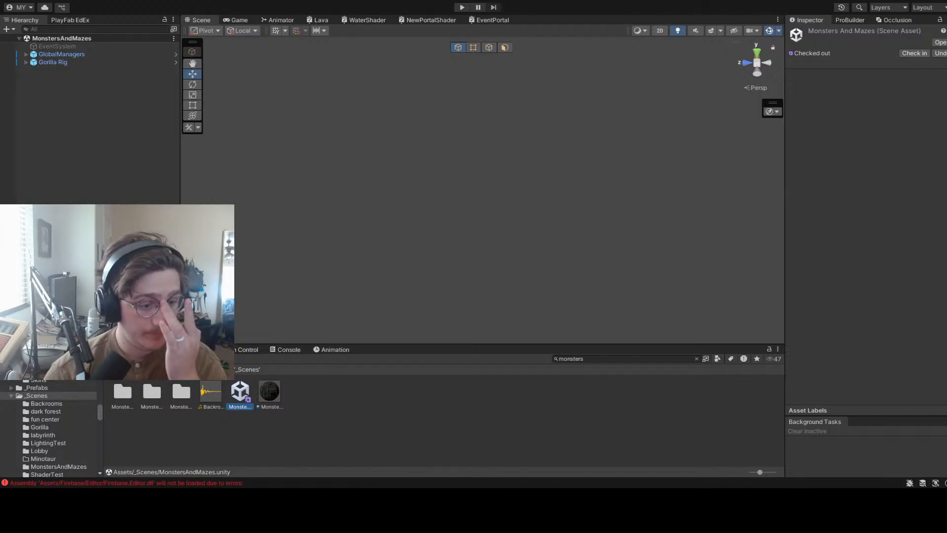
Review the XR Plug-in Management and OpenXR pages of the project settings for the Android and desktop platforms
{"action": "left_click", "coordinate": [148, 350]}
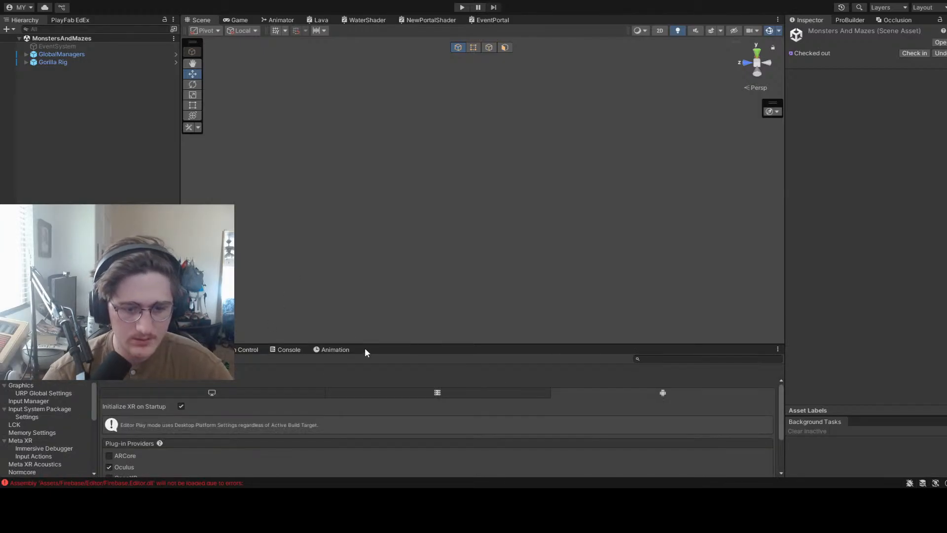
{"action": "left_click_drag", "start_coordinate": [362, 344], "coordinate": [362, 160]}
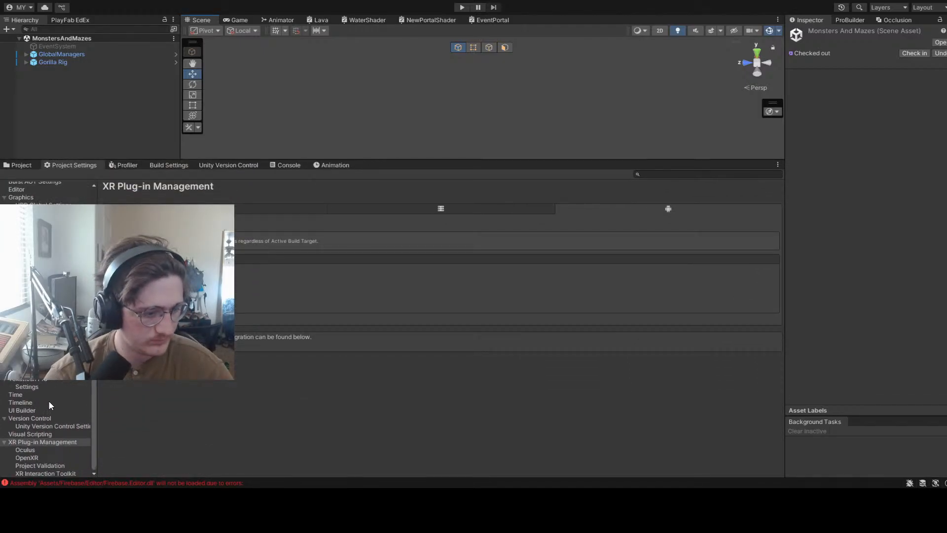
{"action": "left_click", "coordinate": [112, 287]}
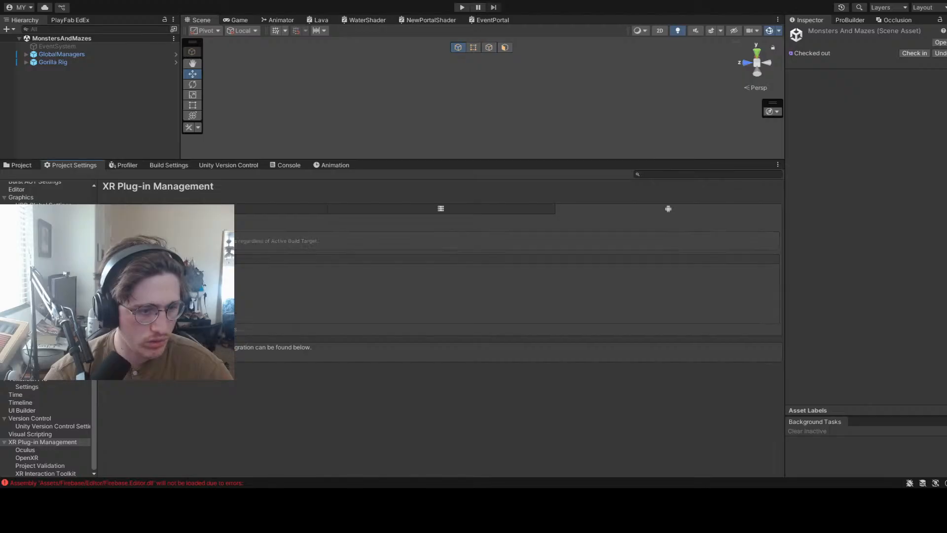
{"action": "left_click", "coordinate": [48, 457]}
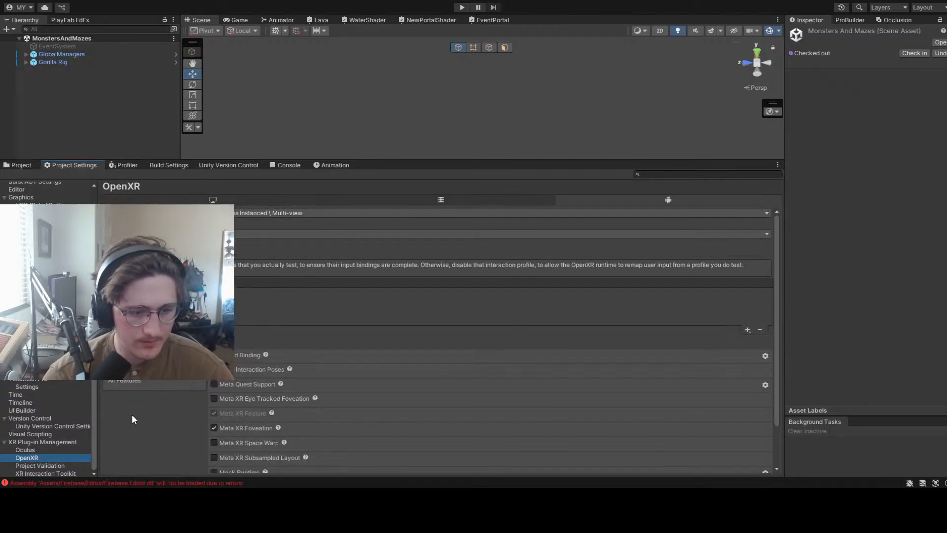
{"action": "left_click", "coordinate": [48, 443]}
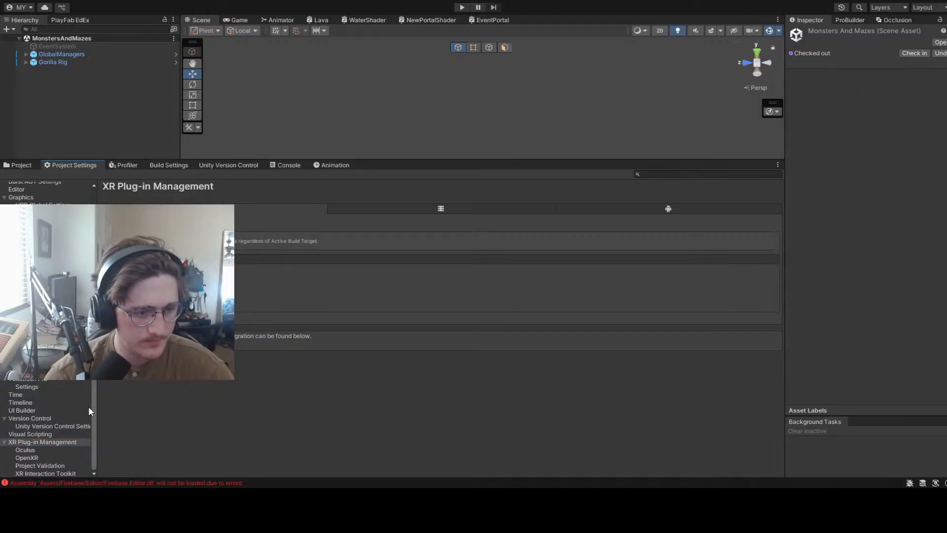
{"action": "left_click", "coordinate": [46, 458]}
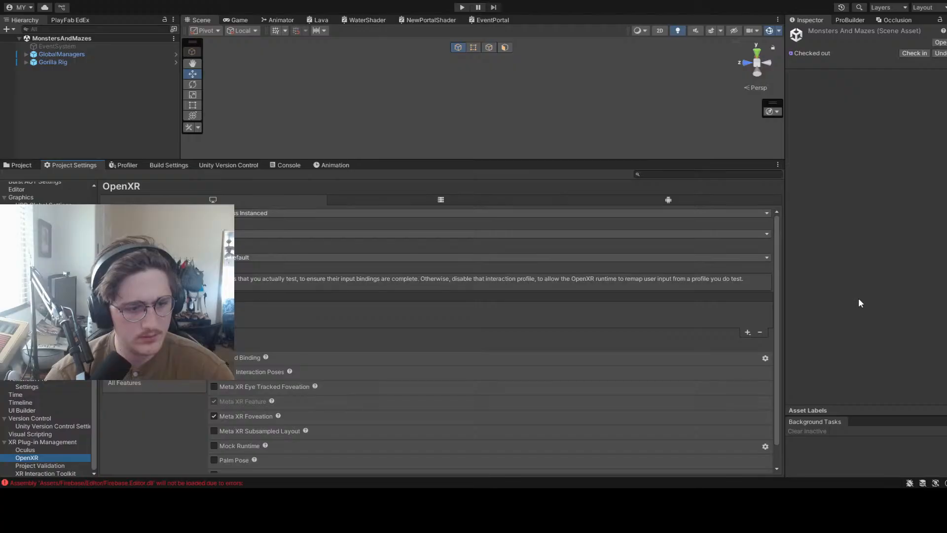
{"action": "left_click", "coordinate": [63, 123]}
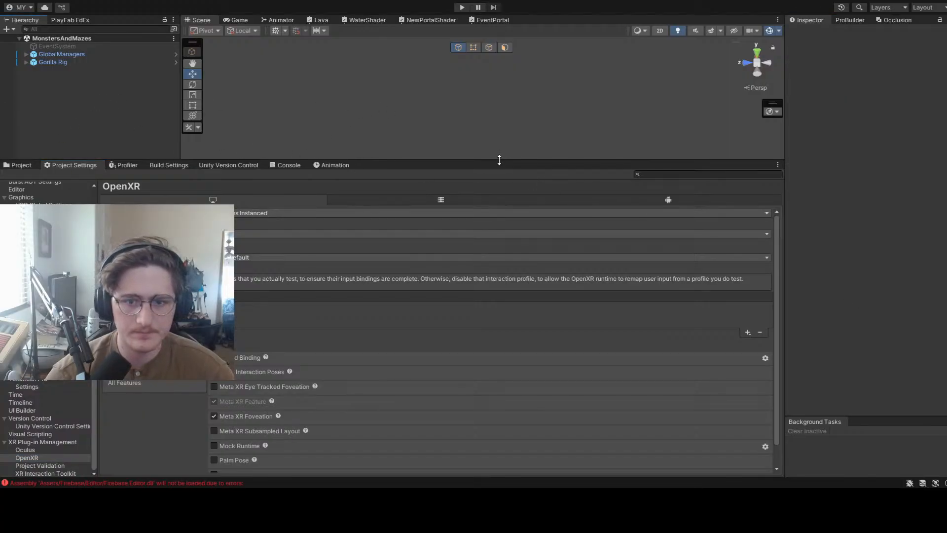
{"action": "left_click_drag", "start_coordinate": [499, 160], "coordinate": [499, 313]}
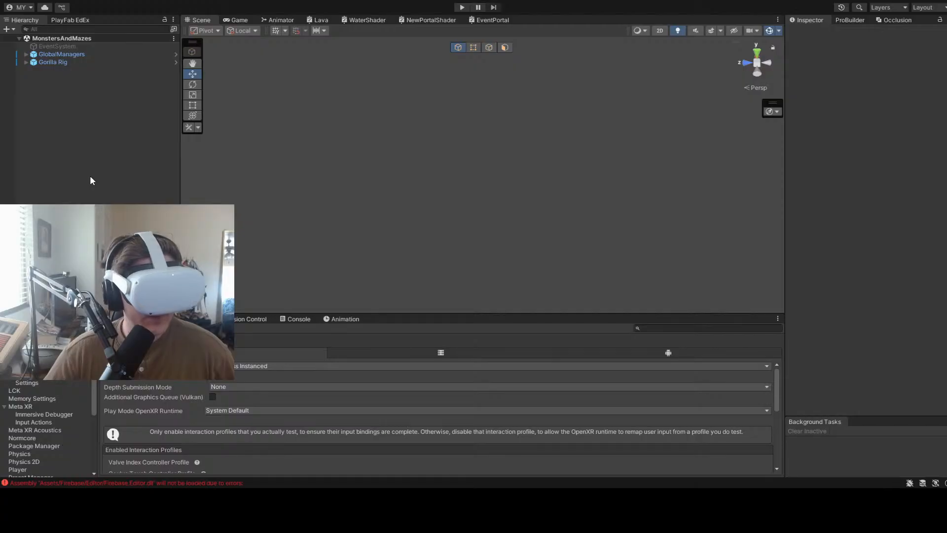
Run the game in Play mode and inspect the corn maze and DontDestroyOnLoad objects, including JumpScareManager under GlobalManagers
{"action": "left_click", "coordinate": [461, 8]}
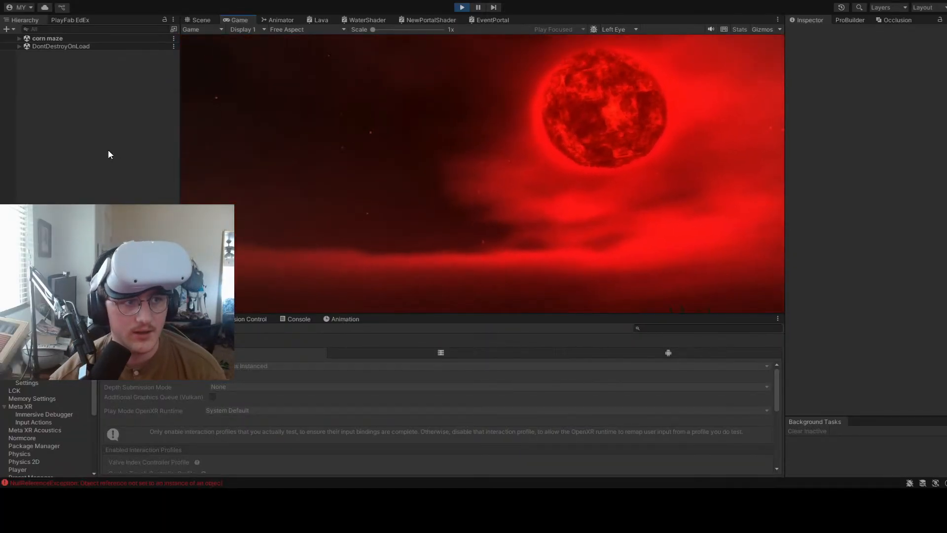
{"action": "left_click", "coordinate": [19, 38]}
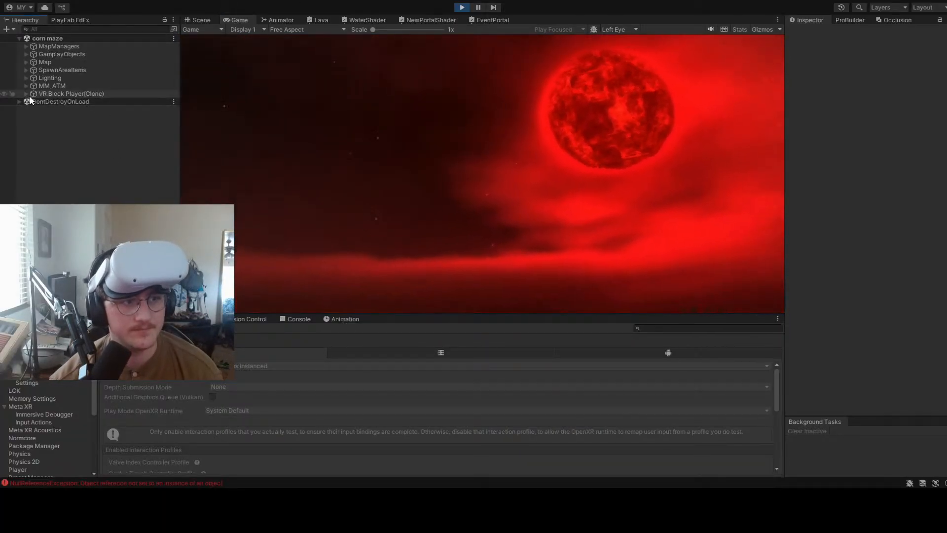
{"action": "left_click", "coordinate": [19, 101]}
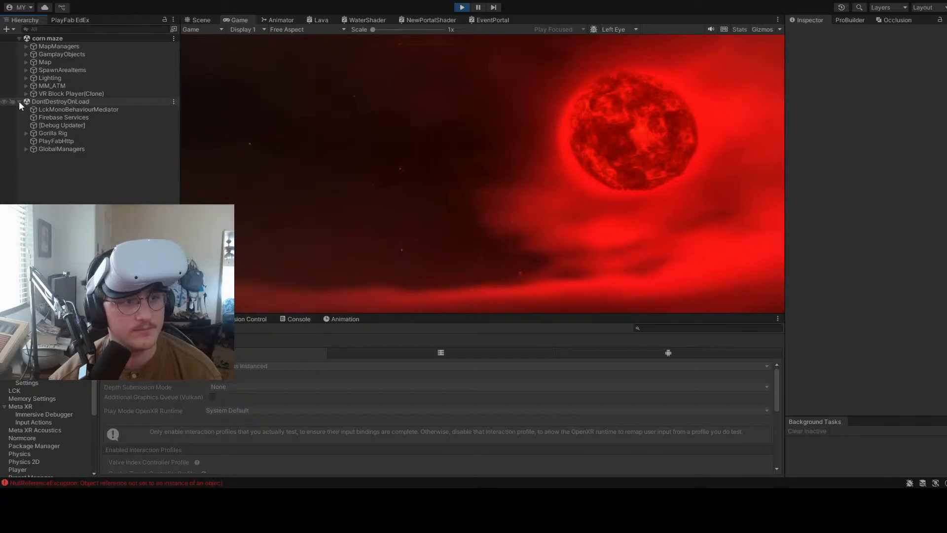
{"action": "left_click", "coordinate": [22, 149]}
{"action": "scroll", "coordinate": [91, 187], "scroll_direction": "down", "scroll_amount": 1}
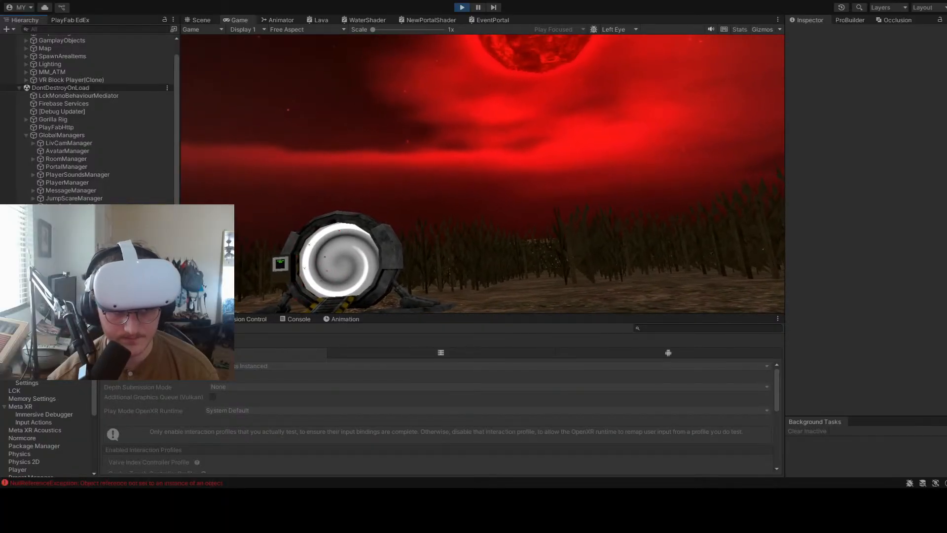
{"action": "left_click", "coordinate": [36, 199]}
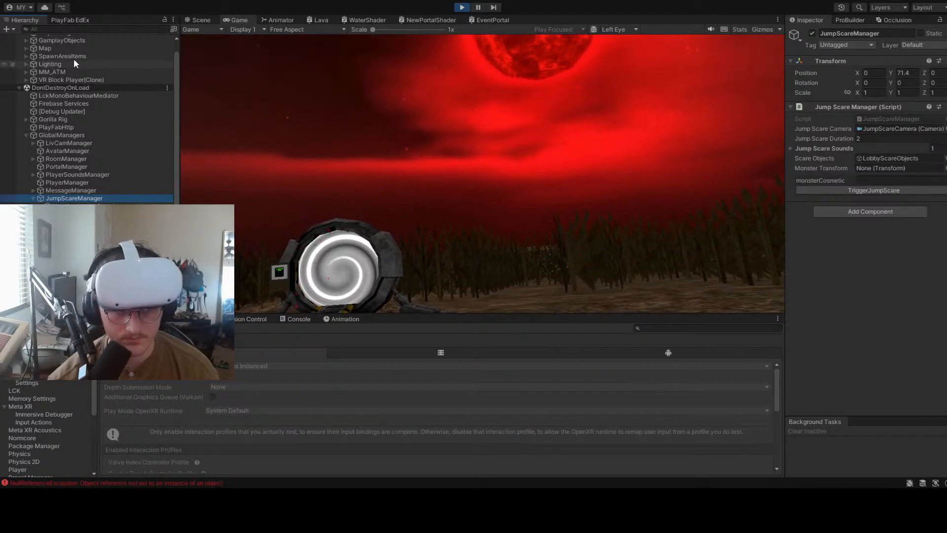
Filter the running scene's objects by light and switch the corn maze Directional Light's Light component off and back on
{"action": "key", "text": "ctrl+f"}
{"action": "type", "text": "light"}
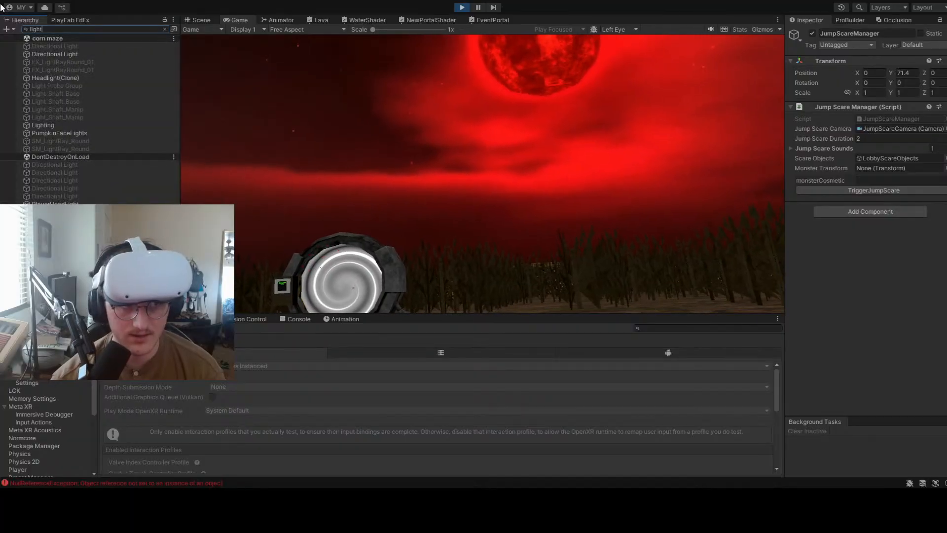
{"action": "left_click", "coordinate": [50, 54]}
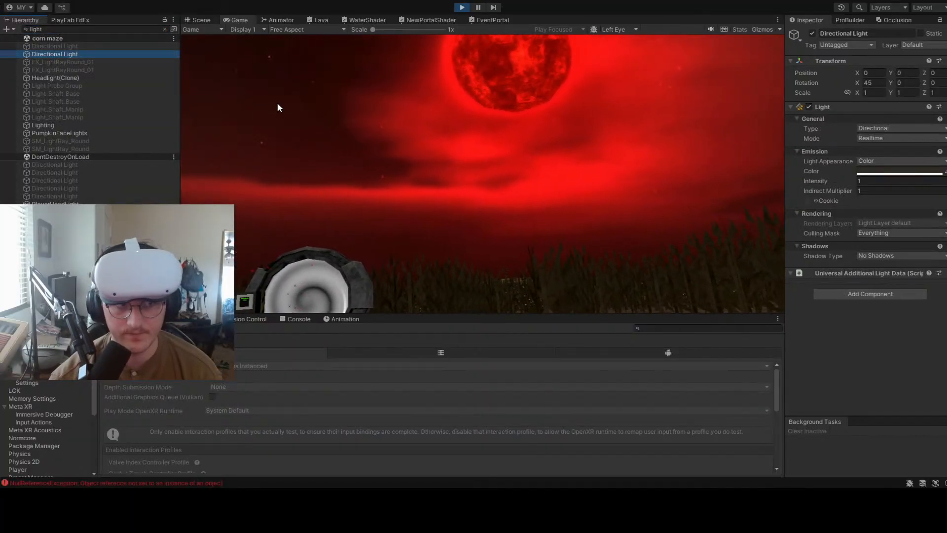
{"action": "left_click", "coordinate": [809, 106]}
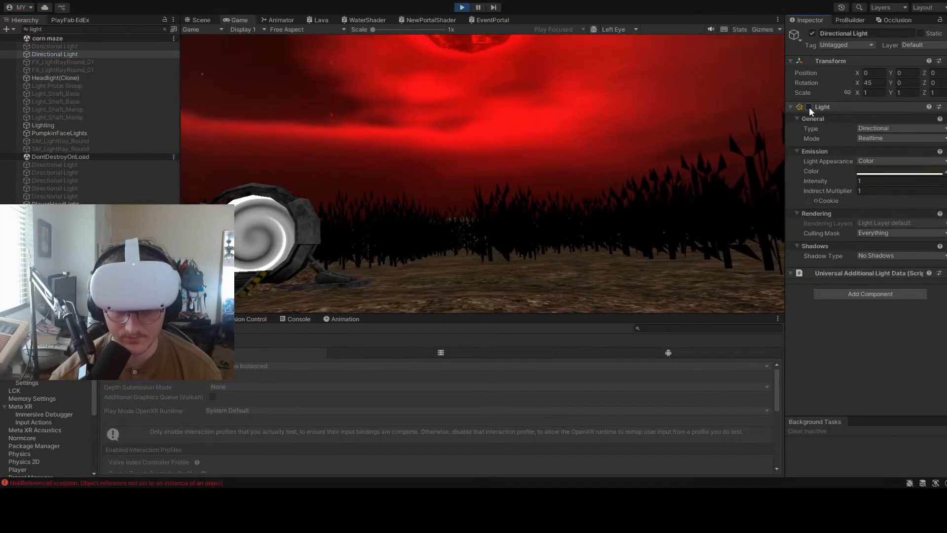
{"action": "left_click", "coordinate": [808, 107]}
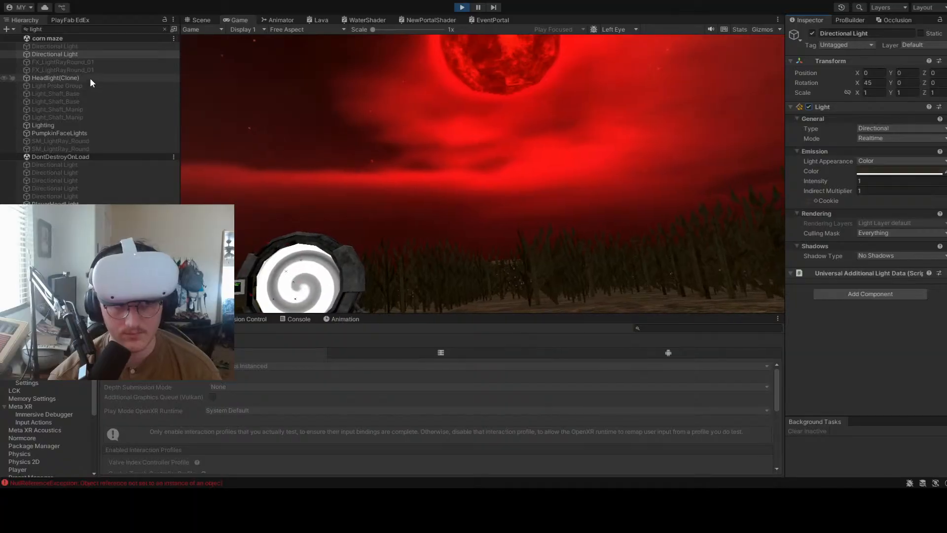
Inspect Headlight(Clone) and PlayerHeadLight, and deactivate and reactivate PumpkinFaceLights to check its effect on the scene
{"action": "left_click", "coordinate": [89, 78]}
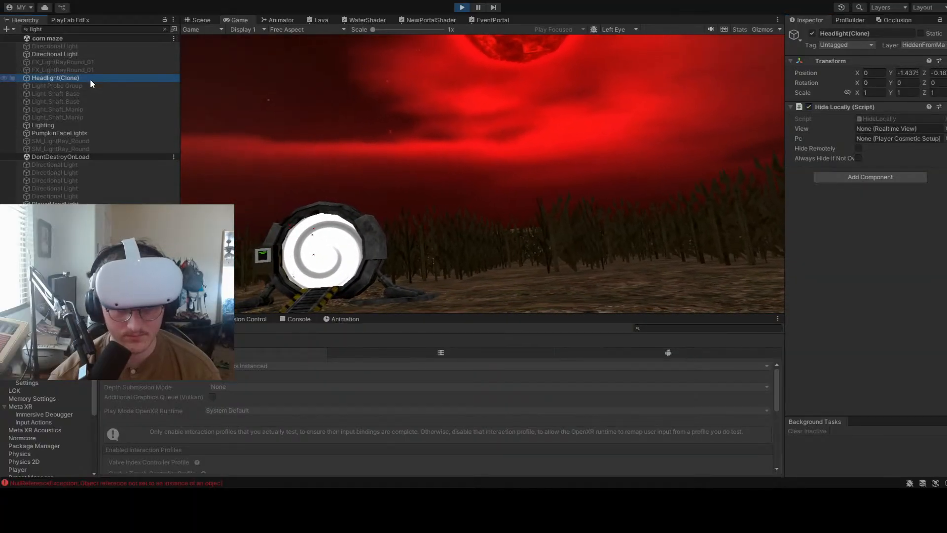
{"action": "left_click", "coordinate": [82, 133]}
{"action": "left_click", "coordinate": [812, 34]}
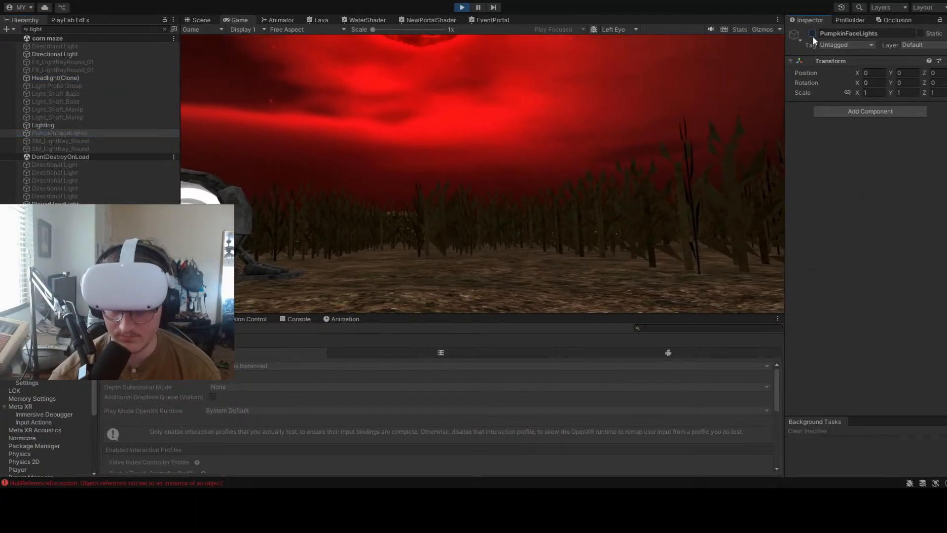
{"action": "left_click", "coordinate": [812, 34]}
{"action": "left_click", "coordinate": [64, 204]}
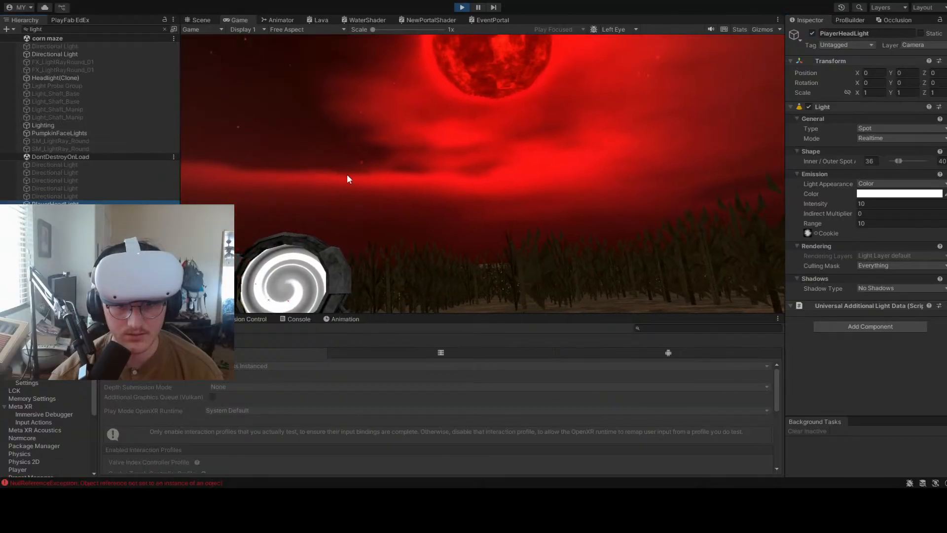
Compare the corn and ground lighting by disabling and re-enabling the active Directional Light once more
{"action": "left_click", "coordinate": [61, 54]}
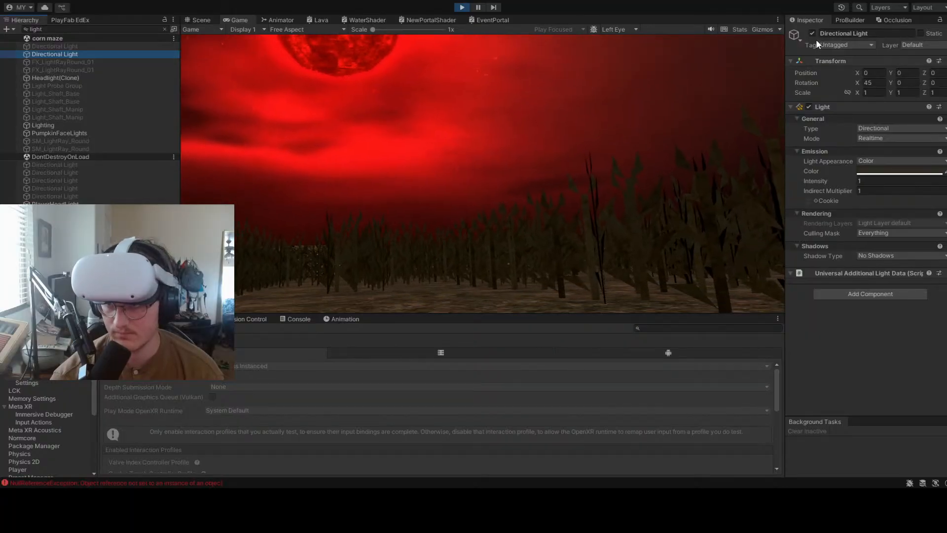
{"action": "left_click", "coordinate": [808, 107]}
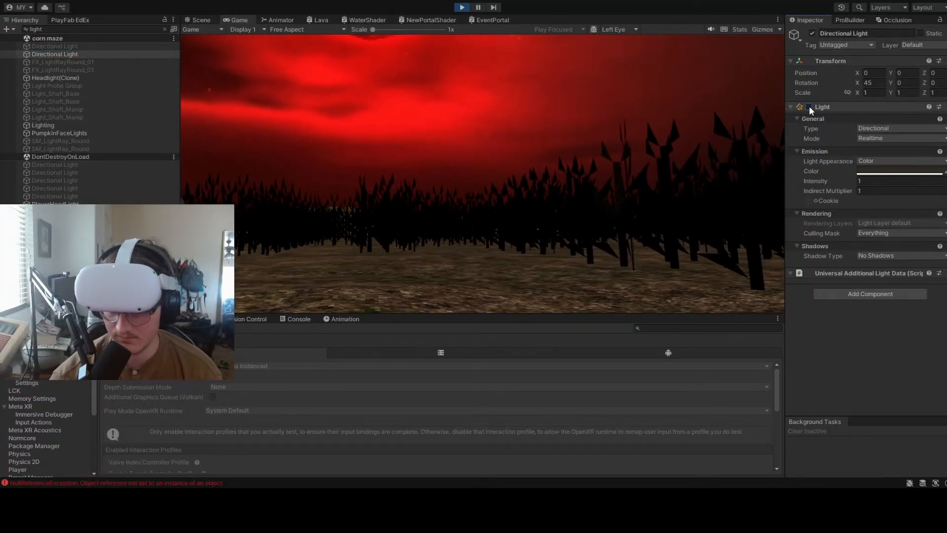
{"action": "left_click", "coordinate": [809, 106]}
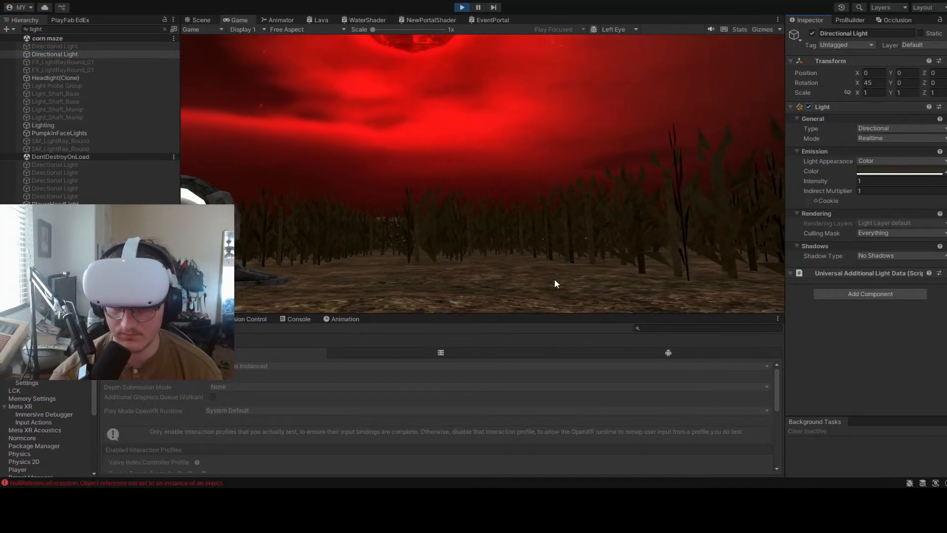
Stop Play mode and clear the light filter from the scene's object list
{"action": "left_click", "coordinate": [462, 7]}
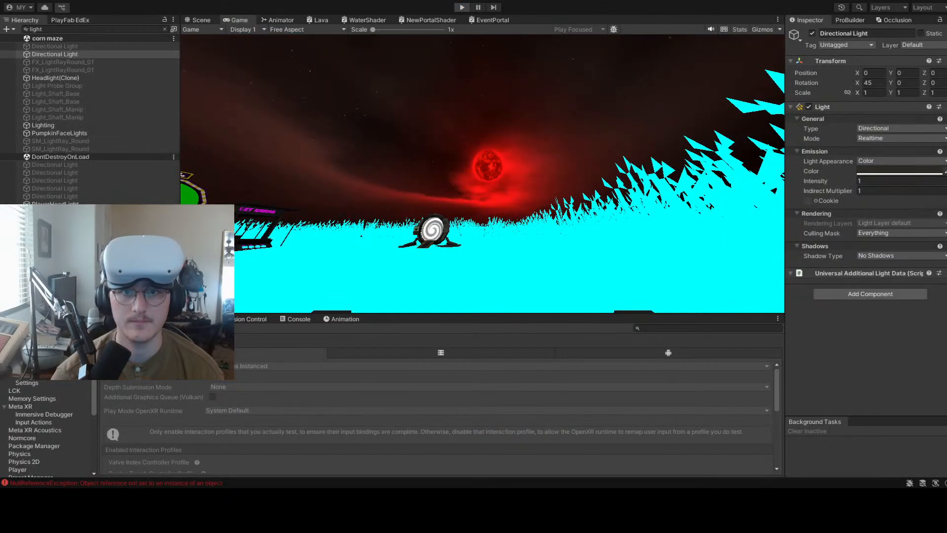
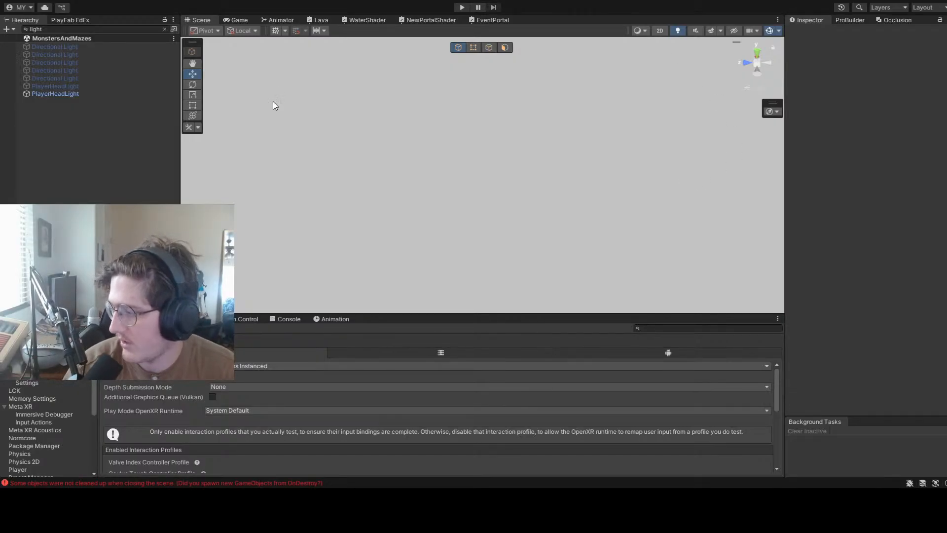
{"action": "left_click", "coordinate": [164, 29]}
{"action": "left_click", "coordinate": [26, 54]}
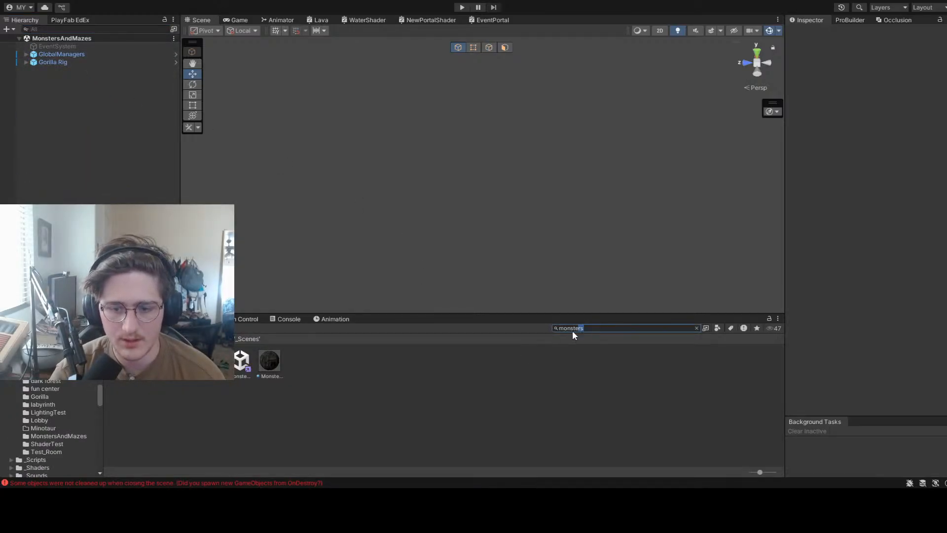
{"action": "left_click_drag", "start_coordinate": [572, 332], "coordinate": [555, 335]}
{"action": "type", "text": "scare"}
{"action": "key", "text": "BackSpace"}
{"action": "key", "text": "BackSpace"}
{"action": "key", "text": "BackSpace"}
{"action": "key", "text": "BackSpace"}
{"action": "key", "text": "BackSpace"}
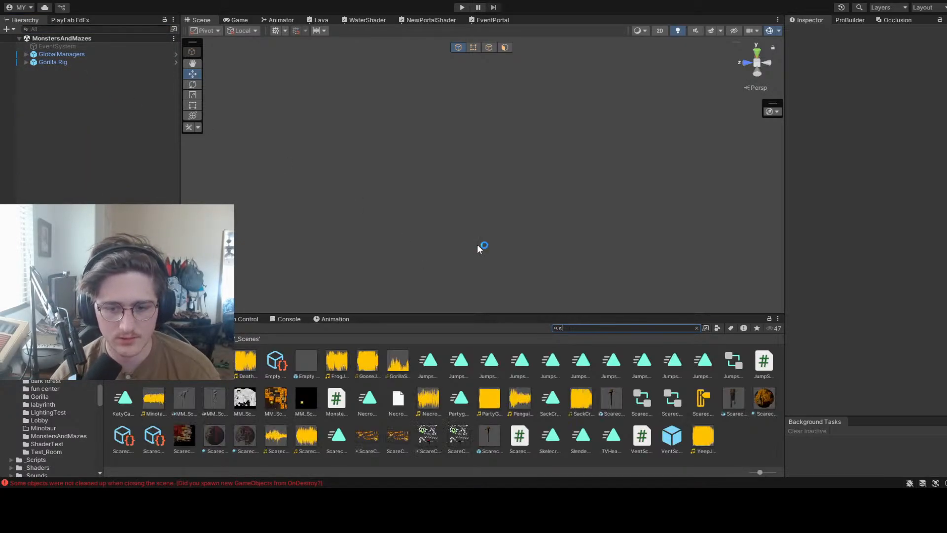
Search the project assets for corn and open the corn maze scene
{"action": "type", "text": "corn"}
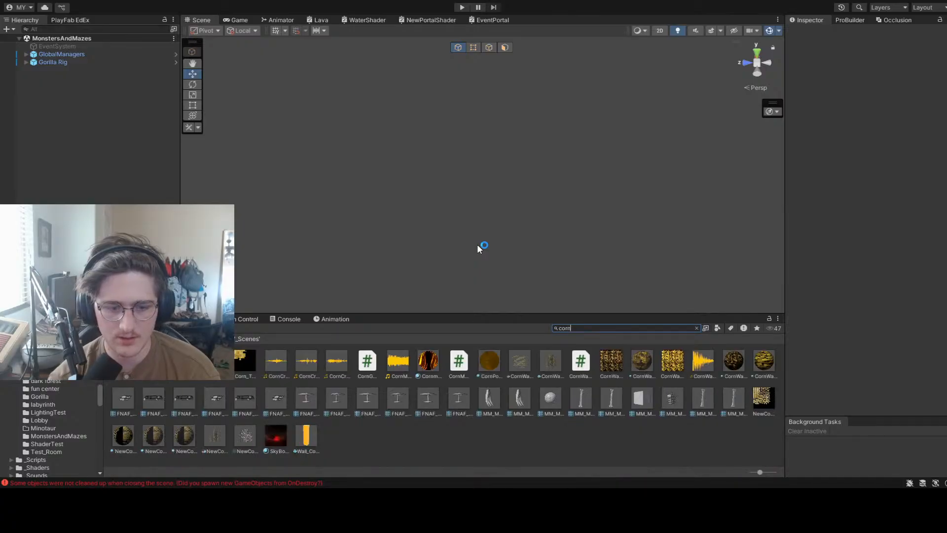
{"action": "left_click", "coordinate": [175, 365]}
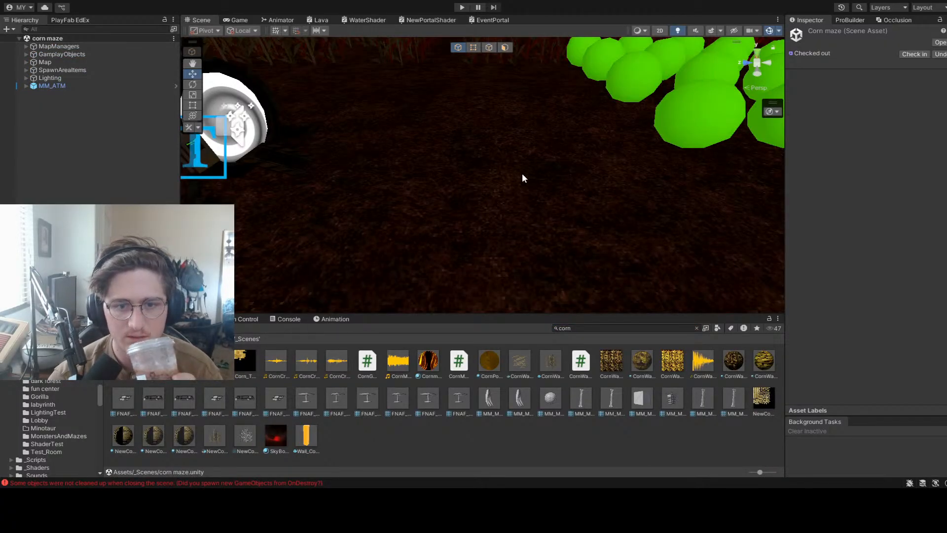
Inspect the spawn area's ground piece, its CornMazeTerrain and Mesh parents, and the New Terrain 2 x(0) y(0) piece
{"action": "left_click", "coordinate": [523, 178]}
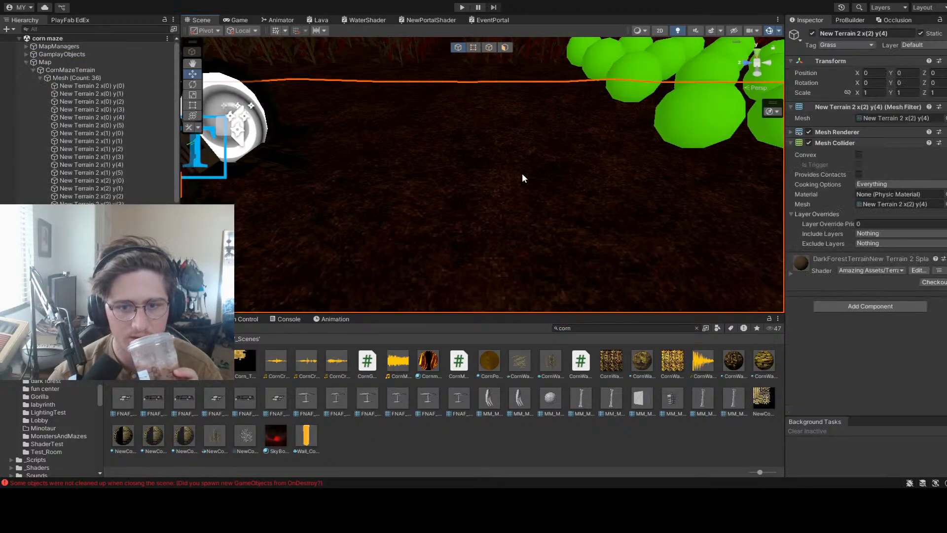
{"action": "left_click", "coordinate": [82, 77]}
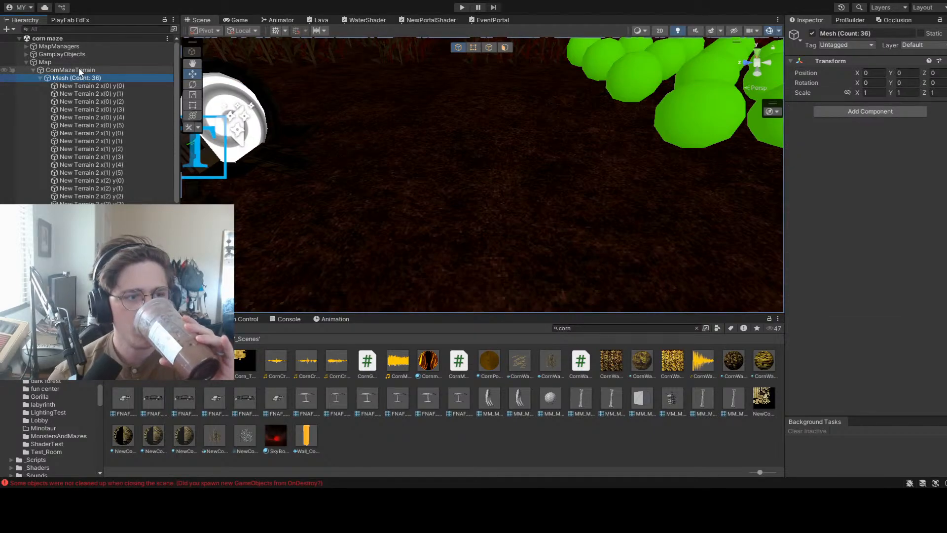
{"action": "left_click", "coordinate": [80, 70]}
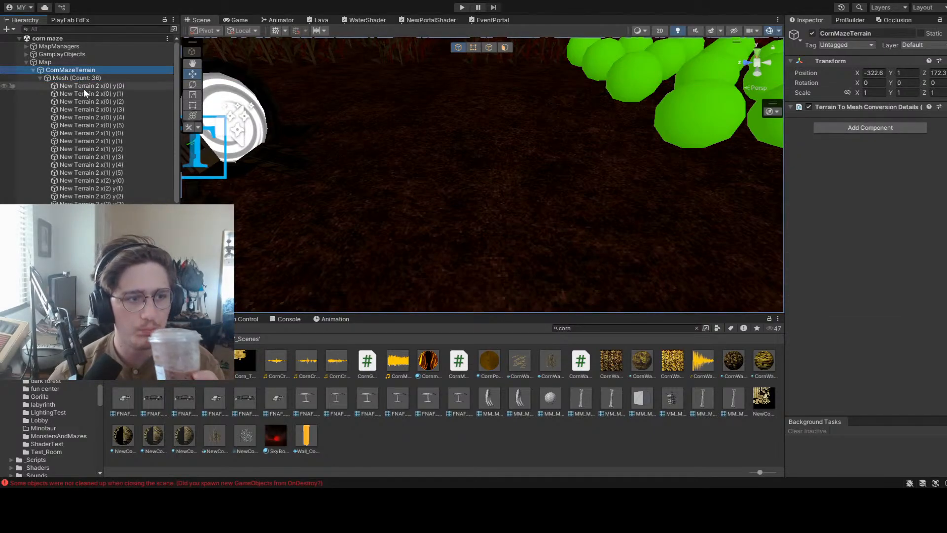
{"action": "left_click", "coordinate": [83, 87]}
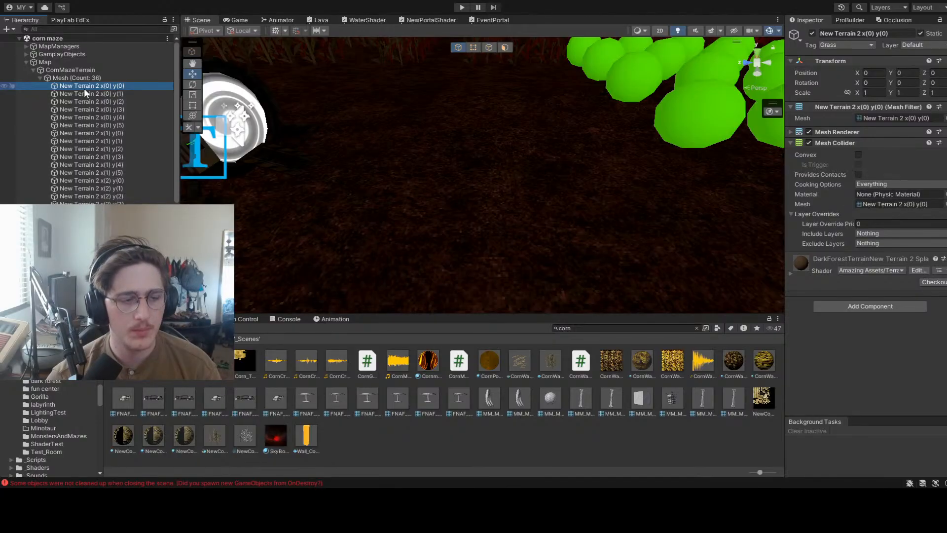
{"action": "scroll", "coordinate": [136, 185], "scroll_direction": "down", "scroll_amount": 10}
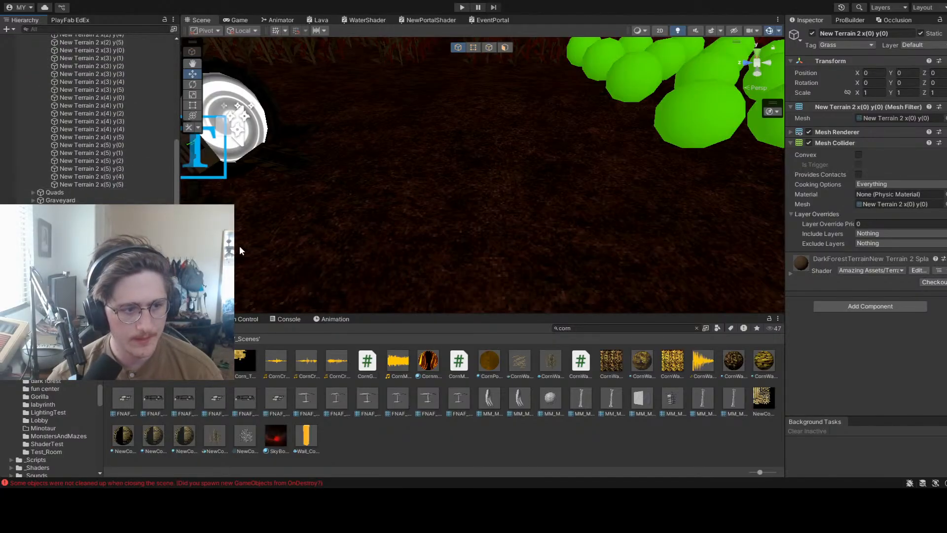
{"action": "scroll", "coordinate": [136, 167], "scroll_direction": "up", "scroll_amount": 6}
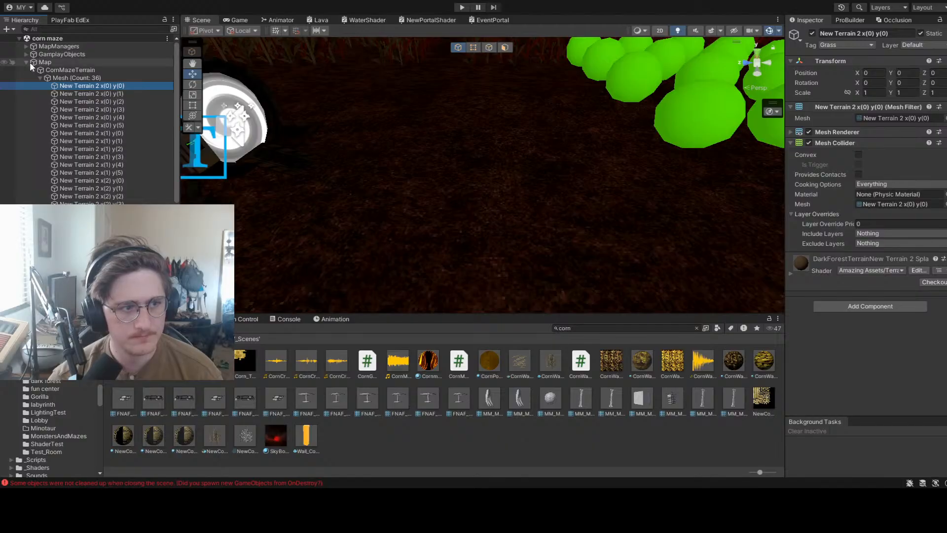
Collapse the Map group and check its part of the scene by disabling and re-enabling it
{"action": "left_click", "coordinate": [26, 61]}
{"action": "left_click", "coordinate": [38, 62]}
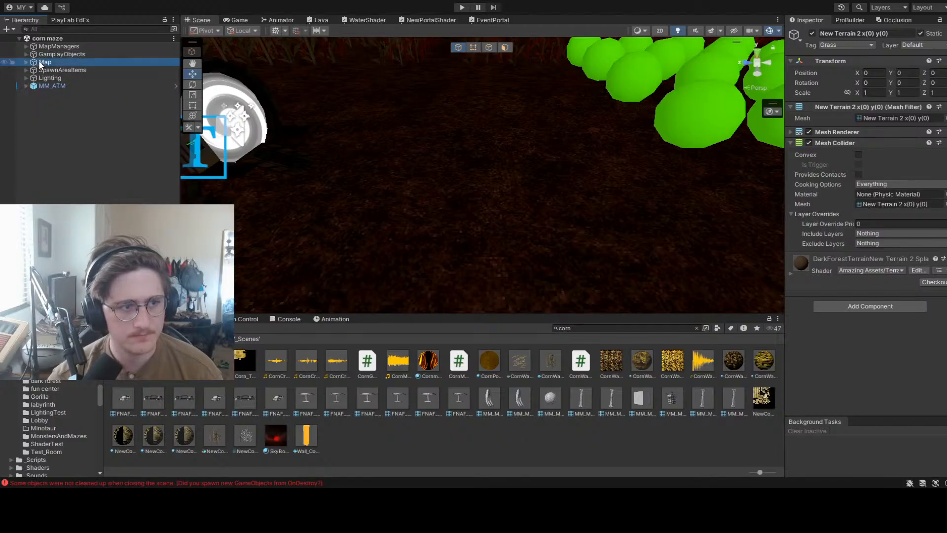
{"action": "left_click", "coordinate": [812, 34]}
{"action": "right_click_drag", "start_coordinate": [503, 222], "coordinate": [775, 102]}
{"action": "left_click", "coordinate": [813, 34]}
Inspect the large ground quads around the maze, including Quad, Quad (2), Quad (3) and Quad (4)
{"action": "right_click_drag", "start_coordinate": [669, 155], "coordinate": [553, 153]}
{"action": "left_click", "coordinate": [522, 151]}
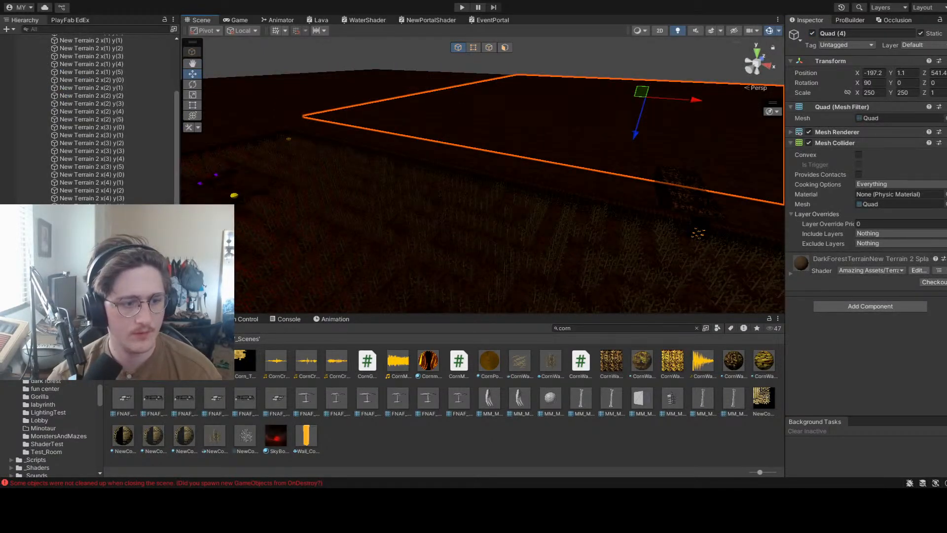
{"action": "left_click", "coordinate": [69, 270]}
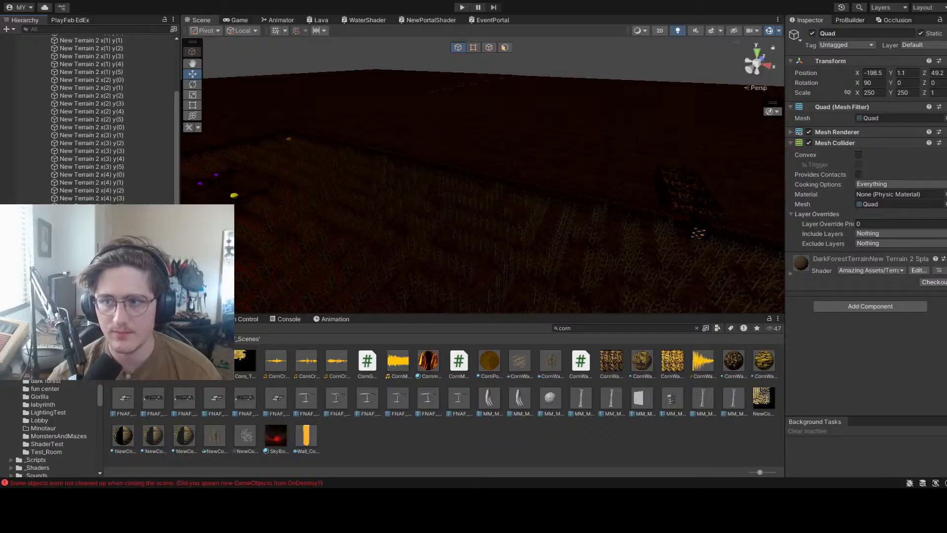
{"action": "right_click_drag", "start_coordinate": [472, 183], "coordinate": [602, 188]}
{"action": "right_click_drag", "start_coordinate": [360, 232], "coordinate": [391, 184]}
{"action": "left_click", "coordinate": [740, 95]}
{"action": "mouse_move", "coordinate": [434, 217]}
{"action": "right_mouse_down"}
{"action": "mouse_move", "coordinate": [482, 211]}
{"action": "mouse_move", "coordinate": [549, 228]}
{"action": "mouse_move", "coordinate": [381, 246]}
{"action": "mouse_move", "coordinate": [444, 227]}
{"action": "right_mouse_up"}
{"action": "left_click", "coordinate": [84, 281]}
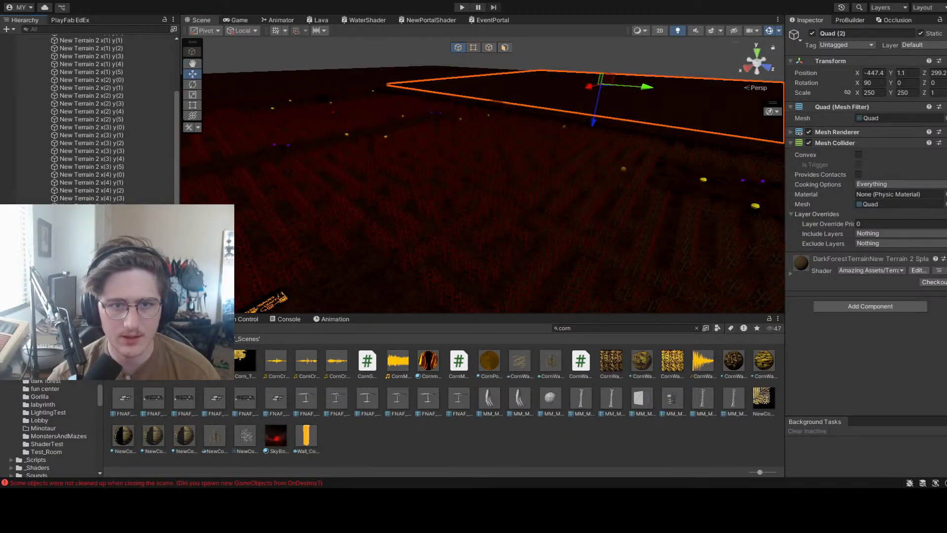
{"action": "left_click", "coordinate": [84, 289]}
{"action": "right_click_drag", "start_coordinate": [473, 212], "coordinate": [345, 232]}
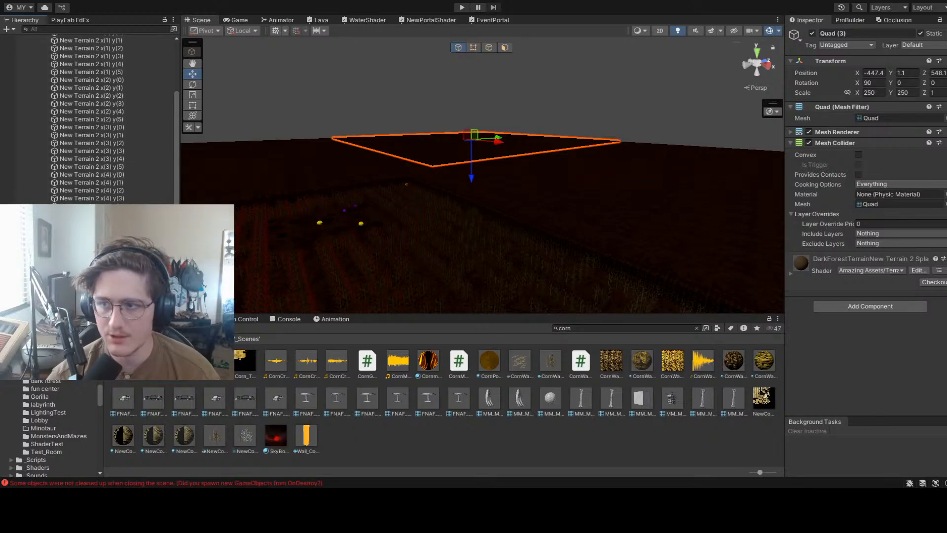
Inspect the New Terrain 2 x(5) y(4) piece and the spawn area's x(2) y(4) ground piece
{"action": "left_click", "coordinate": [89, 254]}
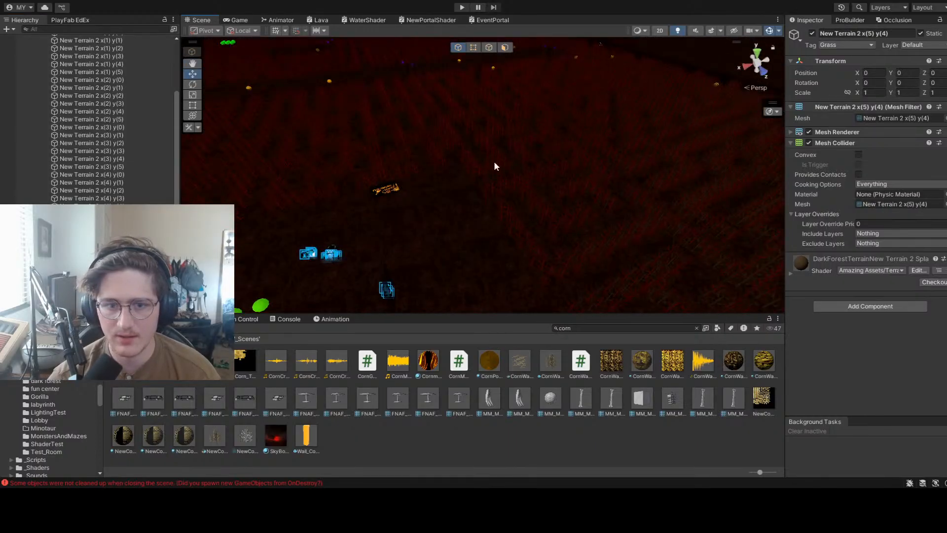
{"action": "mouse_move", "coordinate": [493, 160]}
{"action": "right_mouse_down"}
{"action": "mouse_move", "coordinate": [461, 177]}
{"action": "mouse_move", "coordinate": [492, 175]}
{"action": "right_mouse_up"}
{"action": "left_click", "coordinate": [492, 175]}
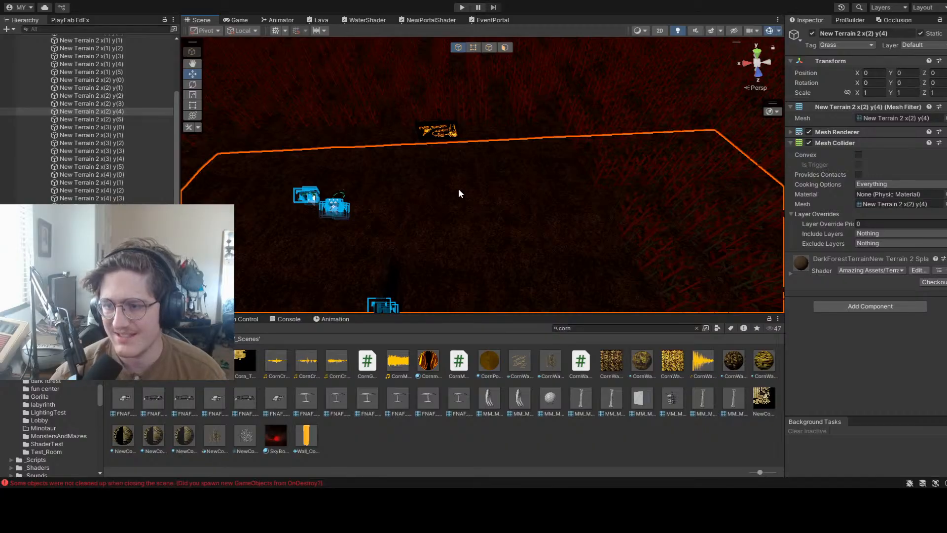
Collapse the Quads group and inspect CornMazeTerrain, its Mesh child and the New Terrain 2 x(0) y(0) piece
{"action": "scroll", "coordinate": [131, 166], "scroll_direction": "up", "scroll_amount": 5}
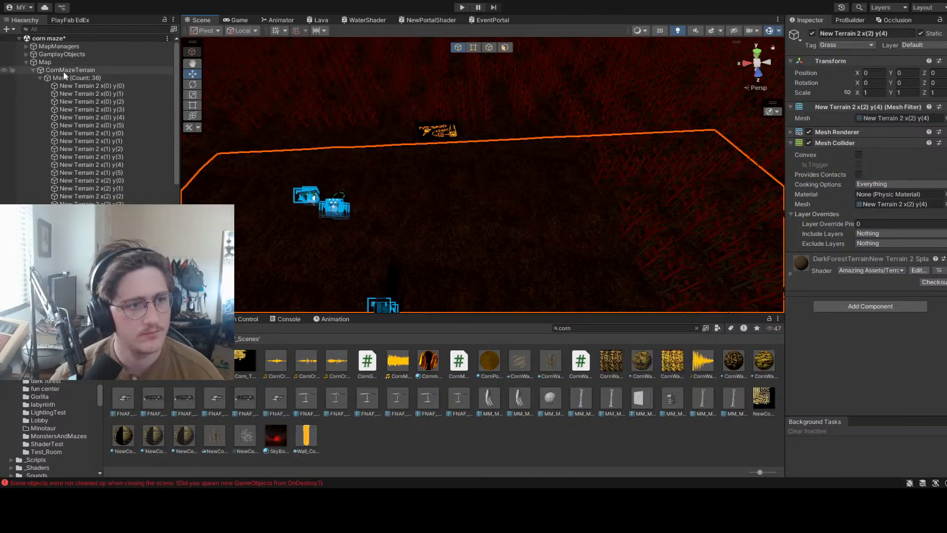
{"action": "left_click", "coordinate": [39, 78]}
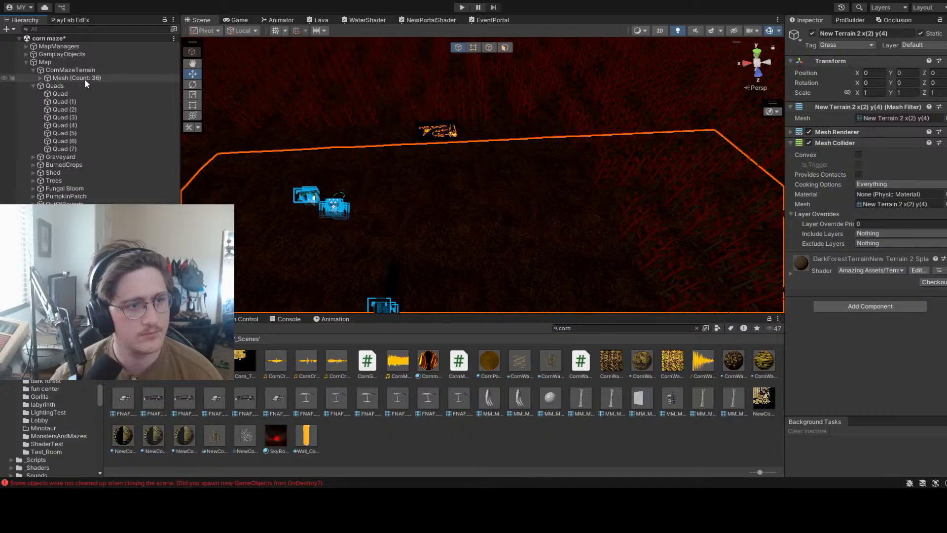
{"action": "left_click", "coordinate": [30, 85]}
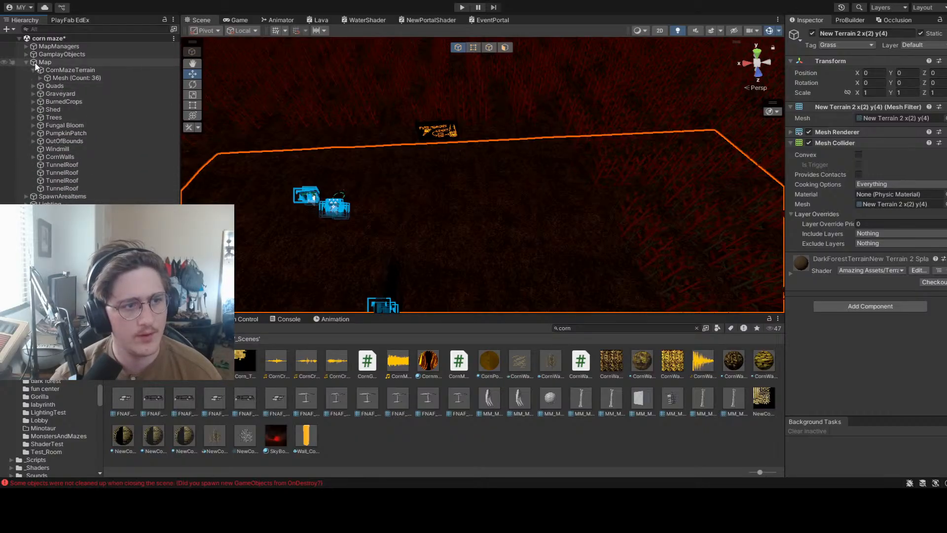
{"action": "left_click", "coordinate": [54, 71]}
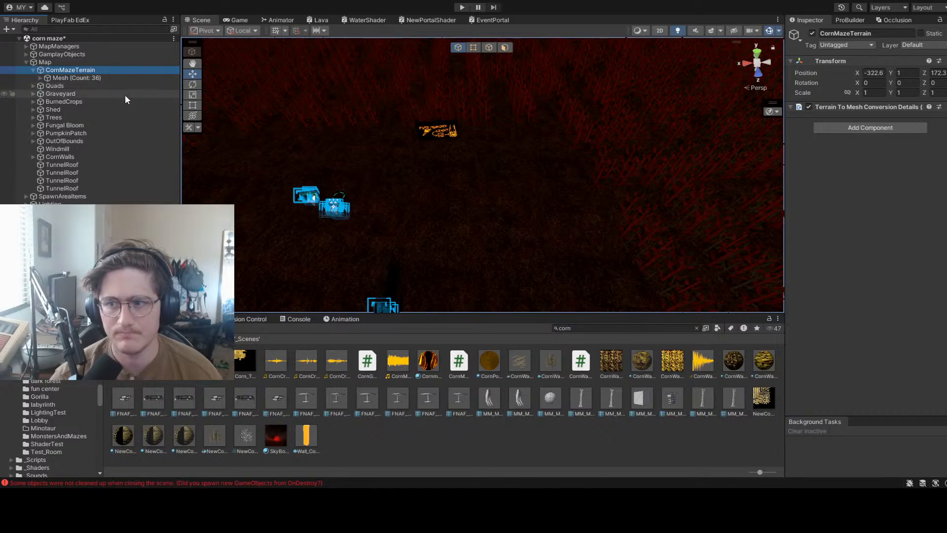
{"action": "left_click", "coordinate": [76, 78]}
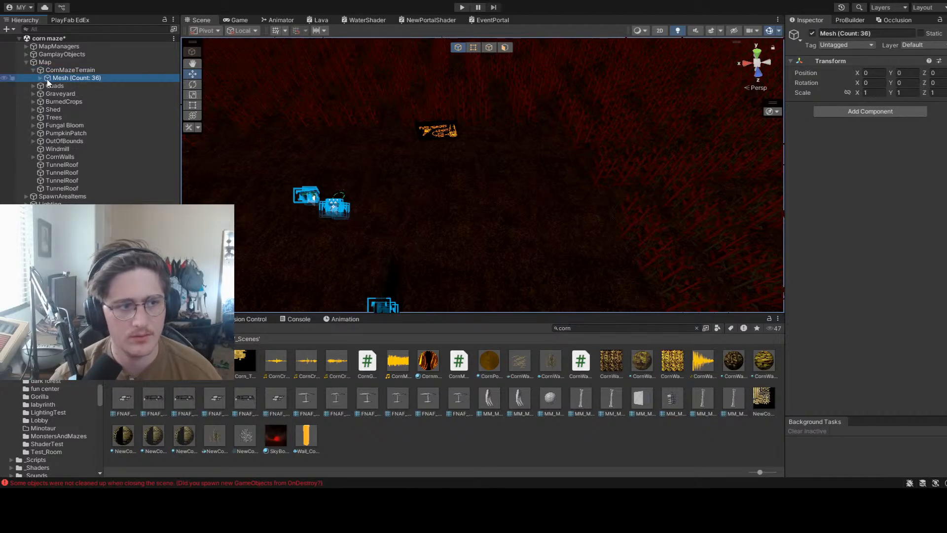
{"action": "left_click", "coordinate": [40, 78]}
{"action": "left_click", "coordinate": [86, 87]}
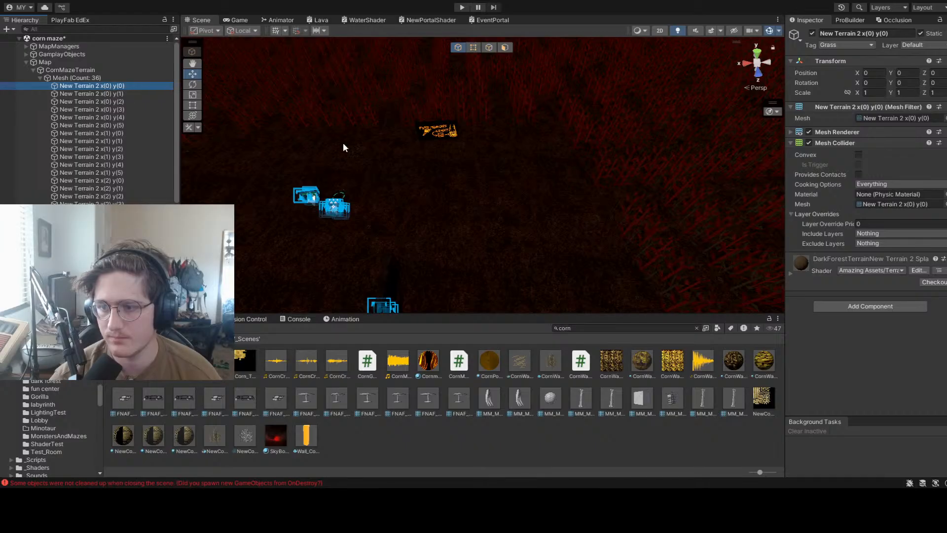
{"action": "right_click_drag", "start_coordinate": [581, 192], "coordinate": [486, 191]}
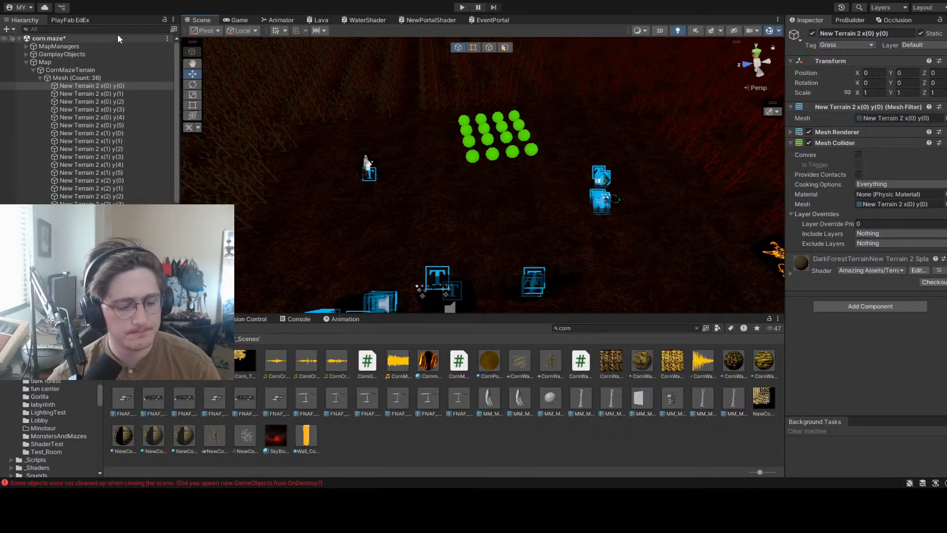
Clear the selection and check the corn maze in the Game view before returning to the Scene view
{"action": "left_click", "coordinate": [739, 464]}
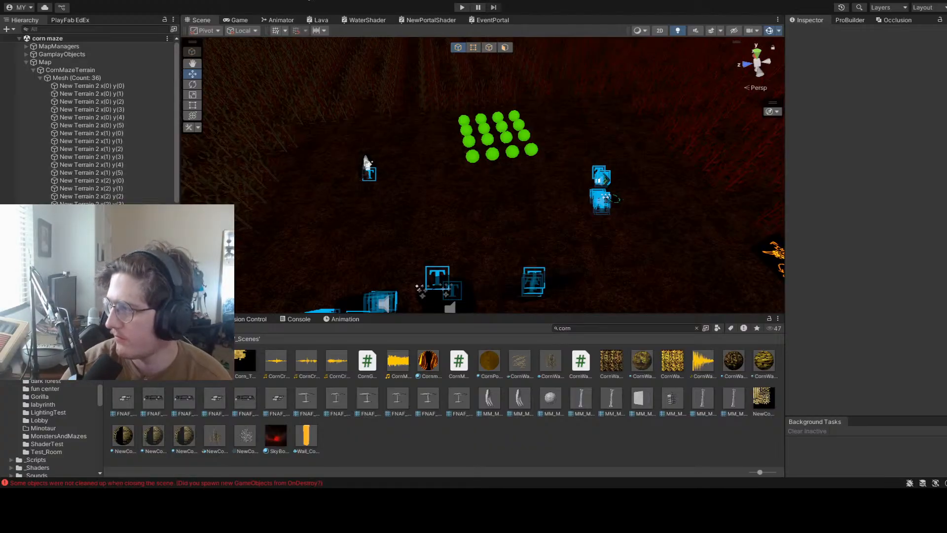
{"action": "left_click", "coordinate": [239, 20]}
{"action": "left_click", "coordinate": [26, 62]}
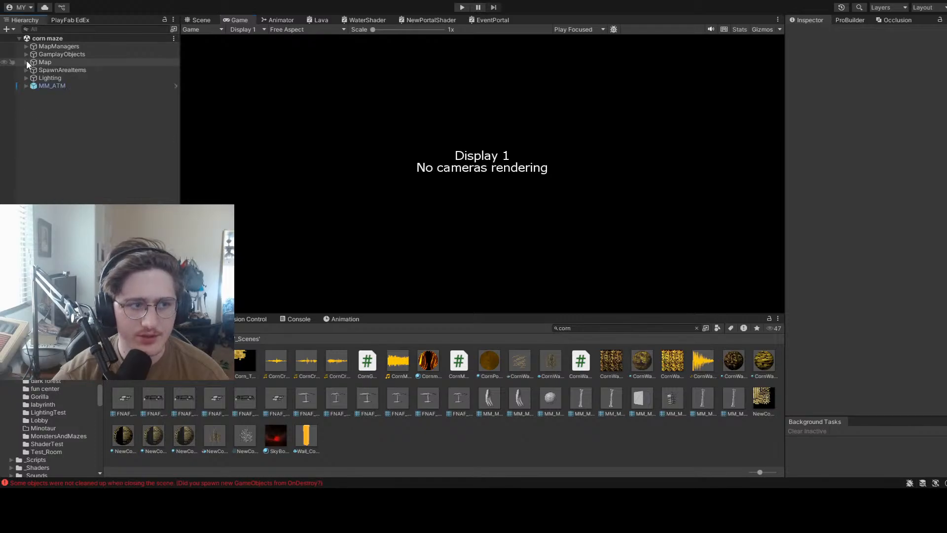
{"action": "left_click", "coordinate": [201, 20]}
Expand the Lighting group and frame its second child object in the scene
{"action": "left_click", "coordinate": [109, 77]}
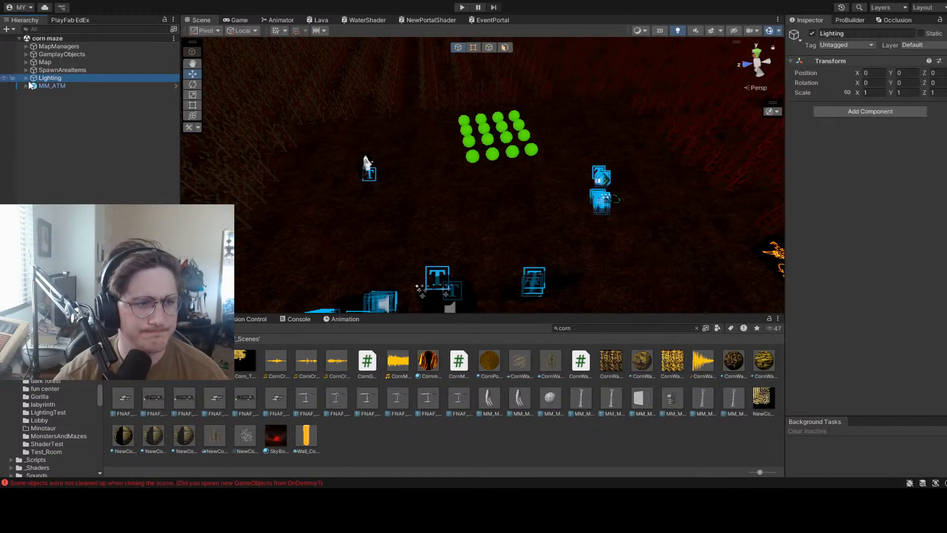
{"action": "left_click", "coordinate": [27, 78]}
{"action": "left_click", "coordinate": [69, 94]}
{"action": "key", "text": "f"}
Examine the Mesh Renderer lighting settings of the spawn area's New Terrain 2 x(2) y(4) ground piece
{"action": "right_click_drag", "start_coordinate": [663, 95], "coordinate": [530, 154]}
{"action": "left_click", "coordinate": [515, 220]}
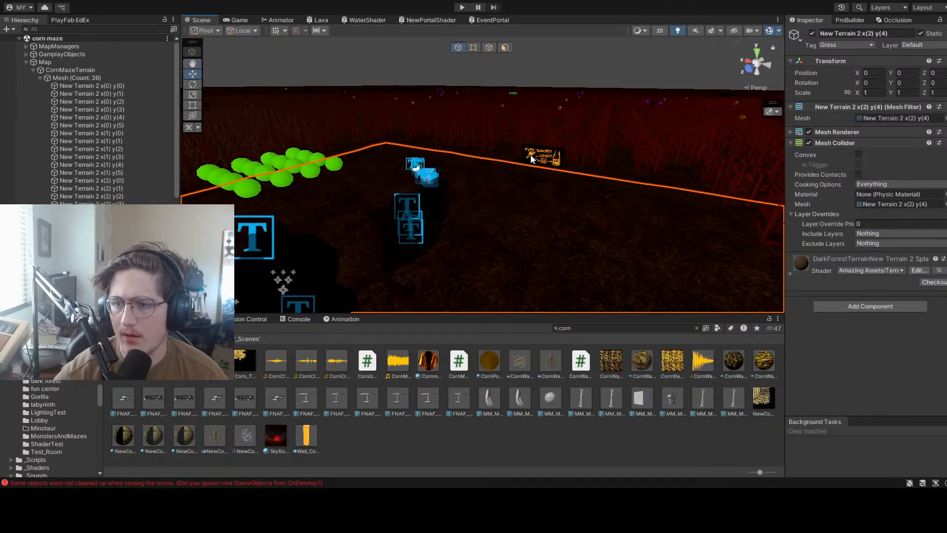
{"action": "left_click", "coordinate": [791, 129]}
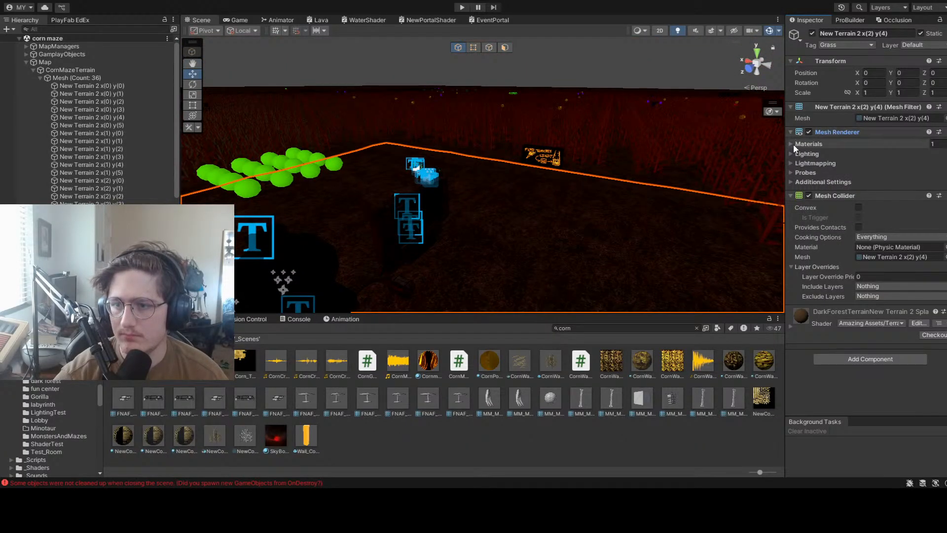
{"action": "left_click", "coordinate": [794, 152]}
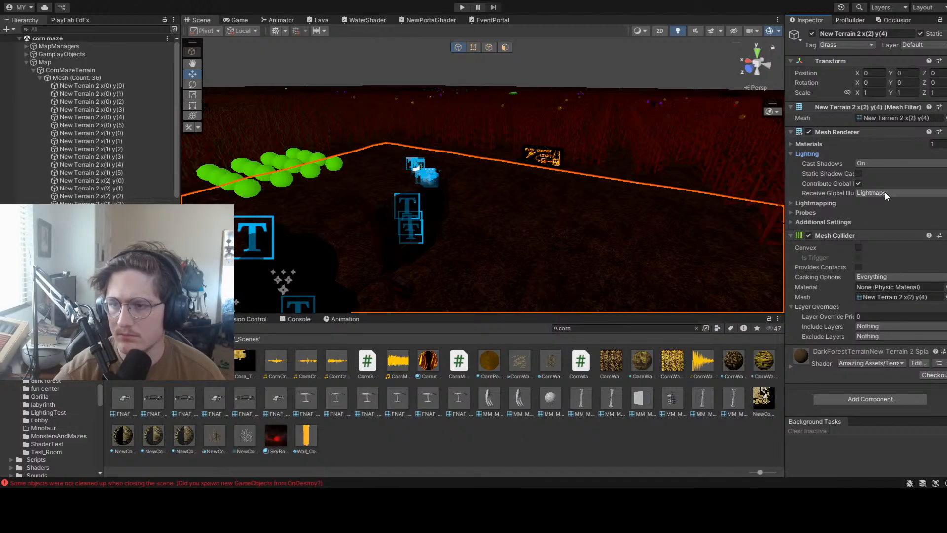
{"action": "left_click", "coordinate": [839, 194]}
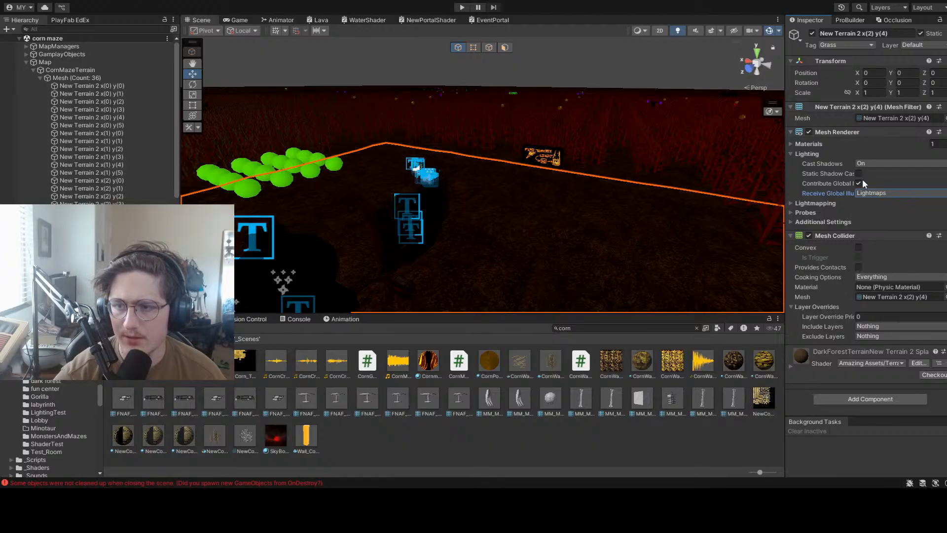
Enable Static Shadow Caster on all the New Terrain 2 pieces from x(0) y(0) to x(5) y(5)
{"action": "left_click", "coordinate": [103, 85]}
{"action": "scroll", "coordinate": [127, 178], "scroll_direction": "down", "scroll_amount": 6}
{"action": "left_click", "coordinate": [127, 177], "text": "shift"}
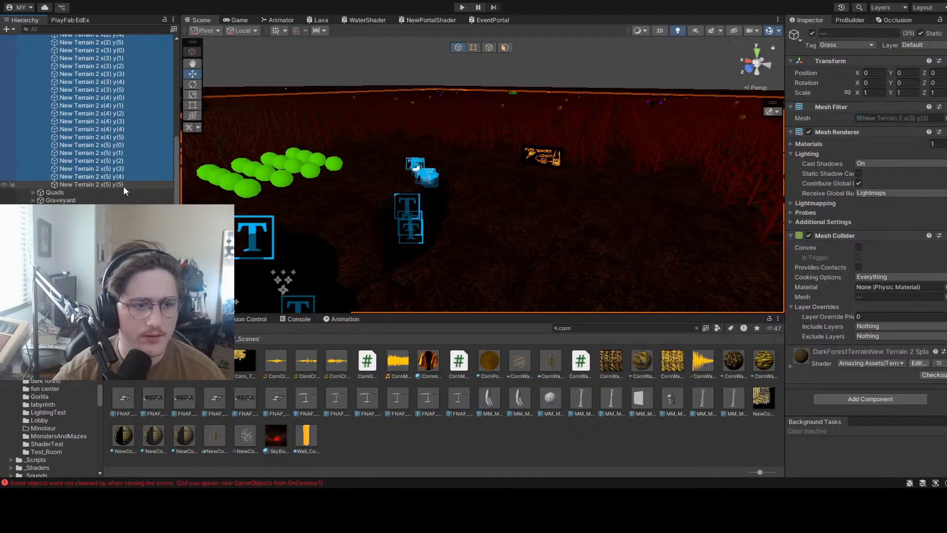
{"action": "left_click", "coordinate": [123, 184], "text": "shift"}
{"action": "left_click", "coordinate": [858, 174]}
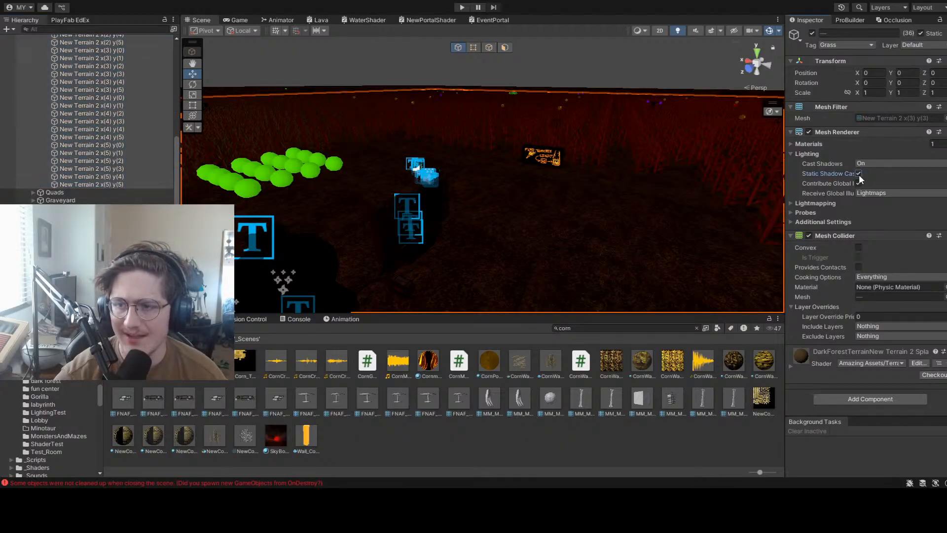
Review the Lightmapping, Probes, Additional Settings and Lighting sections of the selected terrain pieces' Mesh Renderer
{"action": "left_click", "coordinate": [840, 203]}
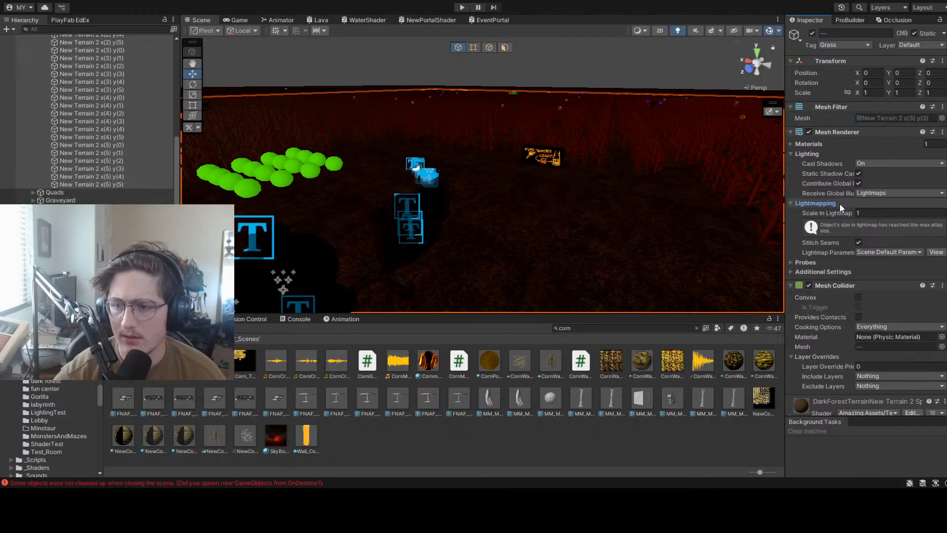
{"action": "left_click", "coordinate": [839, 203]}
{"action": "left_click", "coordinate": [820, 212]}
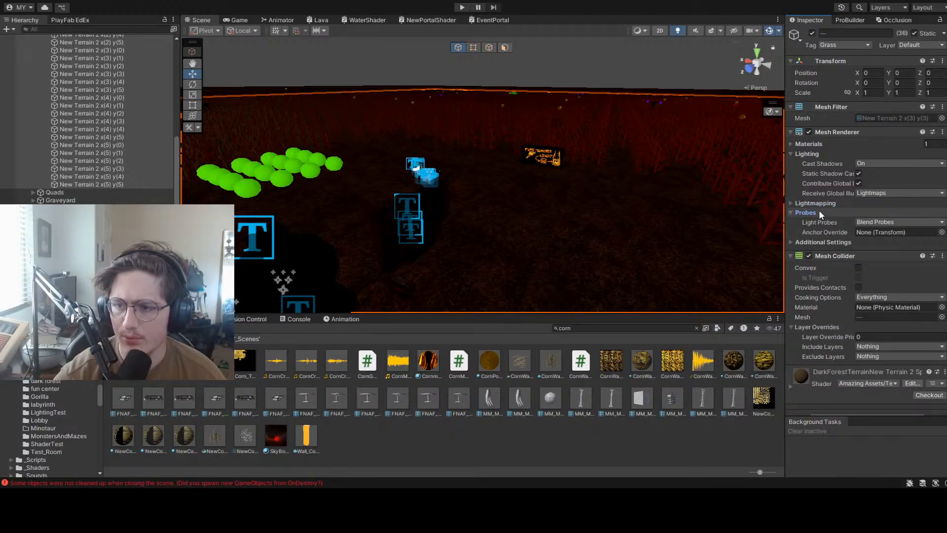
{"action": "left_click", "coordinate": [820, 212]}
{"action": "left_click", "coordinate": [824, 223]}
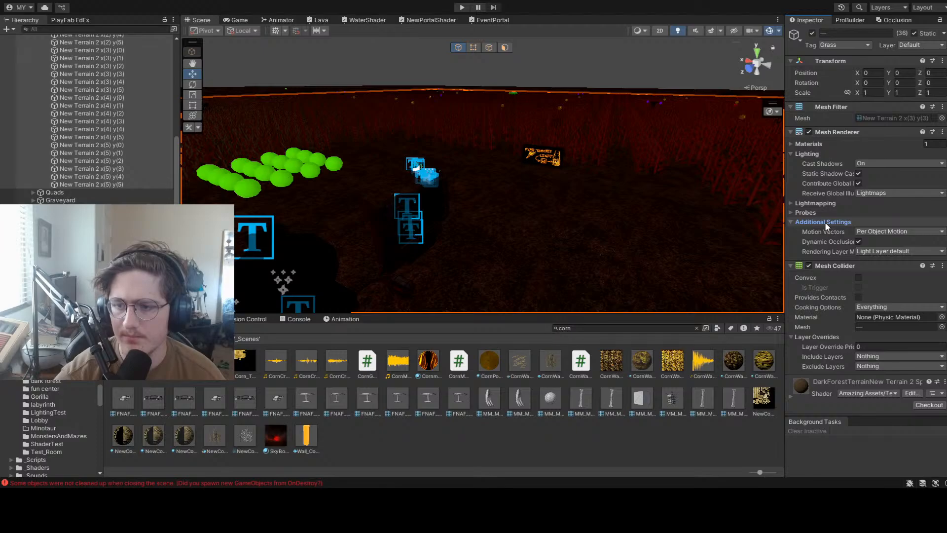
{"action": "left_click", "coordinate": [825, 222]}
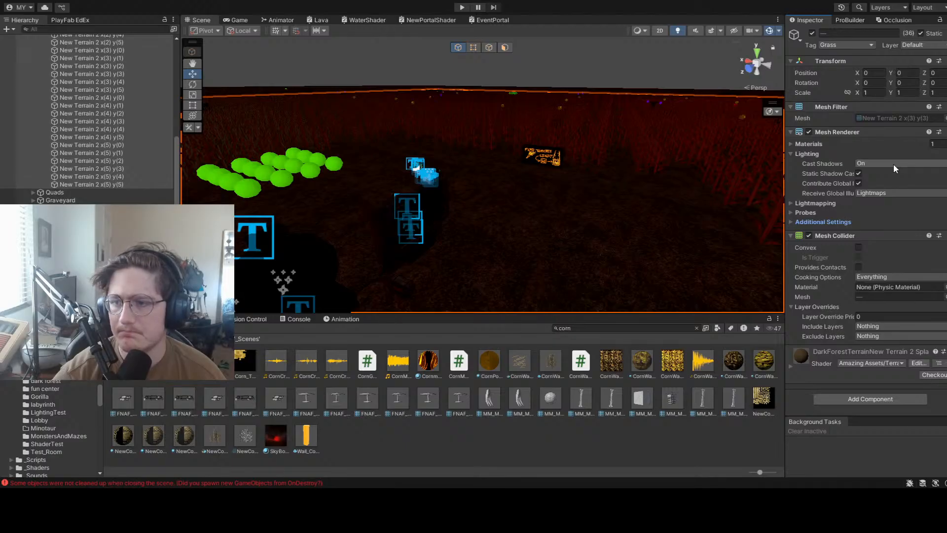
{"action": "left_click", "coordinate": [807, 154]}
{"action": "left_click", "coordinate": [806, 154]}
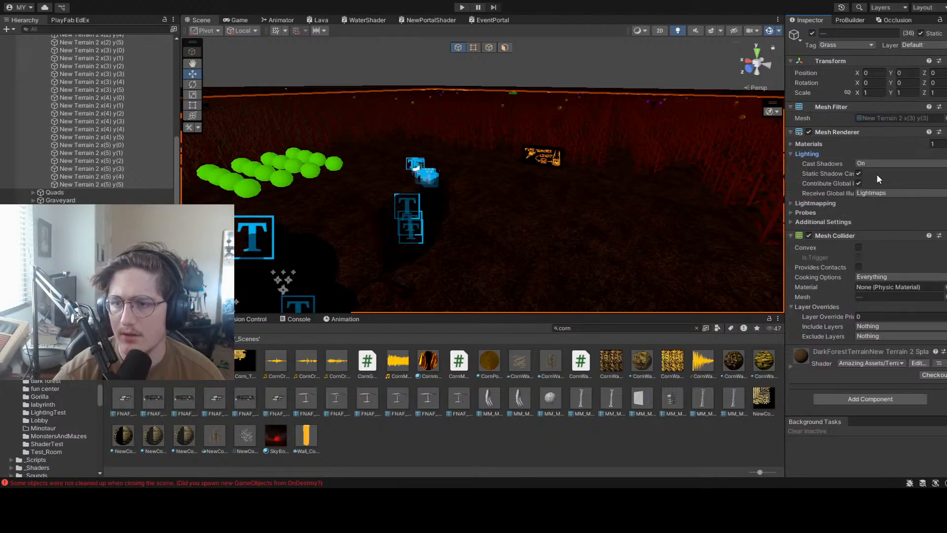
Examine the DarkForestTerrain material's texture arrays, layers, fallback basemaps and advanced options
{"action": "left_click", "coordinate": [789, 368]}
{"action": "scroll", "coordinate": [875, 311], "scroll_direction": "down", "scroll_amount": 8}
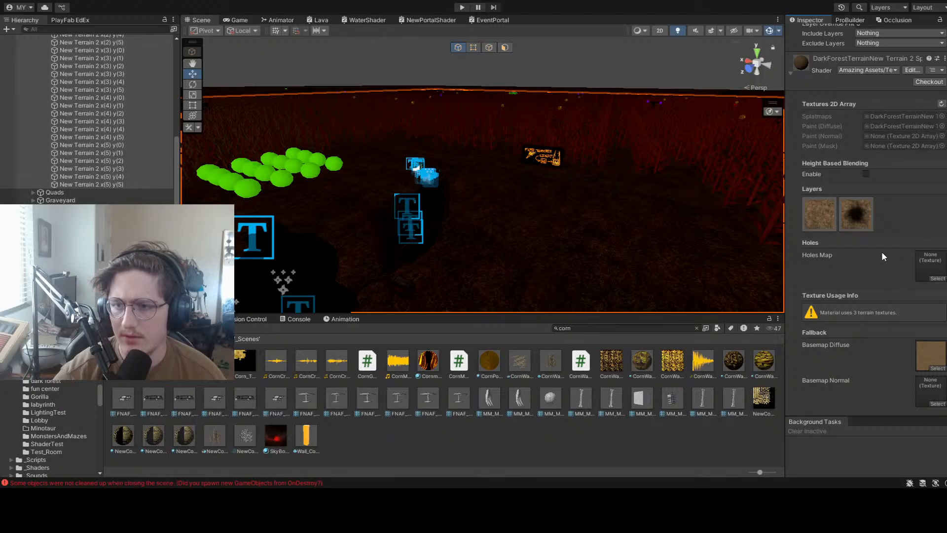
{"action": "scroll", "coordinate": [882, 249], "scroll_direction": "down", "scroll_amount": 3}
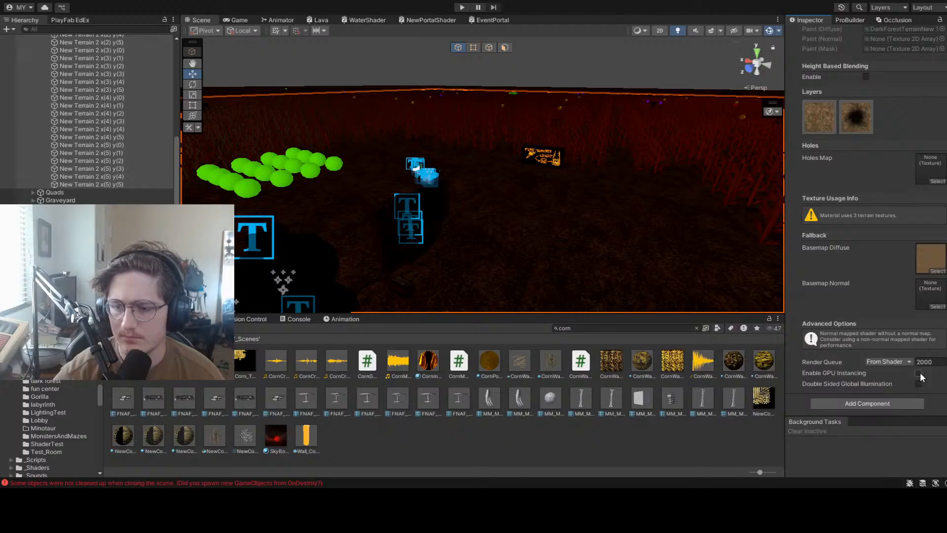
{"action": "scroll", "coordinate": [905, 333], "scroll_direction": "up", "scroll_amount": 7}
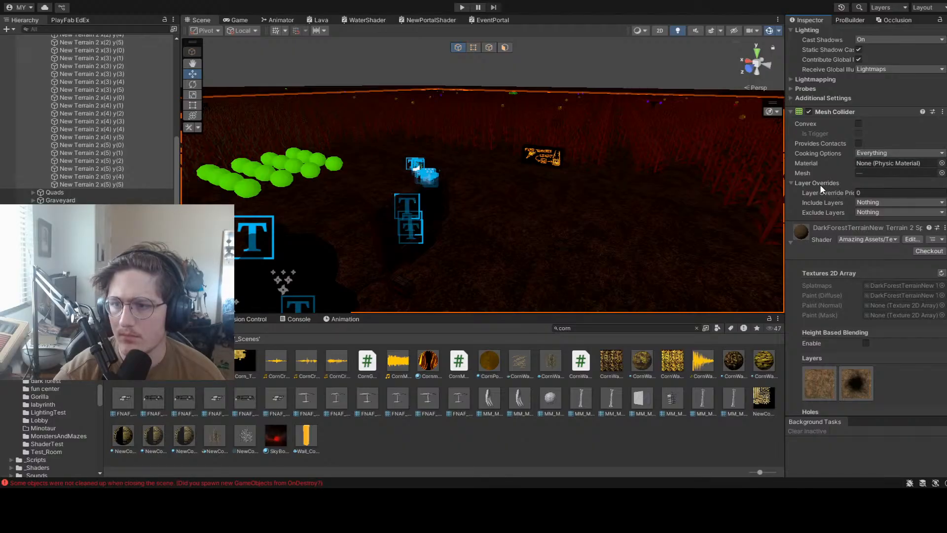
{"action": "scroll", "coordinate": [820, 184], "scroll_direction": "up", "scroll_amount": 4}
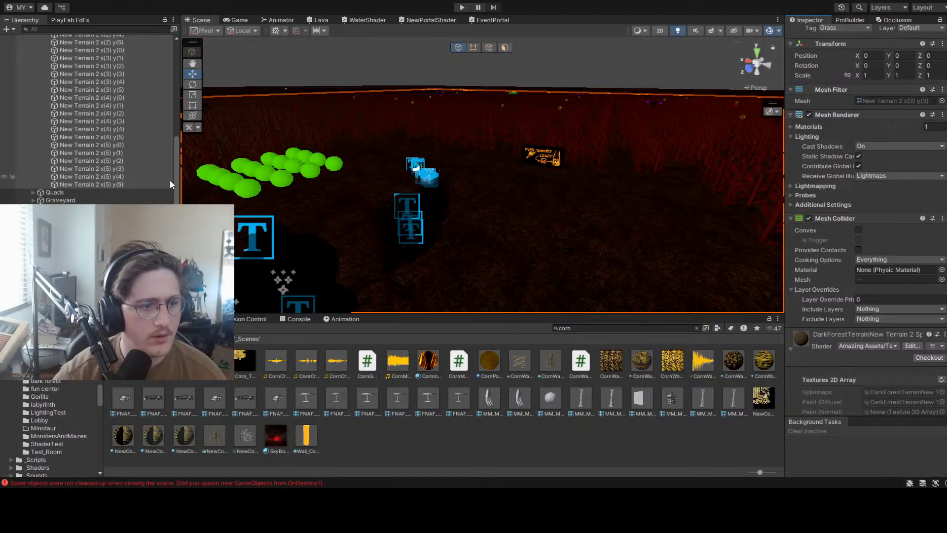
Inspect CornMazeTerrain and its collapsed Mesh group, and undo the last action
{"action": "scroll", "coordinate": [162, 183], "scroll_direction": "up", "scroll_amount": 6}
{"action": "left_click", "coordinate": [40, 78]}
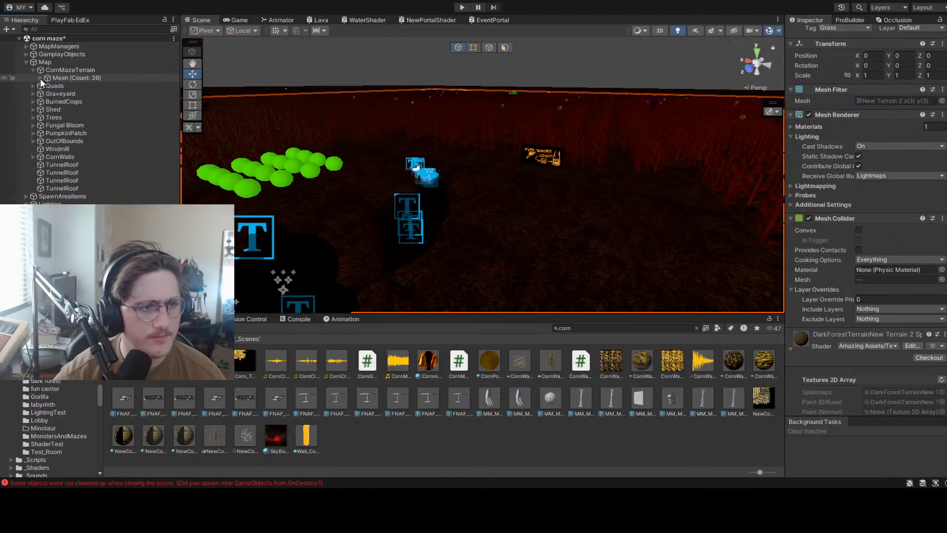
{"action": "left_click", "coordinate": [73, 69]}
{"action": "left_click", "coordinate": [78, 78]}
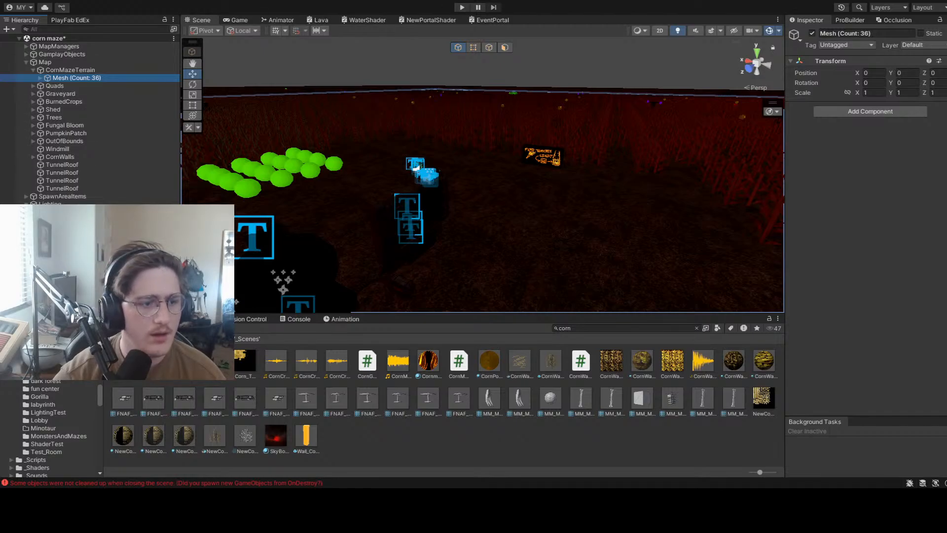
{"action": "key", "text": "ctrl+z"}
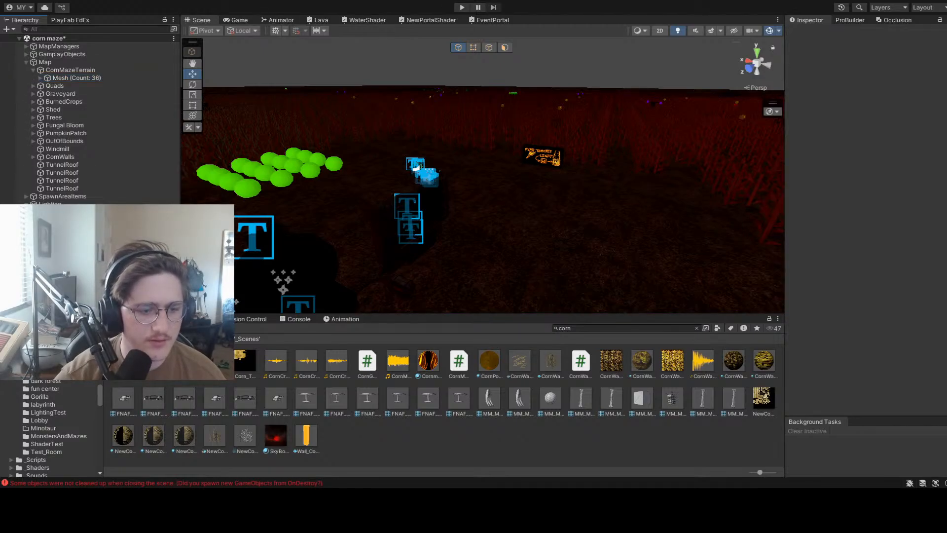
Add a Camera to the corn maze scene and align it with the scene view overlooking the torch sign and corn rows
{"action": "left_click", "coordinate": [135, 460]}
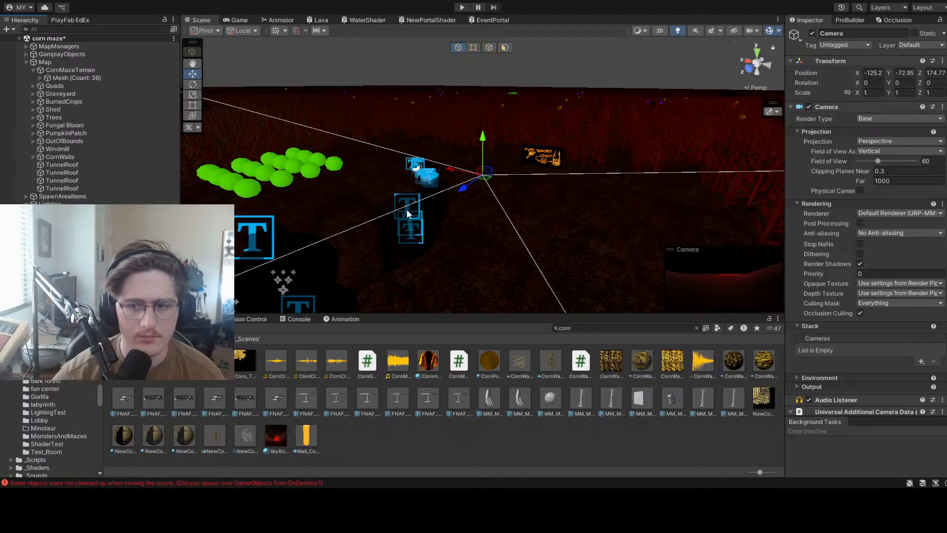
{"action": "key", "text": "Delete"}
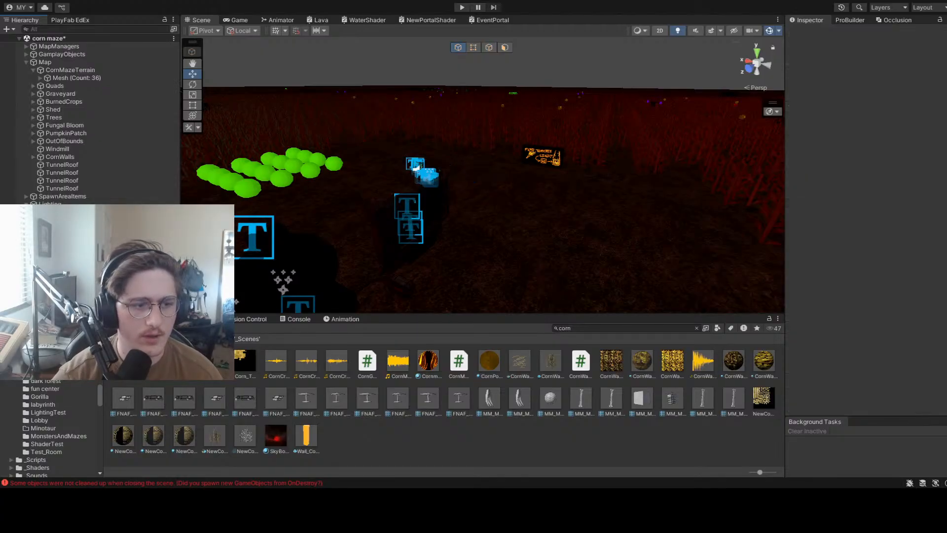
{"action": "key", "text": "ctrl+z"}
{"action": "right_click_drag", "start_coordinate": [592, 206], "coordinate": [678, 202]}
{"action": "key", "text": "ctrl+shift+f"}
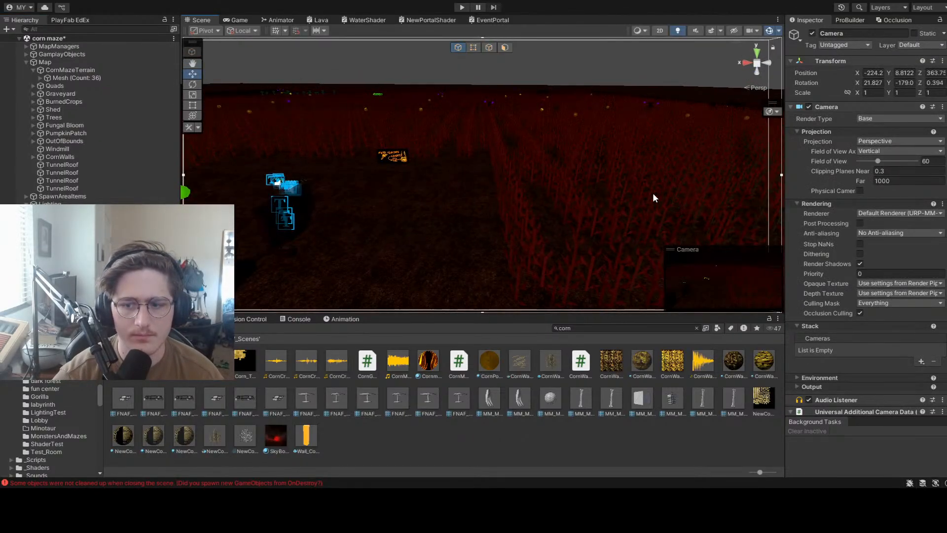
Run the scene and compare the corn field's lighting in the game view with the scene view
{"action": "left_click", "coordinate": [240, 20]}
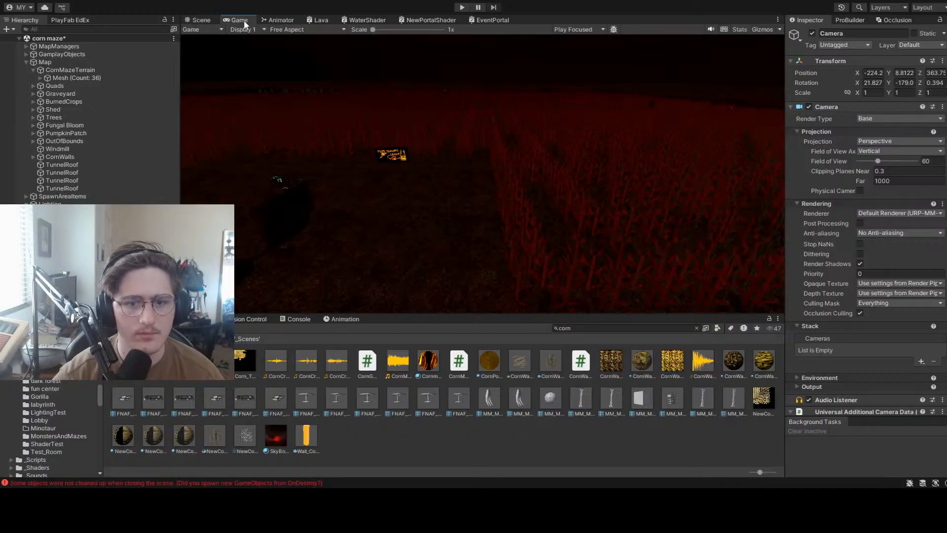
{"action": "left_click", "coordinate": [461, 8]}
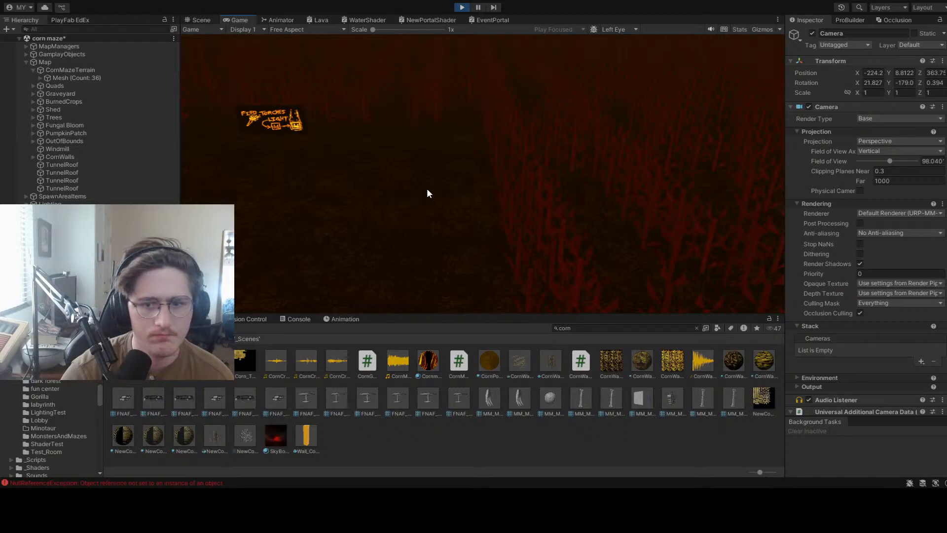
{"action": "left_click", "coordinate": [197, 20]}
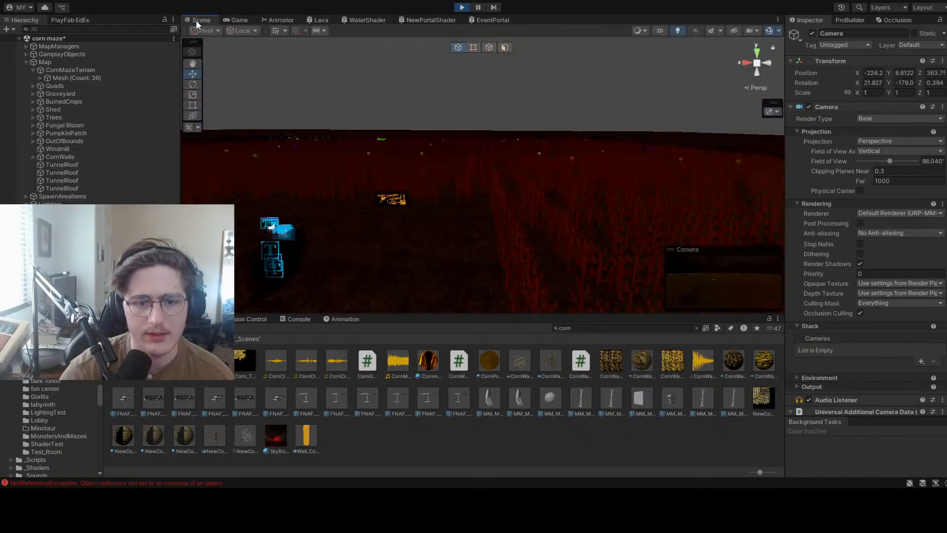
{"action": "left_click", "coordinate": [228, 20]}
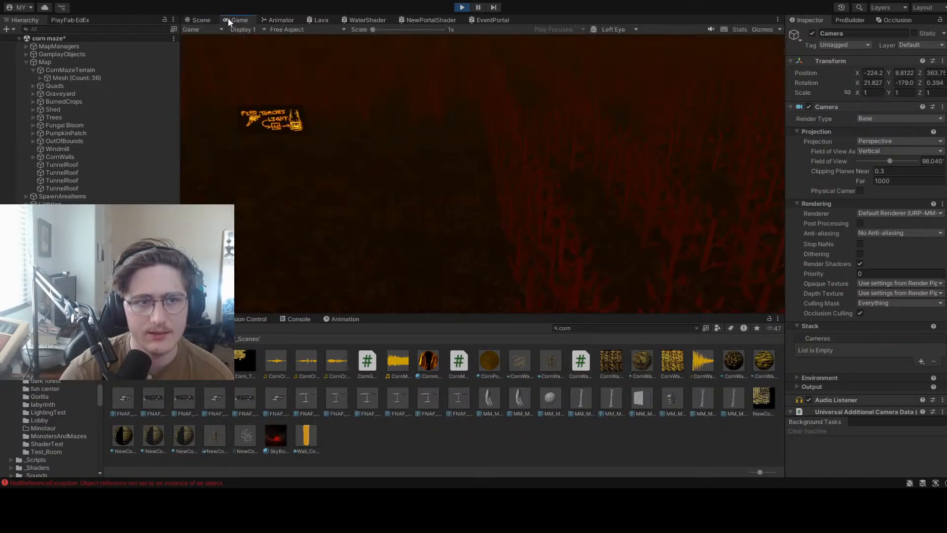
{"action": "left_click", "coordinate": [200, 20]}
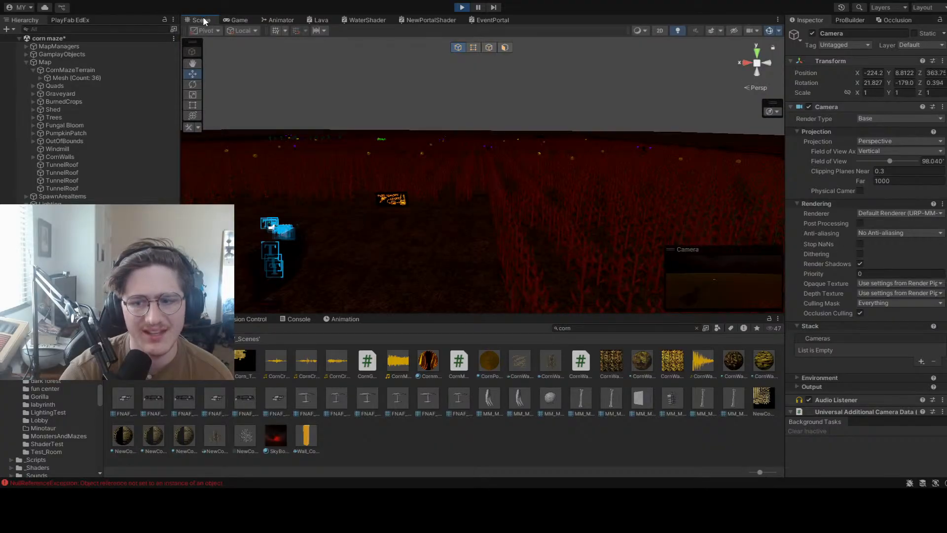
{"action": "left_click", "coordinate": [241, 19]}
{"action": "left_click", "coordinate": [196, 18]}
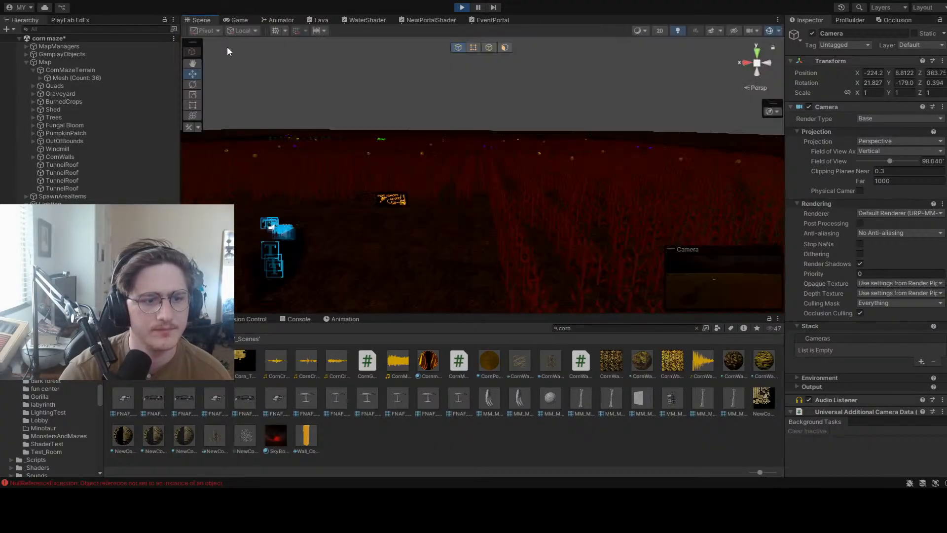
Realign the Camera to a ground-level view among the corn stalks, check it in the game view, and stop play mode
{"action": "right_click_drag", "start_coordinate": [334, 181], "coordinate": [554, 119]}
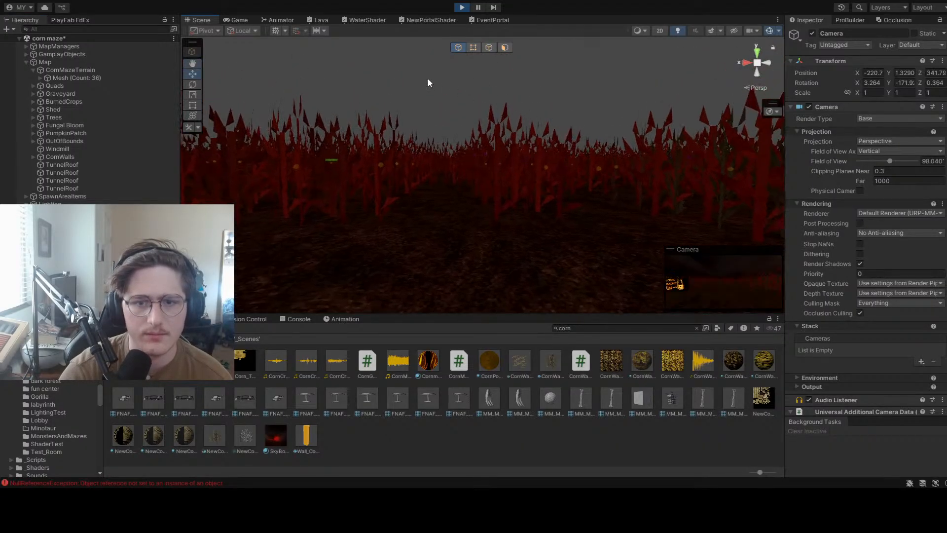
{"action": "left_click", "coordinate": [232, 20]}
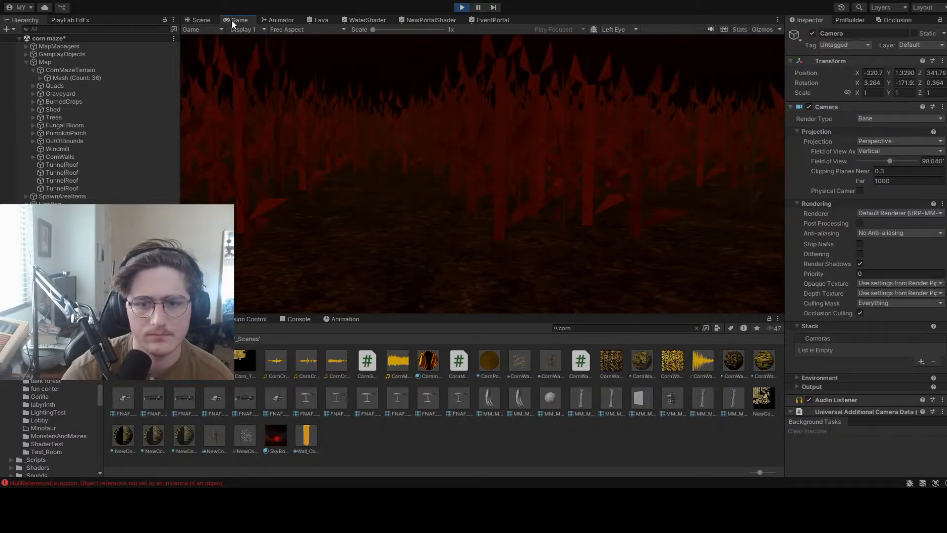
{"action": "left_click", "coordinate": [462, 8]}
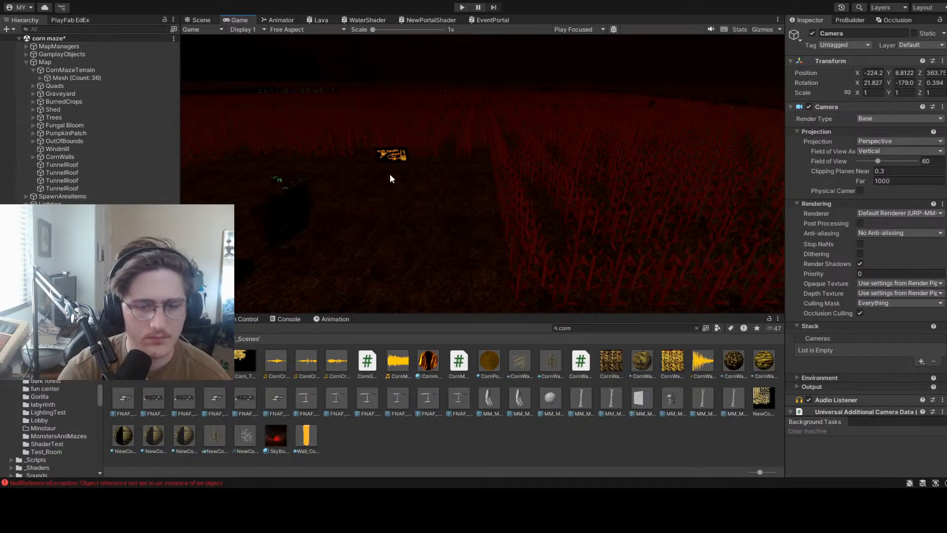
Switch the Directional Light's Light component off and on again to compare its effect on the corn stalks
{"action": "left_click", "coordinate": [200, 20]}
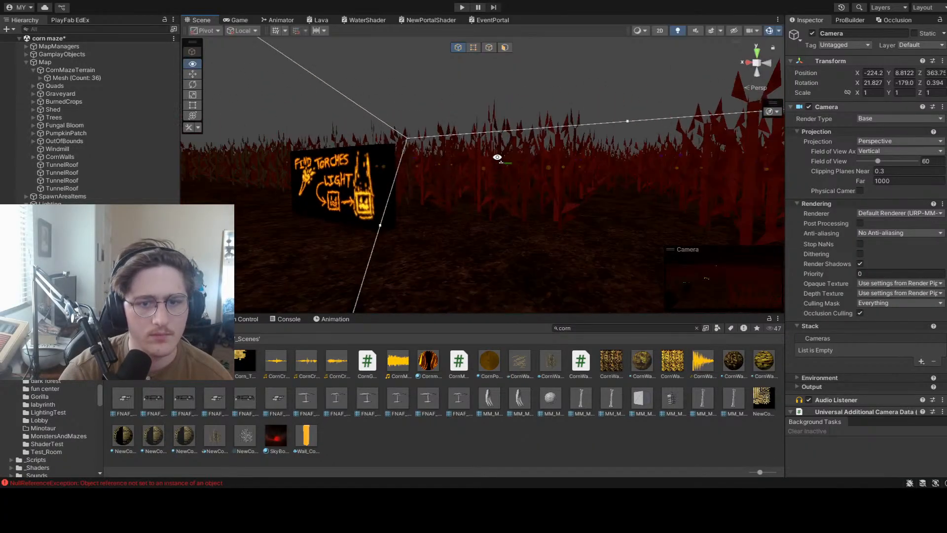
{"action": "right_click_drag", "start_coordinate": [497, 157], "coordinate": [542, 178]}
{"action": "left_click", "coordinate": [69, 213]}
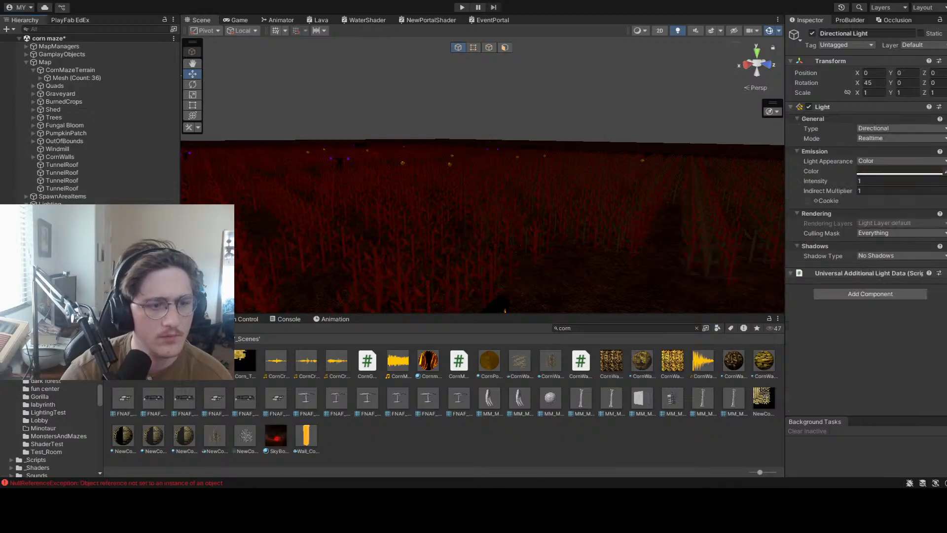
{"action": "right_click_drag", "start_coordinate": [240, 235], "coordinate": [620, 124]}
{"action": "left_click", "coordinate": [808, 107]}
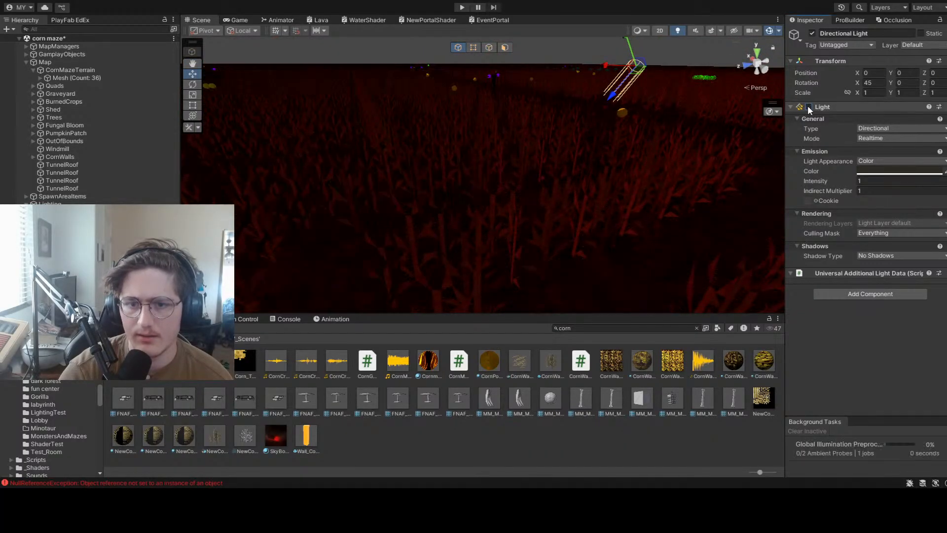
{"action": "left_click", "coordinate": [743, 64]}
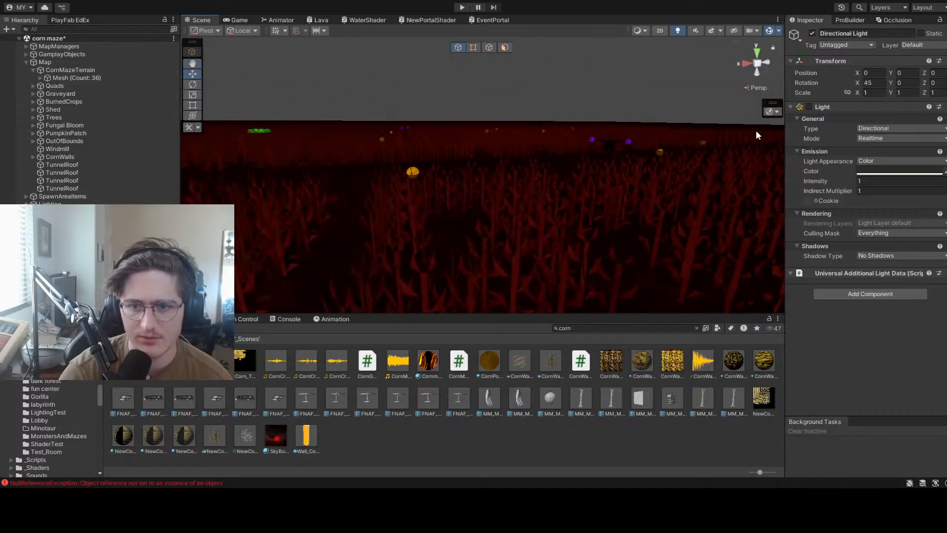
{"action": "left_click", "coordinate": [809, 107]}
Search the hierarchy for "light" and inspect the two Directional Lights, the FX_LightRayRound_01 objects and the Light Probe Group
{"action": "key", "text": "ctrl+f"}
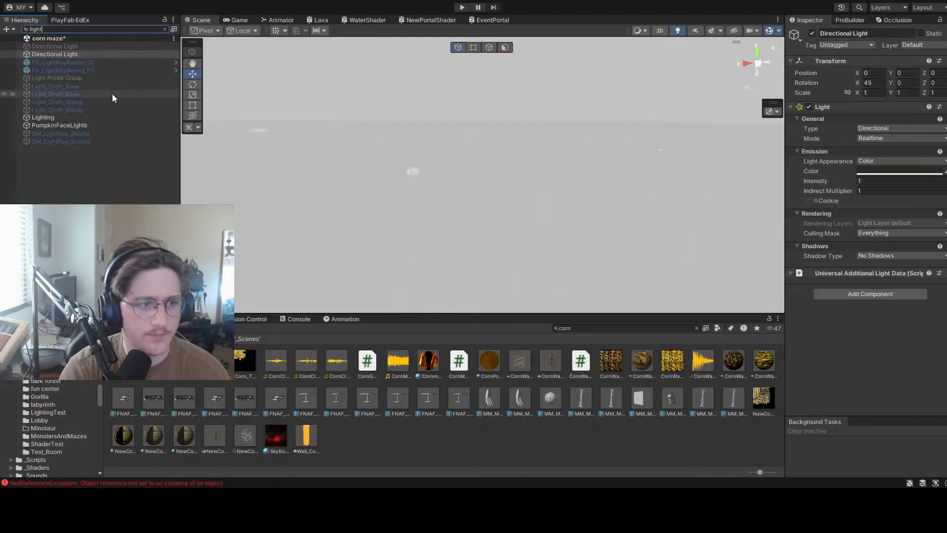
{"action": "left_click", "coordinate": [117, 175]}
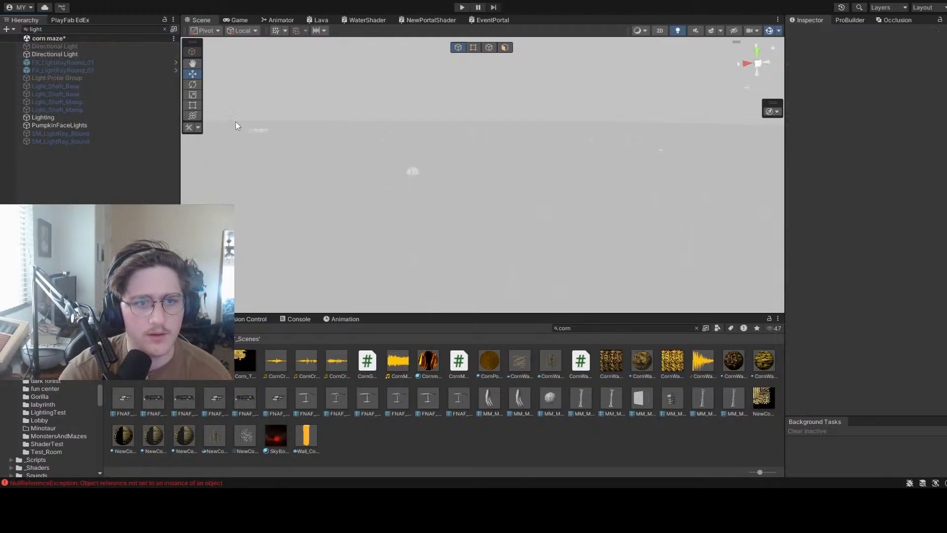
{"action": "left_click", "coordinate": [104, 38]}
{"action": "left_click", "coordinate": [134, 55]}
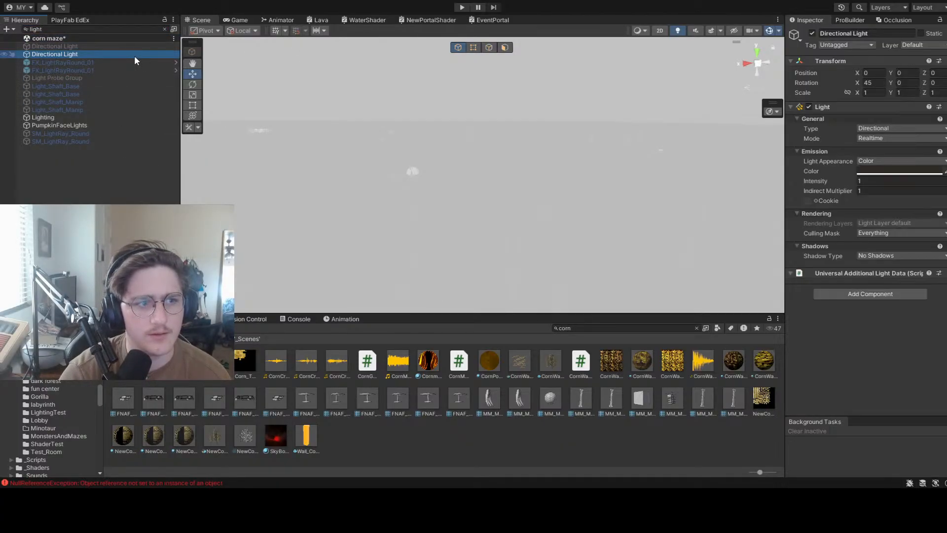
{"action": "left_click", "coordinate": [124, 46]}
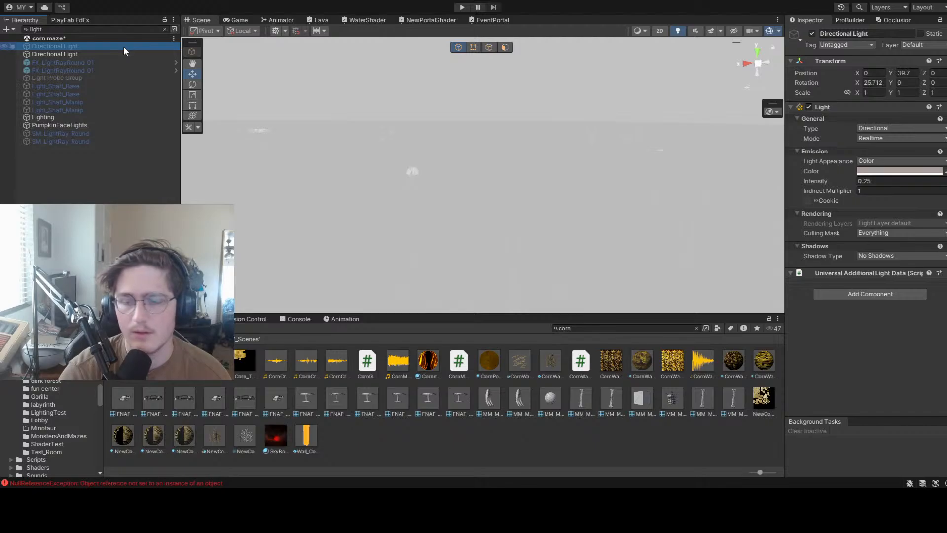
{"action": "left_click", "coordinate": [130, 63]}
{"action": "left_click", "coordinate": [129, 70]}
{"action": "left_click", "coordinate": [116, 78]}
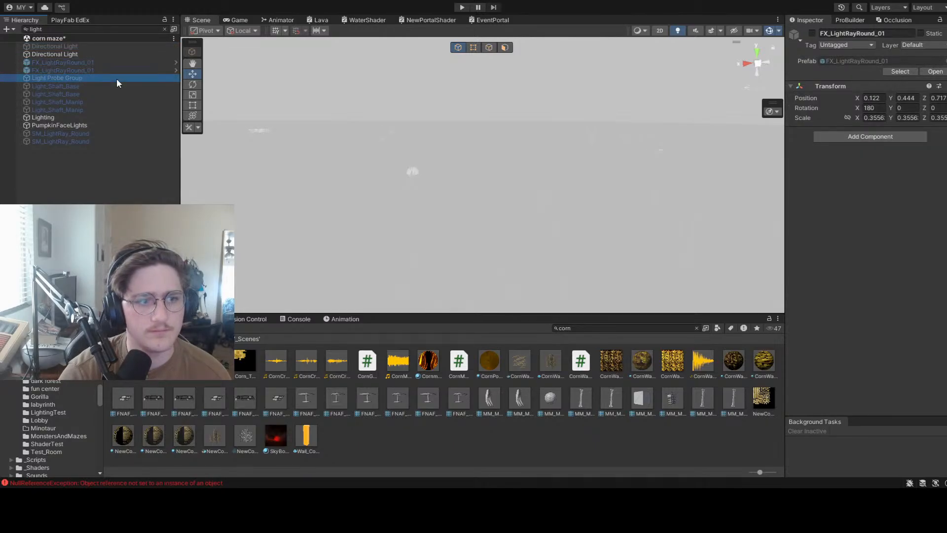
Inspect the Light_Shaft, Lighting, PumpkinFaceLights and SM_LightRay_Round objects, and clear the hierarchy search
{"action": "left_click", "coordinate": [114, 85]}
{"action": "left_click", "coordinate": [113, 94]}
{"action": "left_click", "coordinate": [113, 101]}
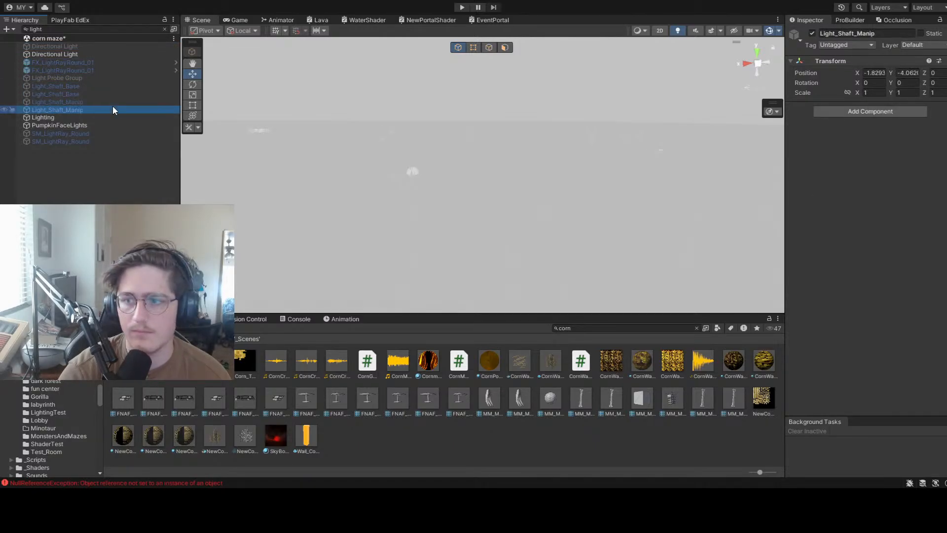
{"action": "left_click", "coordinate": [105, 118]}
{"action": "left_click", "coordinate": [107, 132]}
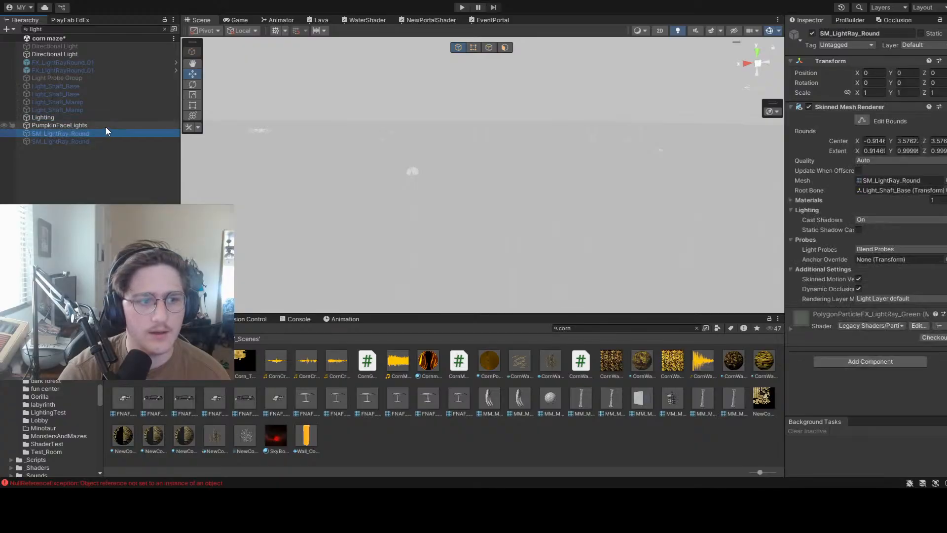
{"action": "left_click", "coordinate": [106, 126]}
{"action": "left_click", "coordinate": [108, 135]}
{"action": "left_click", "coordinate": [105, 141]}
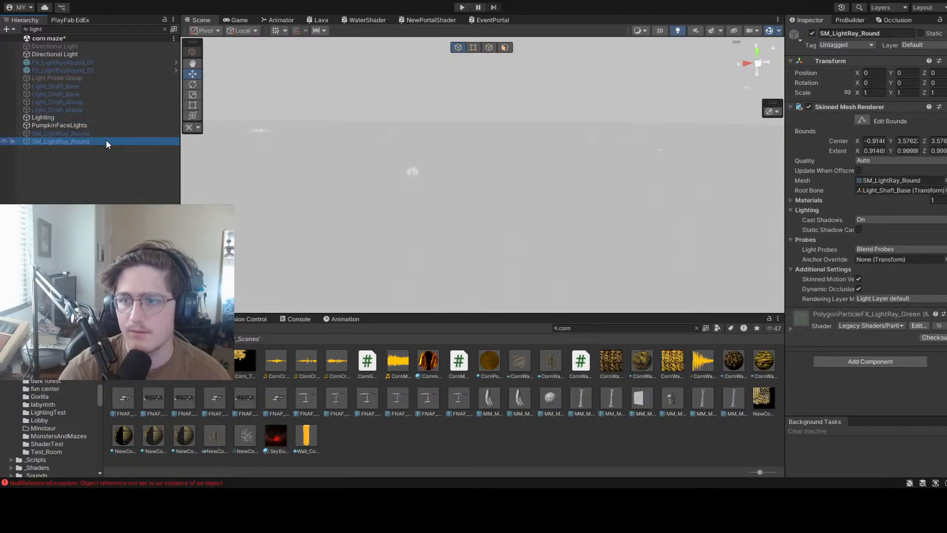
{"action": "left_click", "coordinate": [96, 176]}
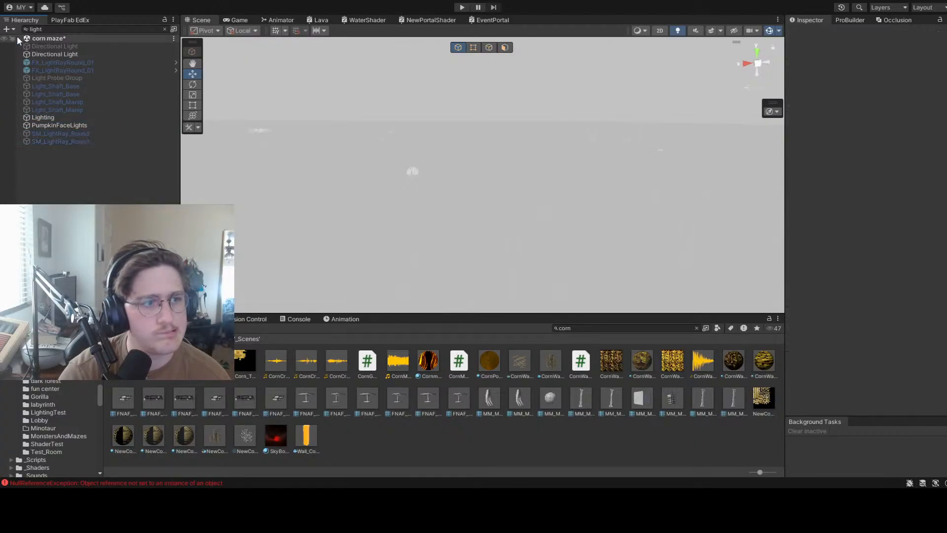
{"action": "left_click", "coordinate": [166, 30]}
Collapse the Map group, select the Directional Light under Lighting, and examine the red and dark areas of the corn field in both views
{"action": "right_click_drag", "start_coordinate": [289, 57], "coordinate": [609, 147]}
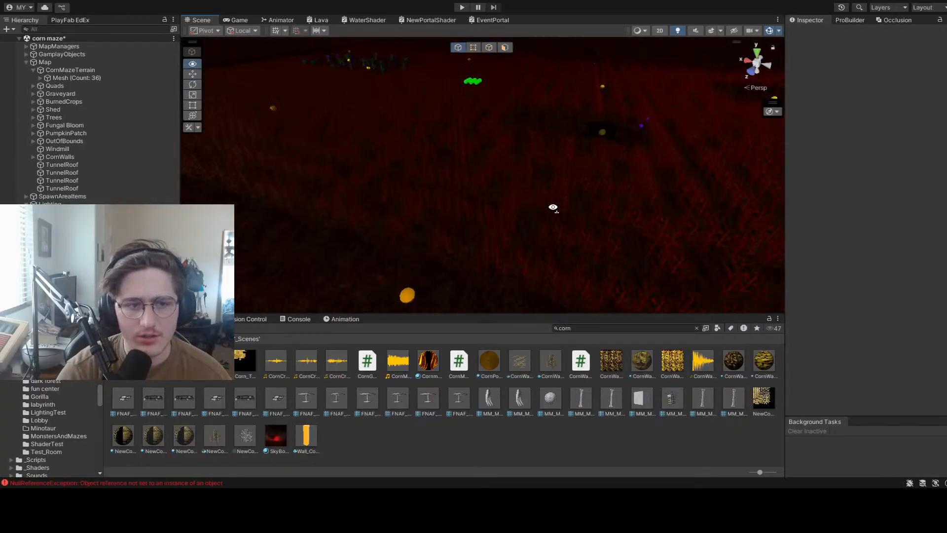
{"action": "left_click", "coordinate": [26, 61]}
{"action": "right_click_drag", "start_coordinate": [419, 163], "coordinate": [566, 174]}
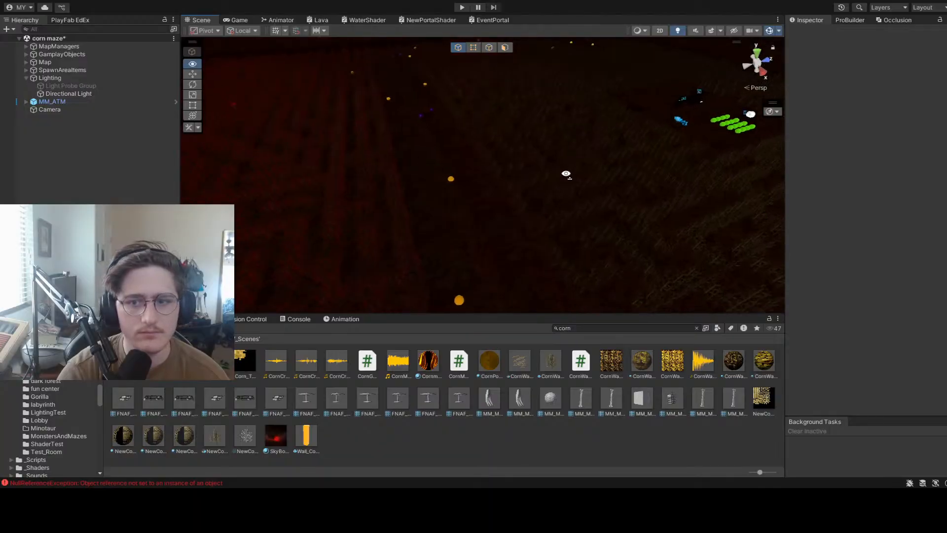
{"action": "left_click", "coordinate": [78, 94]}
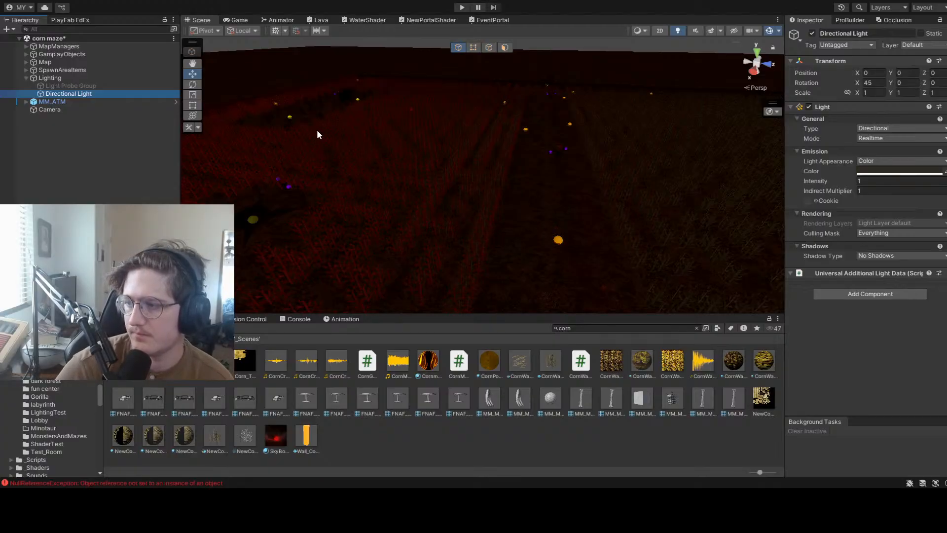
{"action": "right_click_drag", "start_coordinate": [317, 130], "coordinate": [683, 229]}
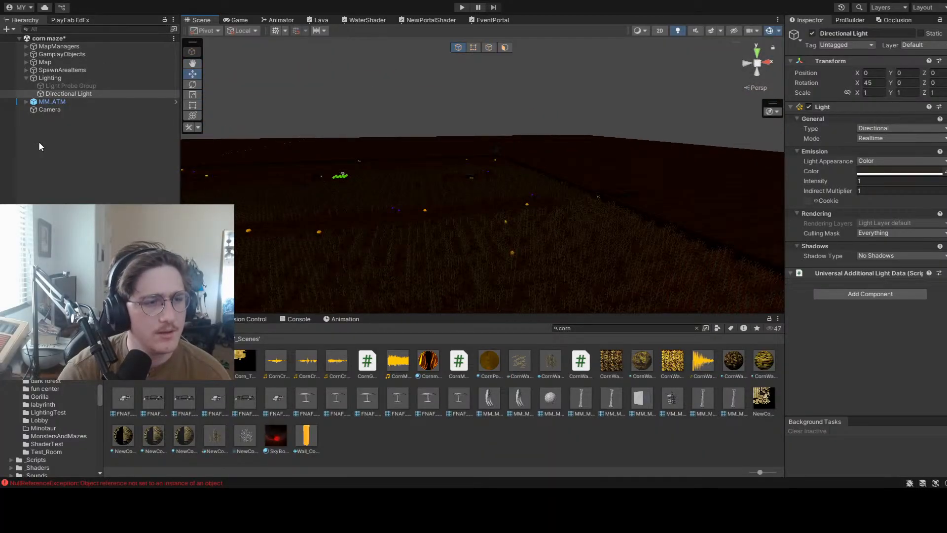
{"action": "double_click", "coordinate": [101, 92]}
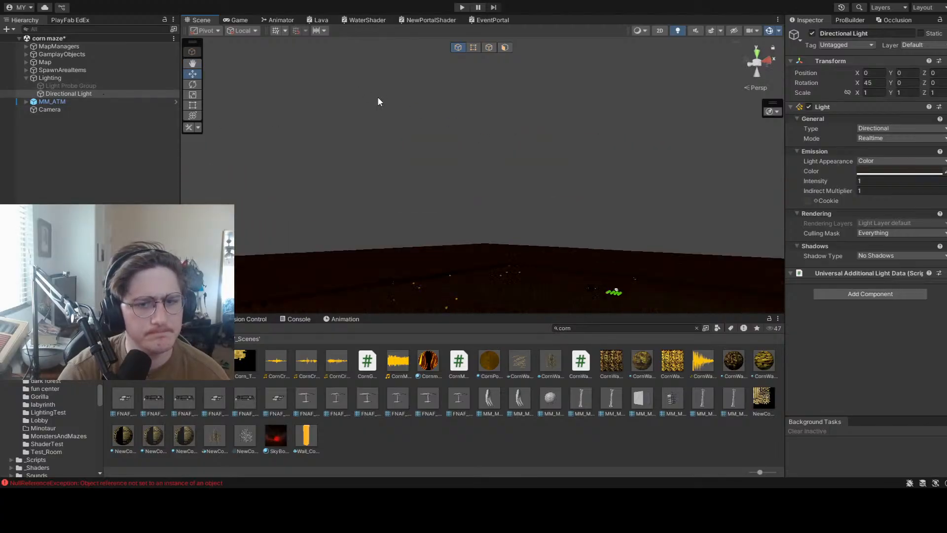
{"action": "left_click", "coordinate": [239, 21]}
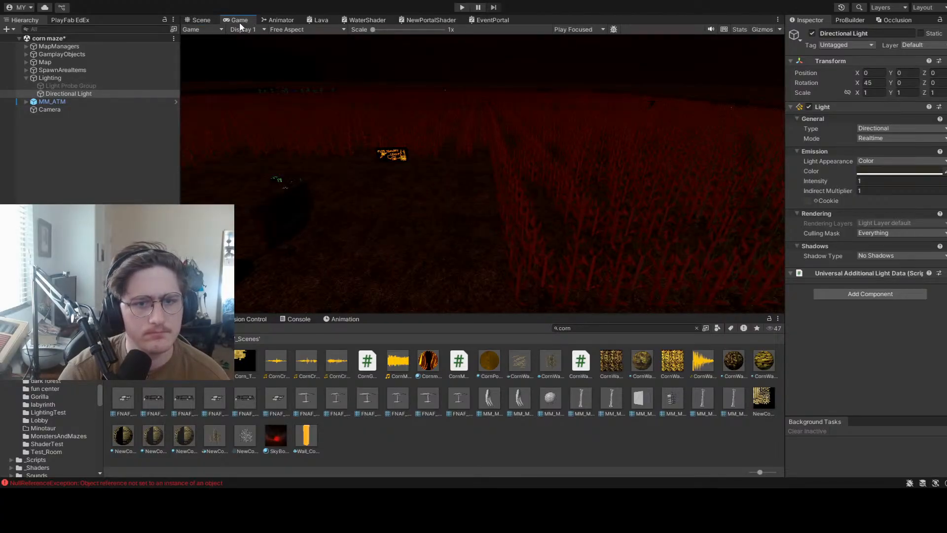
{"action": "left_click", "coordinate": [200, 20]}
{"action": "right_click_drag", "start_coordinate": [612, 169], "coordinate": [470, 142]}
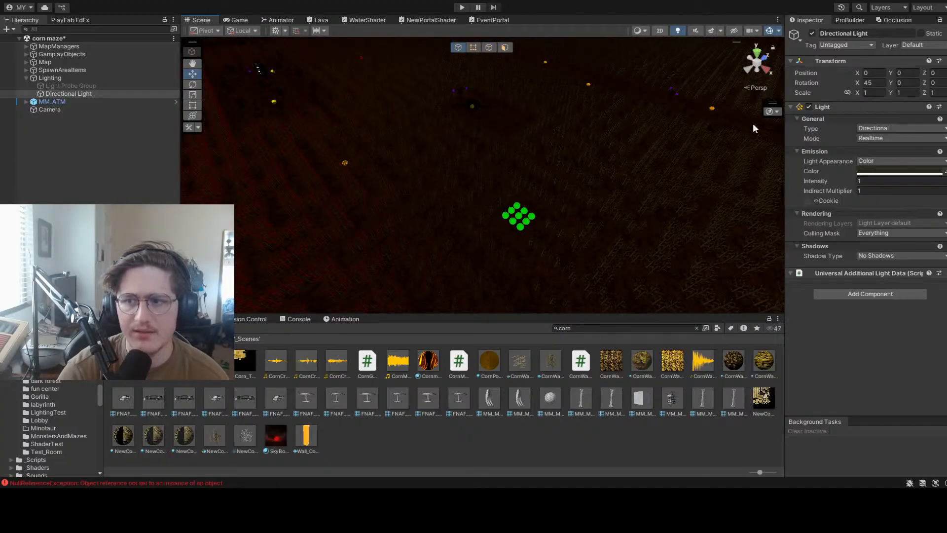
Toggle the Directional Light's Light component again, comparing the wider field and the spawn area, and leave it enabled
{"action": "left_click", "coordinate": [809, 106]}
{"action": "right_click_drag", "start_coordinate": [678, 176], "coordinate": [722, 178]}
{"action": "key", "text": "w"}
{"action": "key", "text": "s"}
{"action": "left_click", "coordinate": [810, 108]}
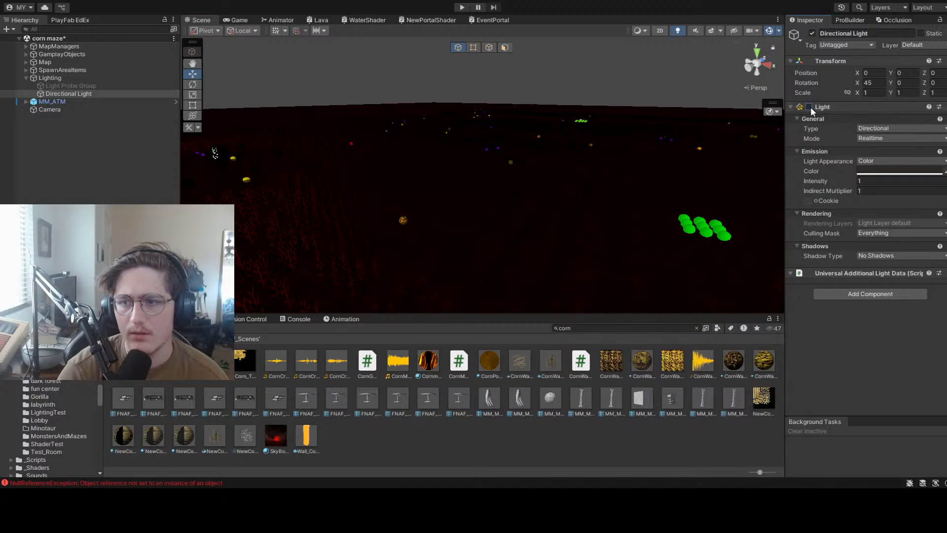
{"action": "right_click_drag", "start_coordinate": [641, 166], "coordinate": [514, 179]}
{"action": "key", "text": "d"}
{"action": "key", "text": "w"}
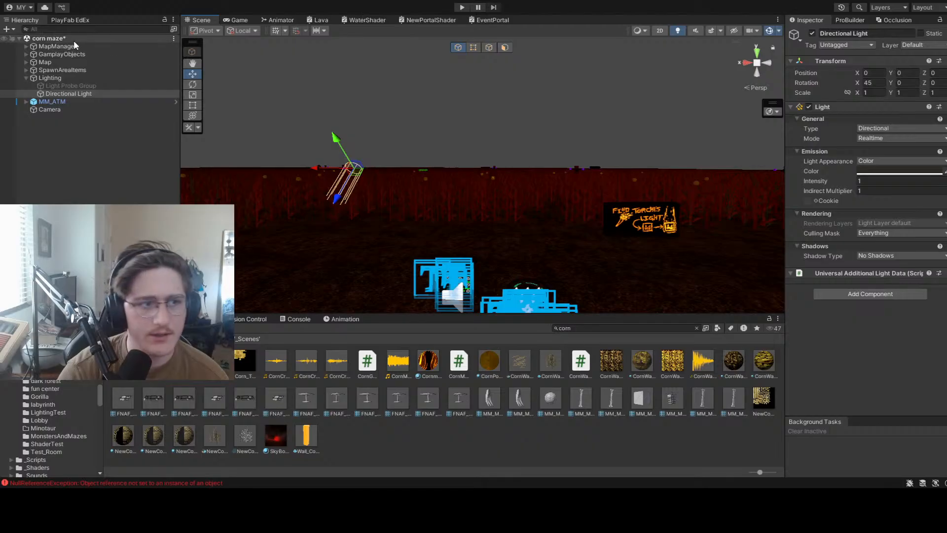
Expand MapManagers and GameplayManager, inspect the GameplayManager component, and look through the objects inside CornMazeWinRoom
{"action": "left_click", "coordinate": [27, 46]}
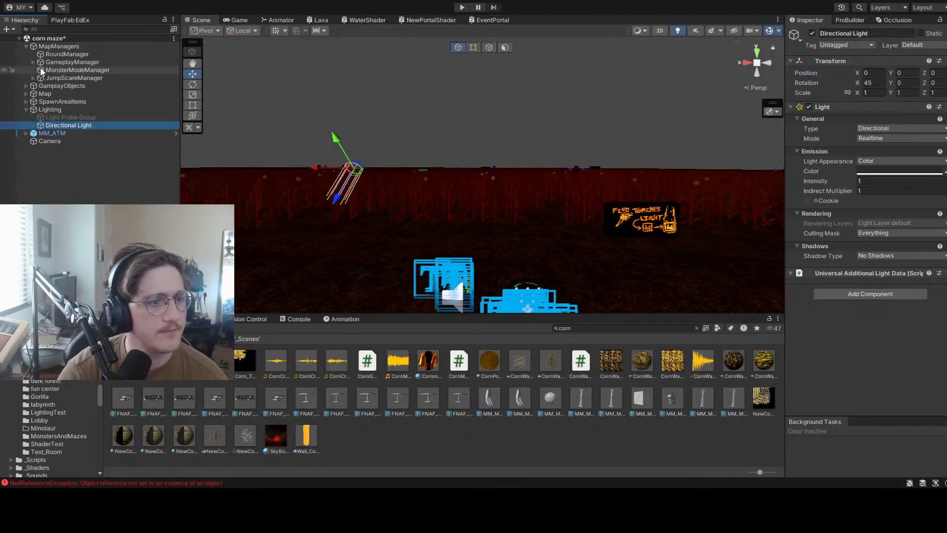
{"action": "left_click", "coordinate": [69, 62]}
{"action": "left_click", "coordinate": [31, 62]}
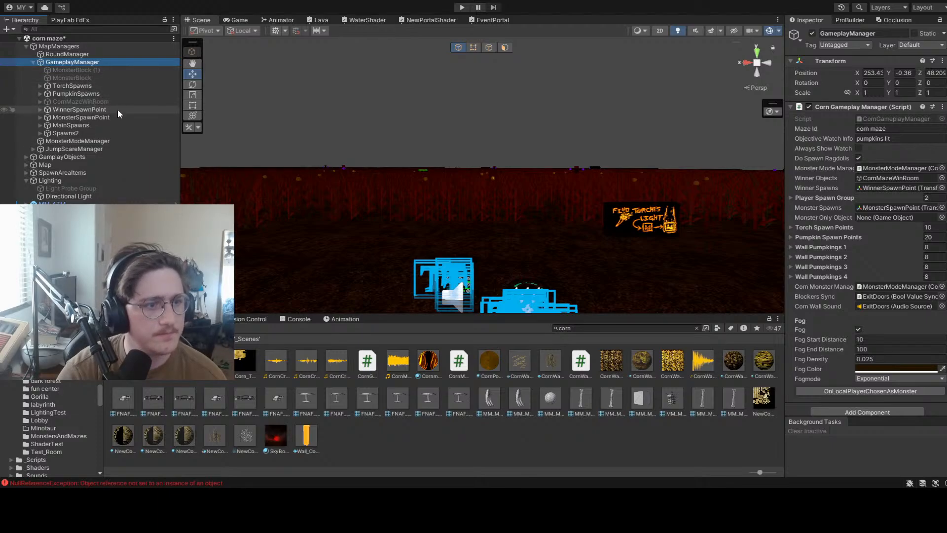
{"action": "left_click", "coordinate": [75, 101]}
{"action": "left_click", "coordinate": [40, 101]}
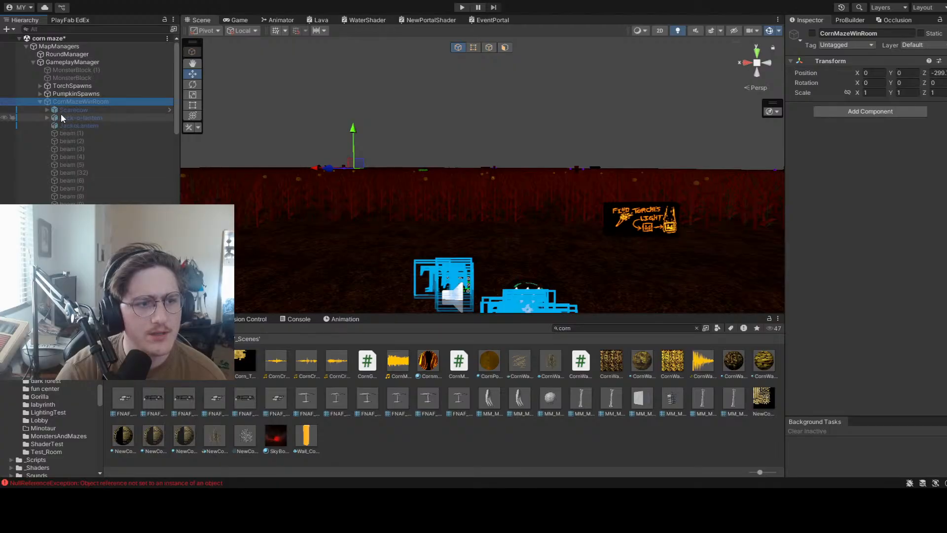
{"action": "scroll", "coordinate": [93, 133], "scroll_direction": "down", "scroll_amount": 15}
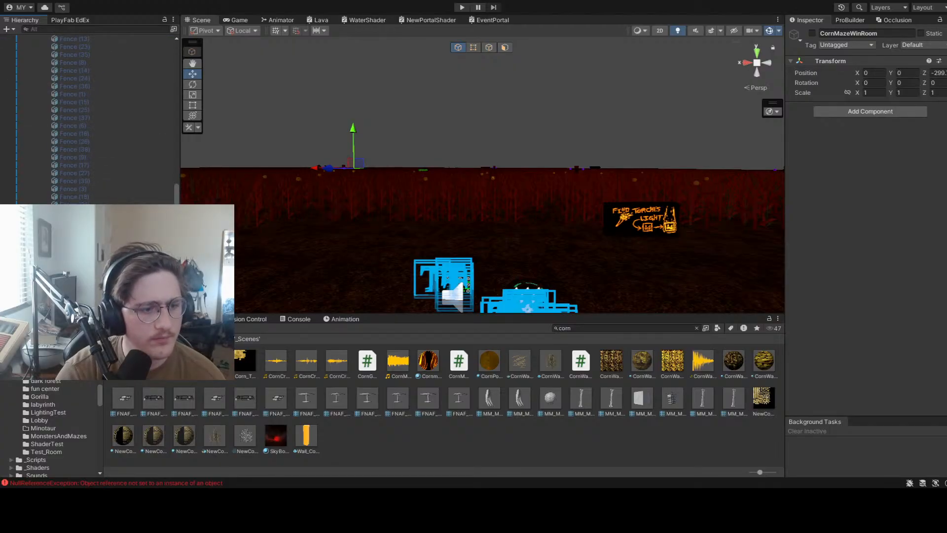
{"action": "scroll", "coordinate": [99, 147], "scroll_direction": "up", "scroll_amount": 15}
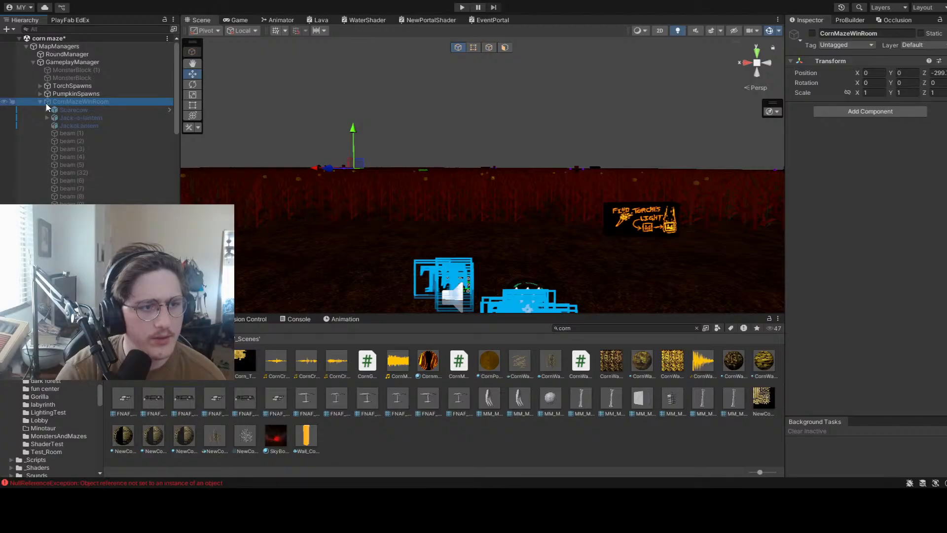
{"action": "left_click", "coordinate": [40, 102]}
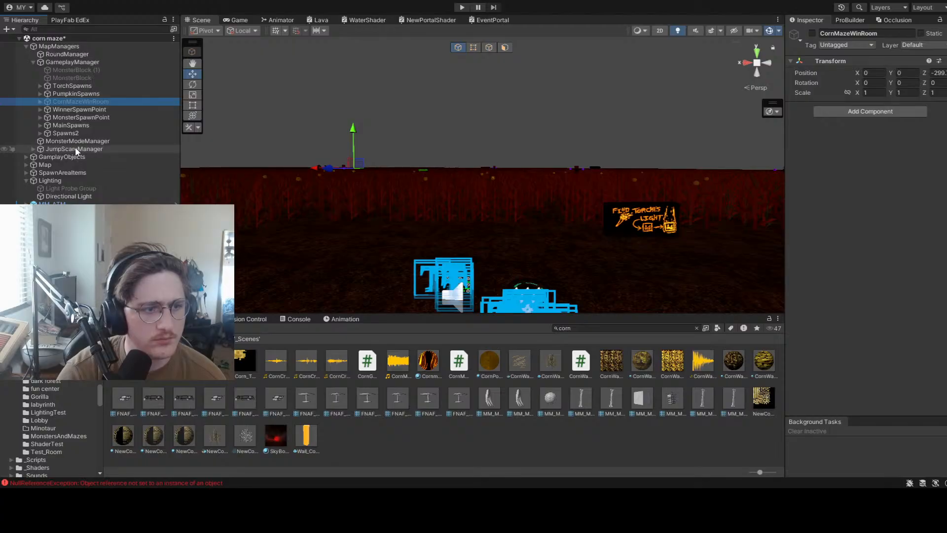
Inspect MonsterModeManager and JumpScareManager, check the GamplayObjects and Map groups, and collapse GameplayManager
{"action": "left_click", "coordinate": [56, 142]}
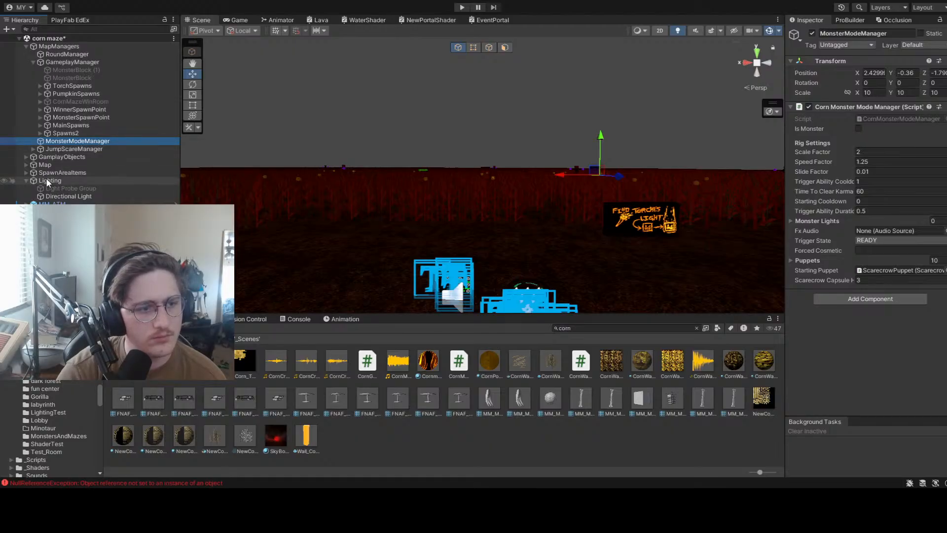
{"action": "left_click", "coordinate": [62, 150]}
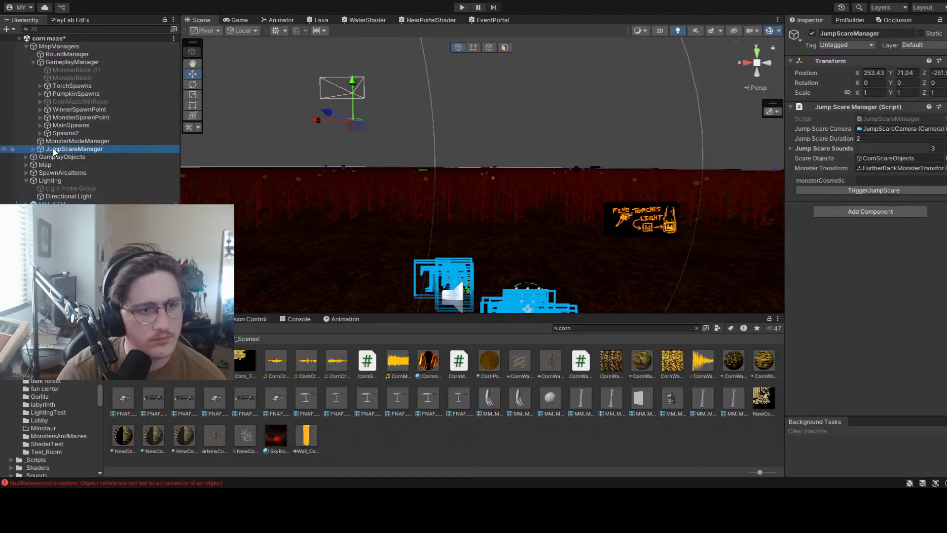
{"action": "left_click", "coordinate": [44, 157]}
{"action": "left_click", "coordinate": [27, 156]}
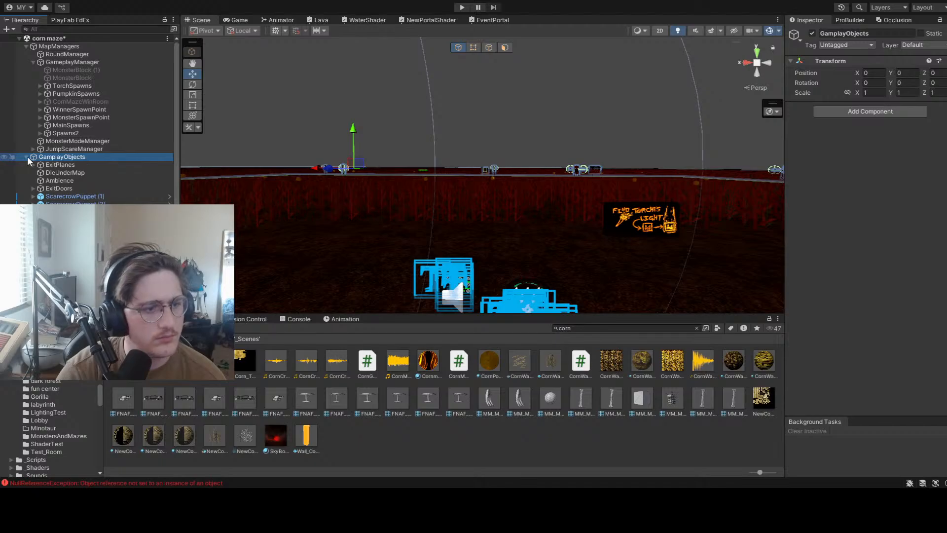
{"action": "left_click", "coordinate": [27, 156]}
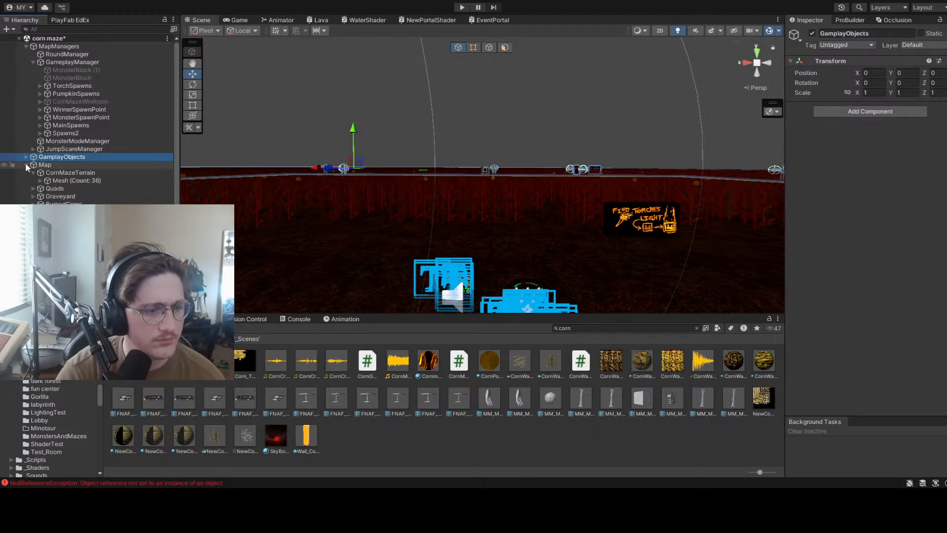
{"action": "left_click", "coordinate": [27, 164]}
{"action": "left_click", "coordinate": [30, 173]}
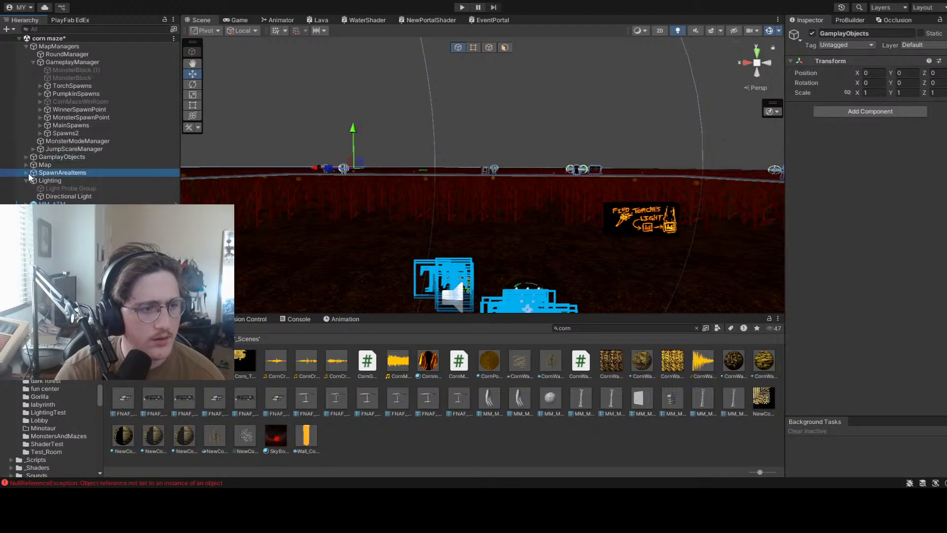
{"action": "left_click", "coordinate": [28, 164]}
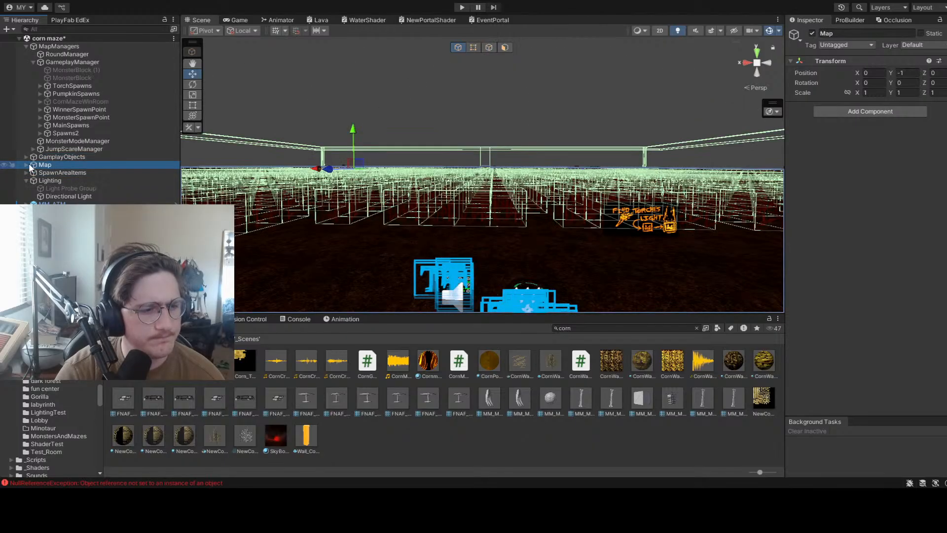
{"action": "left_click", "coordinate": [32, 62]}
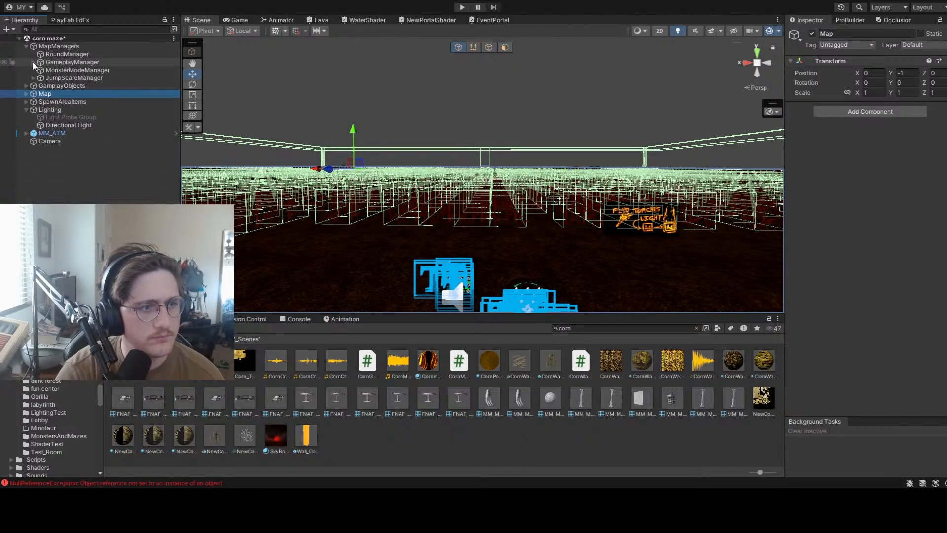
Inspect the Directional Light among JumpScareManager's scare objects, and collapse the group again
{"action": "double_click", "coordinate": [55, 78]}
{"action": "left_click", "coordinate": [33, 78]}
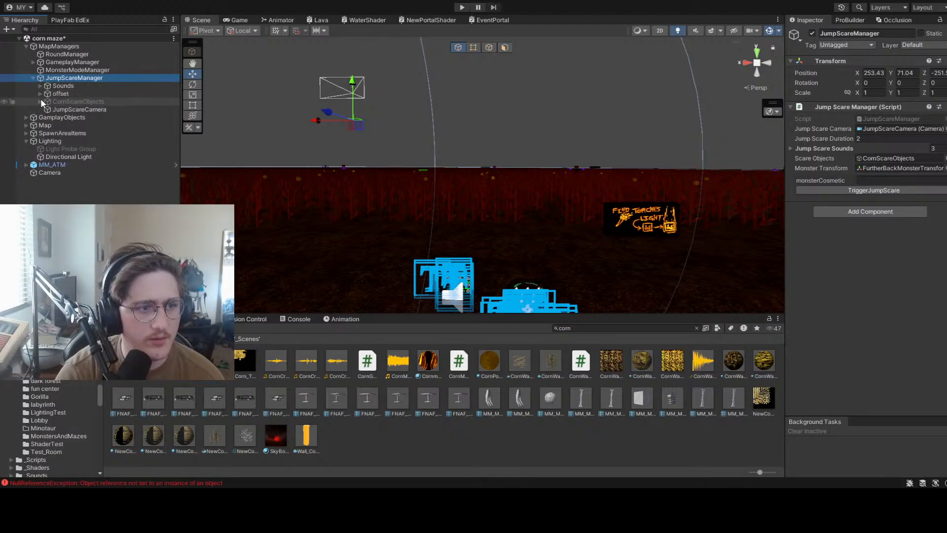
{"action": "left_click", "coordinate": [41, 101]}
{"action": "left_click", "coordinate": [70, 117]}
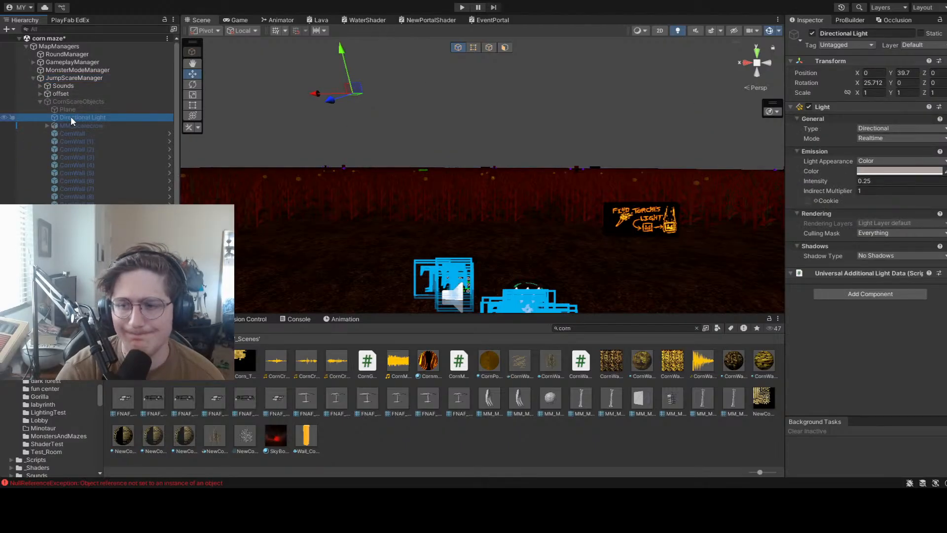
{"action": "left_click", "coordinate": [40, 101]}
{"action": "left_click", "coordinate": [34, 77]}
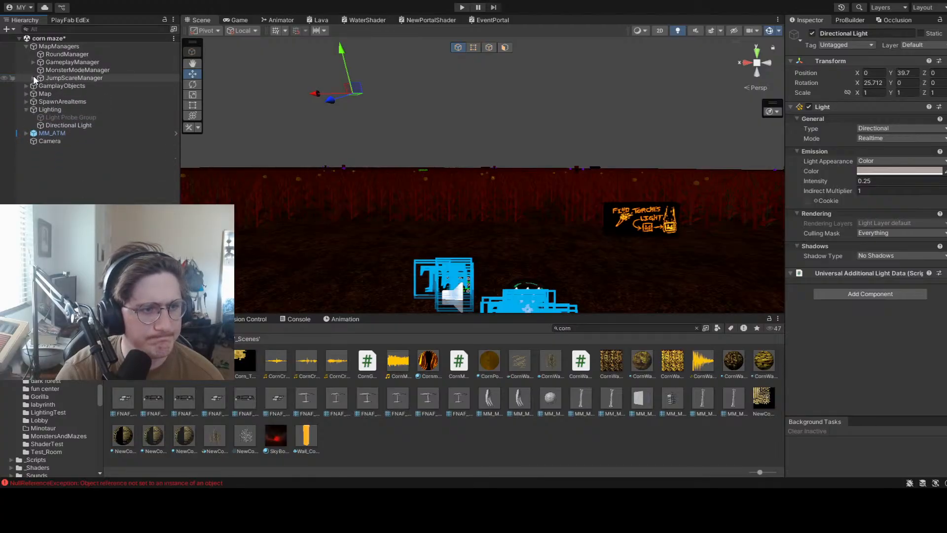
Select a corn wall in the field, examine its Mesh Renderer lighting settings, and collapse the CornWalls group
{"action": "left_click", "coordinate": [258, 205]}
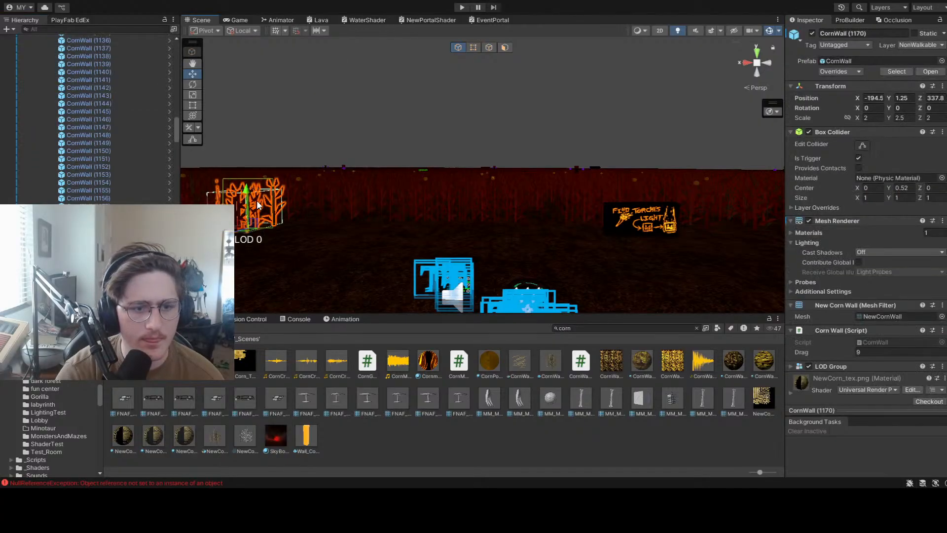
{"action": "scroll", "coordinate": [898, 220], "scroll_direction": "down", "scroll_amount": 2}
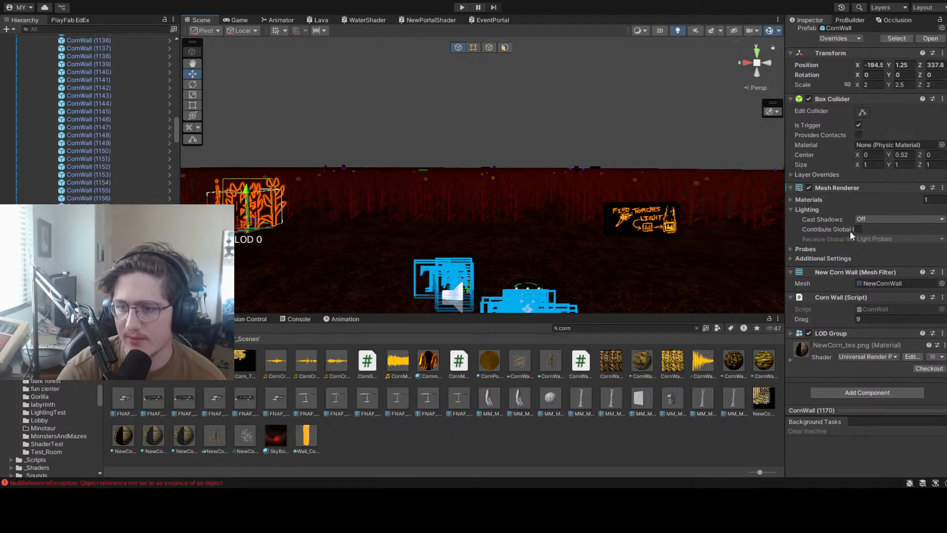
{"action": "scroll", "coordinate": [132, 138], "scroll_direction": "up", "scroll_amount": 10}
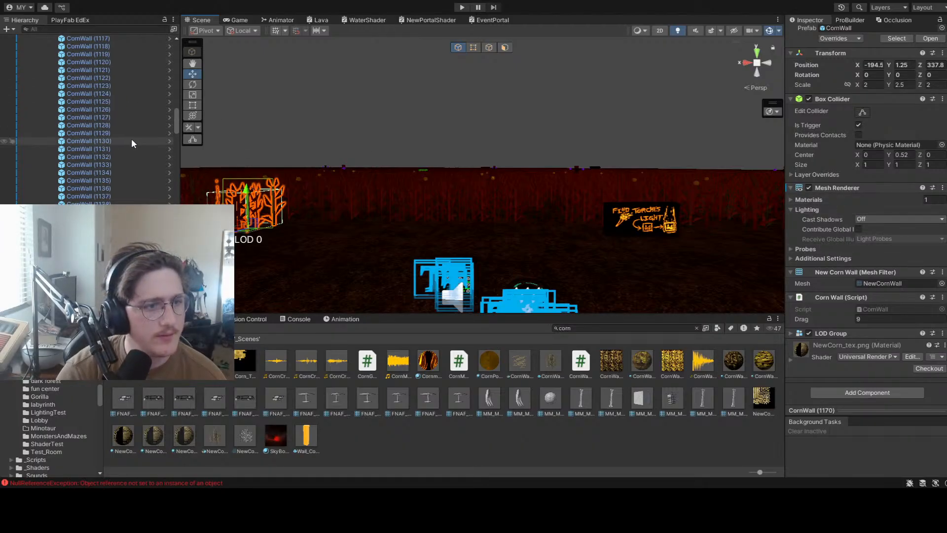
{"action": "left_click_drag", "start_coordinate": [177, 112], "coordinate": [175, 50]}
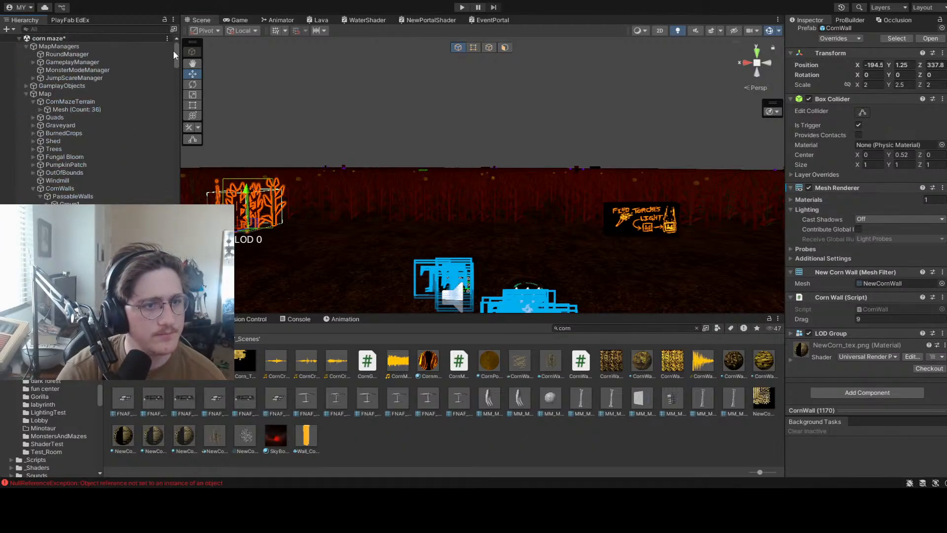
{"action": "left_click", "coordinate": [33, 187]}
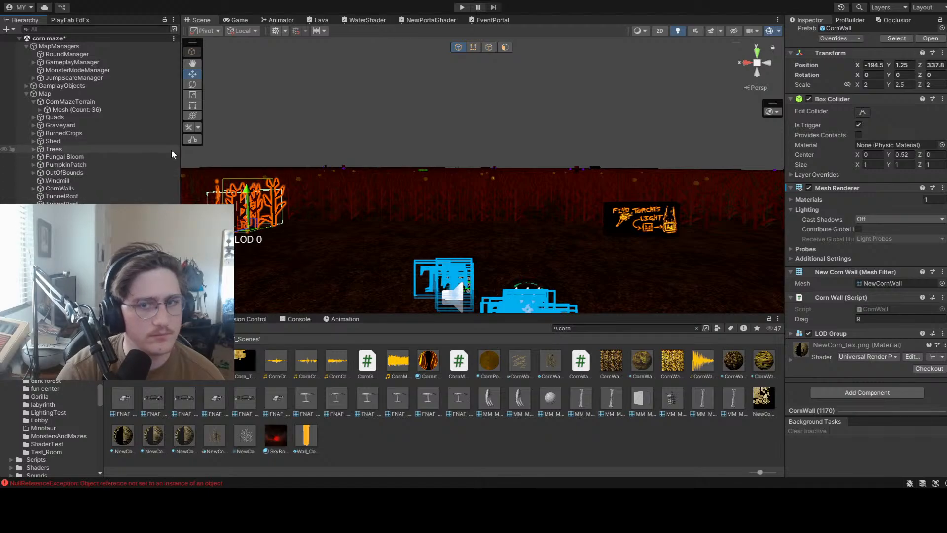
Toggle the scene view lighting off and on repeatedly to compare the corn field, and examine the red corn rows up close
{"action": "left_click", "coordinate": [677, 31]}
{"action": "left_click", "coordinate": [677, 30]}
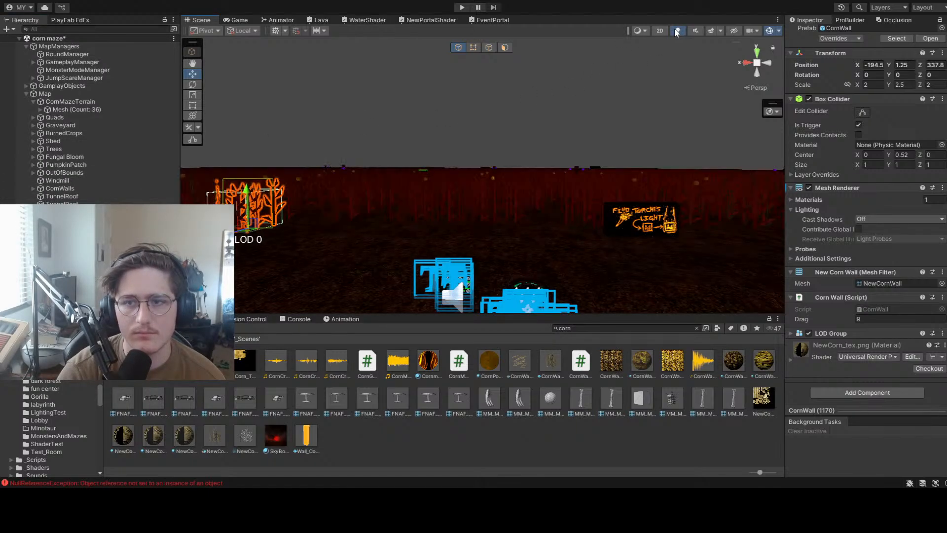
{"action": "left_click", "coordinate": [677, 31]}
{"action": "left_click", "coordinate": [677, 30]}
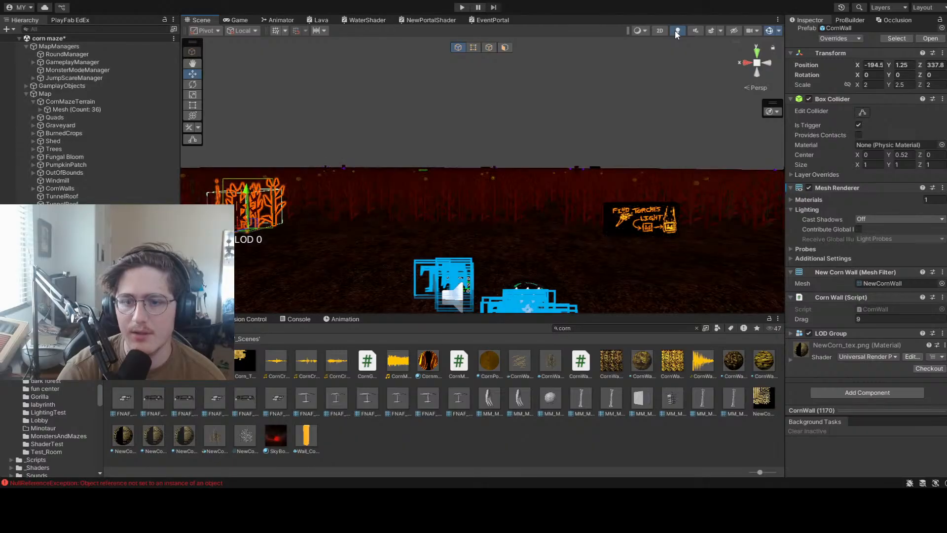
{"action": "left_click", "coordinate": [677, 30]}
{"action": "left_click", "coordinate": [677, 31]}
{"action": "left_click", "coordinate": [677, 30]}
{"action": "left_click", "coordinate": [677, 30]}
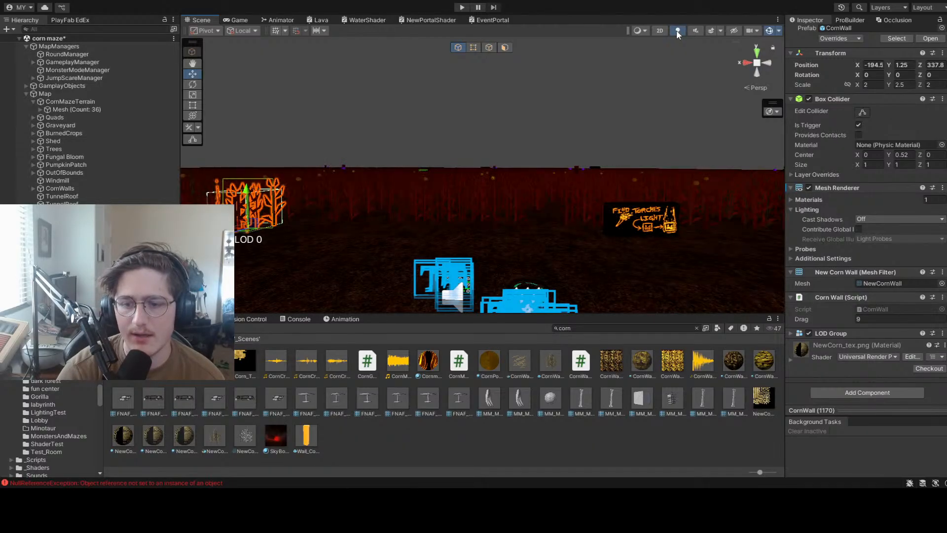
{"action": "right_click_drag", "start_coordinate": [459, 136], "coordinate": [436, 148]}
{"action": "key", "text": "w"}
{"action": "left_click", "coordinate": [514, 98]}
{"action": "key", "text": "w"}
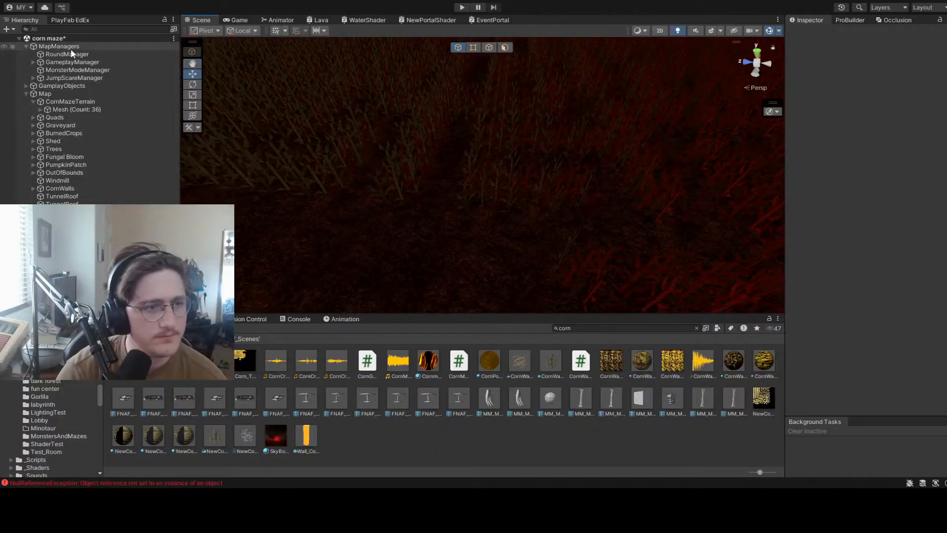
Examine the RoundManager settings and the fog settings of the GameplayManager's Corn Gameplay Manager script
{"action": "left_click", "coordinate": [63, 54]}
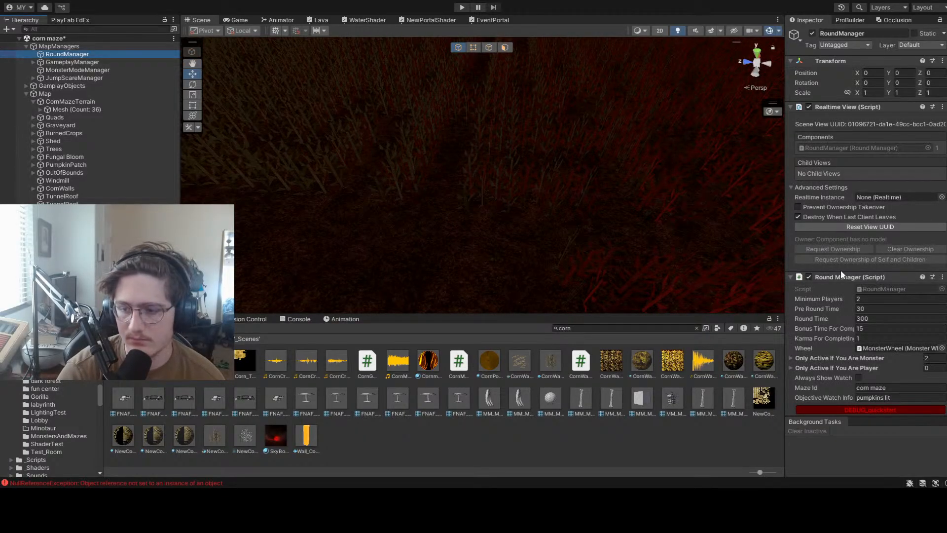
{"action": "scroll", "coordinate": [843, 286], "scroll_direction": "down", "scroll_amount": 1}
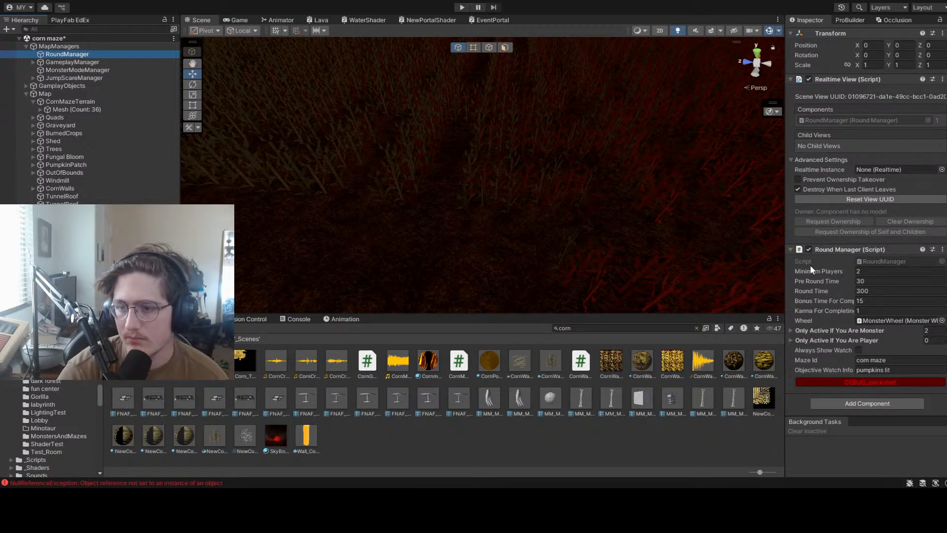
{"action": "scroll", "coordinate": [823, 283], "scroll_direction": "up", "scroll_amount": 1}
{"action": "left_click", "coordinate": [97, 63]}
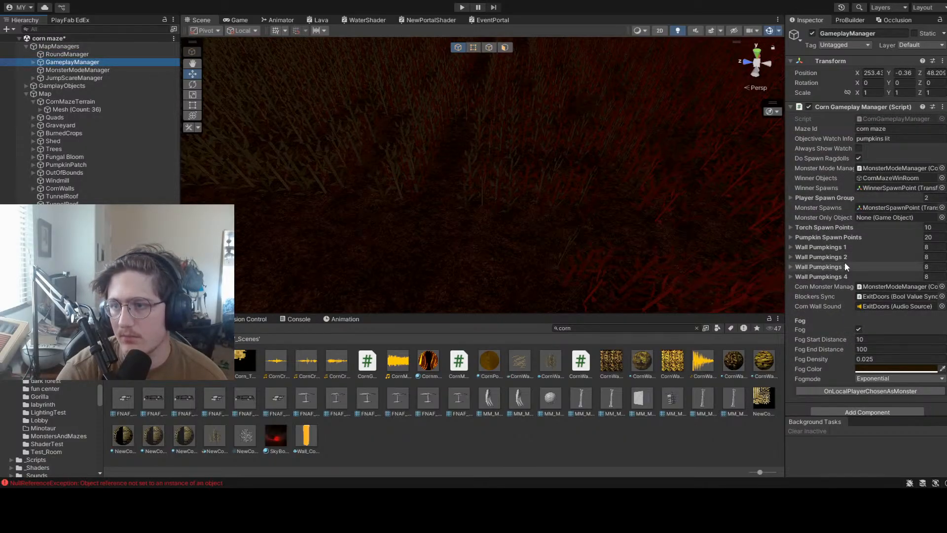
{"action": "scroll", "coordinate": [830, 242], "scroll_direction": "down", "scroll_amount": 1}
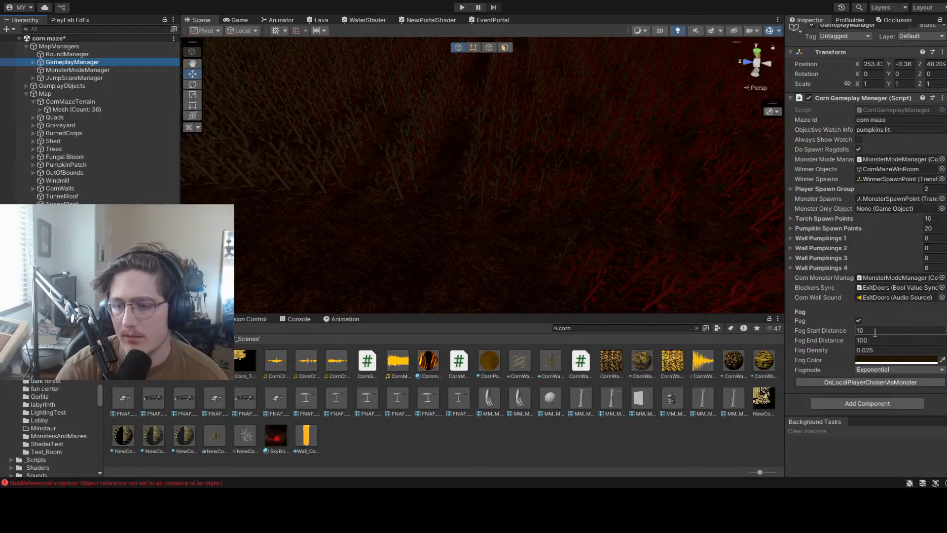
Set the Corn Gameplay Manager's Fog End Distance to 75 while viewing the corn field
{"action": "right_click_drag", "start_coordinate": [579, 225], "coordinate": [668, 141]}
{"action": "right_click_drag", "start_coordinate": [666, 149], "coordinate": [670, 157]}
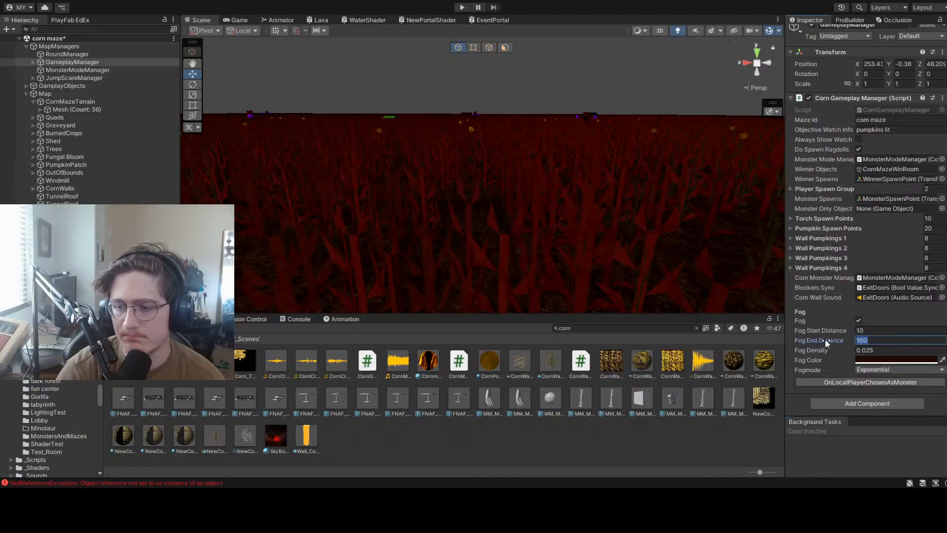
{"action": "left_click", "coordinate": [883, 340]}
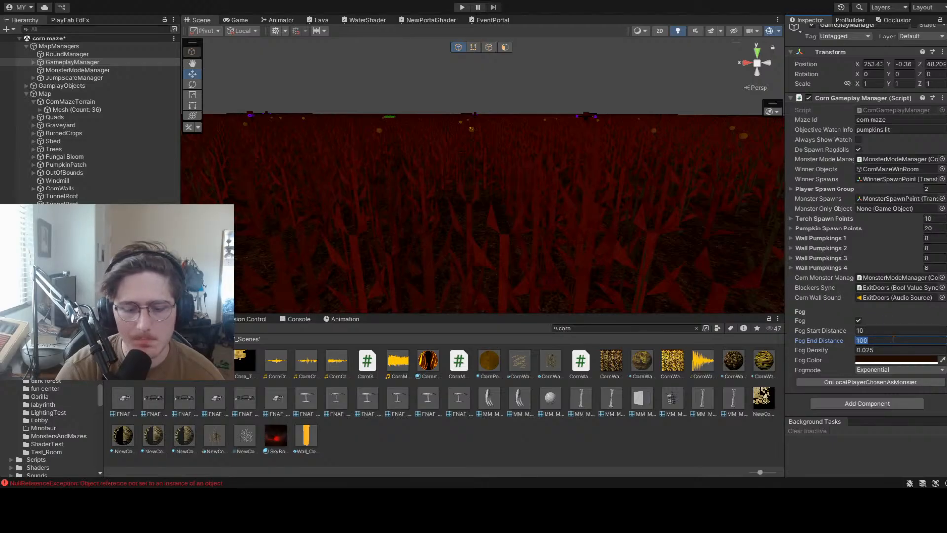
{"action": "type", "text": "75"}
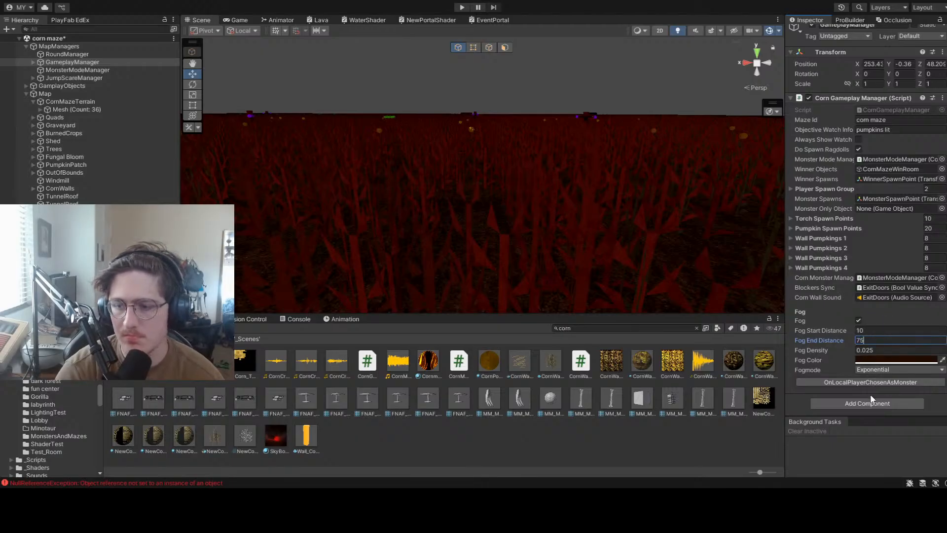
{"action": "left_click", "coordinate": [824, 465]}
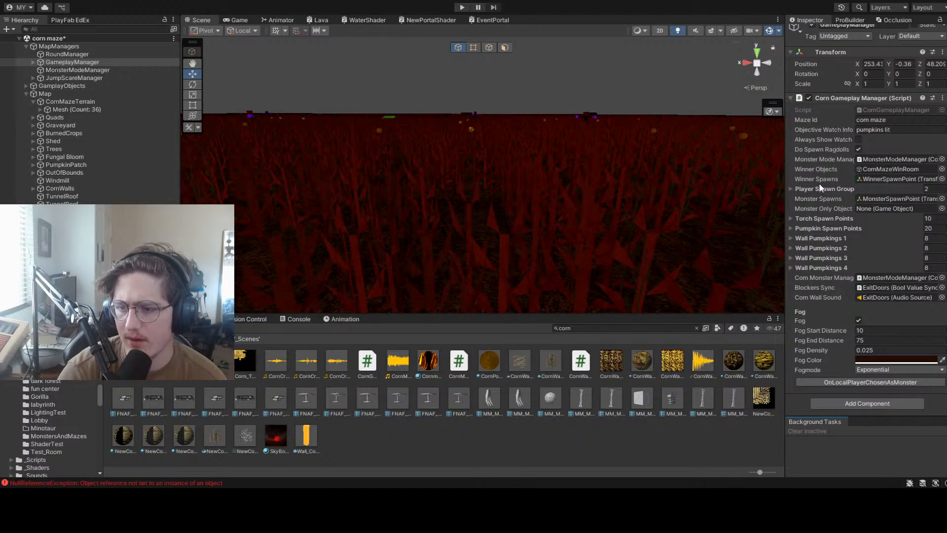
Toggle the Corn Gameplay Manager's Fog option off and on, and check the Player Spawn Group list
{"action": "left_click", "coordinate": [859, 320]}
{"action": "left_click", "coordinate": [859, 319]}
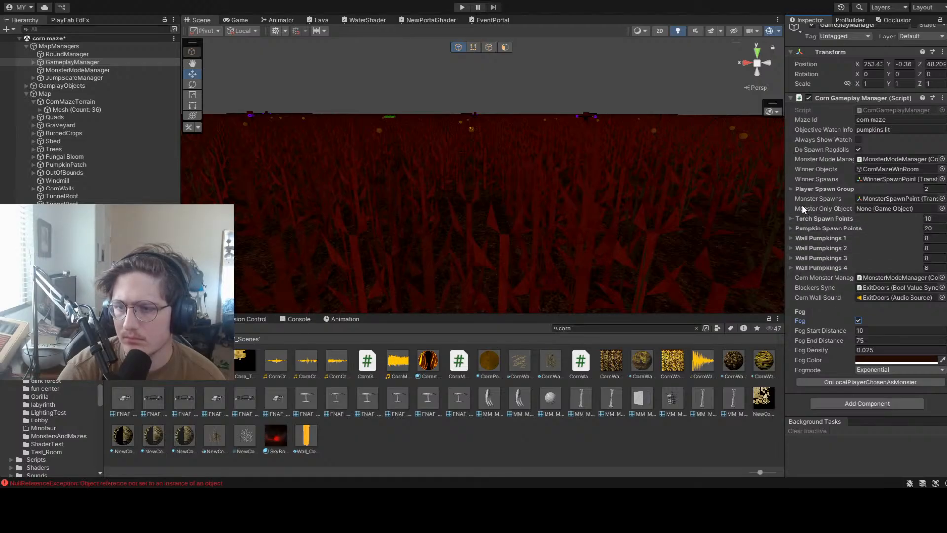
{"action": "left_click", "coordinate": [798, 189]}
{"action": "left_click", "coordinate": [798, 188]}
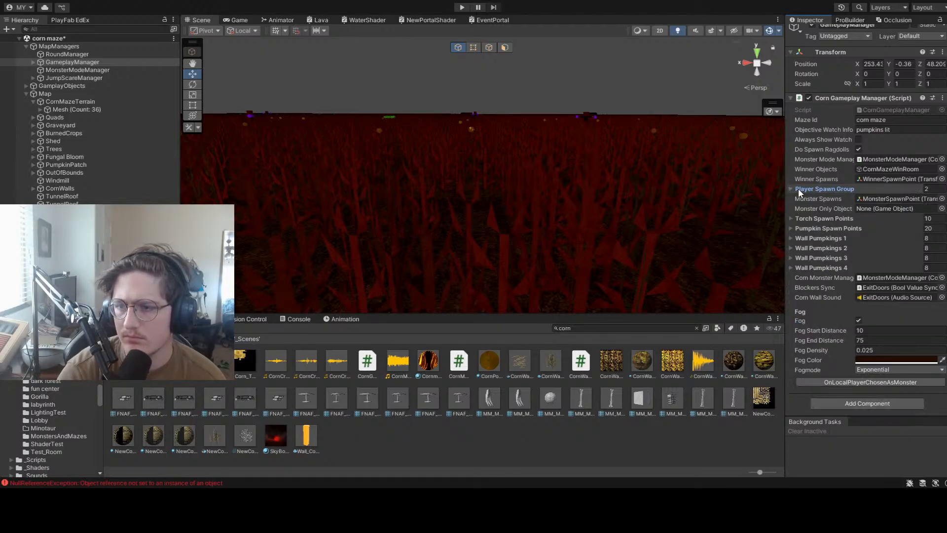
Examine the component settings of MonsterModeManager and JumpScareManager, and check JumpScareManager's child objects
{"action": "left_click", "coordinate": [858, 149]}
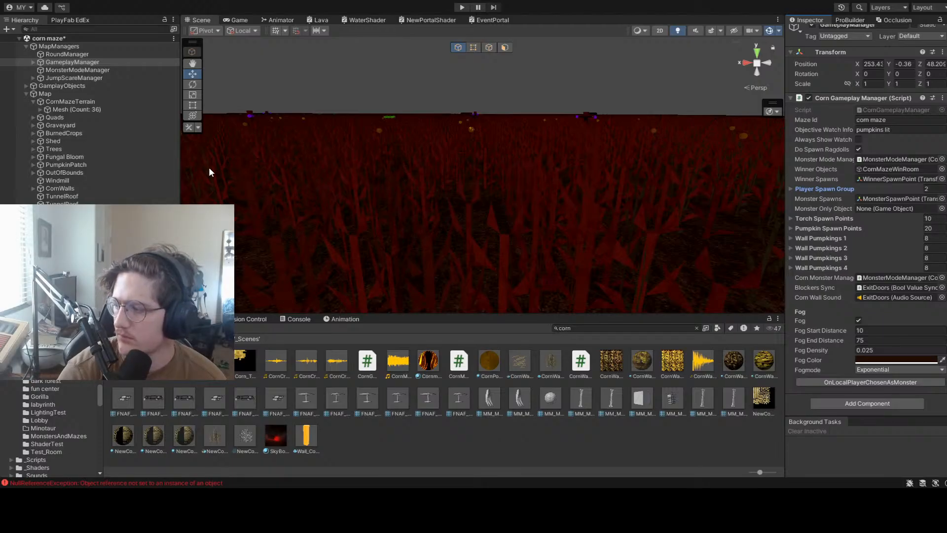
{"action": "left_click", "coordinate": [74, 70]}
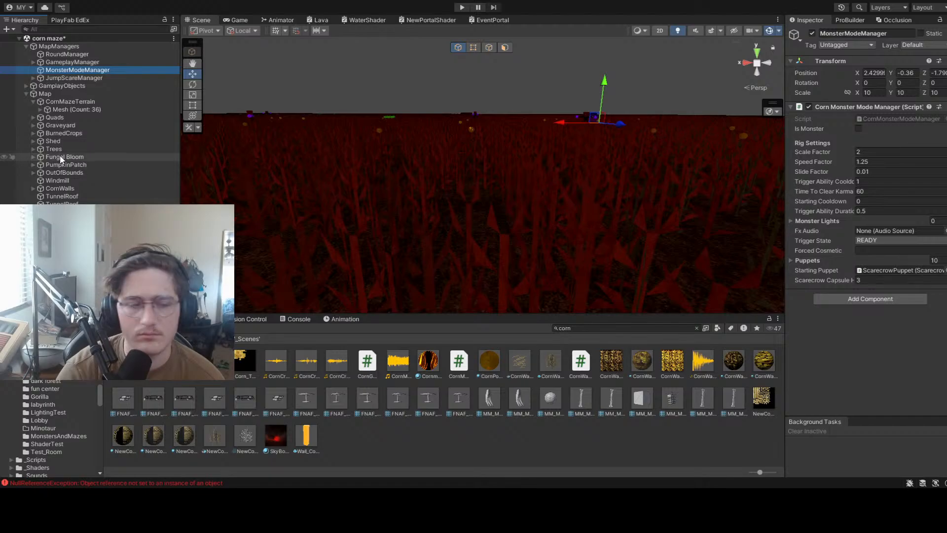
{"action": "left_click", "coordinate": [74, 77]}
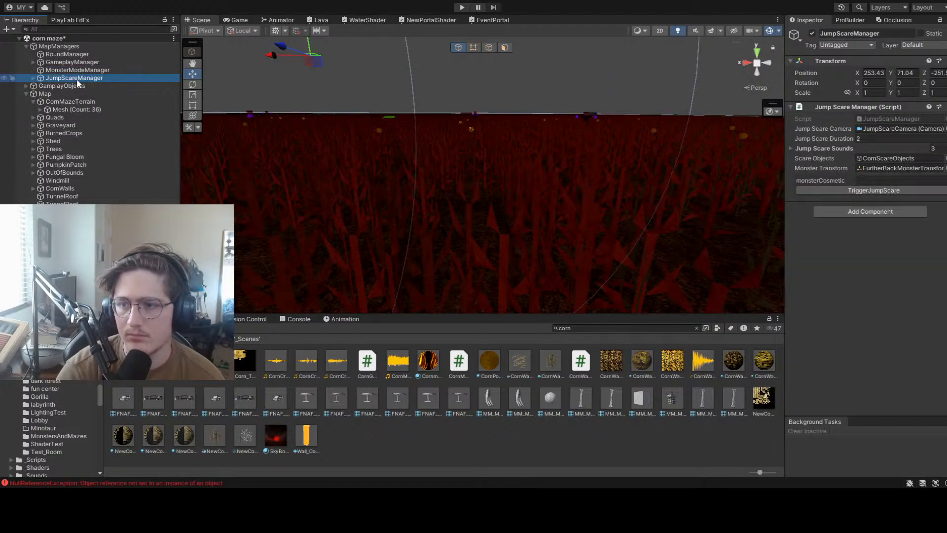
{"action": "left_click", "coordinate": [33, 78]}
{"action": "left_click", "coordinate": [32, 78]}
Expand GamplayObjects and inspect its ExitPlanes and Ambience objects, along with CornMazeTerrain and the Map parent
{"action": "left_click", "coordinate": [24, 85]}
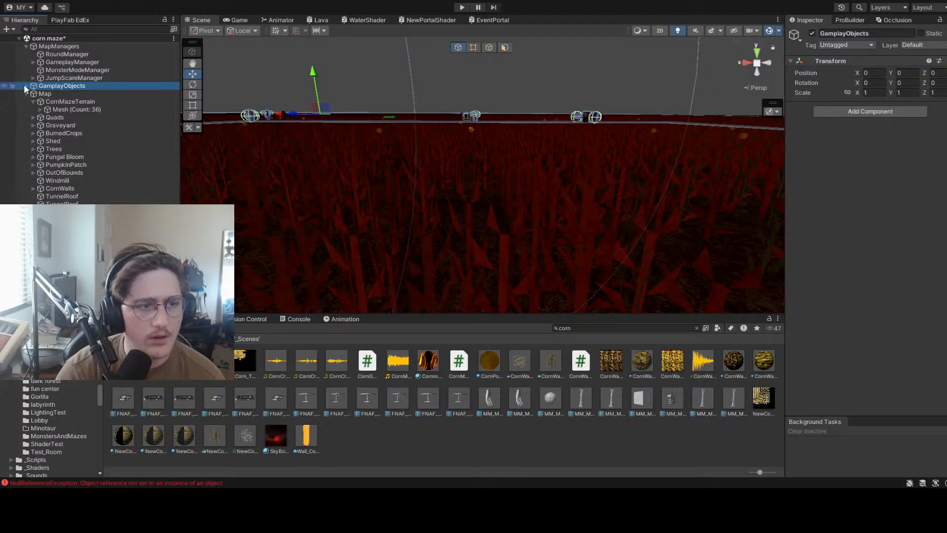
{"action": "left_click", "coordinate": [25, 85]}
{"action": "left_click", "coordinate": [59, 94]}
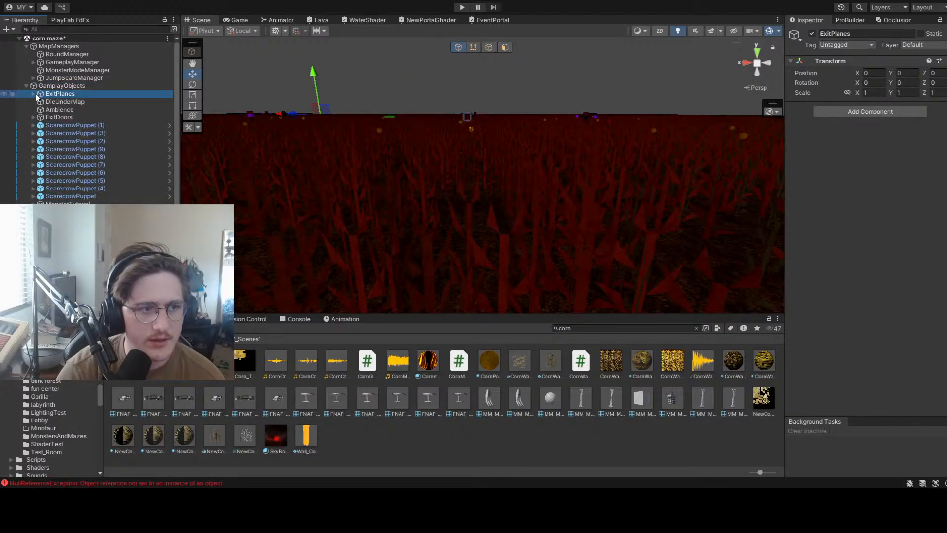
{"action": "left_click", "coordinate": [72, 109]}
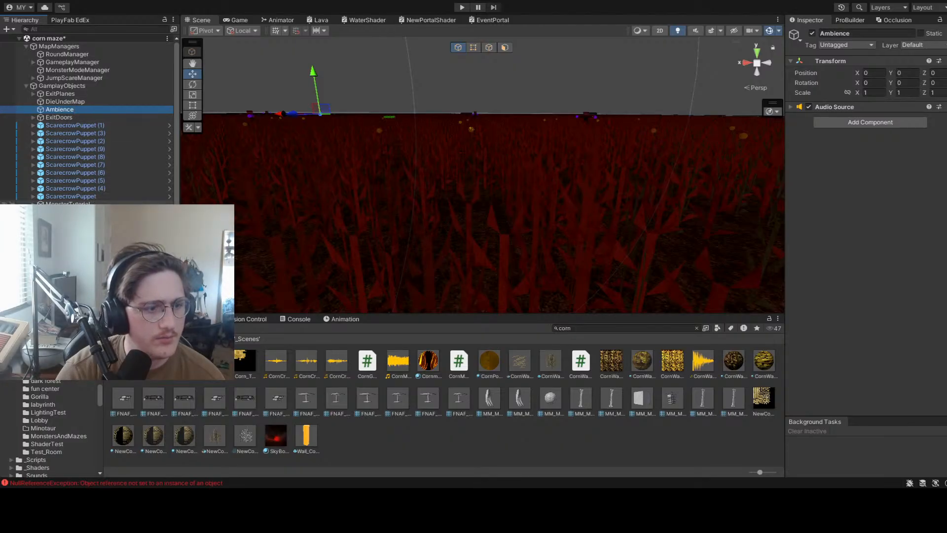
{"action": "left_click", "coordinate": [65, 220]}
{"action": "left_click", "coordinate": [67, 236]}
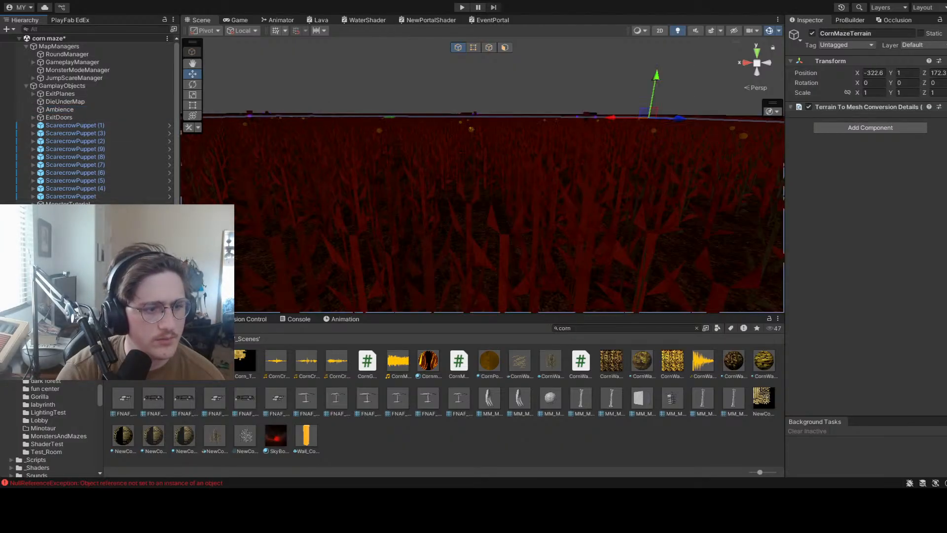
{"action": "left_click", "coordinate": [59, 227]}
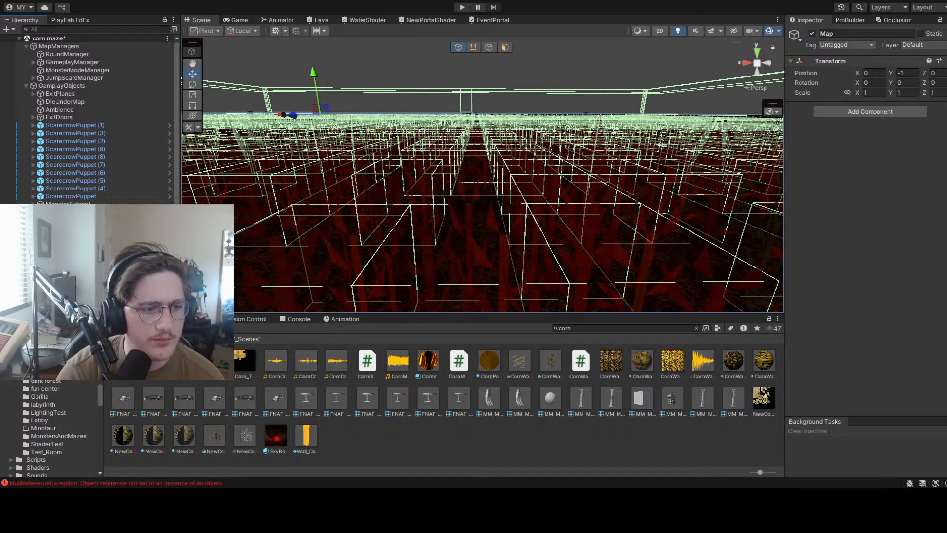
Inspect the Map group's lower objects, including OutOfBounds and TunnelRoof, and continue down to the Lighting group
{"action": "scroll", "coordinate": [63, 175], "scroll_direction": "down", "scroll_amount": 3}
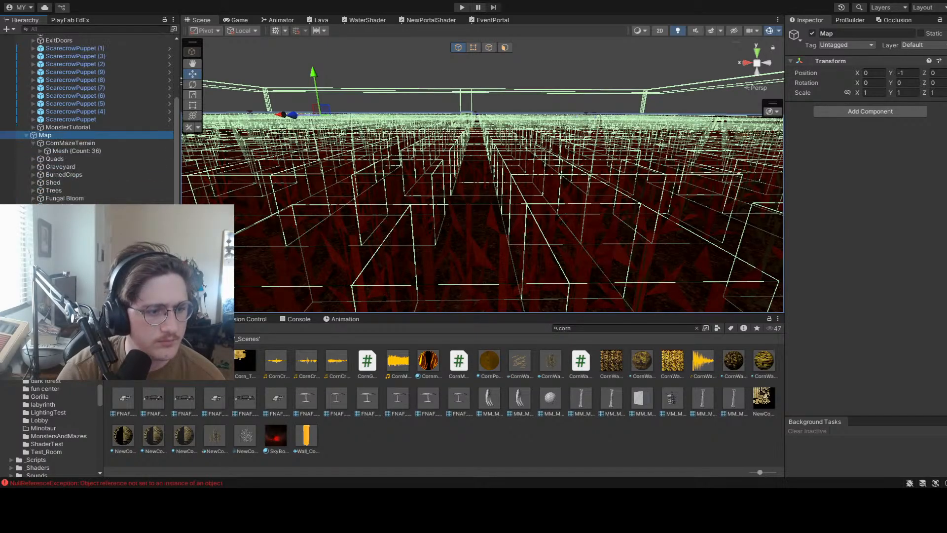
{"action": "left_click", "coordinate": [64, 198]}
{"action": "left_click", "coordinate": [64, 214]}
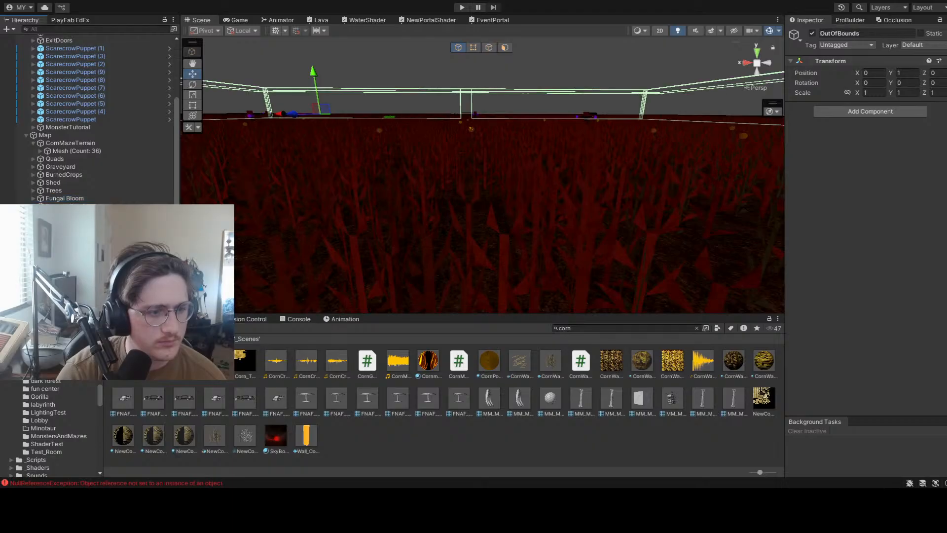
{"action": "left_click", "coordinate": [64, 222]}
{"action": "left_click", "coordinate": [64, 230]}
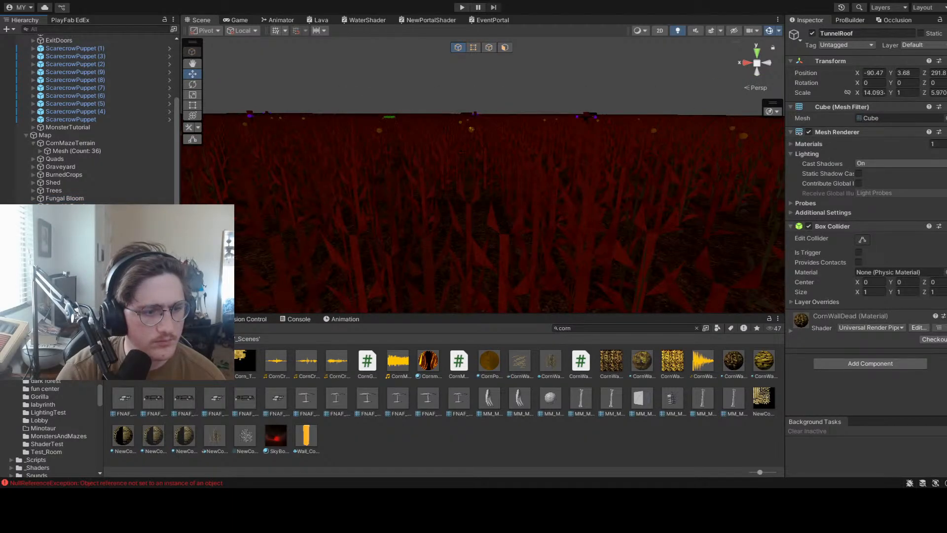
{"action": "left_click", "coordinate": [64, 238]}
{"action": "left_click", "coordinate": [64, 245]}
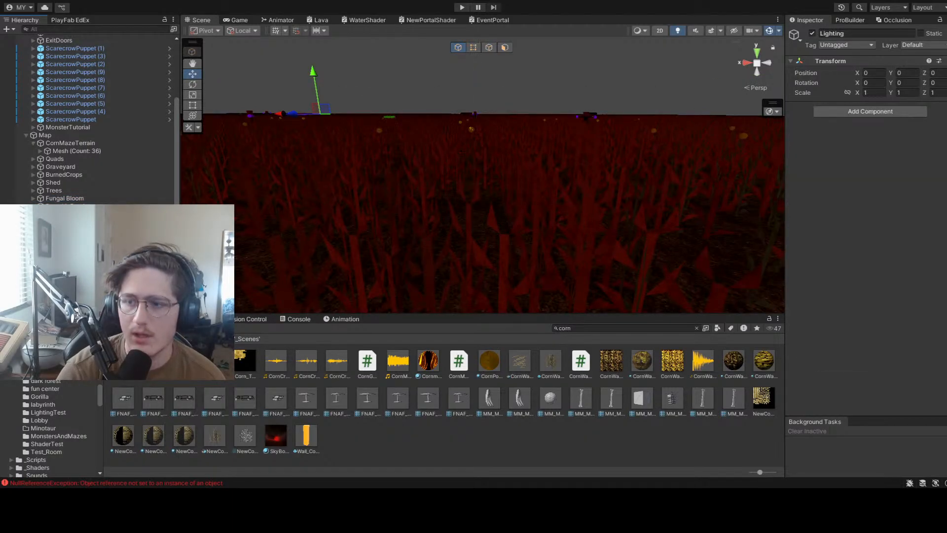
Examine the settings of the Light Probe Group and the Directional Light inside the Lighting group
{"action": "left_click", "coordinate": [64, 253]}
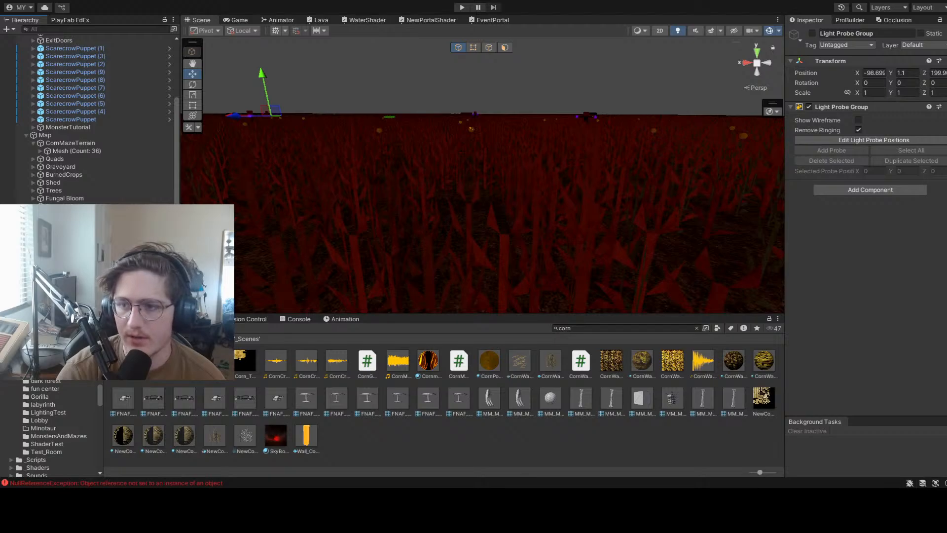
{"action": "left_click", "coordinate": [64, 261]}
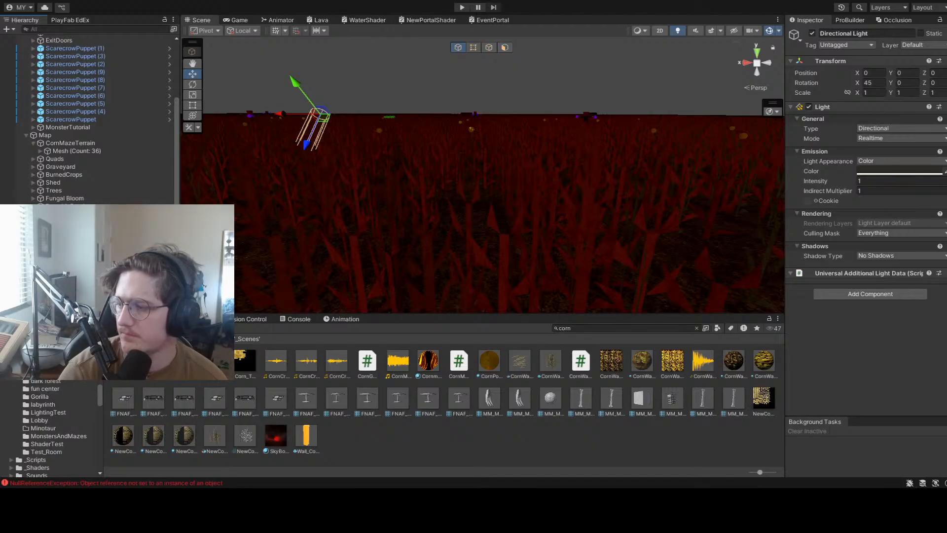
{"action": "scroll", "coordinate": [482, 175], "scroll_direction": "down", "scroll_amount": 5}
{"action": "scroll", "coordinate": [482, 175], "scroll_direction": "up", "scroll_amount": 3}
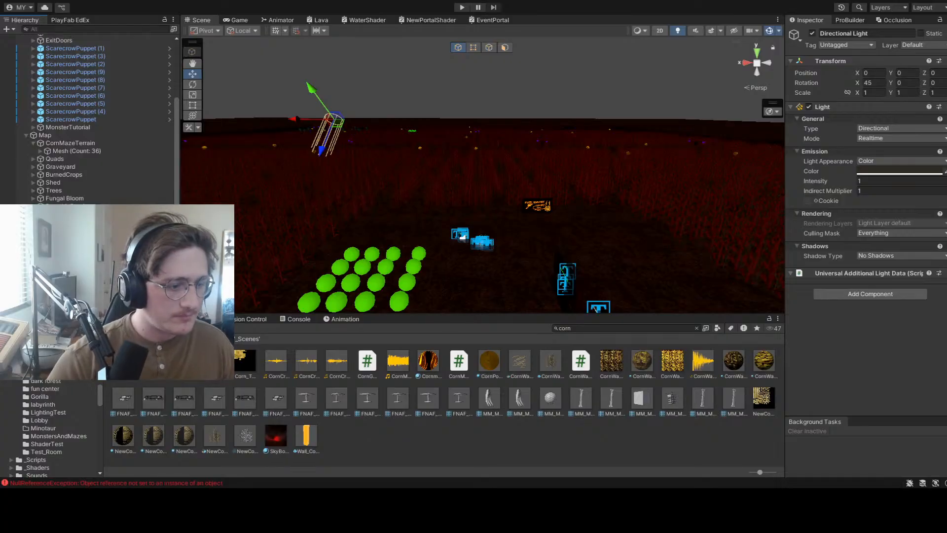
Disable the Directional Light's Light component, compare the corn field in the scene and game views, and re-enable it
{"action": "scroll", "coordinate": [94, 119], "scroll_direction": "down", "scroll_amount": 3}
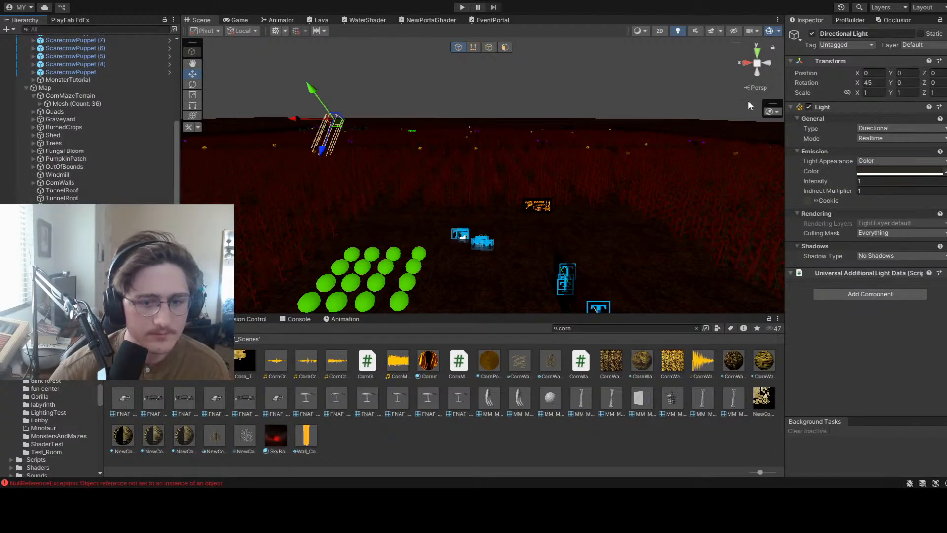
{"action": "right_click_drag", "start_coordinate": [636, 101], "coordinate": [676, 135]}
{"action": "left_click", "coordinate": [809, 106]}
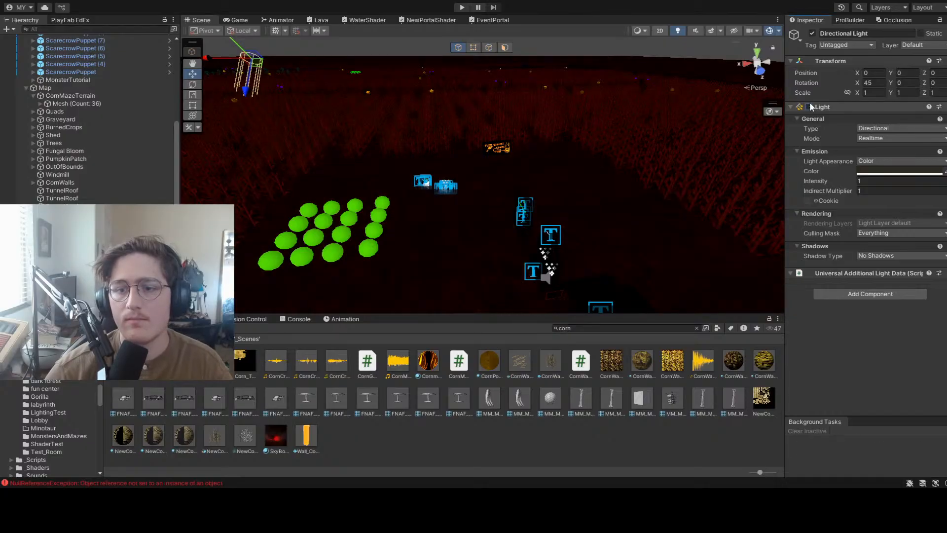
{"action": "right_click_drag", "start_coordinate": [620, 121], "coordinate": [391, 151]}
{"action": "key", "text": "w"}
{"action": "key", "text": "s"}
{"action": "left_click", "coordinate": [246, 18]}
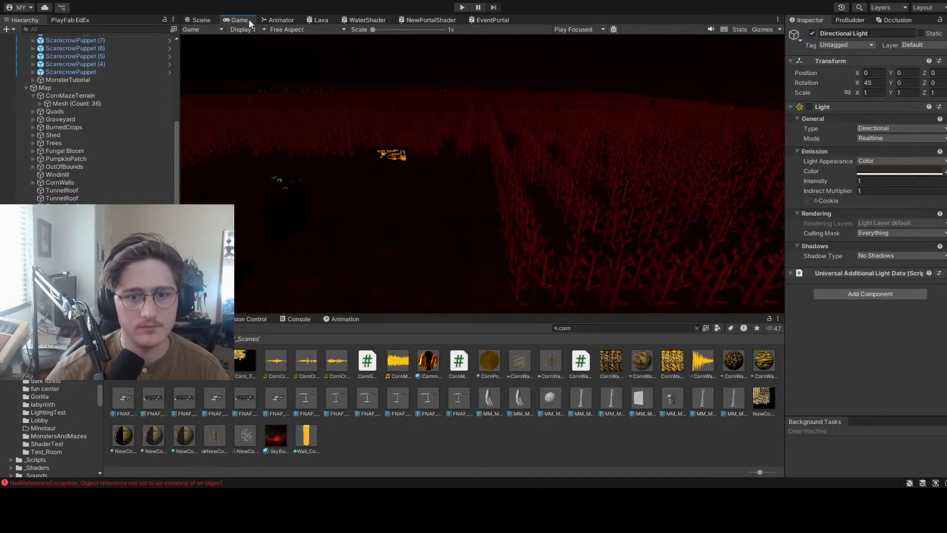
{"action": "left_click", "coordinate": [210, 20]}
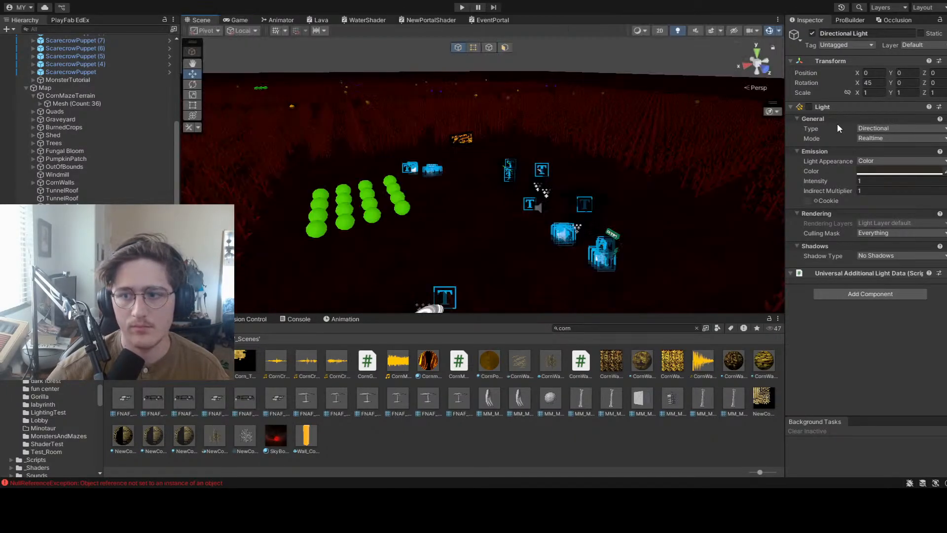
{"action": "left_click", "coordinate": [810, 107]}
{"action": "right_click_drag", "start_coordinate": [464, 143], "coordinate": [461, 125]}
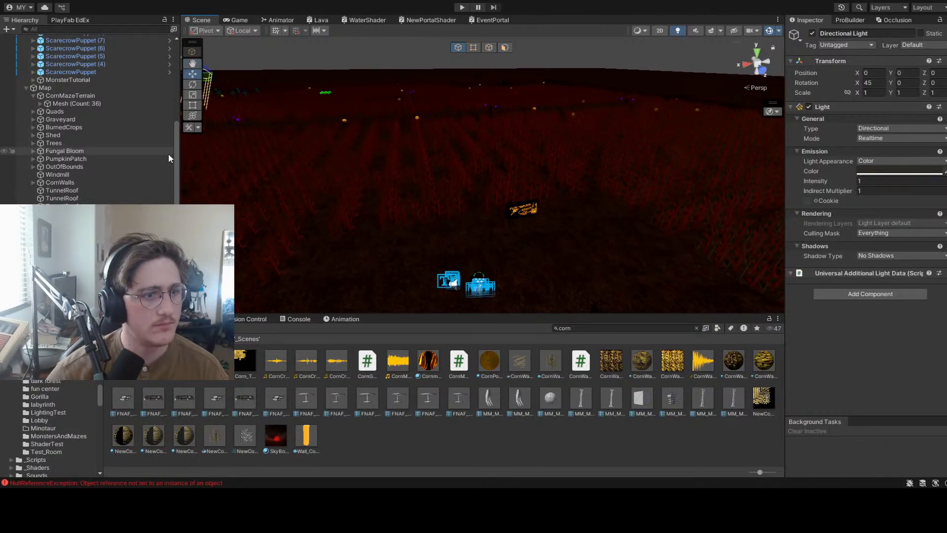
Collapse the MapManagers and GamplayObjects groups in the scene hierarchy
{"action": "scroll", "coordinate": [155, 102], "scroll_direction": "up", "scroll_amount": 5}
{"action": "left_click", "coordinate": [91, 46]}
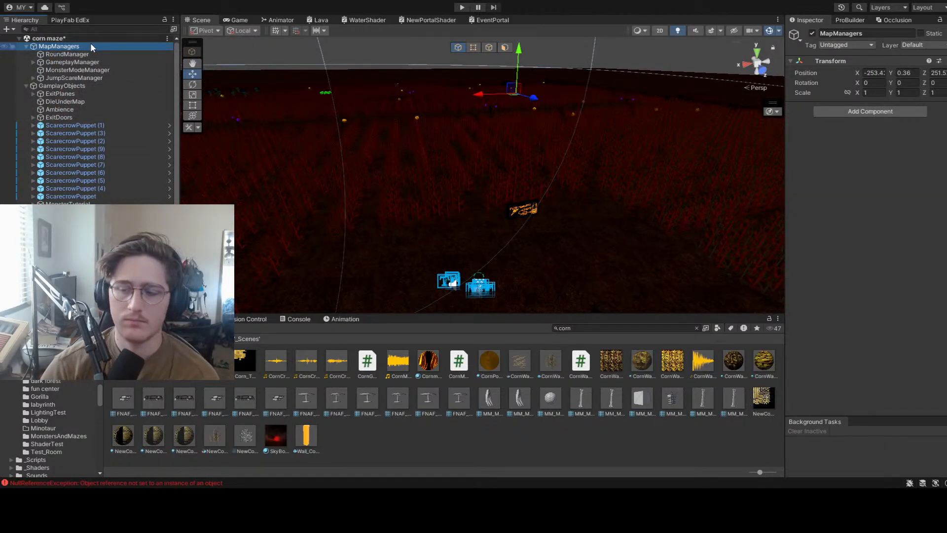
{"action": "left_click", "coordinate": [99, 86]}
{"action": "left_click", "coordinate": [25, 46]}
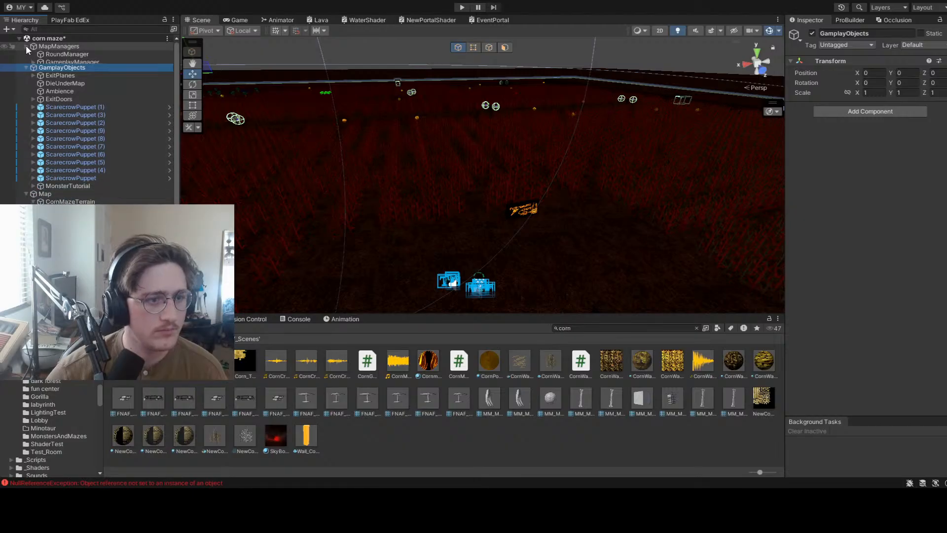
{"action": "left_click", "coordinate": [25, 55]}
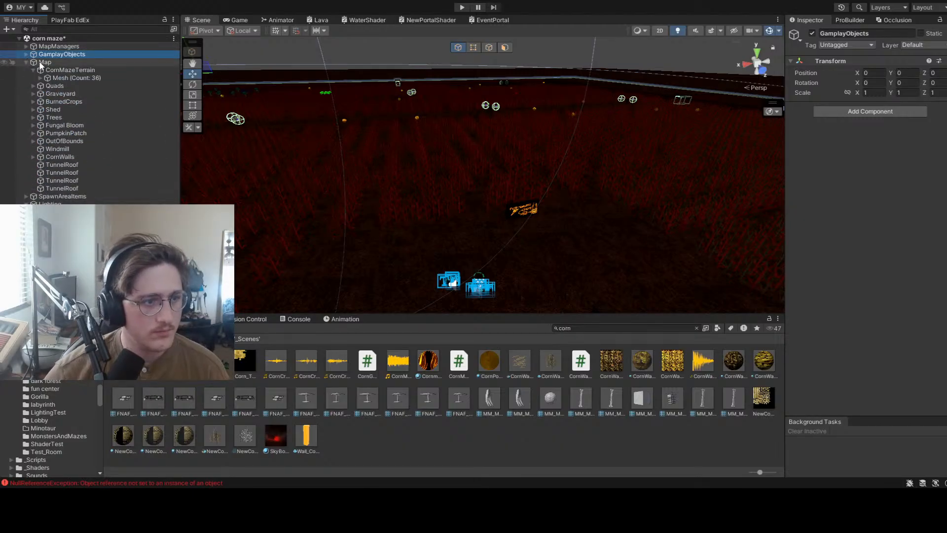
Inspect the Map object's CornMazeTerrain and its Mesh child for lighting-related components
{"action": "left_click", "coordinate": [43, 62]}
{"action": "left_click", "coordinate": [53, 72]}
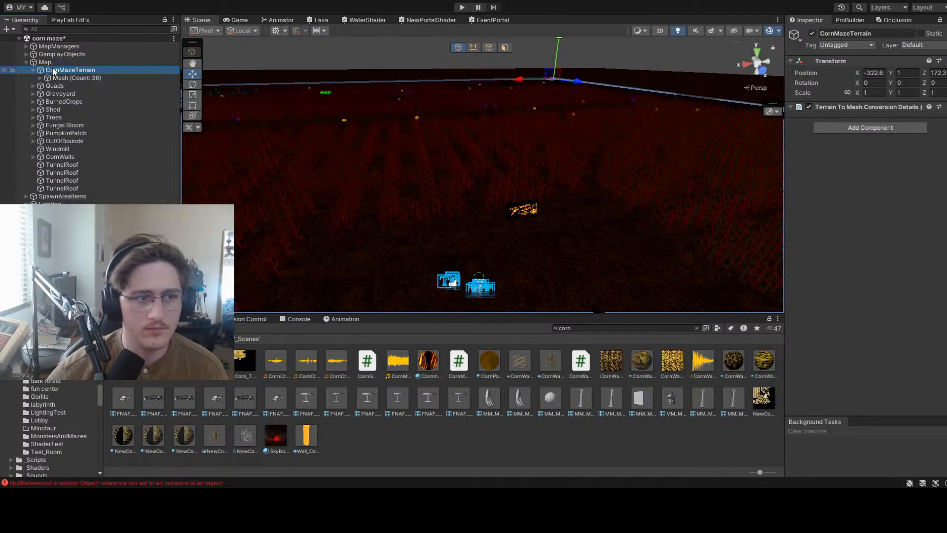
{"action": "left_click", "coordinate": [69, 78]}
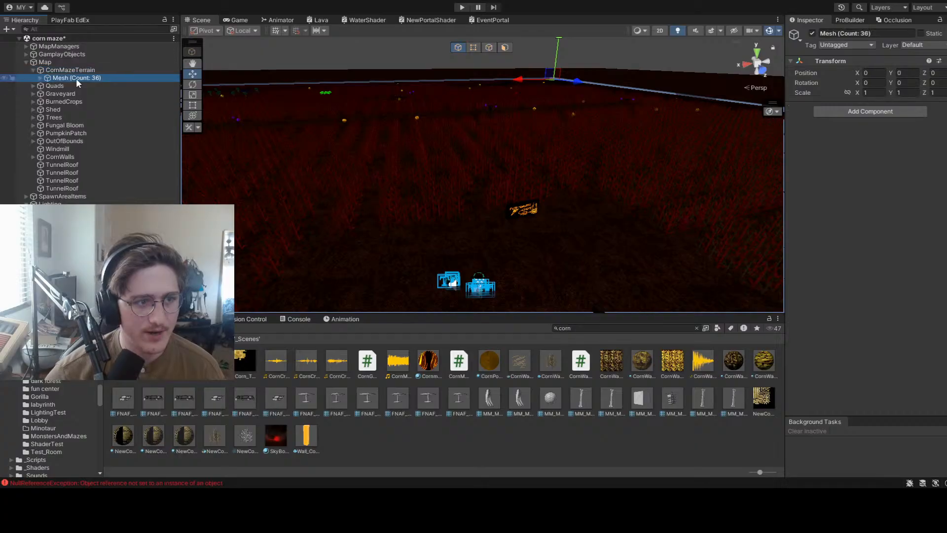
Select a corn wall at the edge of the clearing and examine its mesh renderer and NewCorn_tex.png material settings
{"action": "left_click", "coordinate": [339, 222]}
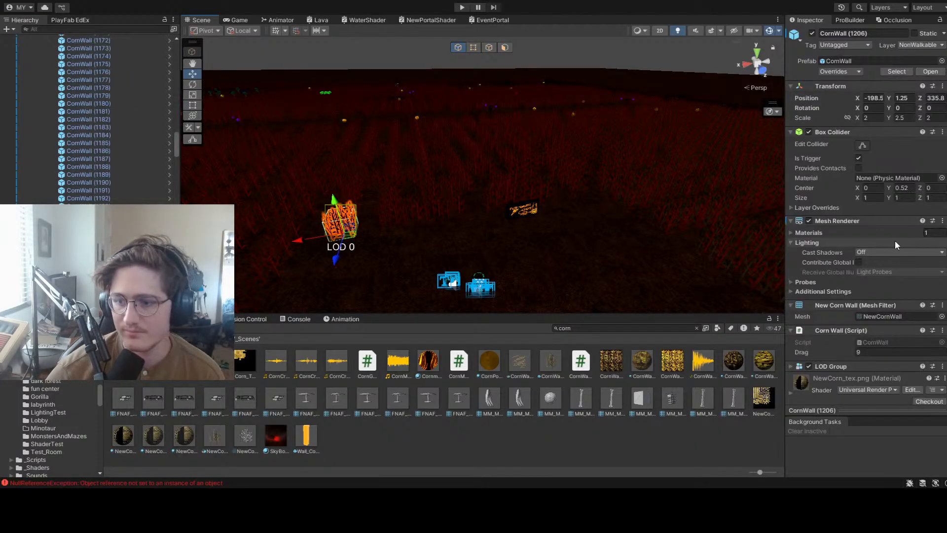
{"action": "scroll", "coordinate": [844, 191], "scroll_direction": "up", "scroll_amount": 2}
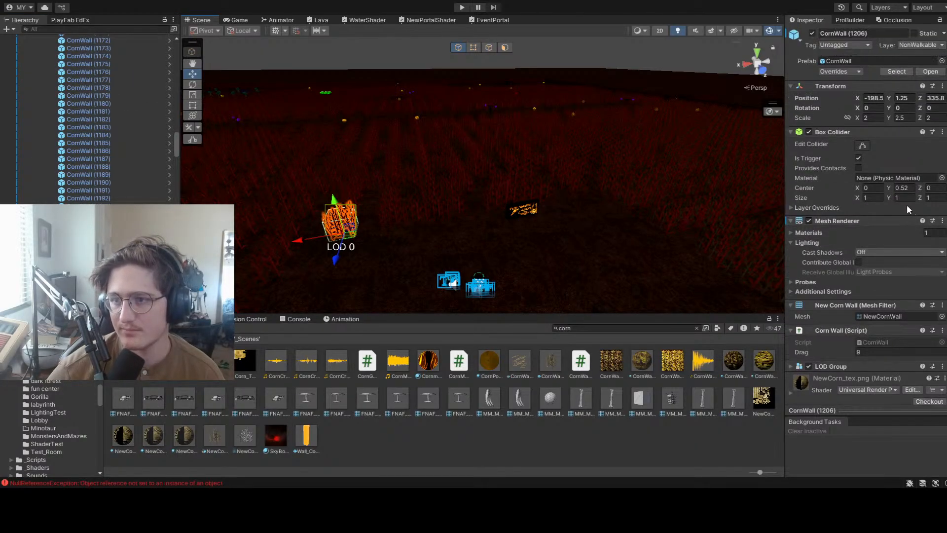
{"action": "scroll", "coordinate": [852, 239], "scroll_direction": "down", "scroll_amount": 2}
{"action": "left_click", "coordinate": [792, 361]}
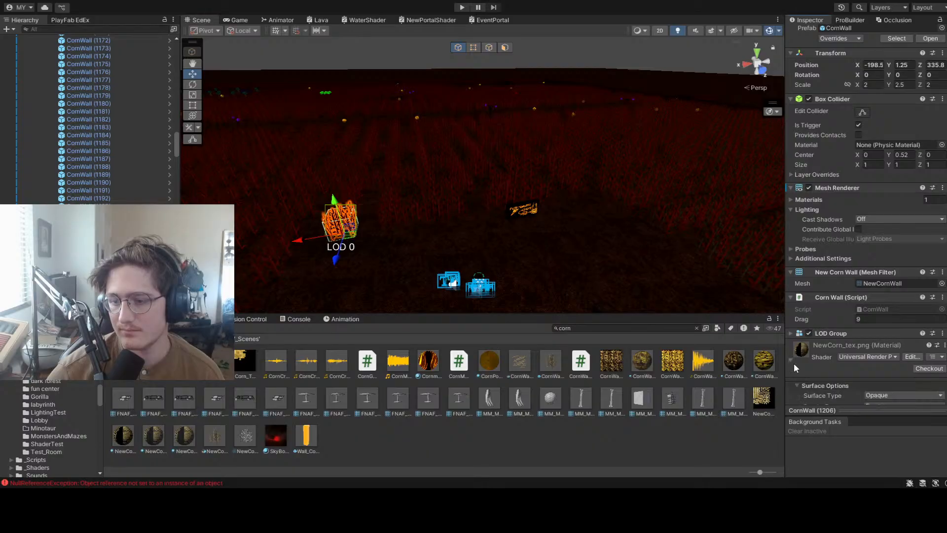
{"action": "scroll", "coordinate": [873, 329], "scroll_direction": "down", "scroll_amount": 6}
{"action": "scroll", "coordinate": [874, 332], "scroll_direction": "down", "scroll_amount": 2}
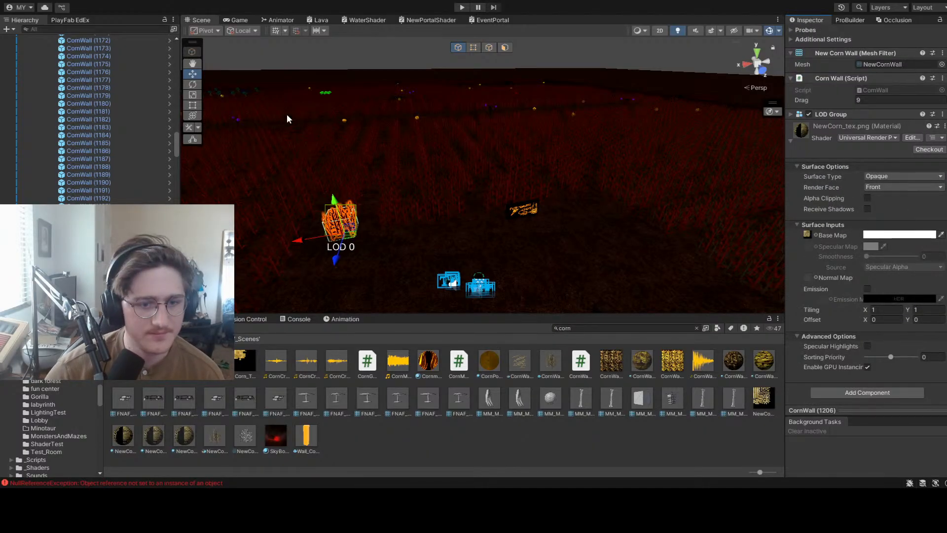
Collapse the PassableWalls group and its CornWalls parent in the scene hierarchy
{"action": "scroll", "coordinate": [91, 126], "scroll_direction": "up", "scroll_amount": 8}
{"action": "scroll", "coordinate": [90, 126], "scroll_direction": "up", "scroll_amount": 20}
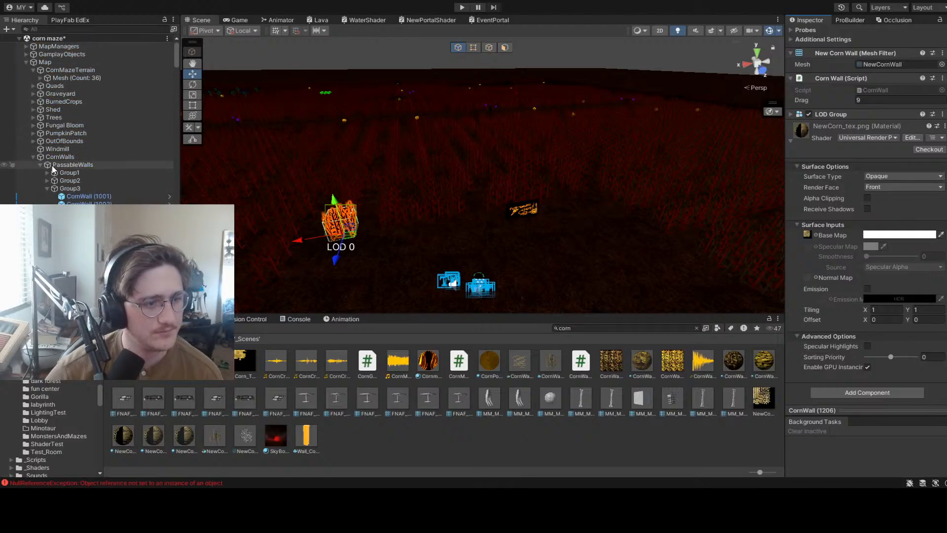
{"action": "left_click", "coordinate": [40, 165]}
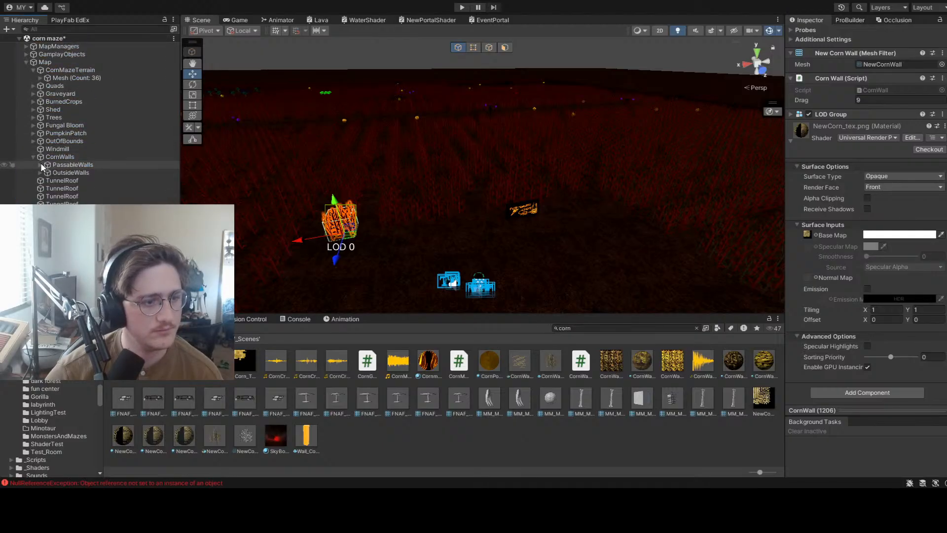
{"action": "left_click", "coordinate": [34, 156]}
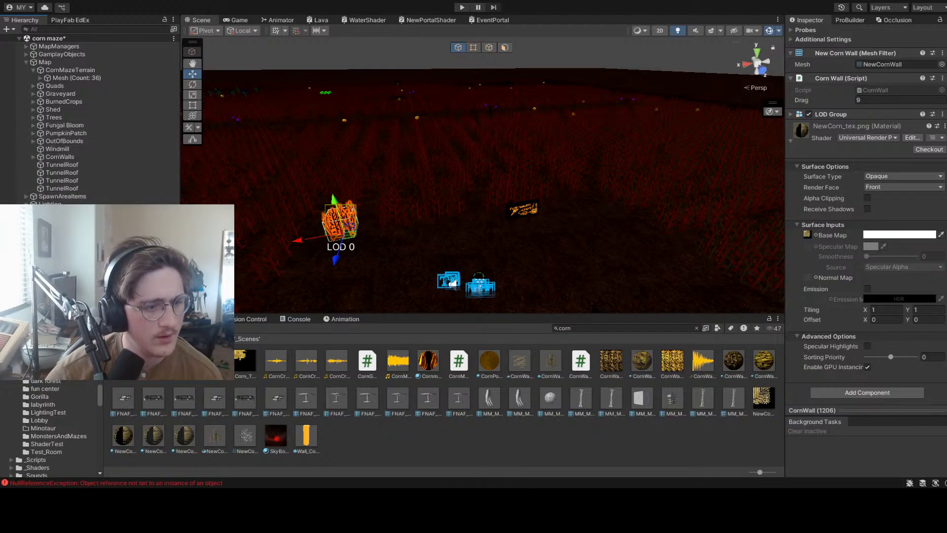
Activate the Light Probe Group object and disable its Light Probe Group component while viewing the corn field from above
{"action": "left_click", "coordinate": [54, 220]}
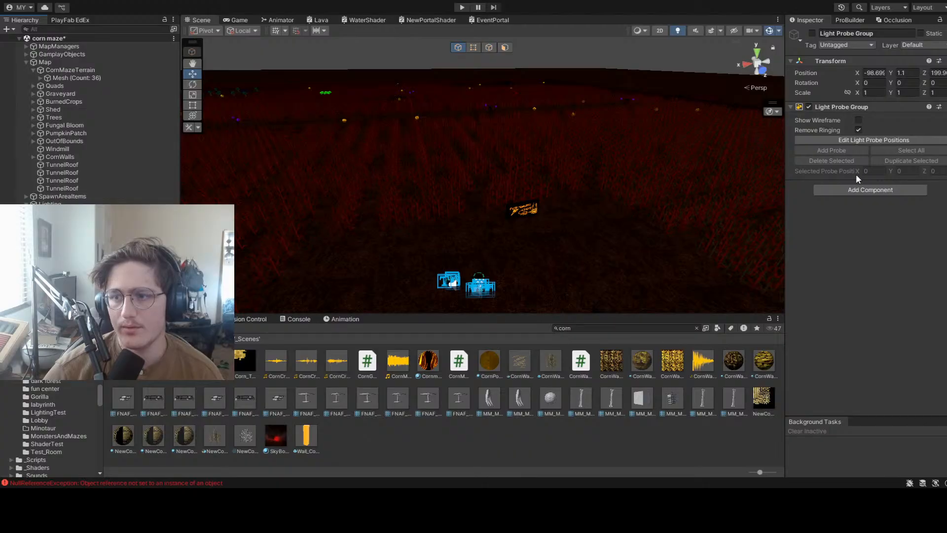
{"action": "right_click_drag", "start_coordinate": [670, 174], "coordinate": [591, 149]}
{"action": "left_click", "coordinate": [812, 33]}
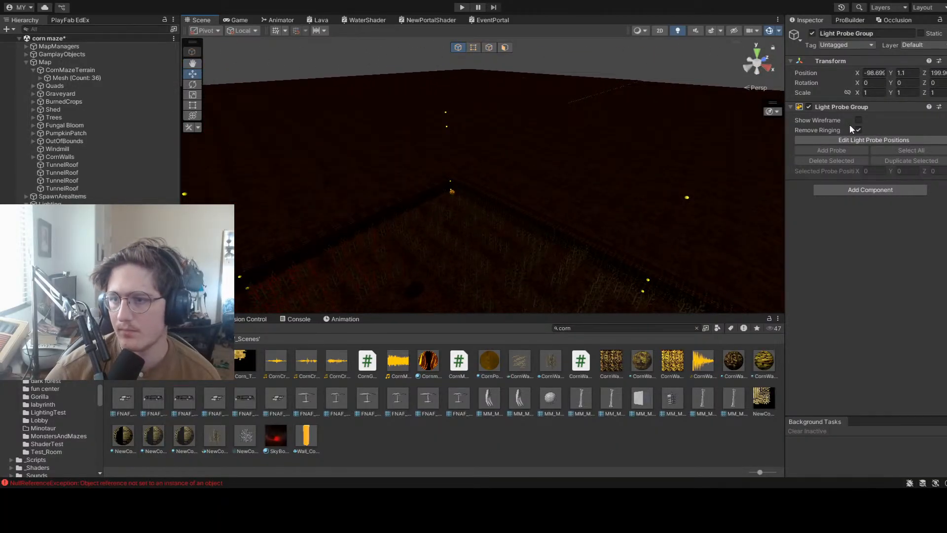
{"action": "left_click", "coordinate": [808, 106]}
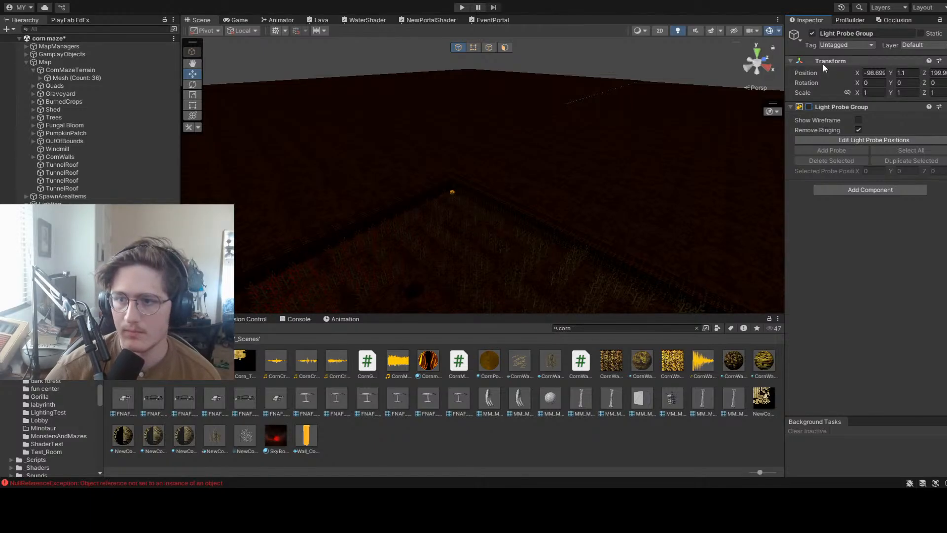
Re-enable the Light Probe Group component and deactivate the Light Probe Group object
{"action": "left_click", "coordinate": [808, 107]}
{"action": "left_click", "coordinate": [812, 33]}
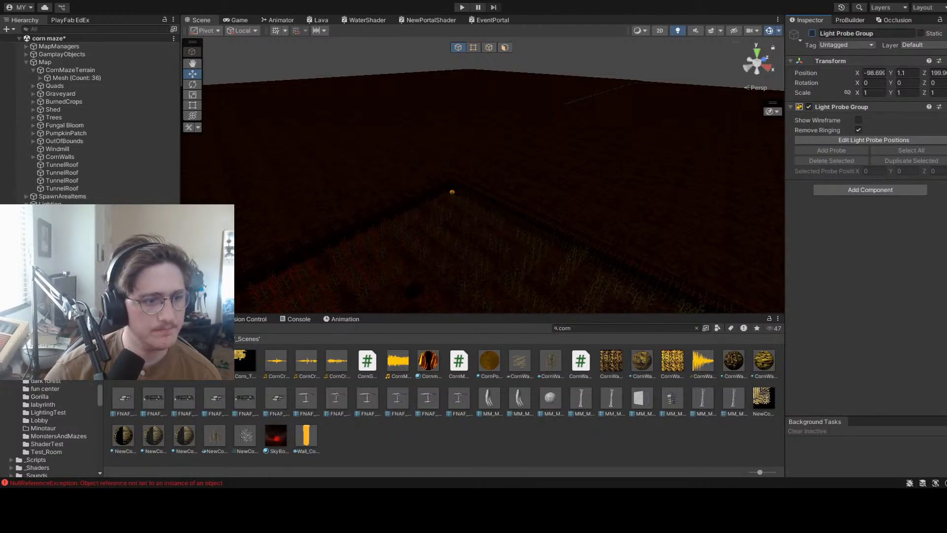
Find the Camera object in the corn maze scene, delete it, and save the scene
{"action": "left_click", "coordinate": [69, 212]}
{"action": "left_click", "coordinate": [69, 220]}
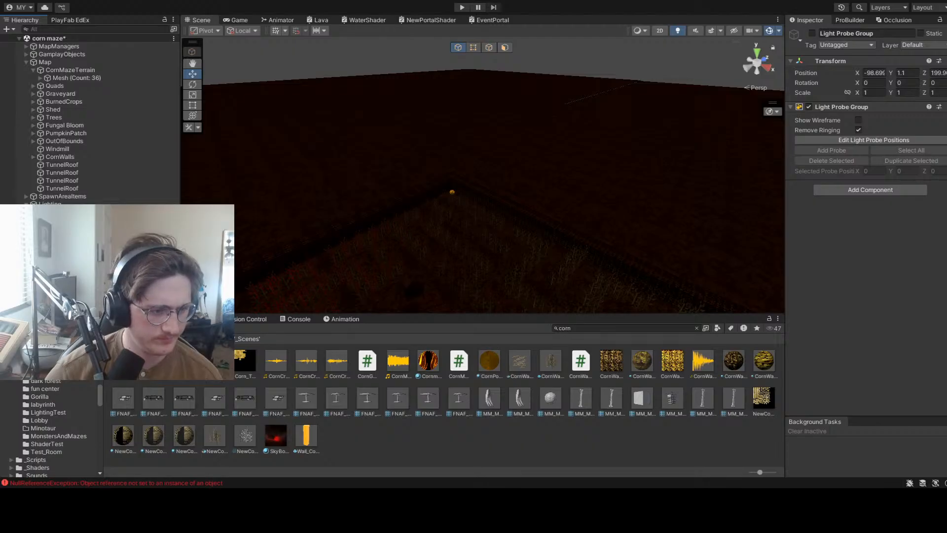
{"action": "left_click", "coordinate": [69, 228]}
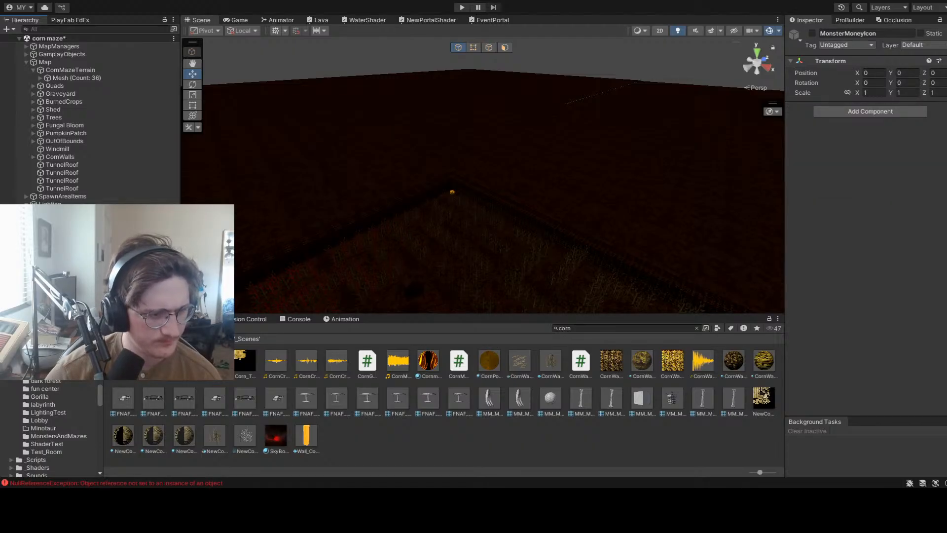
{"action": "left_click", "coordinate": [69, 236]}
{"action": "right_click_drag", "start_coordinate": [605, 211], "coordinate": [457, 174]}
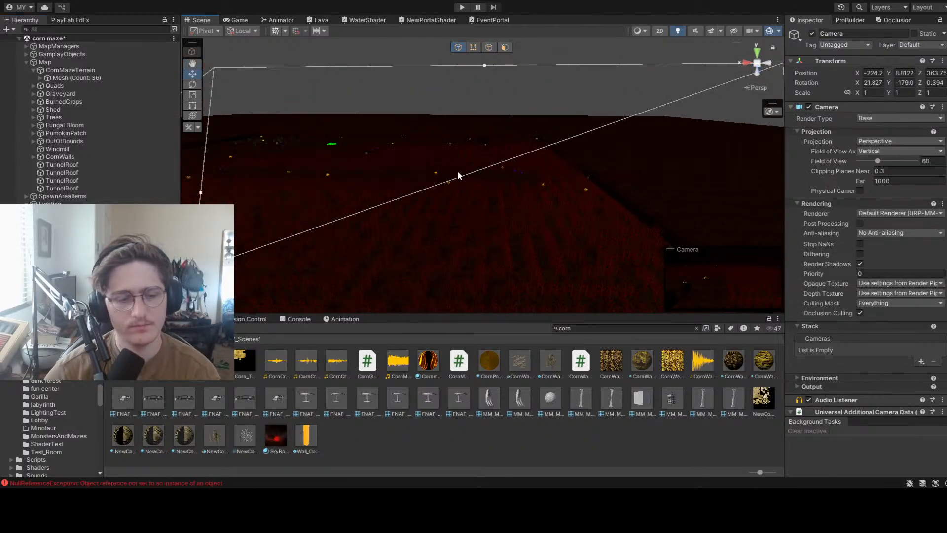
{"action": "key", "text": "Delete"}
{"action": "right_click_drag", "start_coordinate": [503, 205], "coordinate": [443, 208]}
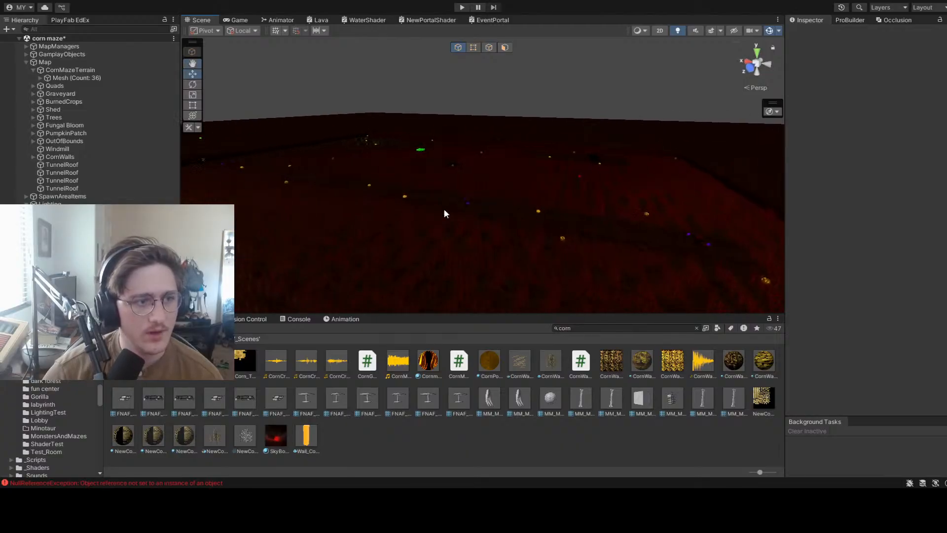
{"action": "left_click", "coordinate": [18, 38]}
{"action": "key", "text": "ctrl+s"}
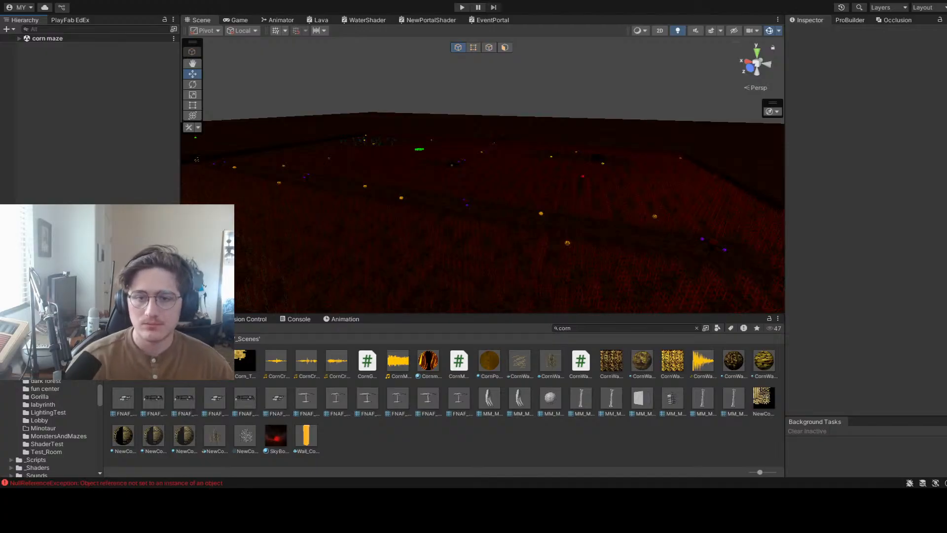
Examine the SkyBoxCornmazeNight material and search the scene hierarchy for "skyboxc", clearing the search when done
{"action": "right_click_drag", "start_coordinate": [555, 209], "coordinate": [742, 176]}
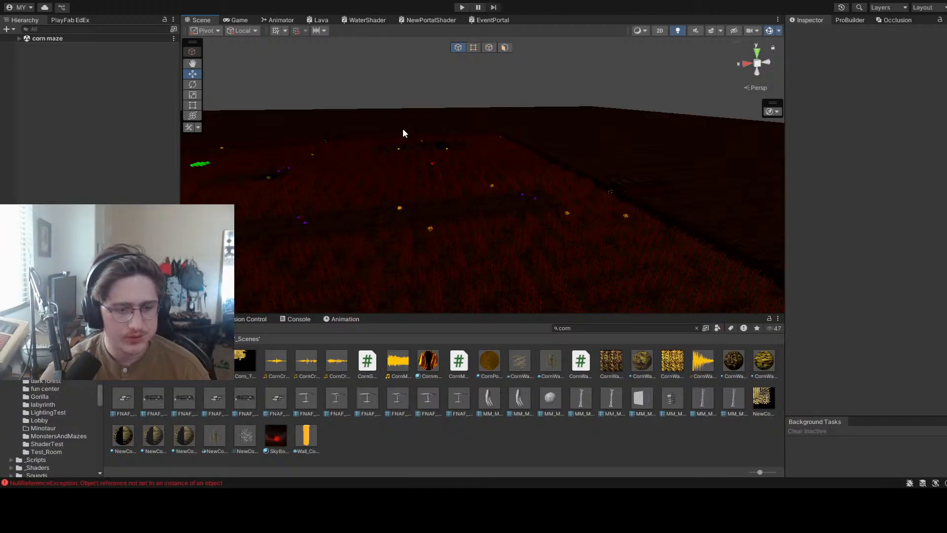
{"action": "left_click", "coordinate": [277, 444]}
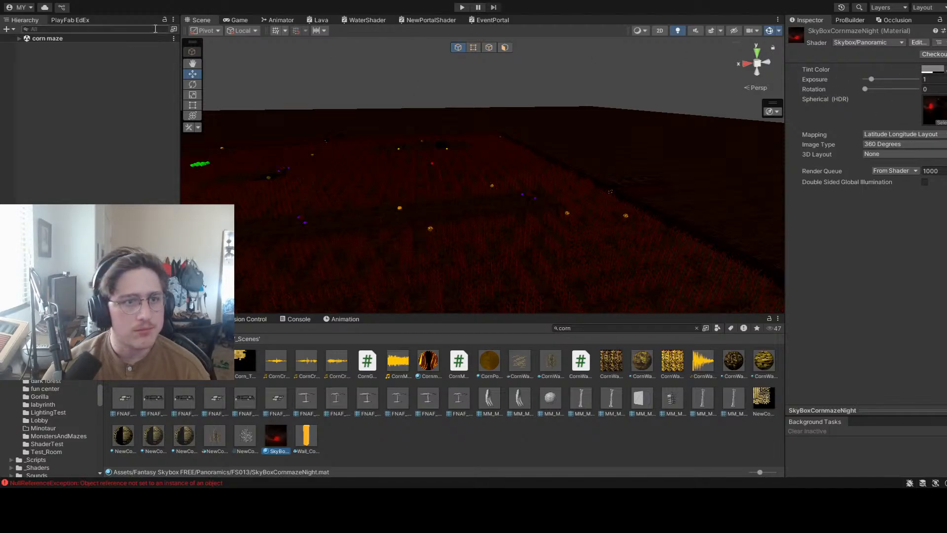
{"action": "left_click", "coordinate": [86, 29]}
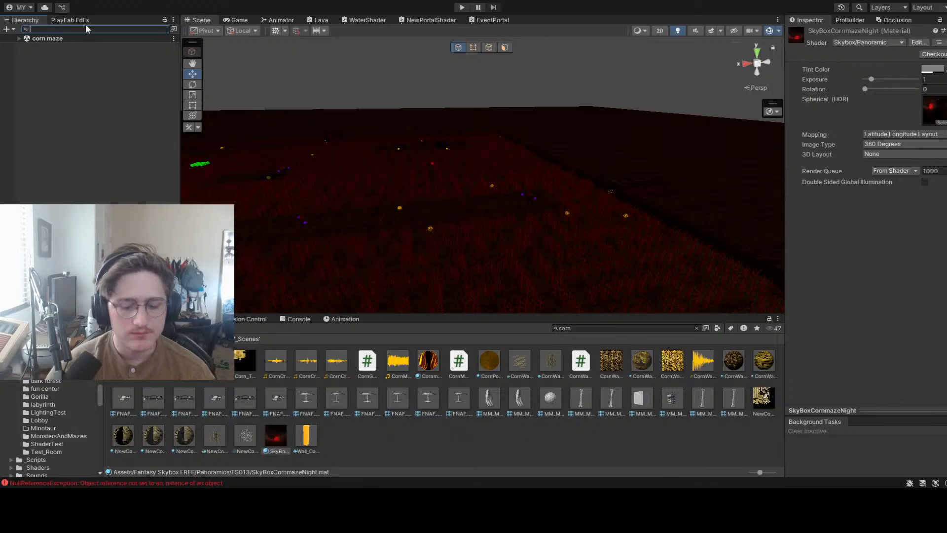
{"action": "type", "text": "skyboxc"}
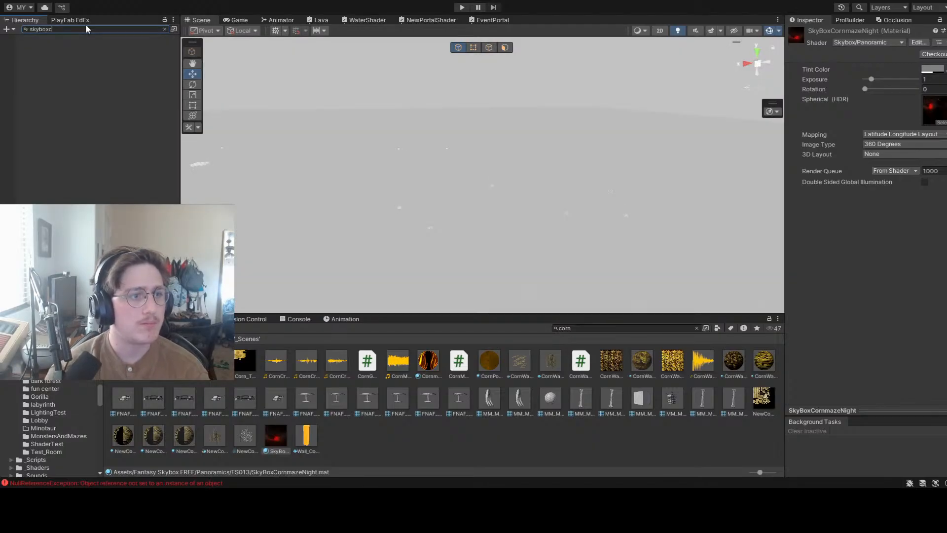
{"action": "key", "text": "BackSpace"}
{"action": "key", "text": "BackSpace"}
{"action": "key", "text": "BackSpace"}
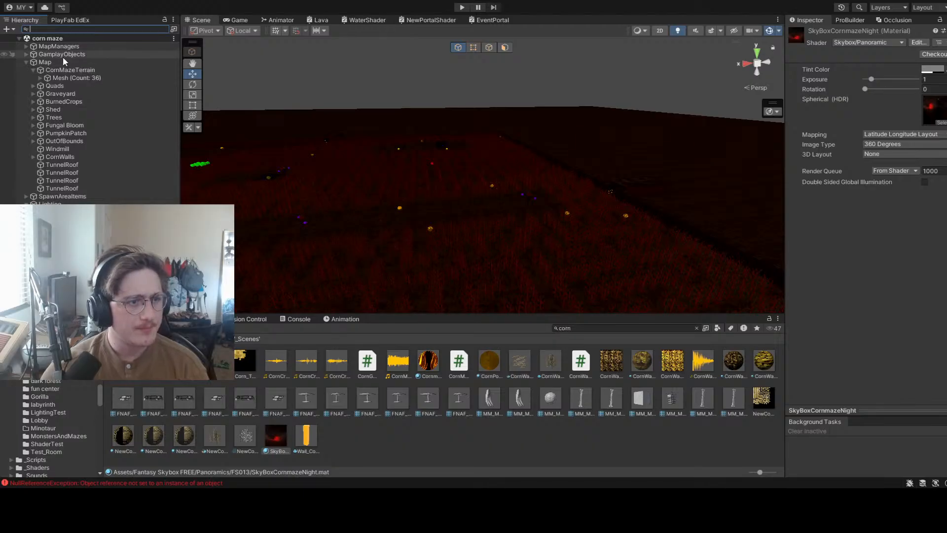
Inspect the GameplayManager under MapManagers, checking its fog settings, fog mode and child objects
{"action": "left_click", "coordinate": [26, 46]}
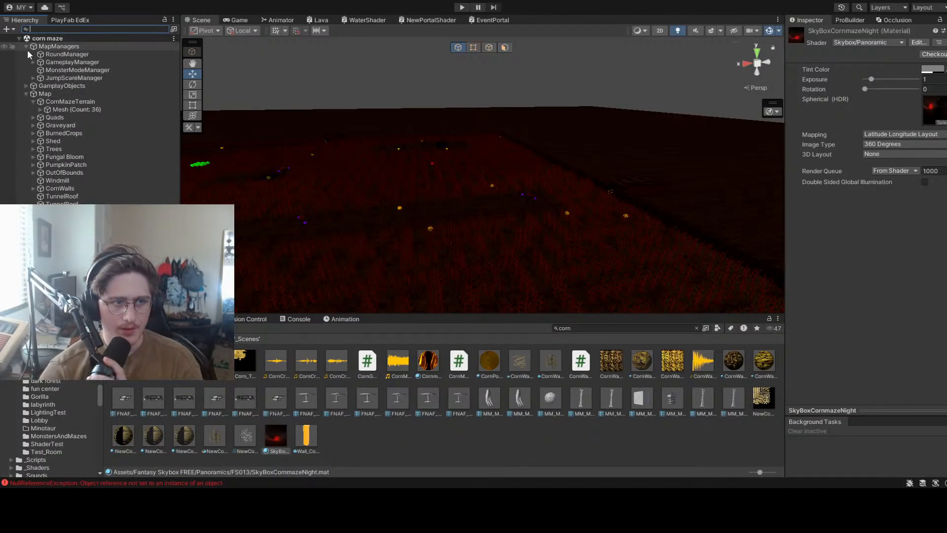
{"action": "left_click", "coordinate": [60, 62]}
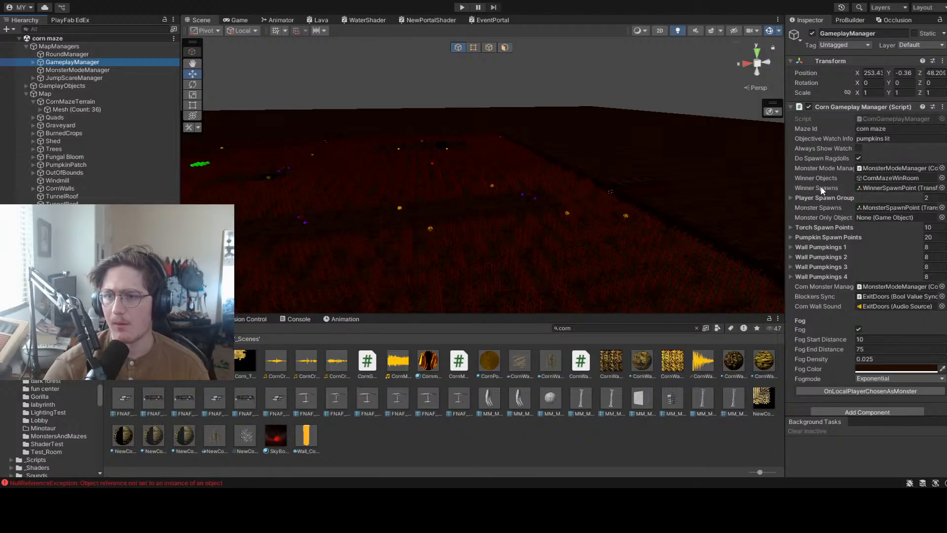
{"action": "scroll", "coordinate": [813, 192], "scroll_direction": "down", "scroll_amount": 1}
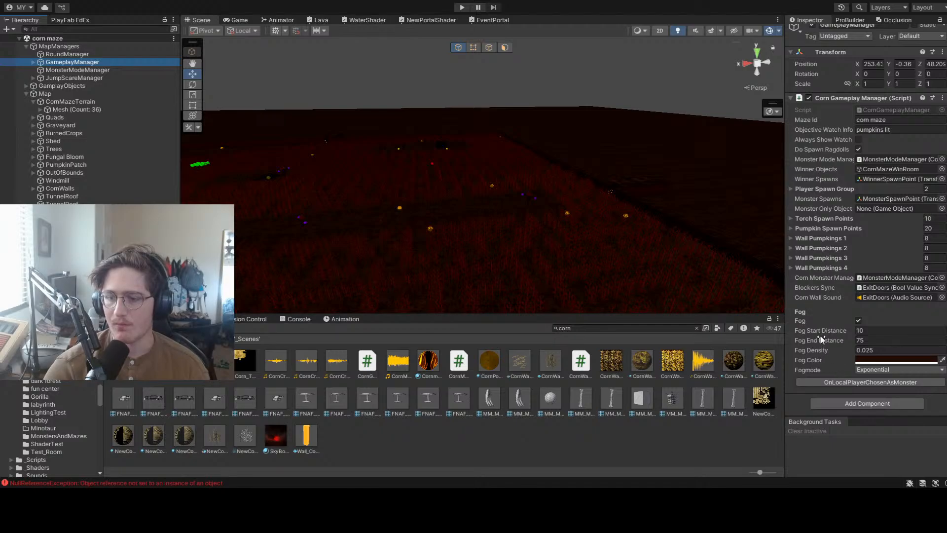
{"action": "left_click", "coordinate": [881, 373]}
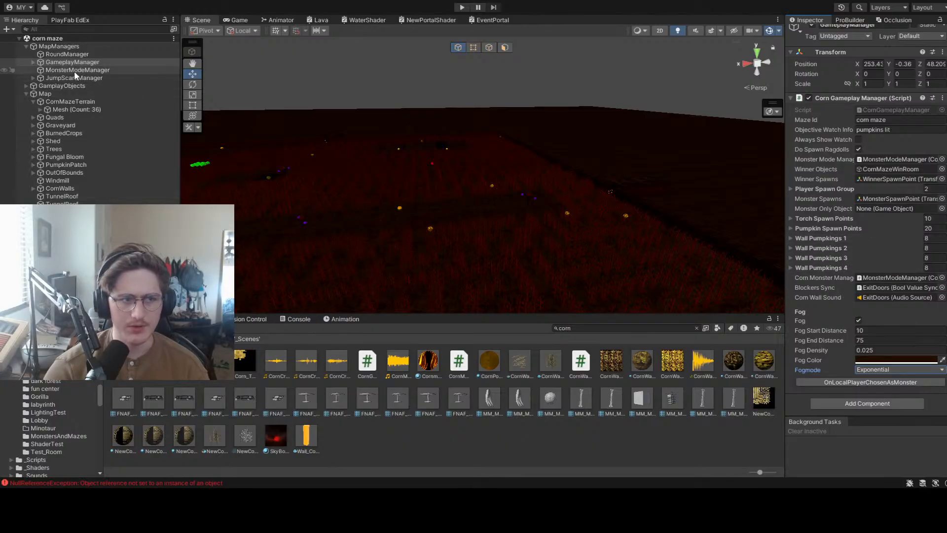
{"action": "left_click", "coordinate": [31, 61]}
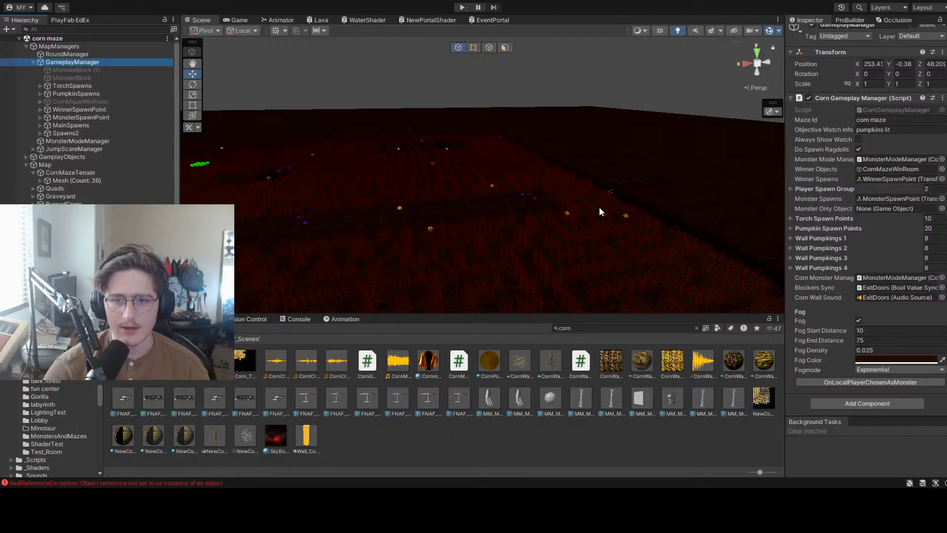
{"action": "key", "text": "alt+Tab"}
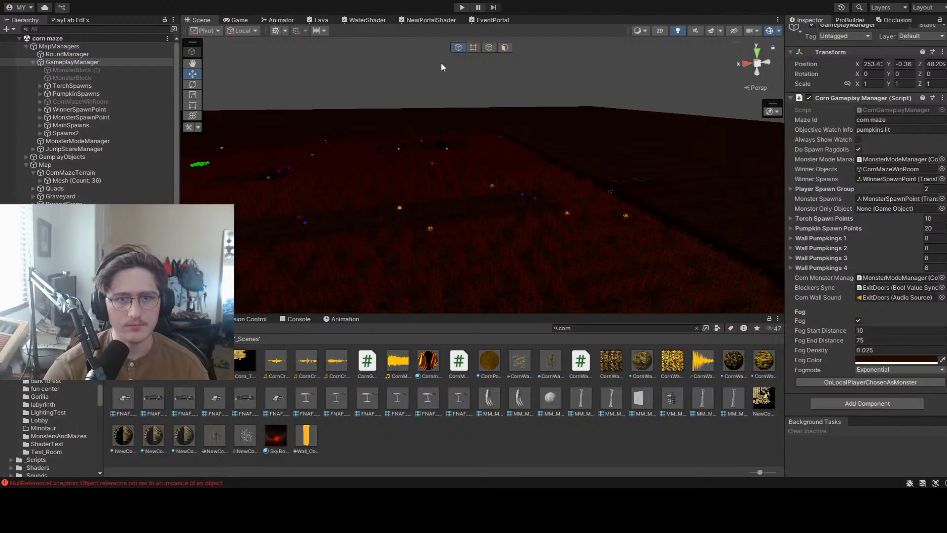
{"action": "left_click", "coordinate": [476, 90]}
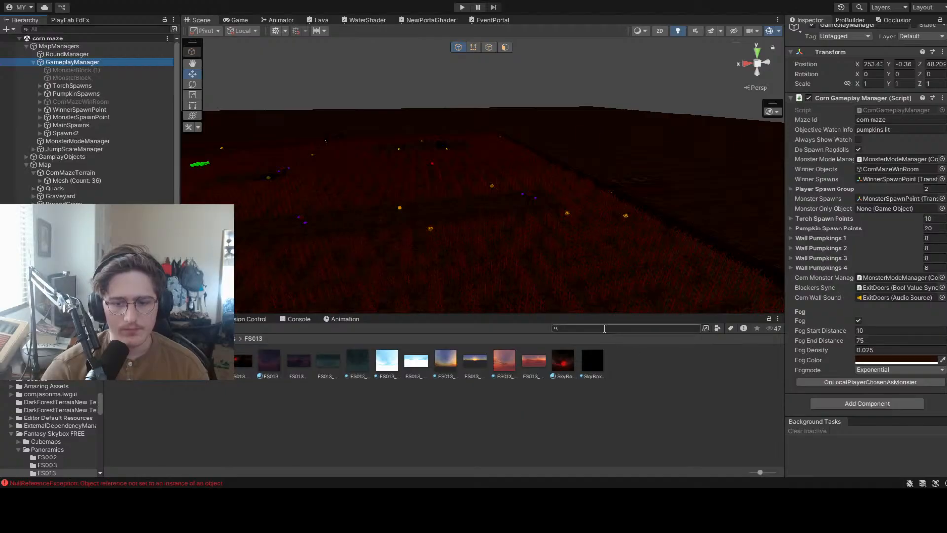
Try a red tint color on the SkyBoxCornmazeNight material and undo the tint change
{"action": "left_click", "coordinate": [569, 360]}
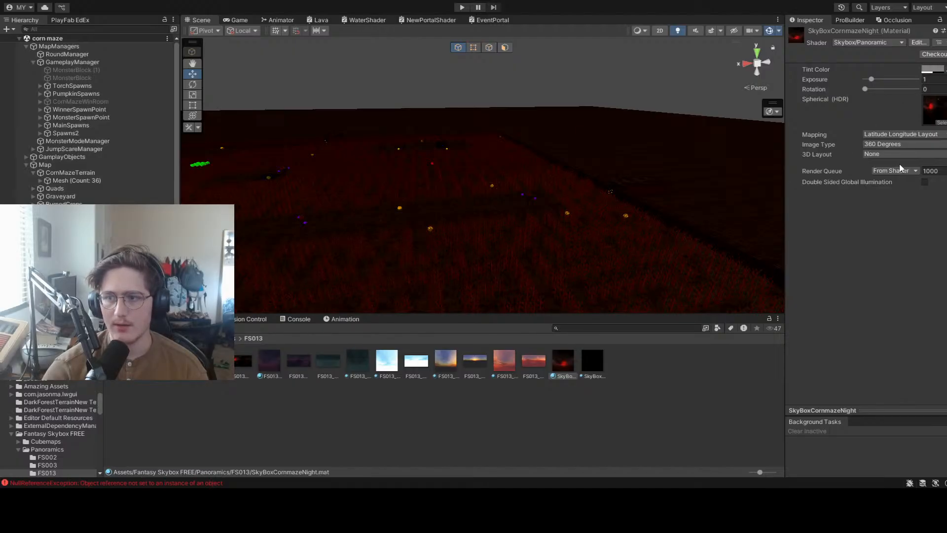
{"action": "left_click", "coordinate": [723, 413]}
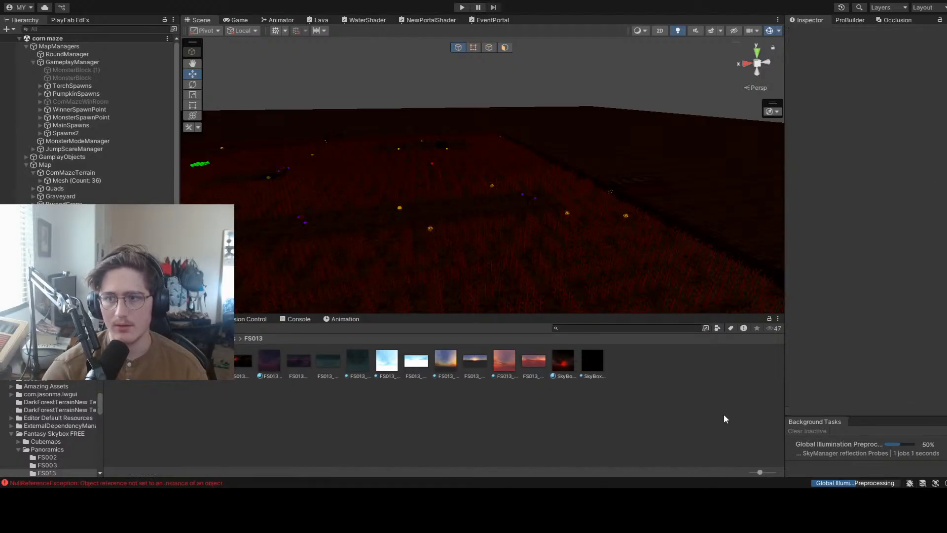
{"action": "left_click", "coordinate": [565, 366]}
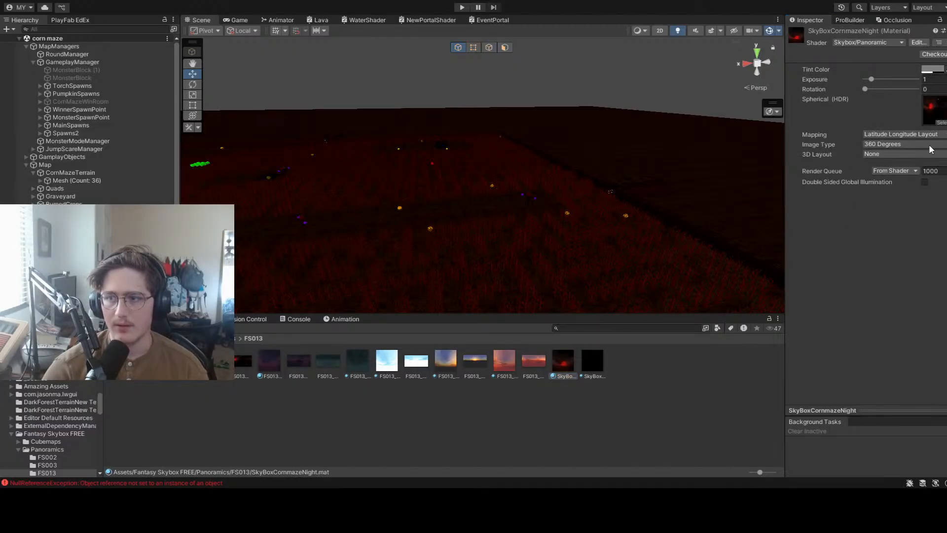
{"action": "left_click", "coordinate": [887, 154]}
{"action": "key", "text": "ctrl+z"}
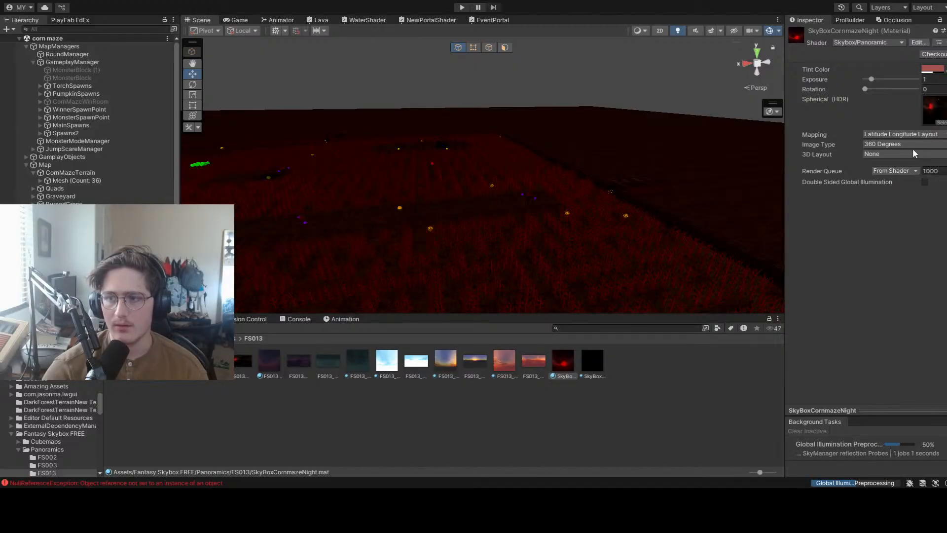
{"action": "key", "text": "ctrl+z"}
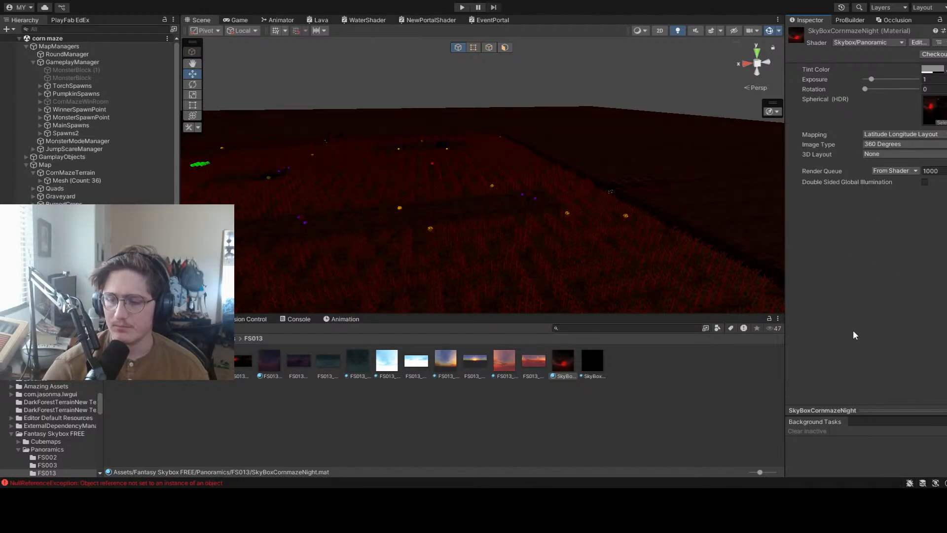
Lower the SkyBoxCornmazeNight material's exposure, trying 0 and 0.5 before setting it to 0.25
{"action": "left_click", "coordinate": [524, 426]}
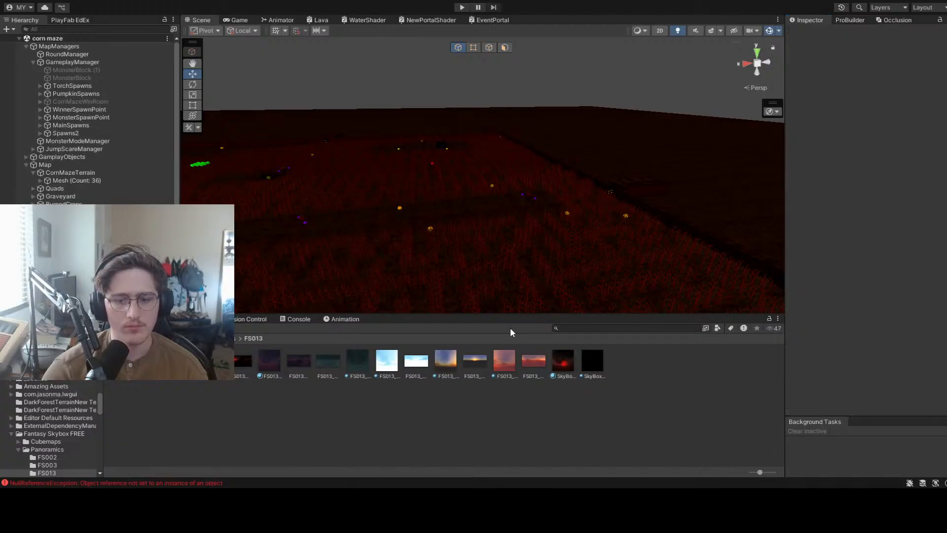
{"action": "right_click_drag", "start_coordinate": [576, 210], "coordinate": [481, 213]}
{"action": "left_click", "coordinate": [563, 361]}
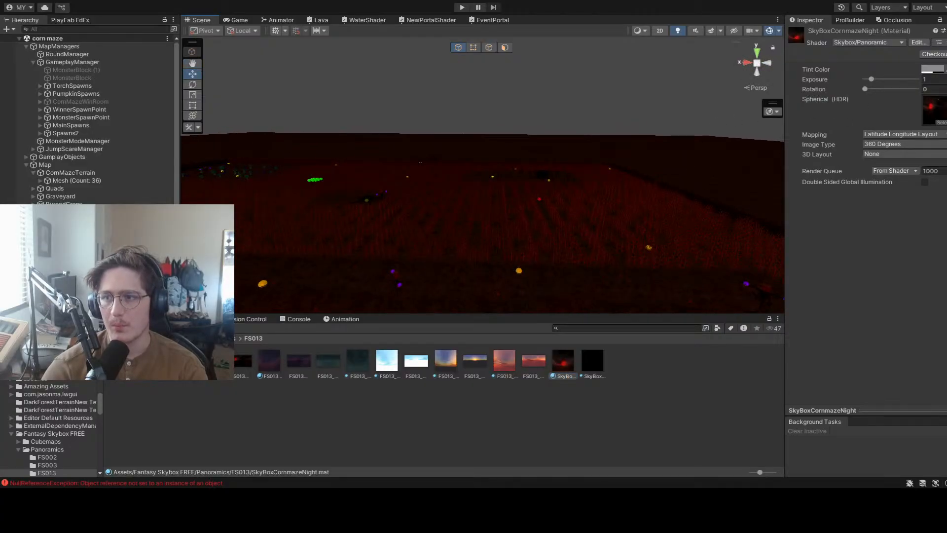
{"action": "left_click", "coordinate": [933, 79]}
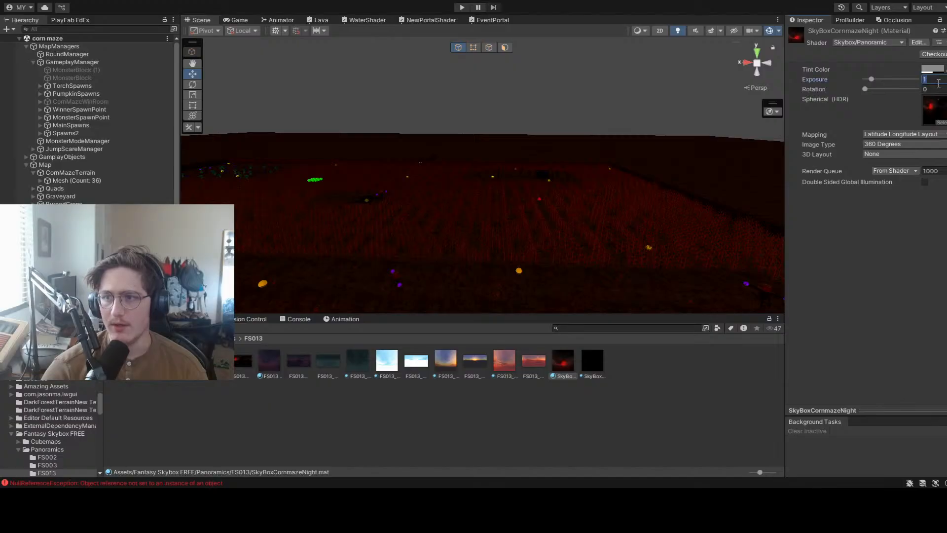
{"action": "left_click_drag", "start_coordinate": [871, 80], "coordinate": [863, 80]}
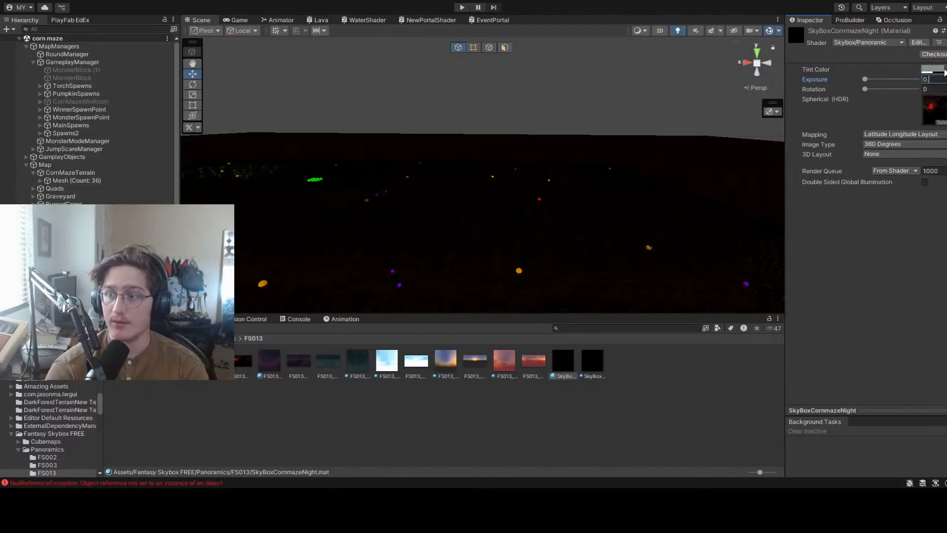
{"action": "type", "text": ".5"}
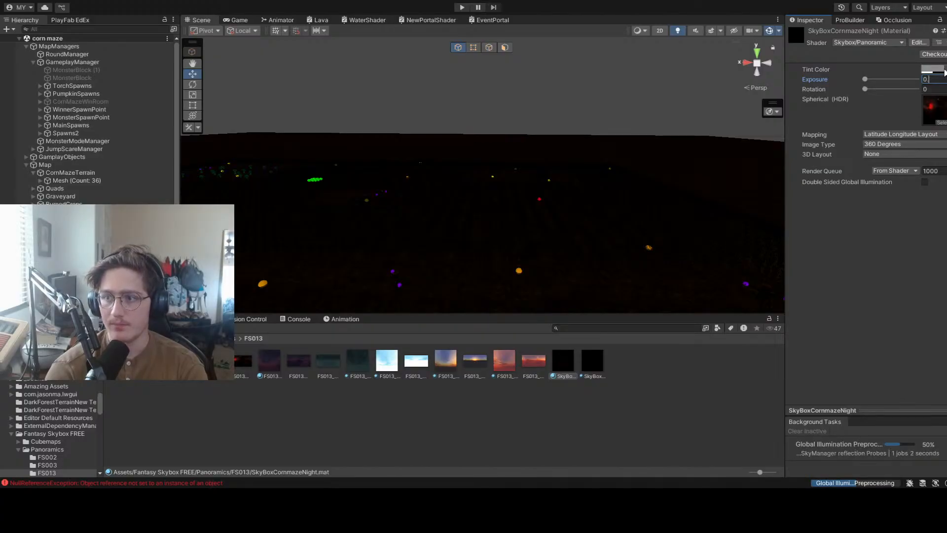
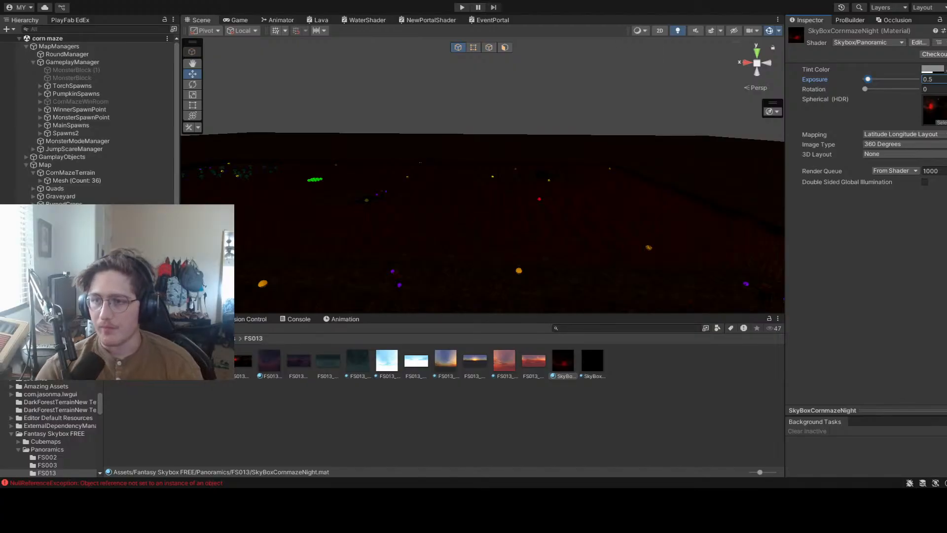
{"action": "type", "text": ".25"}
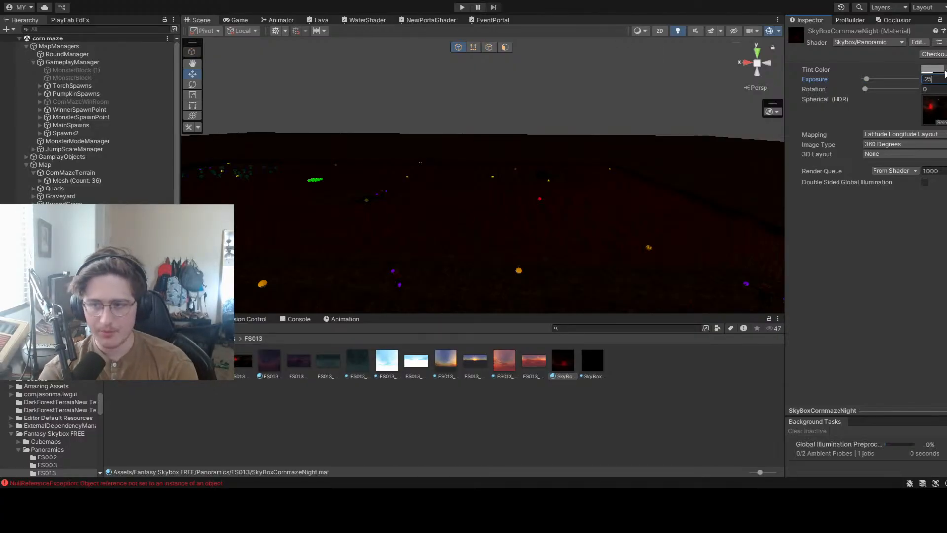
{"action": "key", "text": "Return"}
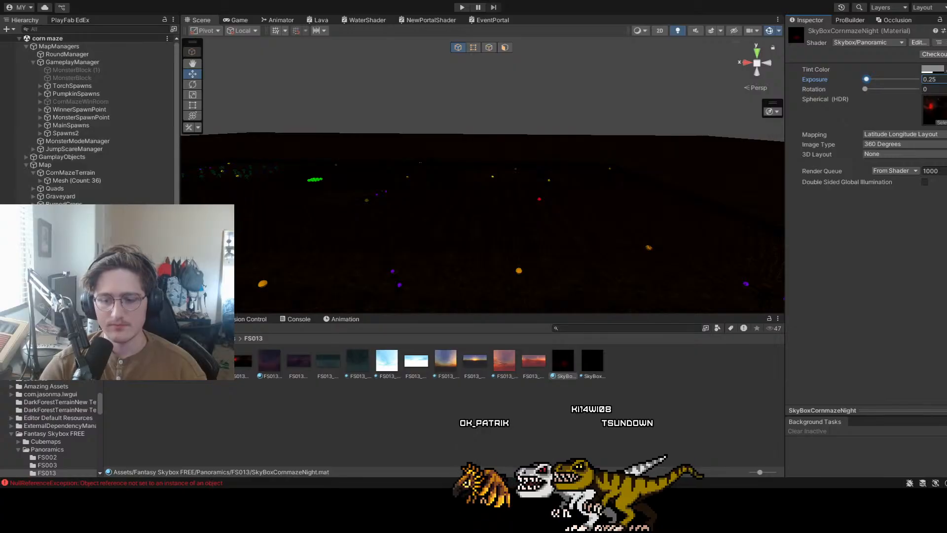
Add a camera aligned with the scene view over the corn field and preview its picture in the Game view
{"action": "right_click_drag", "start_coordinate": [481, 166], "coordinate": [488, 123]}
{"action": "left_click", "coordinate": [242, 18]}
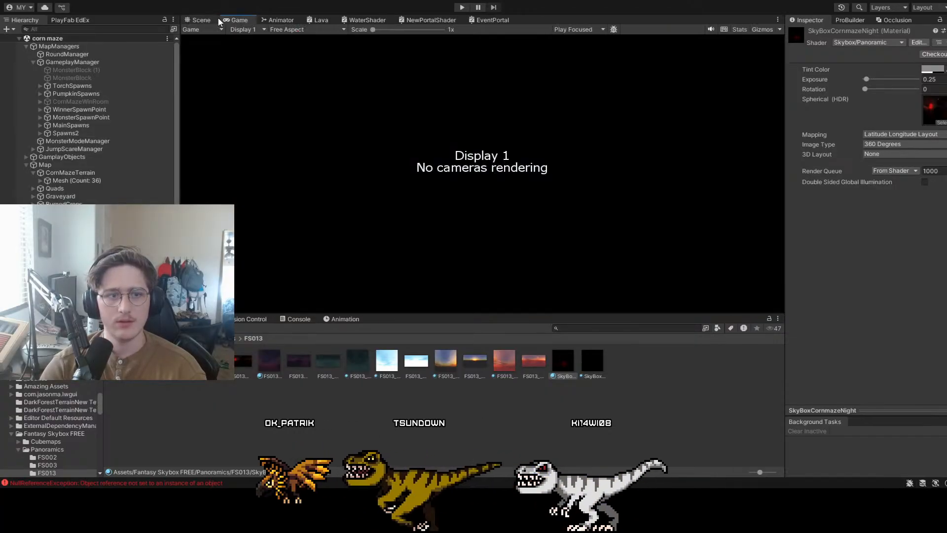
{"action": "left_click", "coordinate": [19, 38]}
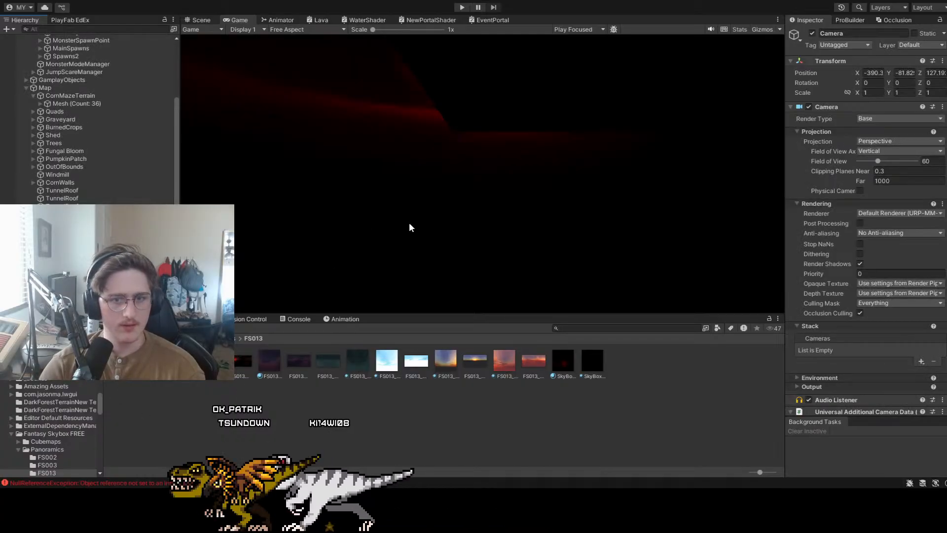
{"action": "left_click", "coordinate": [199, 20]}
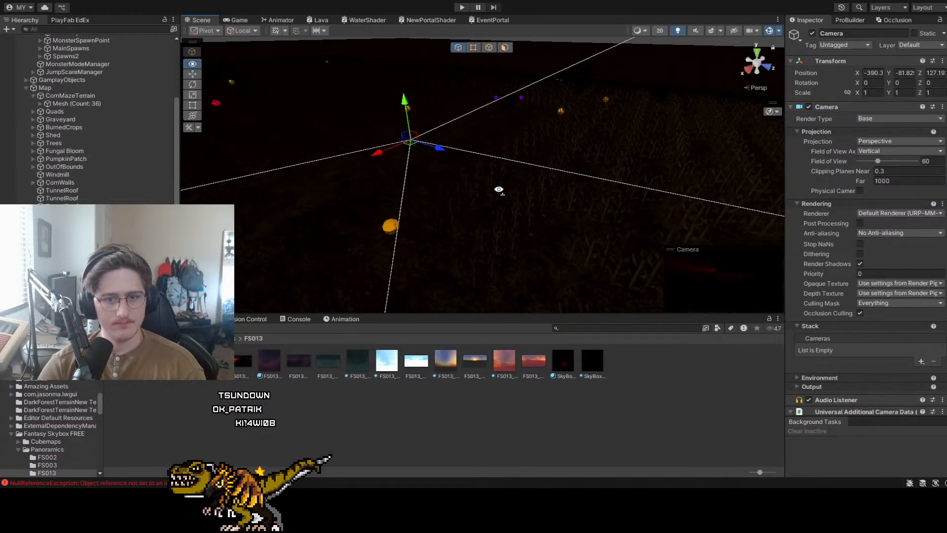
{"action": "left_click", "coordinate": [236, 20]}
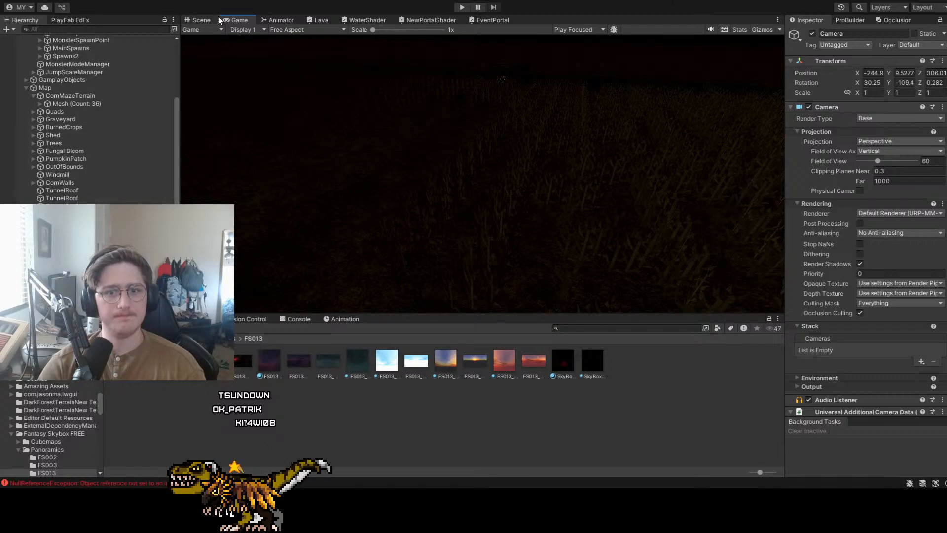
Realign the camera to new scene views along the corn field path, ending on the red moon and sky, checking each in the Game view
{"action": "left_click", "coordinate": [204, 20]}
{"action": "right_click_drag", "start_coordinate": [414, 126], "coordinate": [483, 94]}
{"action": "left_click", "coordinate": [236, 19]}
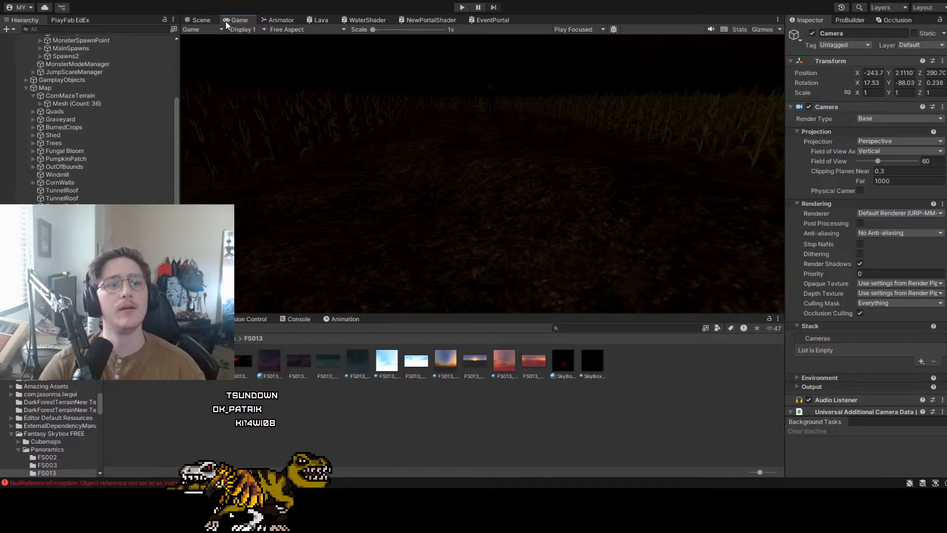
{"action": "left_click", "coordinate": [201, 20]}
{"action": "left_click", "coordinate": [239, 20]}
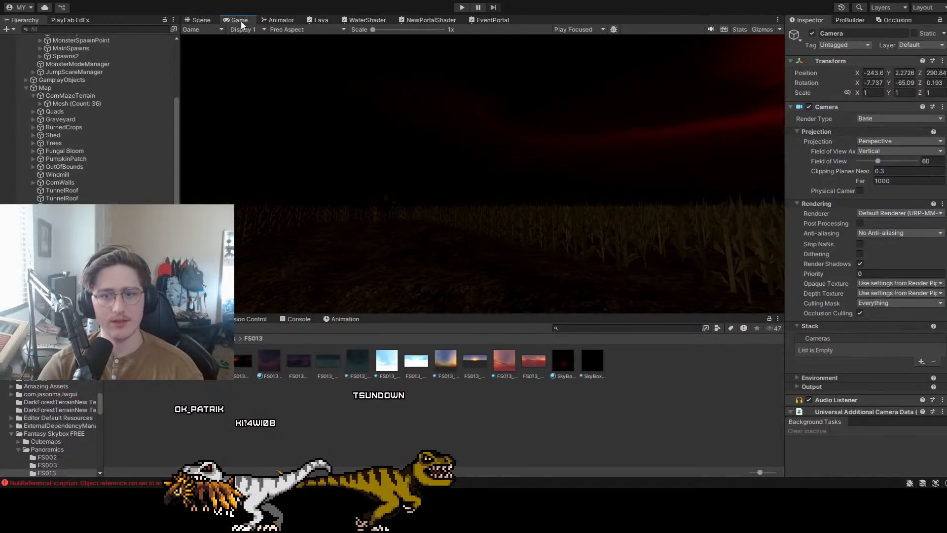
{"action": "left_click", "coordinate": [208, 20]}
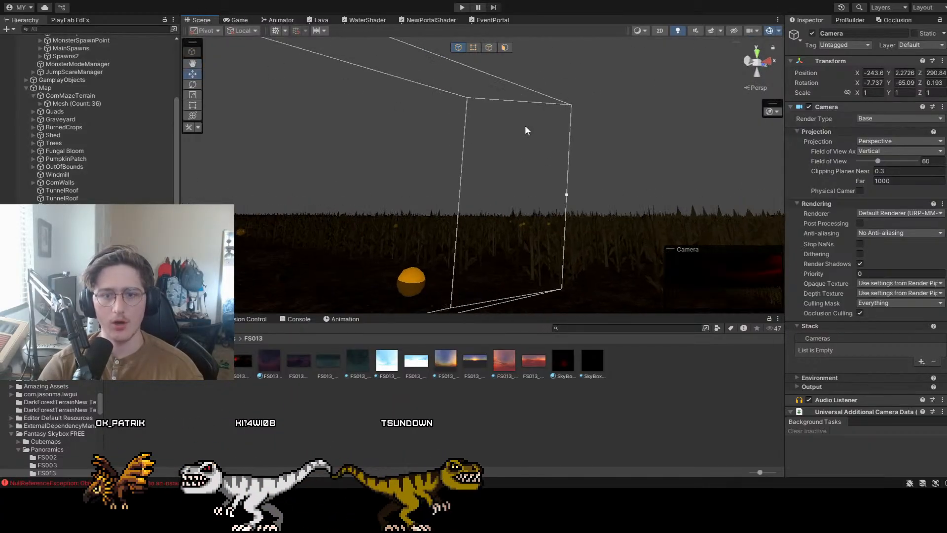
{"action": "left_click", "coordinate": [237, 20]}
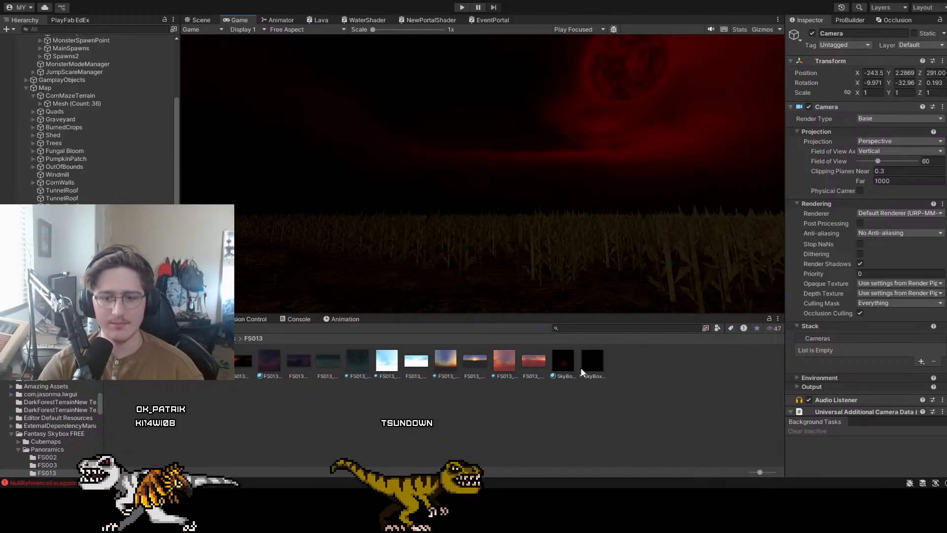
Try exposure values of 0.5, 1 and 0.75 on the SkyBoxCornmazeNight material, ending at 0.5
{"action": "left_click", "coordinate": [566, 359]}
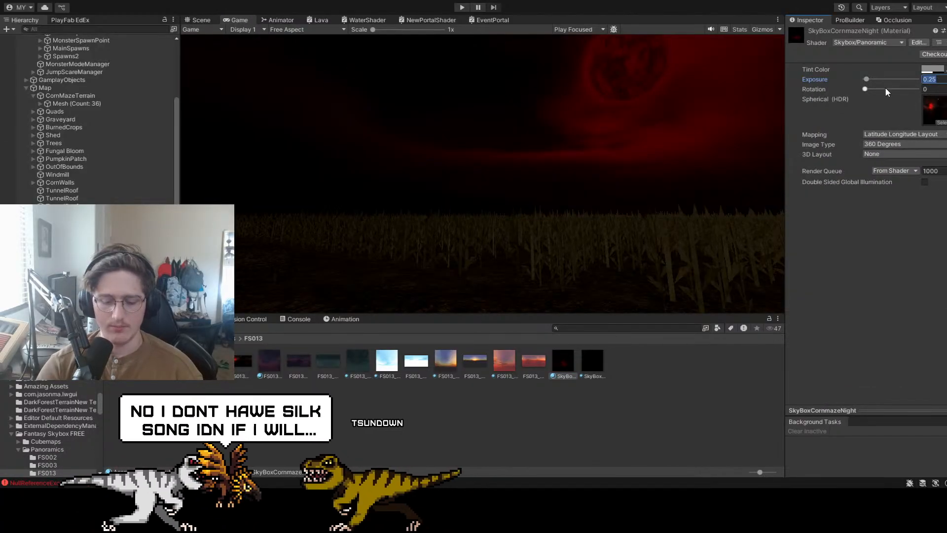
{"action": "type", "text": "0.5"}
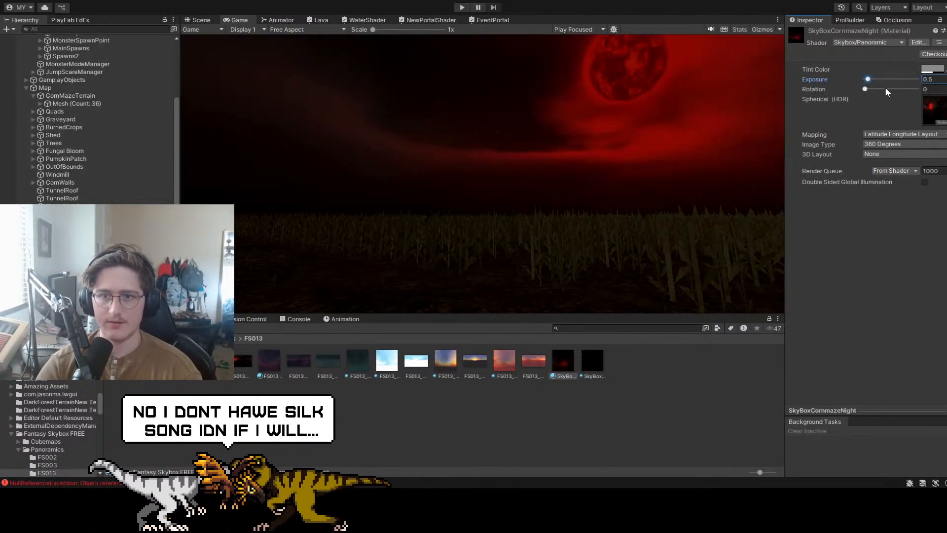
{"action": "double_click", "coordinate": [928, 82]}
{"action": "type", "text": "1"}
{"action": "left_click", "coordinate": [878, 283]}
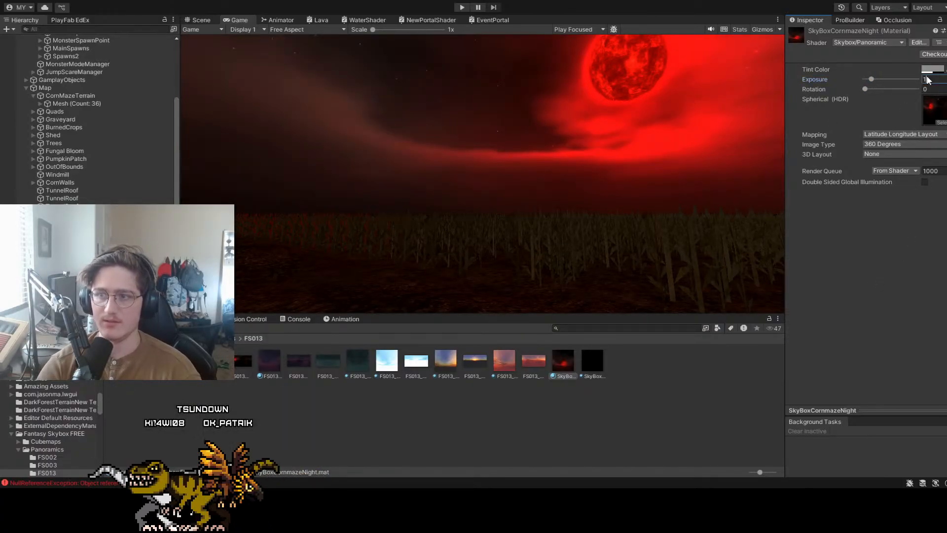
{"action": "type", "text": "0.75"}
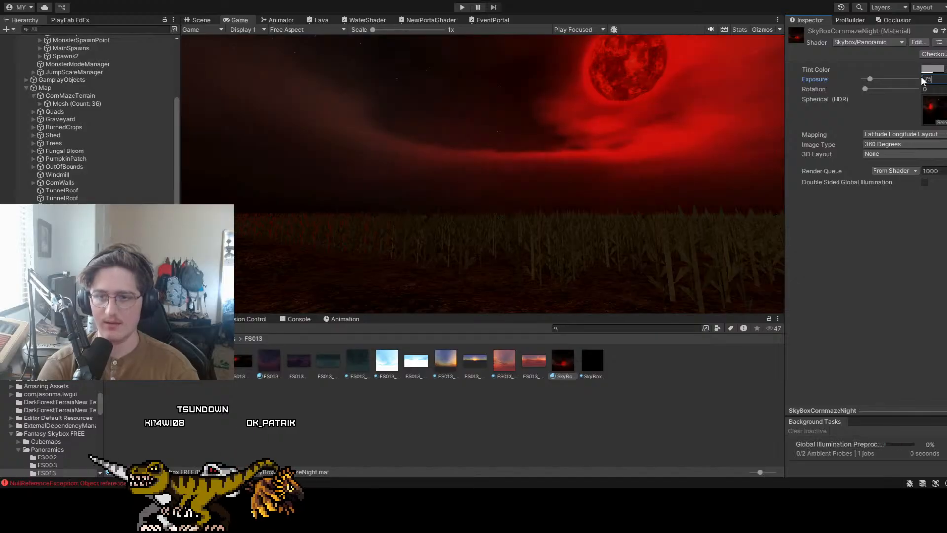
{"action": "key", "text": "Return"}
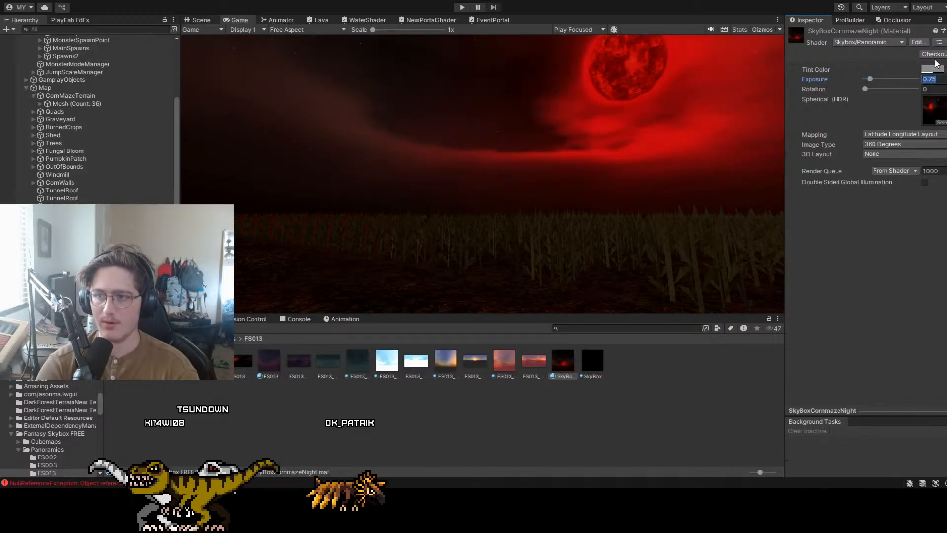
{"action": "type", "text": "0.5"}
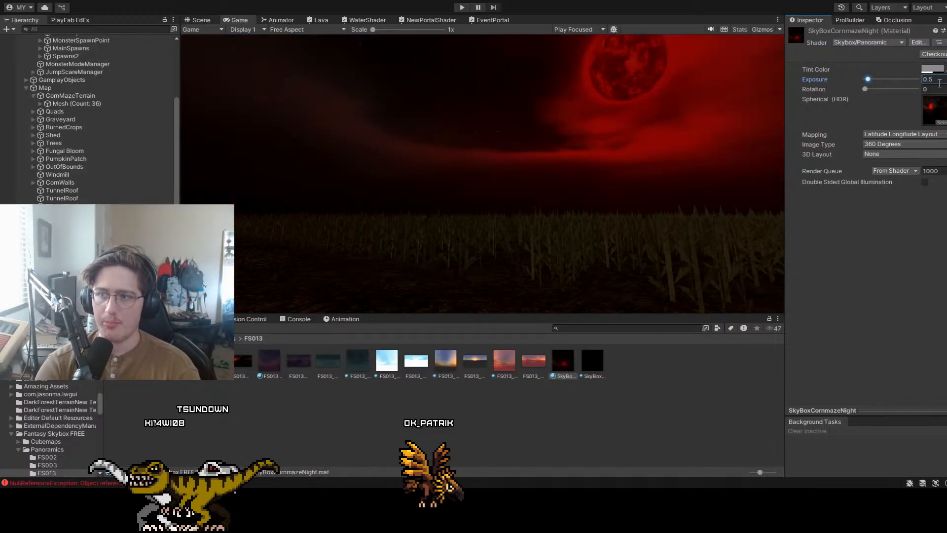
Try a rotation of 3 on the SkyBoxCornmazeNight material and set it back to 0
{"action": "left_click", "coordinate": [933, 89]}
{"action": "type", "text": "3"}
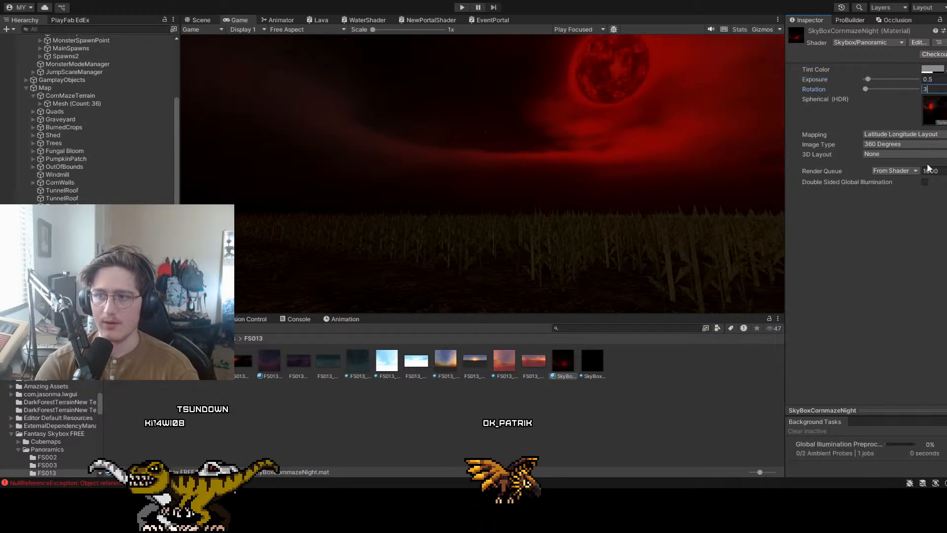
{"action": "key", "text": "Return"}
{"action": "type", "text": "0"}
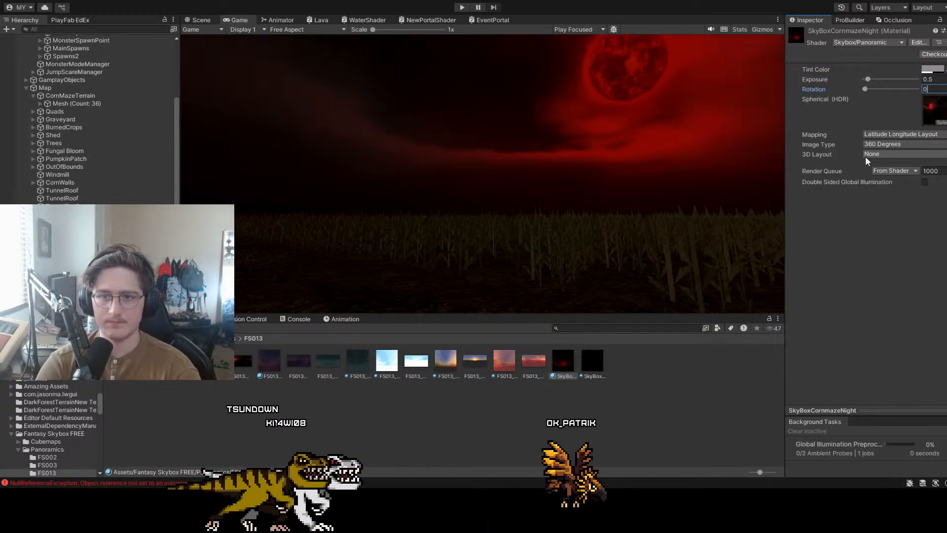
{"action": "left_click", "coordinate": [905, 265]}
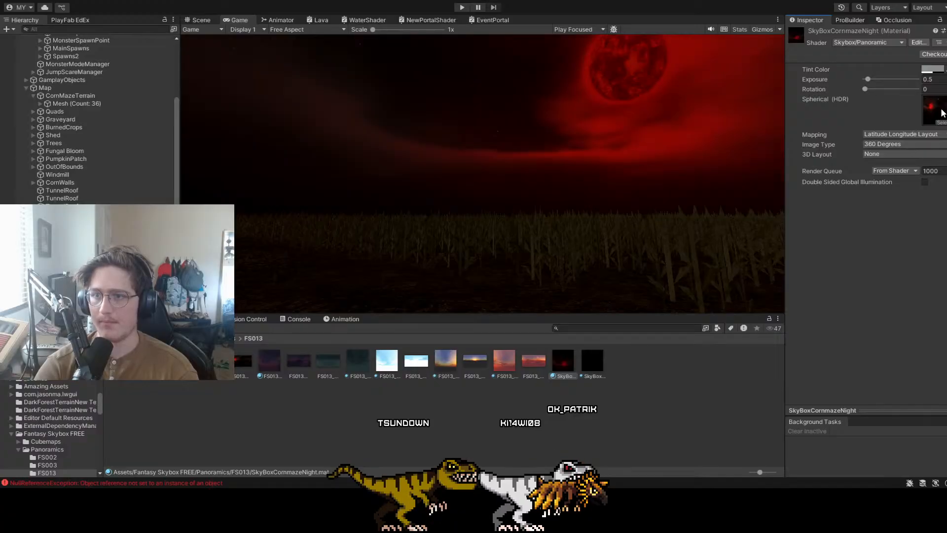
Try a white tint color and an exposure of 1 on the skybox material, and undo the tint change
{"action": "left_click", "coordinate": [929, 79]}
{"action": "left_click", "coordinate": [931, 69]}
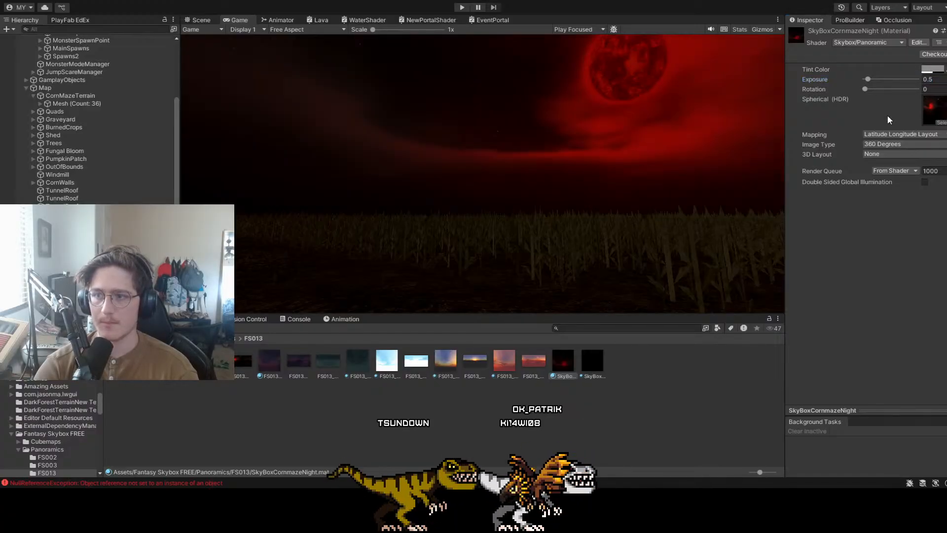
{"action": "left_click_drag", "start_coordinate": [856, 99], "coordinate": [818, 70]}
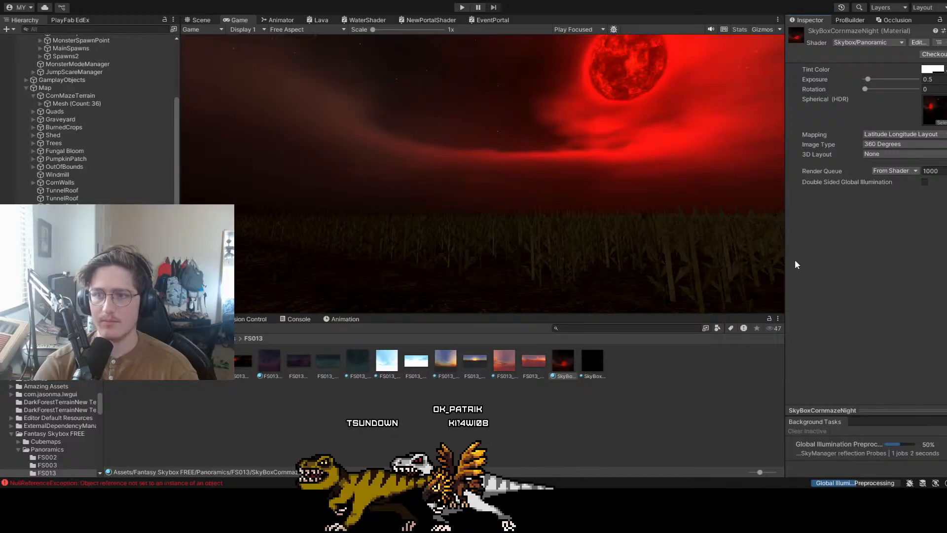
{"action": "left_click", "coordinate": [932, 80]}
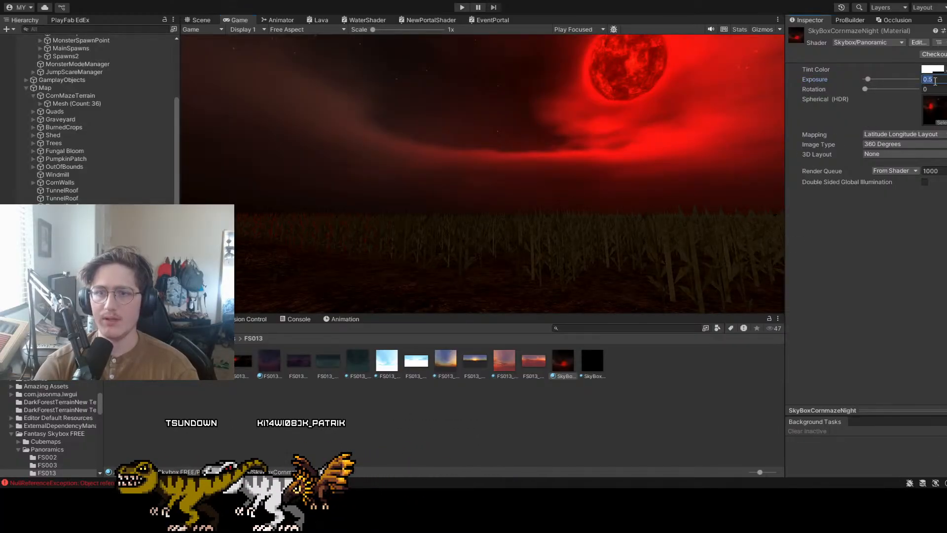
{"action": "type", "text": "1"}
{"action": "key", "text": "Return"}
{"action": "key", "text": "ctrl+z"}
{"action": "key", "text": "ctrl+z"}
{"action": "key", "text": "ctrl+z"}
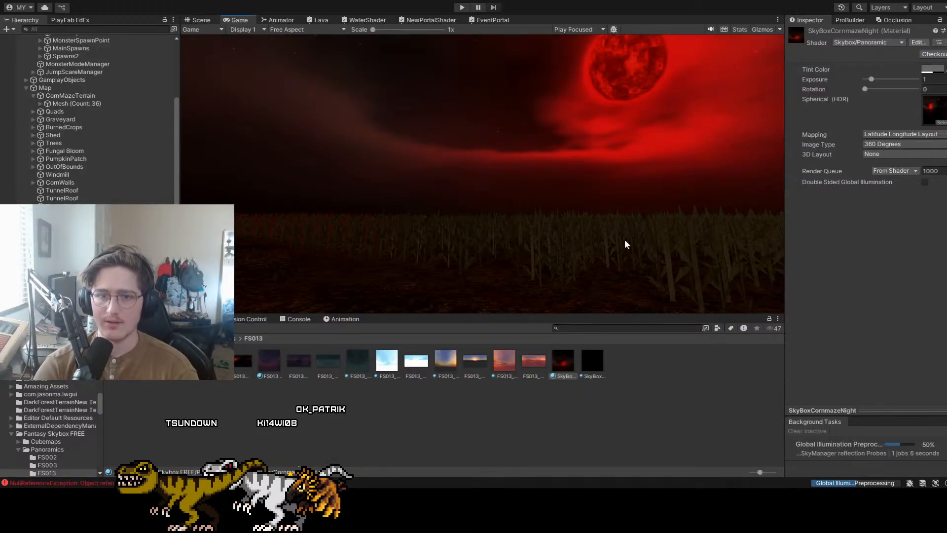
Compare the corn field in the Scene and Game views and set the skybox material's exposure to 0.75
{"action": "left_click", "coordinate": [202, 20]}
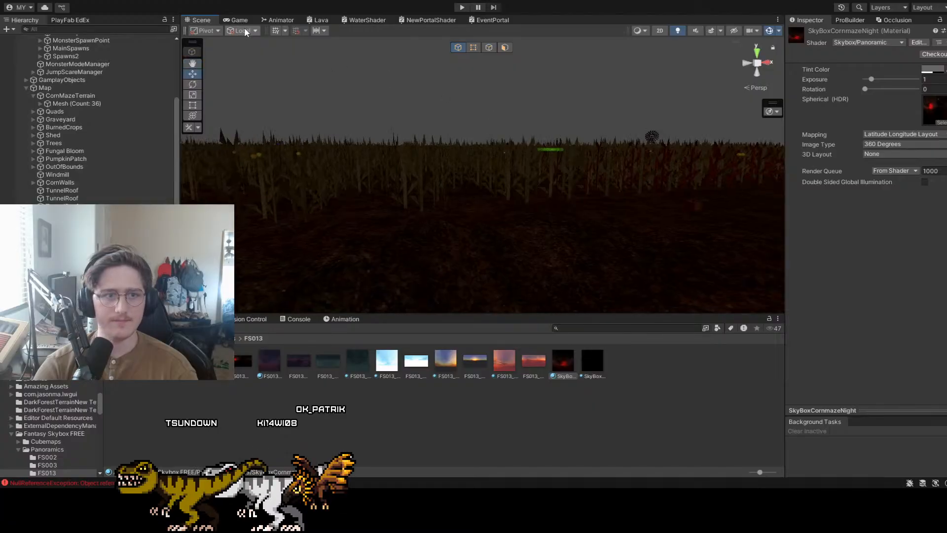
{"action": "left_click", "coordinate": [238, 19]}
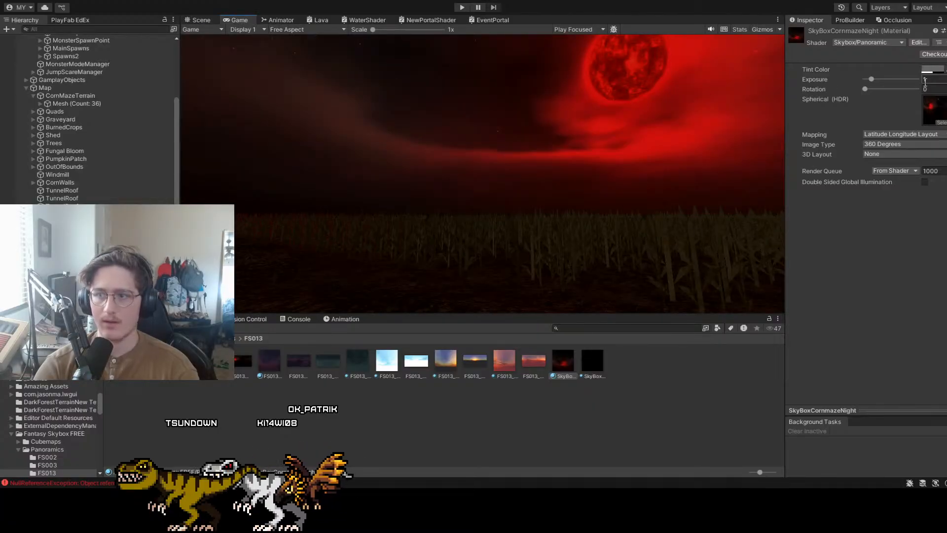
{"action": "type", "text": "0.75"}
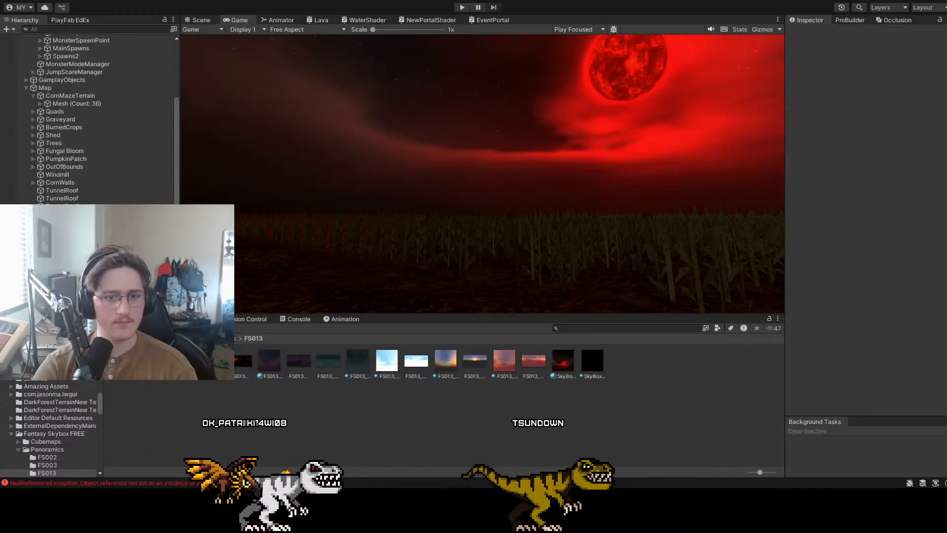
Check the red light on the corn from the Scene and Game views and review the SkyBoxCornmazeNight material settings
{"action": "left_click", "coordinate": [555, 362]}
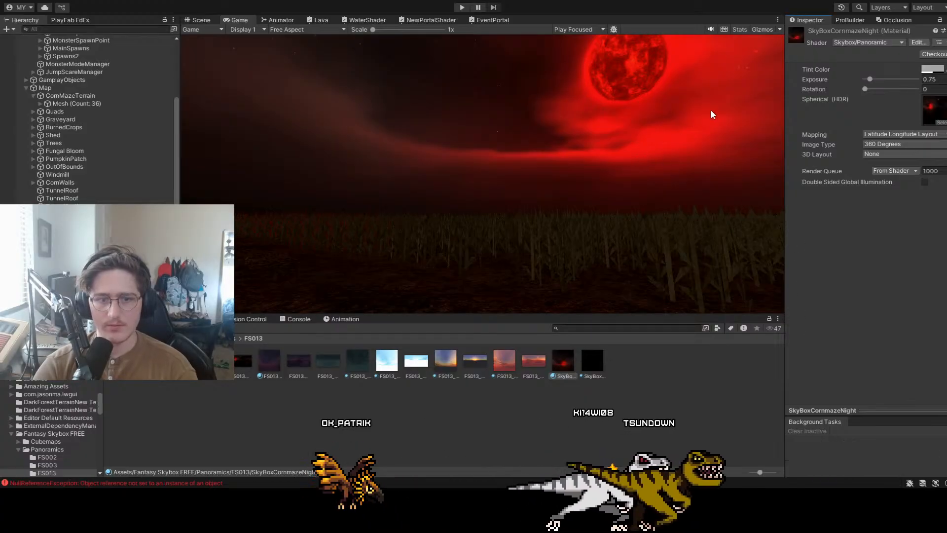
{"action": "left_click", "coordinate": [633, 459]}
{"action": "left_click", "coordinate": [199, 20]}
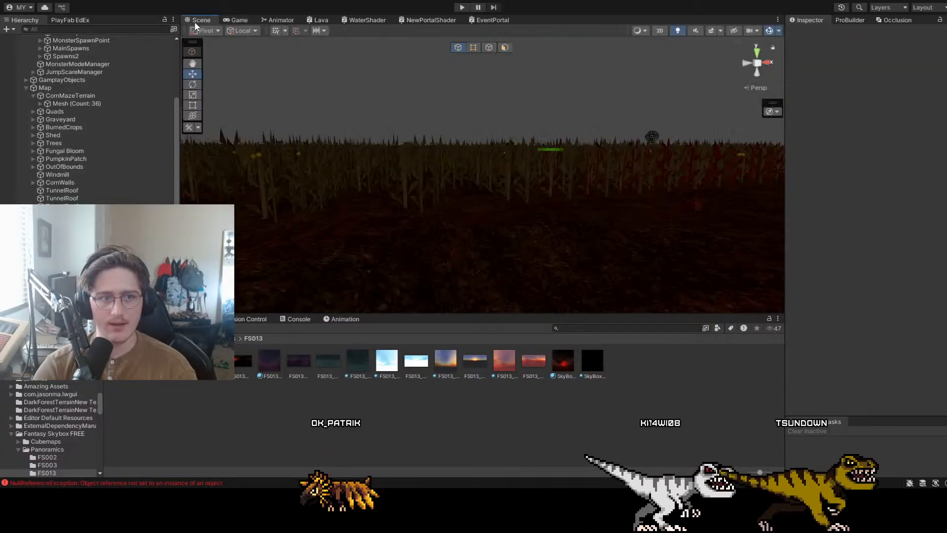
{"action": "right_click_drag", "start_coordinate": [424, 129], "coordinate": [641, 214]}
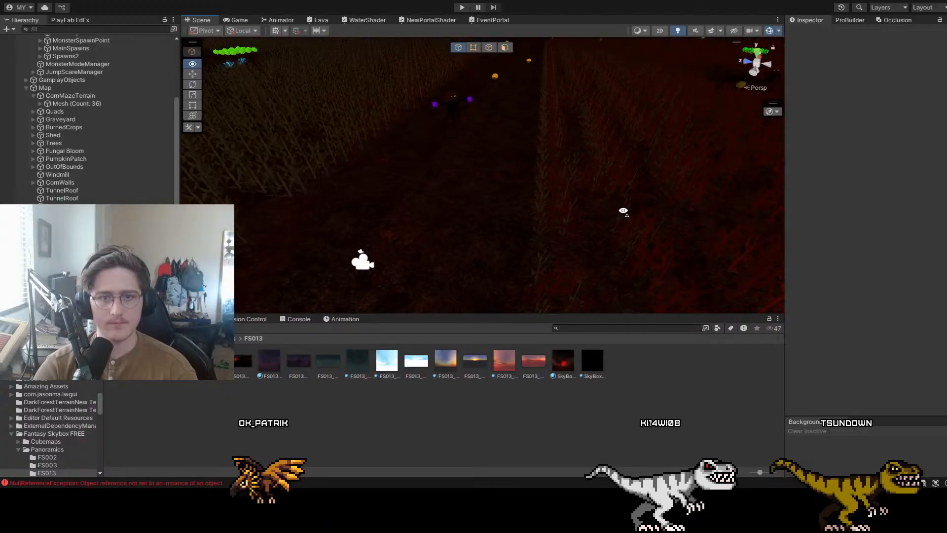
{"action": "left_click", "coordinate": [241, 22]}
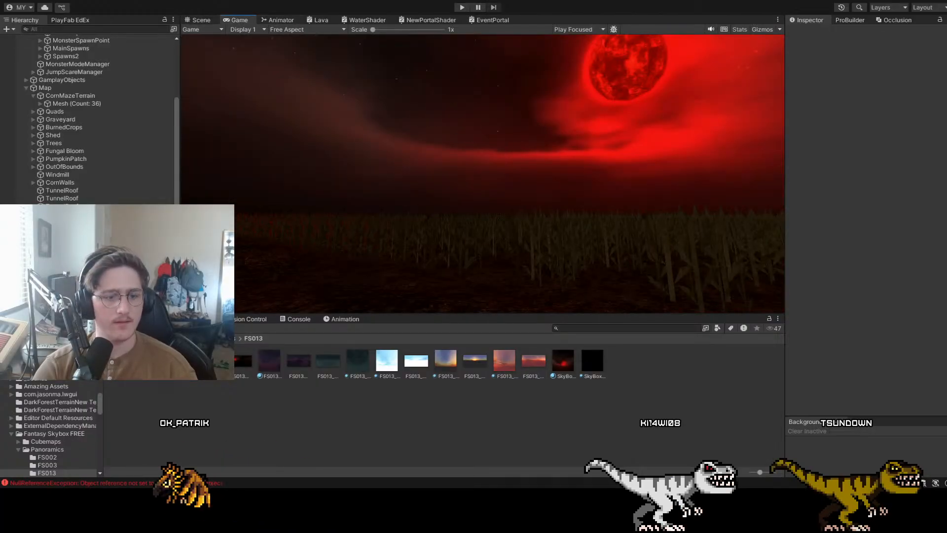
{"action": "left_click", "coordinate": [561, 363]}
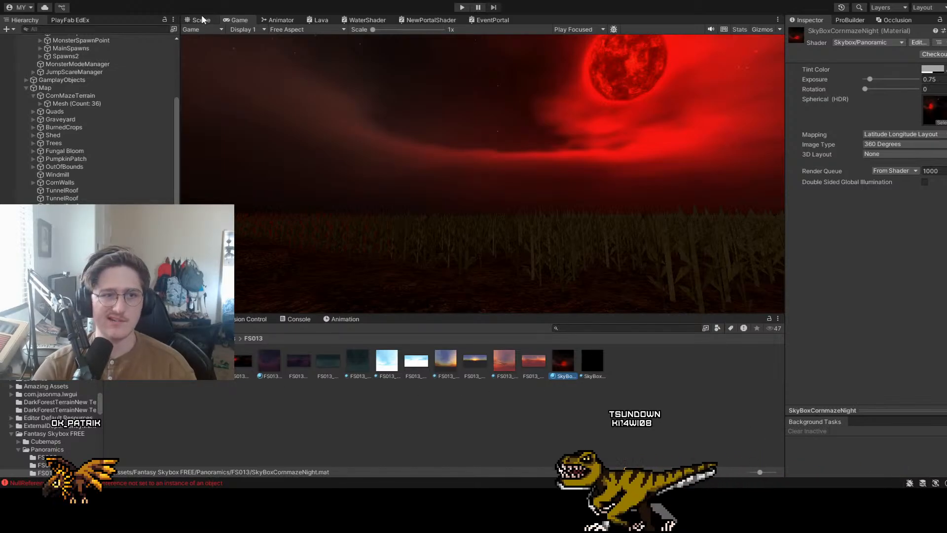
Collapse the corn maze scene in the hierarchy and save it
{"action": "scroll", "coordinate": [66, 122], "scroll_direction": "up", "scroll_amount": 3}
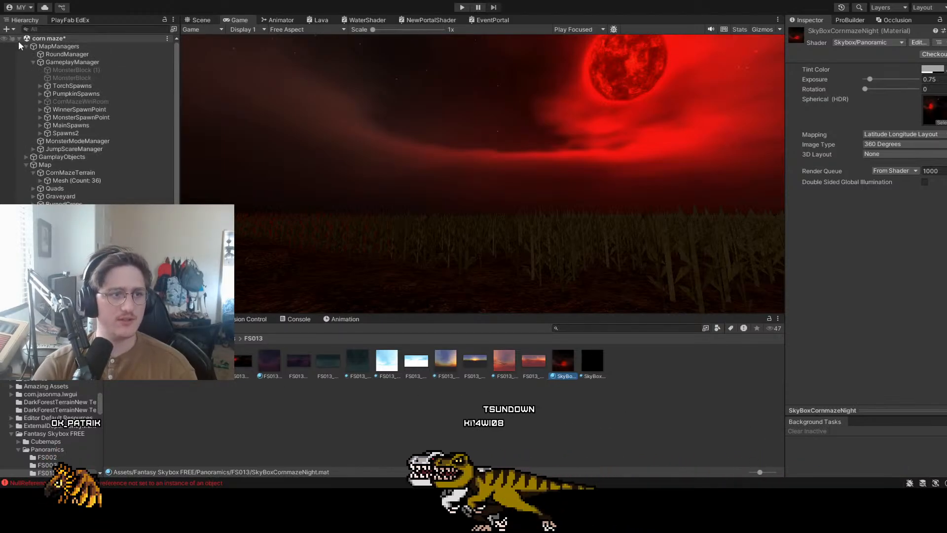
{"action": "left_click", "coordinate": [19, 40]}
{"action": "left_click", "coordinate": [158, 164]}
{"action": "key", "text": "ctrl+s"}
Search the project assets for "monsters" and select the matching scene asset
{"action": "left_click", "coordinate": [619, 329]}
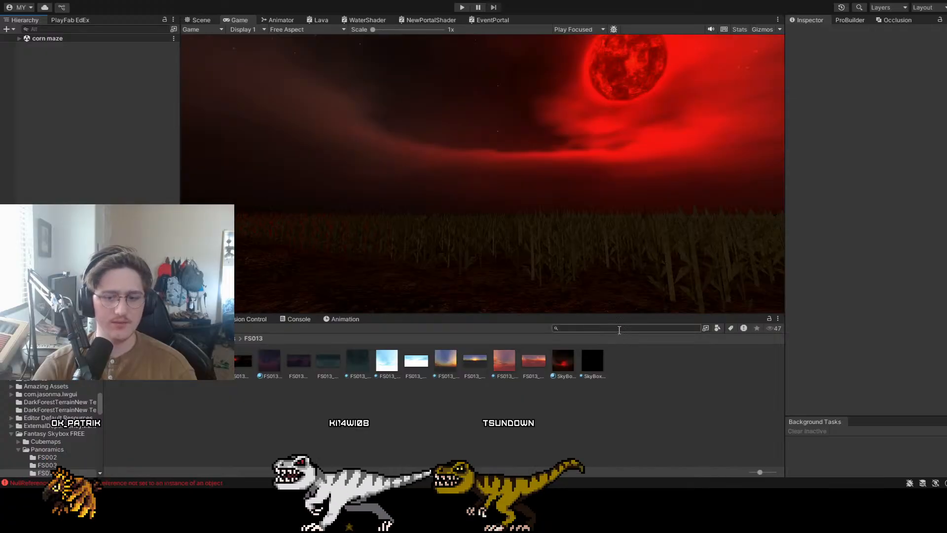
{"action": "type", "text": "monsters"}
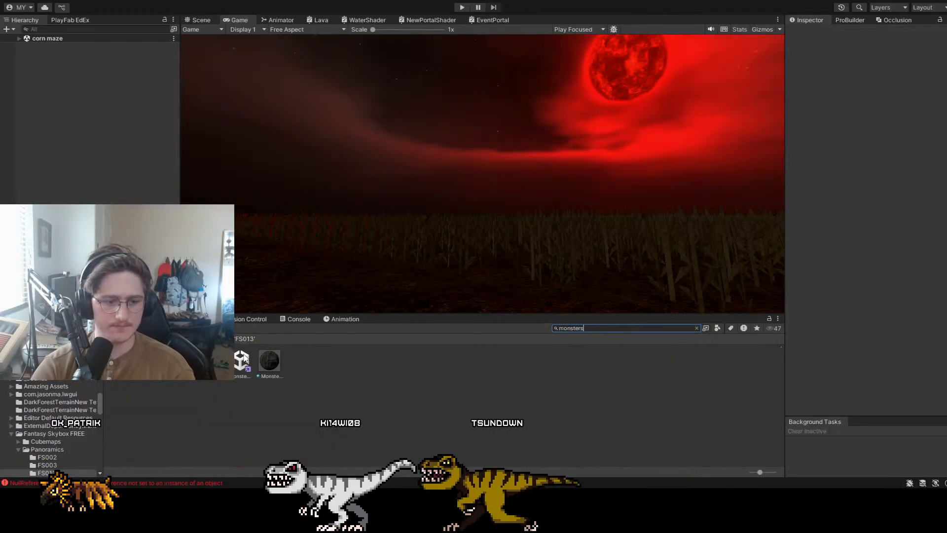
{"action": "left_click", "coordinate": [242, 361]}
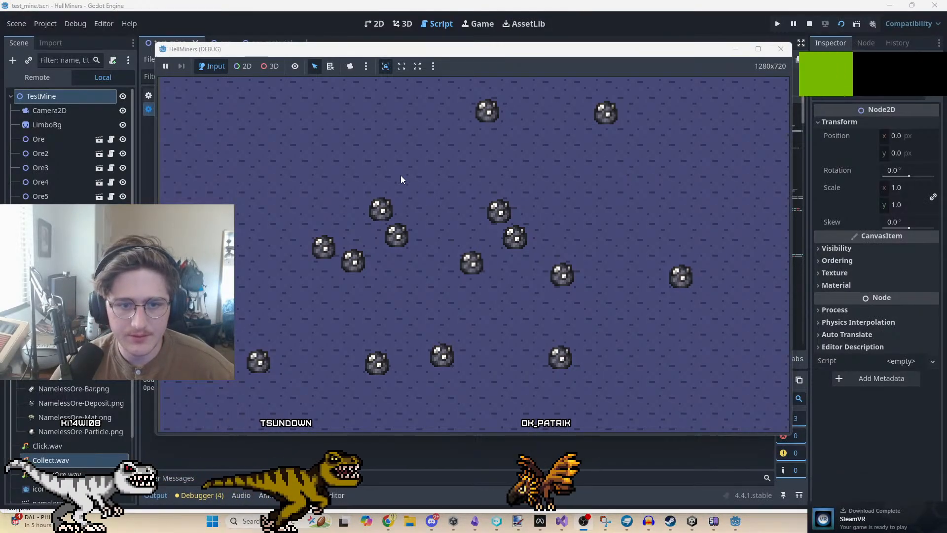
Switch to the running HellMiners debug game in Godot and break several ore deposits to test the particle and collection effects
{"action": "left_click", "coordinate": [384, 213]}
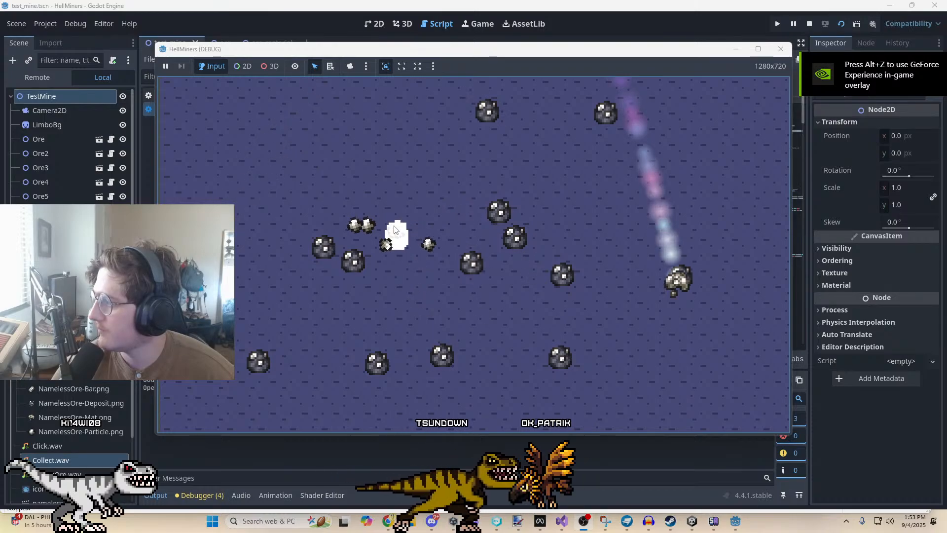
{"action": "left_click", "coordinate": [466, 264]}
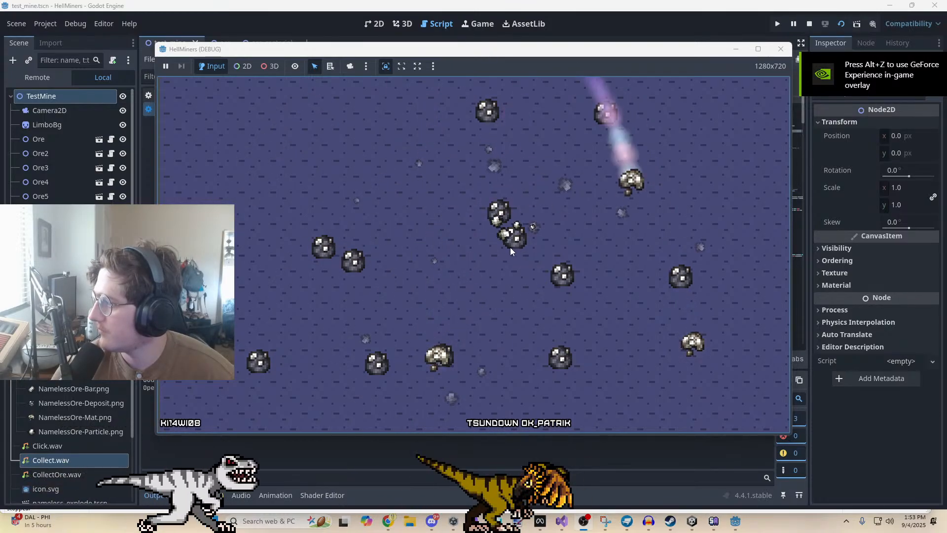
{"action": "left_click", "coordinate": [510, 247]}
{"action": "left_click", "coordinate": [439, 355]}
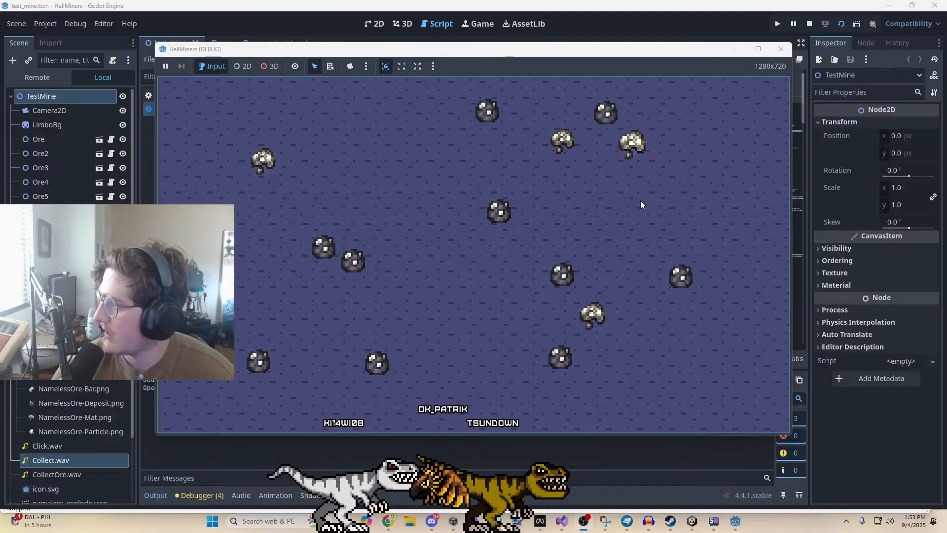
{"action": "left_click", "coordinate": [325, 249]}
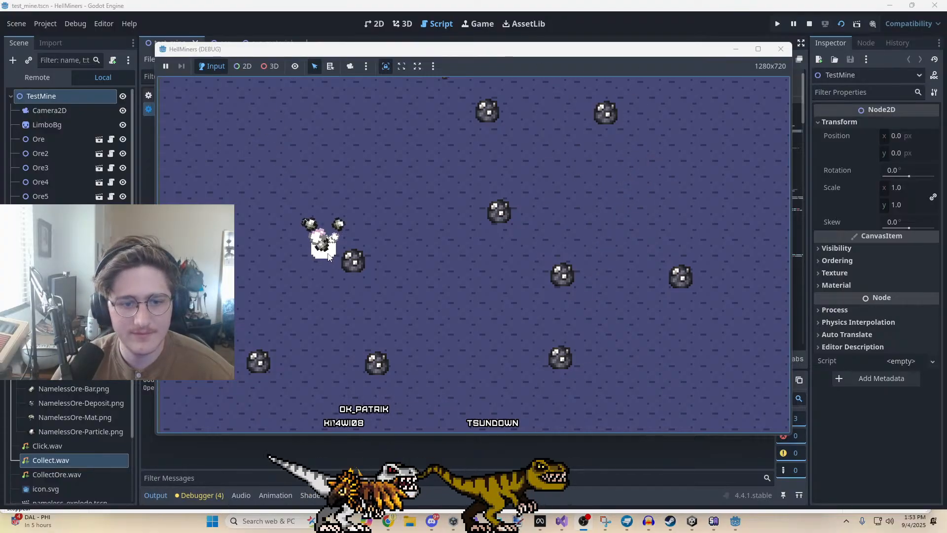
{"action": "left_click", "coordinate": [353, 261]}
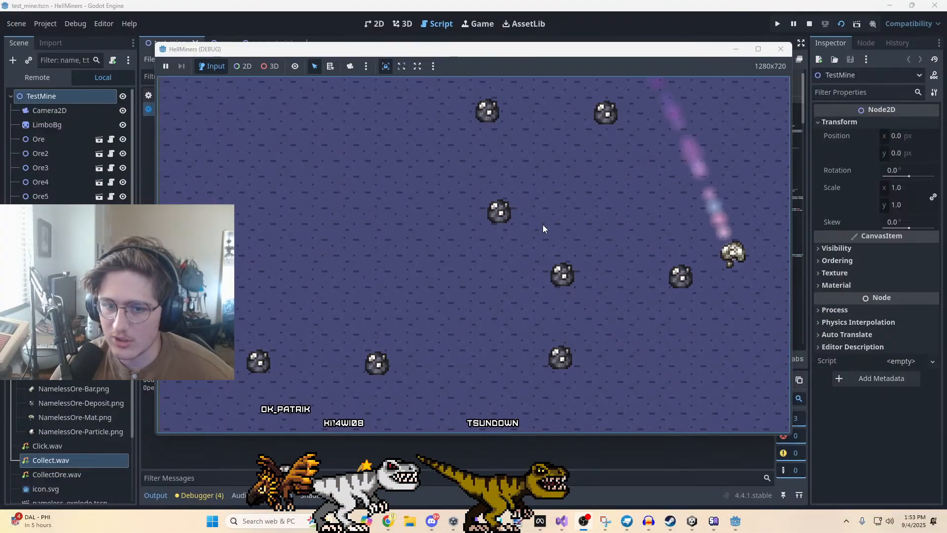
{"action": "left_click", "coordinate": [501, 216]}
{"action": "left_click", "coordinate": [571, 279]}
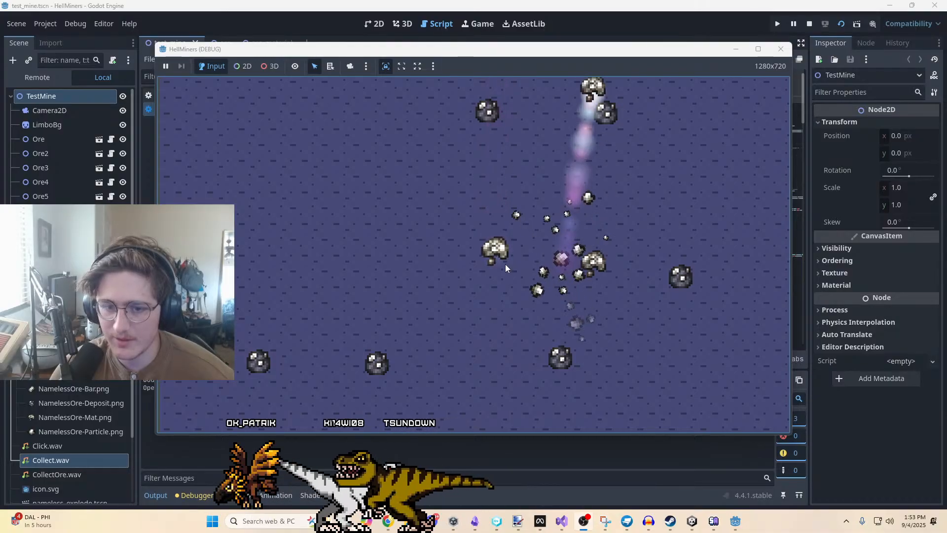
Break the remaining ore deposits in the HellMiners test mine and close the debug game window
{"action": "left_click", "coordinate": [568, 359]}
{"action": "left_click", "coordinate": [687, 277]}
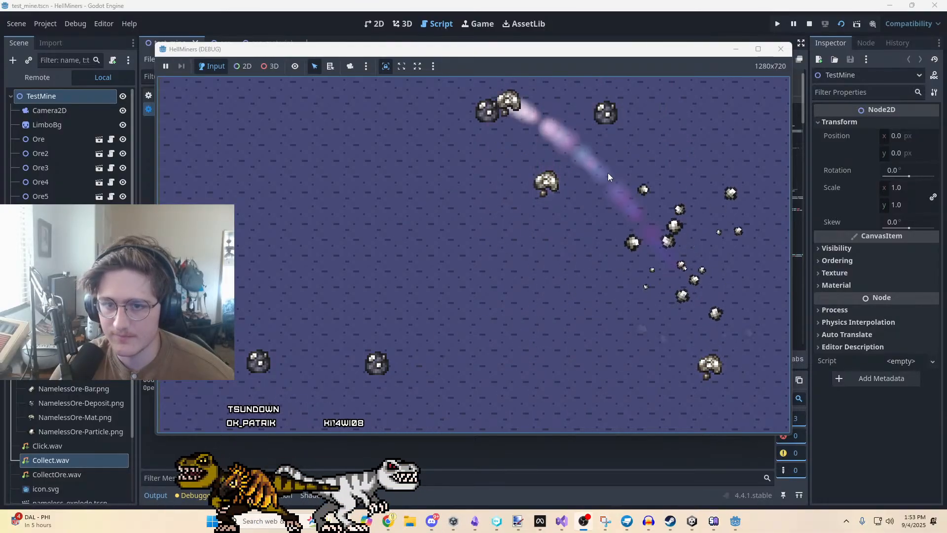
{"action": "left_click", "coordinate": [605, 112]}
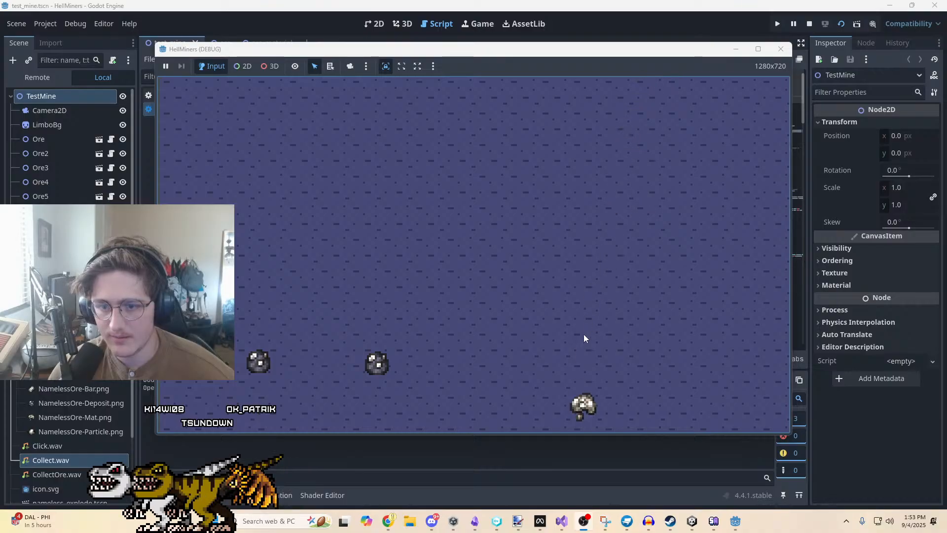
{"action": "left_click", "coordinate": [381, 364]}
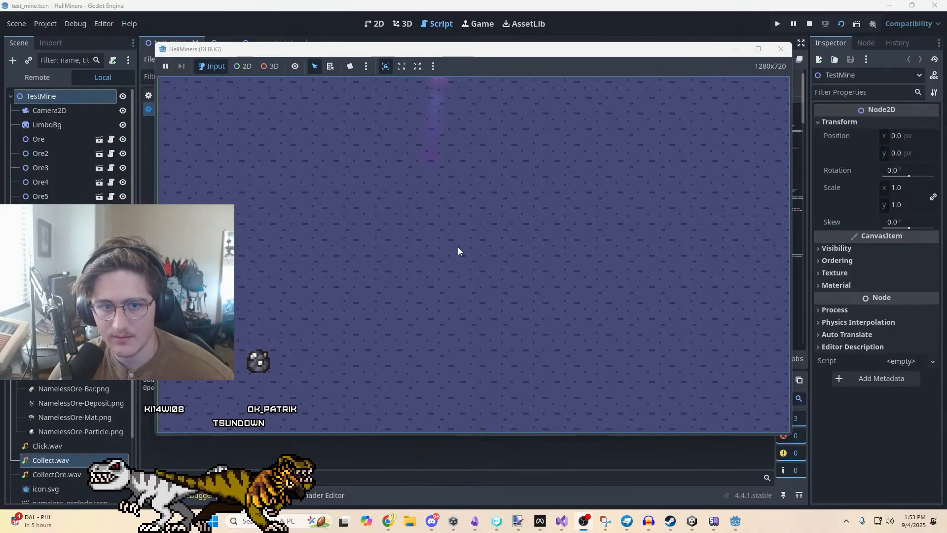
{"action": "left_click", "coordinate": [264, 365]}
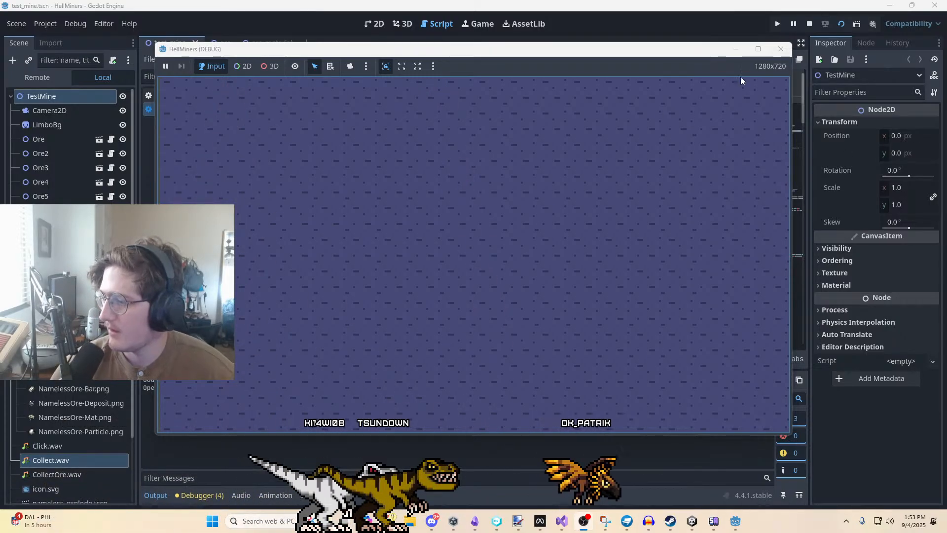
{"action": "left_click", "coordinate": [784, 55]}
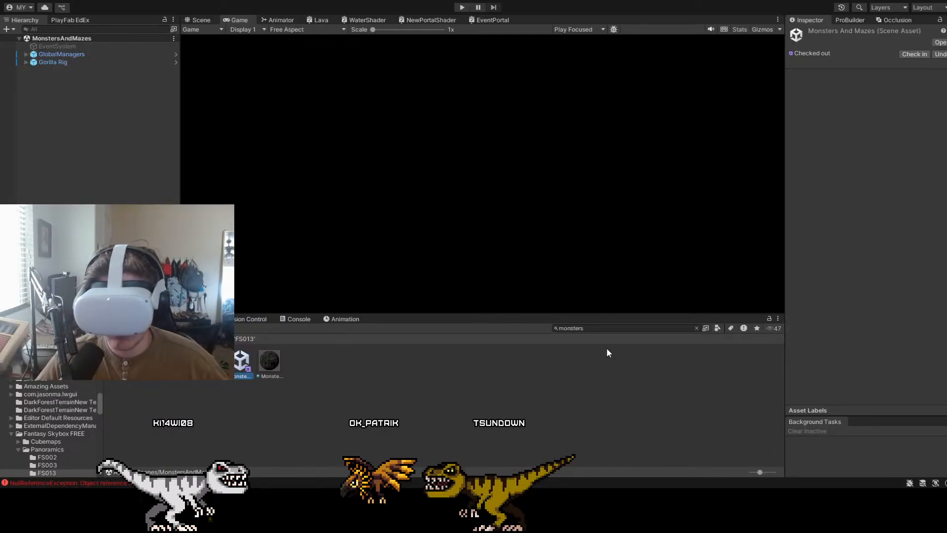
Switch to Unity, run the MonstersAndMazes scene in Play mode, and delete the Camera object from the loaded corn maze scene
{"action": "left_click", "coordinate": [462, 8]}
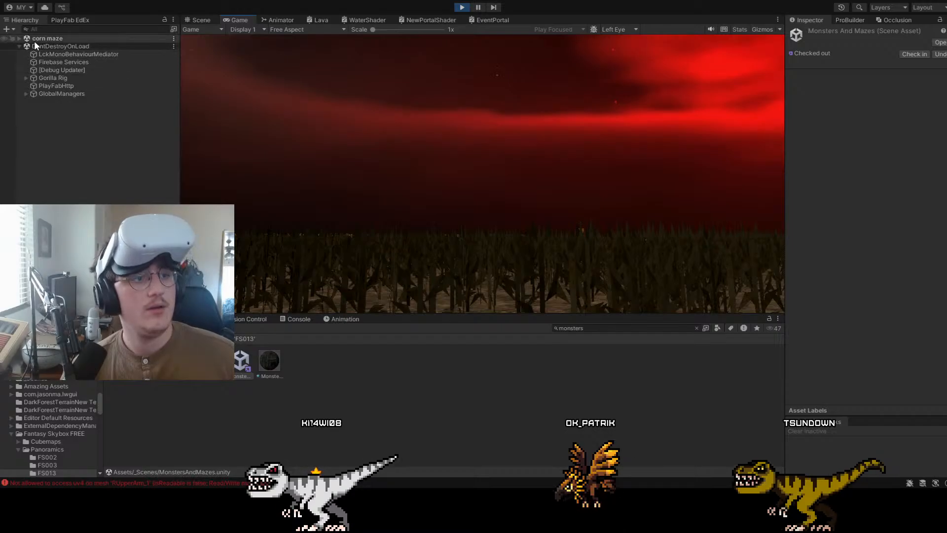
{"action": "left_click", "coordinate": [19, 38]}
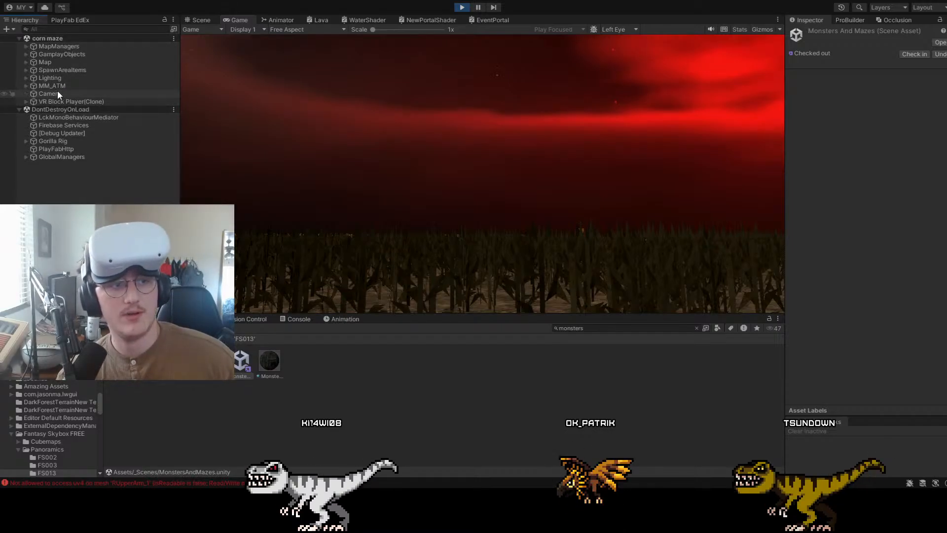
{"action": "left_click", "coordinate": [54, 93]}
{"action": "key", "text": "Delete"}
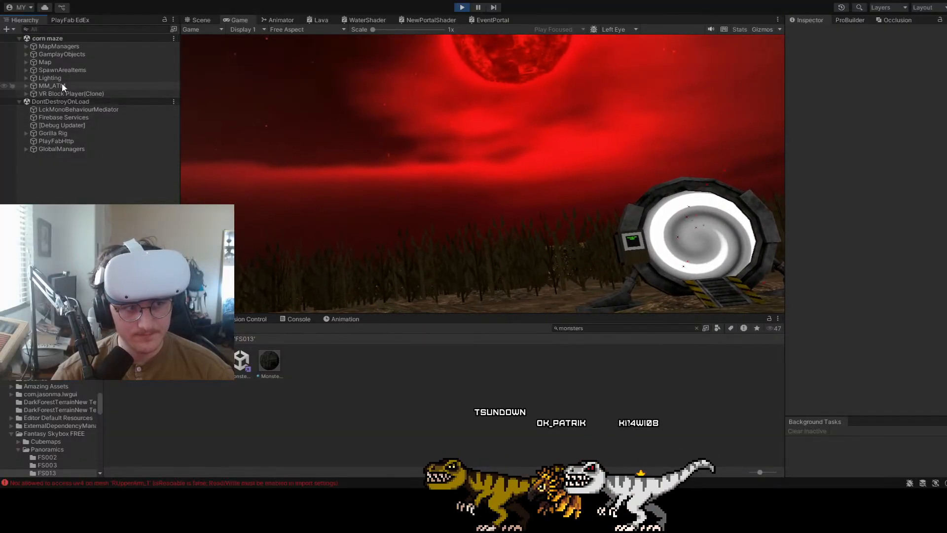
Clear the project asset search and select the SkyBoxCornmazeNight material in the FS013 folder
{"action": "left_click", "coordinate": [581, 328]}
{"action": "key", "text": "BackSpace"}
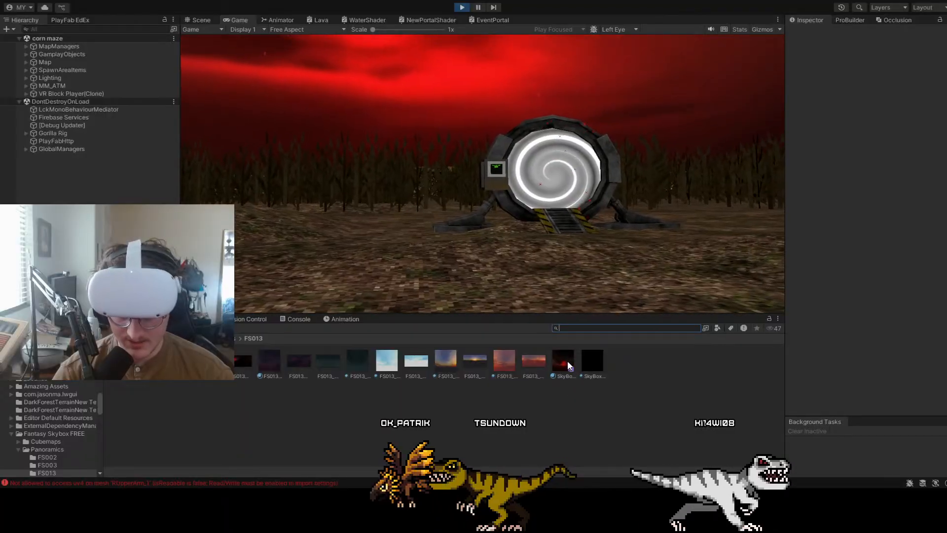
{"action": "left_click", "coordinate": [565, 362]}
Try exposure values of 2, 0.5, 0.6 and 0.3 on the SkyBoxCornmazeNight material while the game runs
{"action": "left_click", "coordinate": [930, 85]}
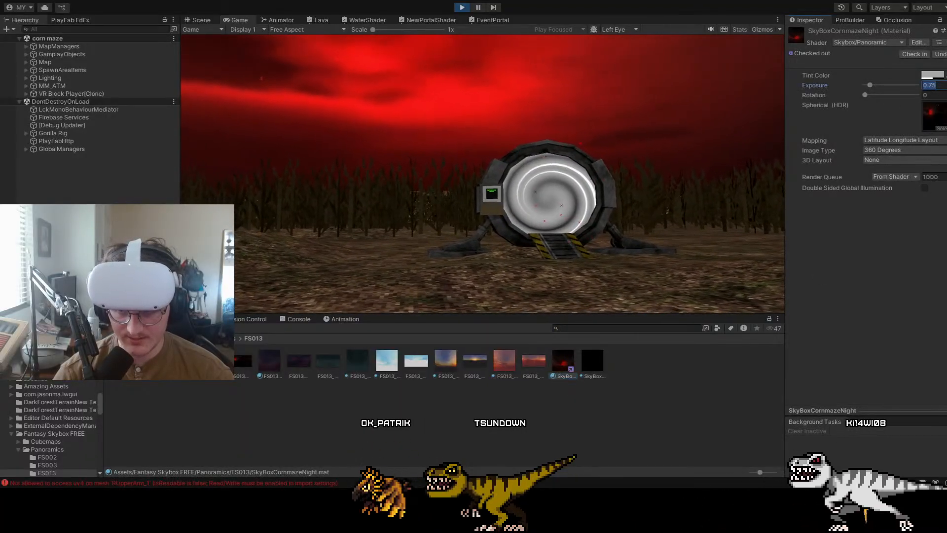
{"action": "type", "text": "2"}
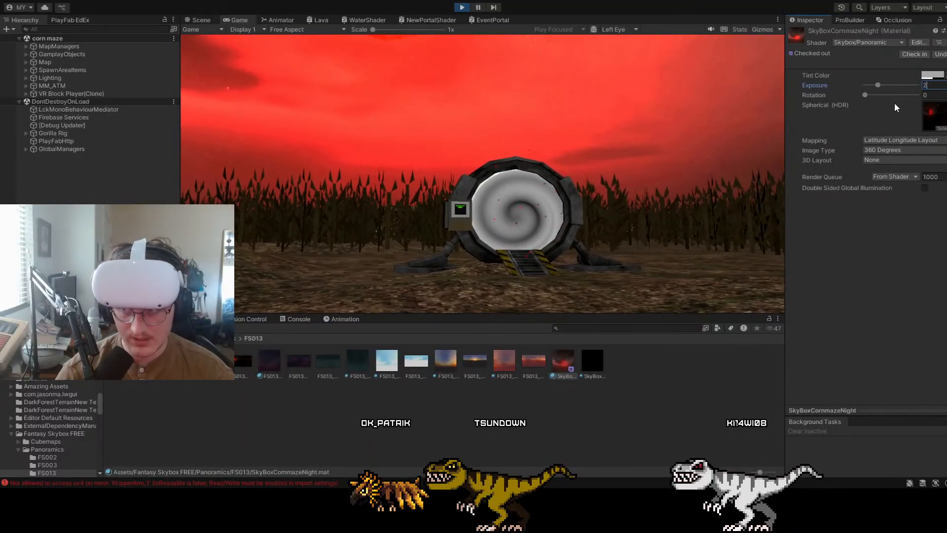
{"action": "left_click_drag", "start_coordinate": [931, 85], "coordinate": [896, 80]}
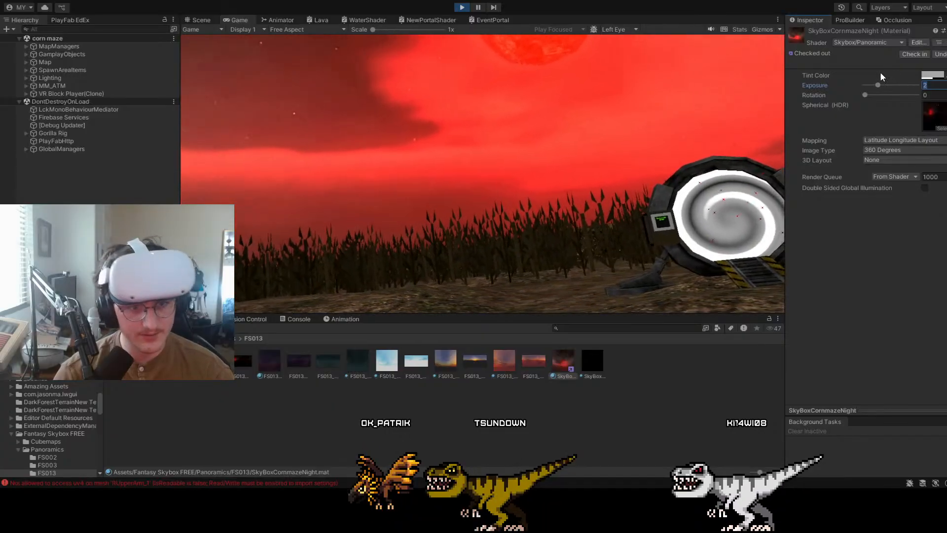
{"action": "type", "text": ".5"}
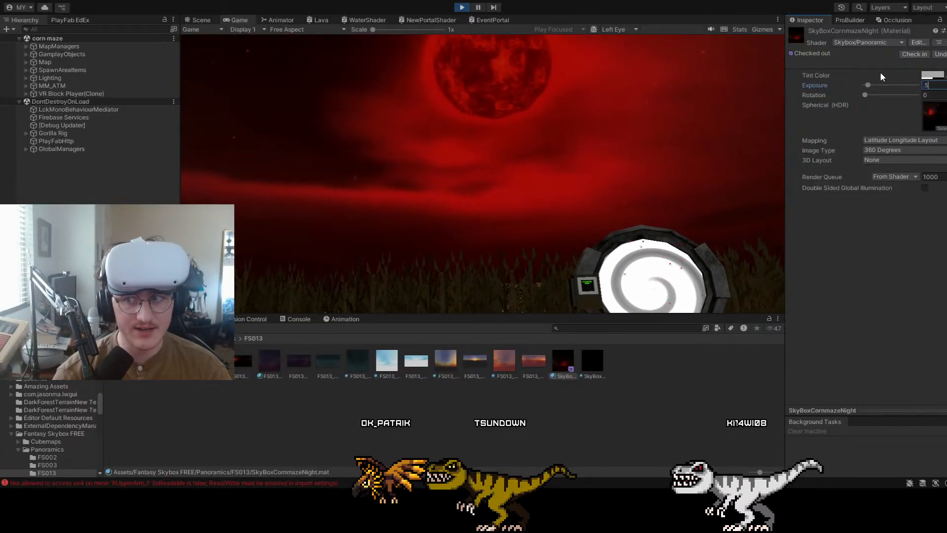
{"action": "key", "text": "BackSpace"}
{"action": "type", "text": "6"}
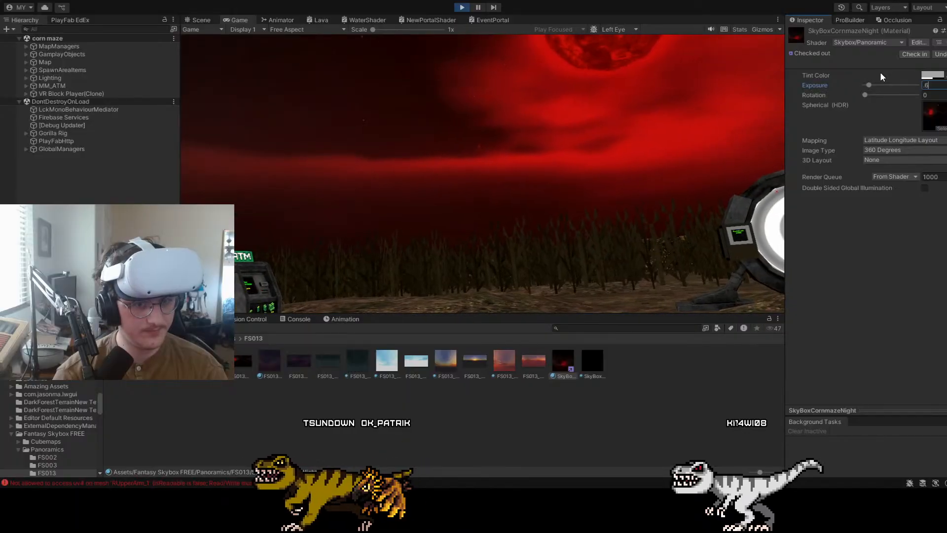
{"action": "key", "text": "BackSpace"}
{"action": "type", "text": "3"}
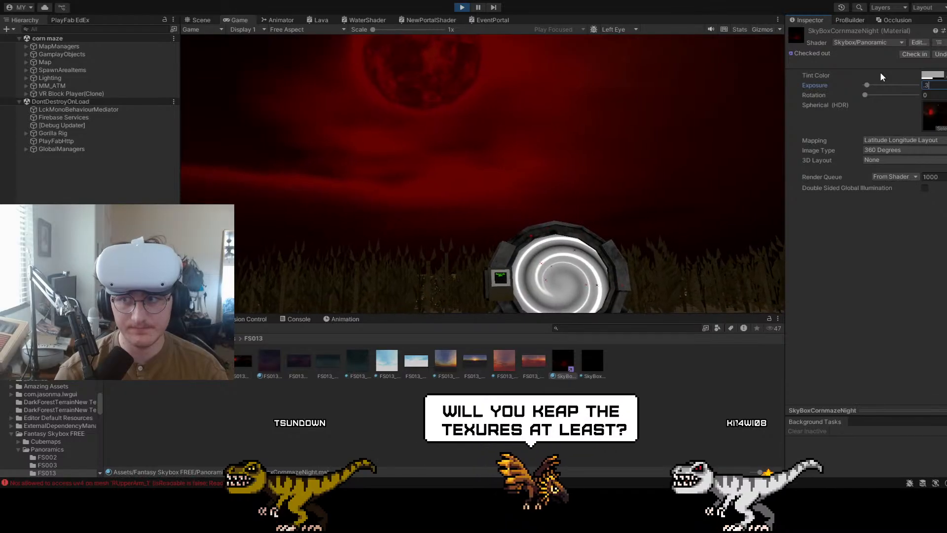
Set the tint color of the SkyBoxCornmazeNight material to white
{"action": "left_click", "coordinate": [929, 74]}
{"action": "left_click", "coordinate": [875, 139]}
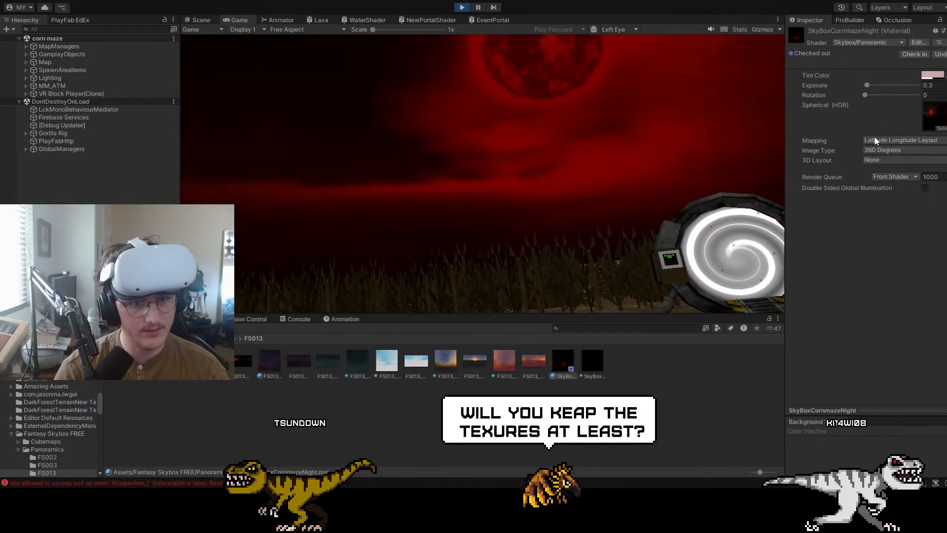
{"action": "left_click_drag", "start_coordinate": [874, 138], "coordinate": [827, 107]}
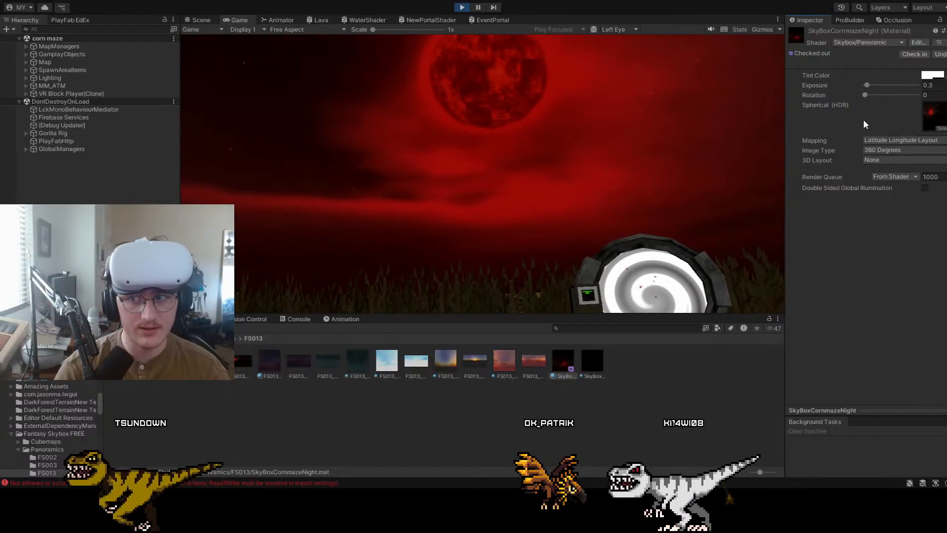
Compare exposures of 0.3 and 0.4 on the SkyBoxCornmazeNight material, then set its exposure to 0.45
{"action": "left_click", "coordinate": [926, 85]}
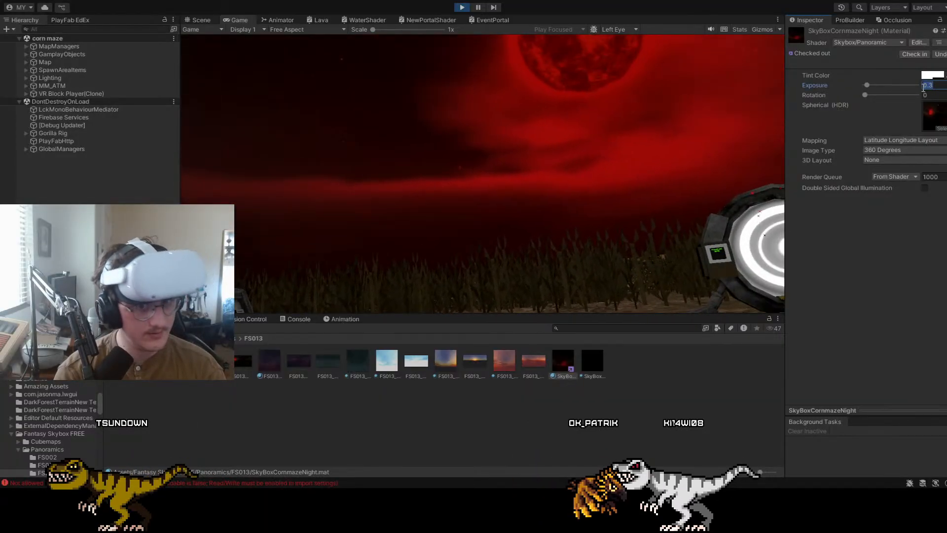
{"action": "type", "text": ".3"}
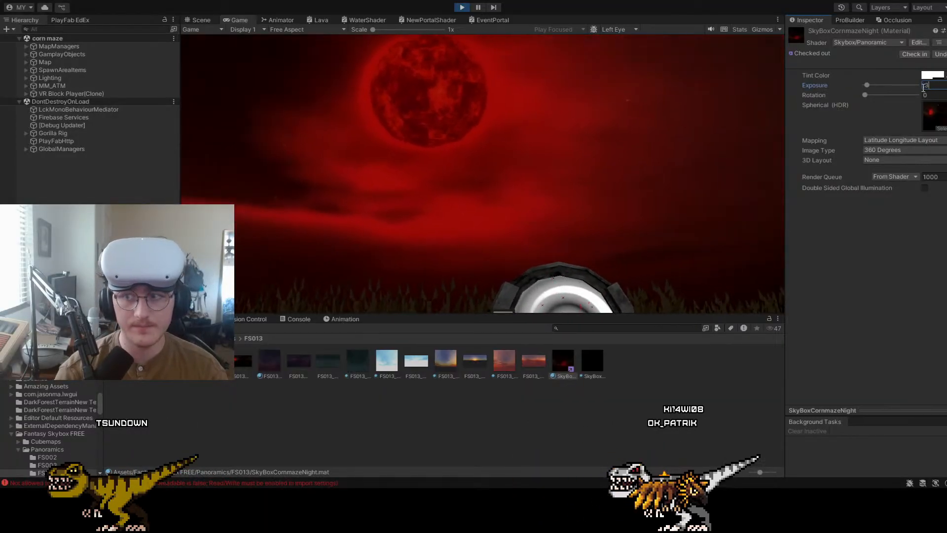
{"action": "type", "text": "4"}
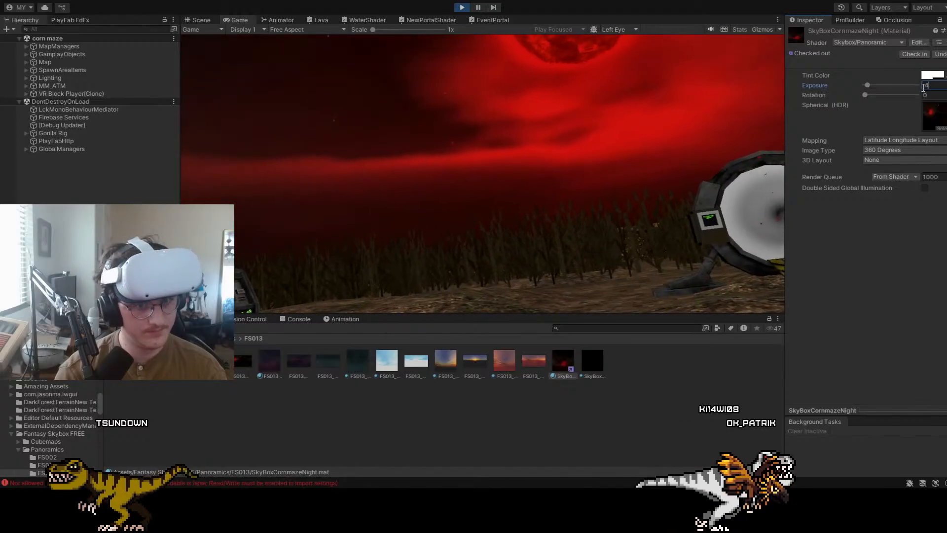
{"action": "type", "text": "5"}
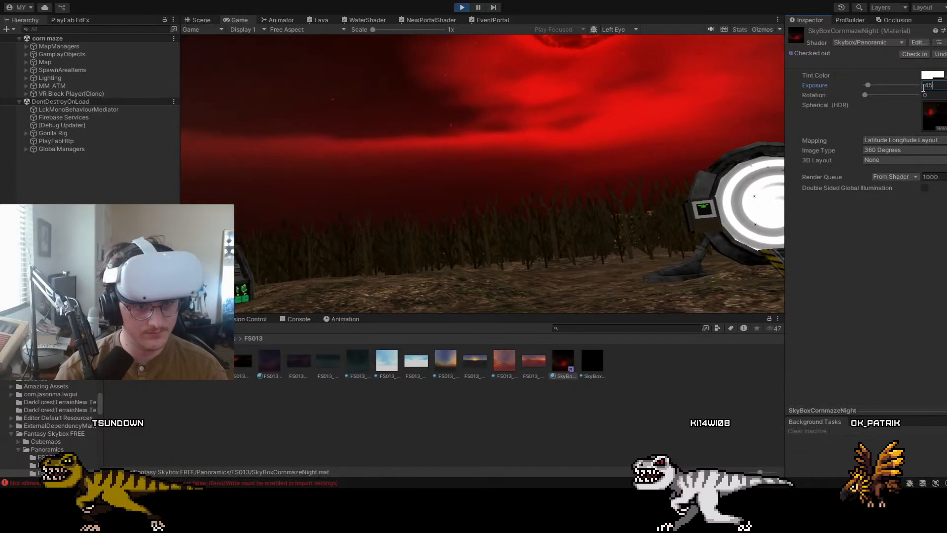
{"action": "key", "text": "BackSpace"}
{"action": "type", "text": "1"}
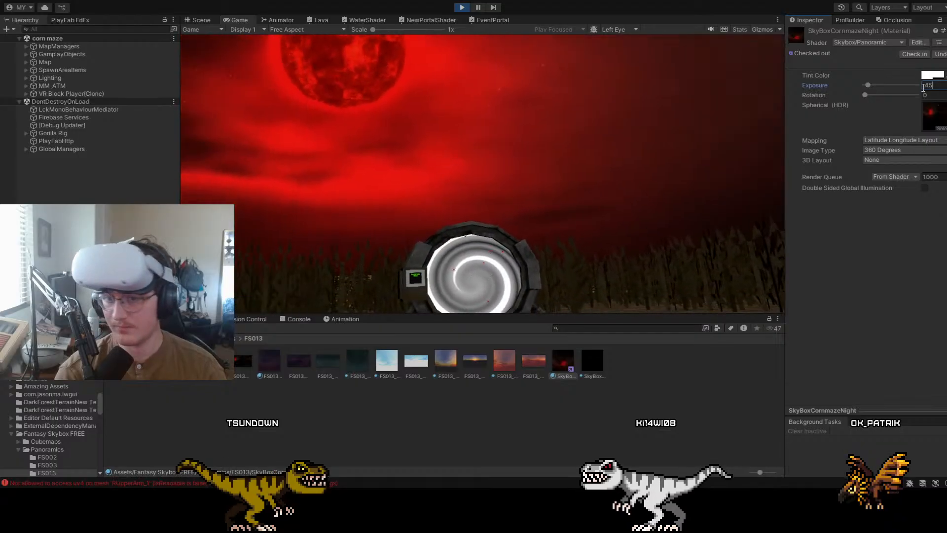
{"action": "left_click", "coordinate": [868, 300]}
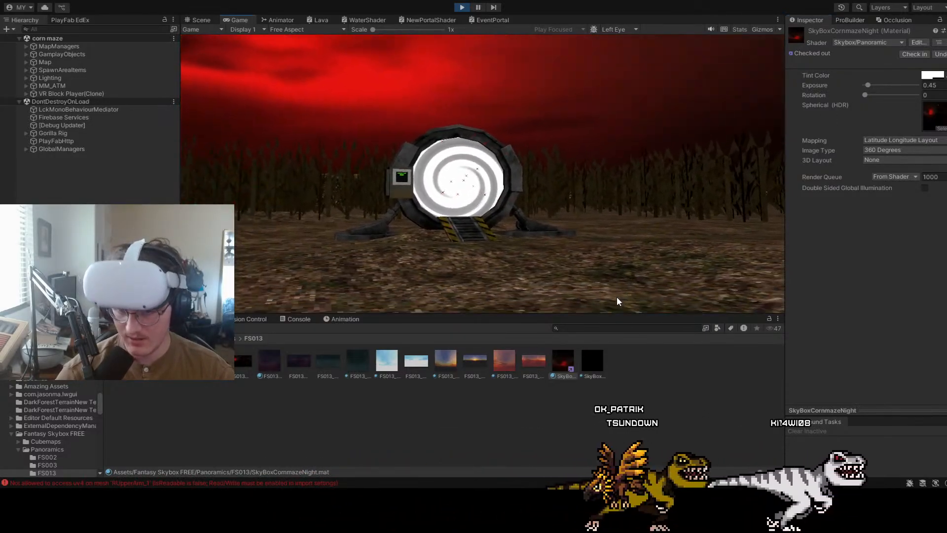
Inspect terrain tile New Terrain 2 x(2) y(2) in the Scene view by toggling its Mesh Renderer off and on, then return to the Game view
{"action": "left_click", "coordinate": [193, 20]}
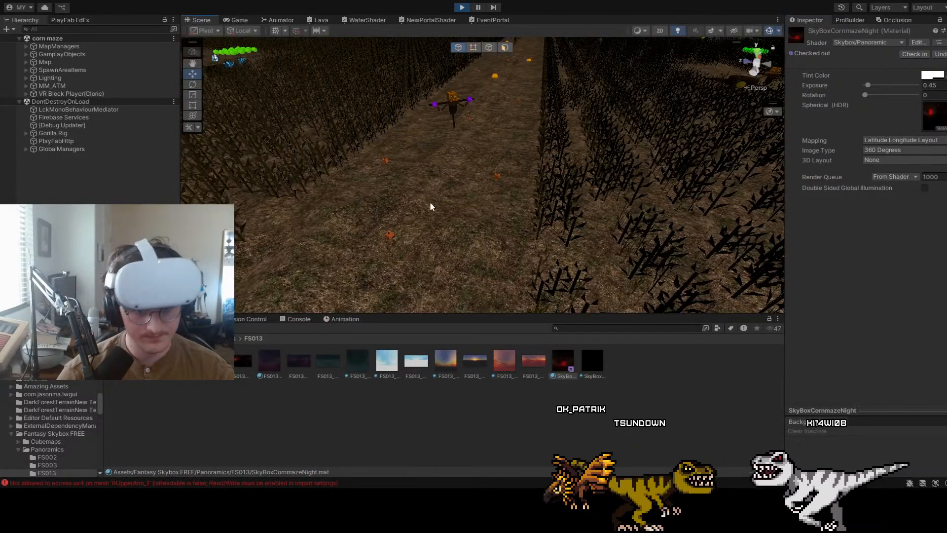
{"action": "left_click", "coordinate": [478, 202]}
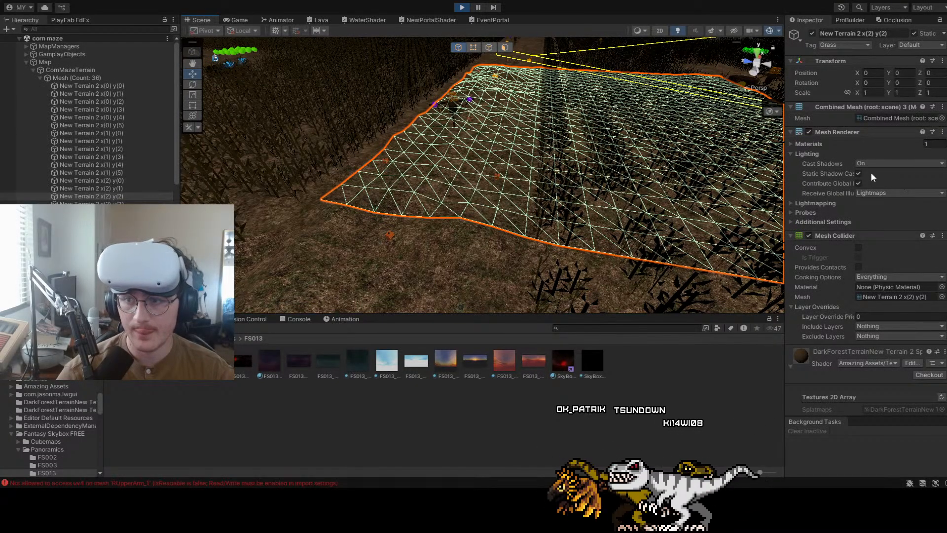
{"action": "left_click", "coordinate": [809, 131]}
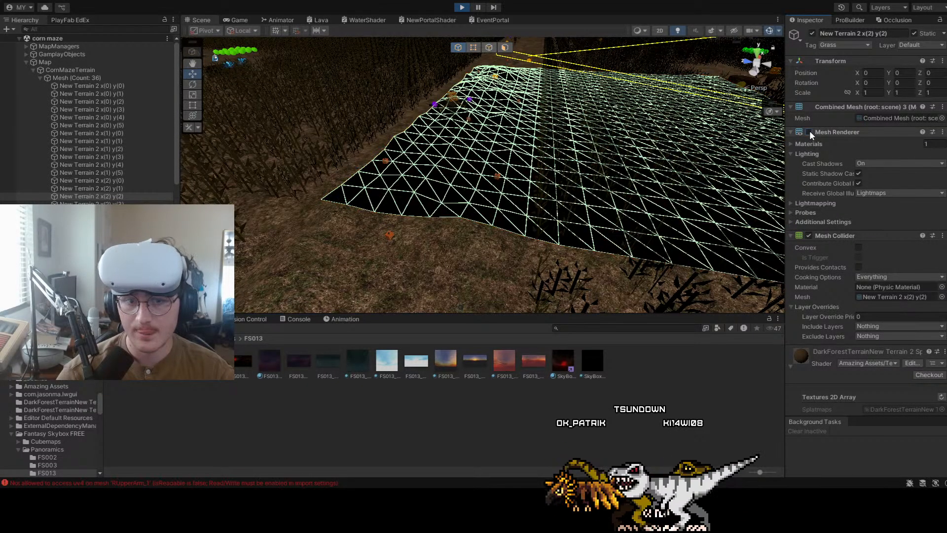
{"action": "left_click", "coordinate": [808, 131]}
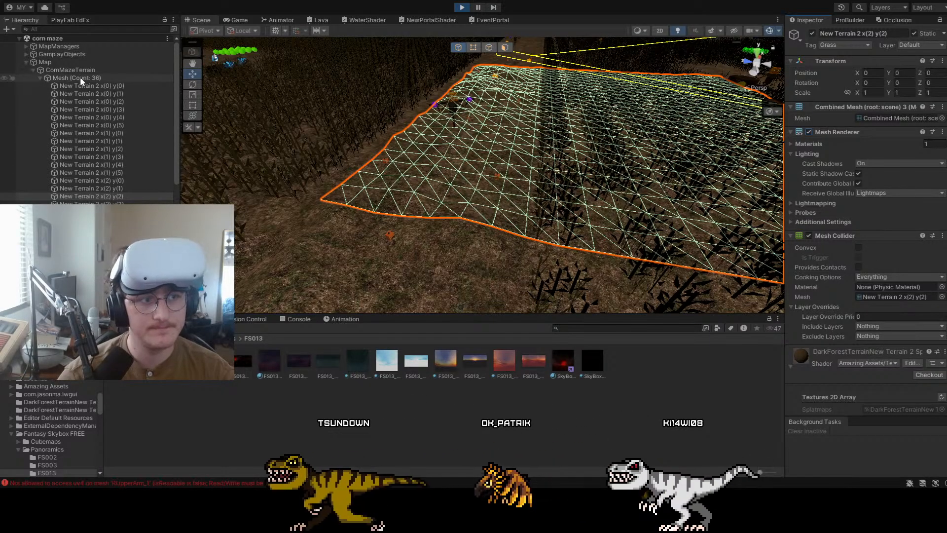
{"action": "right_click_drag", "start_coordinate": [463, 180], "coordinate": [510, 207]}
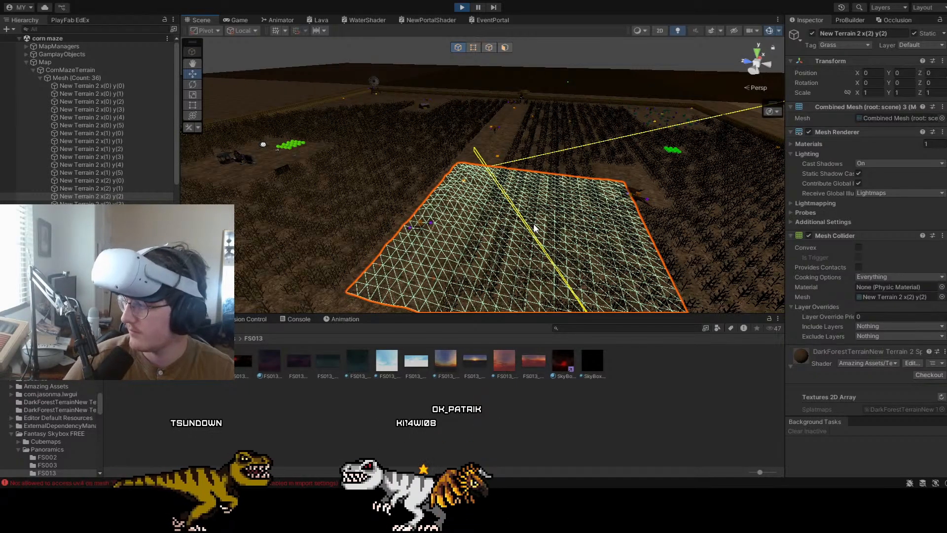
{"action": "left_click", "coordinate": [239, 21]}
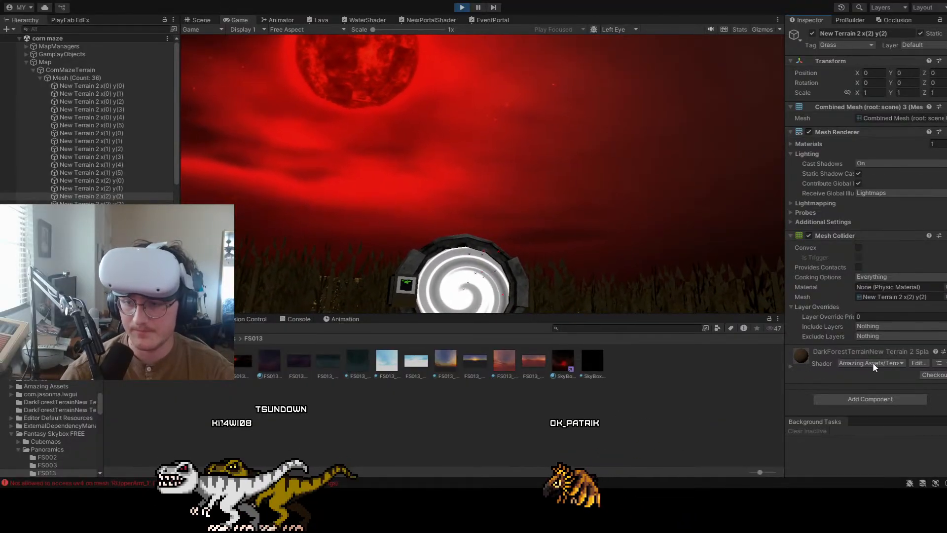
Examine the terrain material and shader settings of the New Terrain 2 x(0) y(0) tile
{"action": "left_click", "coordinate": [752, 406]}
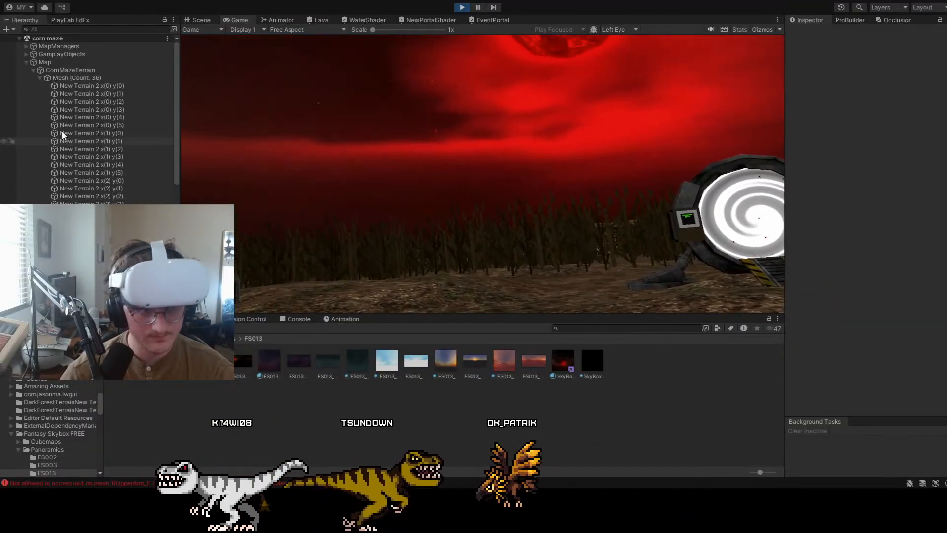
{"action": "left_click", "coordinate": [119, 86]}
{"action": "left_click", "coordinate": [803, 369]}
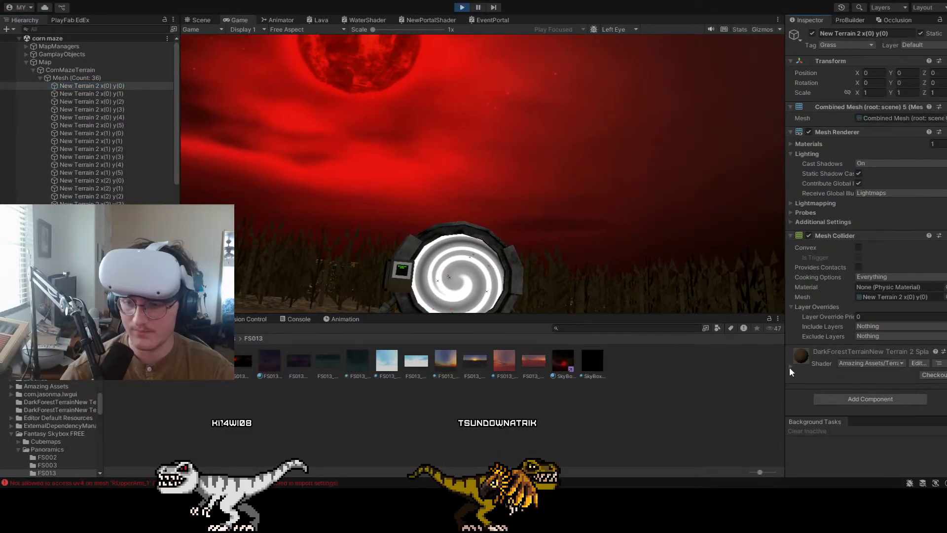
{"action": "scroll", "coordinate": [838, 370], "scroll_direction": "down", "scroll_amount": 3}
{"action": "scroll", "coordinate": [868, 340], "scroll_direction": "down", "scroll_amount": 5}
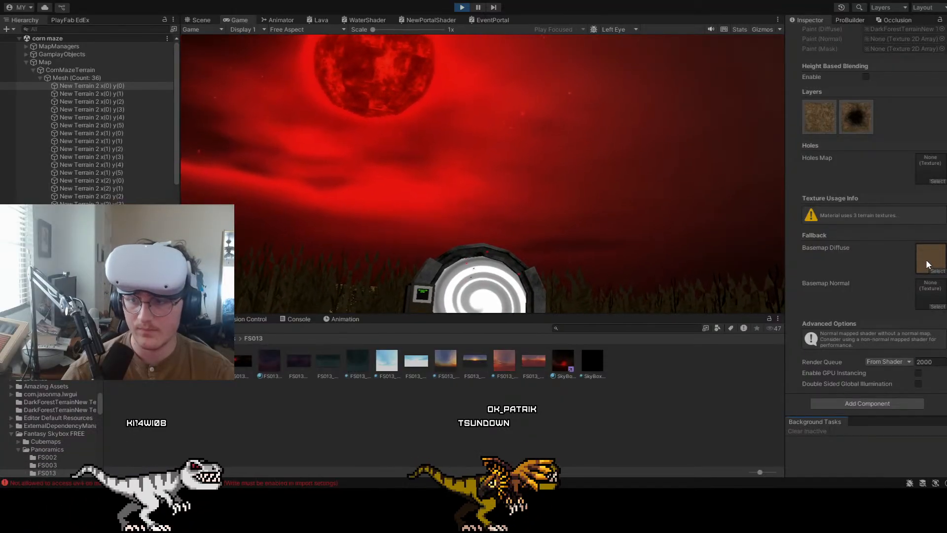
{"action": "scroll", "coordinate": [912, 266], "scroll_direction": "up", "scroll_amount": 5}
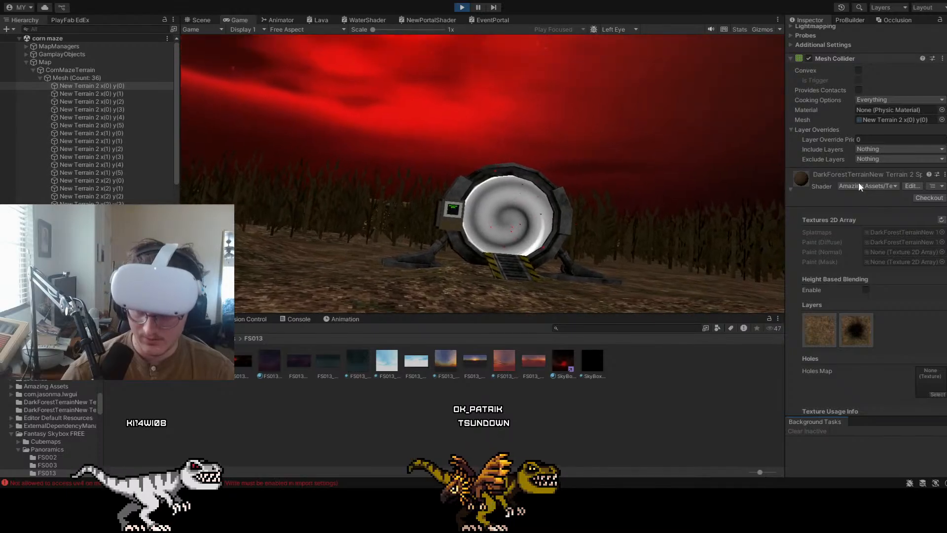
{"action": "scroll", "coordinate": [862, 201], "scroll_direction": "up", "scroll_amount": 1}
{"action": "scroll", "coordinate": [863, 201], "scroll_direction": "up", "scroll_amount": 4}
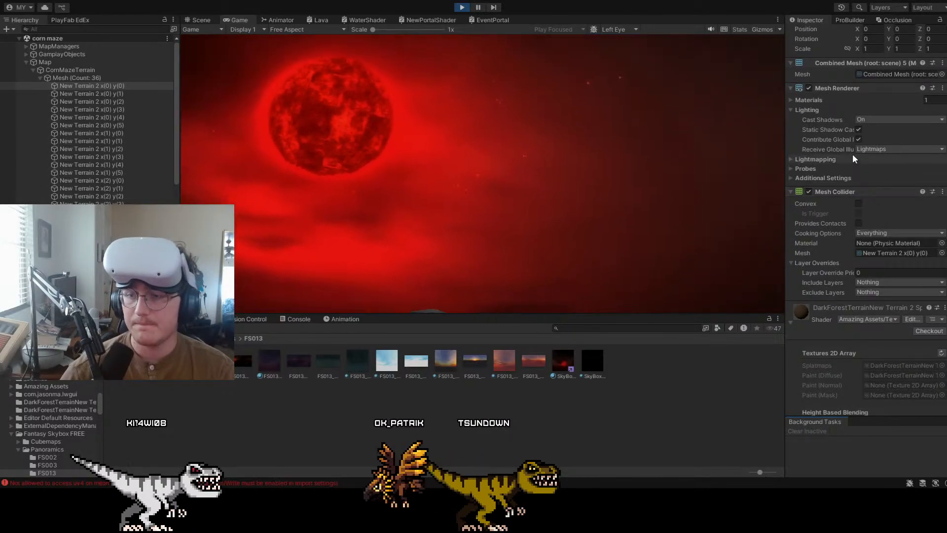
Try switching off Contribute Global Illumination in the terrain tile's Mesh Renderer lighting settings, and restore it
{"action": "left_click", "coordinate": [882, 149]}
{"action": "left_click", "coordinate": [881, 158]}
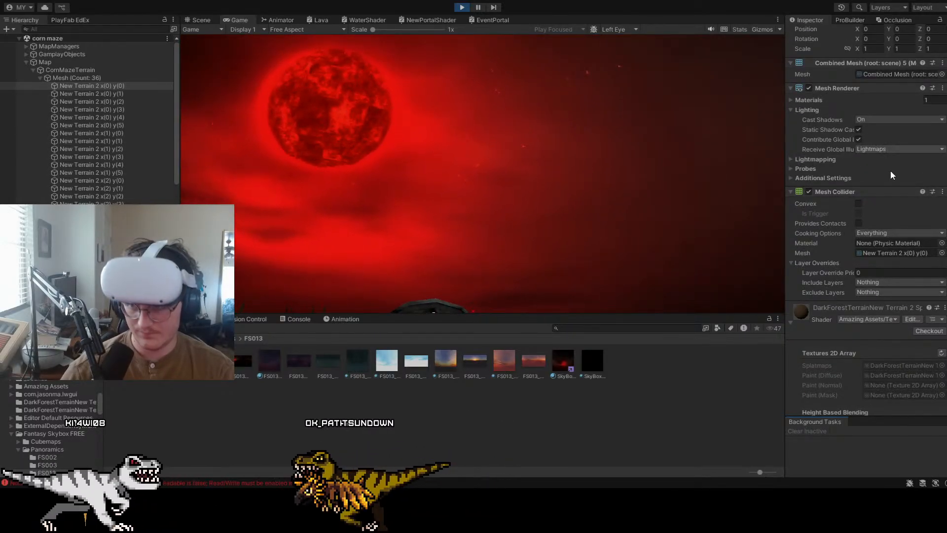
{"action": "left_click", "coordinate": [878, 150]}
{"action": "left_click", "coordinate": [888, 161]}
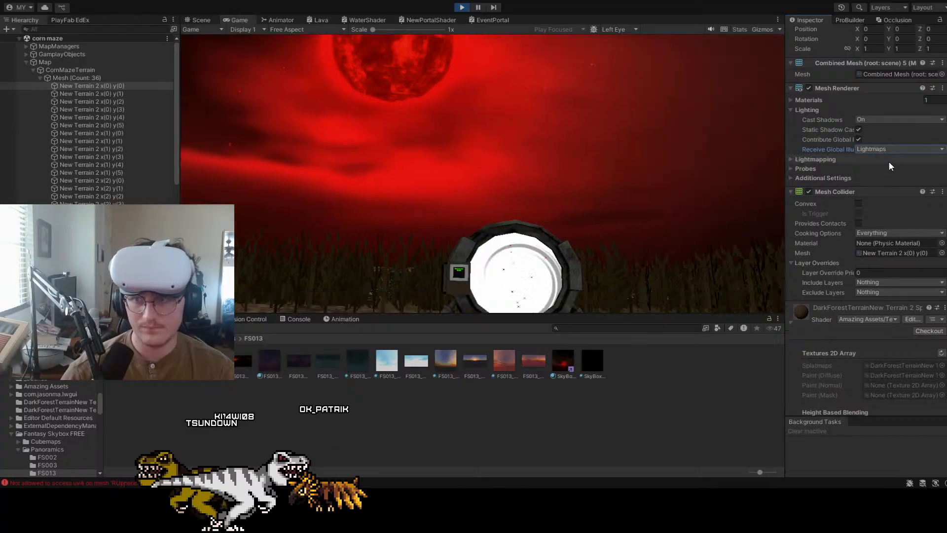
{"action": "left_click", "coordinate": [861, 140]}
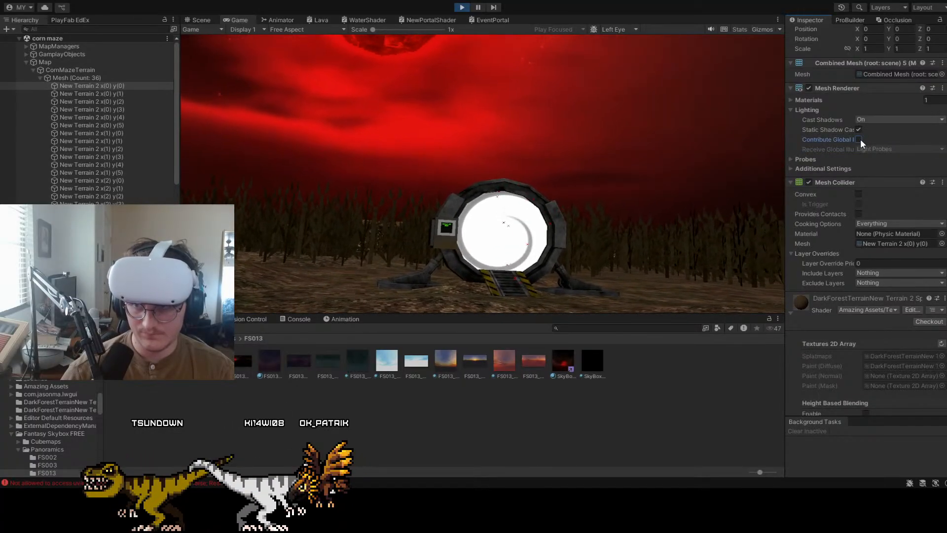
{"action": "left_click", "coordinate": [858, 130]}
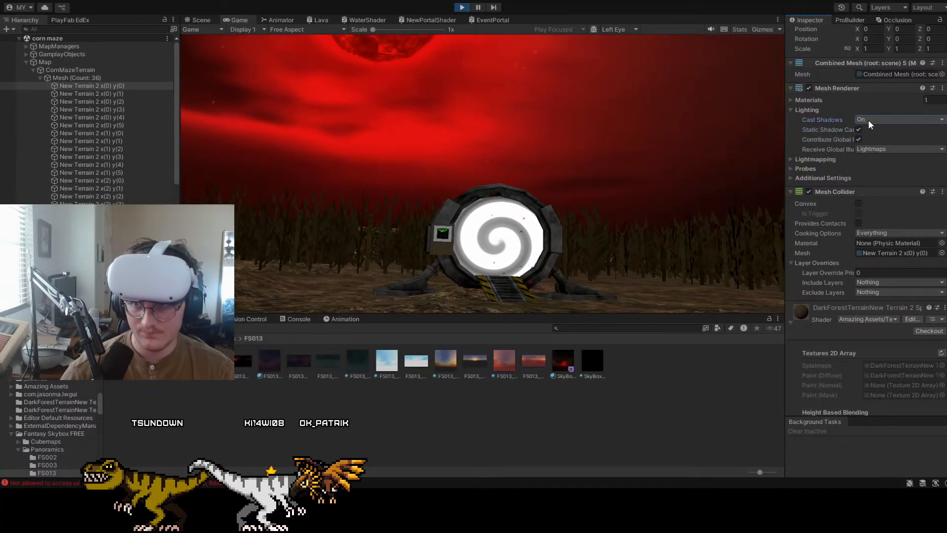
Check the Materials, Lightmapping and Probes settings of the terrain tile's Mesh Renderer
{"action": "left_click", "coordinate": [804, 109]}
{"action": "left_click", "coordinate": [803, 100]}
{"action": "left_click", "coordinate": [804, 100]}
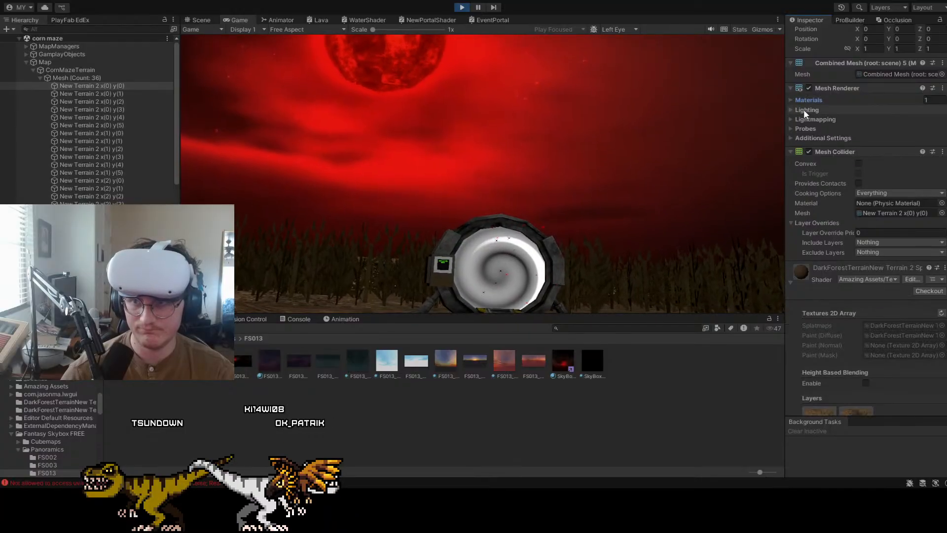
{"action": "left_click", "coordinate": [805, 119]}
{"action": "left_click", "coordinate": [805, 120]}
{"action": "left_click", "coordinate": [805, 129]}
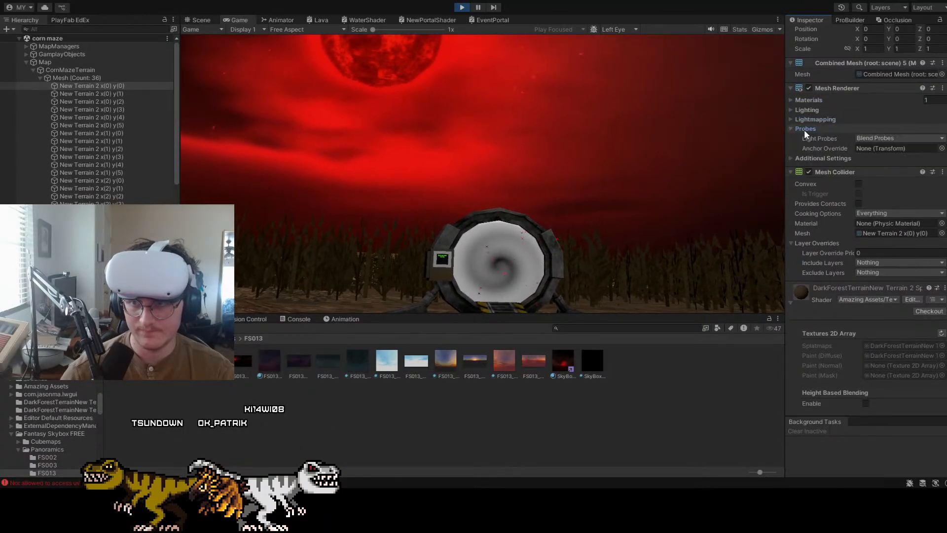
{"action": "left_click", "coordinate": [805, 128]}
Try disabling Dynamic Occlusion in the terrain tile's additional renderer settings, and enable it again
{"action": "left_click", "coordinate": [809, 138]}
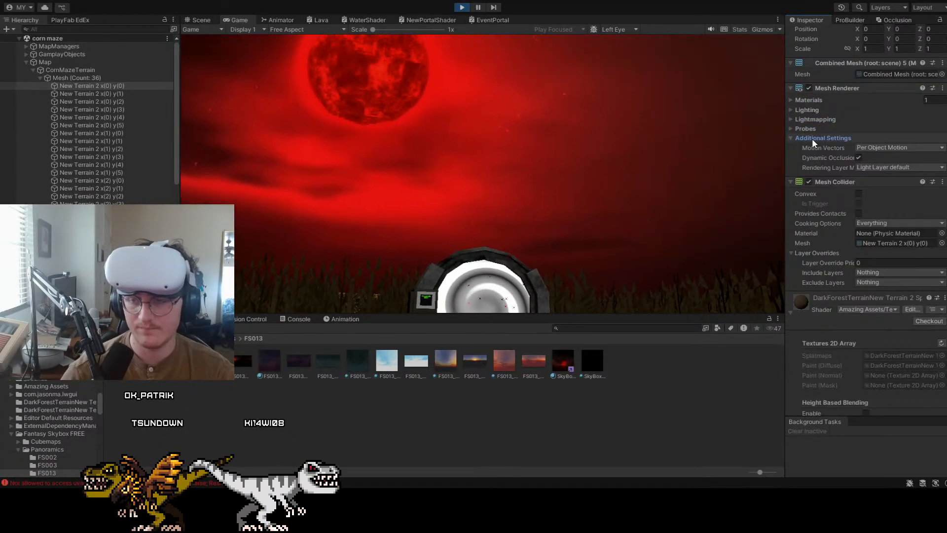
{"action": "left_click", "coordinate": [860, 158]}
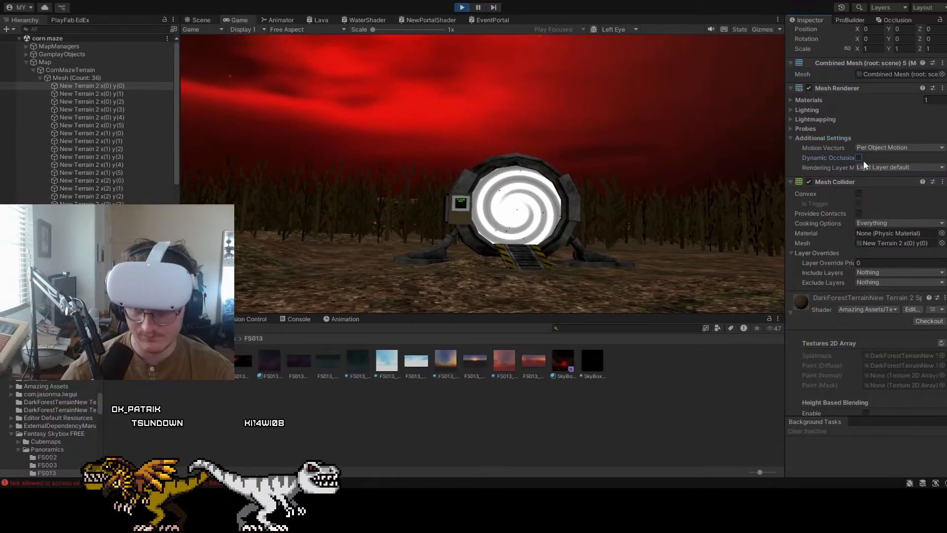
{"action": "left_click", "coordinate": [860, 159]}
{"action": "left_click", "coordinate": [846, 139]}
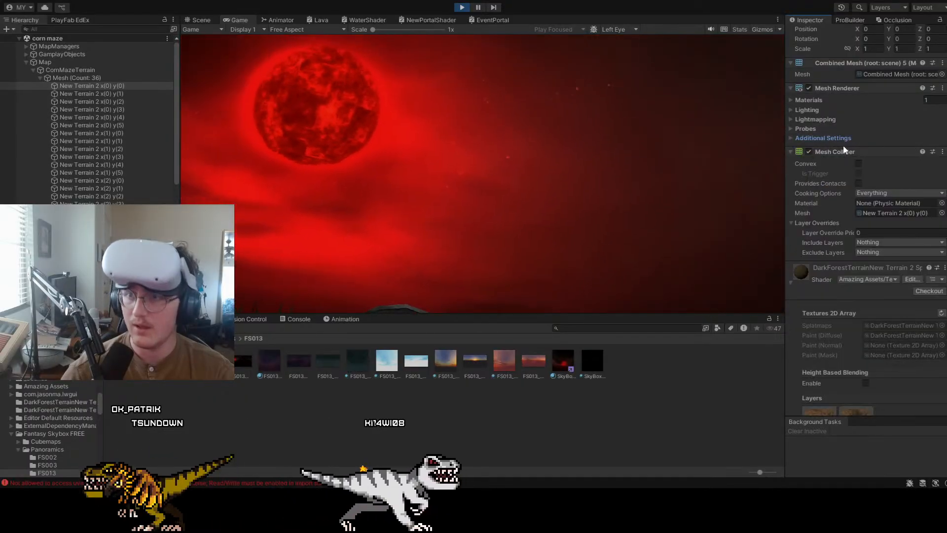
{"action": "scroll", "coordinate": [848, 143], "scroll_direction": "up", "scroll_amount": 3}
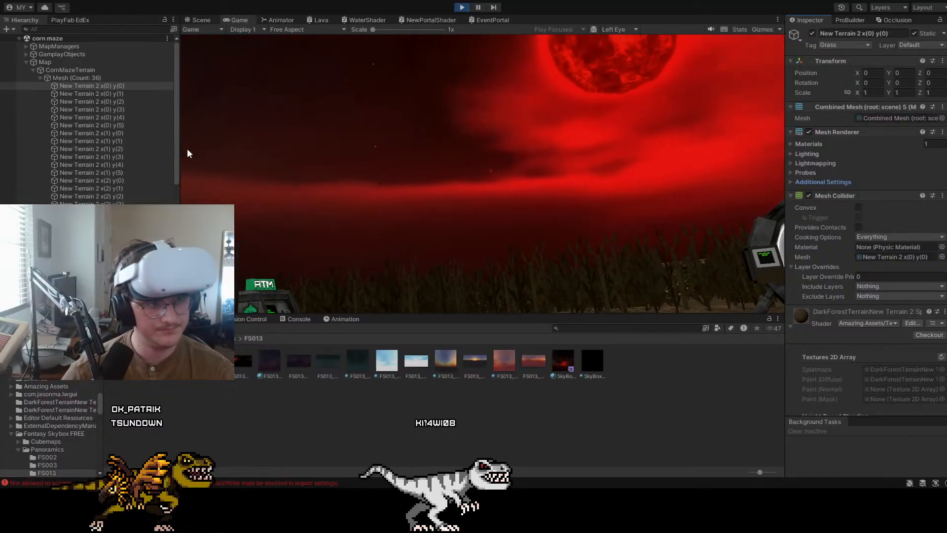
Search the scene hierarchy for "light" and inspect the PumpkinFaceLights, Lighting and Headlight(Clone) objects
{"action": "left_click", "coordinate": [40, 78]}
{"action": "left_click", "coordinate": [33, 70]}
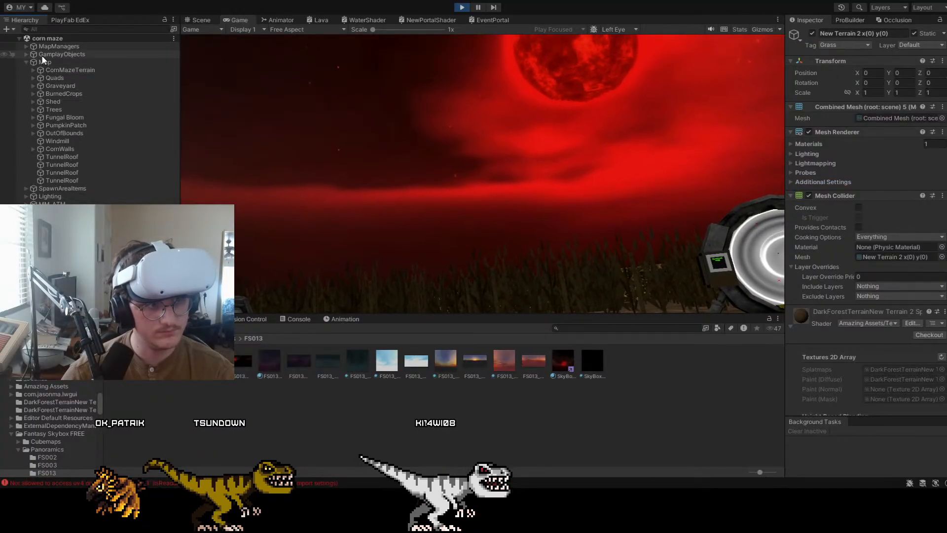
{"action": "left_click", "coordinate": [46, 30]}
{"action": "type", "text": "light"}
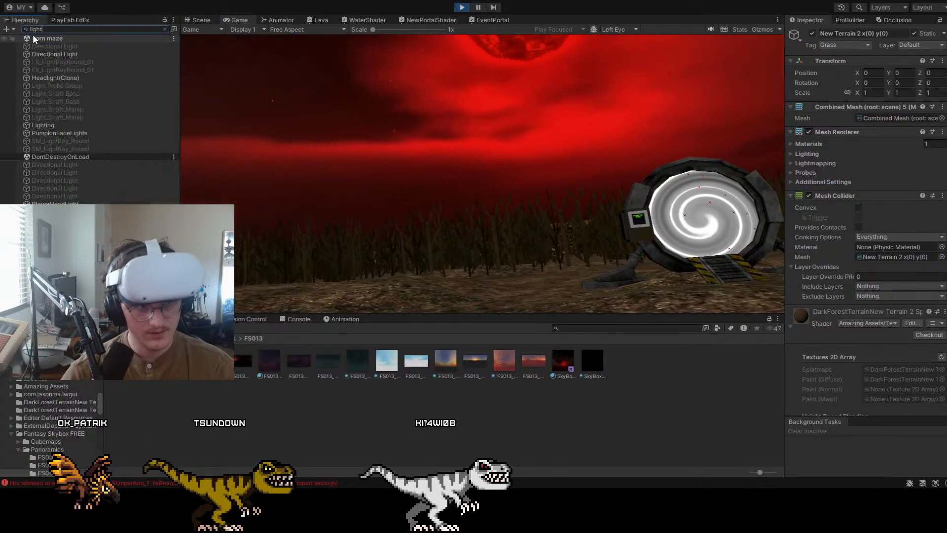
{"action": "left_click", "coordinate": [82, 132]}
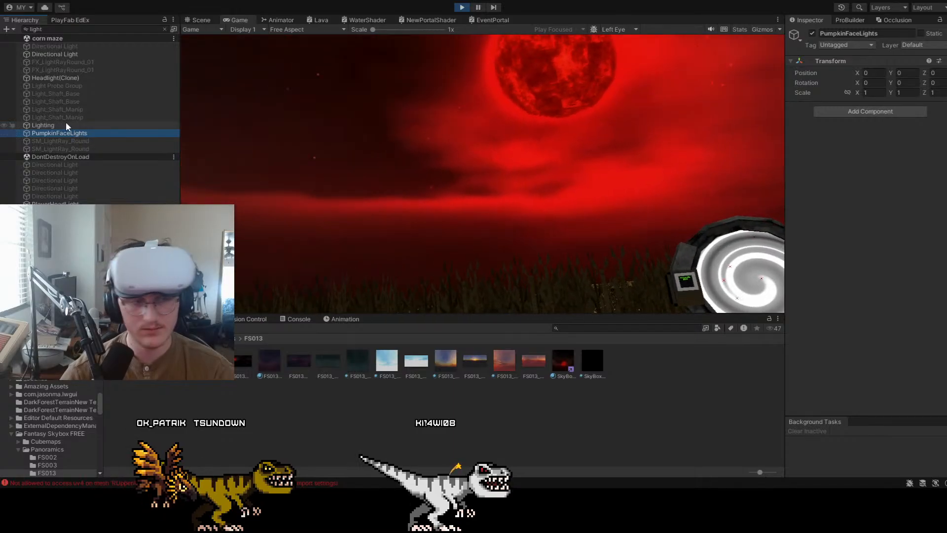
{"action": "left_click", "coordinate": [66, 122]}
{"action": "left_click", "coordinate": [64, 78]}
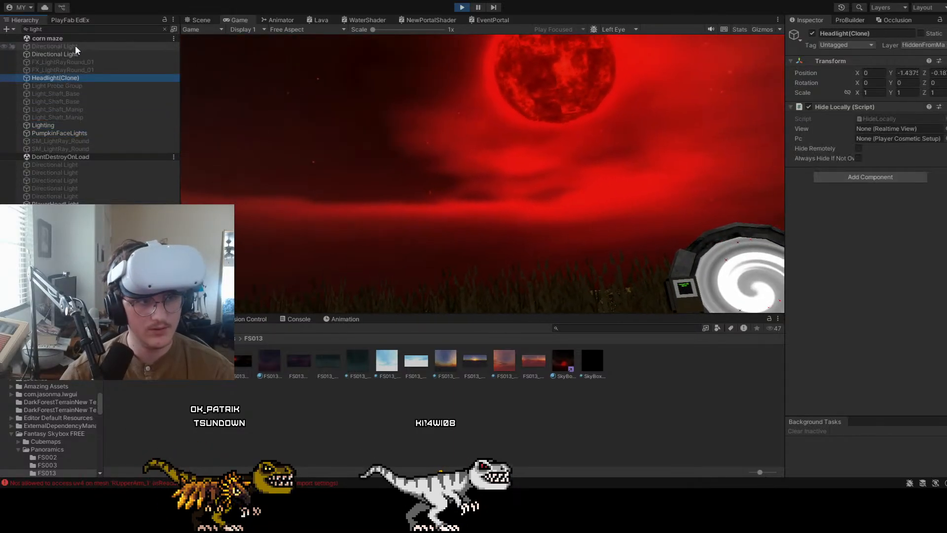
Try deactivating the corn maze scene's enabled Directional Light, and reactivate it
{"action": "left_click", "coordinate": [79, 53]}
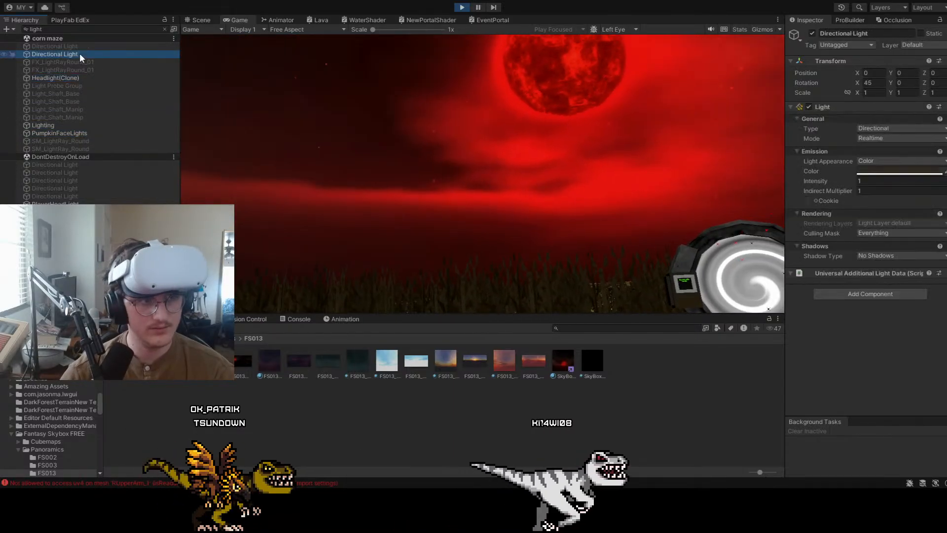
{"action": "left_click", "coordinate": [812, 34]}
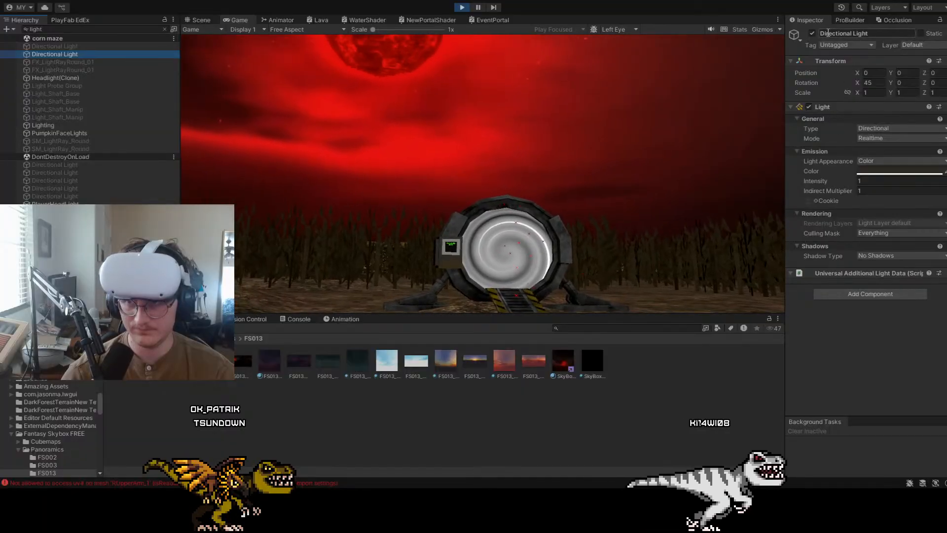
{"action": "left_click", "coordinate": [812, 33]}
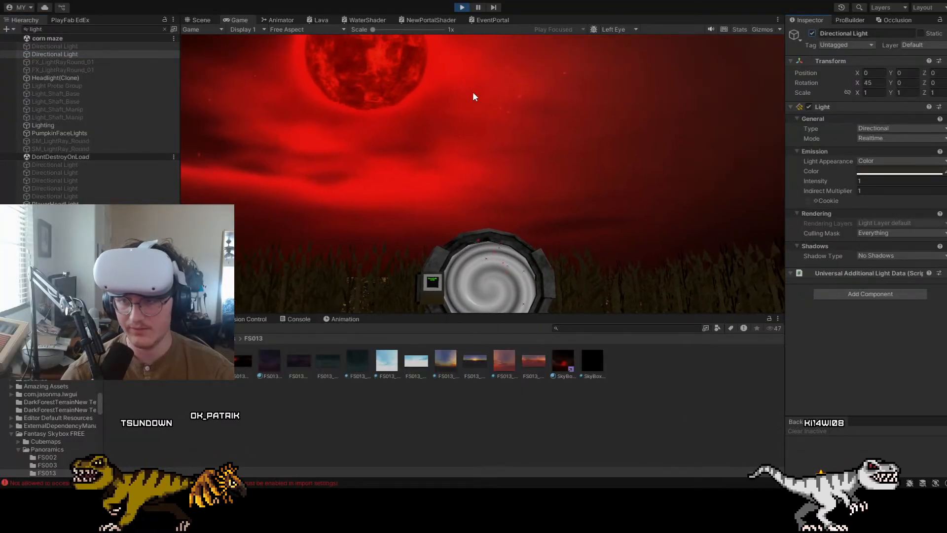
Exit Play mode, then switch to Paint.NET and start a text on the blank canvas at font size 36
{"action": "left_click", "coordinate": [462, 8]}
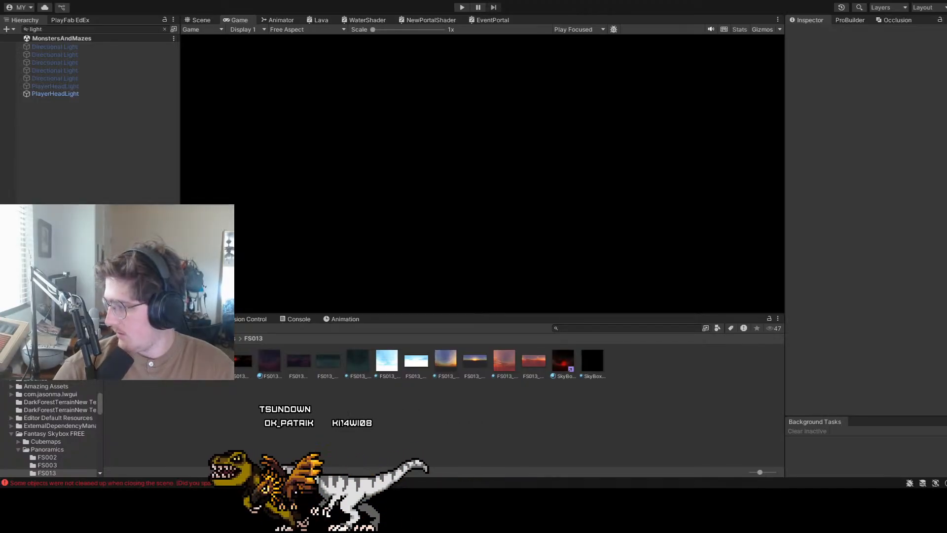
{"action": "key", "text": "alt+Tab"}
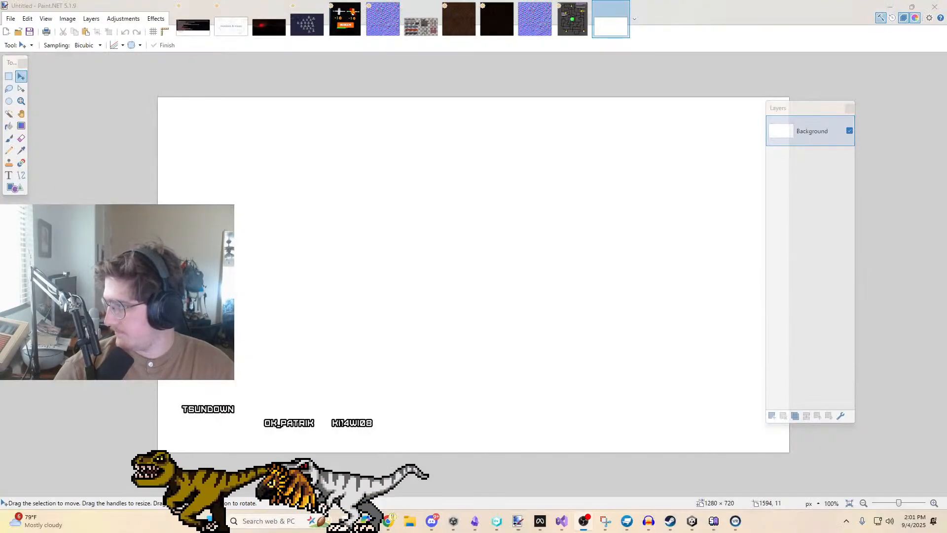
{"action": "left_click", "coordinate": [8, 175]}
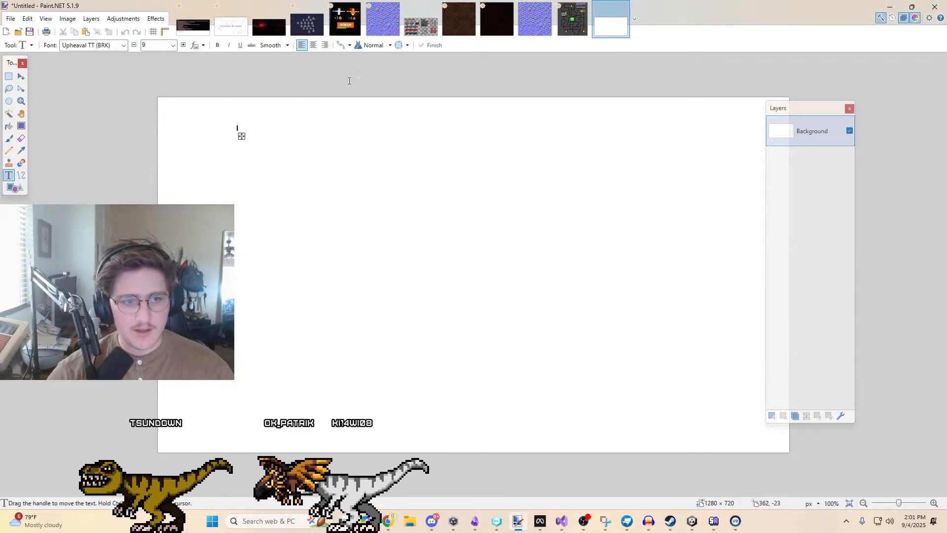
{"action": "double_click", "coordinate": [158, 46]}
{"action": "type", "text": "16"}
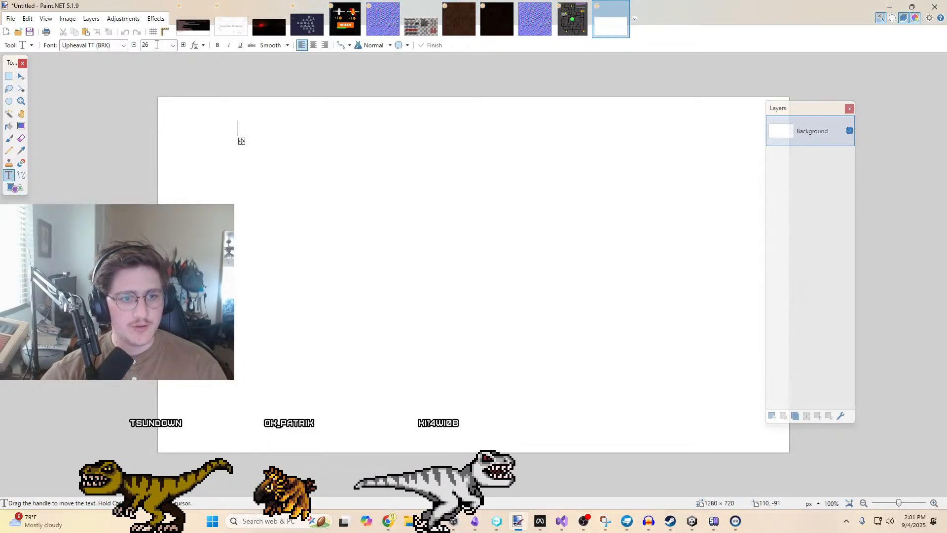
{"action": "scroll", "coordinate": [157, 45], "scroll_direction": "down", "scroll_amount": 2}
{"action": "type", "text": "ITEM"}
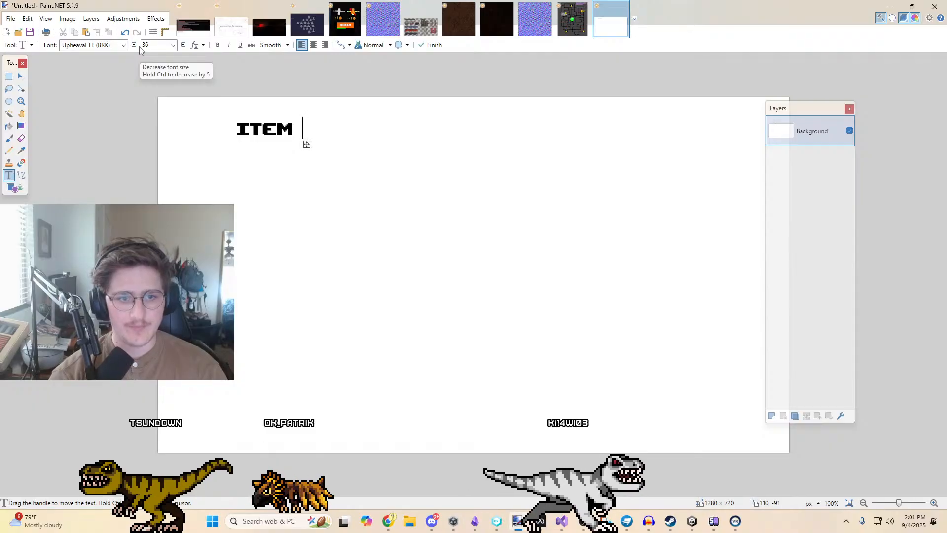
{"action": "key", "text": "BackSpace"}
{"action": "key", "text": "BackSpace"}
Write the two heading lines "SAVE AND LOAD SYSTEM" and "REDO ITEM SYSTEM", and nudge the text block slightly down
{"action": "type", "text": "S"}
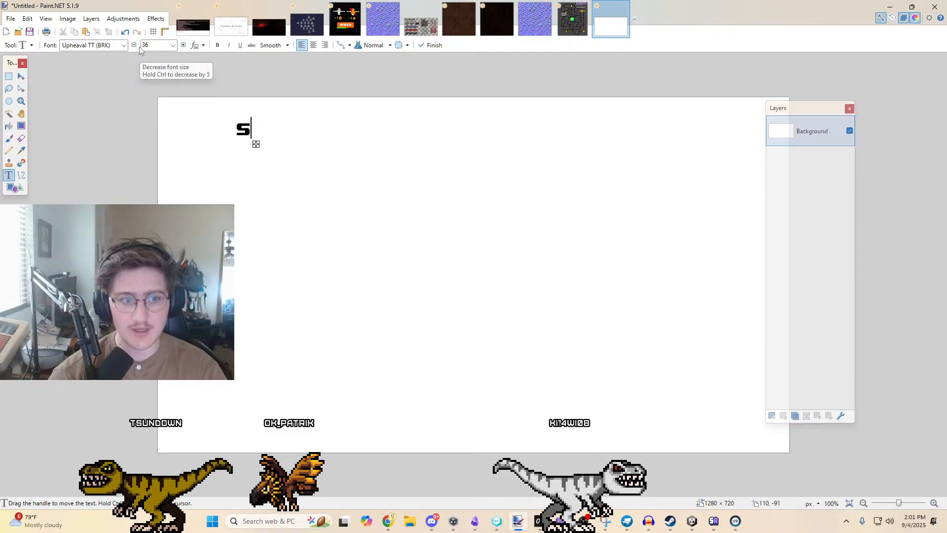
{"action": "type", "text": "AVE AND LOAD SYST"}
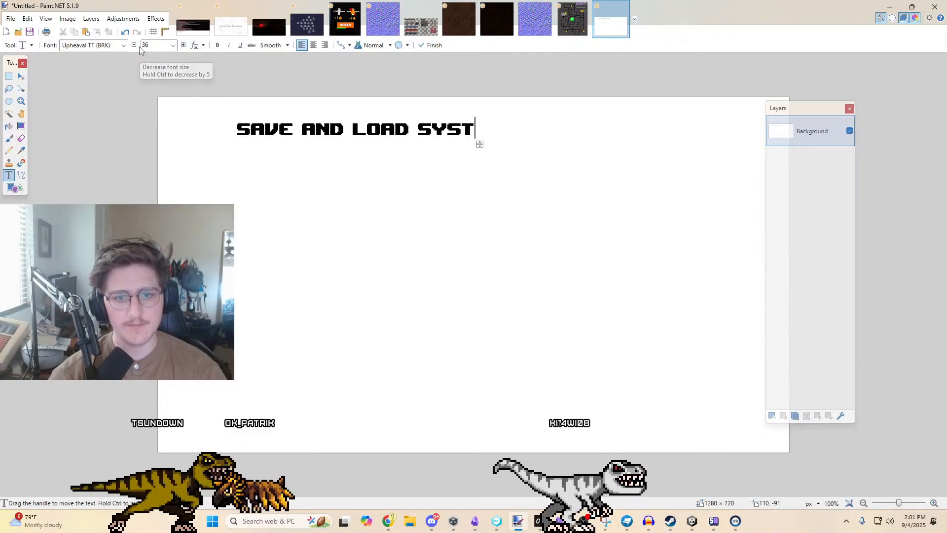
{"action": "type", "text": "EM"}
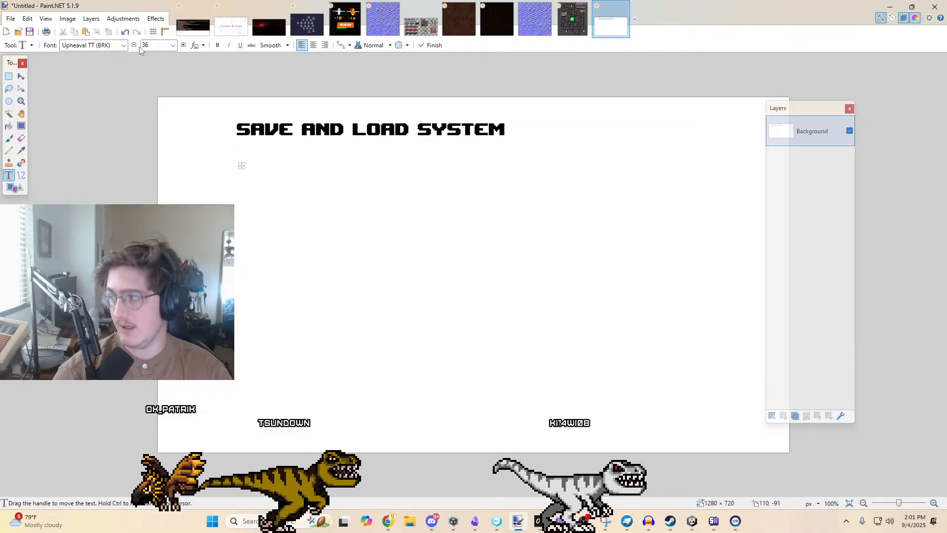
{"action": "key", "text": "Return"}
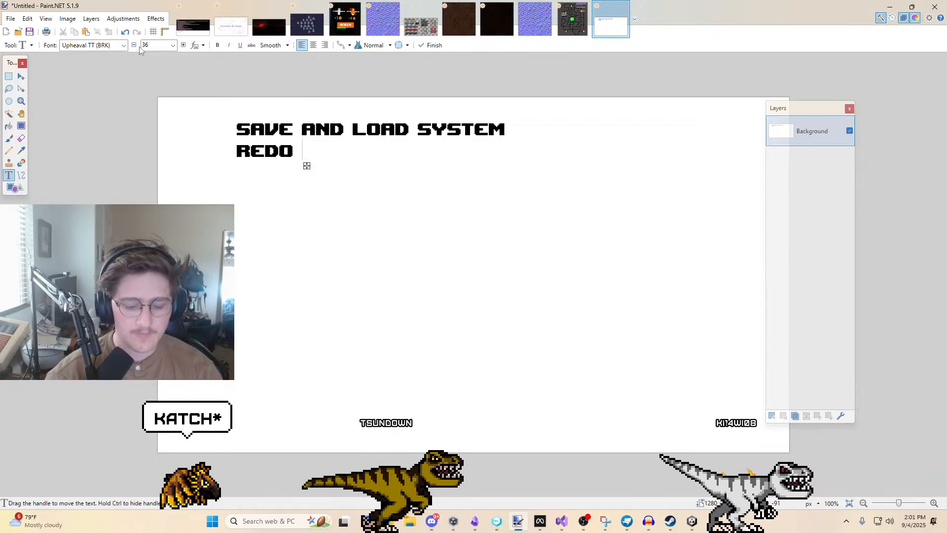
{"action": "type", "text": "ITEM SYSTEM"}
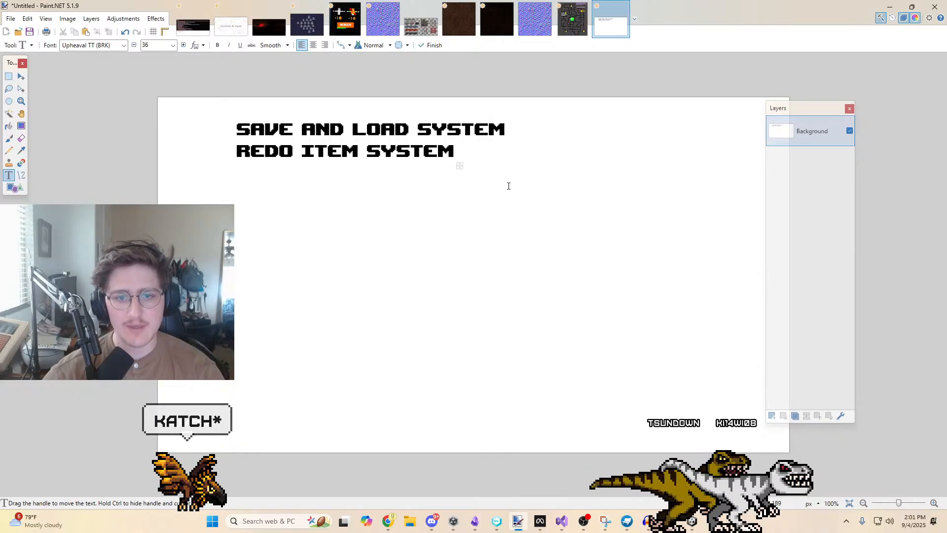
{"action": "left_click_drag", "start_coordinate": [458, 166], "coordinate": [458, 168]}
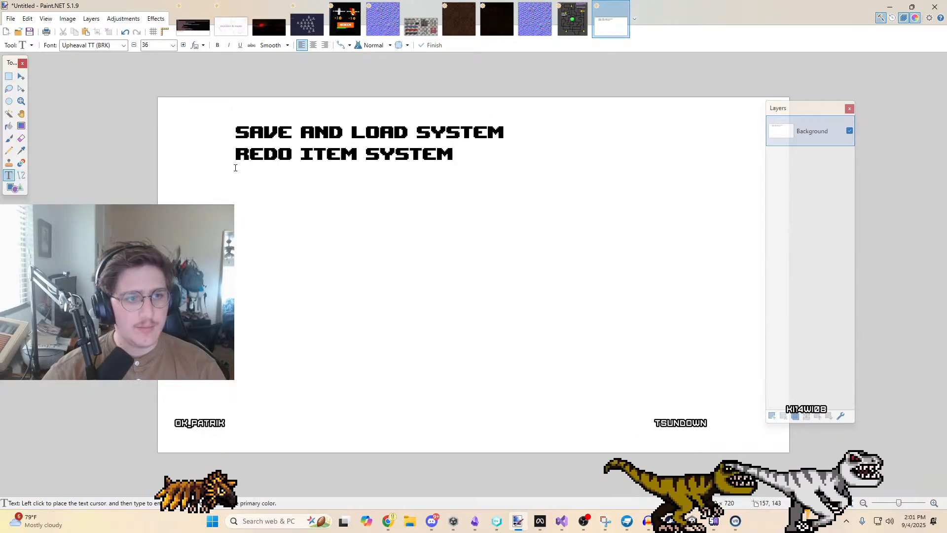
Below the headings, add size 16 notes reading "INVENTORY WORKS" and "REDOING HOW ITEMS AFFECT PLAYER + PLAYER STATS + WEAPONS"
{"action": "left_click", "coordinate": [259, 179]}
{"action": "scroll", "coordinate": [156, 48], "scroll_direction": "up", "scroll_amount": 5}
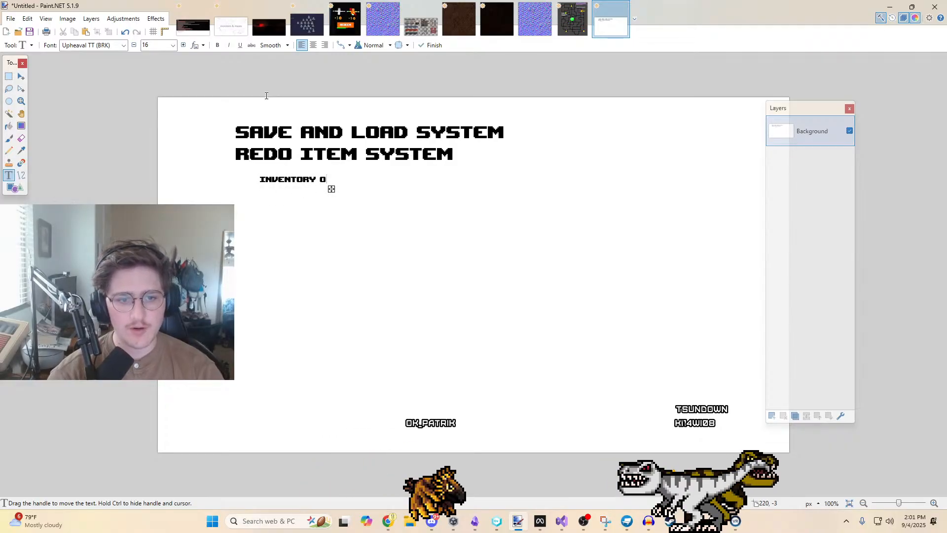
{"action": "type", "text": "G HOW ITEMS AFFECT PLAYER + PLAYER STATS + WEAPONS"}
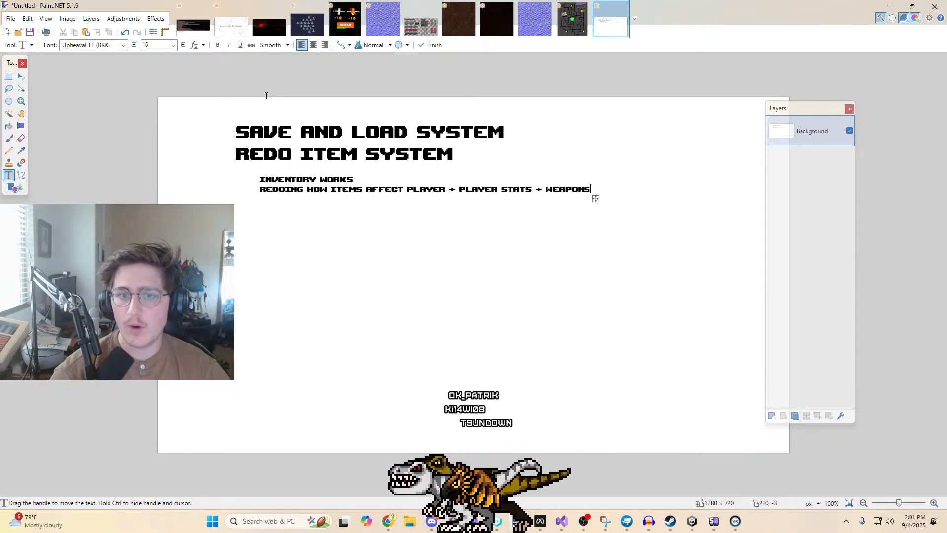
Below the notes, paint a small thick black circle and draw several thin wavy Pencil lines extending from its right side
{"action": "left_click", "coordinate": [10, 140]}
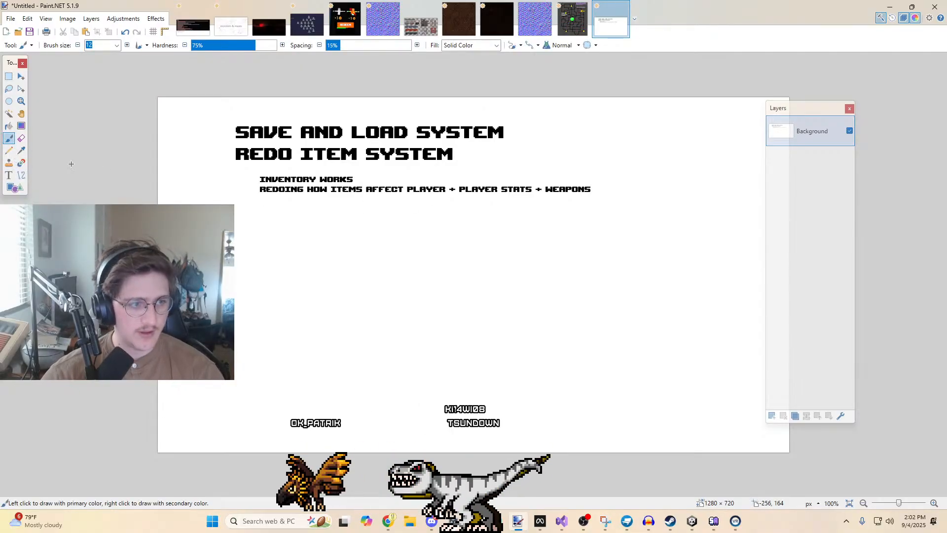
{"action": "scroll", "coordinate": [177, 223], "scroll_direction": "up", "scroll_amount": 1, "text": "ctrl"}
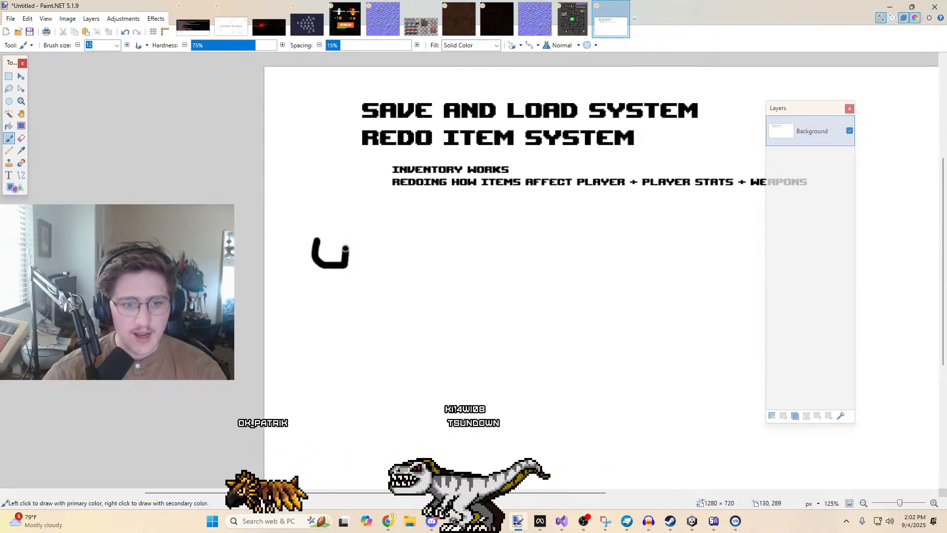
{"action": "left_click_drag", "start_coordinate": [339, 249], "coordinate": [324, 240]}
{"action": "key", "text": "ctrl+z"}
{"action": "mouse_move", "coordinate": [322, 238]}
{"action": "left_mouse_down"}
{"action": "mouse_move", "coordinate": [320, 257]}
{"action": "mouse_move", "coordinate": [321, 240]}
{"action": "mouse_move", "coordinate": [336, 248]}
{"action": "mouse_move", "coordinate": [320, 240]}
{"action": "mouse_move", "coordinate": [385, 236]}
{"action": "left_mouse_up"}
{"action": "key", "text": "ctrl+z"}
{"action": "left_click", "coordinate": [8, 150]}
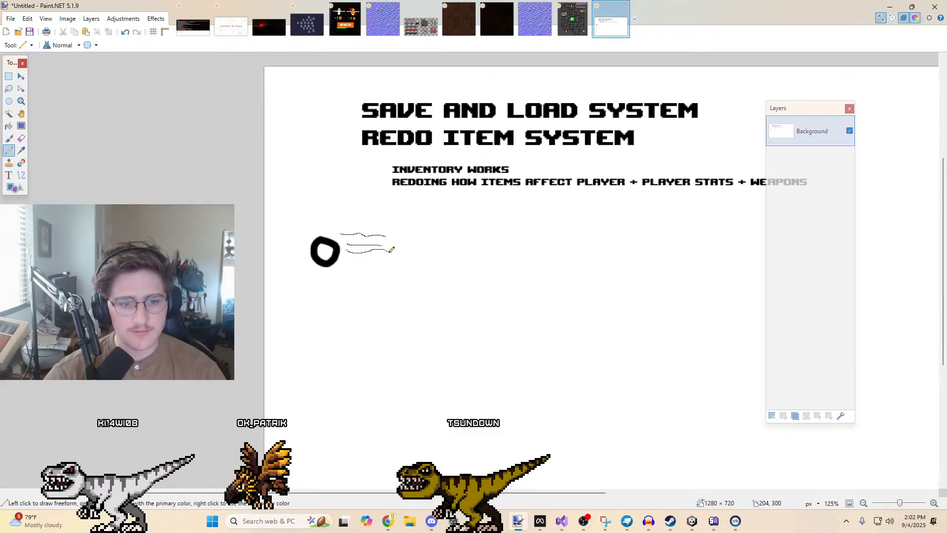
{"action": "left_click_drag", "start_coordinate": [344, 269], "coordinate": [415, 271]}
Beside the wavy lines, add the text lines "DMG", "ATK SPD", "HP" and "EVERY PLAYER VALUE", and shift the block slightly right
{"action": "key", "text": "t"}
{"action": "left_click", "coordinate": [376, 235]}
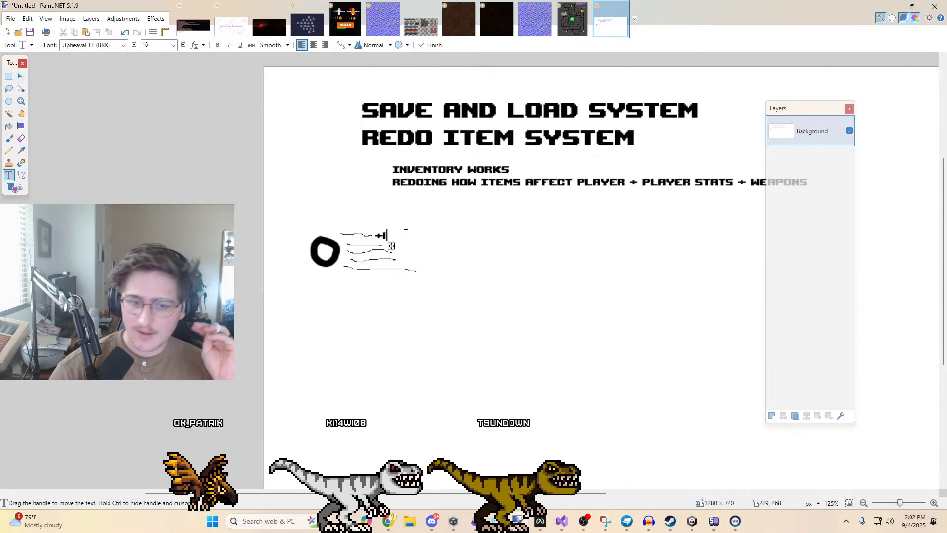
{"action": "left_click_drag", "start_coordinate": [391, 246], "coordinate": [405, 245]}
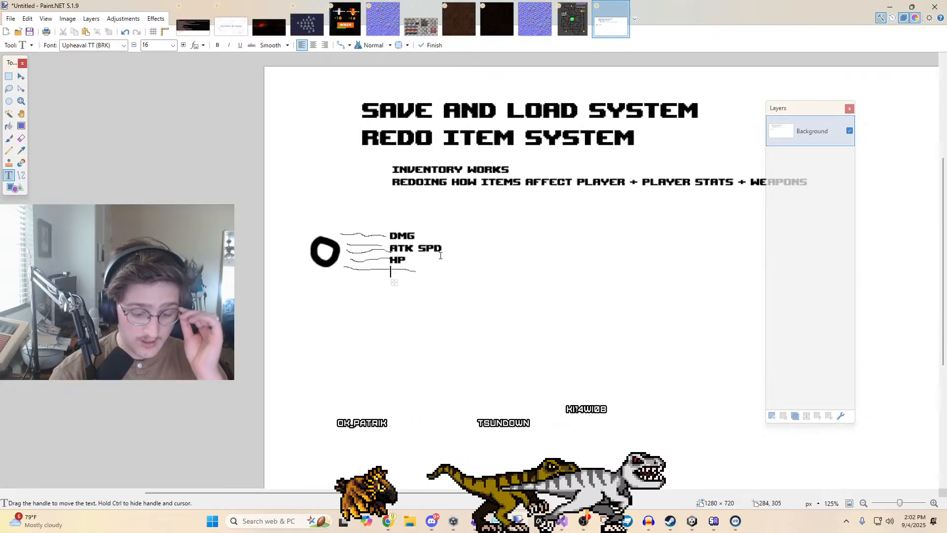
{"action": "type", "text": "EV"}
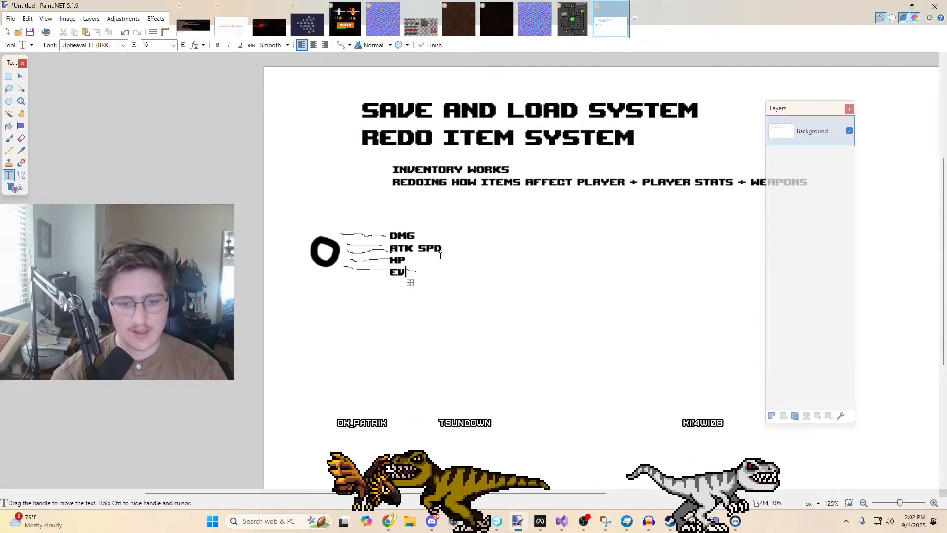
{"action": "type", "text": "ERY PLAYER VALUE"}
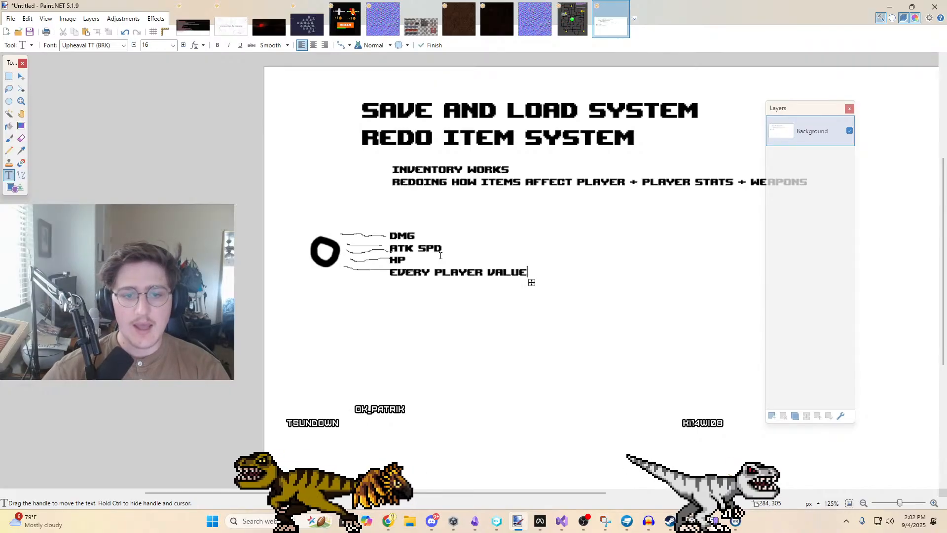
{"action": "left_click_drag", "start_coordinate": [533, 283], "coordinate": [542, 283]}
{"action": "left_click", "coordinate": [9, 77]}
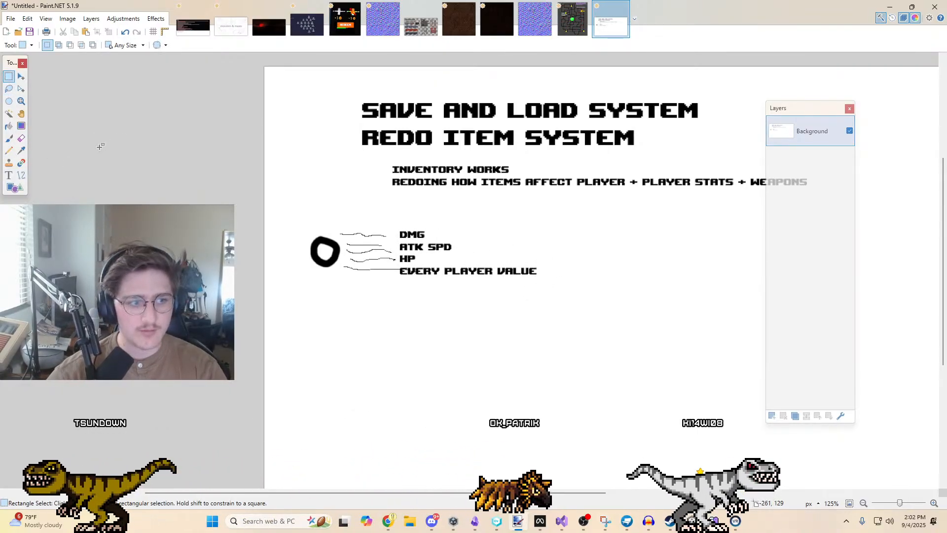
Draw thin freehand Pencil arrows pointing right from the stat list, one beside "DMG" and "ATK SPD" and one farther right
{"action": "left_click", "coordinate": [9, 175]}
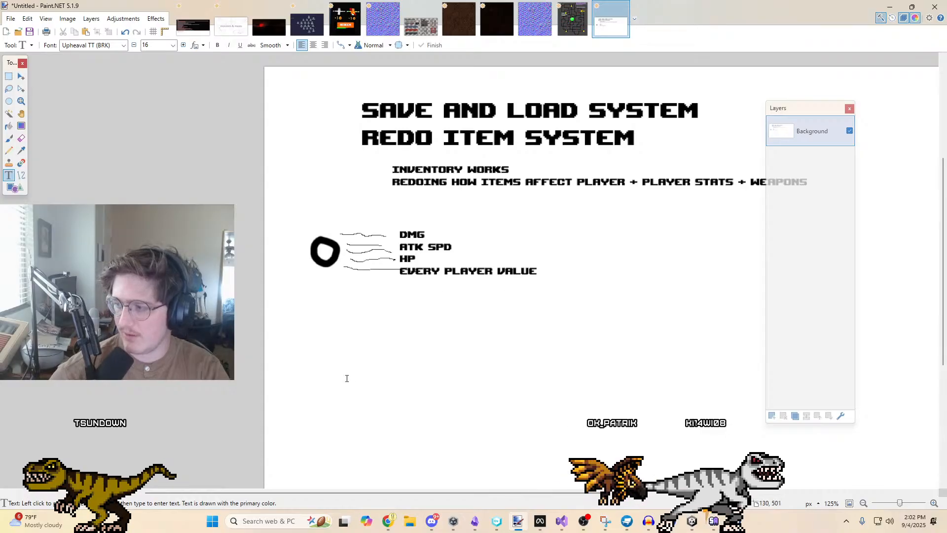
{"action": "middle_click_drag", "start_coordinate": [495, 291], "coordinate": [381, 270]}
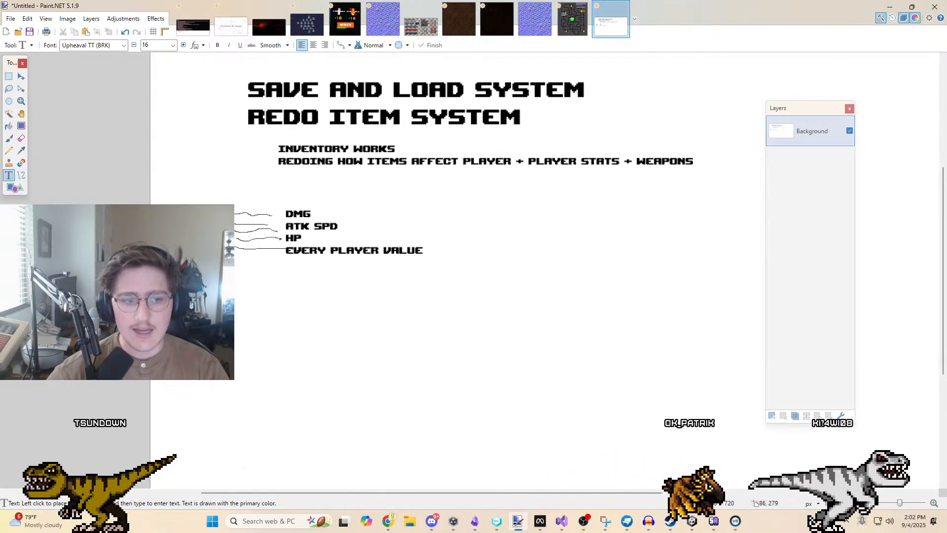
{"action": "left_click", "coordinate": [9, 138]}
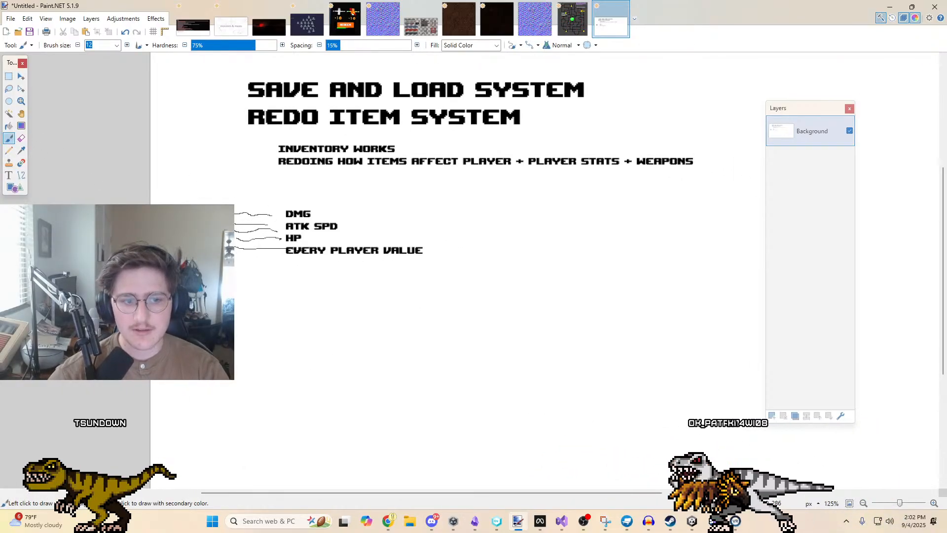
{"action": "middle_click_drag", "start_coordinate": [261, 222], "coordinate": [316, 231]}
{"action": "left_click", "coordinate": [11, 153]}
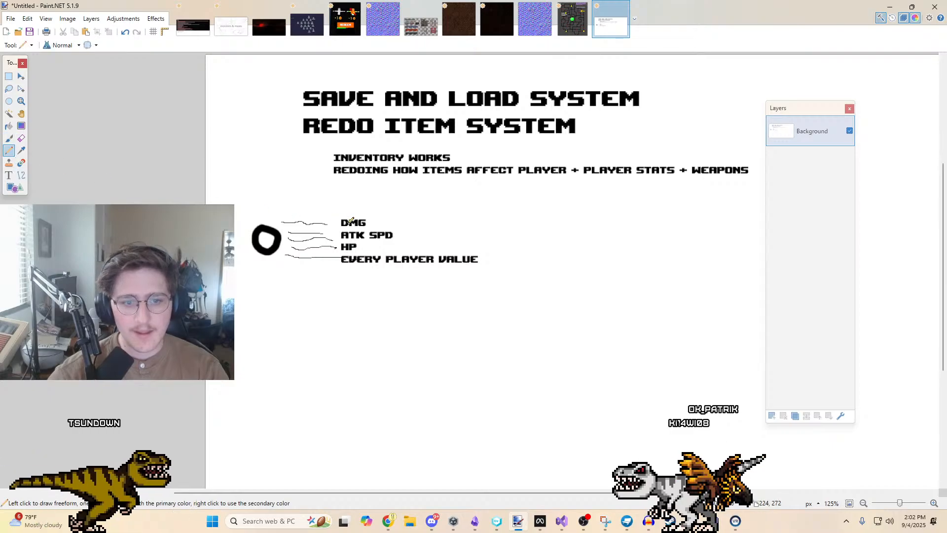
{"action": "middle_click_drag", "start_coordinate": [422, 225], "coordinate": [378, 204]}
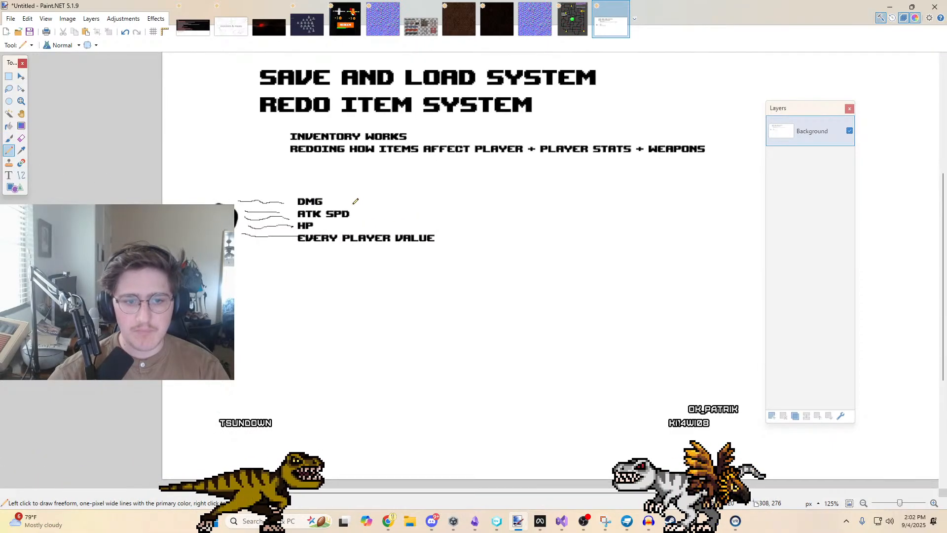
{"action": "left_click_drag", "start_coordinate": [331, 195], "coordinate": [370, 218]}
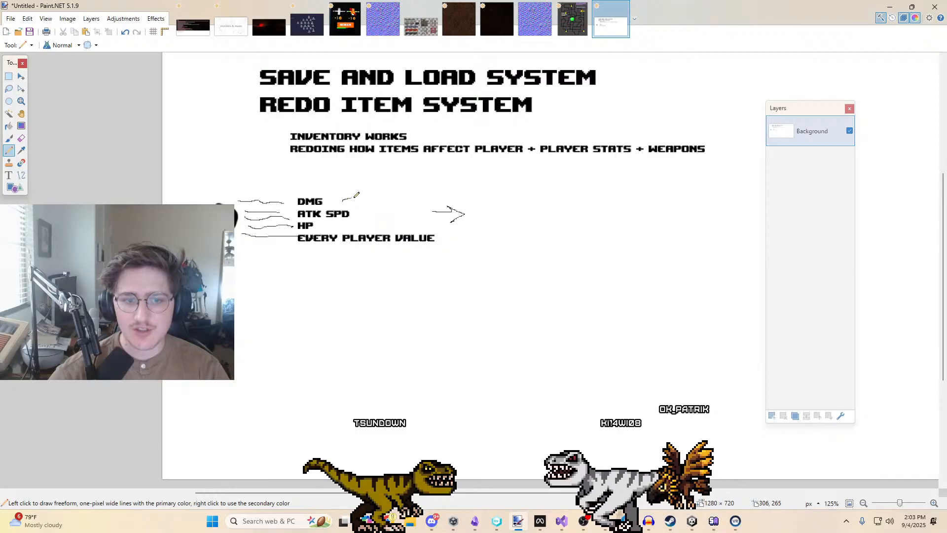
{"action": "mouse_move", "coordinate": [354, 197]}
{"action": "left_mouse_down"}
{"action": "mouse_move", "coordinate": [396, 208]}
{"action": "mouse_move", "coordinate": [379, 205]}
{"action": "left_mouse_up"}
{"action": "left_click_drag", "start_coordinate": [367, 219], "coordinate": [395, 208]}
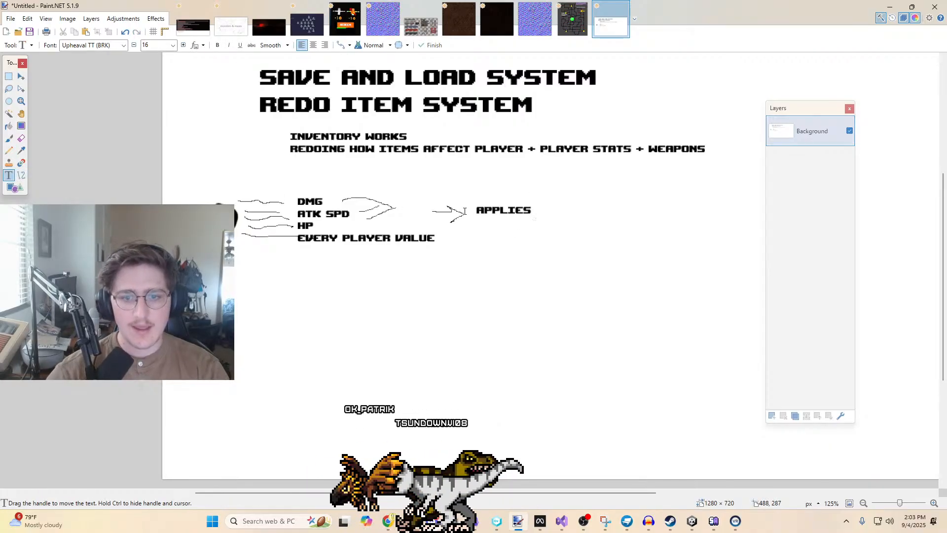
Right of the arrows, write "APPLIES", "CREATE COPY INVENTORY" and "DESC: FOLLOW+" as separate text lines
{"action": "type", "text": "EATE COPY INVER"}
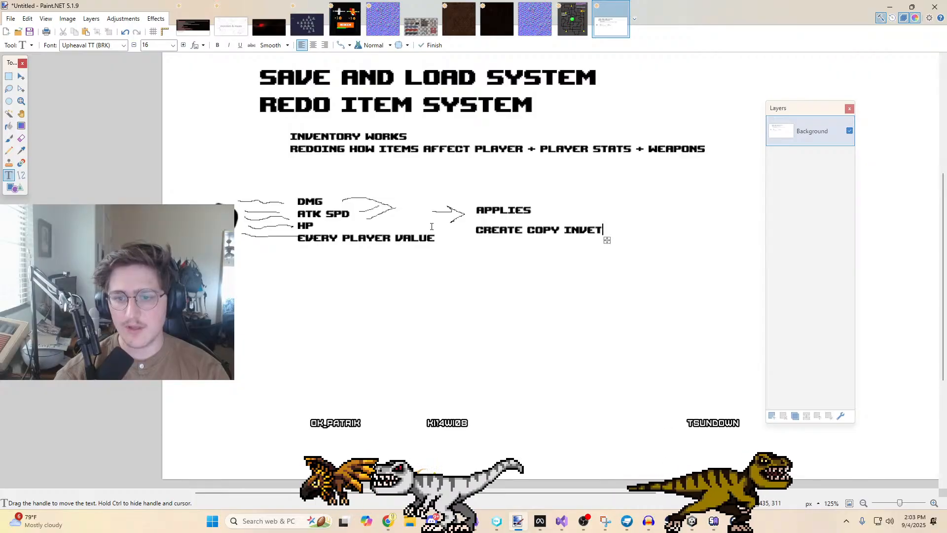
{"action": "type", "text": "ORY"}
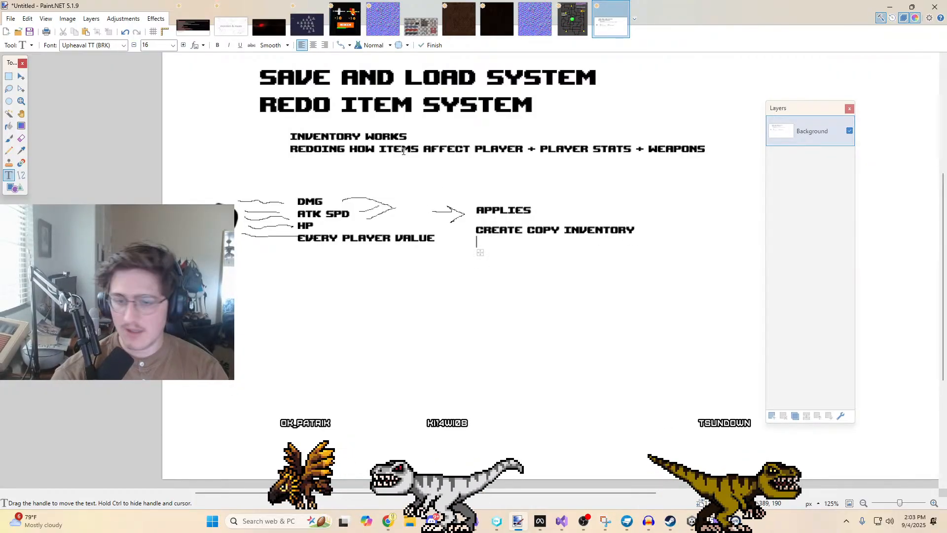
{"action": "key", "text": "Return"}
{"action": "type", "text": "DESC:"}
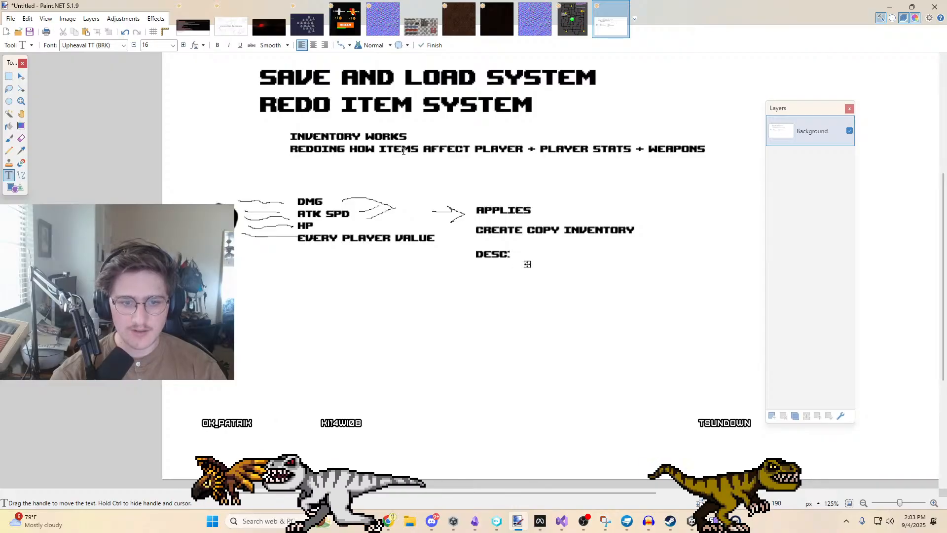
{"action": "type", "text": " FOLLOW+"}
{"action": "key", "text": "Return"}
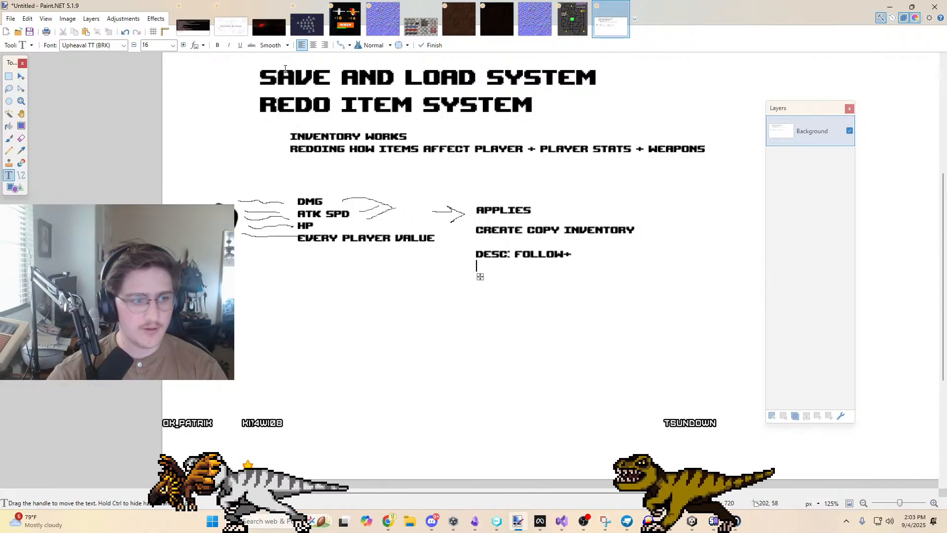
Draw a long curved Pencil arrow from below "EVERY PLAYER VALUE" to the right end of "DESC: FOLLOW+"
{"action": "left_click", "coordinate": [14, 151]}
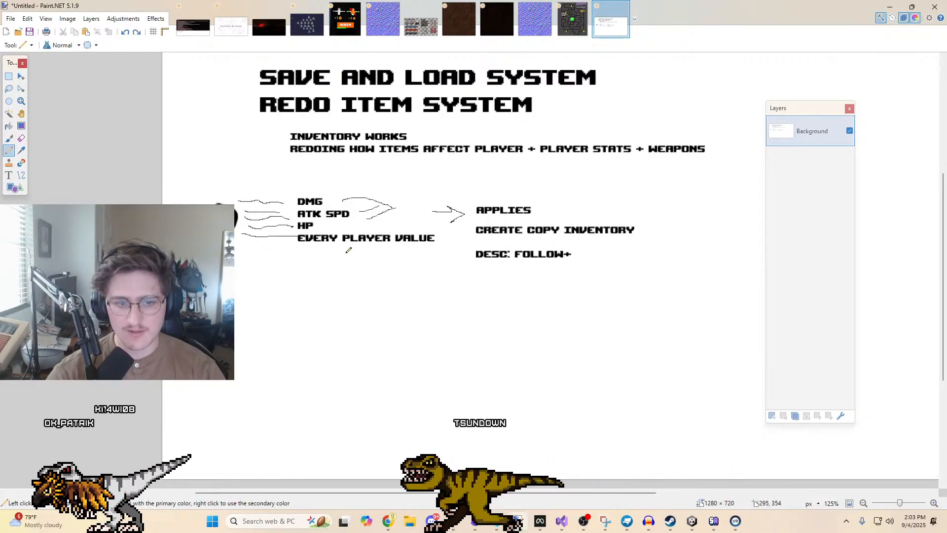
{"action": "middle_click_drag", "start_coordinate": [627, 253], "coordinate": [571, 268]}
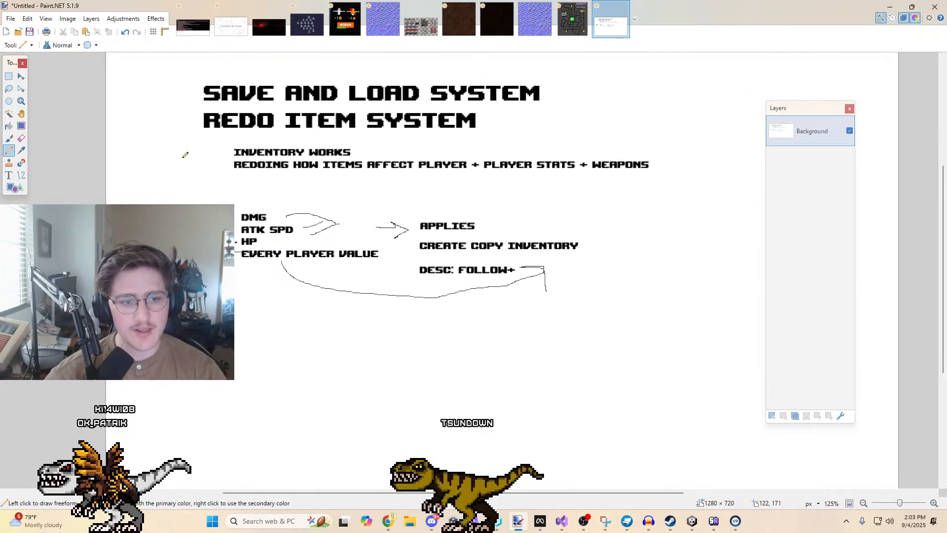
{"action": "middle_click_drag", "start_coordinate": [422, 321], "coordinate": [471, 318]}
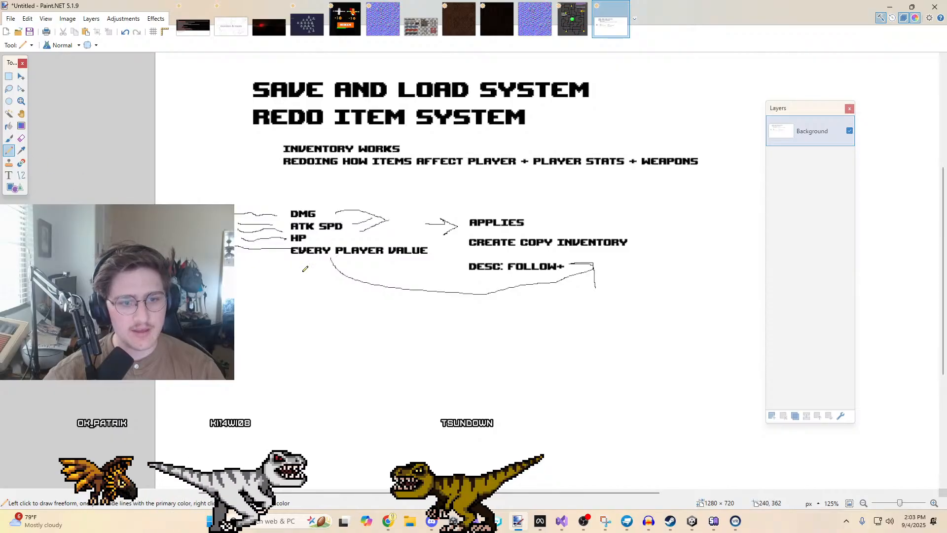
Paint a thick black square checkbox below the circle and put a green check mark over it
{"action": "middle_click_drag", "start_coordinate": [117, 176], "coordinate": [175, 167]}
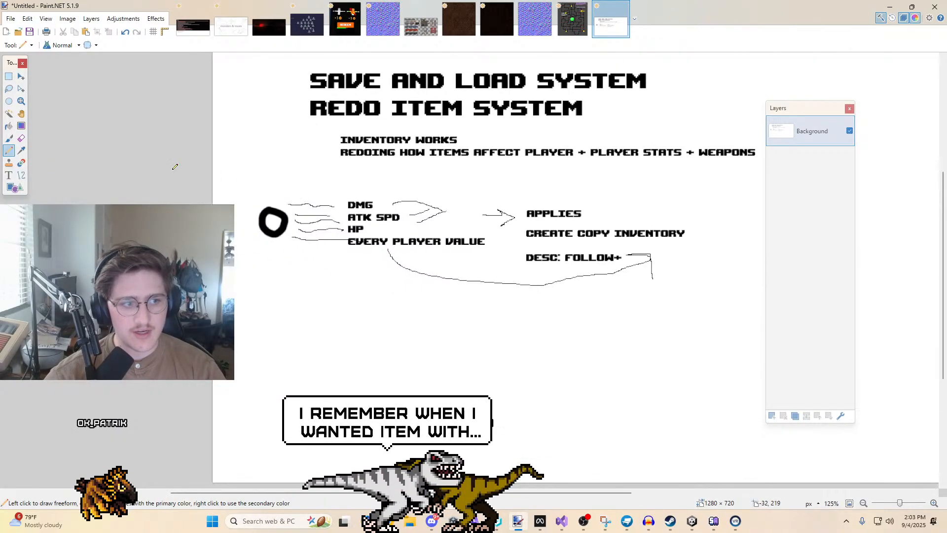
{"action": "key", "text": "b"}
{"action": "left_click_drag", "start_coordinate": [258, 285], "coordinate": [259, 260]}
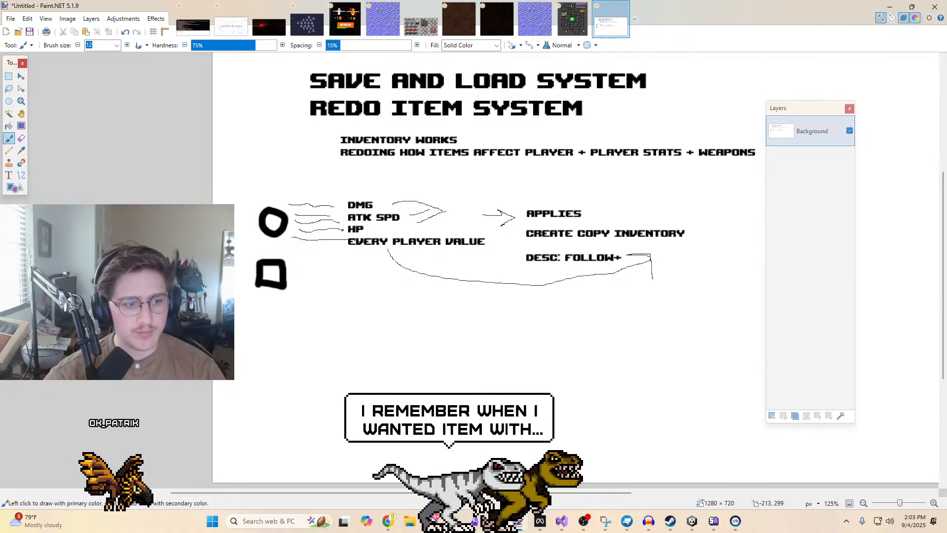
{"action": "left_click_drag", "start_coordinate": [254, 261], "coordinate": [281, 251]}
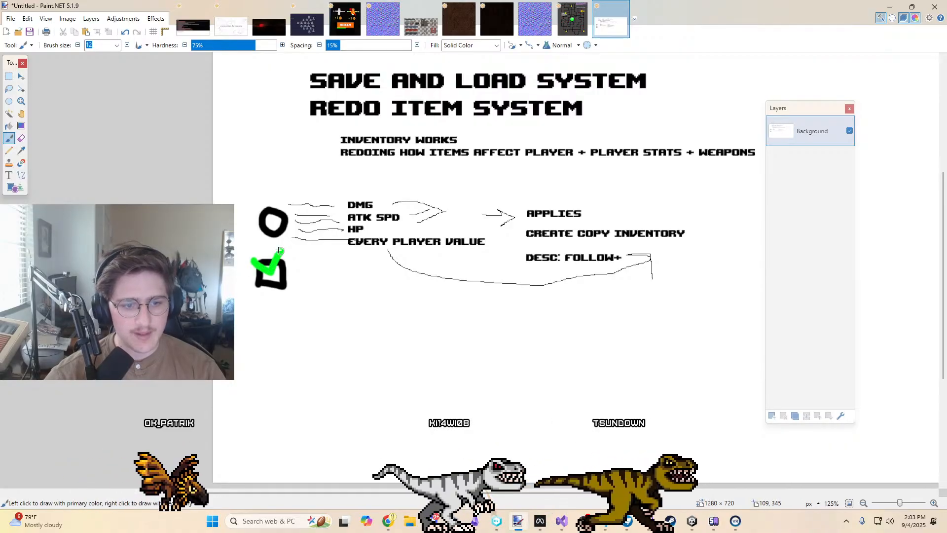
Beside the checkbox, write "ALSO ENABLES X GLOBAL VARIABLE" with "VARIABLE" on a second line
{"action": "left_click", "coordinate": [8, 176]}
{"action": "left_click", "coordinate": [302, 266]}
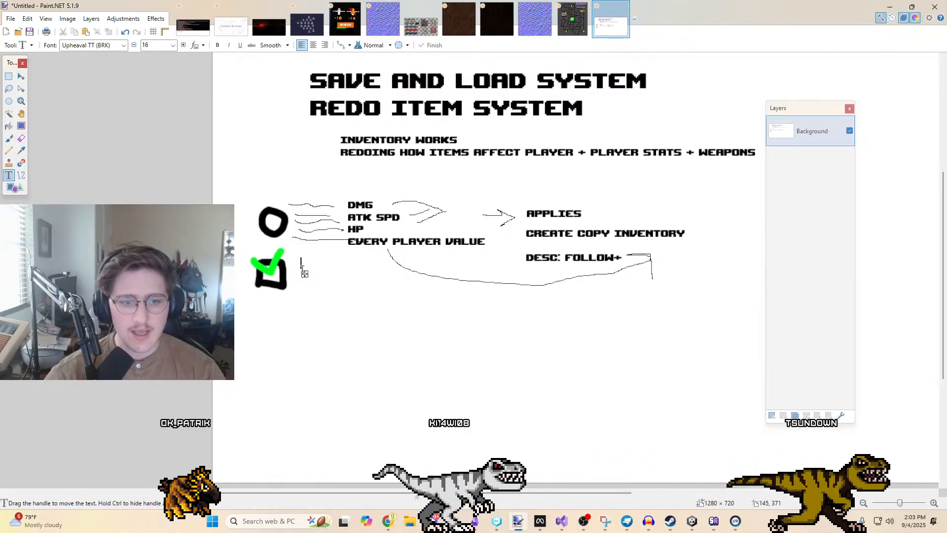
{"action": "type", "text": "AL"}
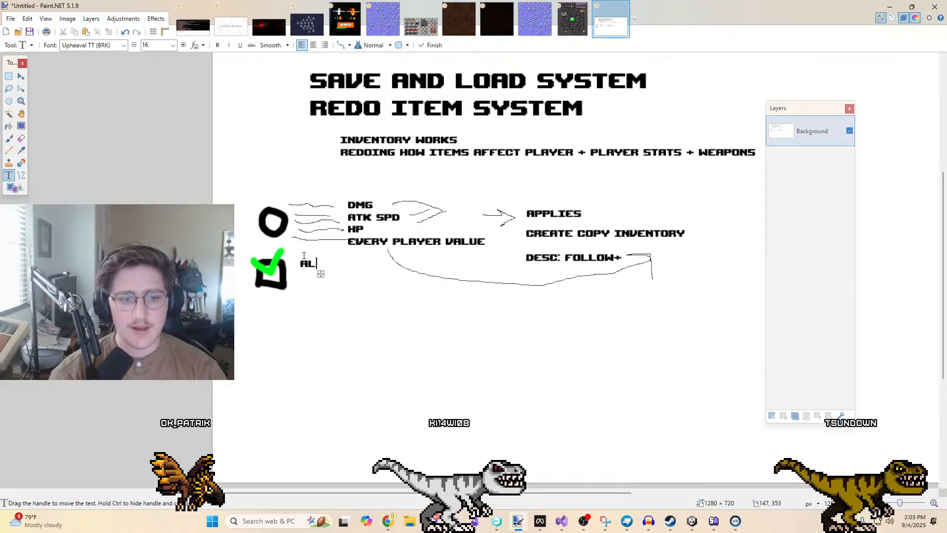
{"action": "type", "text": "SO ENABLES "}
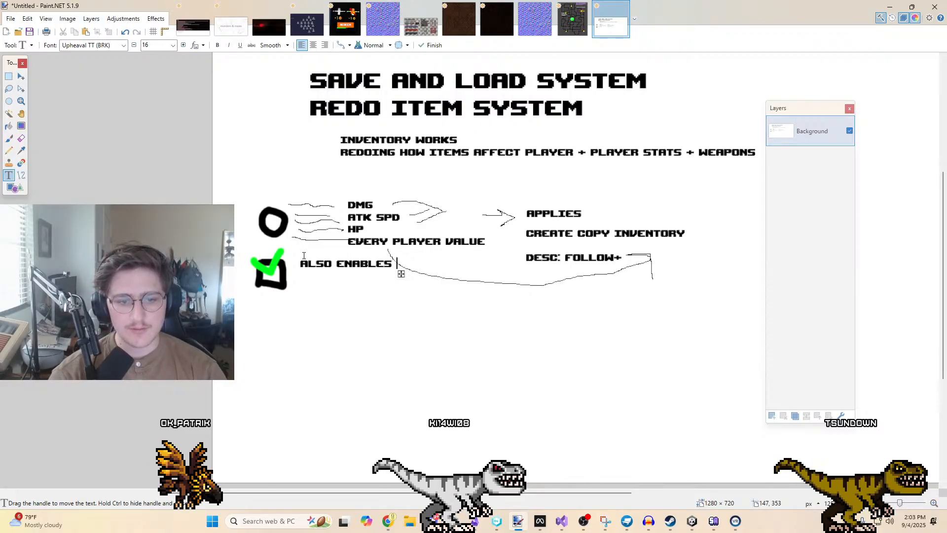
{"action": "type", "text": "X GLOBAL"}
{"action": "key", "text": "Return"}
{"action": "type", "text": "V"}
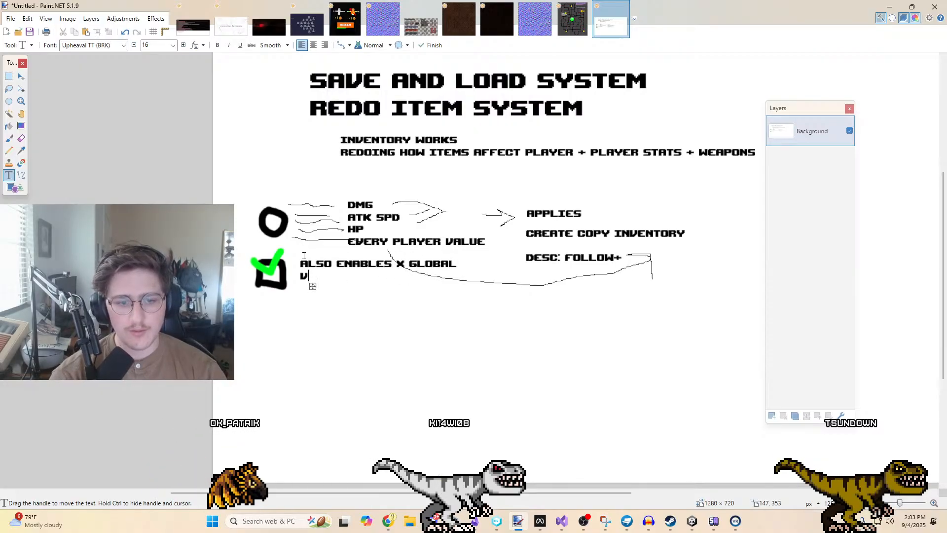
{"action": "type", "text": "ARIABLE"}
Write "WRITE DESC" below the global variable note and draw a long Pencil arrow from it to "DESC: FOLLOW+"
{"action": "middle_click_drag", "start_coordinate": [480, 314], "coordinate": [404, 282]}
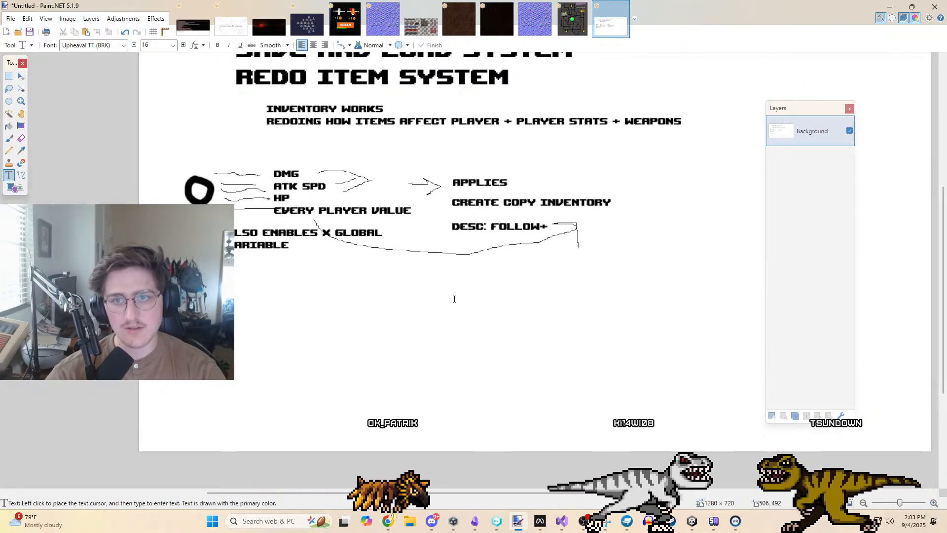
{"action": "middle_click_drag", "start_coordinate": [267, 163], "coordinate": [321, 184]}
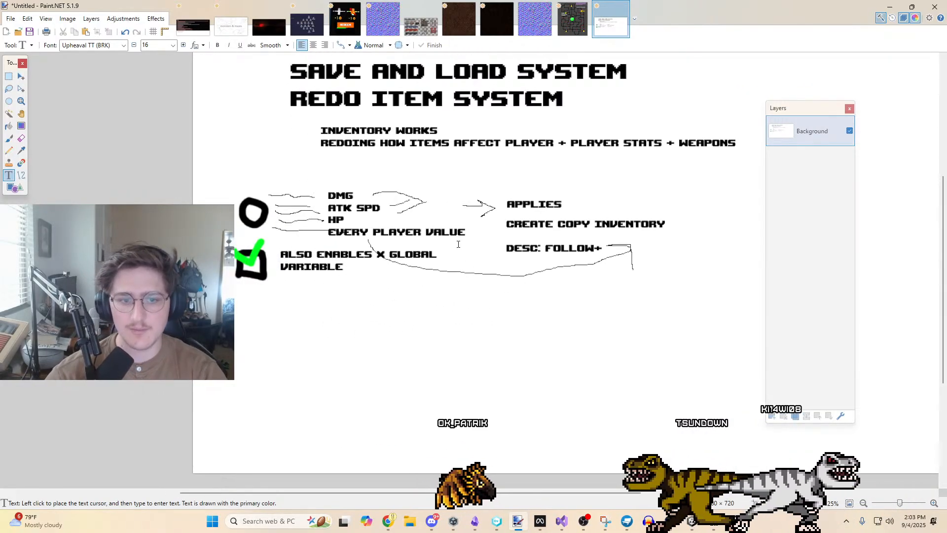
{"action": "key", "text": "b"}
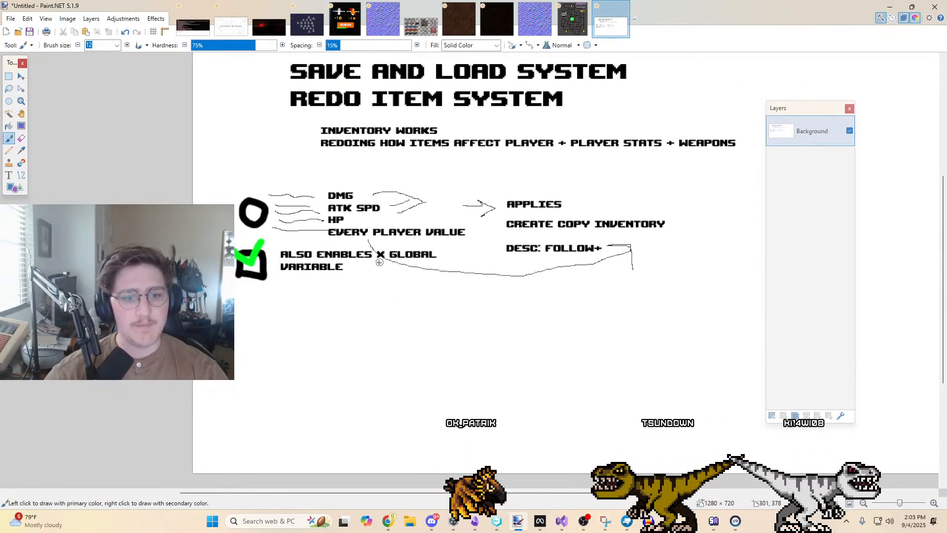
{"action": "left_click", "coordinate": [8, 174]}
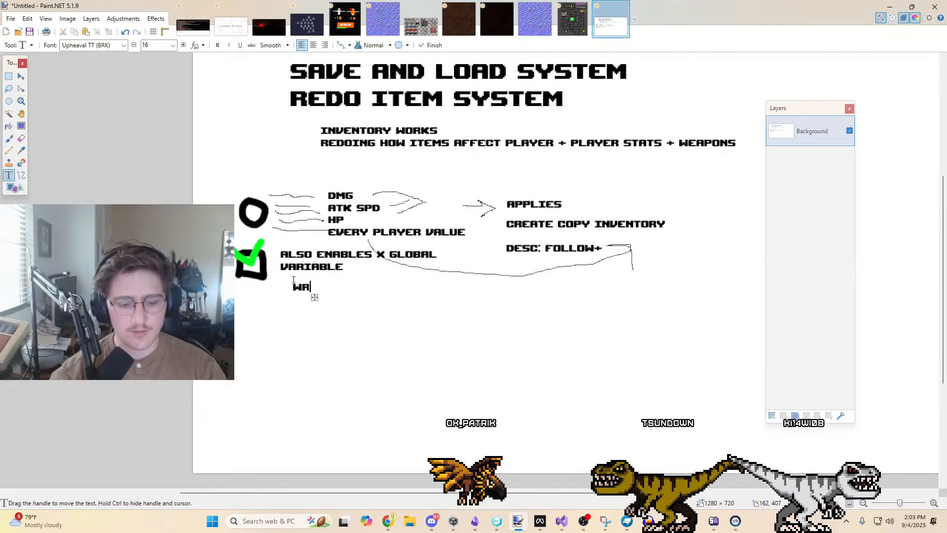
{"action": "left_click", "coordinate": [9, 151]}
{"action": "mouse_move", "coordinate": [379, 290]}
{"action": "left_mouse_down"}
{"action": "mouse_move", "coordinate": [596, 256]}
{"action": "mouse_move", "coordinate": [596, 269]}
{"action": "left_mouse_up"}
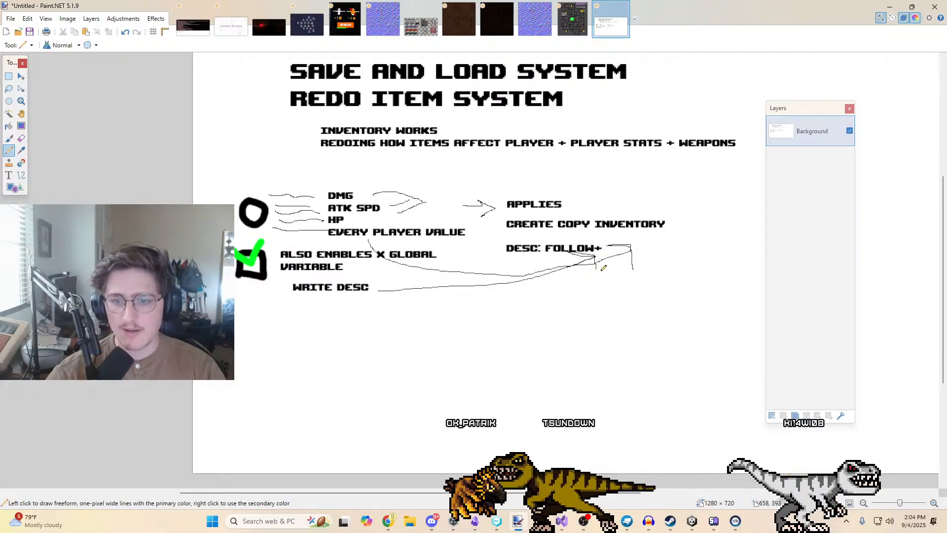
{"action": "mouse_move", "coordinate": [528, 226]}
{"action": "middle_mouse_down"}
{"action": "mouse_move", "coordinate": [456, 251]}
{"action": "mouse_move", "coordinate": [494, 261]}
{"action": "middle_mouse_up"}
{"action": "scroll", "coordinate": [455, 248], "scroll_direction": "down", "scroll_amount": 3, "text": "ctrl"}
{"action": "middle_click_drag", "start_coordinate": [432, 277], "coordinate": [359, 256]}
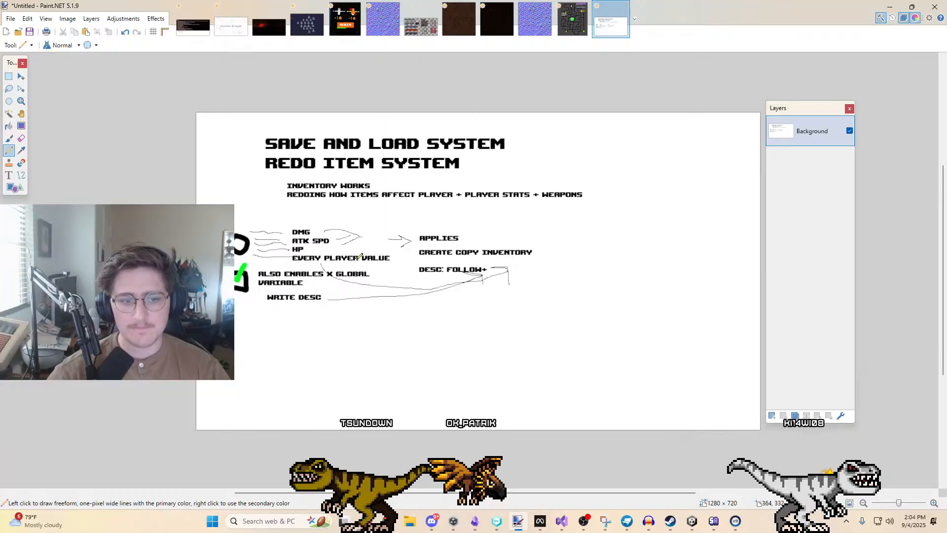
Paint a small thick black circle with the brush in the blank area to the right of "CREATE COPY INVENTORY"
{"action": "left_click", "coordinate": [9, 138]}
{"action": "scroll", "coordinate": [553, 224], "scroll_direction": "up", "scroll_amount": 2, "text": "ctrl"}
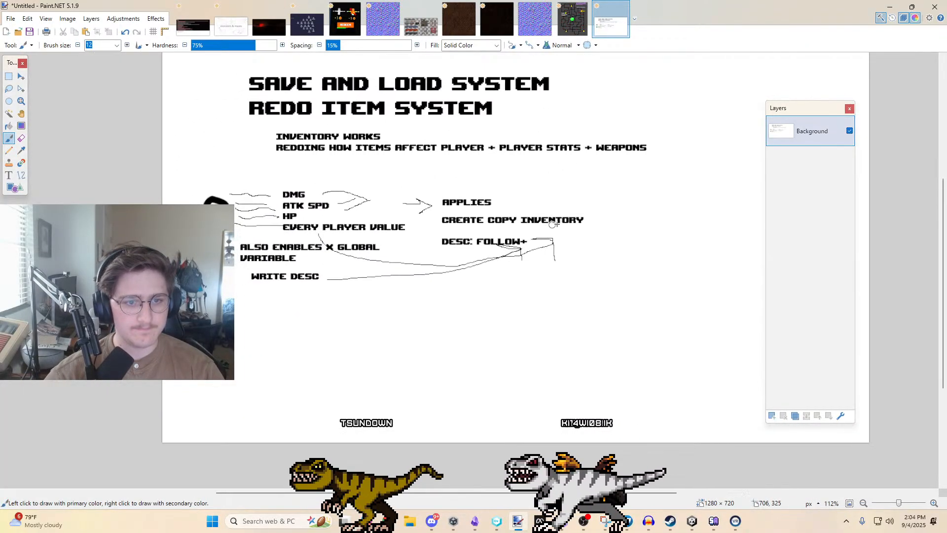
{"action": "middle_click_drag", "start_coordinate": [557, 224], "coordinate": [573, 224]}
{"action": "key", "text": "t"}
{"action": "key", "text": "p"}
{"action": "middle_click_drag", "start_coordinate": [271, 161], "coordinate": [35, 138]}
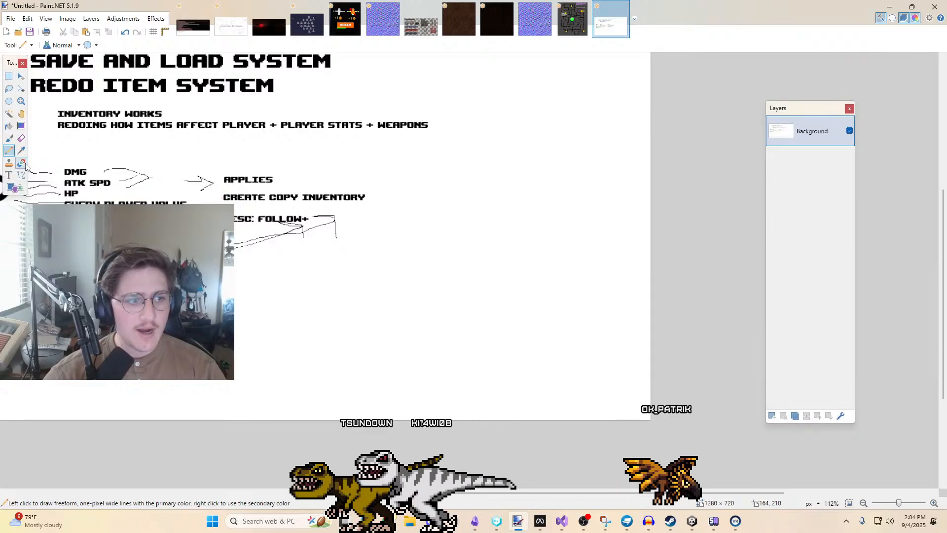
{"action": "key", "text": "b"}
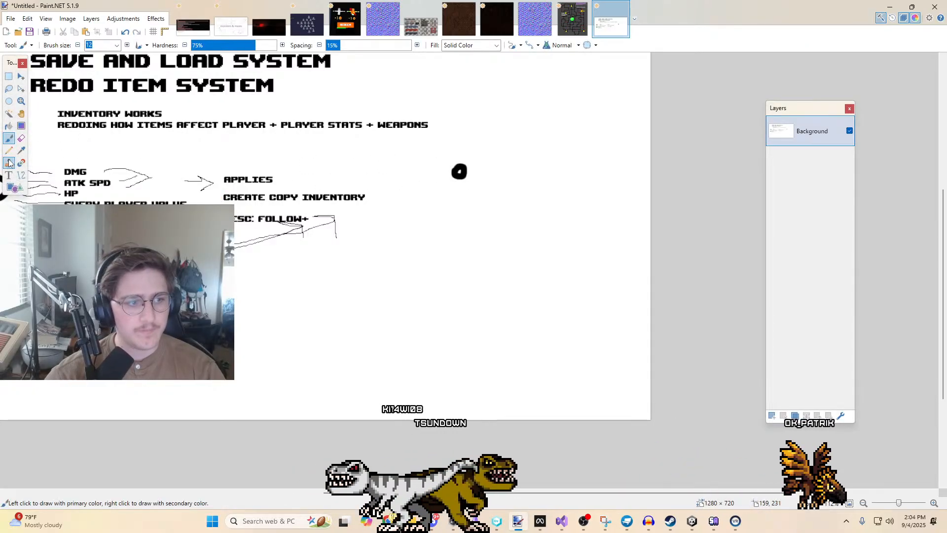
Write a popcorn condition block below the small circle: "IF POPCORN IS TRUE", "GRAVITY = TRUE", "SPRITE = POPCORN"
{"action": "left_click", "coordinate": [7, 177]}
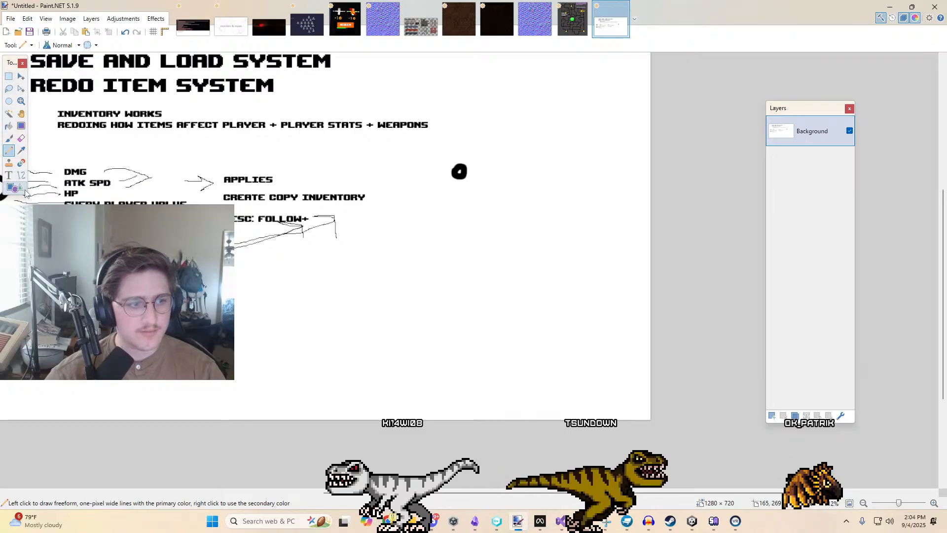
{"action": "scroll", "coordinate": [446, 195], "scroll_direction": "right", "scroll_amount": 1, "text": "shift"}
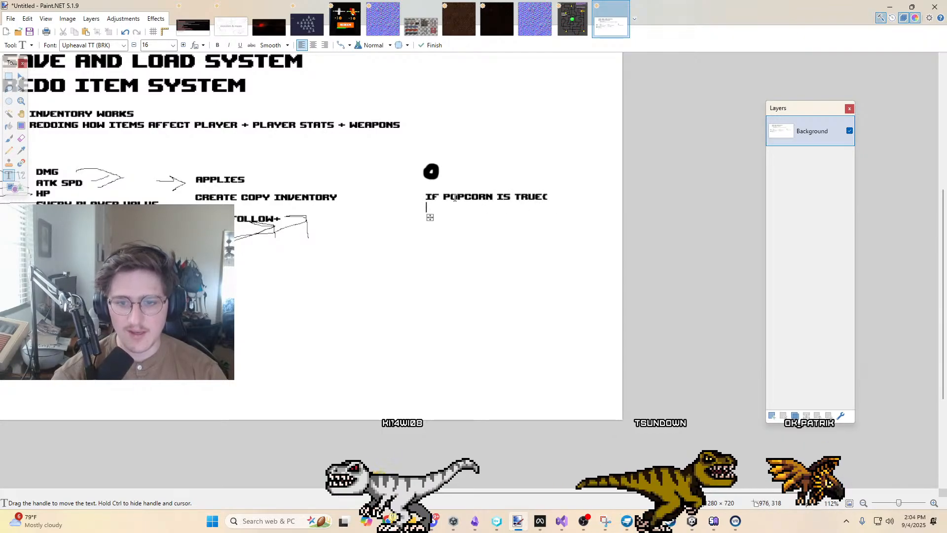
{"action": "key", "text": "Up"}
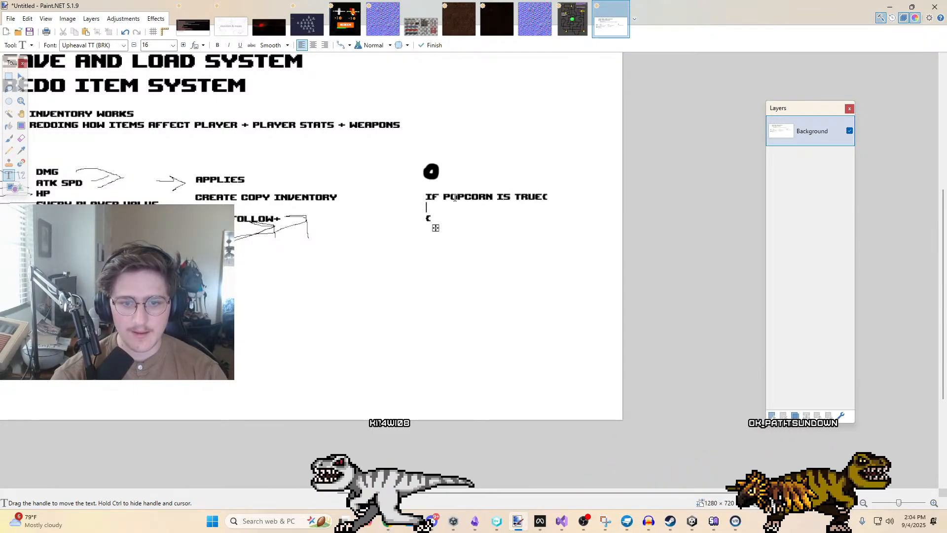
{"action": "type", "text": "GRAVIT"}
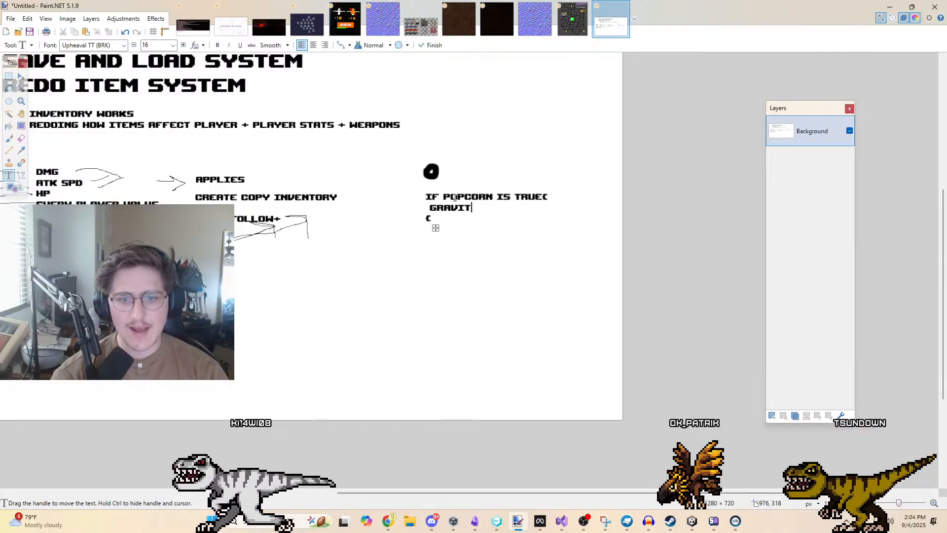
{"action": "type", "text": "Y = TRUE"}
{"action": "key", "text": "Return"}
{"action": "type", "text": "SPR"}
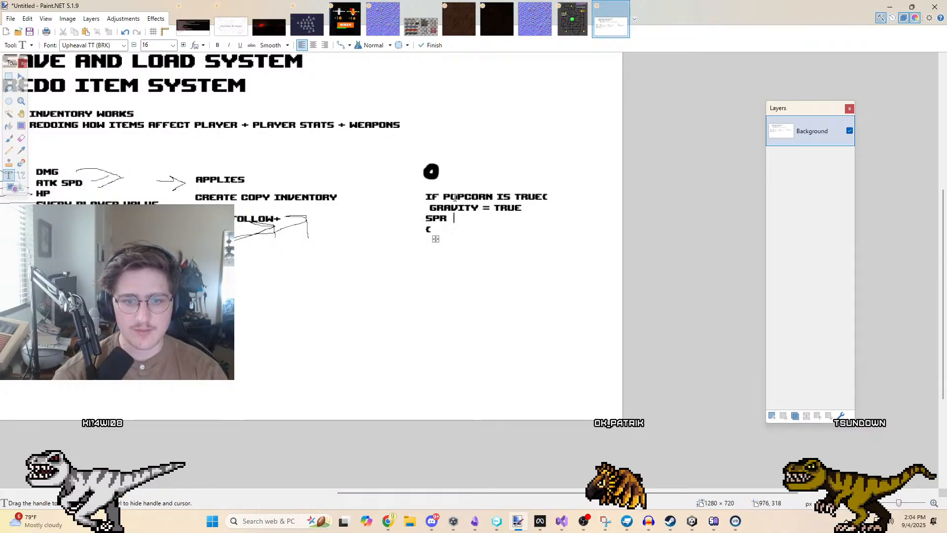
{"action": "type", "text": "ITE = POPCORN"}
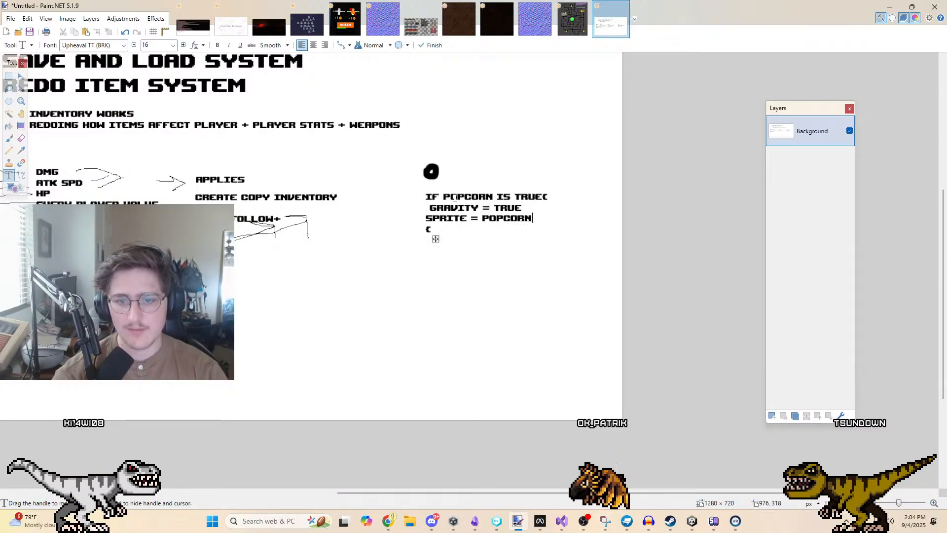
{"action": "key", "text": "Escape"}
{"action": "key", "text": "s"}
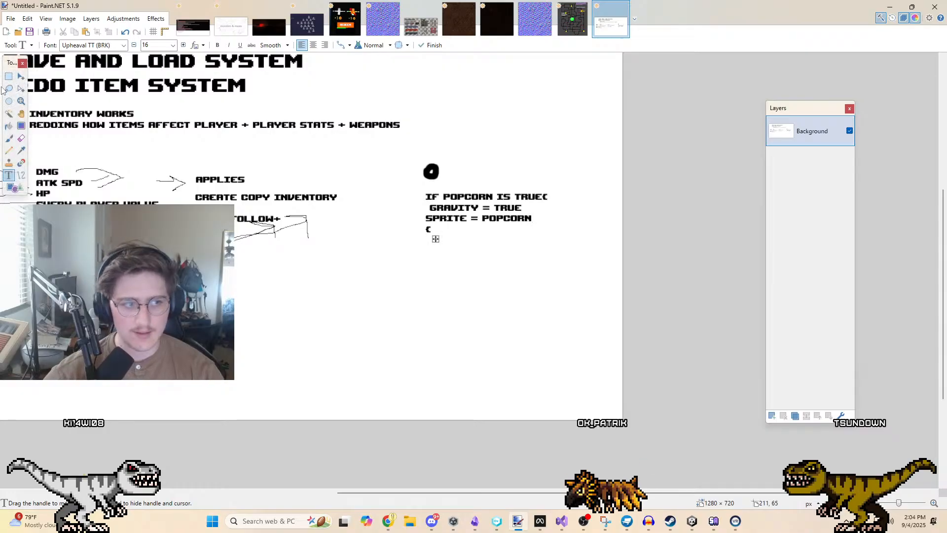
{"action": "left_click_drag", "start_coordinate": [430, 336], "coordinate": [531, 351]}
{"action": "left_click_drag", "start_coordinate": [568, 266], "coordinate": [561, 260]}
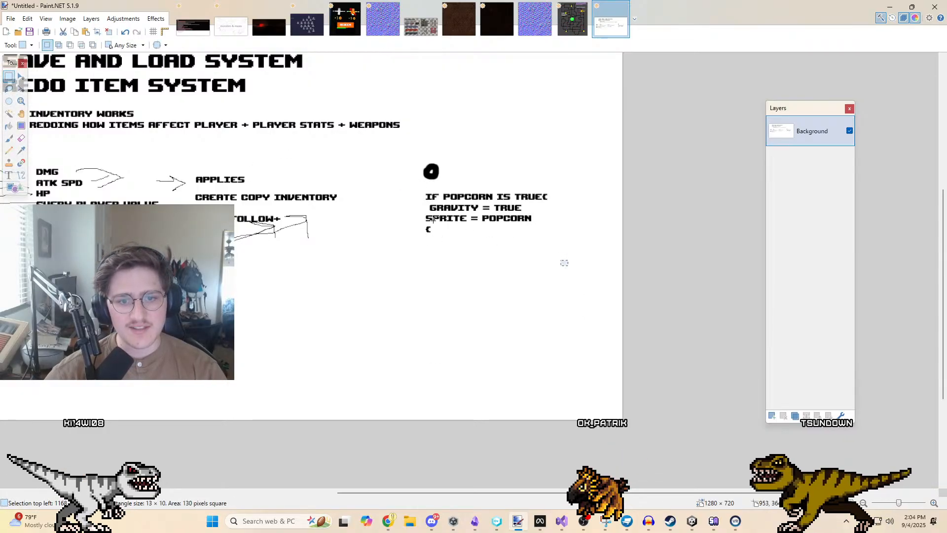
{"action": "left_click", "coordinate": [12, 174]}
{"action": "middle_click_drag", "start_coordinate": [416, 279], "coordinate": [553, 257]}
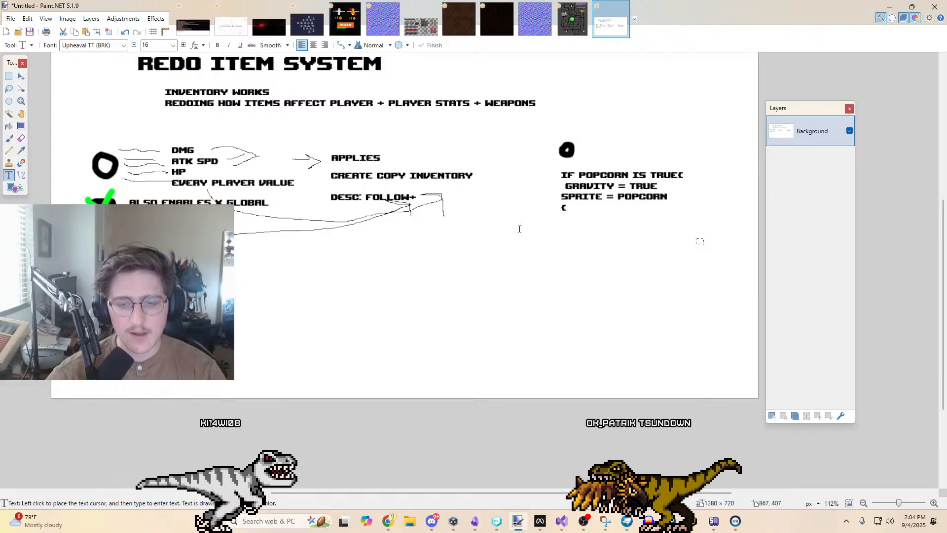
{"action": "left_click", "coordinate": [518, 232]}
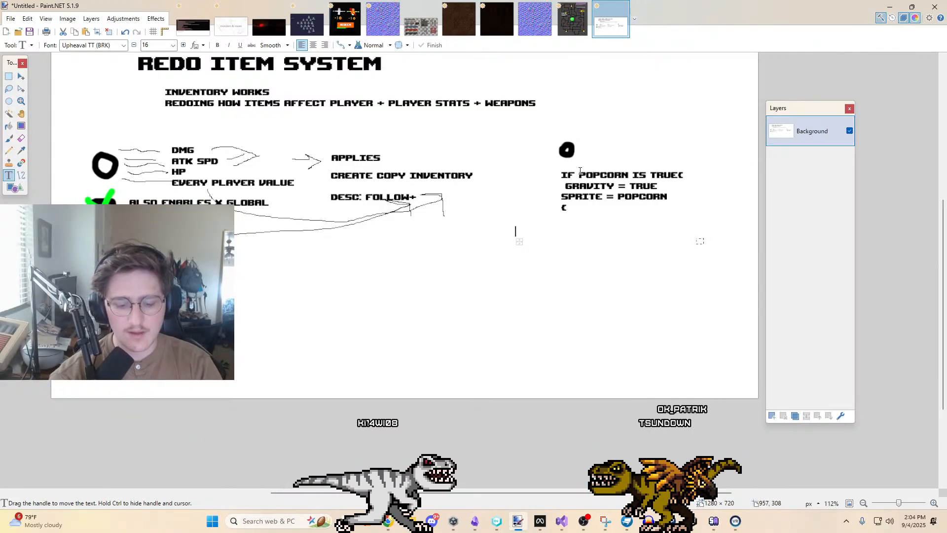
{"action": "type", "text": "i"}
{"action": "key", "text": "ctrl+d"}
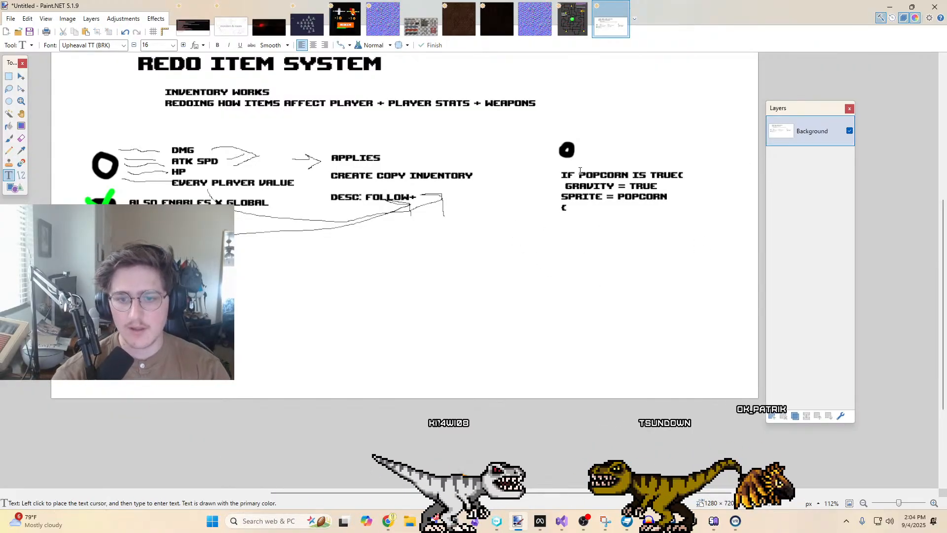
Try the word "POPCORN" in the blank area below "DESC: FOLLOW+" and erase it again
{"action": "left_click", "coordinate": [467, 262]}
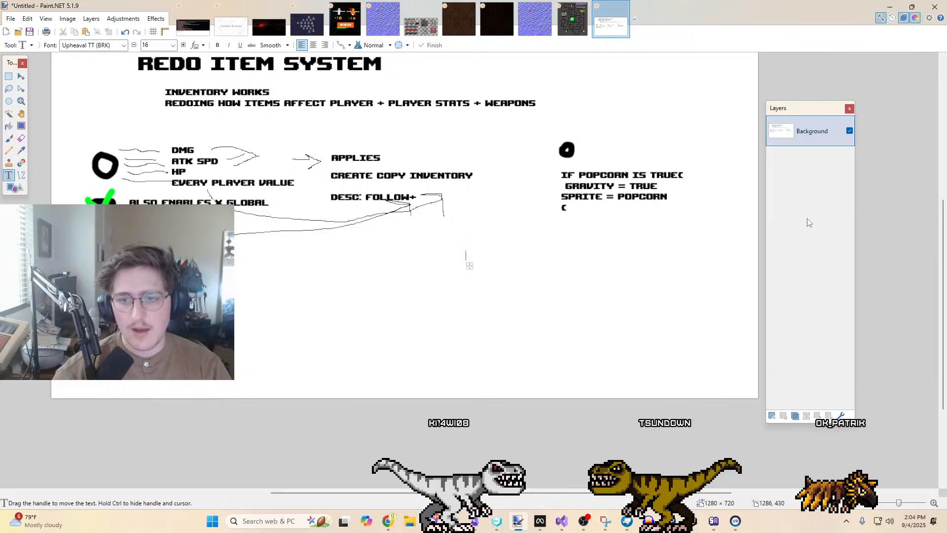
{"action": "type", "text": "PO"}
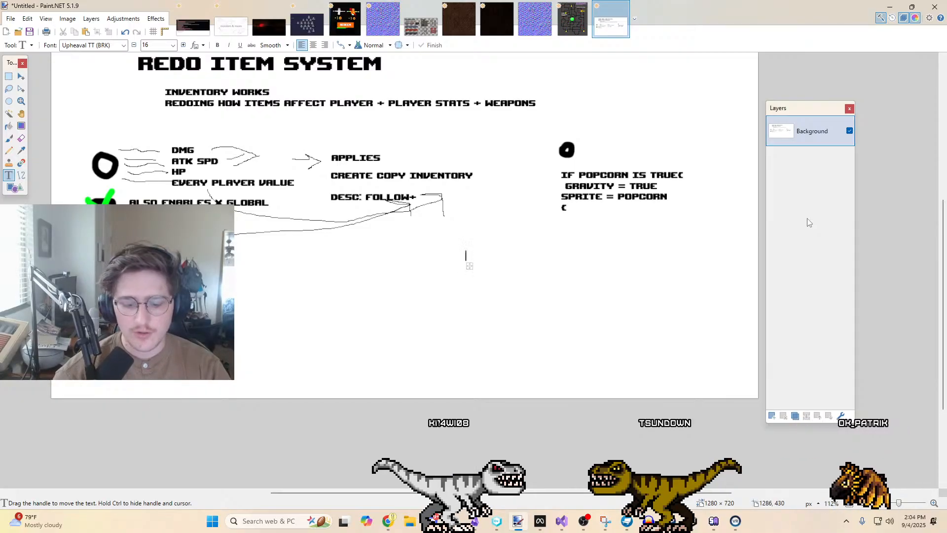
{"action": "type", "text": "POPCORN"}
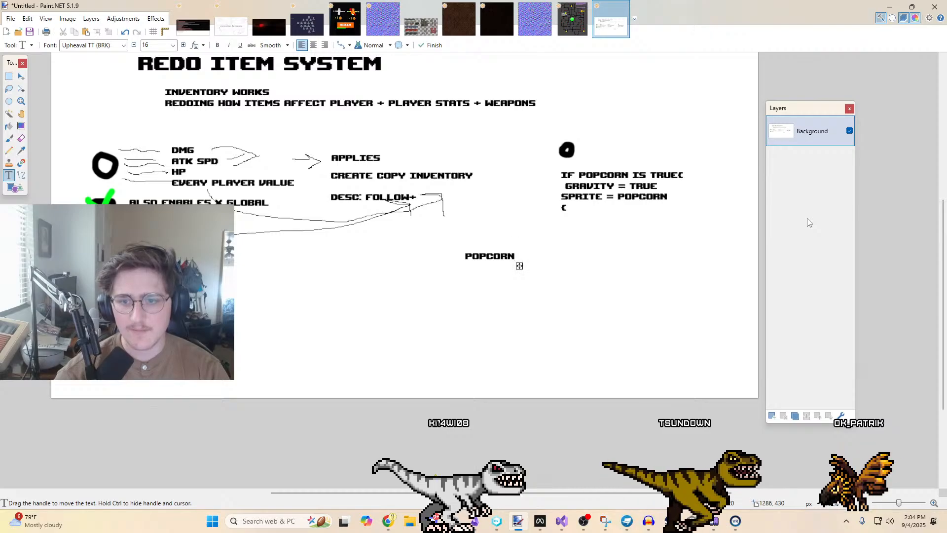
{"action": "key", "text": "BackSpace"}
{"action": "key", "text": "BackSpace"}
{"action": "key", "text": "BackSpace"}
{"action": "key", "text": "BackSpace"}
{"action": "key", "text": "BackSpace"}
{"action": "key", "text": "BackSpace"}
{"action": "key", "text": "BackSpace"}
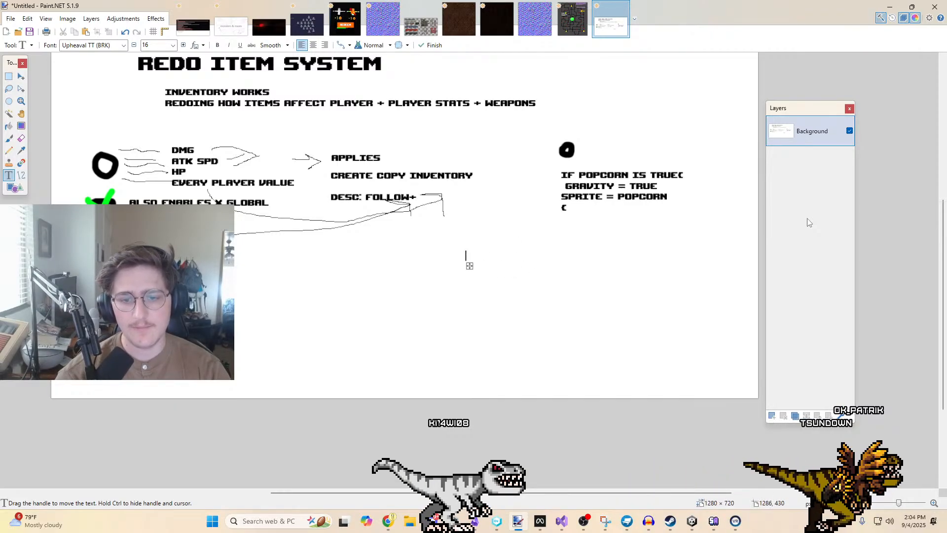
{"action": "key", "text": "Escape"}
{"action": "mouse_move", "coordinate": [640, 177]}
{"action": "middle_mouse_down"}
{"action": "mouse_move", "coordinate": [616, 193]}
{"action": "mouse_move", "coordinate": [579, 186]}
{"action": "middle_mouse_up"}
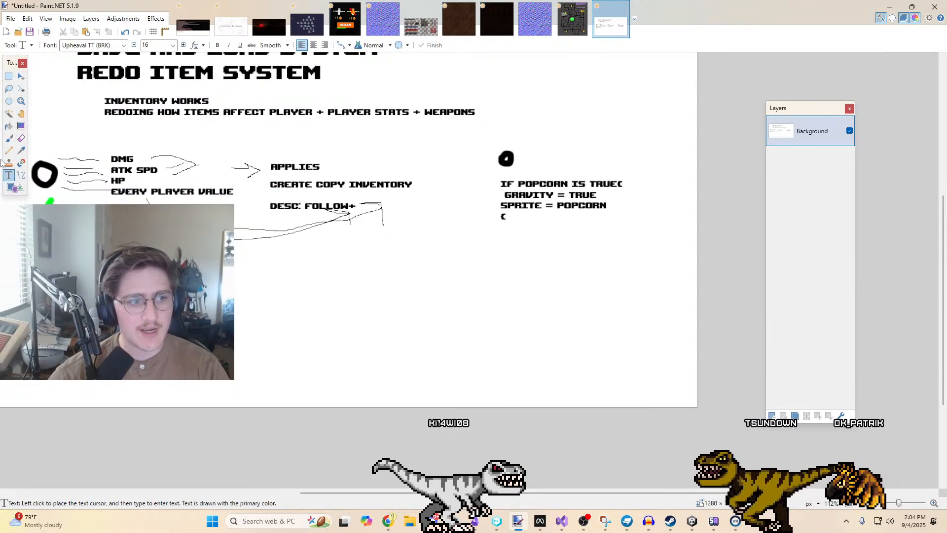
{"action": "key", "text": "p"}
{"action": "left_click_drag", "start_coordinate": [494, 173], "coordinate": [490, 228]}
{"action": "key", "text": "ctrl+z"}
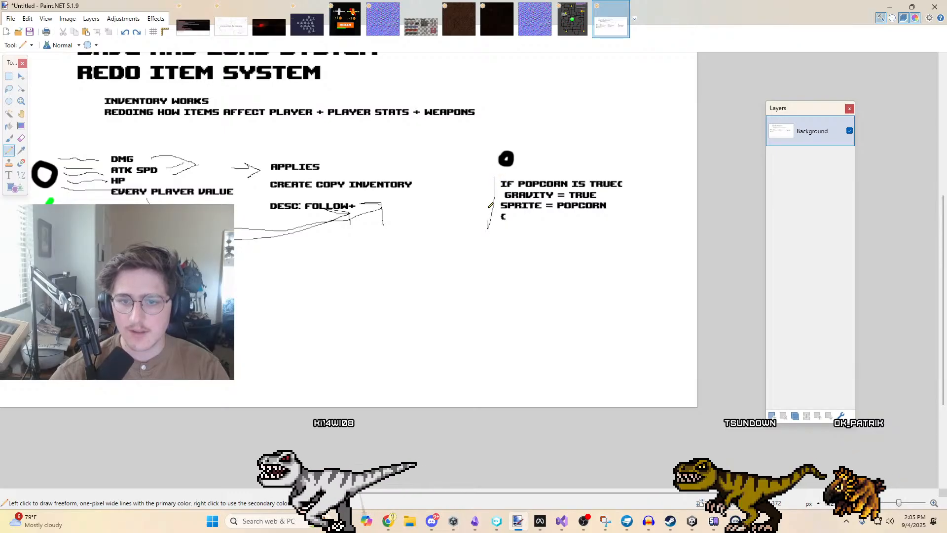
Delete the popcorn condition block below the small circle and fill the transparent gap with white
{"action": "left_click", "coordinate": [9, 89]}
{"action": "left_click", "coordinate": [8, 76]}
{"action": "left_click_drag", "start_coordinate": [483, 170], "coordinate": [655, 250]}
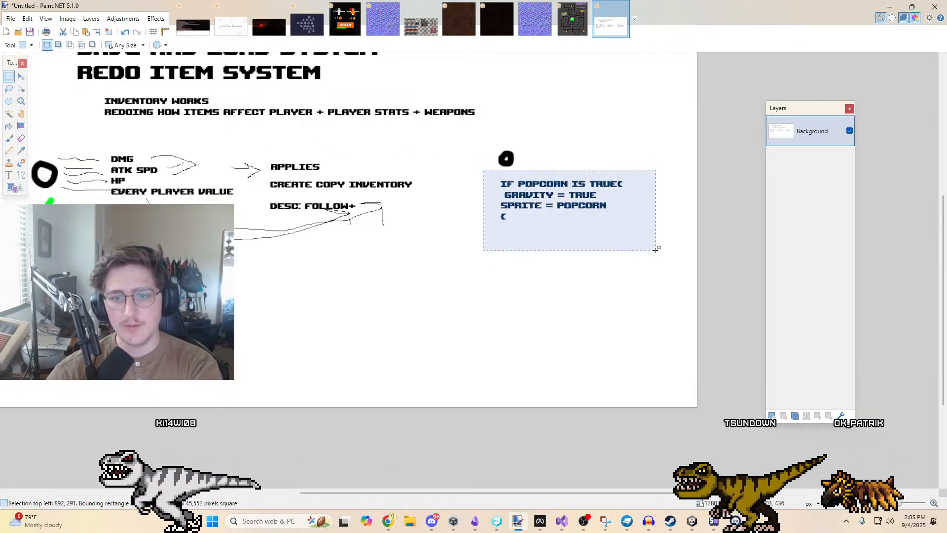
{"action": "key", "text": "Delete"}
{"action": "left_click_drag", "start_coordinate": [472, 277], "coordinate": [589, 298]}
{"action": "key", "text": "ctrl+d"}
{"action": "key", "text": "f"}
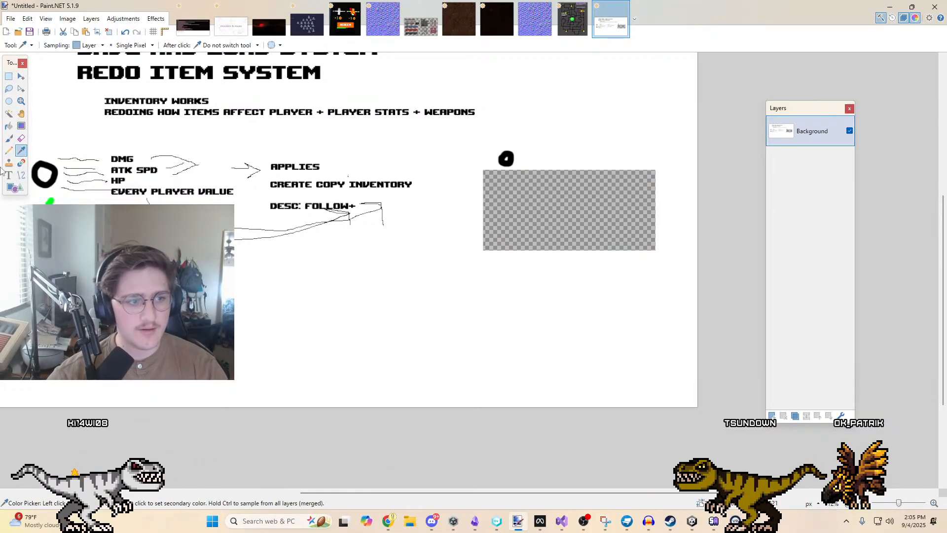
{"action": "key", "text": "g"}
{"action": "left_click", "coordinate": [7, 127]}
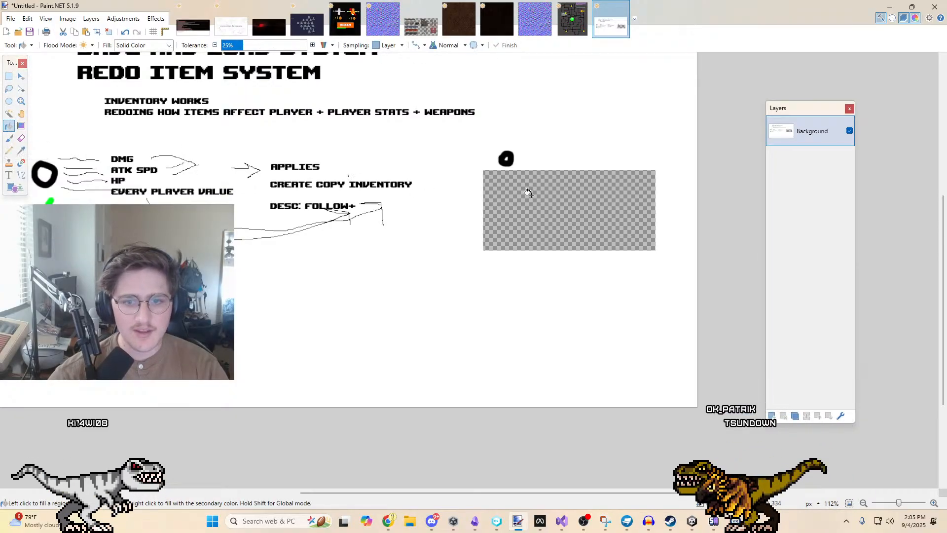
{"action": "left_click", "coordinate": [543, 208]}
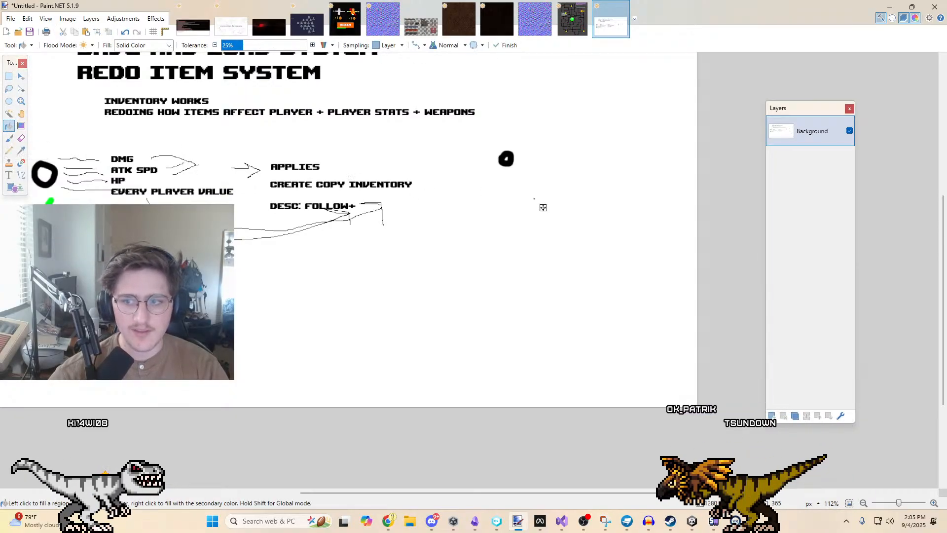
Draw a bumpy popcorn-shaped Pencil outline around the small black circle
{"action": "left_click", "coordinate": [9, 150]}
{"action": "middle_click_drag", "start_coordinate": [444, 177], "coordinate": [475, 186]}
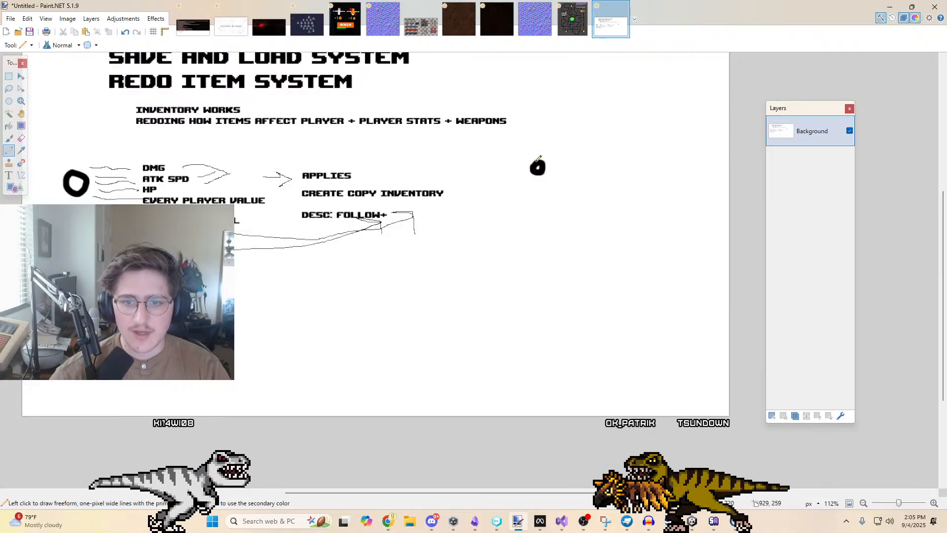
{"action": "mouse_move", "coordinate": [529, 156]}
{"action": "left_mouse_down"}
{"action": "mouse_move", "coordinate": [534, 178]}
{"action": "mouse_move", "coordinate": [520, 175]}
{"action": "mouse_move", "coordinate": [554, 173]}
{"action": "mouse_move", "coordinate": [536, 158]}
{"action": "left_mouse_up"}
{"action": "key", "text": "ctrl+z"}
{"action": "mouse_move", "coordinate": [575, 252]}
{"action": "middle_mouse_down"}
{"action": "mouse_move", "coordinate": [482, 245]}
{"action": "mouse_move", "coordinate": [570, 253]}
{"action": "middle_mouse_up"}
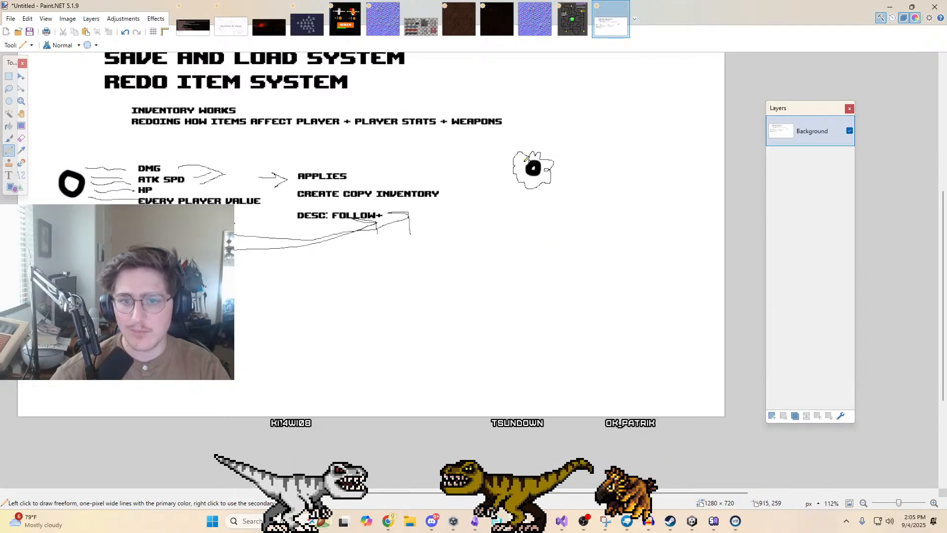
Try sketching wavy trails extending to the right of the popcorn outline
{"action": "key", "text": "ctrl+z"}
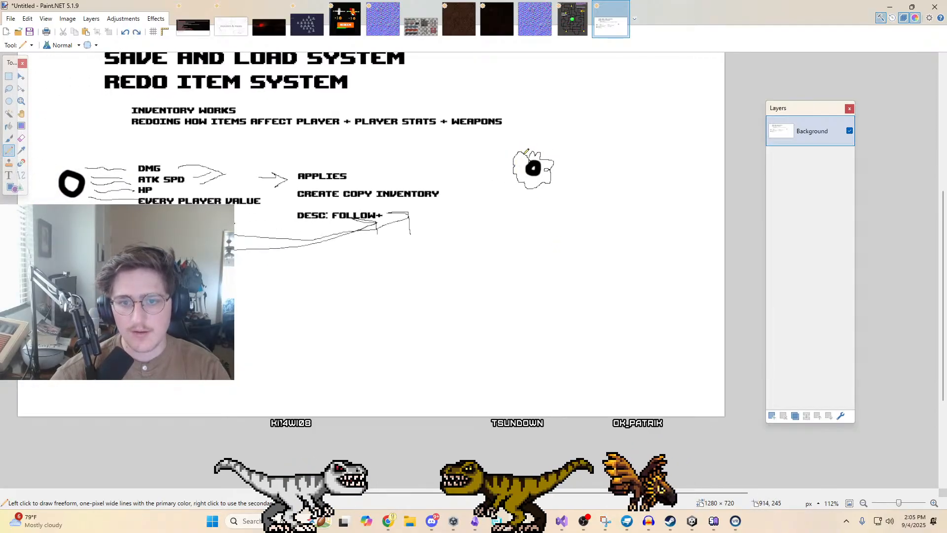
{"action": "key", "text": "ctrl+z"}
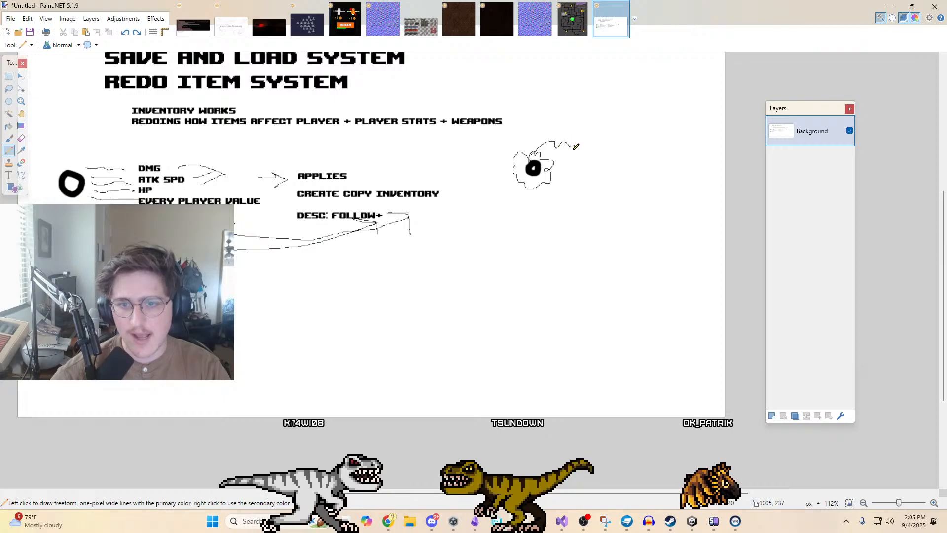
{"action": "left_click_drag", "start_coordinate": [558, 154], "coordinate": [580, 155]}
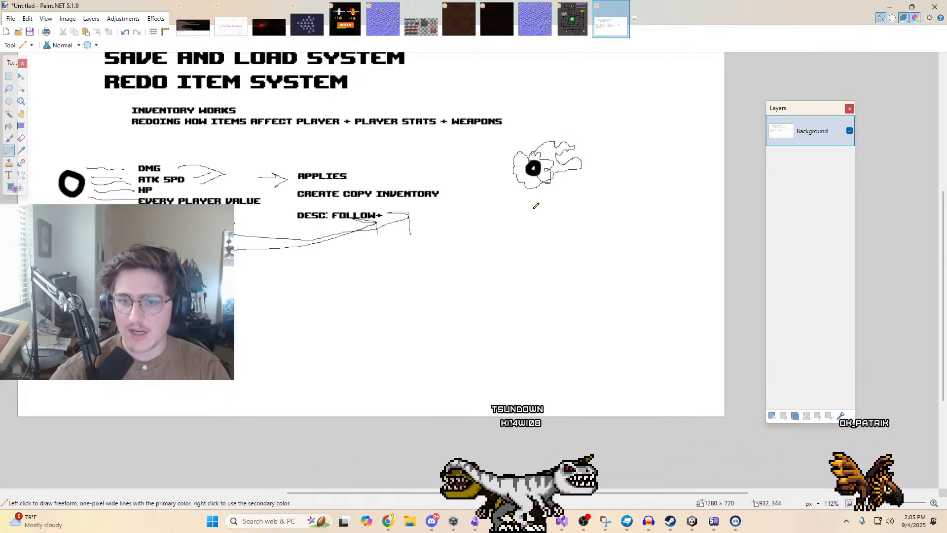
{"action": "key", "text": "ctrl+z"}
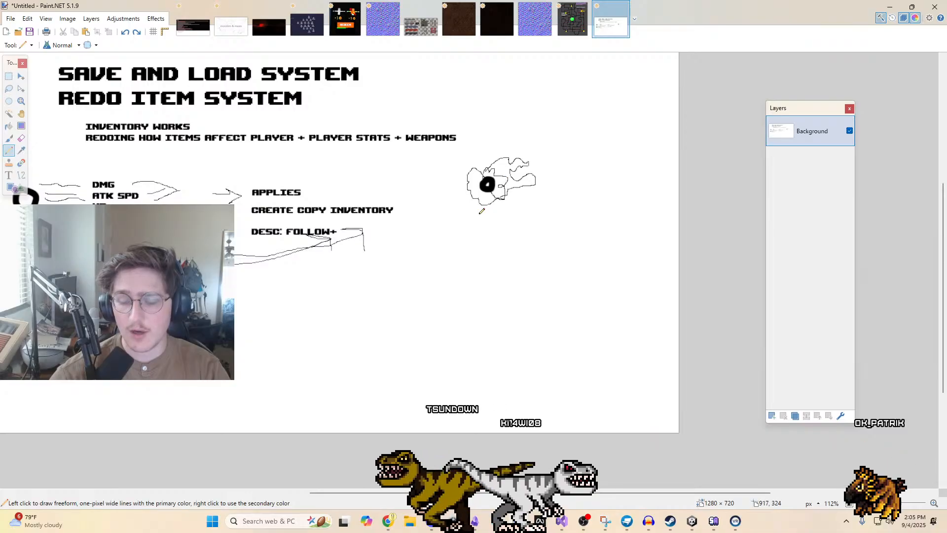
{"action": "mouse_move", "coordinate": [462, 220]}
{"action": "left_mouse_down"}
{"action": "mouse_move", "coordinate": [508, 240]}
{"action": "mouse_move", "coordinate": [539, 233]}
{"action": "left_mouse_up"}
{"action": "key", "text": "ctrl+z"}
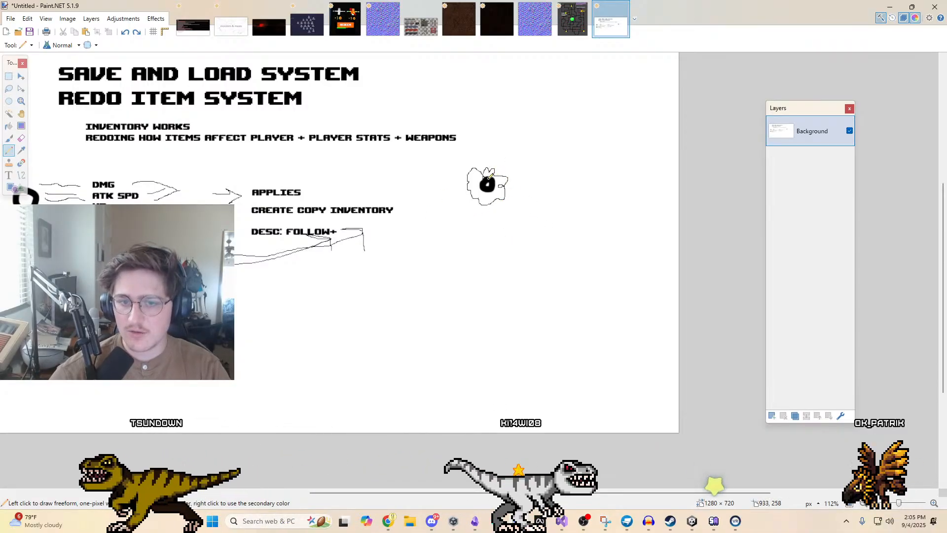
{"action": "middle_click_drag", "start_coordinate": [450, 171], "coordinate": [466, 159]}
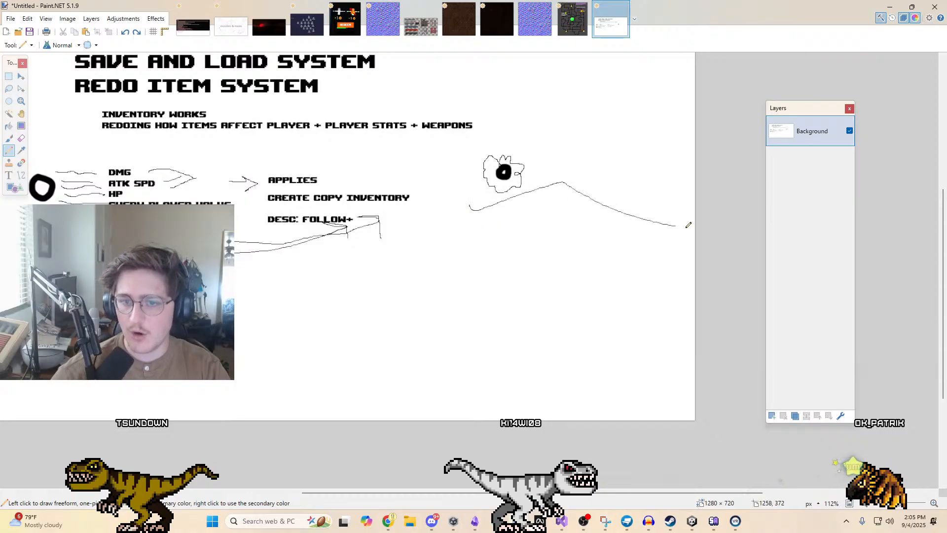
{"action": "mouse_move", "coordinate": [507, 242]}
{"action": "left_mouse_down"}
{"action": "mouse_move", "coordinate": [584, 199]}
{"action": "mouse_move", "coordinate": [644, 230]}
{"action": "left_mouse_up"}
{"action": "key", "text": "ctrl+z"}
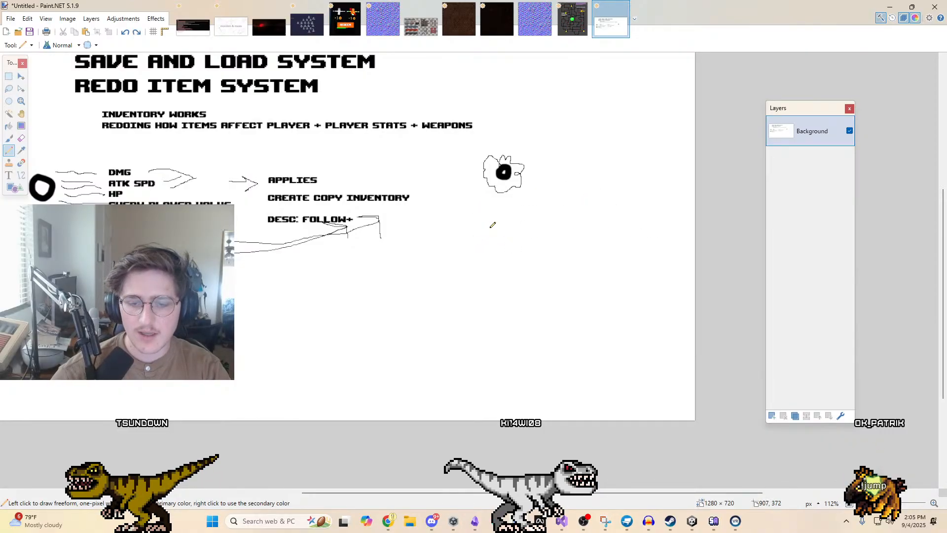
Draw a second popcorn outline below the first, with a rising arrow, a falling arrow and two small ovals at the end
{"action": "mouse_move", "coordinate": [488, 231]}
{"action": "left_mouse_down"}
{"action": "mouse_move", "coordinate": [478, 238]}
{"action": "mouse_move", "coordinate": [493, 253]}
{"action": "mouse_move", "coordinate": [515, 234]}
{"action": "mouse_move", "coordinate": [508, 219]}
{"action": "mouse_move", "coordinate": [503, 232]}
{"action": "mouse_move", "coordinate": [568, 190]}
{"action": "left_mouse_up"}
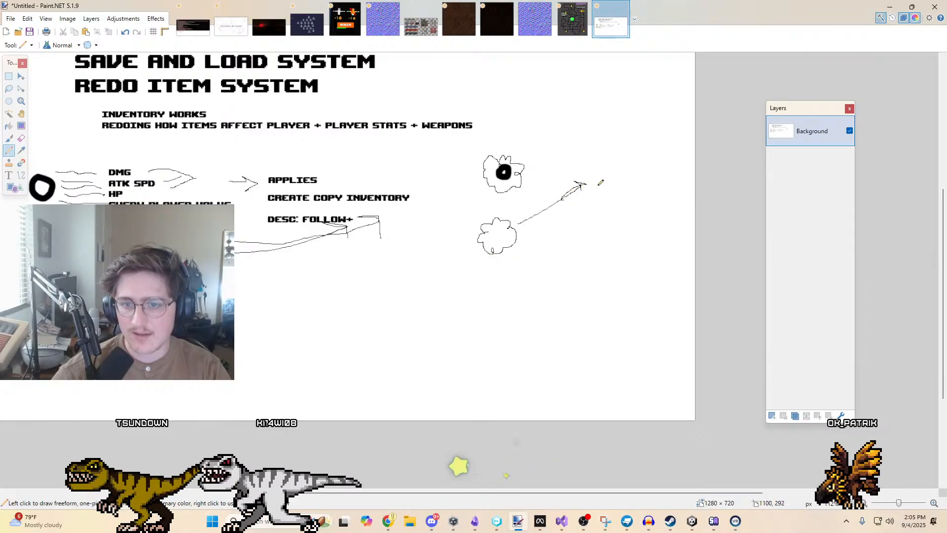
{"action": "mouse_move", "coordinate": [662, 226]}
{"action": "left_mouse_down"}
{"action": "mouse_move", "coordinate": [635, 222]}
{"action": "mouse_move", "coordinate": [667, 266]}
{"action": "mouse_move", "coordinate": [666, 241]}
{"action": "left_mouse_up"}
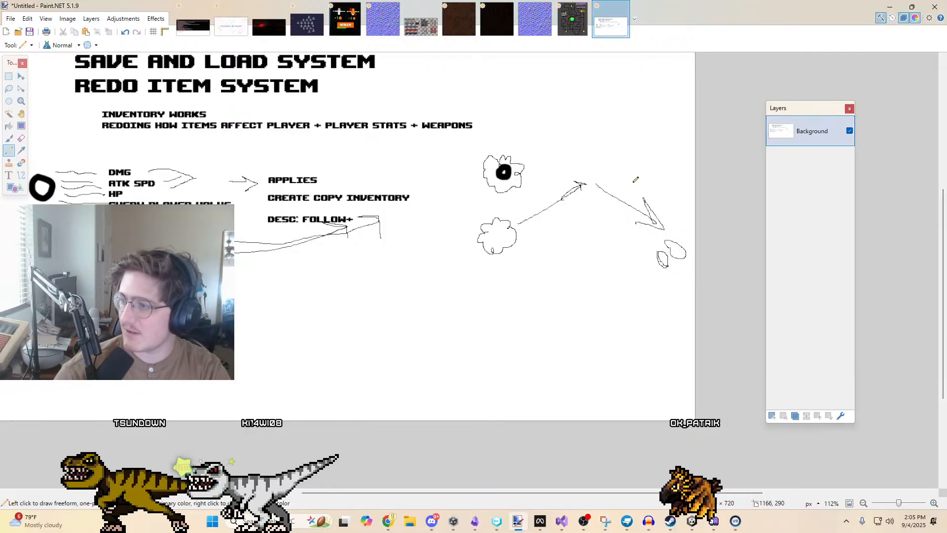
Add the heading ENEMY at font size 36 below the WRITE DESC note
{"action": "left_click_drag", "start_coordinate": [526, 209], "coordinate": [508, 227]}
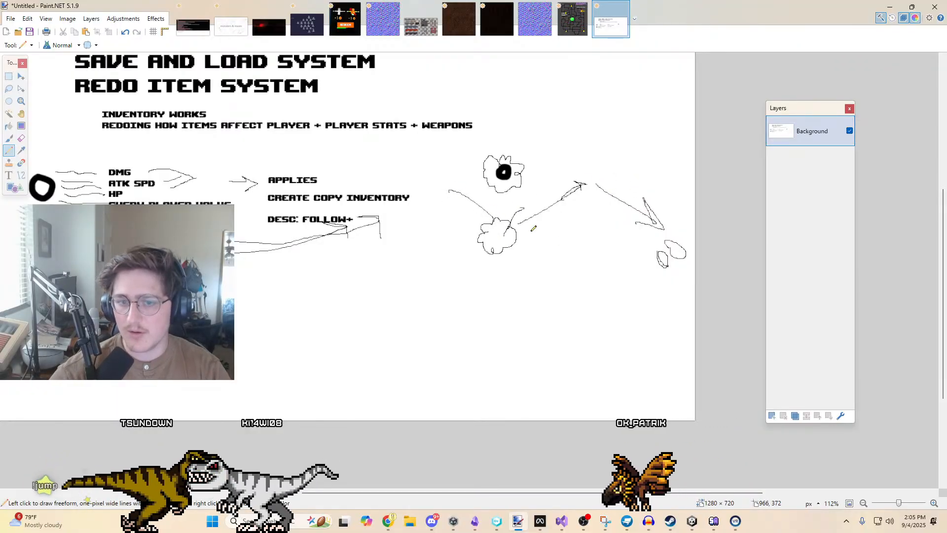
{"action": "scroll", "coordinate": [429, 248], "scroll_direction": "down", "scroll_amount": 4, "text": "ctrl"}
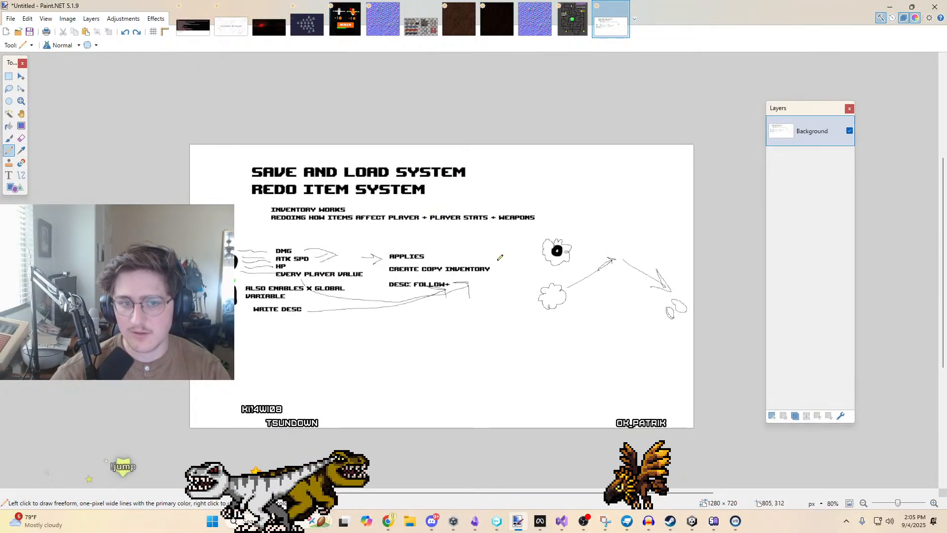
{"action": "left_click", "coordinate": [8, 175]}
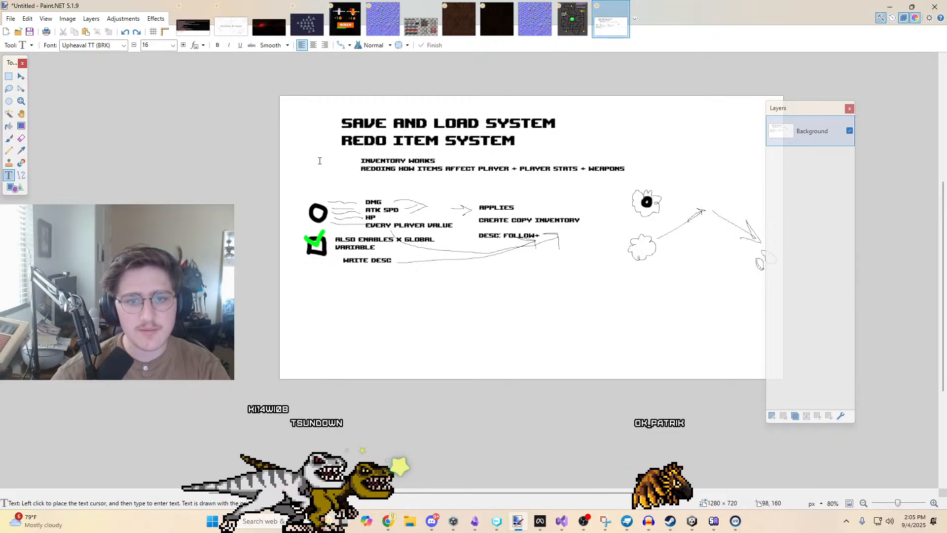
{"action": "left_click", "coordinate": [351, 292]}
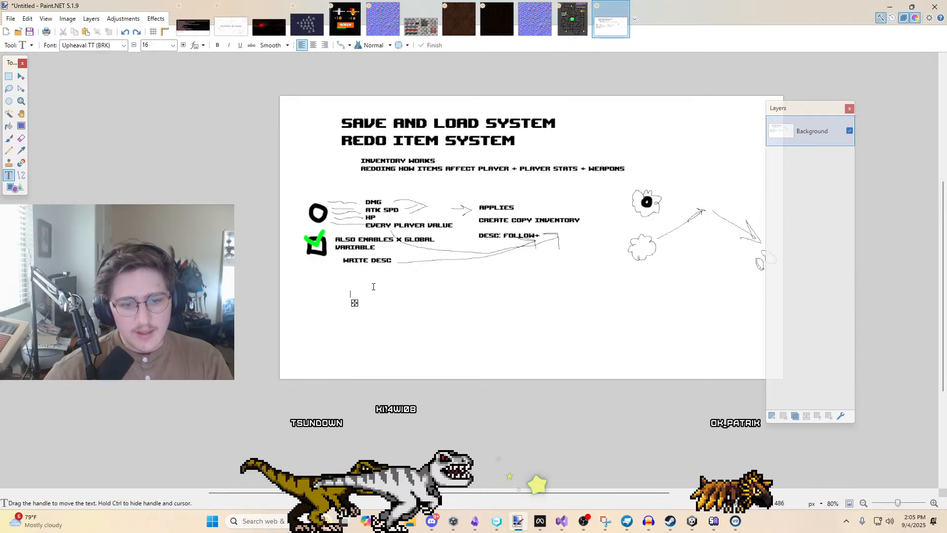
{"action": "type", "text": "ENEMY"}
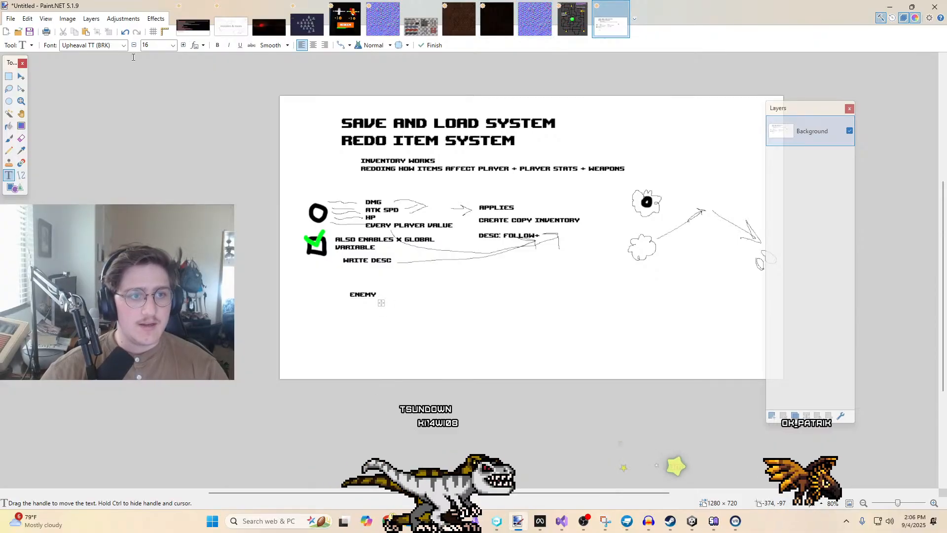
{"action": "scroll", "coordinate": [160, 47], "scroll_direction": "down", "scroll_amount": 1}
{"action": "scroll", "coordinate": [160, 47], "scroll_direction": "down", "scroll_amount": 6}
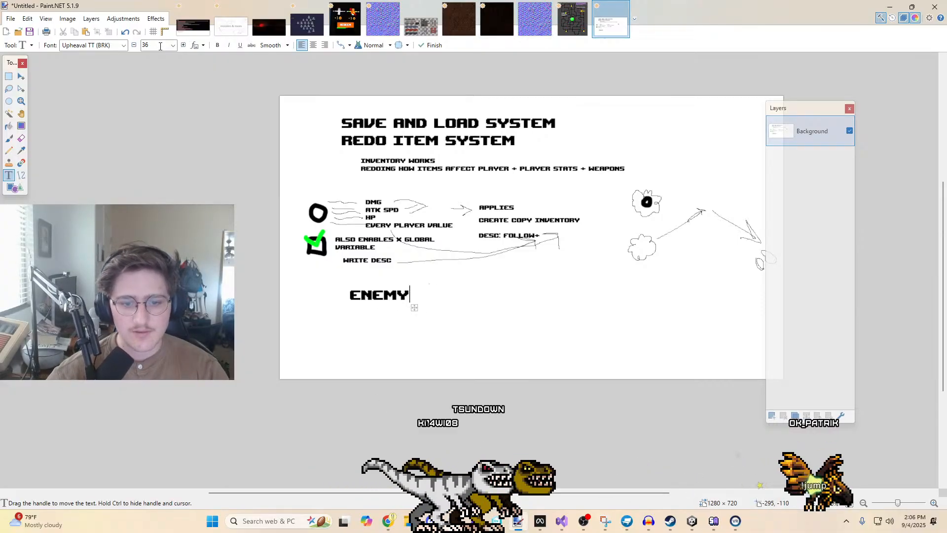
Add the note EVERY ENEMY IS DIFFERENT at font size 18 beneath the ENEMY heading
{"action": "left_click", "coordinate": [359, 322]}
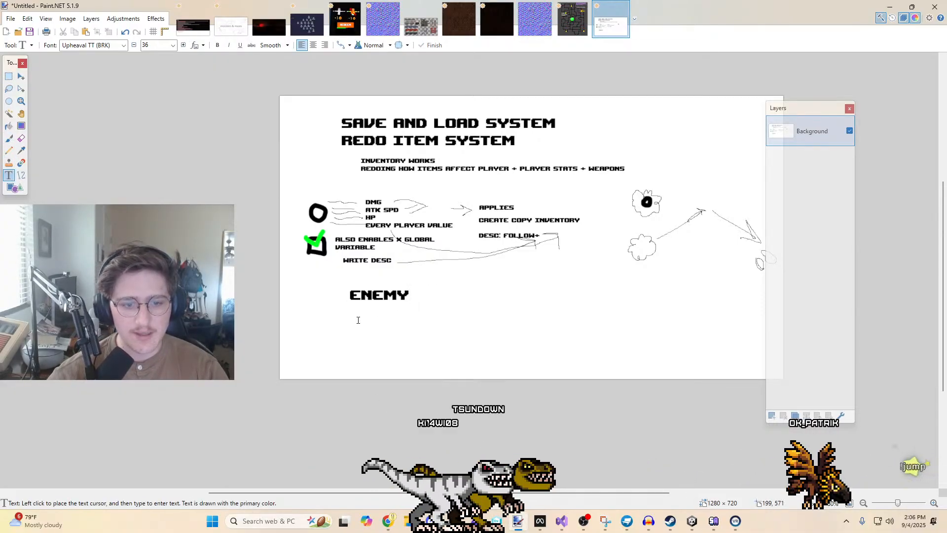
{"action": "scroll", "coordinate": [162, 47], "scroll_direction": "up", "scroll_amount": 6}
{"action": "type", "text": "EV"}
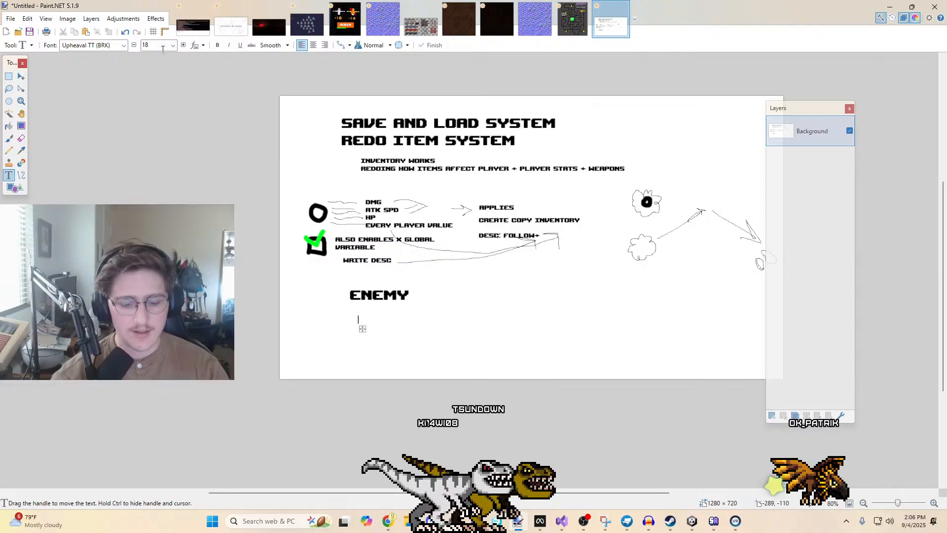
{"action": "type", "text": "ERY ENEM"}
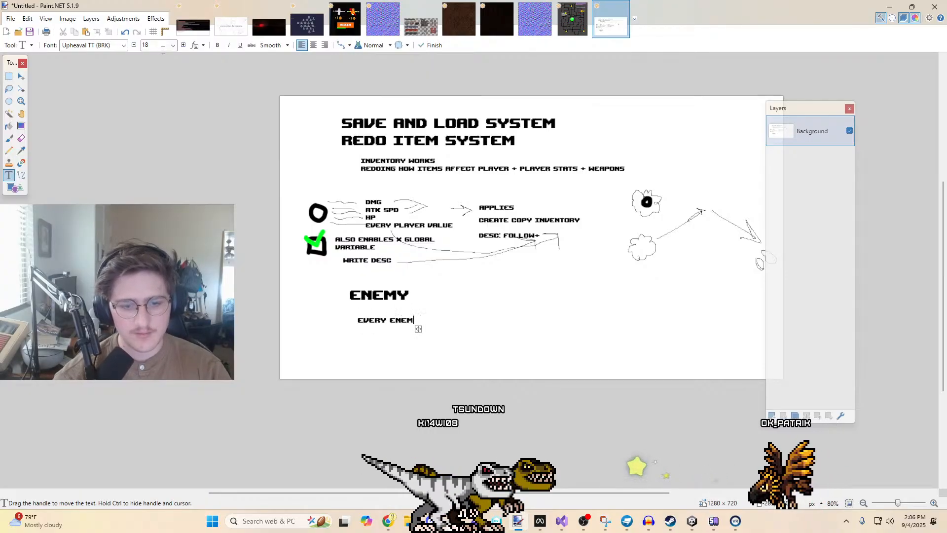
{"action": "type", "text": "Y IS DIFFERENT"}
{"action": "key", "text": "Return"}
{"action": "type", "text": "D"}
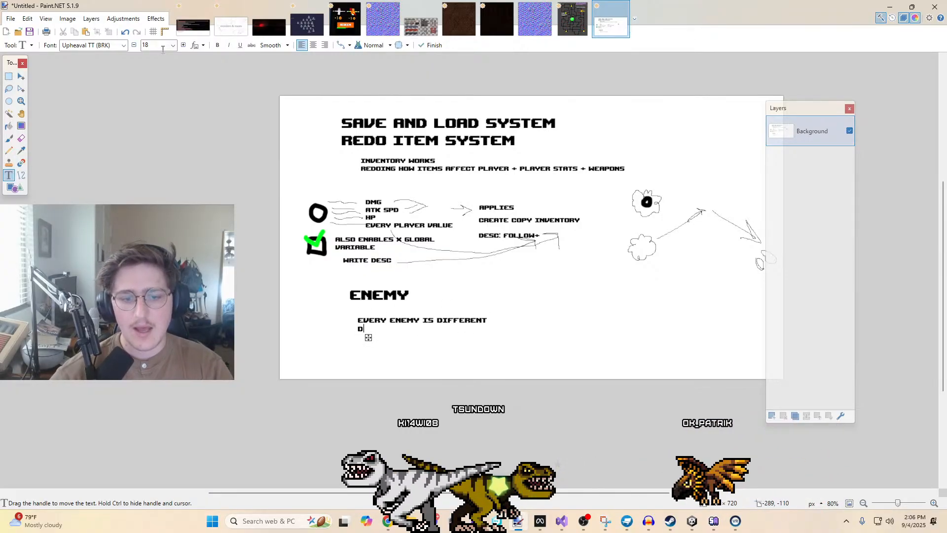
{"action": "key", "text": "BackSpace"}
{"action": "key", "text": "Escape"}
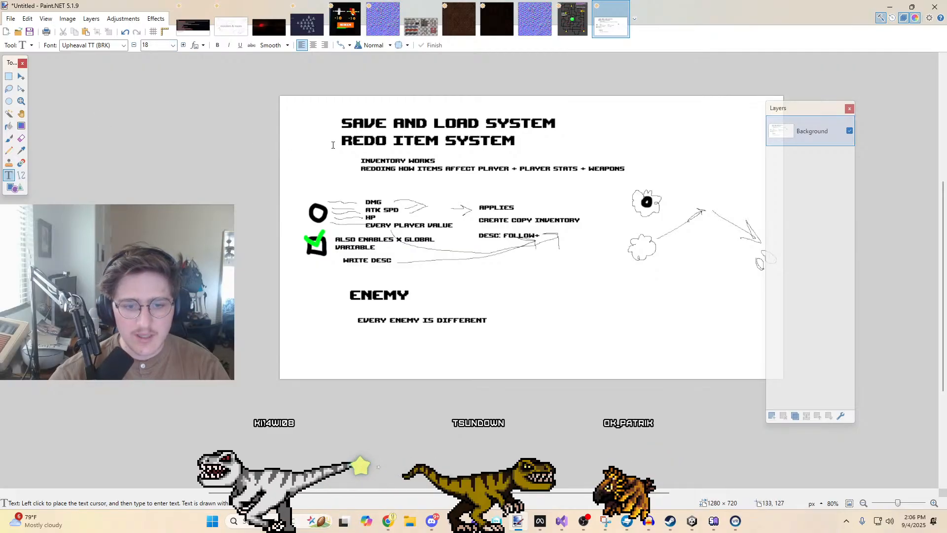
Paint an elongated oval ringed by outward-pointing arrows beside the EVERY ENEMY IS DIFFERENT note, using the size 12 brush
{"action": "middle_click_drag", "start_coordinate": [518, 300], "coordinate": [397, 242]}
{"action": "key", "text": "b"}
{"action": "scroll", "coordinate": [405, 240], "scroll_direction": "up", "scroll_amount": 3, "text": "ctrl"}
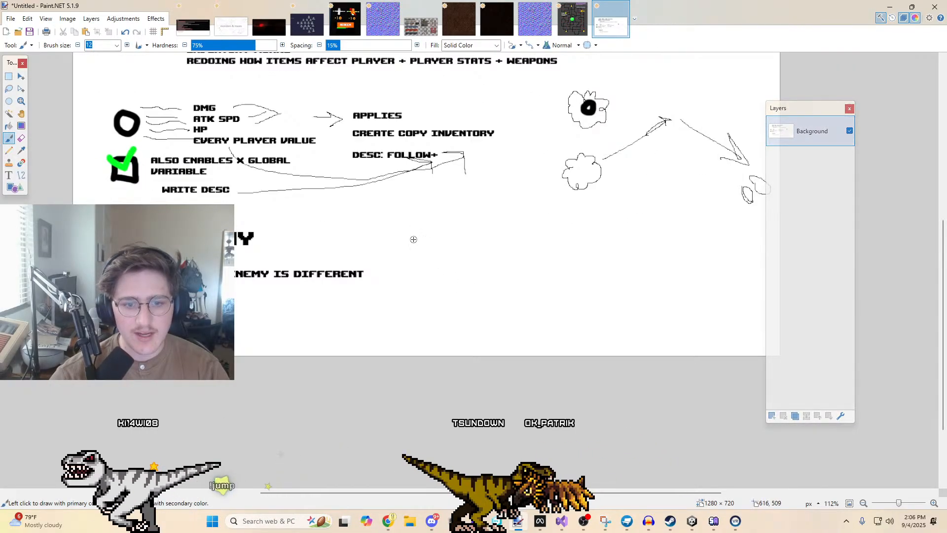
{"action": "mouse_move", "coordinate": [431, 232]}
{"action": "left_mouse_down"}
{"action": "mouse_move", "coordinate": [446, 242]}
{"action": "mouse_move", "coordinate": [426, 266]}
{"action": "mouse_move", "coordinate": [469, 273]}
{"action": "mouse_move", "coordinate": [458, 277]}
{"action": "left_mouse_up"}
{"action": "key", "text": "ctrl+z"}
{"action": "key", "text": "ctrl+z"}
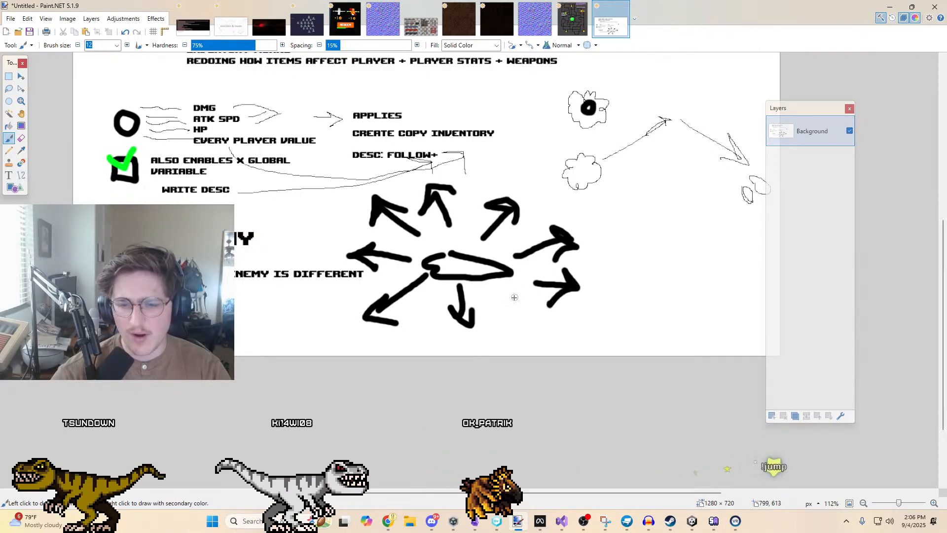
{"action": "left_click_drag", "start_coordinate": [514, 298], "coordinate": [530, 329]}
{"action": "left_click_drag", "start_coordinate": [514, 317], "coordinate": [536, 310]}
Add the notes REDO NPCS and REDO LEVEL INSTANTIATION above the popcorn sketches at font size 18
{"action": "scroll", "coordinate": [515, 296], "scroll_direction": "down", "scroll_amount": 5, "text": "ctrl"}
{"action": "middle_click_drag", "start_coordinate": [507, 304], "coordinate": [402, 296]}
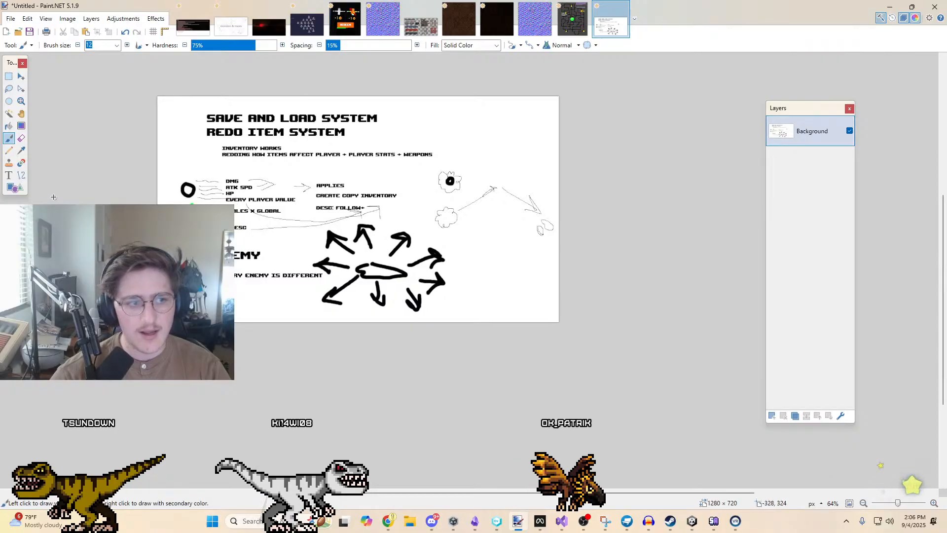
{"action": "left_click", "coordinate": [11, 176]}
{"action": "middle_click_drag", "start_coordinate": [232, 252], "coordinate": [379, 257]}
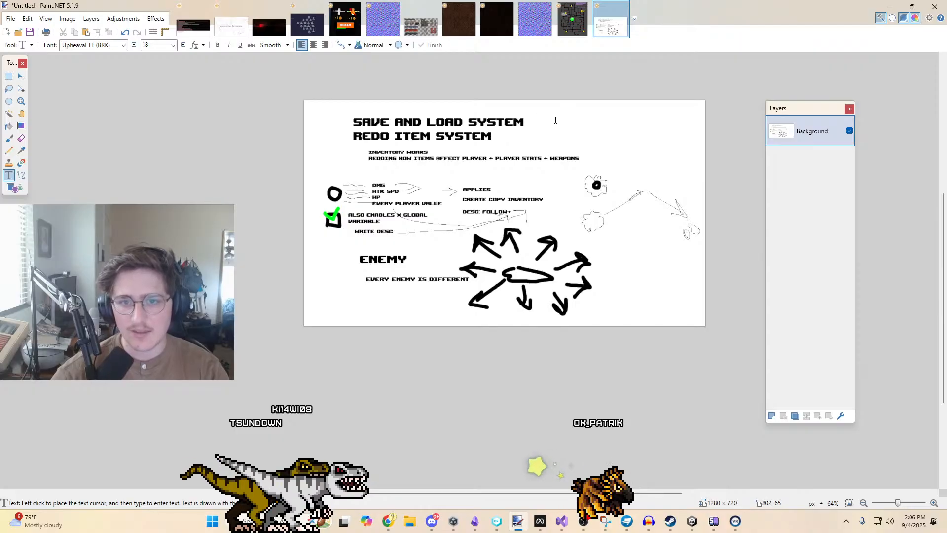
{"action": "left_click", "coordinate": [8, 138]}
{"action": "middle_click_drag", "start_coordinate": [616, 116], "coordinate": [513, 160]}
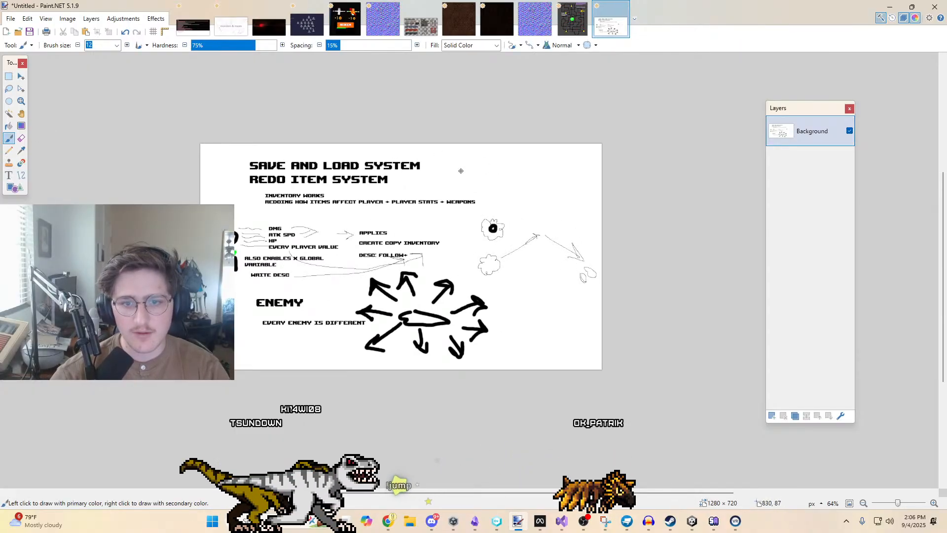
{"action": "left_click", "coordinate": [9, 175]}
{"action": "left_click", "coordinate": [486, 171]}
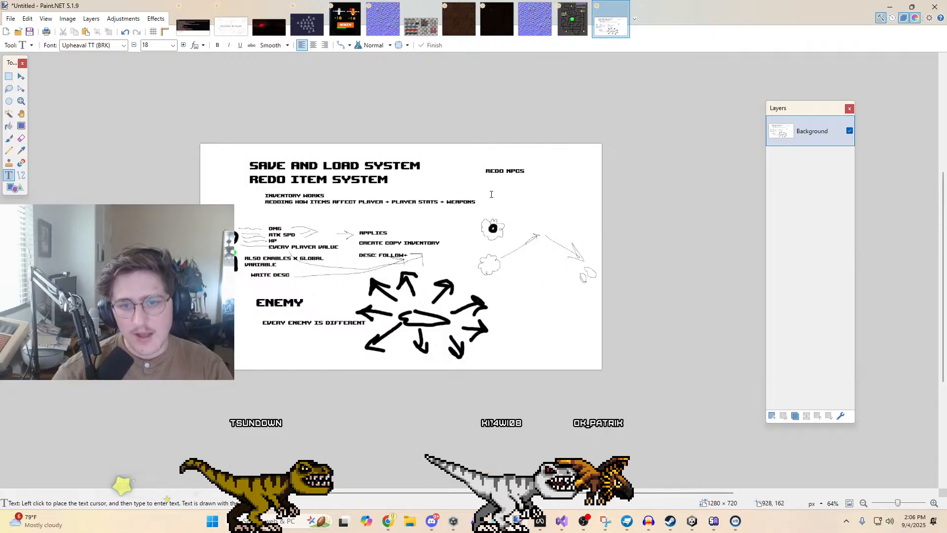
{"action": "type", "text": "DO LEVEL INST"}
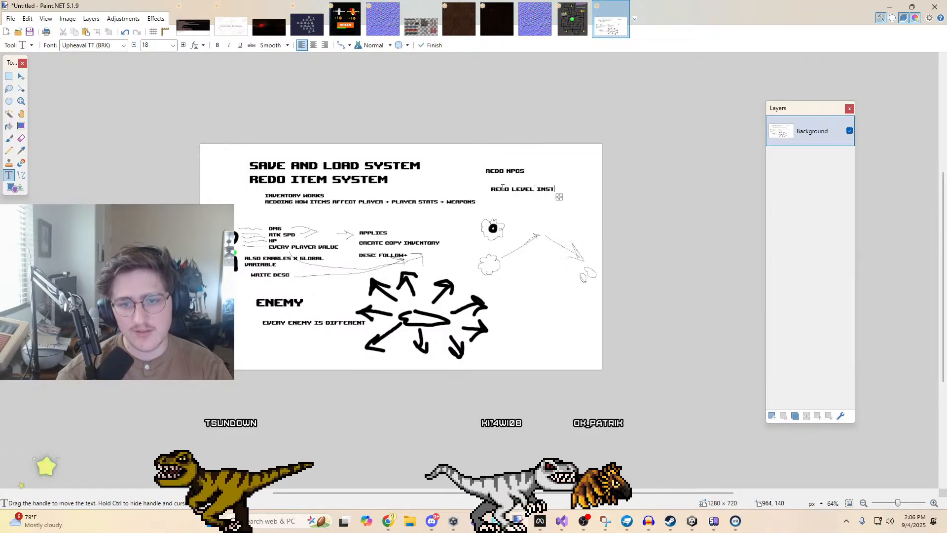
{"action": "type", "text": "ANTIATION"}
{"action": "key", "text": "Escape"}
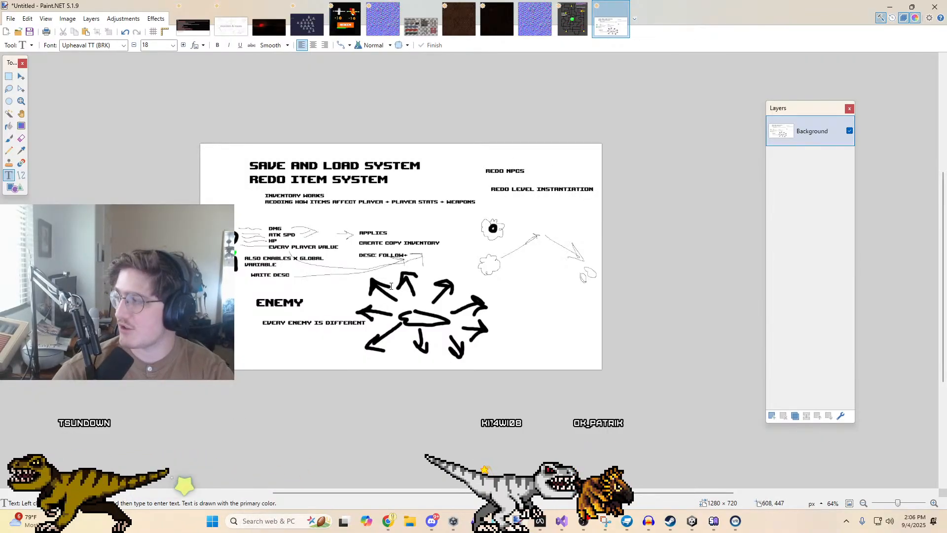
{"action": "scroll", "coordinate": [437, 300], "scroll_direction": "up", "scroll_amount": 3, "text": "ctrl"}
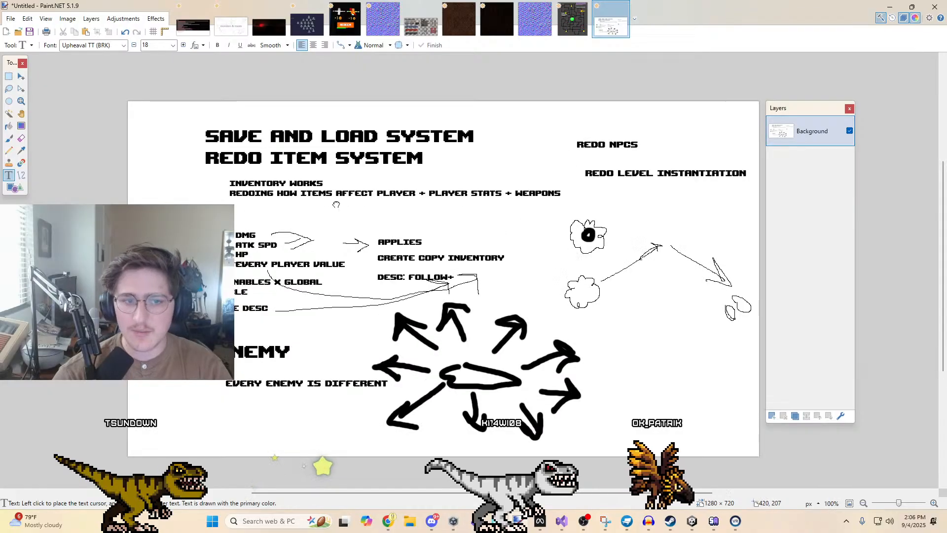
{"action": "middle_click_drag", "start_coordinate": [438, 301], "coordinate": [374, 204]}
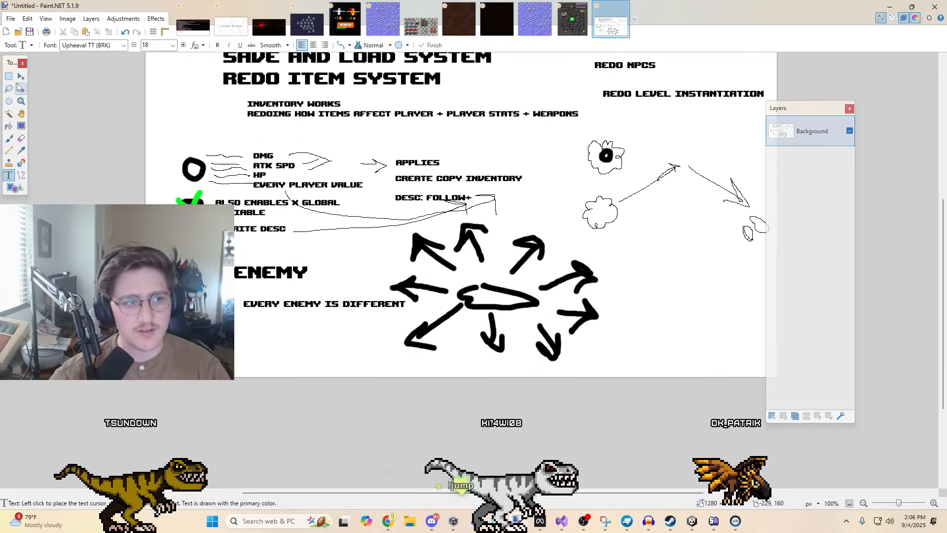
{"action": "left_click", "coordinate": [8, 76]}
{"action": "left_click_drag", "start_coordinate": [232, 124], "coordinate": [233, 125]}
{"action": "scroll", "coordinate": [217, 141], "scroll_direction": "down", "scroll_amount": 3, "text": "ctrl"}
{"action": "middle_click_drag", "start_coordinate": [217, 142], "coordinate": [262, 200]}
{"action": "left_click_drag", "start_coordinate": [463, 307], "coordinate": [477, 320]}
{"action": "scroll", "coordinate": [672, 326], "scroll_direction": "up", "scroll_amount": 3, "text": "ctrl"}
{"action": "mouse_move", "coordinate": [477, 321]}
{"action": "middle_mouse_down"}
{"action": "mouse_move", "coordinate": [672, 325]}
{"action": "mouse_move", "coordinate": [761, 444]}
{"action": "middle_mouse_up"}
{"action": "left_click", "coordinate": [577, 266]}
{"action": "middle_click_drag", "start_coordinate": [574, 275], "coordinate": [540, 323]}
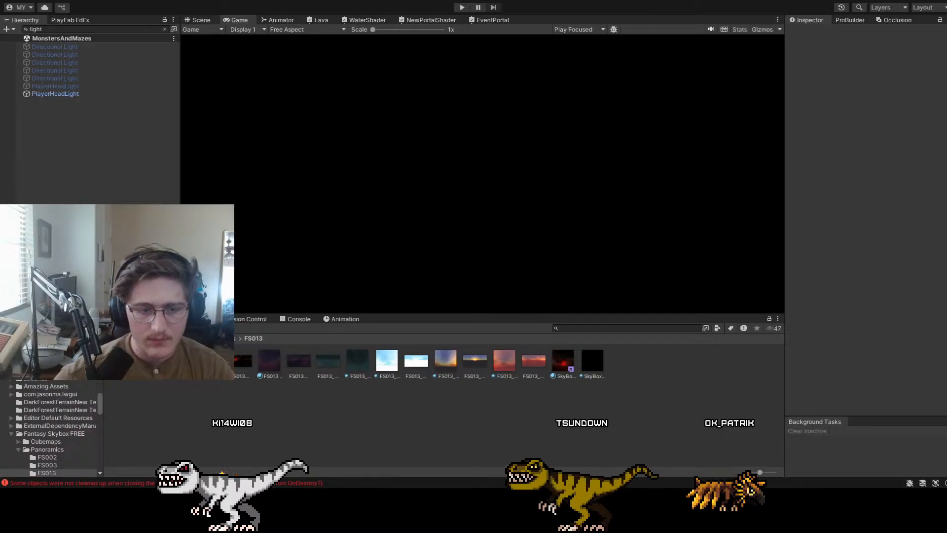
In the Unity editor, search the project assets for "corn maze" and open the corn maze scene
{"action": "left_click", "coordinate": [87, 94]}
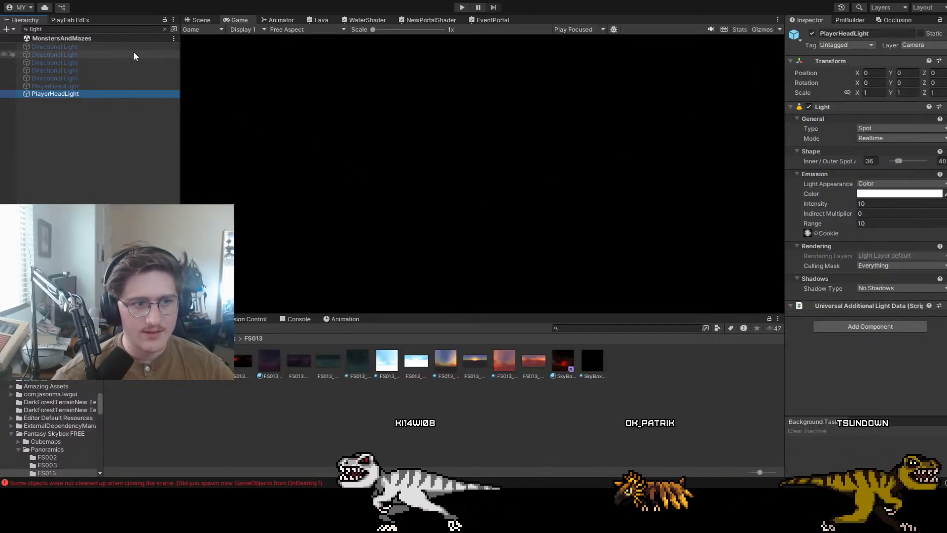
{"action": "left_click", "coordinate": [584, 325]}
{"action": "type", "text": "com"}
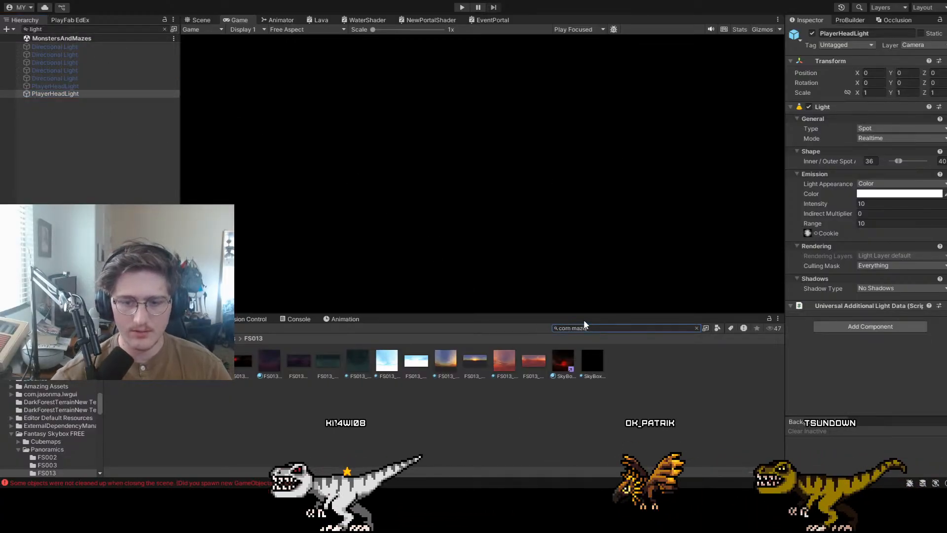
{"action": "type", "text": " maze"}
{"action": "double_click", "coordinate": [154, 362]}
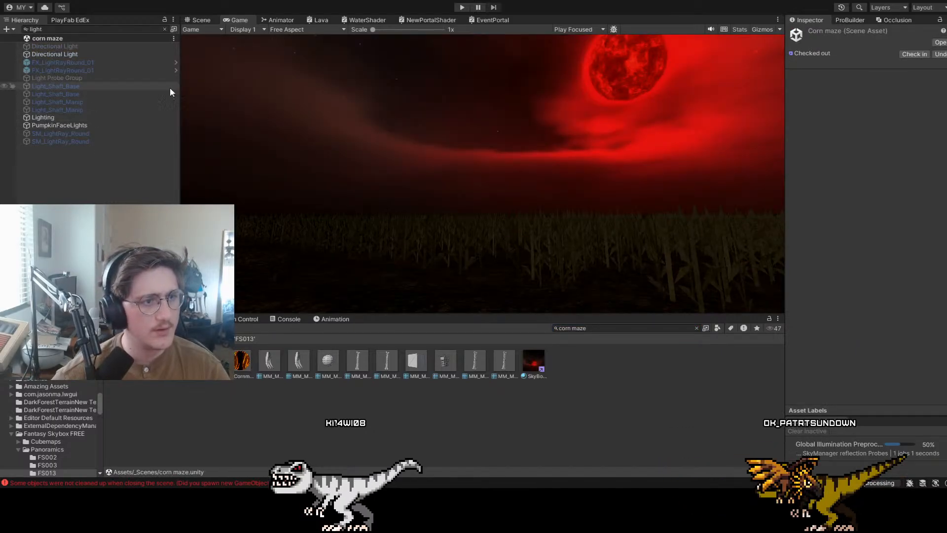
Show the unfiltered scene in the Scene view and select all New Terrain 2 pieces in CornMazeTerrain's Mesh group
{"action": "left_click", "coordinate": [199, 19]}
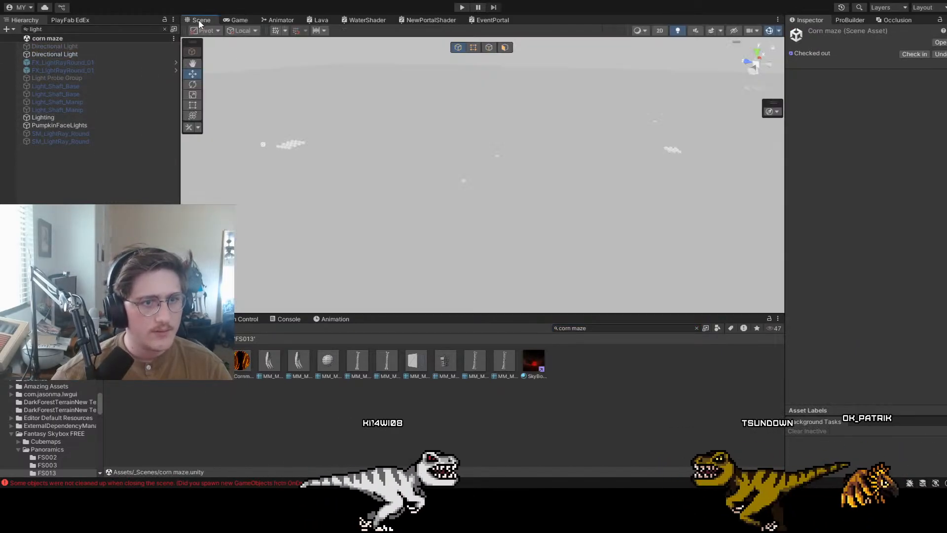
{"action": "left_click", "coordinate": [166, 29]}
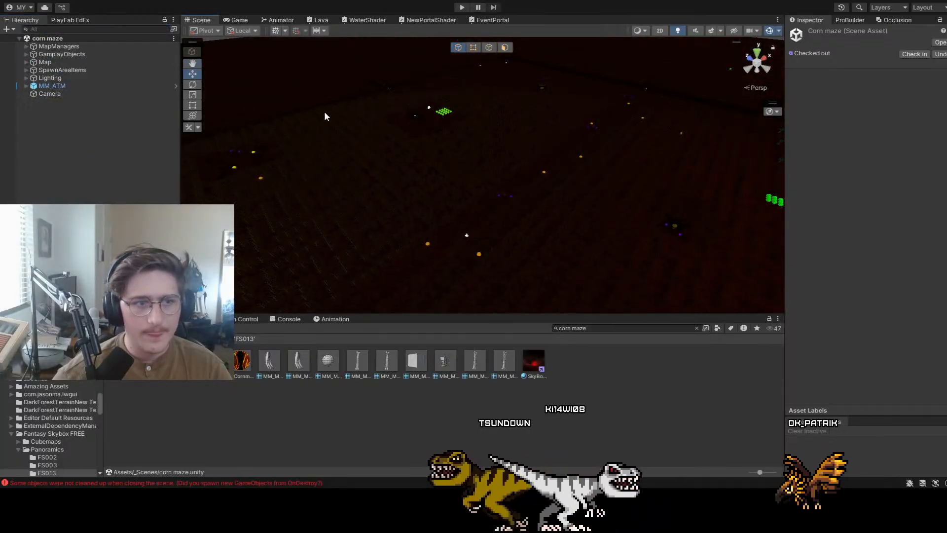
{"action": "left_click", "coordinate": [26, 62]}
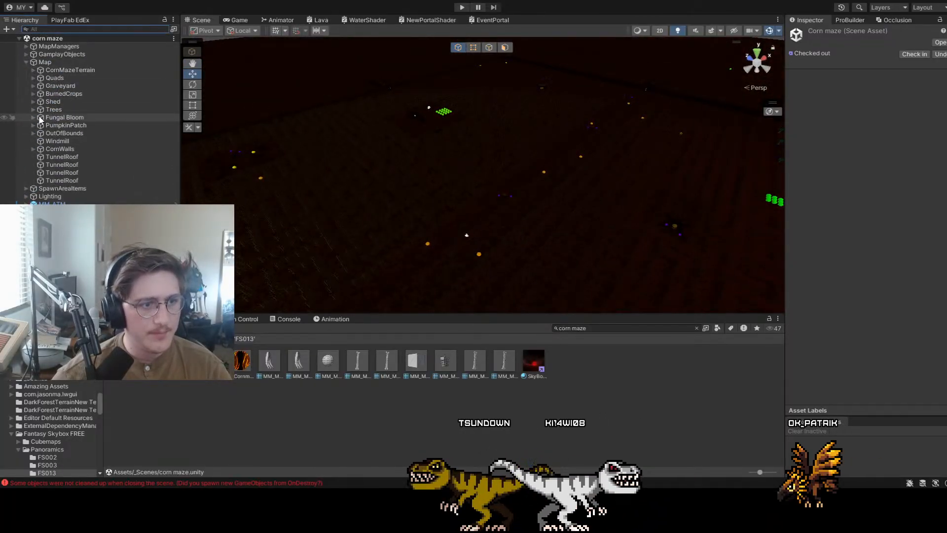
{"action": "left_click", "coordinate": [33, 69]}
{"action": "left_click", "coordinate": [40, 77]}
{"action": "left_click", "coordinate": [64, 78]}
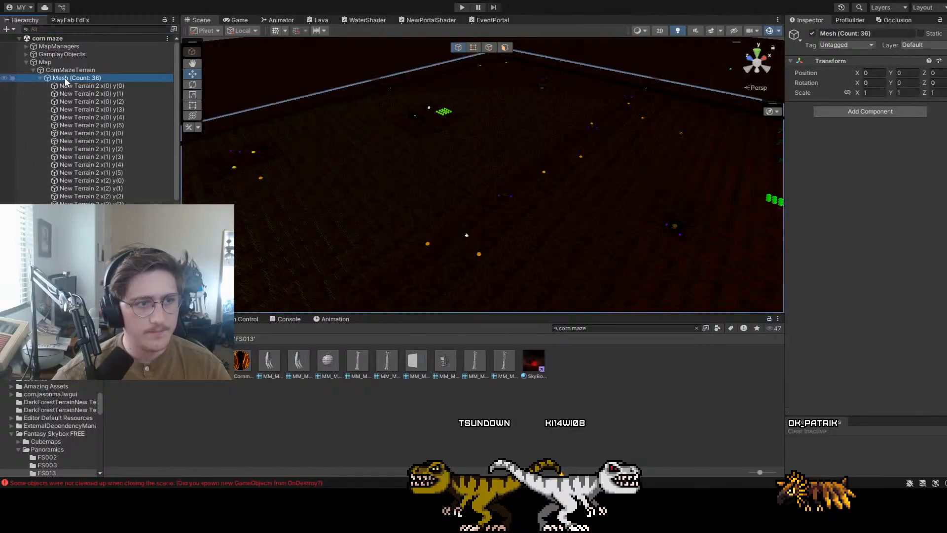
{"action": "left_click", "coordinate": [88, 85]}
{"action": "scroll", "coordinate": [109, 178], "scroll_direction": "down", "scroll_amount": 5}
{"action": "scroll", "coordinate": [109, 179], "scroll_direction": "up", "scroll_amount": 2}
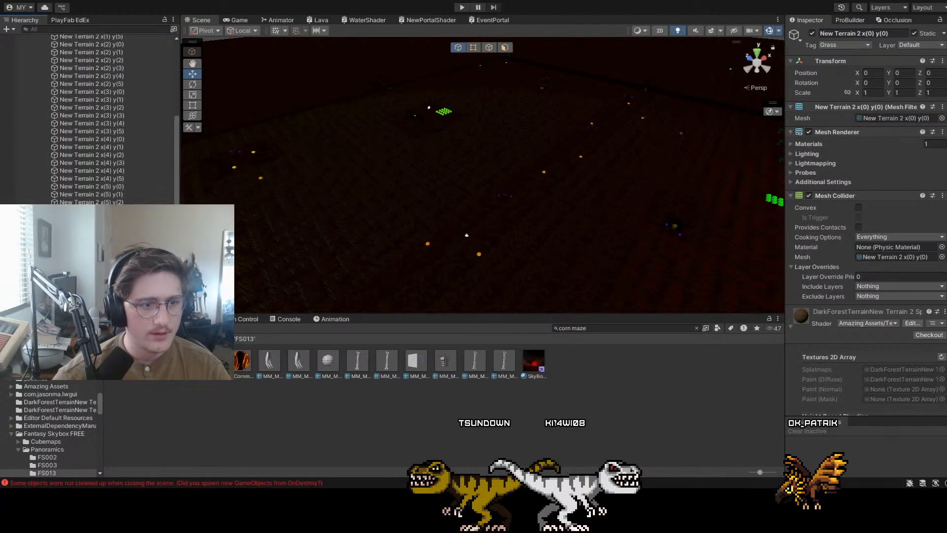
{"action": "left_click", "coordinate": [109, 218], "text": "shift"}
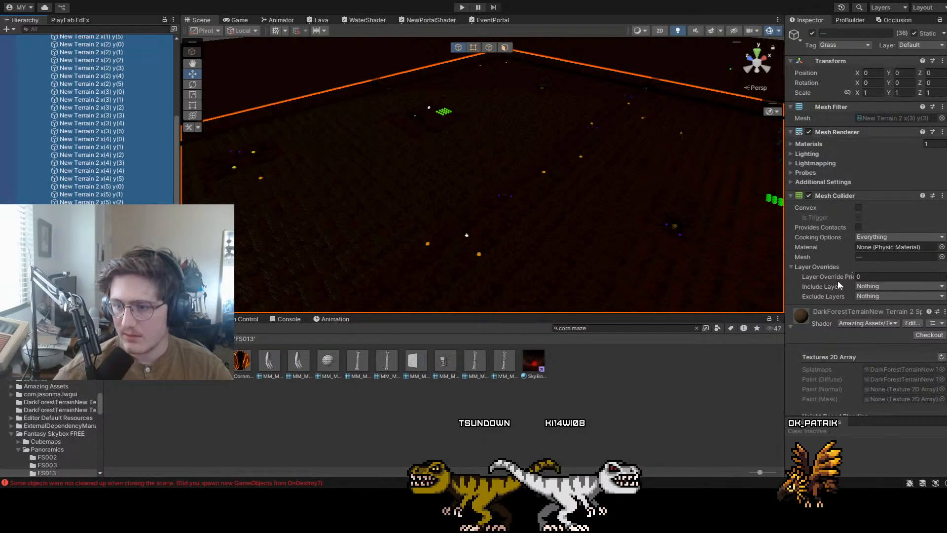
Try setting Receive Global Illumination to Light Probes on the selected terrain pieces
{"action": "left_click", "coordinate": [806, 154]}
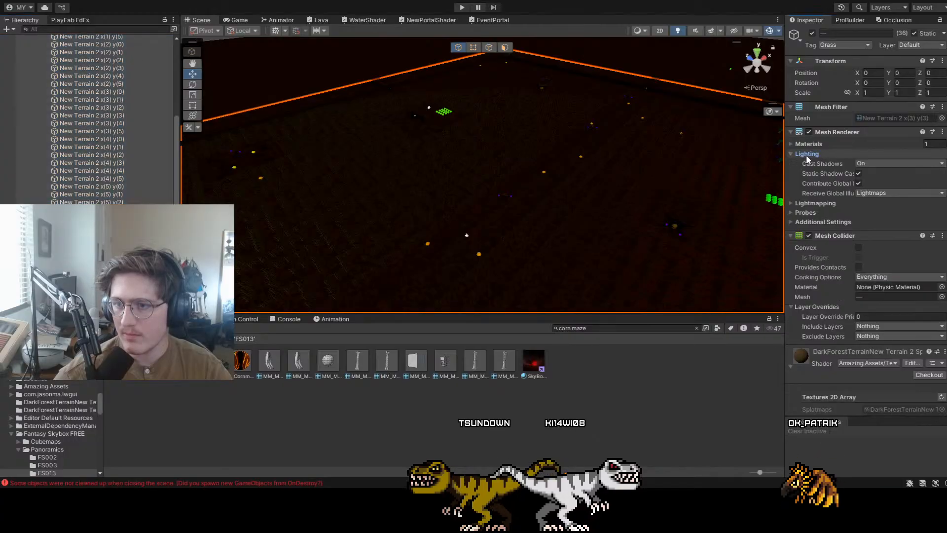
{"action": "left_click", "coordinate": [895, 193]}
{"action": "left_click", "coordinate": [898, 213]}
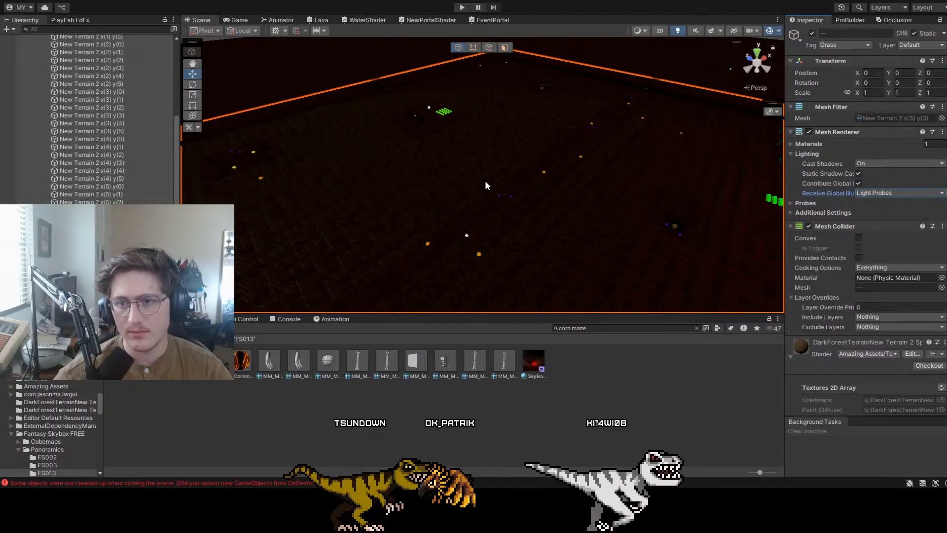
Restore Receive Global Illumination to Lightmaps on the selected terrain pieces
{"action": "right_click_drag", "start_coordinate": [558, 172], "coordinate": [750, 199]}
{"action": "left_click", "coordinate": [872, 195]}
{"action": "left_click", "coordinate": [885, 203]}
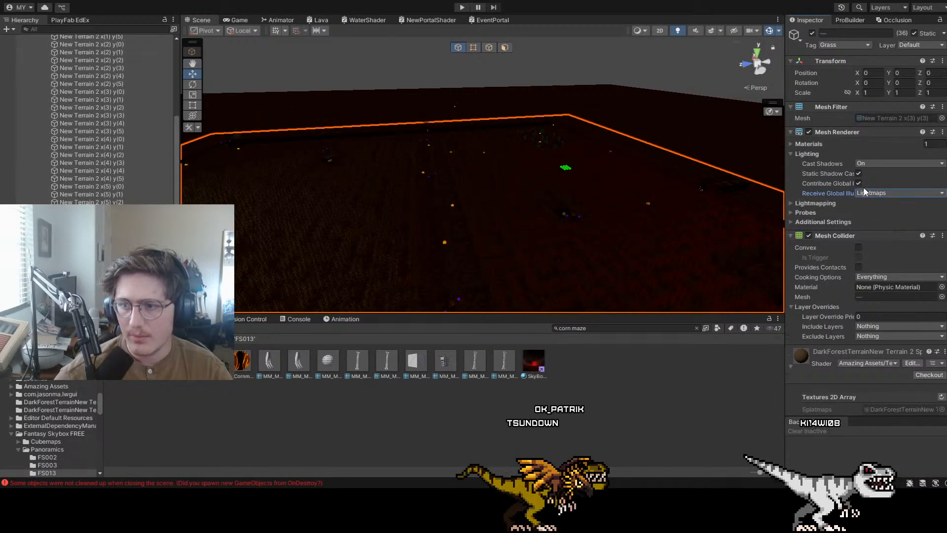
{"action": "right_click_drag", "start_coordinate": [464, 173], "coordinate": [343, 212]}
{"action": "scroll", "coordinate": [141, 135], "scroll_direction": "up", "scroll_amount": 5}
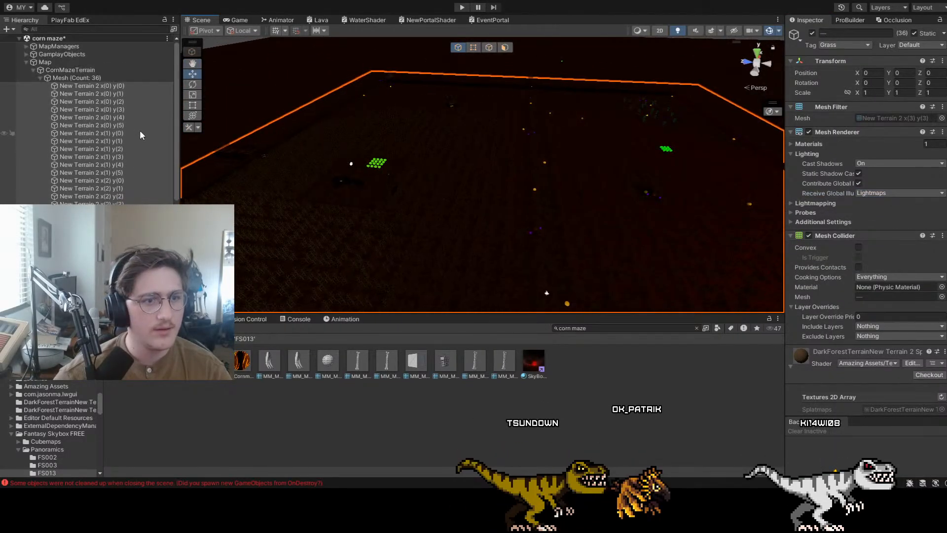
Collapse the Map group in the hierarchy and save the corn maze scene
{"action": "left_click", "coordinate": [26, 62]}
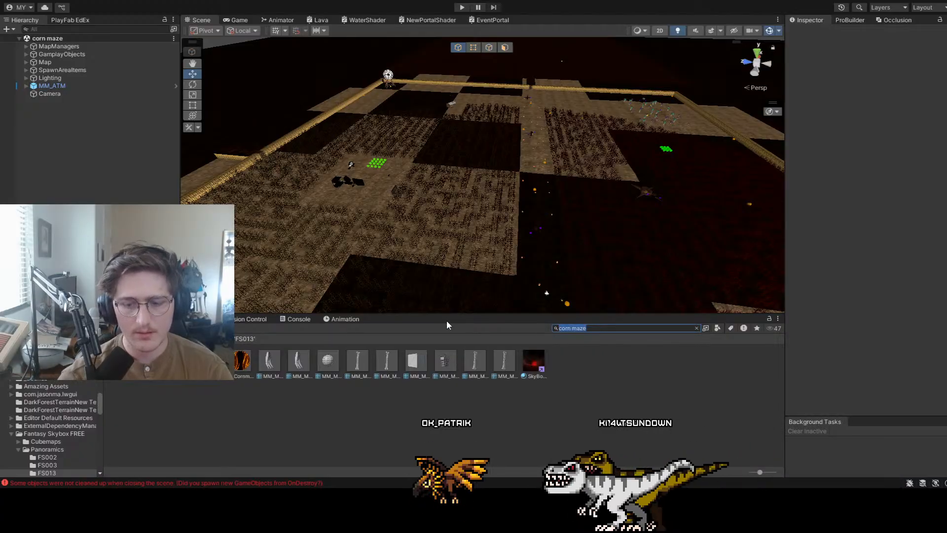
{"action": "type", "text": "p"}
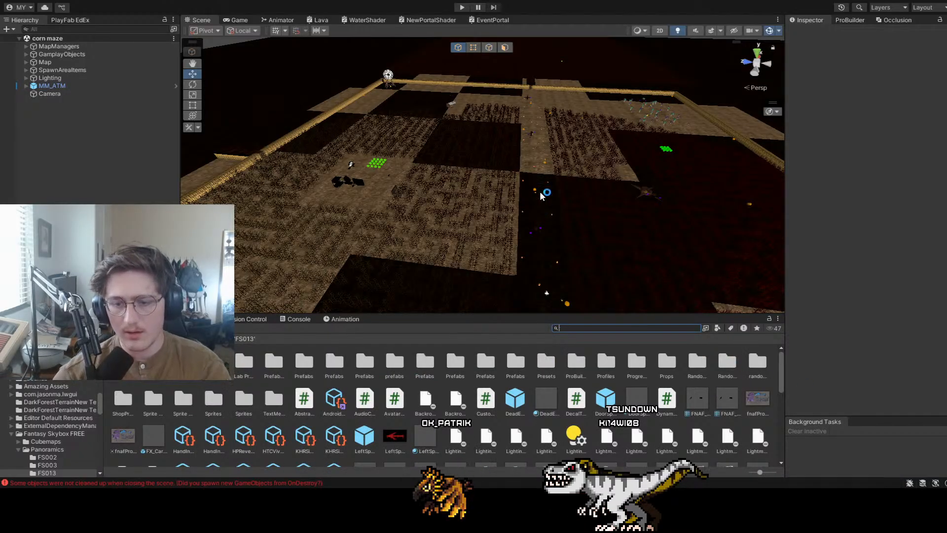
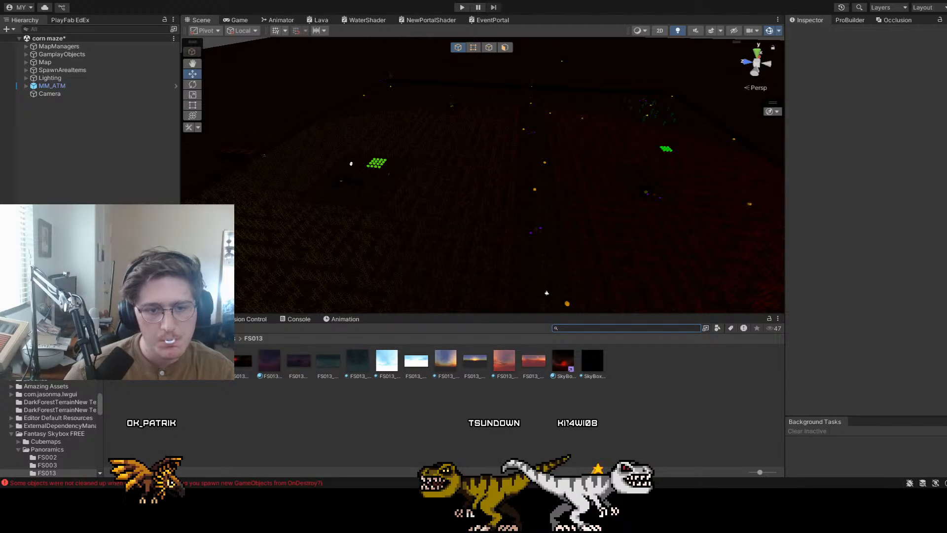
{"action": "right_click_drag", "start_coordinate": [578, 282], "coordinate": [452, 143]}
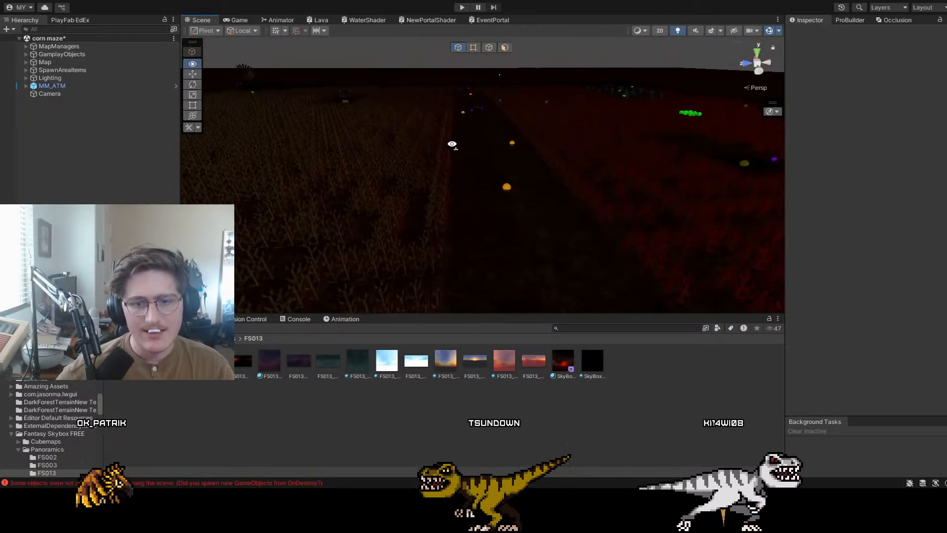
{"action": "key", "text": "ctrl+s"}
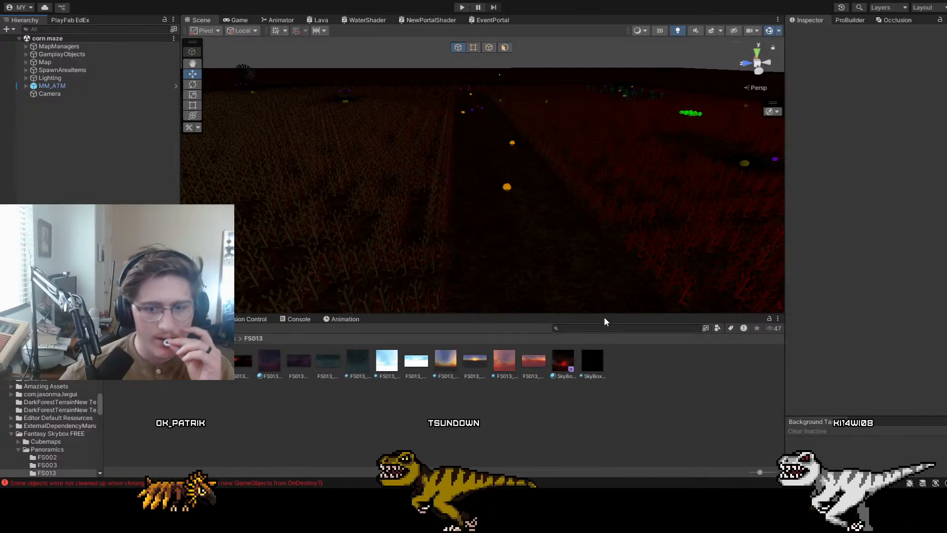
Find the MonstersAndMazes scene by searching the project assets for "monsters", open it and start Play mode
{"action": "left_click", "coordinate": [588, 328]}
{"action": "type", "text": "monster"}
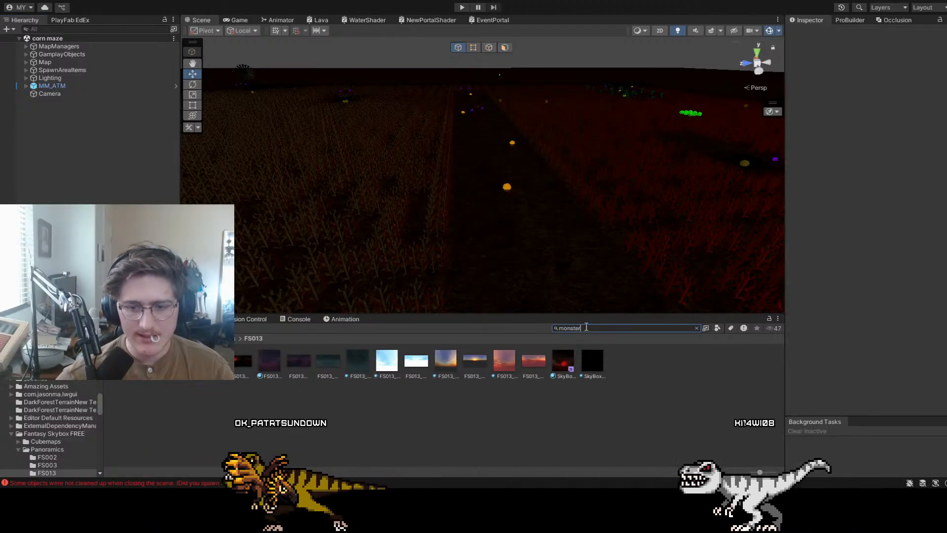
{"action": "type", "text": "s"}
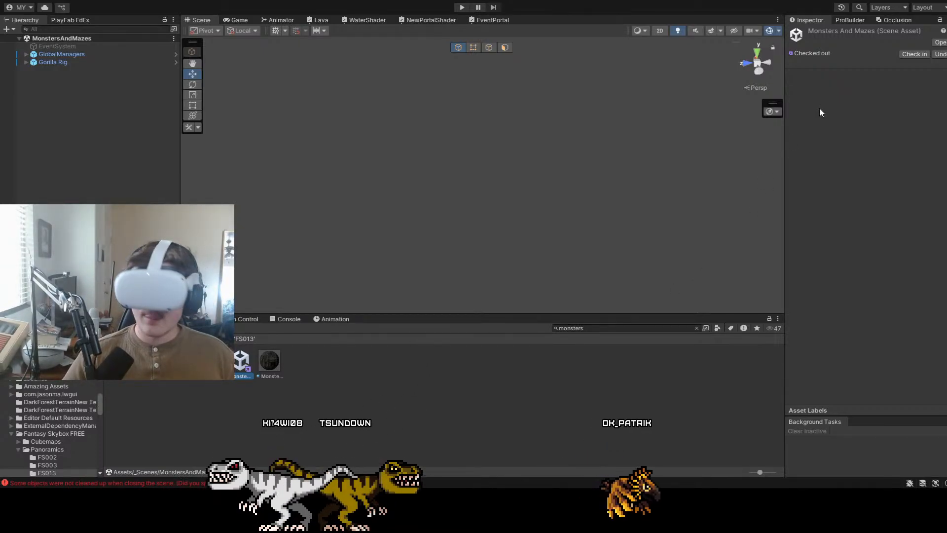
{"action": "left_click", "coordinate": [462, 8]}
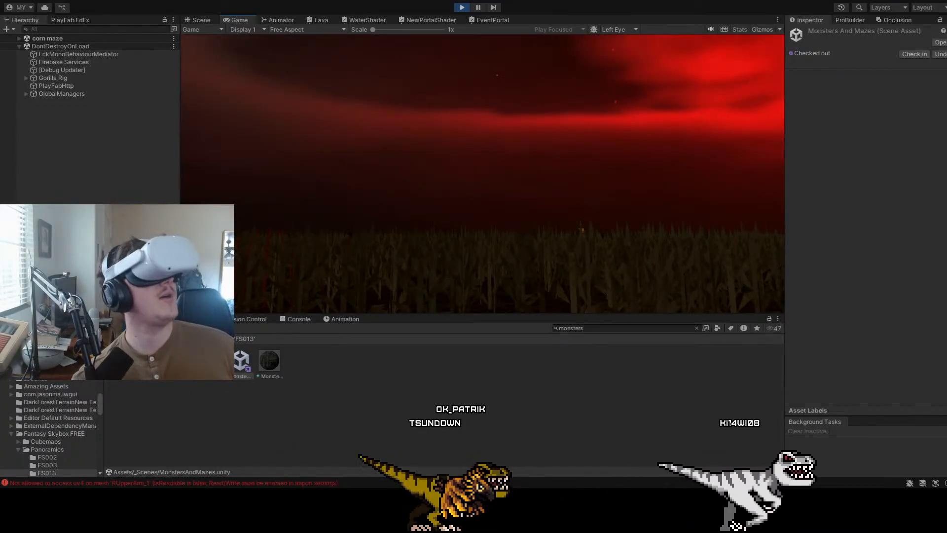
Delete the Camera object from the corn maze scene while the game is running
{"action": "left_click", "coordinate": [20, 38]}
{"action": "left_click", "coordinate": [41, 93]}
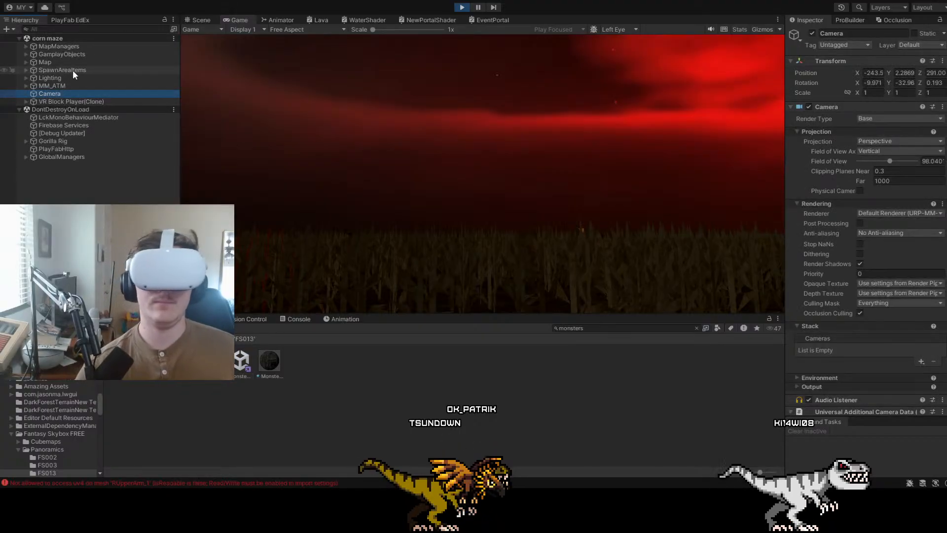
{"action": "key", "text": "Delete"}
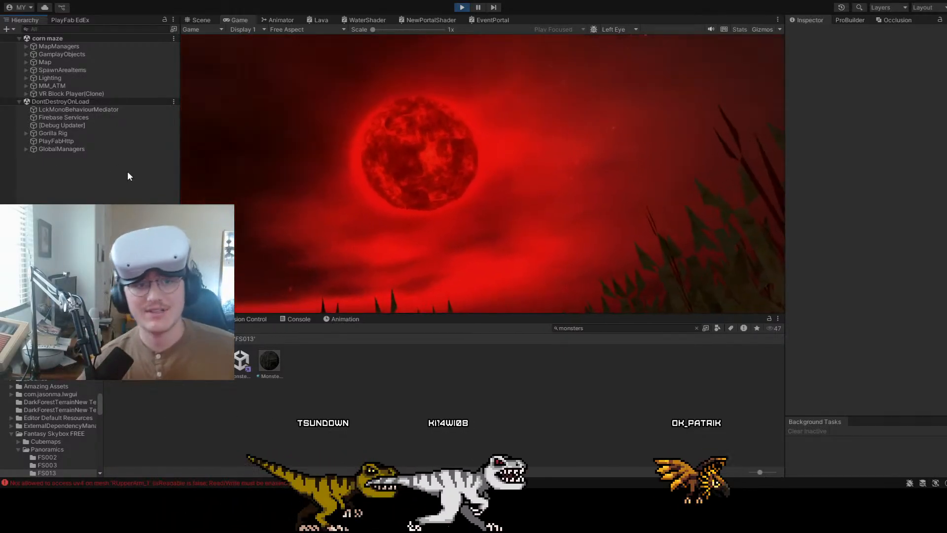
Clear the asset search and select the SkyBoxCornmazeNight material in the FS013 folder
{"action": "left_click", "coordinate": [696, 328]}
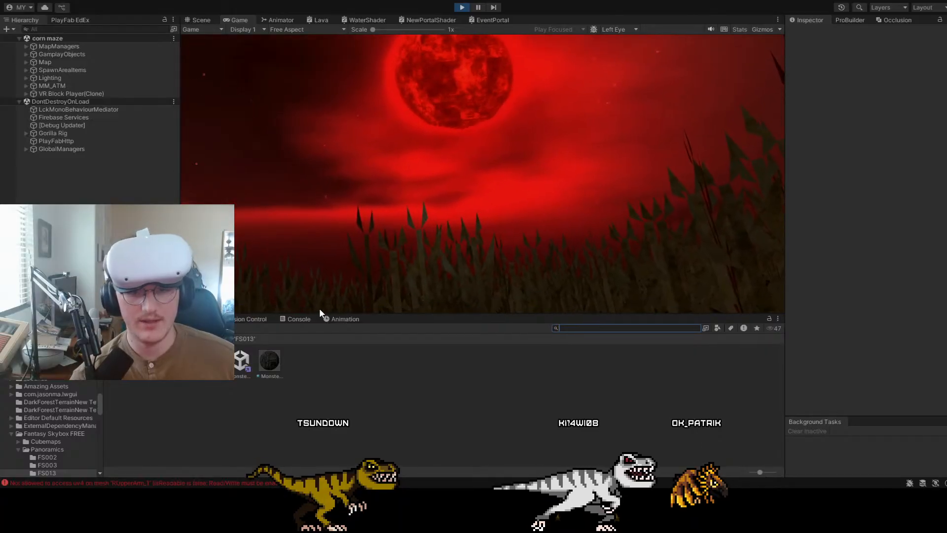
{"action": "left_click", "coordinate": [562, 362]}
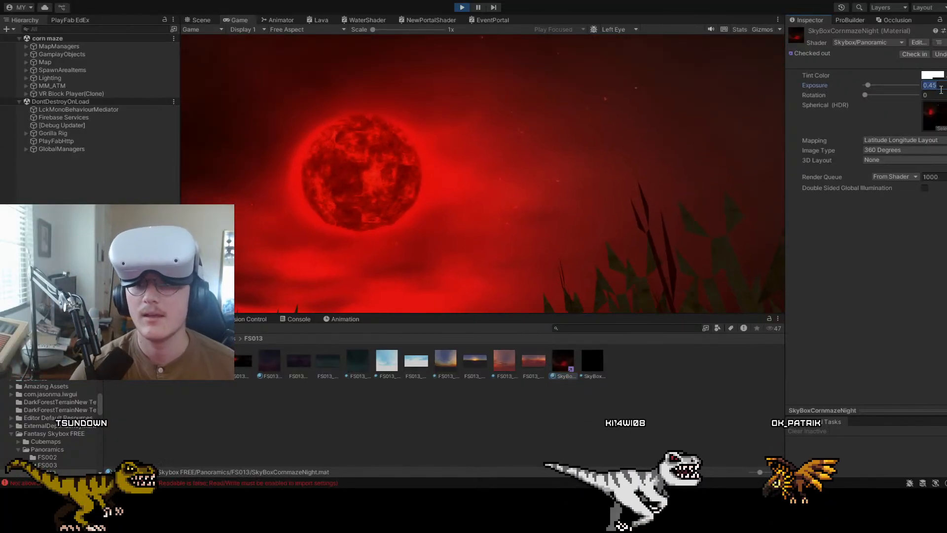
Try Exposure values of 0.2, 0.3, 0.4, 0.35 and 0.31 on the SkyBoxCornmazeNight material
{"action": "type", "text": ".2"}
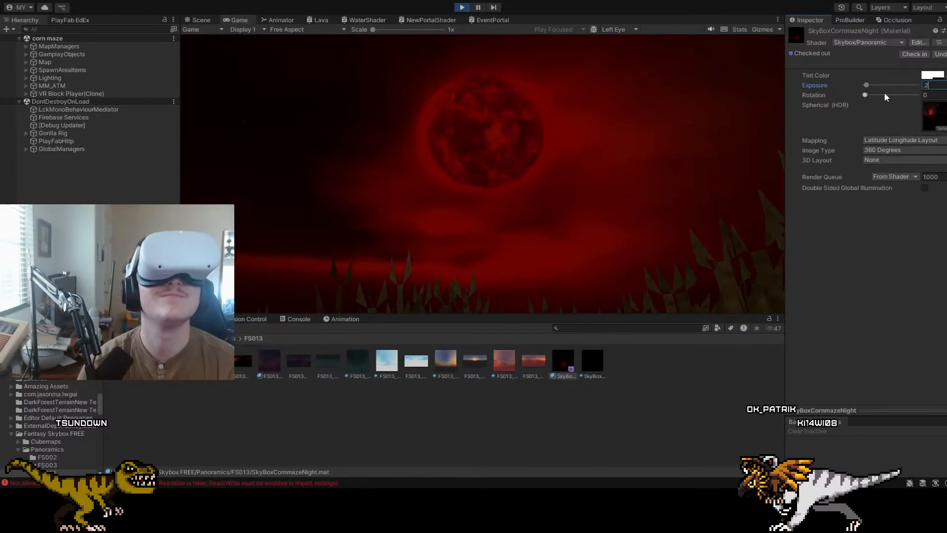
{"action": "key", "text": "BackSpace"}
{"action": "type", "text": "3"}
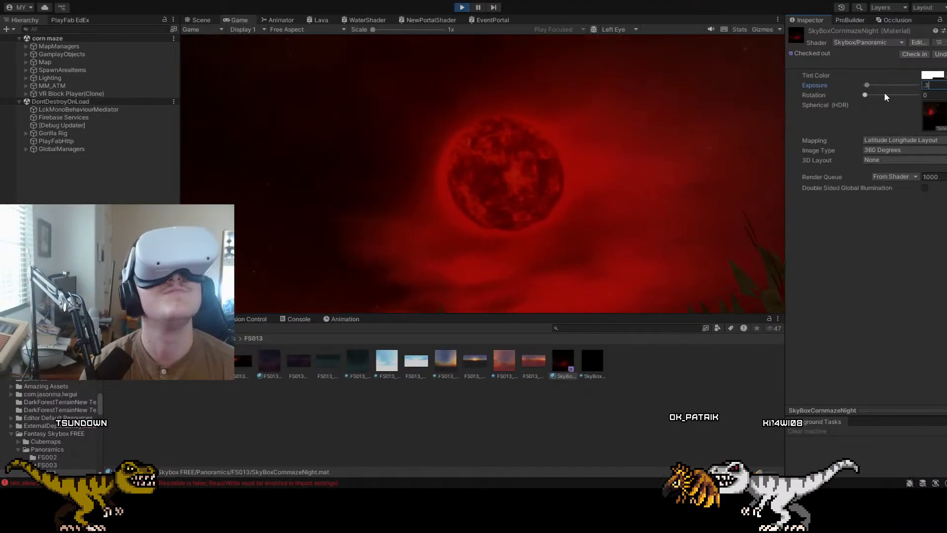
{"action": "key", "text": "BackSpace"}
{"action": "type", "text": "4"}
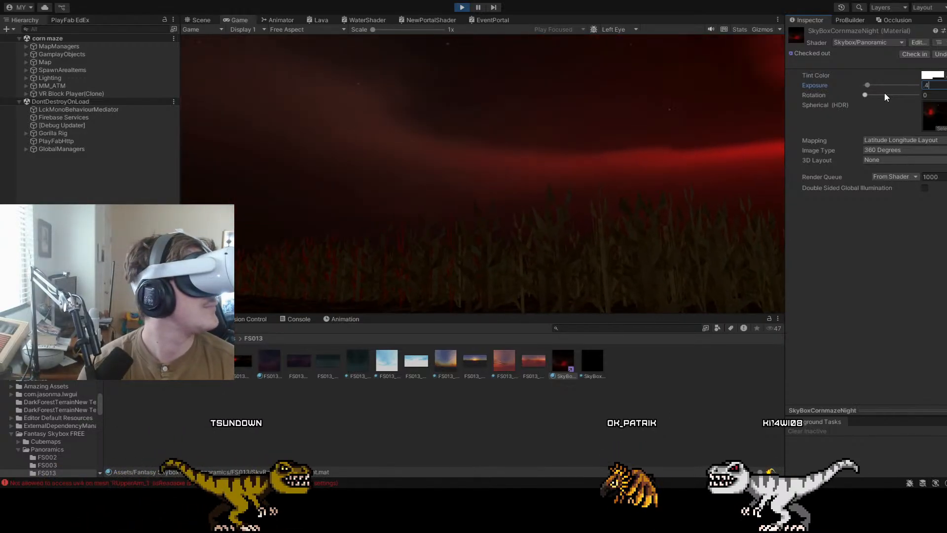
{"action": "key", "text": "BackSpace"}
{"action": "type", "text": "35"}
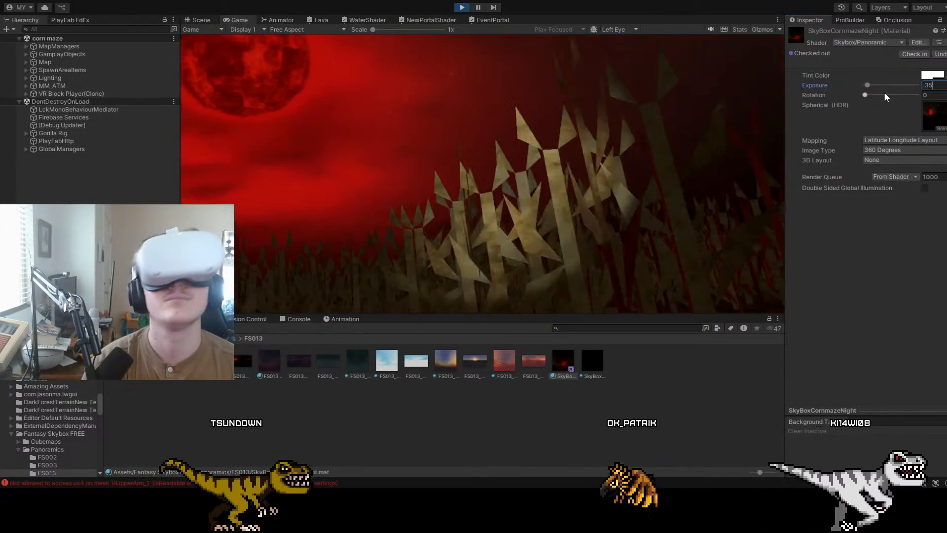
{"action": "key", "text": "BackSpace"}
{"action": "type", "text": "3"}
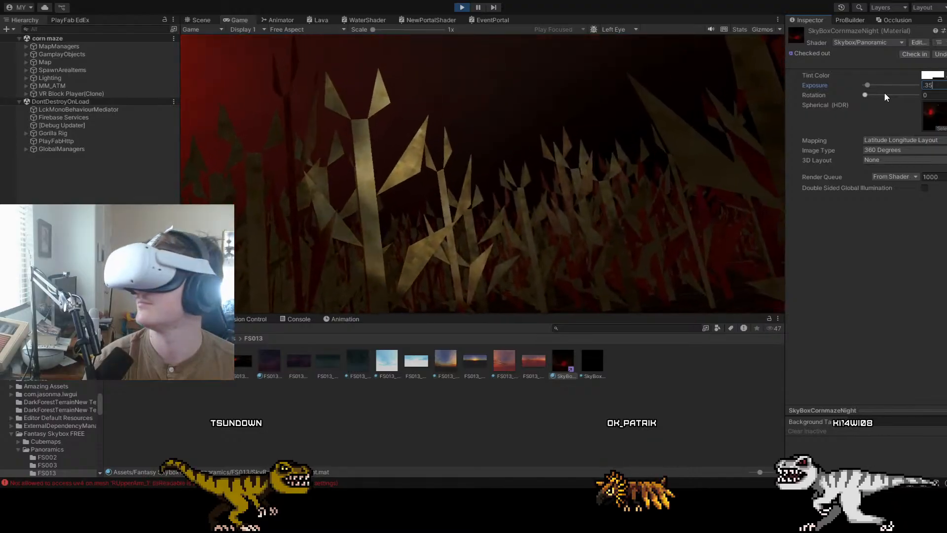
{"action": "key", "text": "BackSpace"}
{"action": "type", "text": "2"}
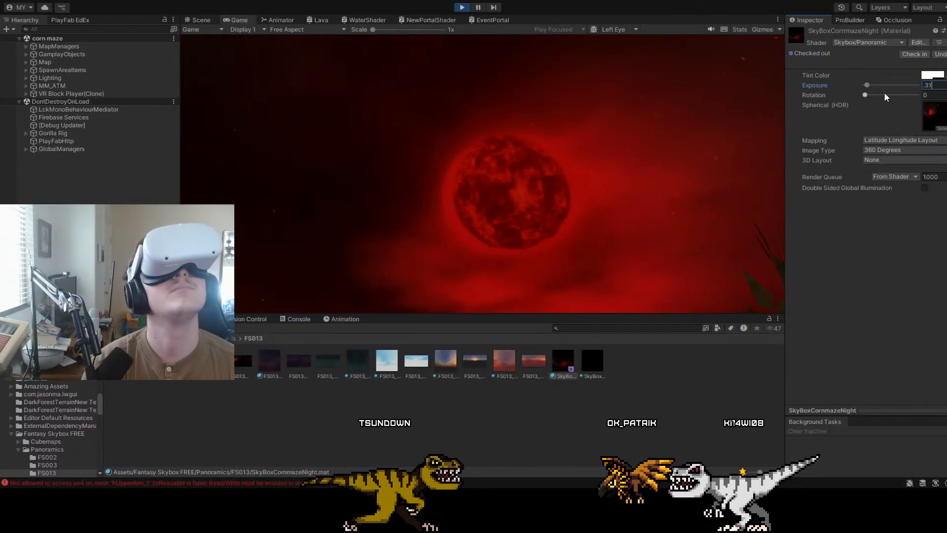
Clear the skybox material's Exposure and compare values of 0.1, 0.3, 0.2 and again 0.1 in the running game
{"action": "key", "text": "BackSpace"}
{"action": "key", "text": "BackSpace"}
{"action": "key", "text": "BackSpace"}
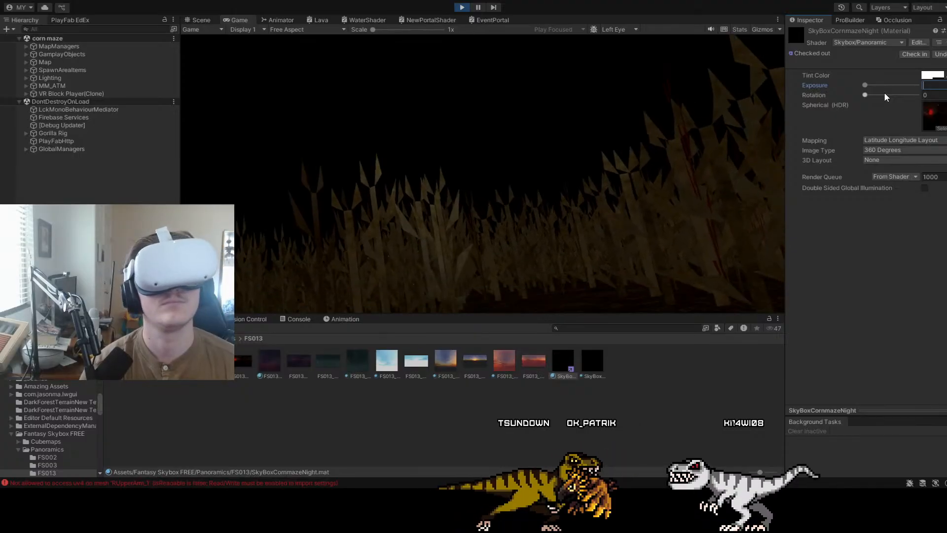
{"action": "type", "text": "01"}
{"action": "key", "text": "BackSpace"}
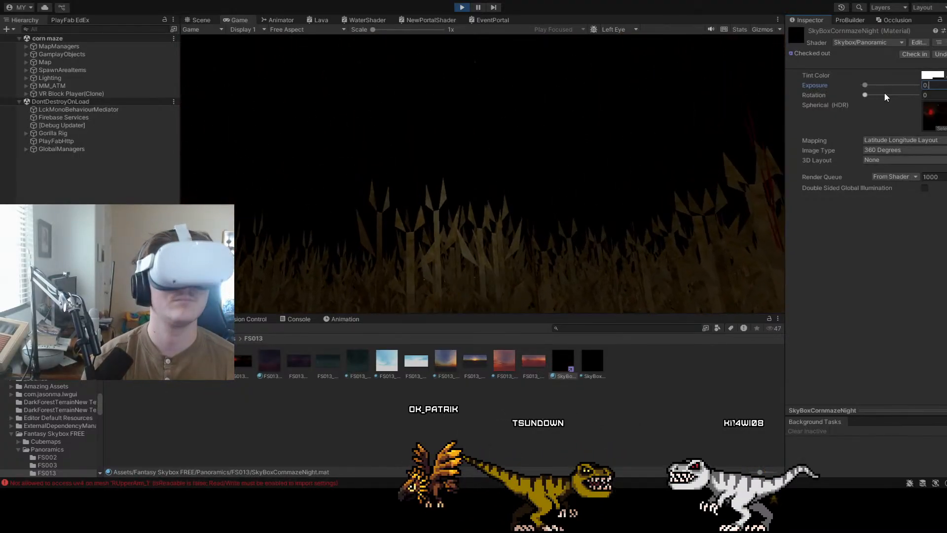
{"action": "type", "text": ".1"}
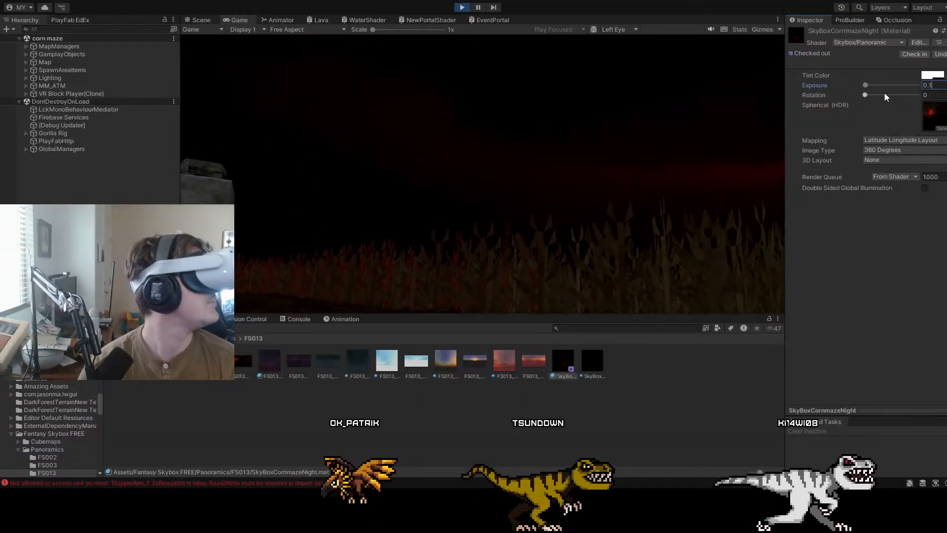
{"action": "key", "text": "BackSpace"}
{"action": "type", "text": "3"}
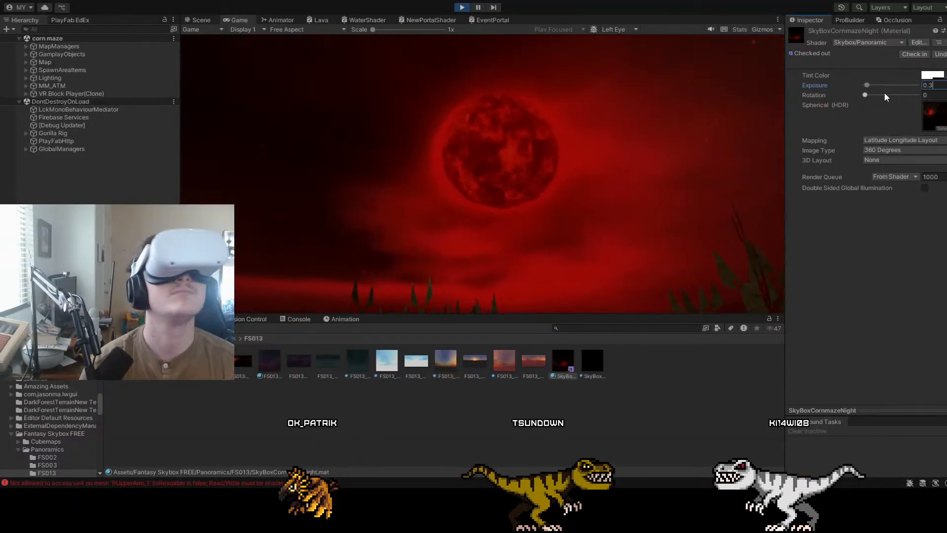
{"action": "key", "text": "BackSpace"}
{"action": "type", "text": "4"}
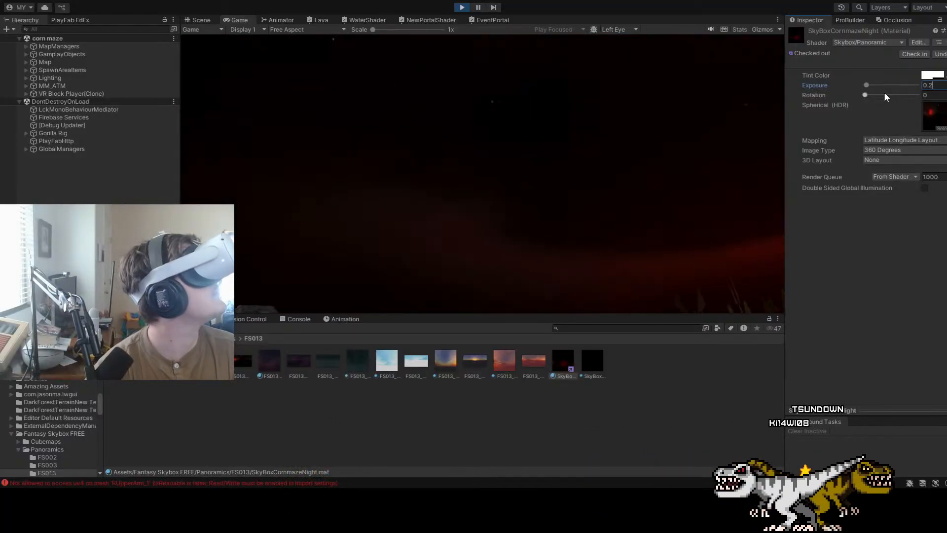
{"action": "key", "text": "BackSpace"}
{"action": "type", "text": "1"}
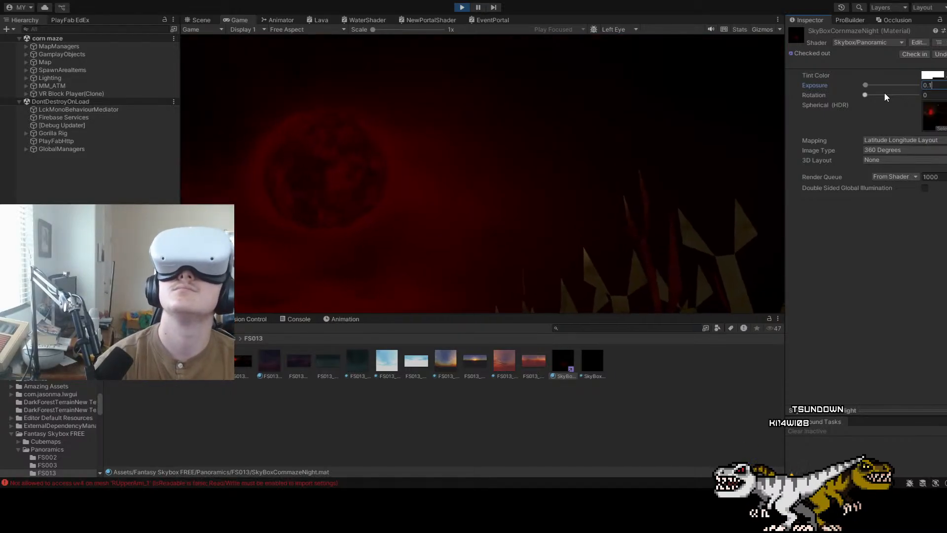
Test the extremes of the skybox material's Exposure, comparing 1 with 0
{"action": "key", "text": "BackSpace"}
{"action": "key", "text": "BackSpace"}
{"action": "key", "text": "BackSpace"}
{"action": "type", "text": "1"}
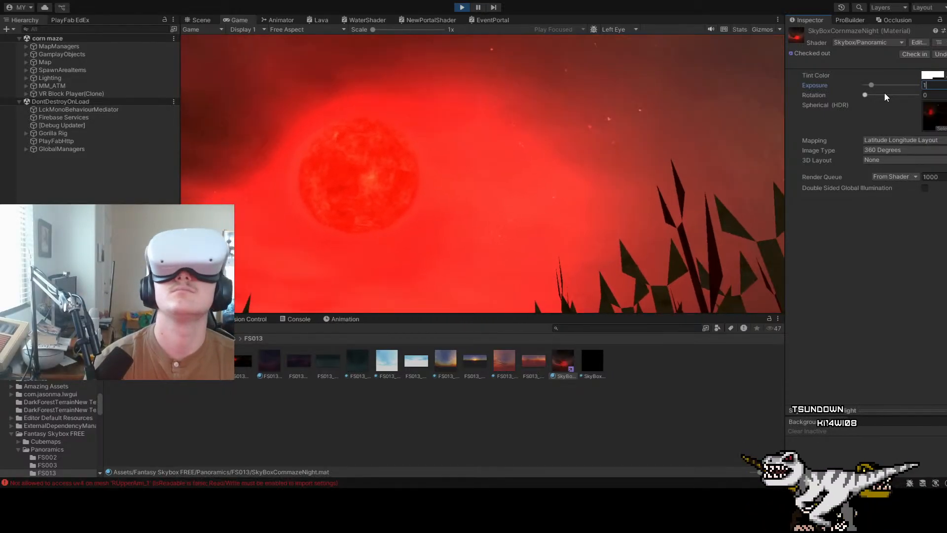
{"action": "key", "text": "BackSpace"}
{"action": "type", "text": "9"}
{"action": "key", "text": "BackSpace"}
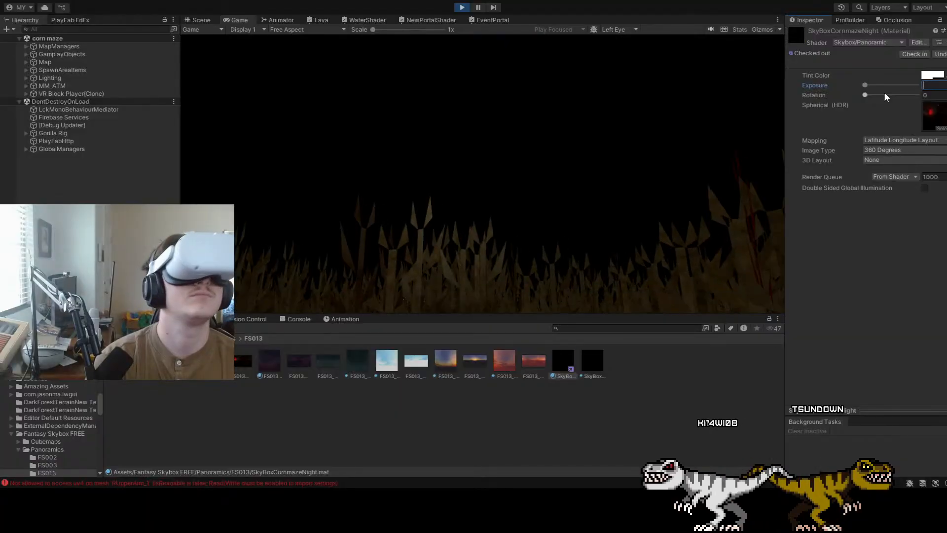
{"action": "type", "text": "0"}
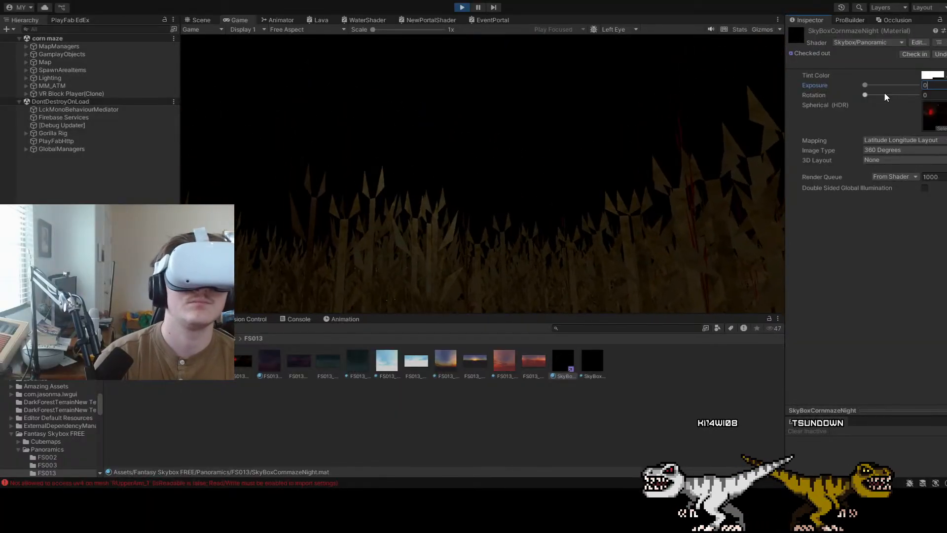
{"action": "key", "text": "BackSpace"}
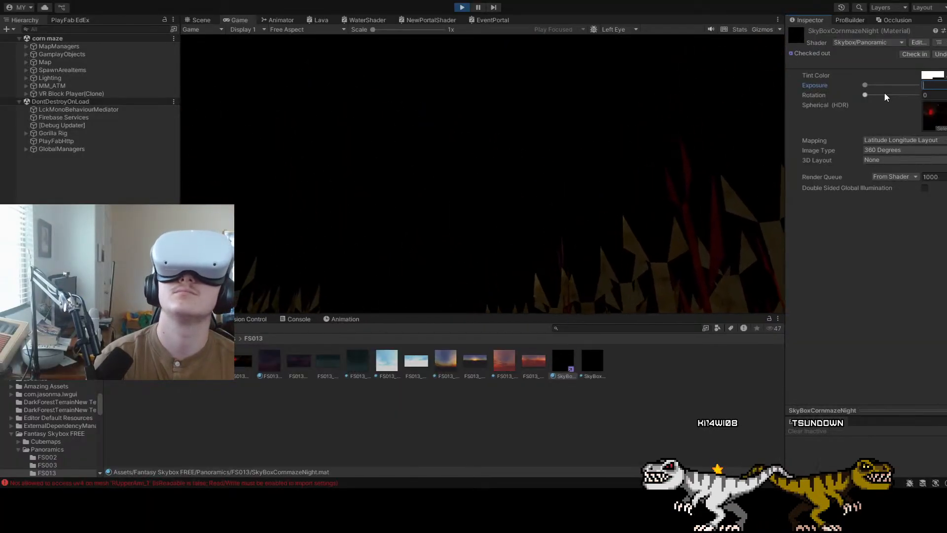
{"action": "type", "text": "1"}
{"action": "key", "text": "BackSpace"}
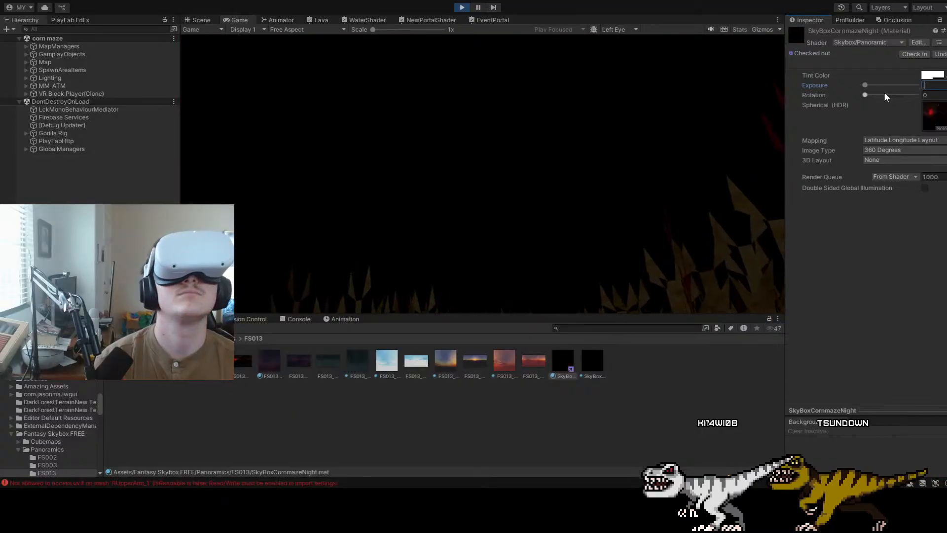
Try Exposure values of 0.1, 0.3 and 0.35 on the skybox material
{"action": "type", "text": ".1"}
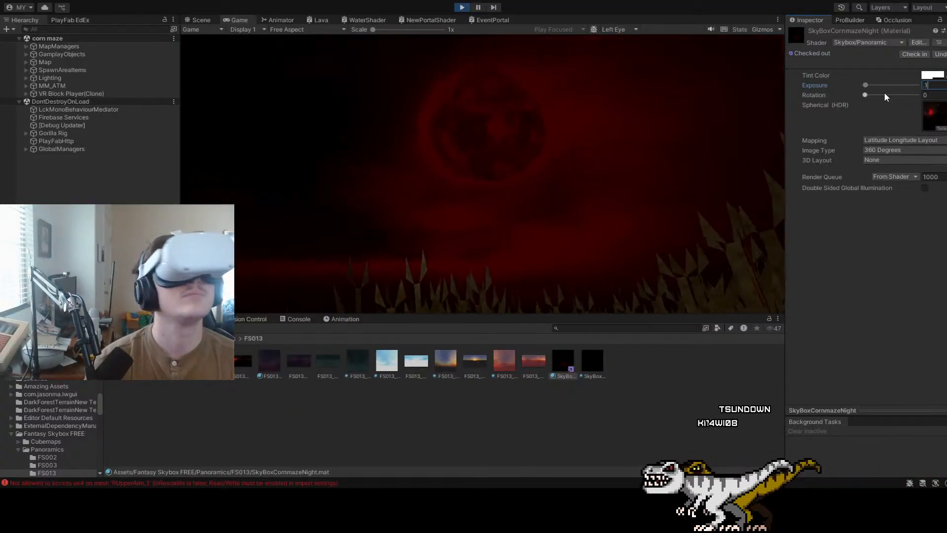
{"action": "key", "text": "BackSpace"}
{"action": "type", "text": "4"}
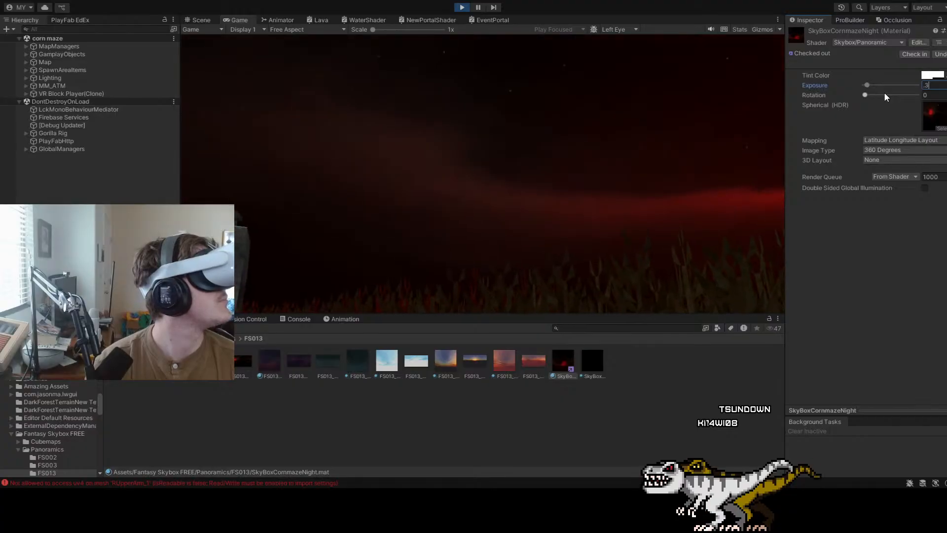
{"action": "type", "text": "5"}
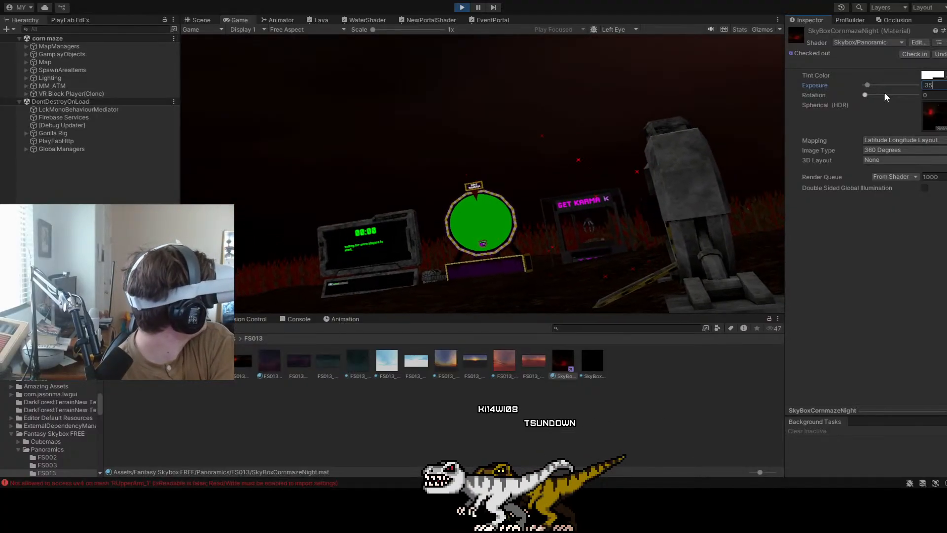
Compare Exposure 0.45 with 0.4 on the SkyBoxCornmazeNight material and settle on 0.45
{"action": "key", "text": "BackSpace"}
{"action": "key", "text": "BackSpace"}
{"action": "type", "text": "45"}
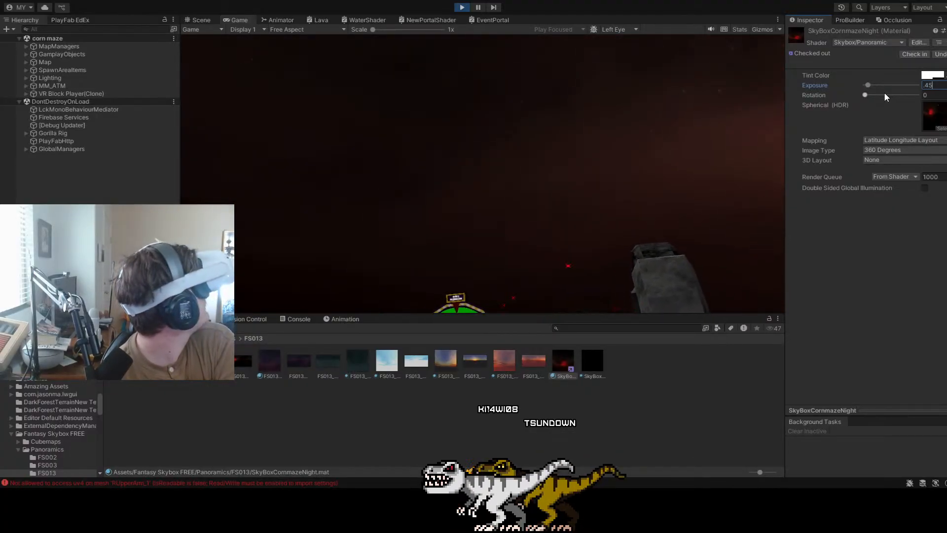
{"action": "key", "text": "BackSpace"}
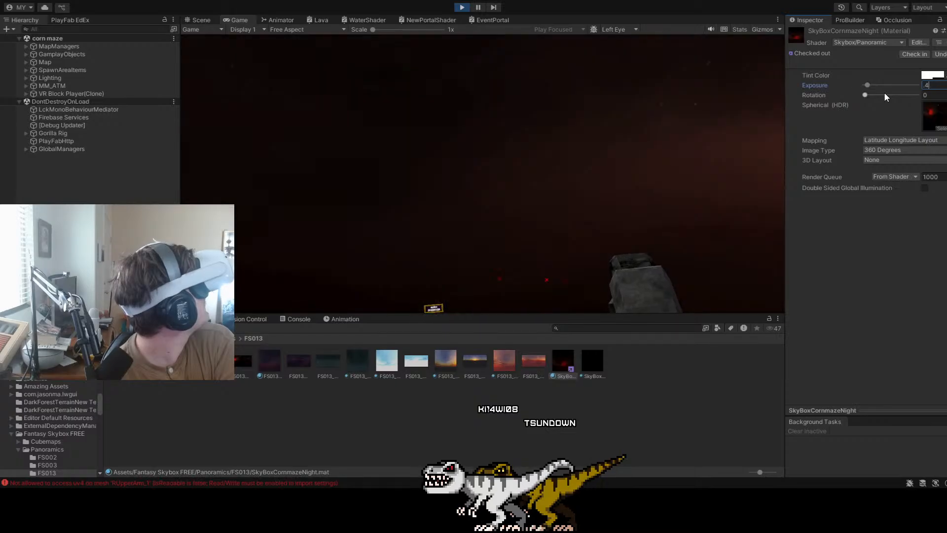
{"action": "type", "text": "5"}
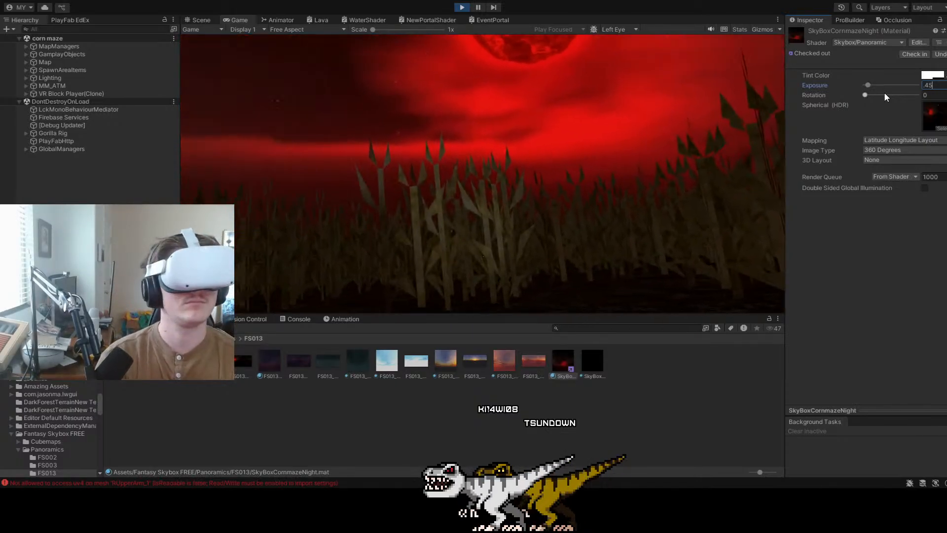
Set the Exposure of the SkyBoxCornmazeNight material to 0.35
{"action": "key", "text": "BackSpace"}
{"action": "key", "text": "BackSpace"}
{"action": "type", "text": "35"}
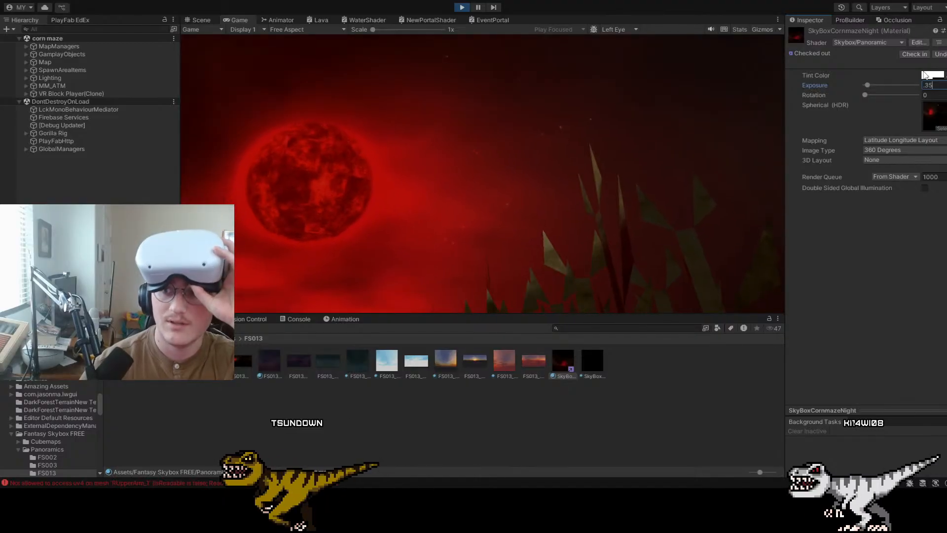
Try a darker grey Tint Color together with an Exposure of 1 on the skybox material
{"action": "left_click", "coordinate": [927, 75]}
{"action": "mouse_move", "coordinate": [880, 141]}
{"action": "left_mouse_down"}
{"action": "mouse_move", "coordinate": [877, 152]}
{"action": "mouse_move", "coordinate": [848, 164]}
{"action": "mouse_move", "coordinate": [935, 148]}
{"action": "mouse_move", "coordinate": [871, 154]}
{"action": "left_mouse_up"}
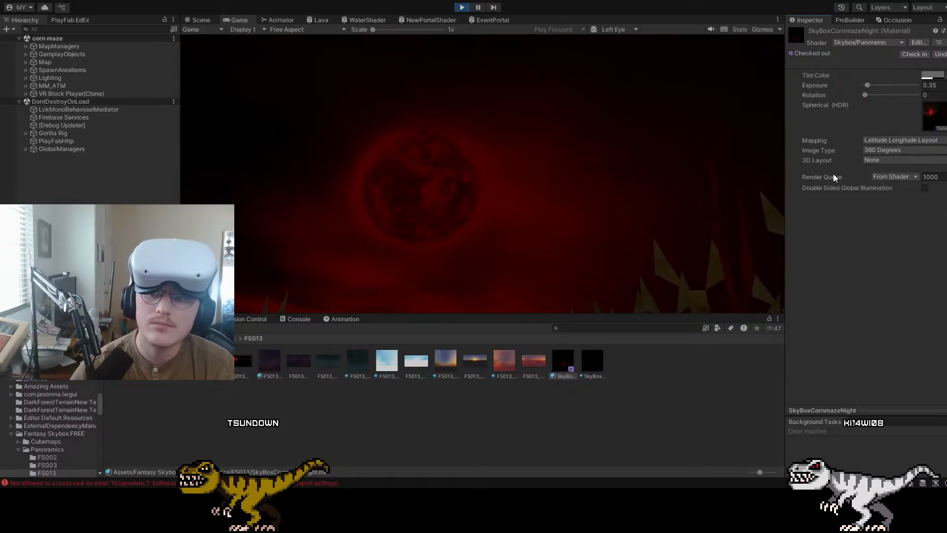
{"action": "left_click", "coordinate": [927, 85]}
{"action": "type", "text": "1"}
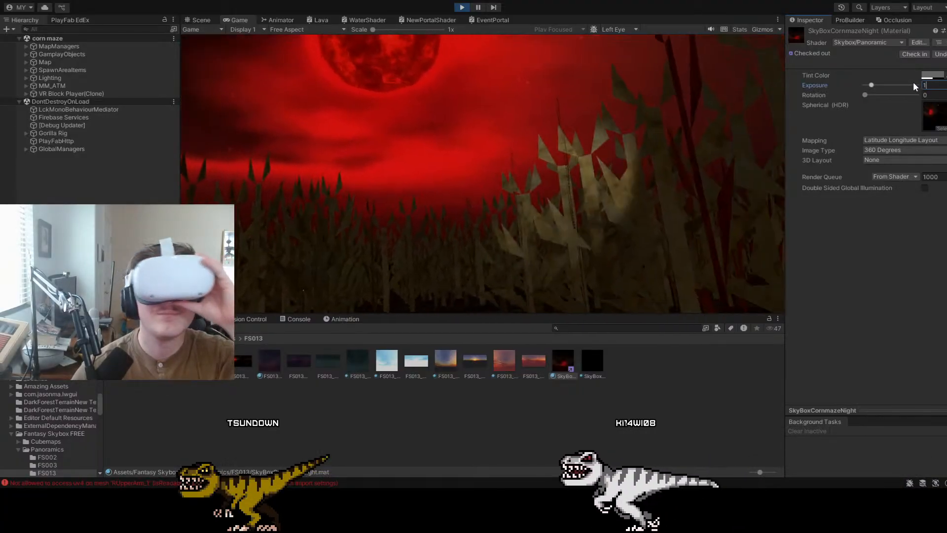
Return the skybox material's Tint Color to white and its Exposure to 0.35
{"action": "left_click", "coordinate": [932, 76]}
{"action": "left_click_drag", "start_coordinate": [858, 133], "coordinate": [806, 97]}
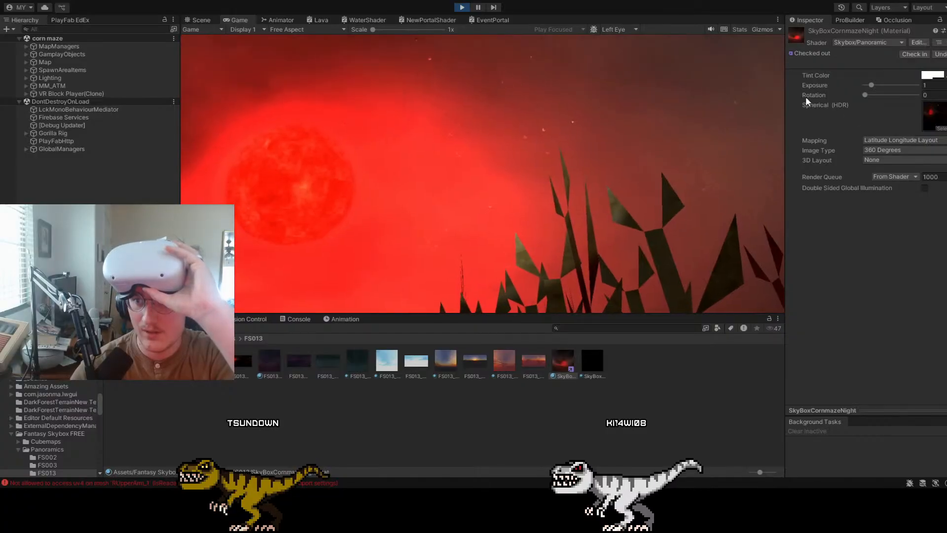
{"action": "left_click", "coordinate": [923, 85]}
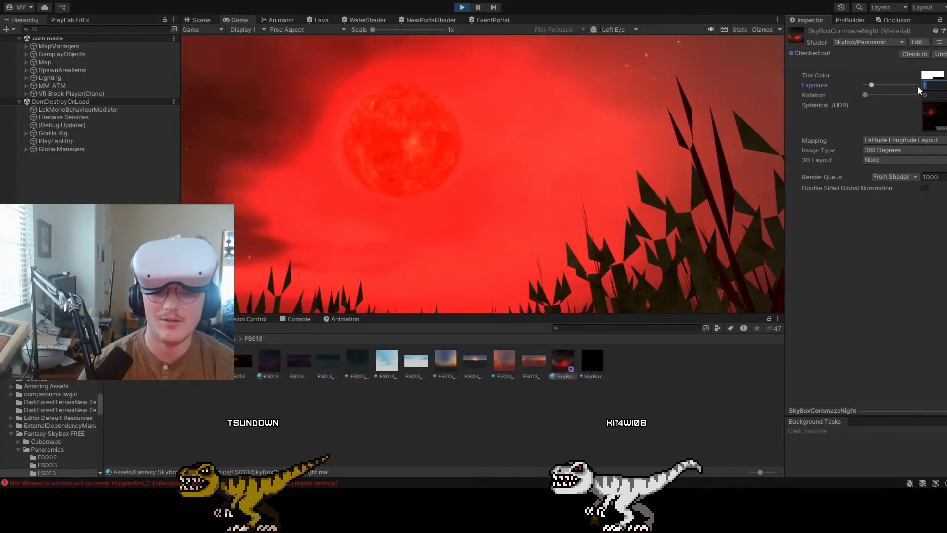
{"action": "type", "text": ".35"}
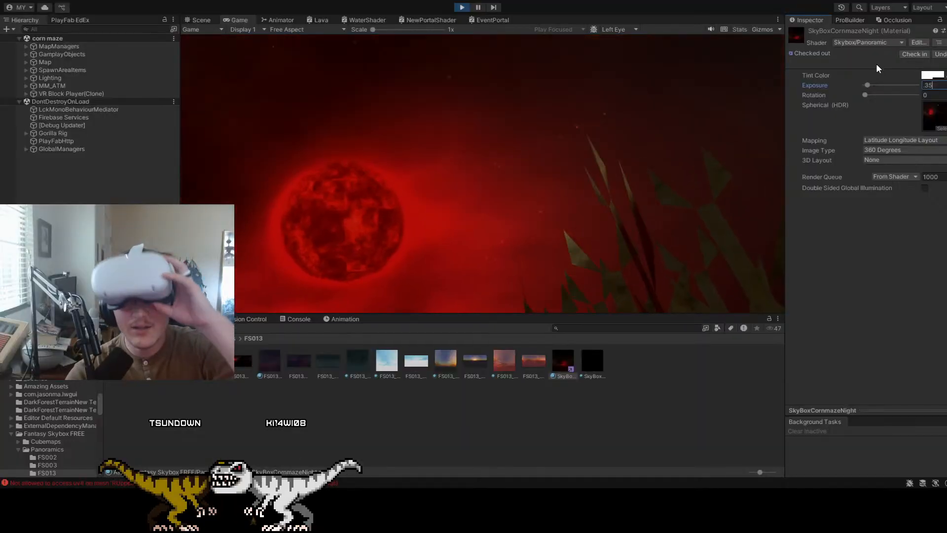
In the running game, switch the GameplayManager's Fogmode to Linear and set its Fog Start Distance to 0
{"action": "left_click", "coordinate": [31, 49]}
{"action": "left_click", "coordinate": [25, 47]}
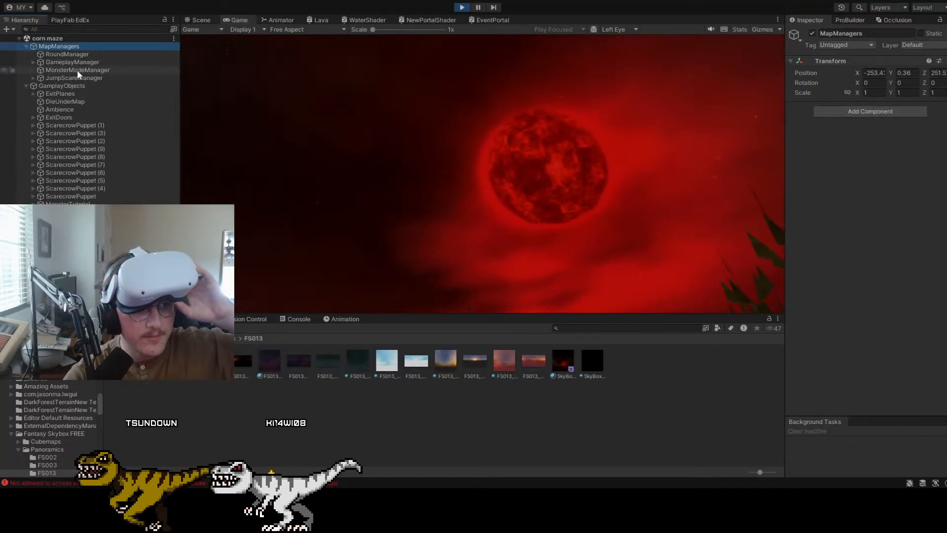
{"action": "left_click", "coordinate": [72, 61]}
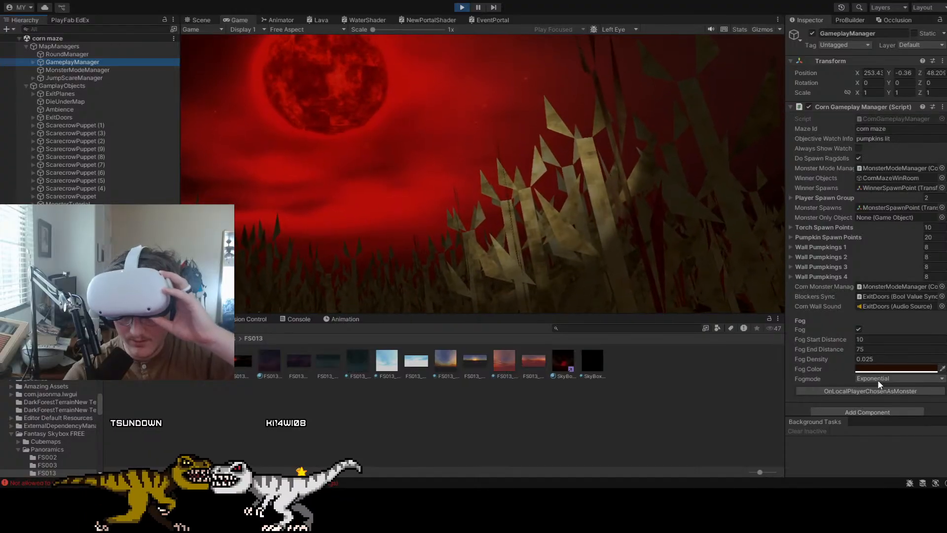
{"action": "left_click", "coordinate": [887, 379]}
{"action": "left_click", "coordinate": [878, 387]}
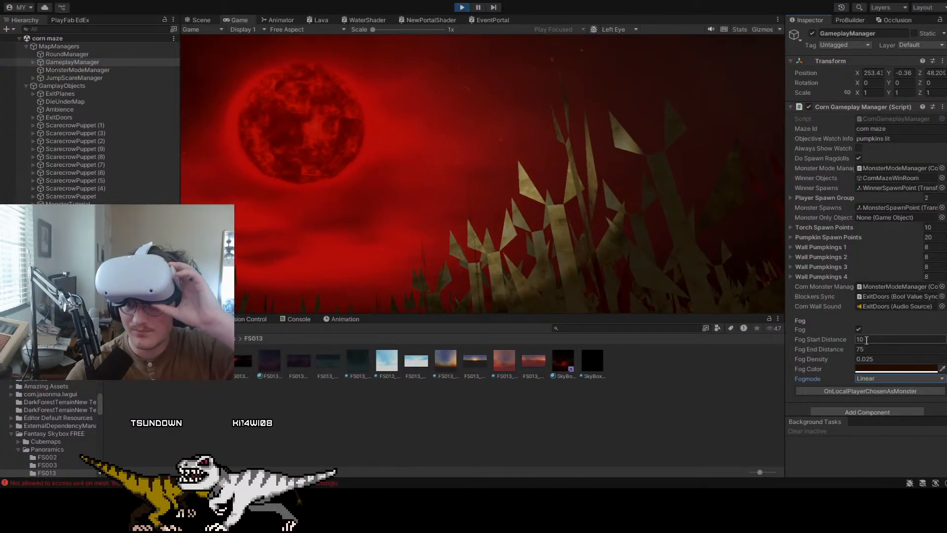
{"action": "left_click", "coordinate": [862, 340]}
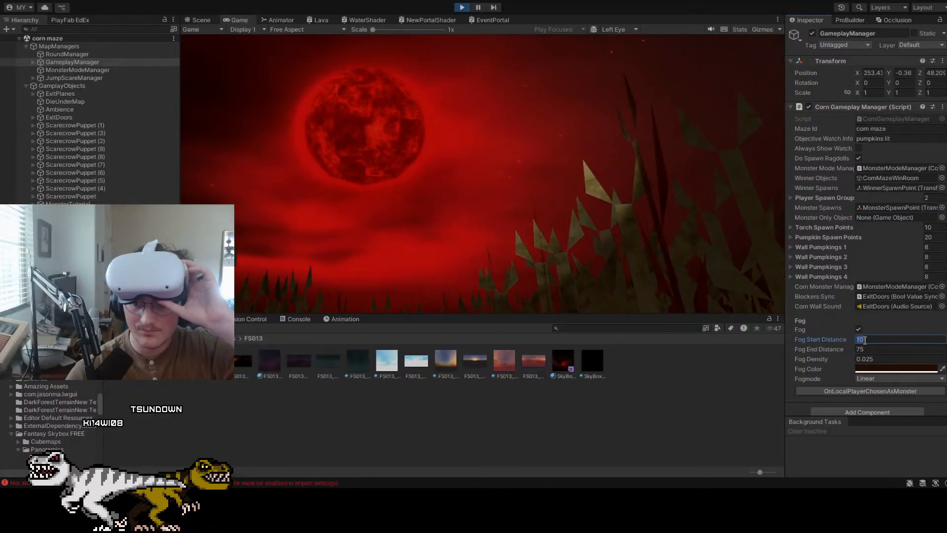
{"action": "type", "text": "0"}
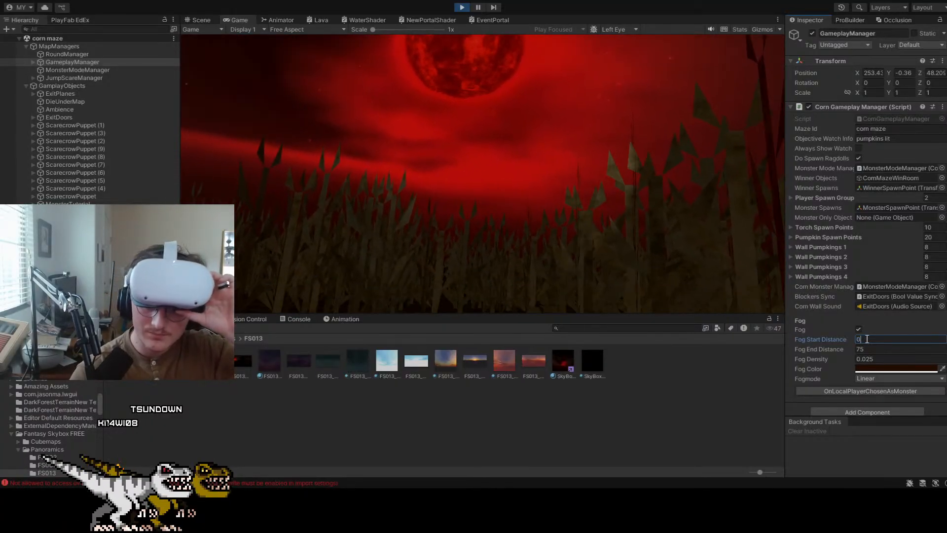
Try Fog Density values of 1, 5 and 22 on the GameplayManager, switching Fog off and on in between
{"action": "left_click", "coordinate": [871, 360]}
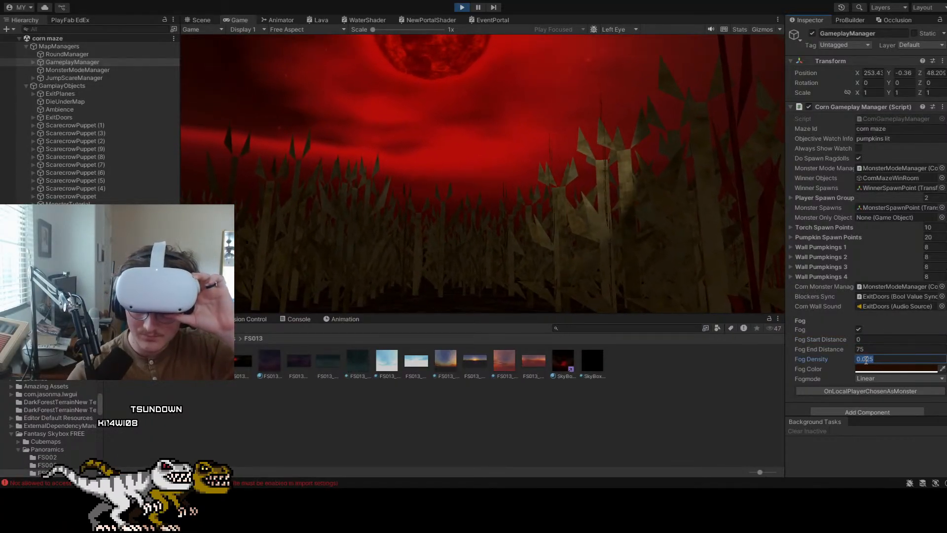
{"action": "type", "text": "1"}
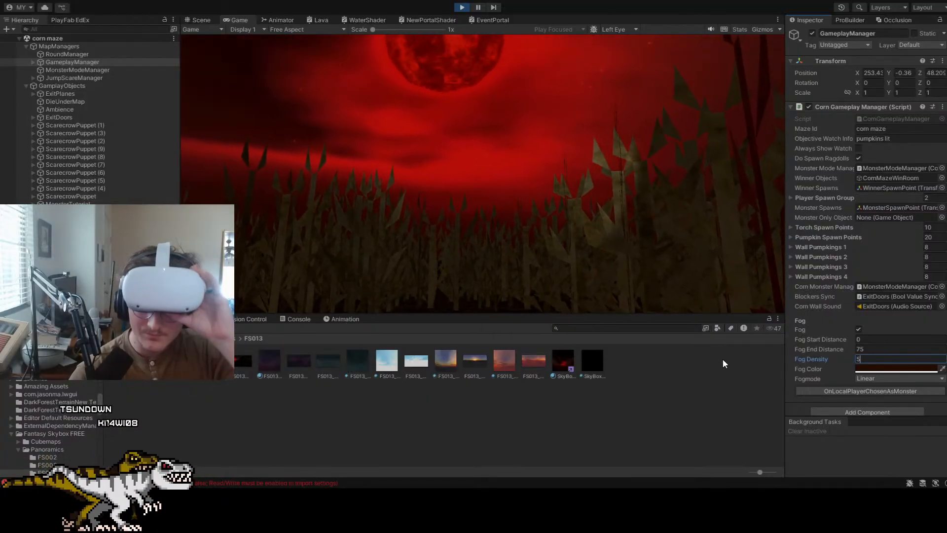
{"action": "key", "text": "BackSpace"}
{"action": "type", "text": "5"}
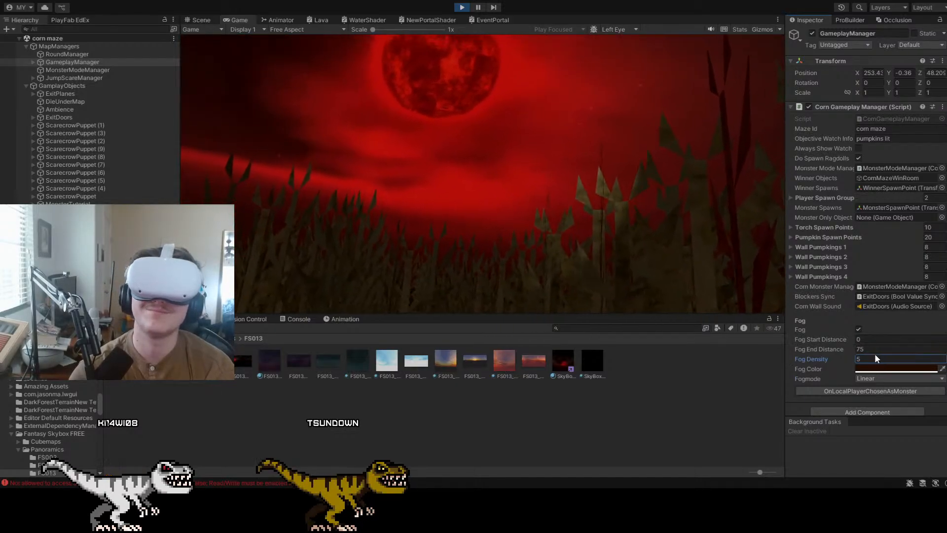
{"action": "left_click", "coordinate": [858, 333]}
{"action": "left_click", "coordinate": [858, 333]}
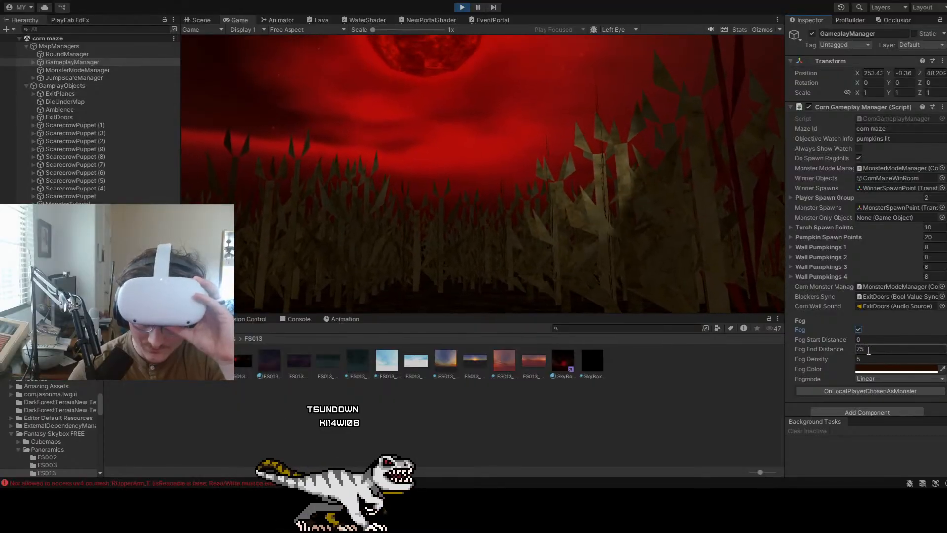
{"action": "left_click", "coordinate": [866, 359]}
{"action": "type", "text": "22"}
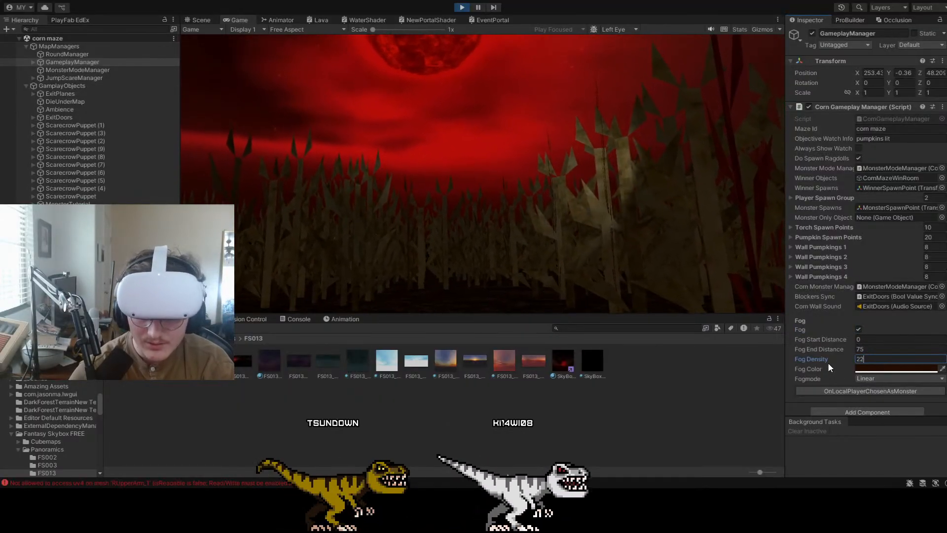
Try Exponential Fogmode with a Fog Density of 55 on the GameplayManager
{"action": "left_click", "coordinate": [864, 378]}
{"action": "left_click", "coordinate": [885, 400]}
{"action": "left_click_drag", "start_coordinate": [869, 359], "coordinate": [795, 349]}
{"action": "type", "text": "55"}
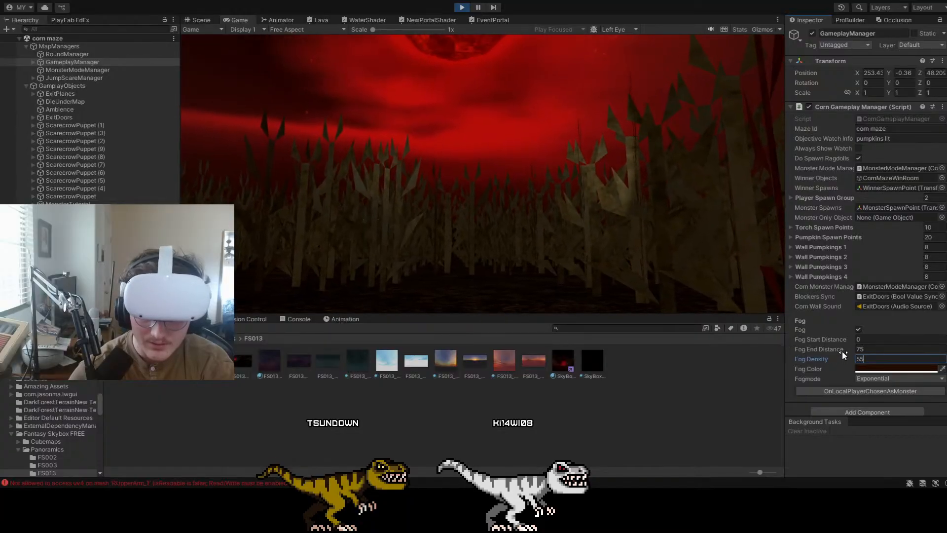
Set the running game's Fog Start Distance to 5 and Fog End Distance to 25
{"action": "left_click", "coordinate": [869, 349]}
{"action": "type", "text": "5"}
{"action": "key", "text": "Tab"}
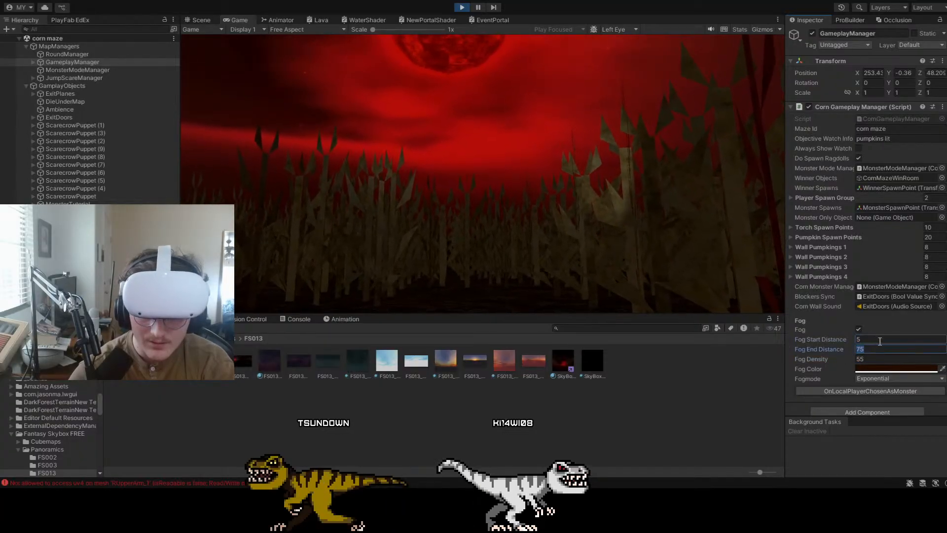
{"action": "type", "text": "5"}
{"action": "left_click", "coordinate": [870, 340]}
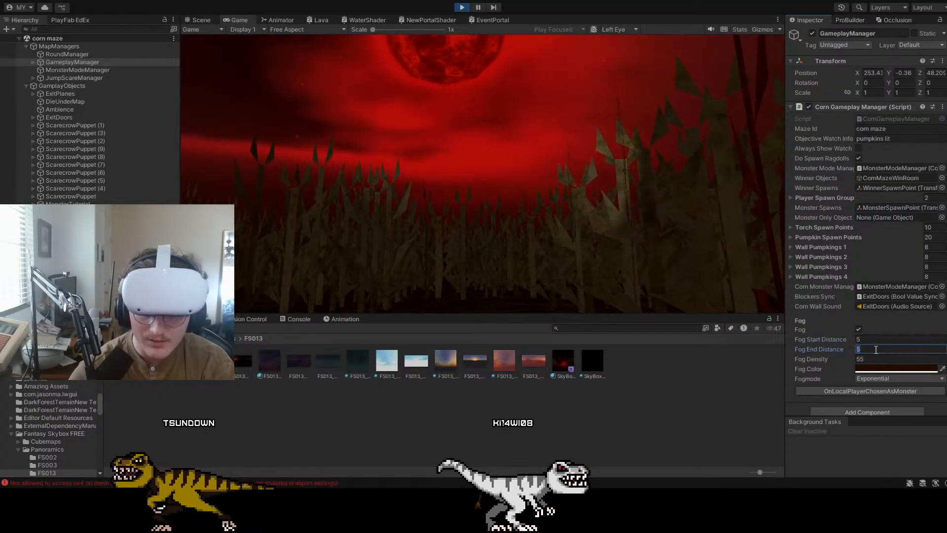
{"action": "type", "text": "25"}
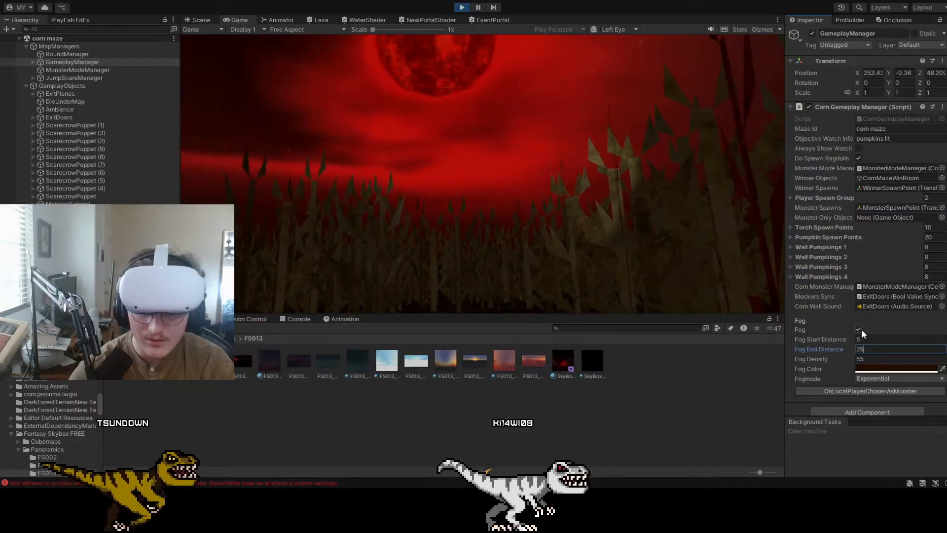
Switch the GameplayManager's Fog off and on in Exponential mode, and repeat the toggle with Fogmode set to Linear
{"action": "left_click", "coordinate": [859, 329]}
{"action": "left_click", "coordinate": [859, 329]}
{"action": "scroll", "coordinate": [844, 340], "scroll_direction": "down", "scroll_amount": 1}
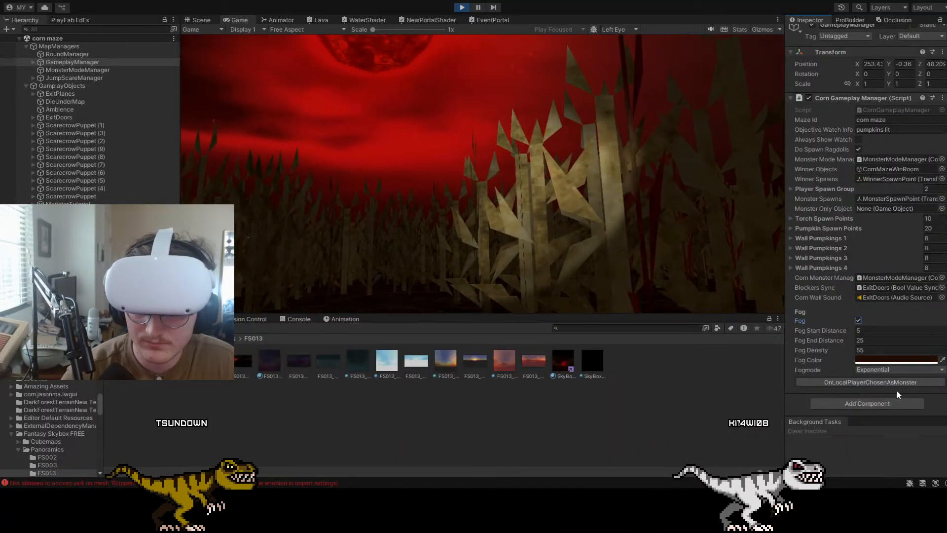
{"action": "left_click", "coordinate": [877, 372]}
{"action": "left_click", "coordinate": [877, 380]}
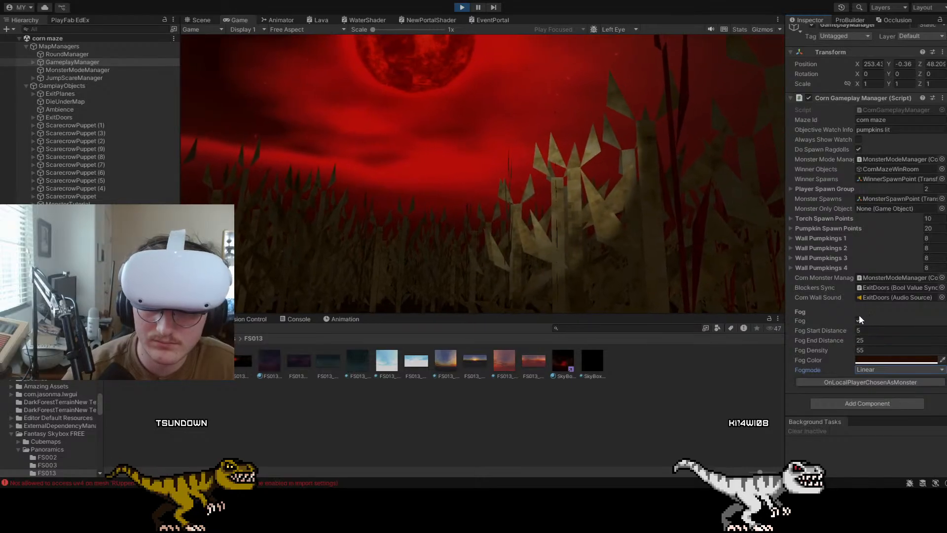
{"action": "left_click", "coordinate": [858, 321]}
{"action": "left_click", "coordinate": [857, 320]}
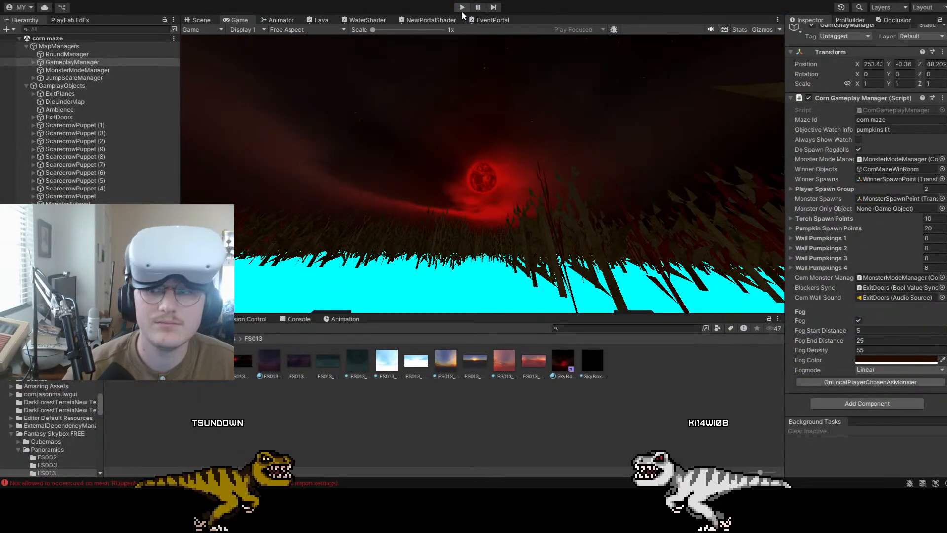
Exit play mode, check the SkyBoxCornmazeNight material, and find and open the corn maze scene by searching the assets for "corn"
{"action": "left_click", "coordinate": [462, 7]}
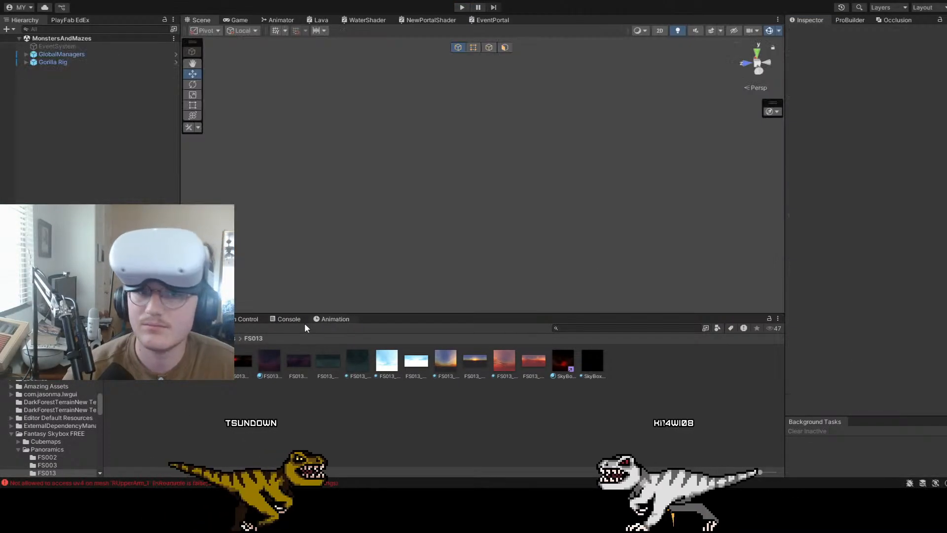
{"action": "left_click", "coordinate": [552, 369]}
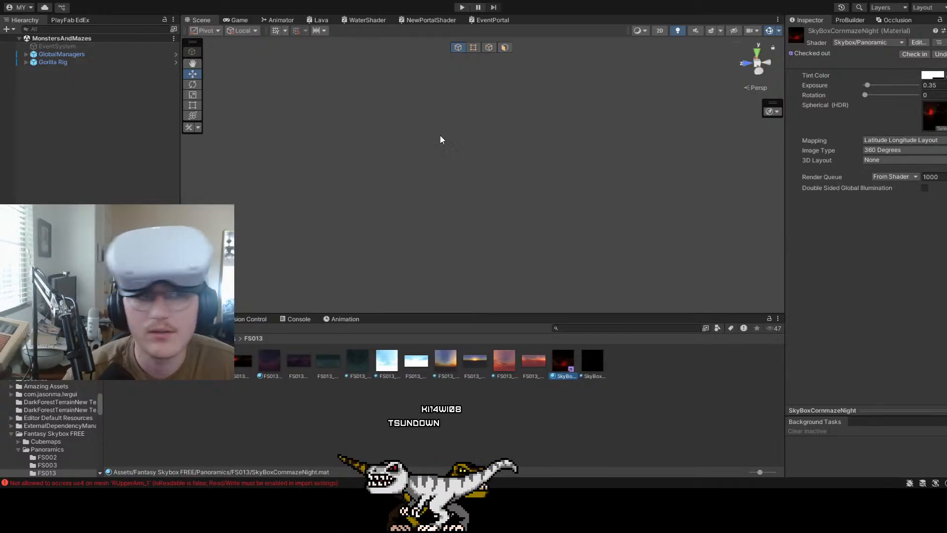
{"action": "left_click", "coordinate": [599, 329]}
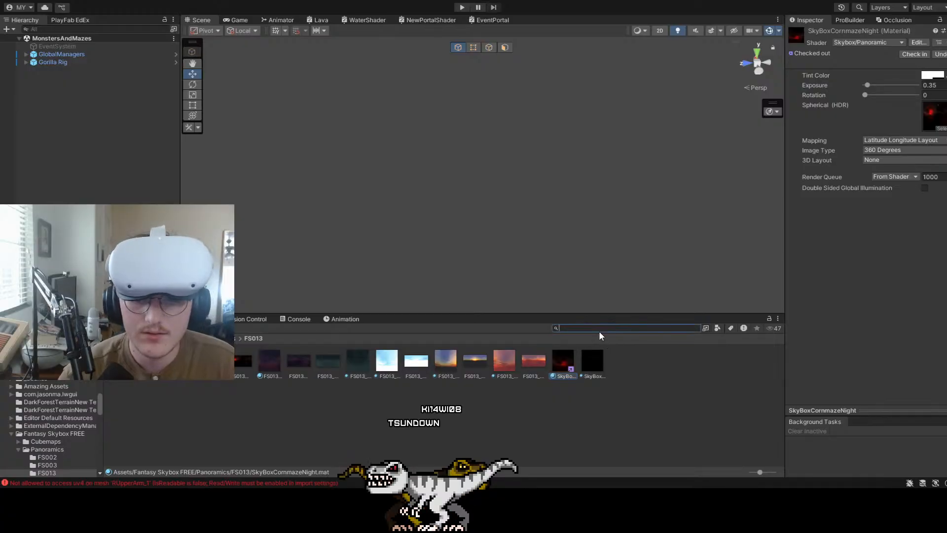
{"action": "type", "text": "corn"}
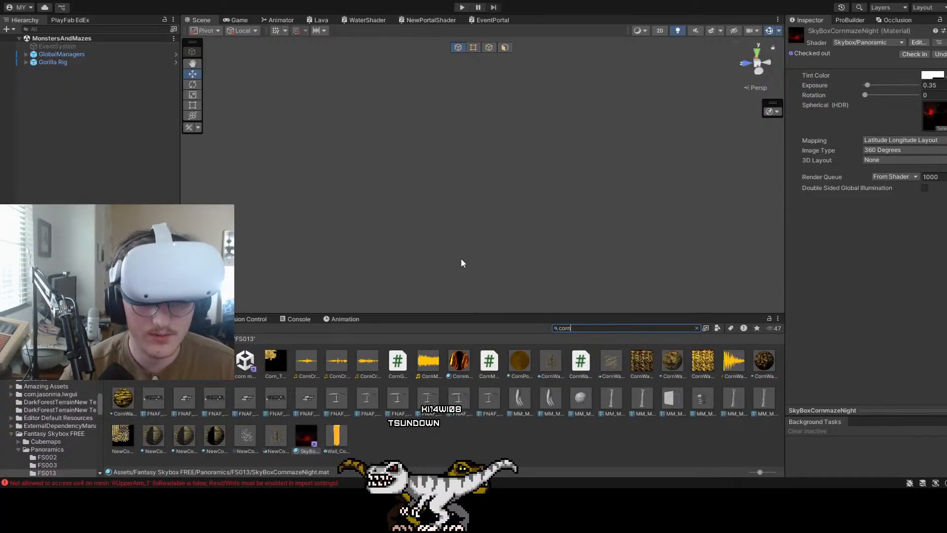
{"action": "left_click", "coordinate": [247, 360]}
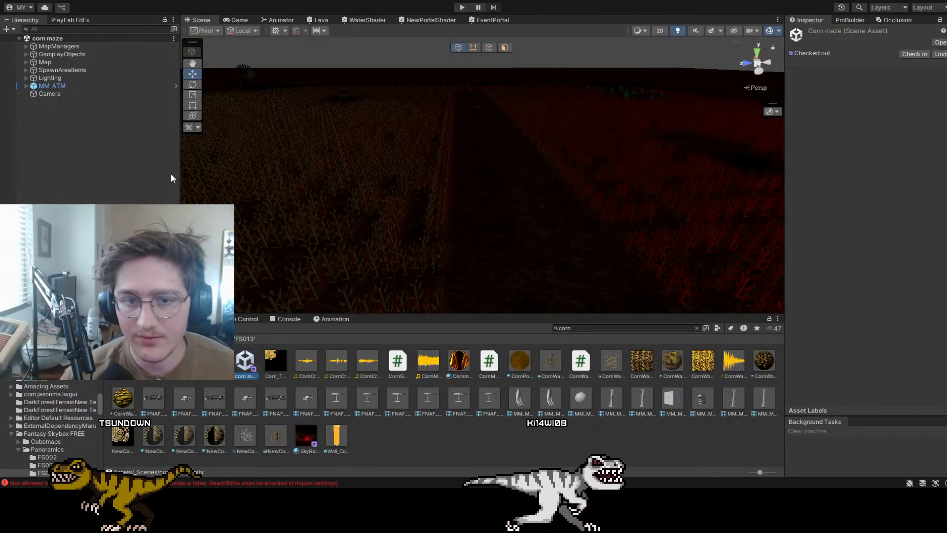
Select the GameplayManager object under MapManagers in the corn maze scene
{"action": "right_click_drag", "start_coordinate": [475, 86], "coordinate": [477, 215]}
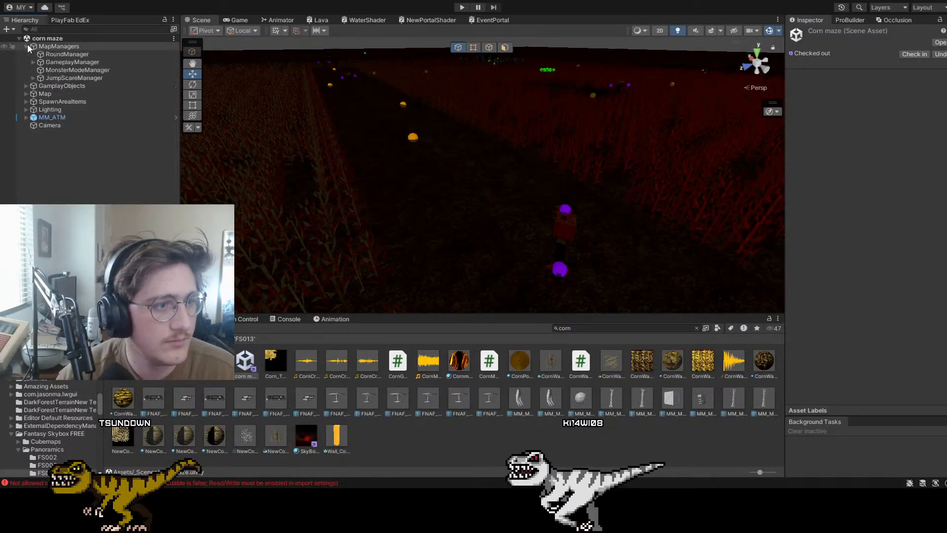
{"action": "left_click", "coordinate": [26, 46]}
{"action": "left_click", "coordinate": [57, 62]}
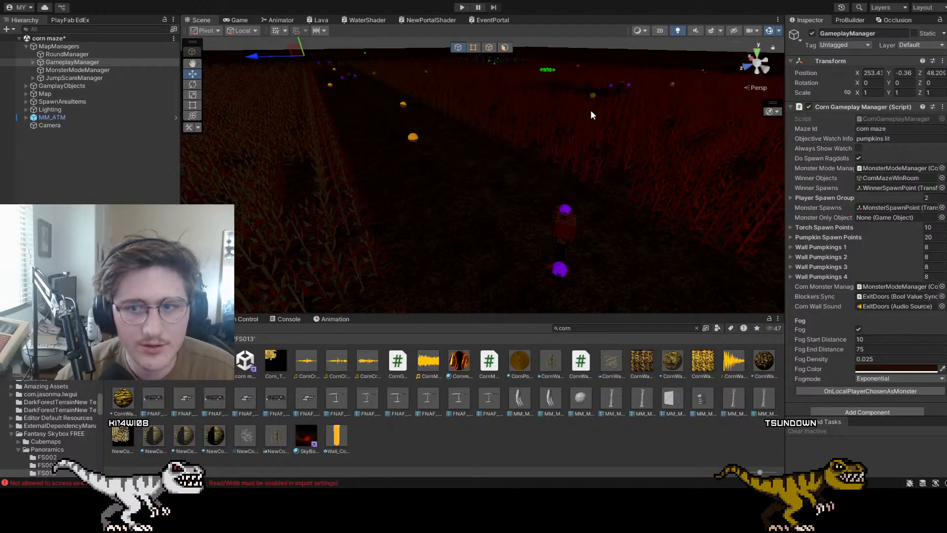
Set the GameplayManager's Fogmode to Linear, Fog Start Distance to 0 and Fog Density to 1
{"action": "right_click_drag", "start_coordinate": [590, 110], "coordinate": [621, 202]}
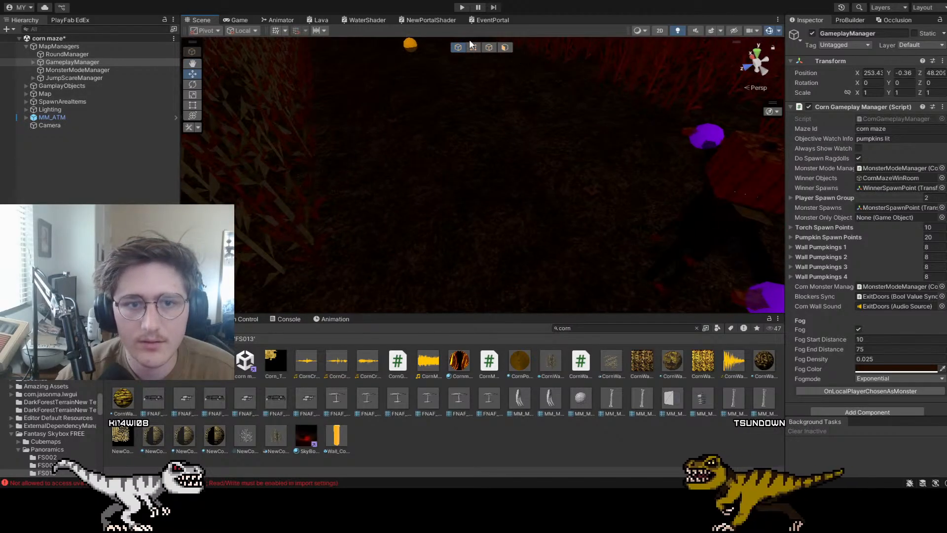
{"action": "right_click_drag", "start_coordinate": [416, 224], "coordinate": [463, 133]}
{"action": "key", "text": "w"}
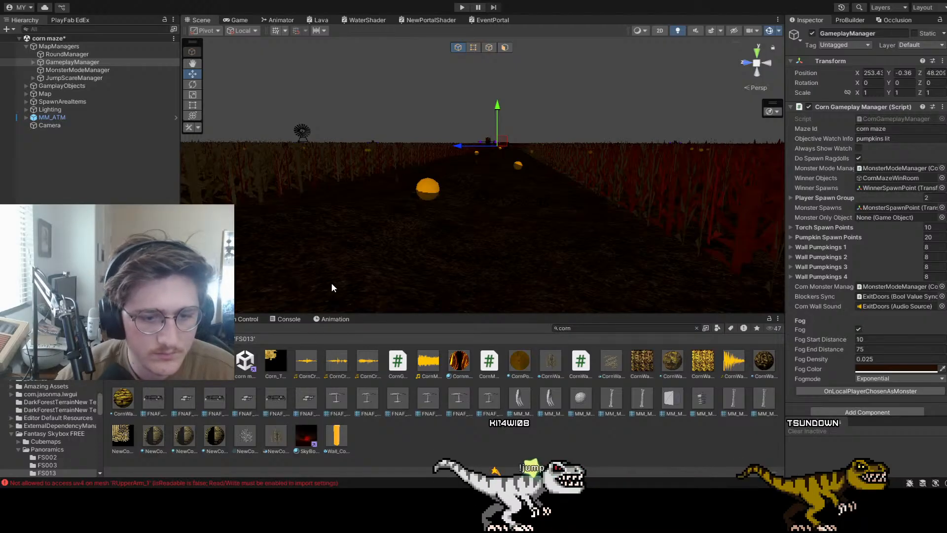
{"action": "left_click", "coordinate": [867, 379]}
{"action": "left_click", "coordinate": [875, 390]}
{"action": "left_click", "coordinate": [836, 339]}
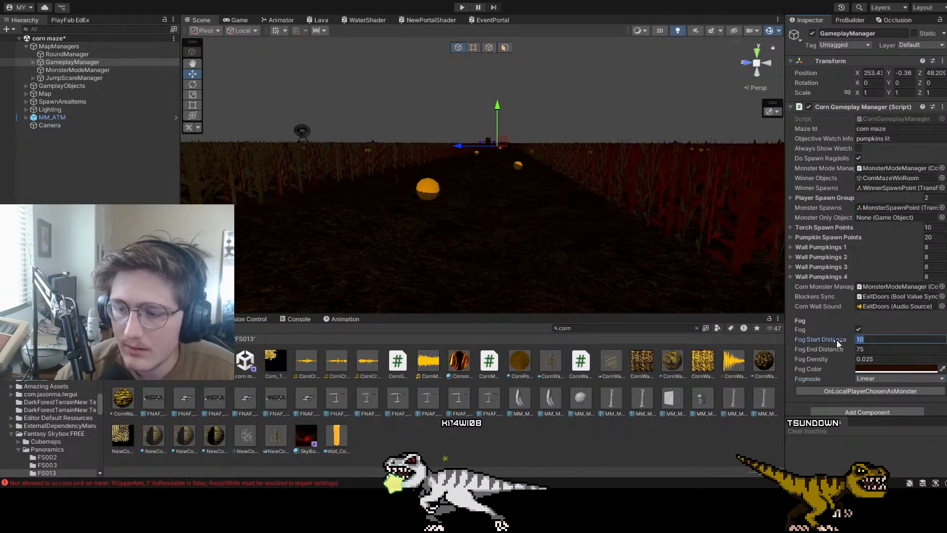
{"action": "type", "text": "0"}
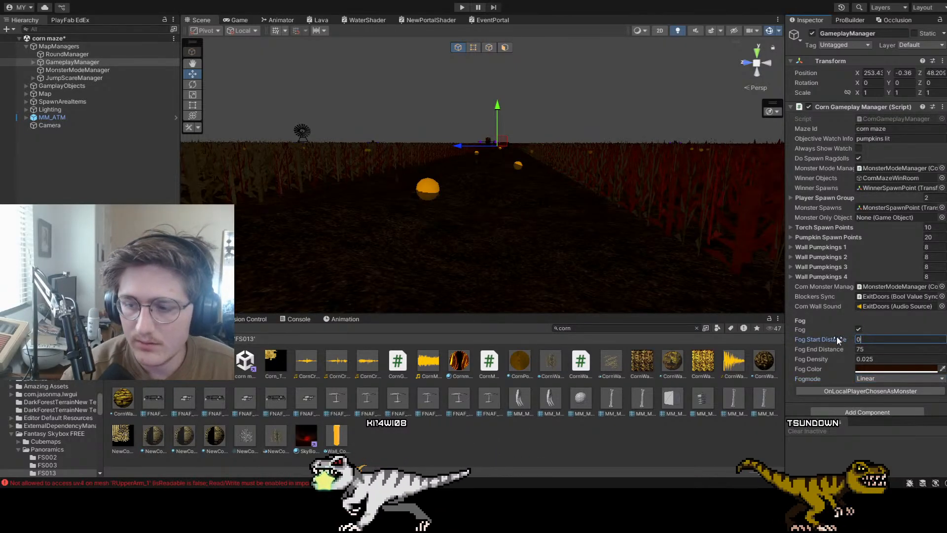
{"action": "left_click", "coordinate": [885, 359]}
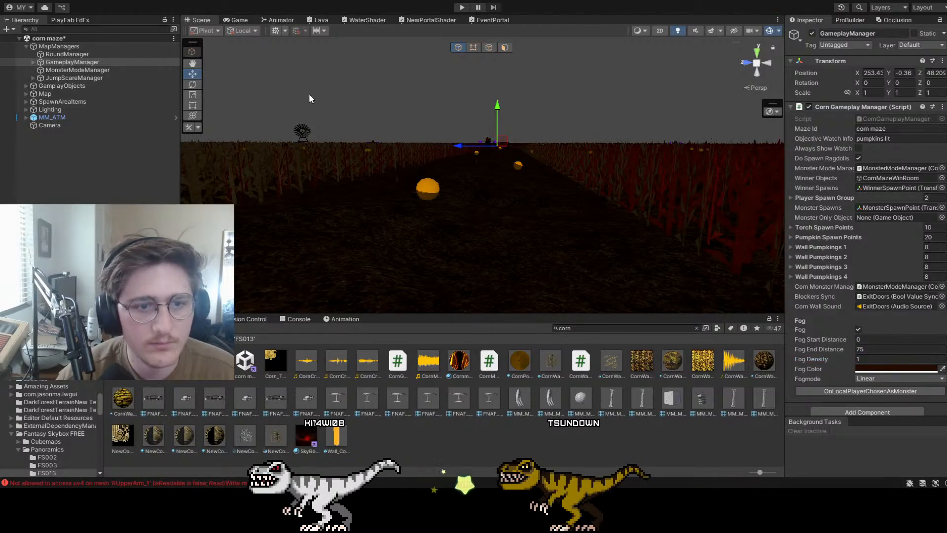
Check the SkyBoxCornmazeNight material's settings and save the corn maze scene
{"action": "right_click_drag", "start_coordinate": [525, 160], "coordinate": [563, 209]}
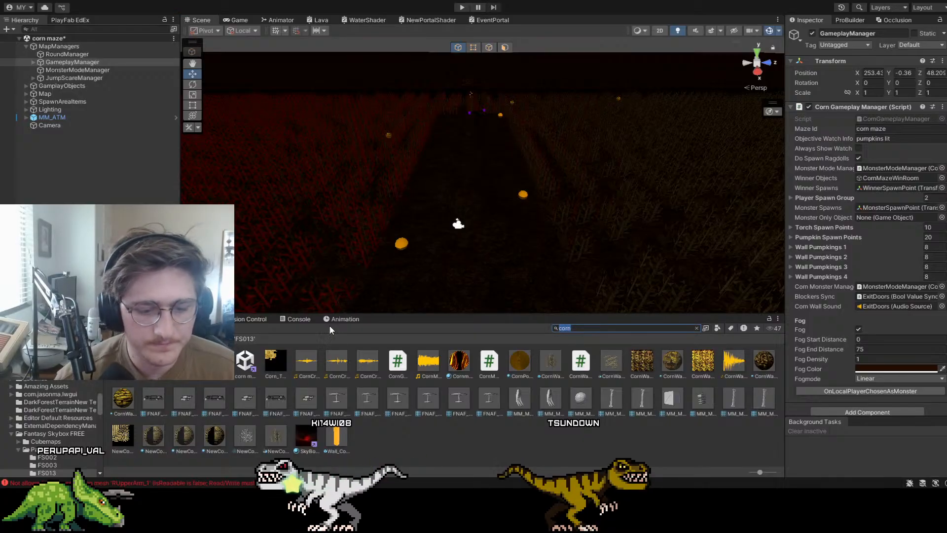
{"action": "left_click", "coordinate": [310, 429]}
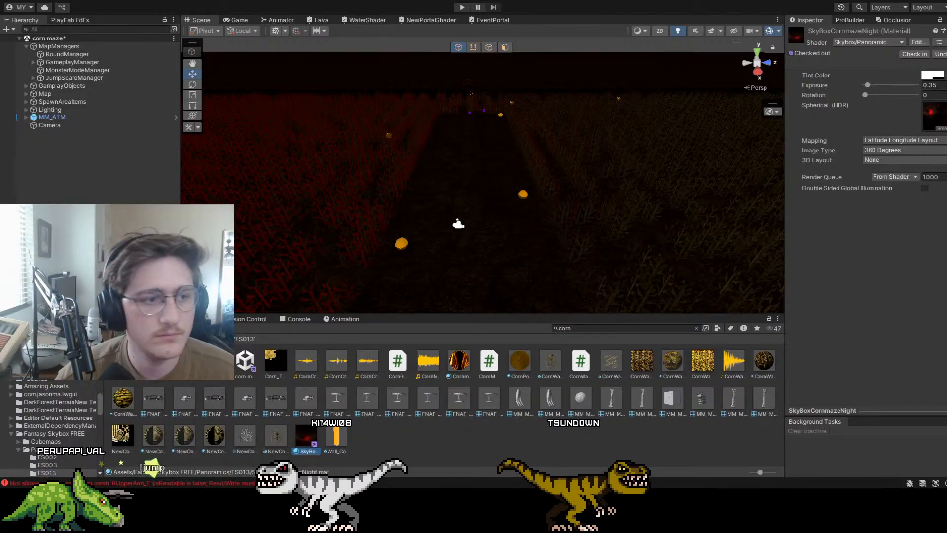
{"action": "left_click", "coordinate": [94, 165]}
{"action": "key", "text": "ctrl+s"}
Review the GameplayManager's fog settings and look along the corn maze path in the scene
{"action": "right_click_drag", "start_coordinate": [370, 215], "coordinate": [476, 231]}
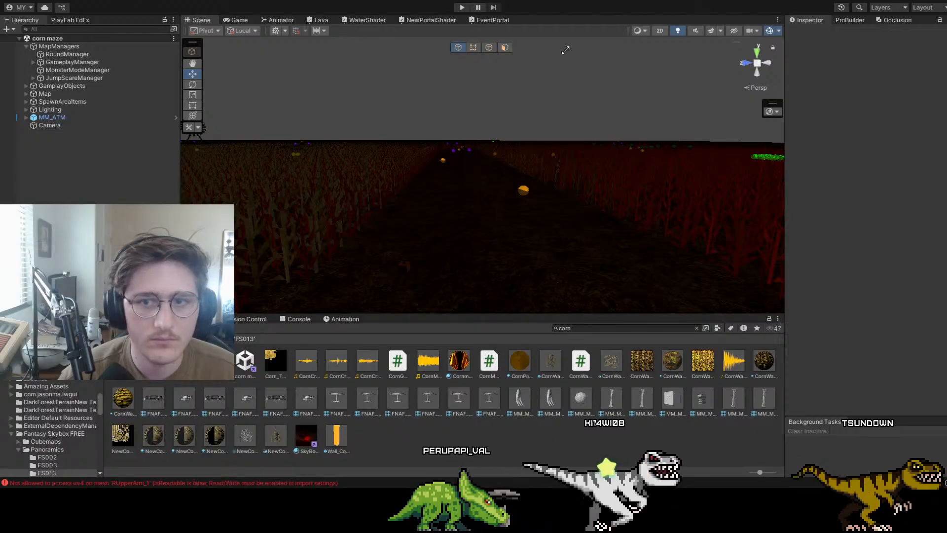
{"action": "left_click", "coordinate": [70, 61]}
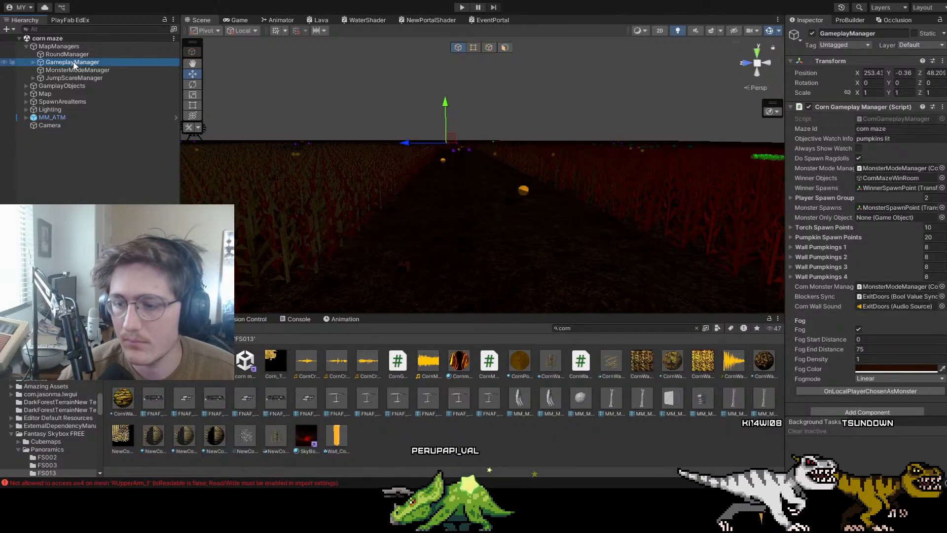
{"action": "left_click", "coordinate": [63, 180]}
{"action": "right_click_drag", "start_coordinate": [505, 138], "coordinate": [490, 195]}
{"action": "key", "text": "w"}
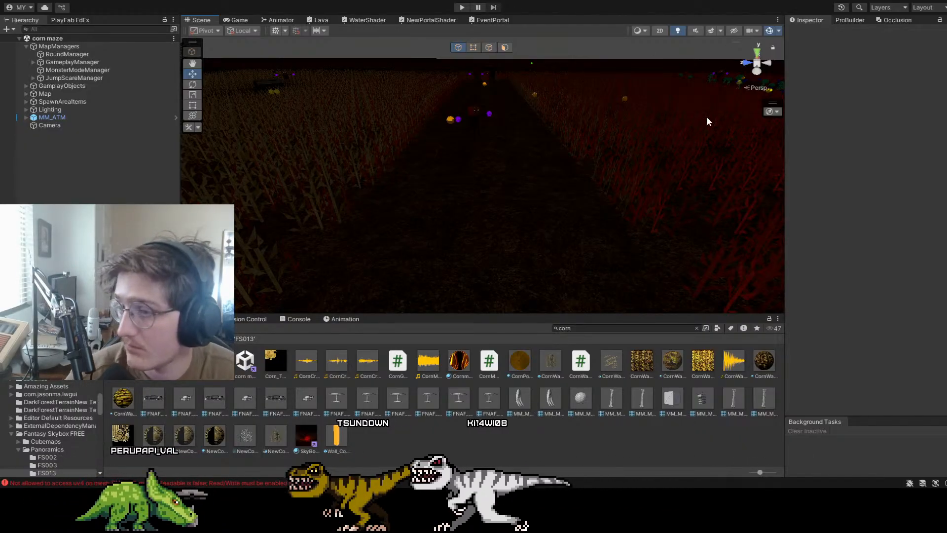
Preview the corn maze in the Game view, delete the Camera object and save the scene
{"action": "left_click", "coordinate": [240, 21]}
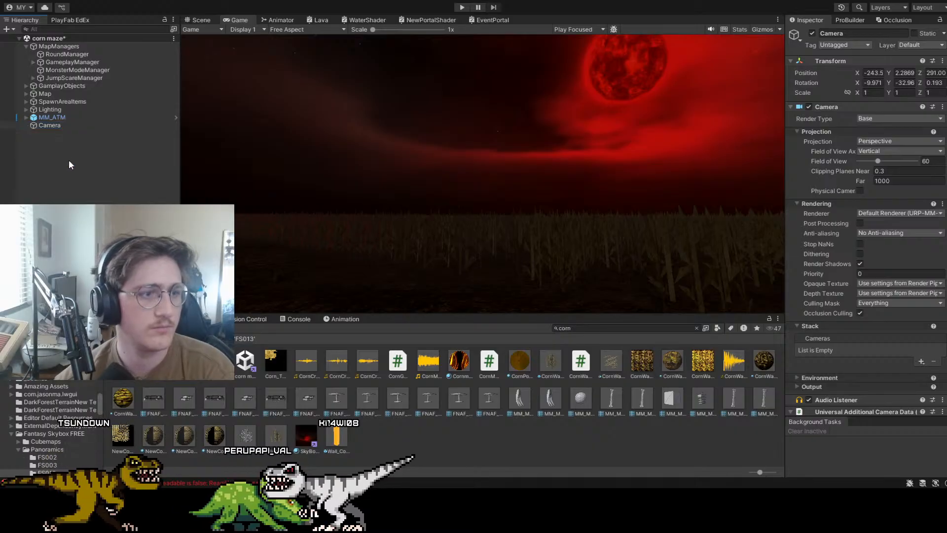
{"action": "key", "text": "Delete"}
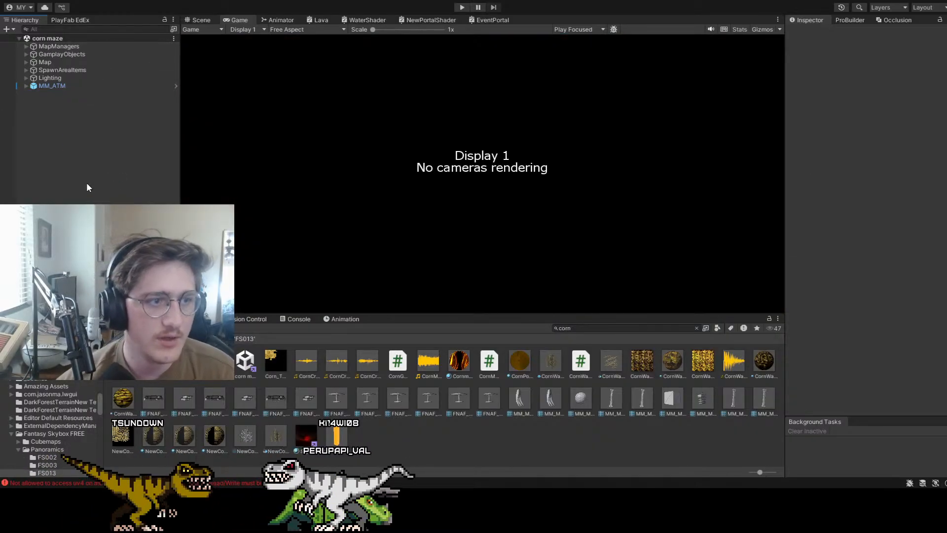
{"action": "key", "text": "ctrl+s"}
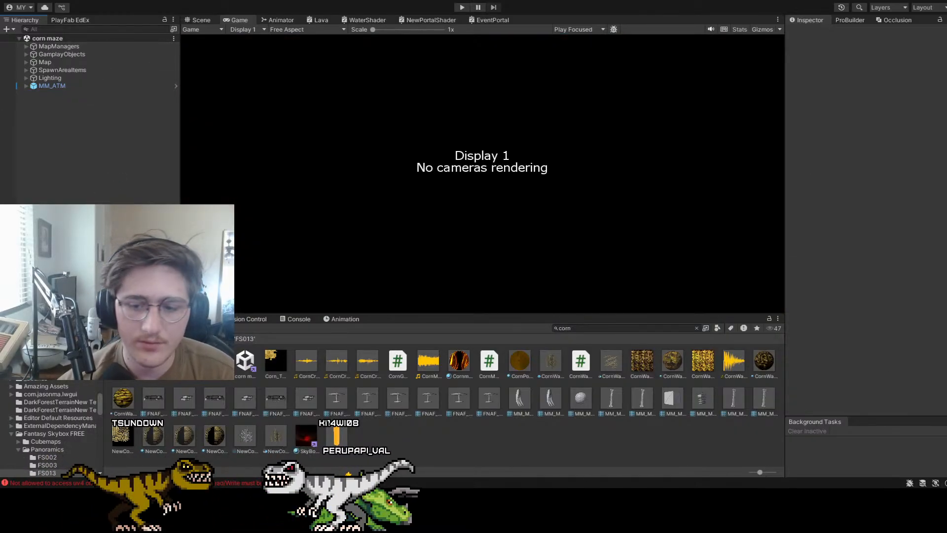
Inspect the RoundManager and GameplayManager settings under MapManagers and locate the CornGameplayManager script in the project
{"action": "left_click", "coordinate": [27, 46]}
{"action": "left_click", "coordinate": [64, 62]}
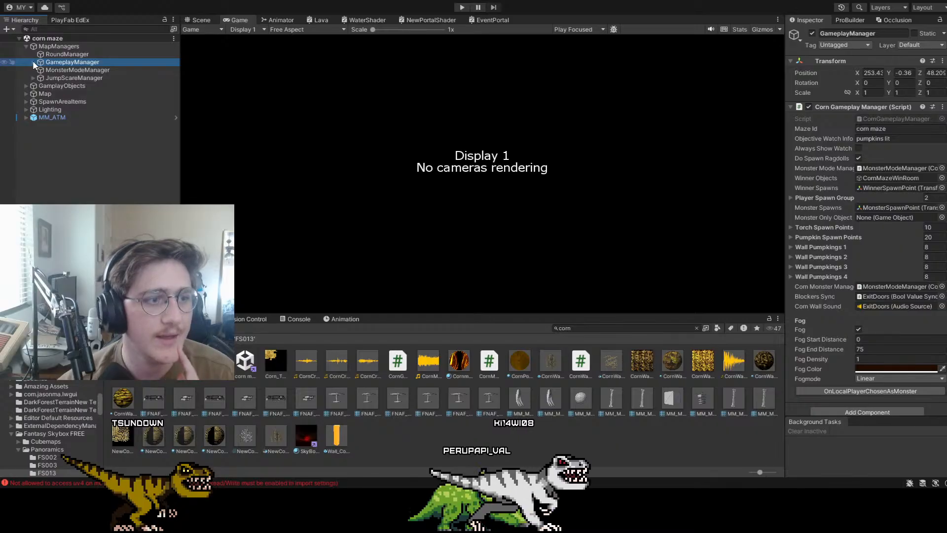
{"action": "left_click", "coordinate": [53, 54]}
{"action": "scroll", "coordinate": [827, 329], "scroll_direction": "down", "scroll_amount": 2}
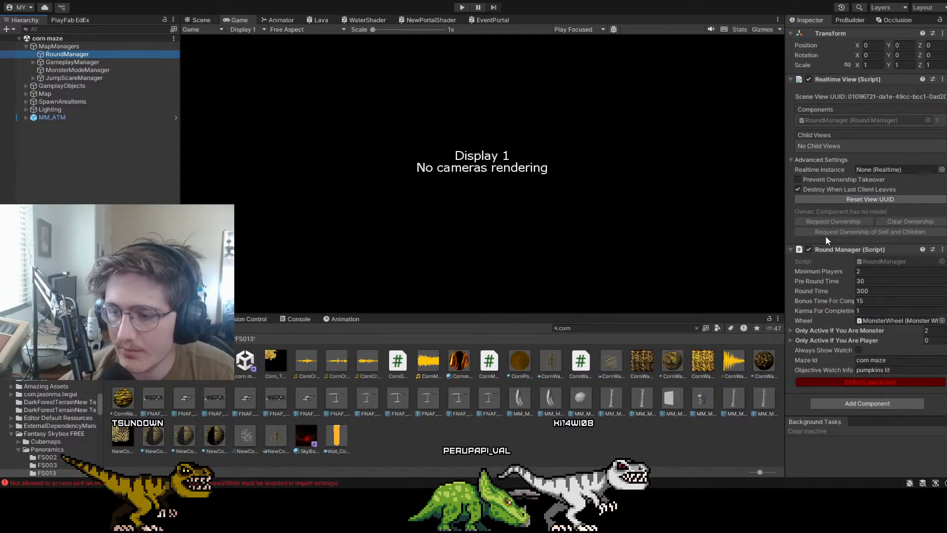
{"action": "left_click", "coordinate": [64, 62]}
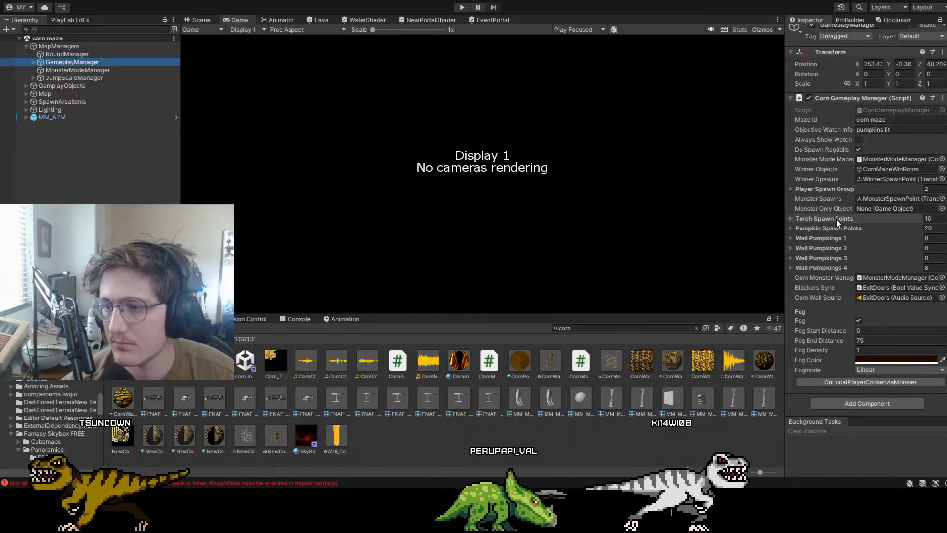
{"action": "left_click", "coordinate": [881, 109]}
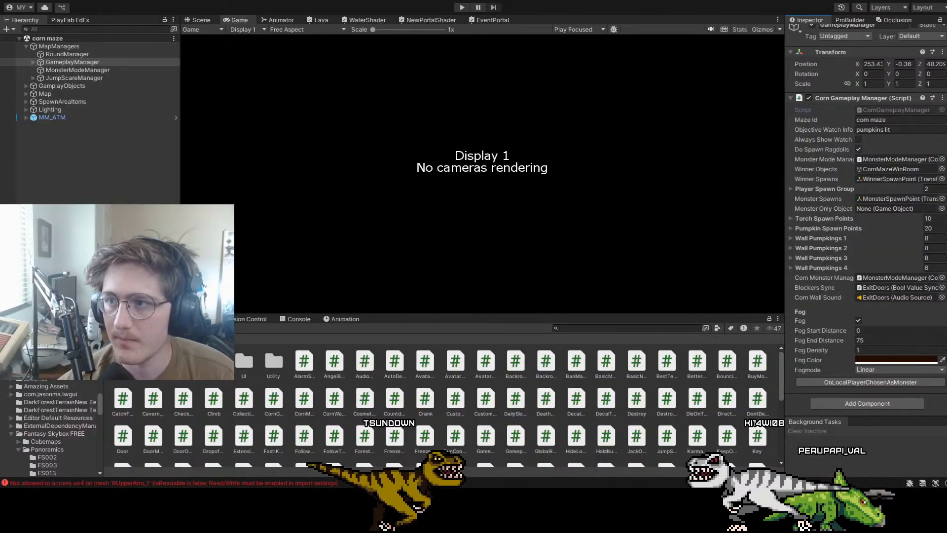
Search the project assets for "dark forest" and open the dark forest scene in the Scene view
{"action": "left_click", "coordinate": [555, 327]}
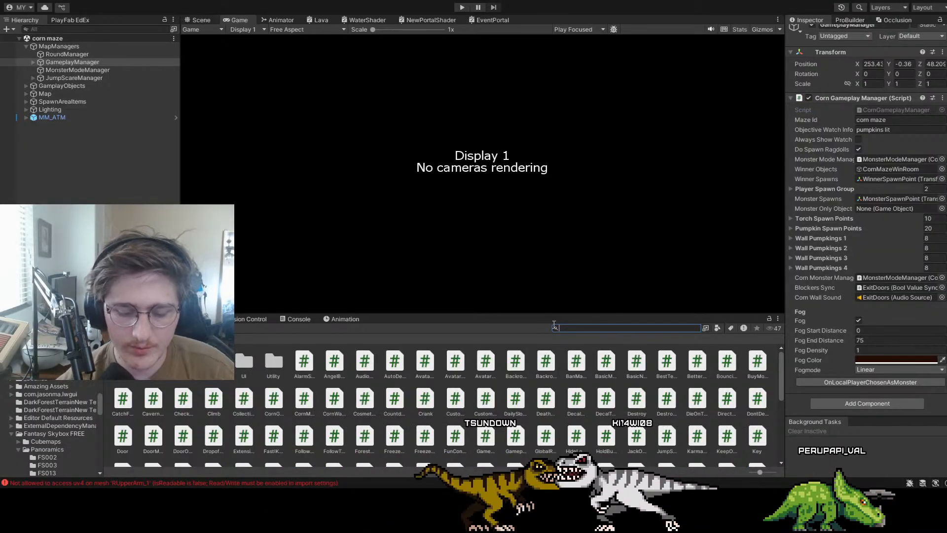
{"action": "type", "text": "l"}
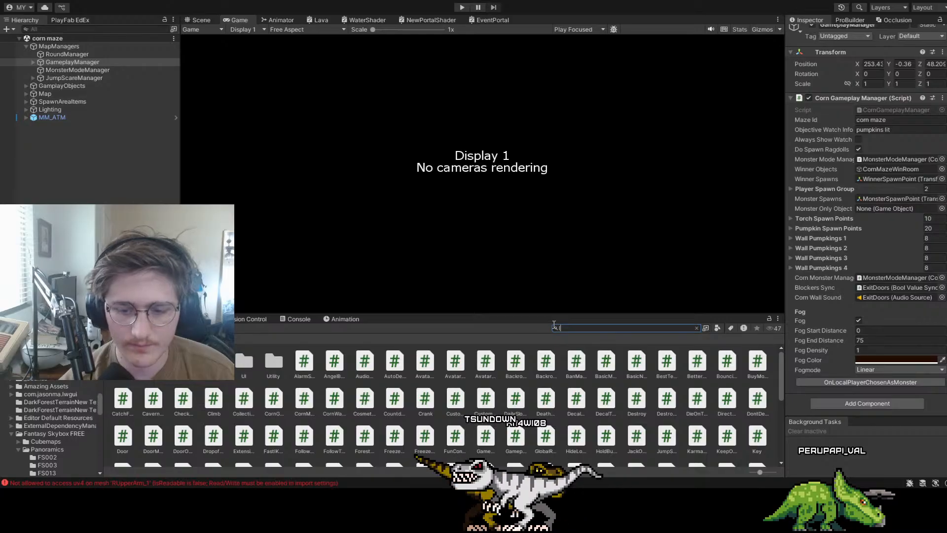
{"action": "type", "text": "dark fore"}
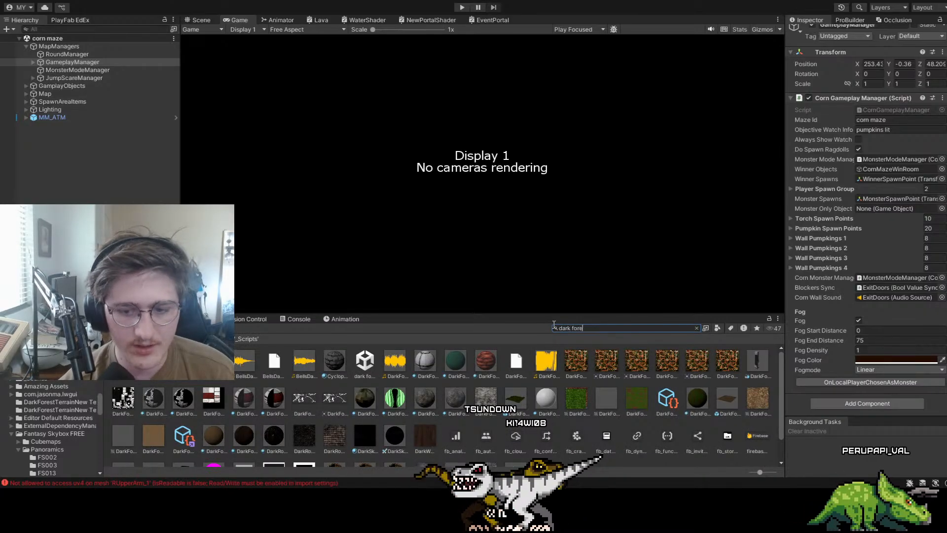
{"action": "type", "text": "st"}
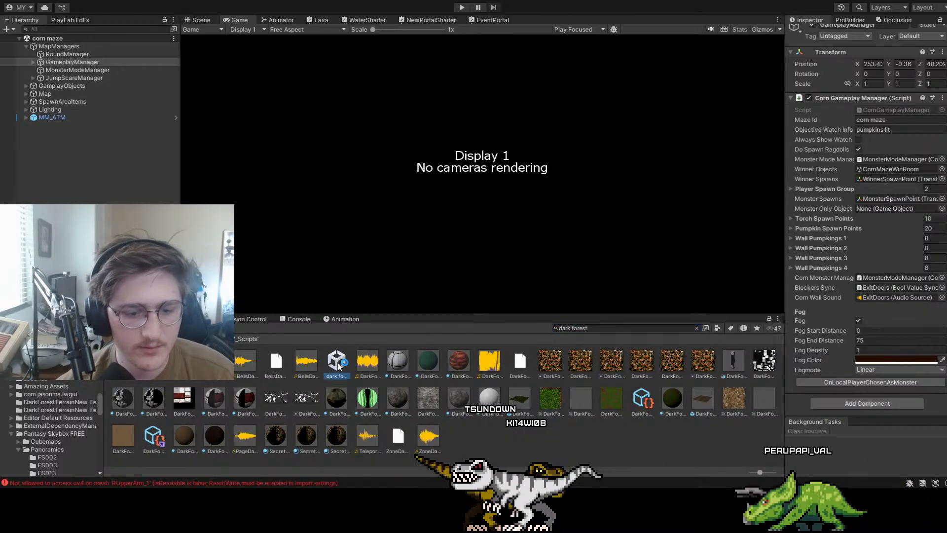
{"action": "double_click", "coordinate": [338, 365]}
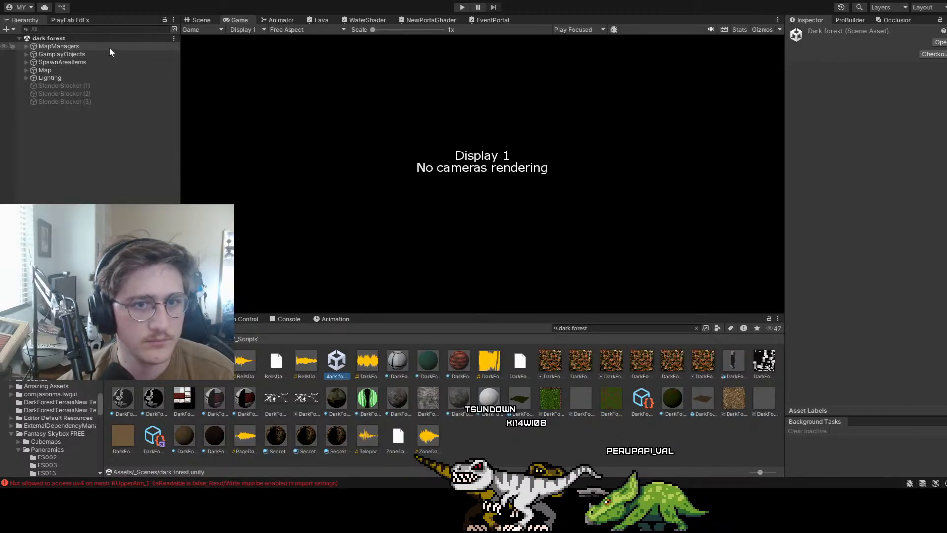
{"action": "left_click", "coordinate": [197, 19]}
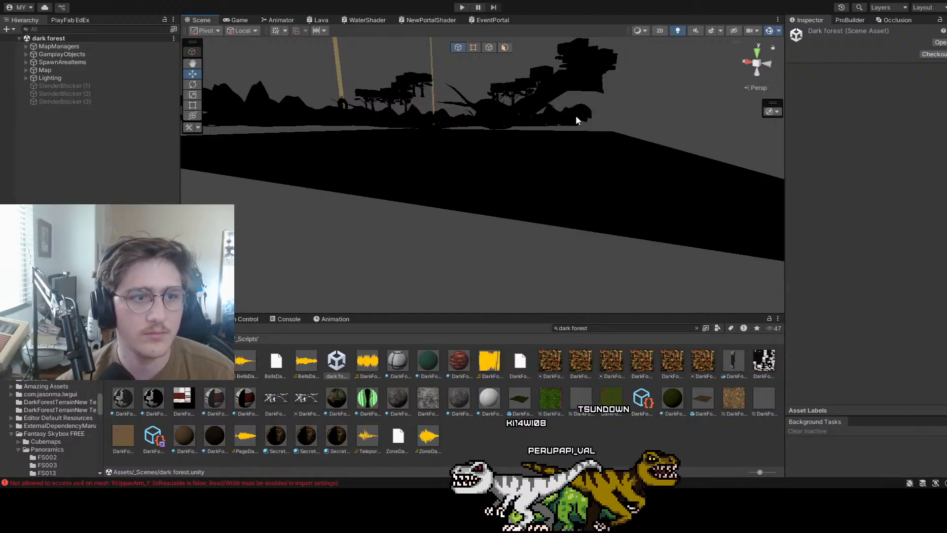
Turn off scene lighting in the Scene view and survey the dark forest terrain and trees
{"action": "right_click_drag", "start_coordinate": [575, 114], "coordinate": [490, 199]}
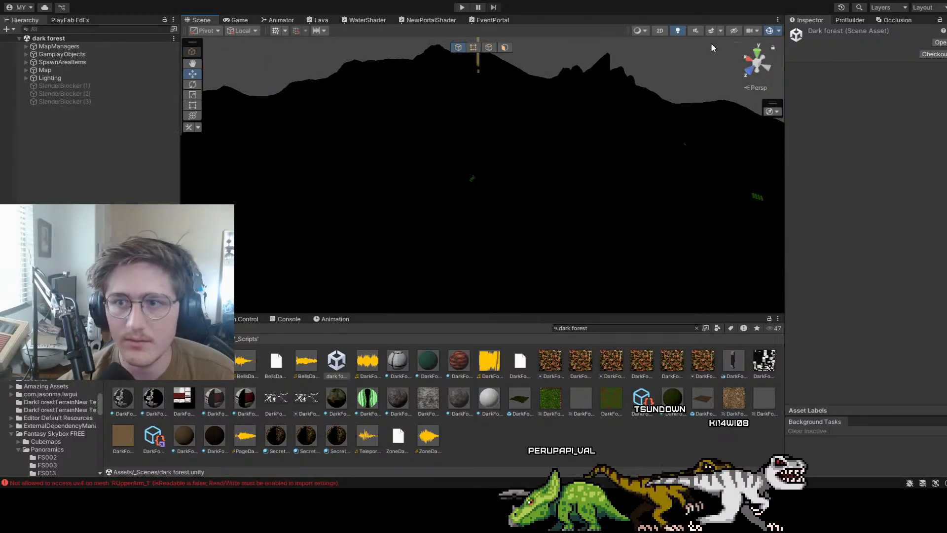
{"action": "left_click", "coordinate": [678, 31]}
{"action": "left_click", "coordinate": [678, 31]}
{"action": "left_click", "coordinate": [678, 31]}
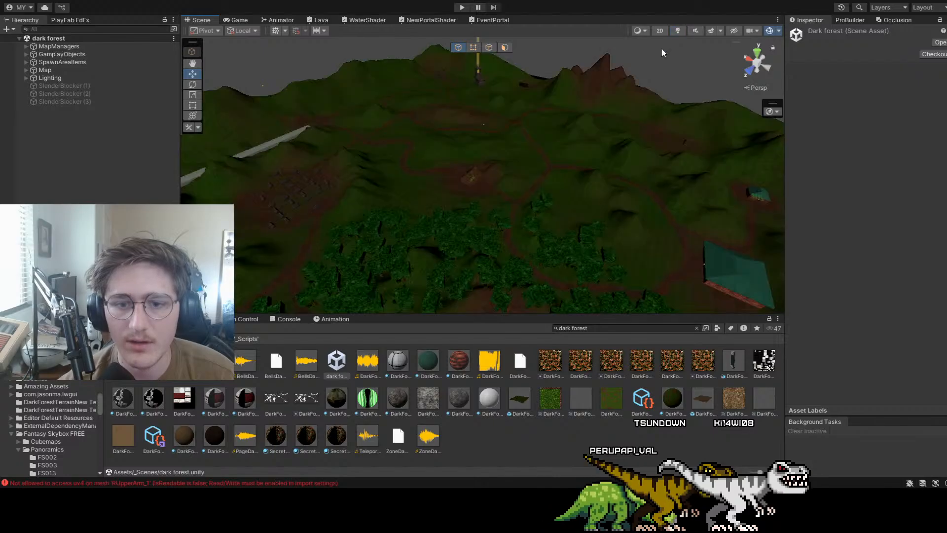
{"action": "right_click_drag", "start_coordinate": [660, 47], "coordinate": [454, 217]}
{"action": "key", "text": "w"}
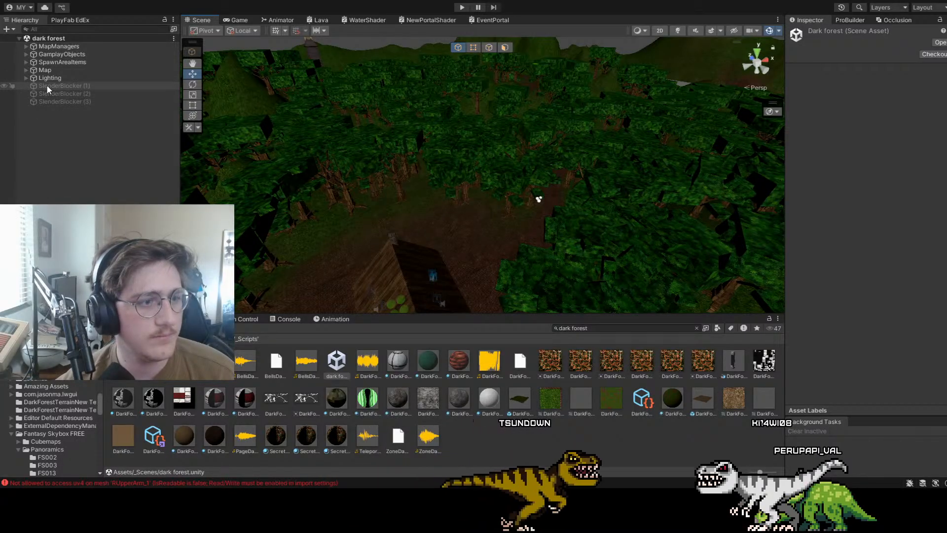
Activate the WinZone object under GameplayManager in the dark forest scene and look through its child objects
{"action": "left_click", "coordinate": [26, 78]}
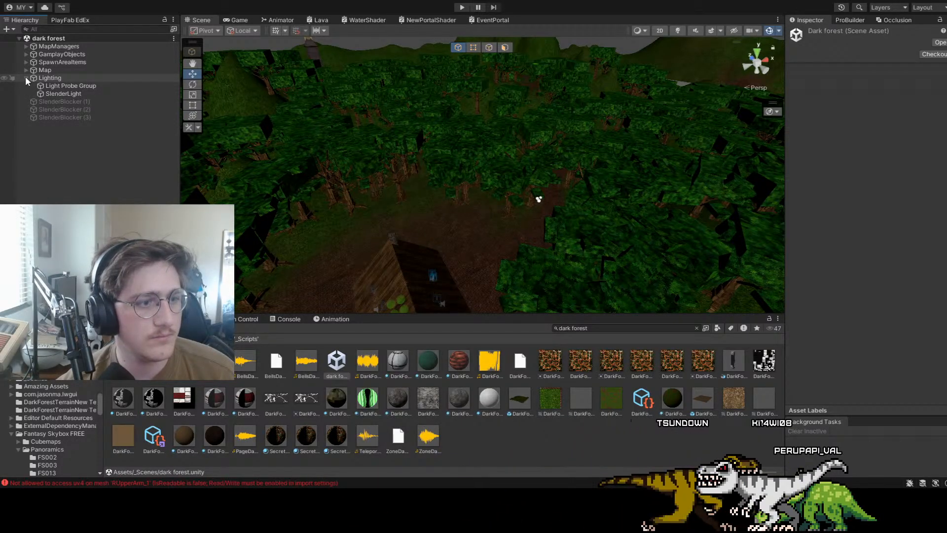
{"action": "left_click", "coordinate": [26, 78]}
{"action": "left_click", "coordinate": [26, 54]}
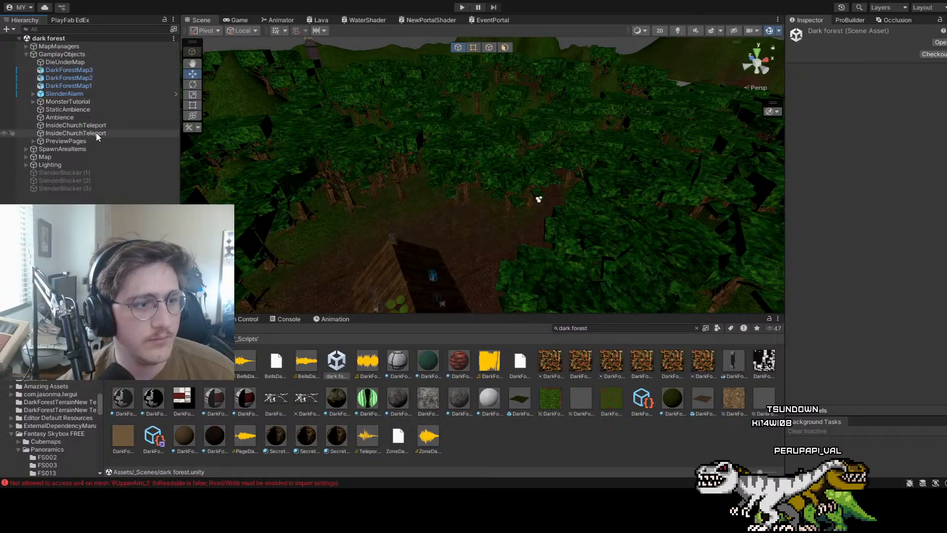
{"action": "left_click", "coordinate": [25, 45]}
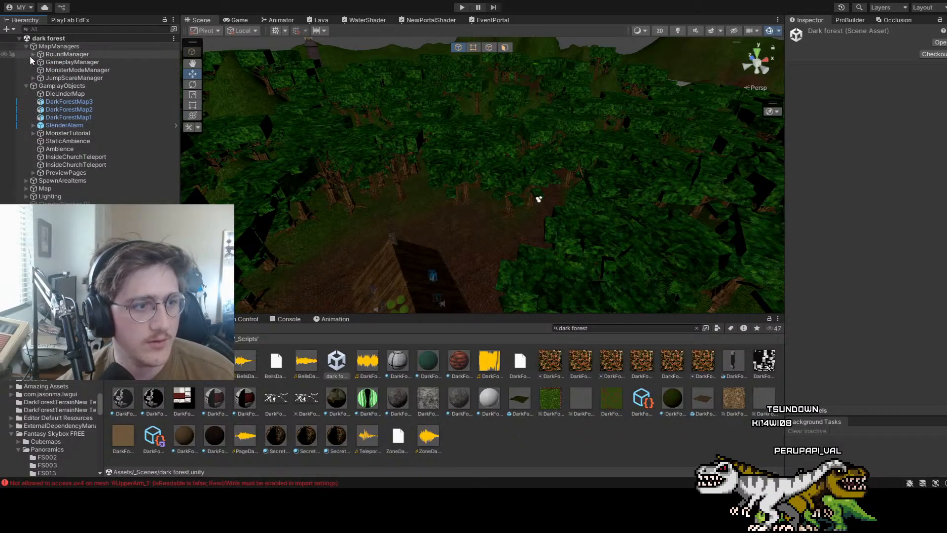
{"action": "left_click", "coordinate": [33, 62]}
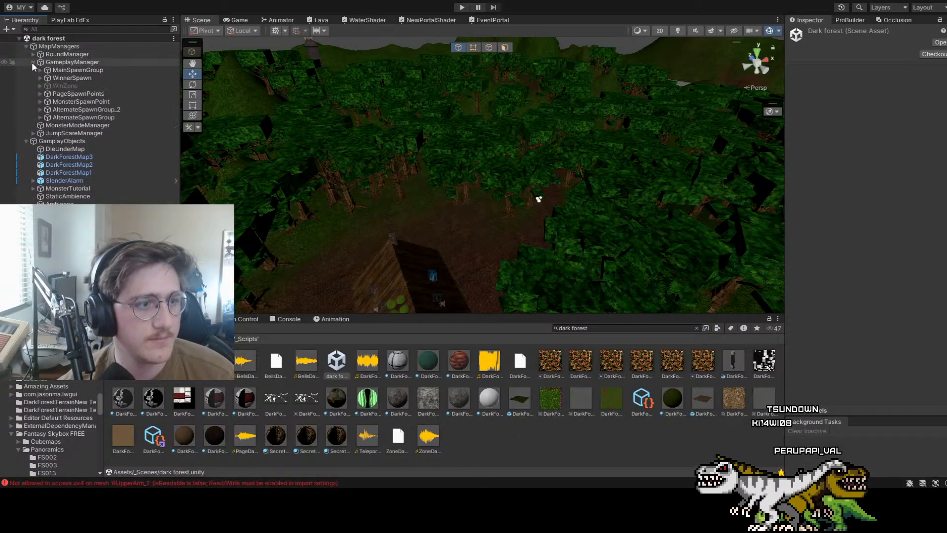
{"action": "left_click", "coordinate": [82, 87]}
{"action": "right_click_drag", "start_coordinate": [567, 165], "coordinate": [479, 148]}
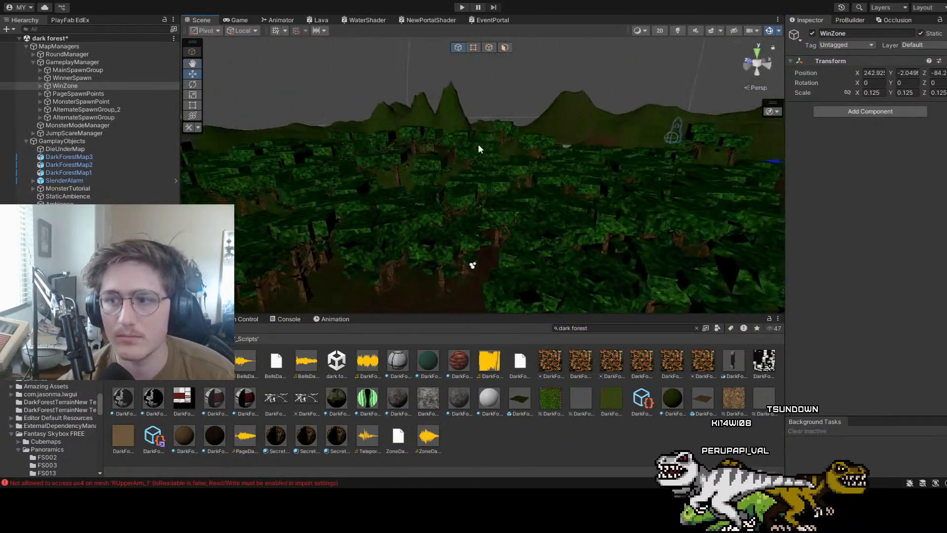
{"action": "left_click", "coordinate": [41, 86]}
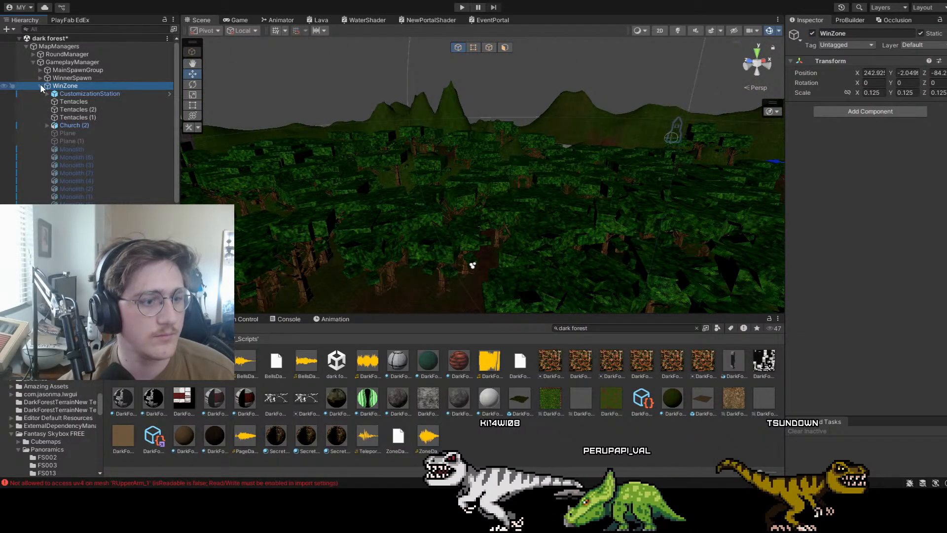
{"action": "left_click", "coordinate": [40, 86]}
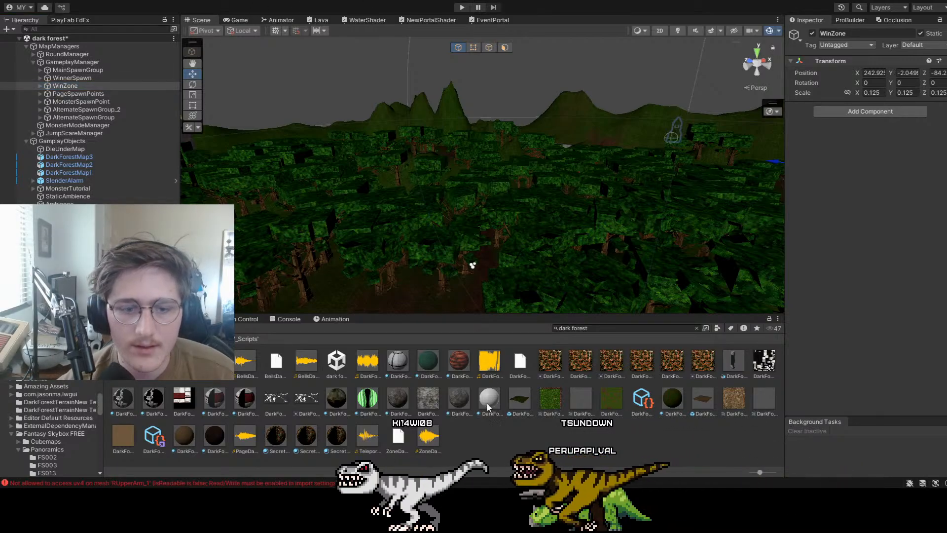
Search the project assets for "page" and open the SlenderPage prefab for editing
{"action": "left_click", "coordinate": [503, 428]}
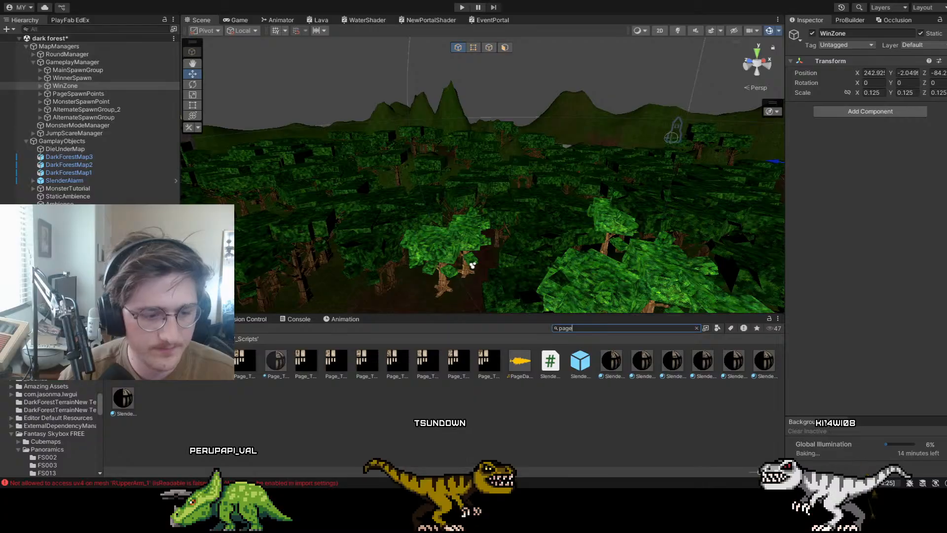
{"action": "left_click", "coordinate": [579, 363]}
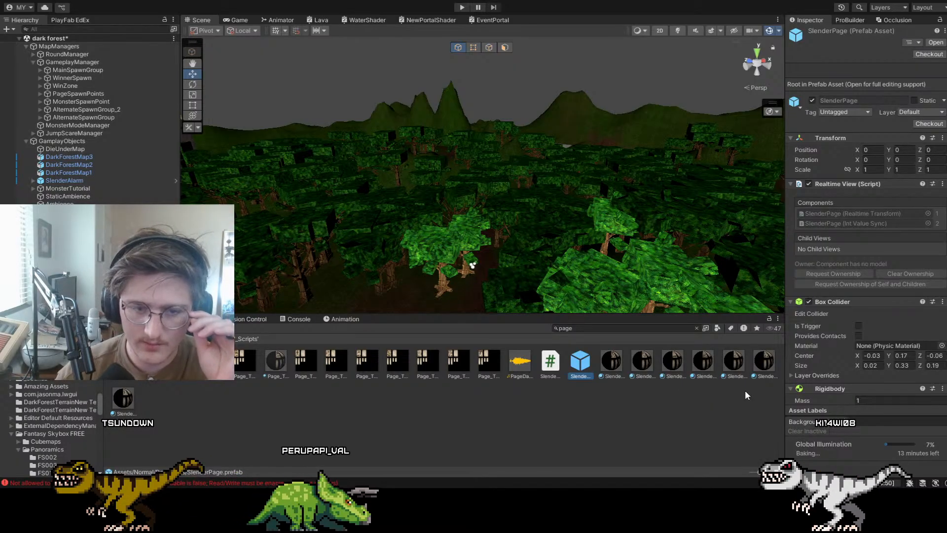
{"action": "double_click", "coordinate": [580, 361]}
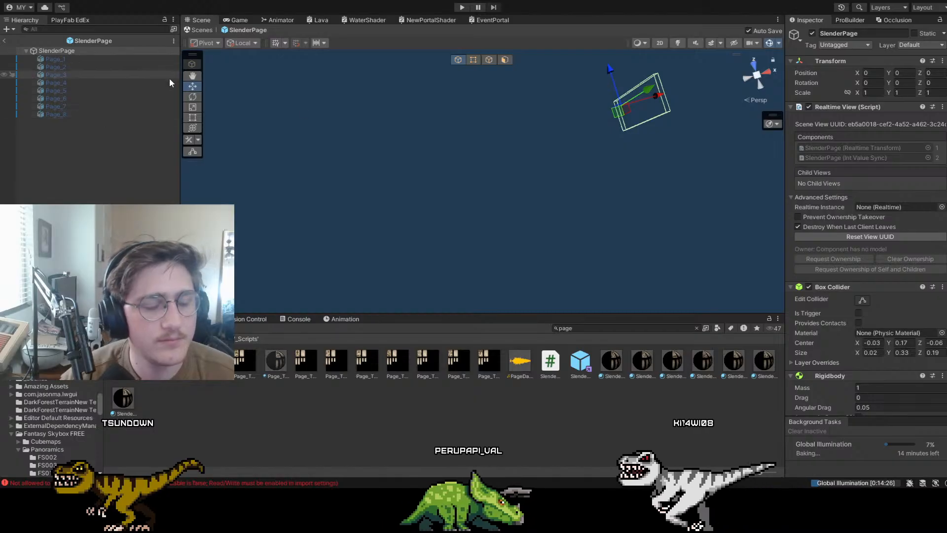
Examine the prefab's Page_1, Page_2 and Page_8 objects, switching Page_1 on and off to check it
{"action": "right_click_drag", "start_coordinate": [444, 162], "coordinate": [517, 66]}
{"action": "key", "text": "w"}
{"action": "left_click", "coordinate": [93, 59]}
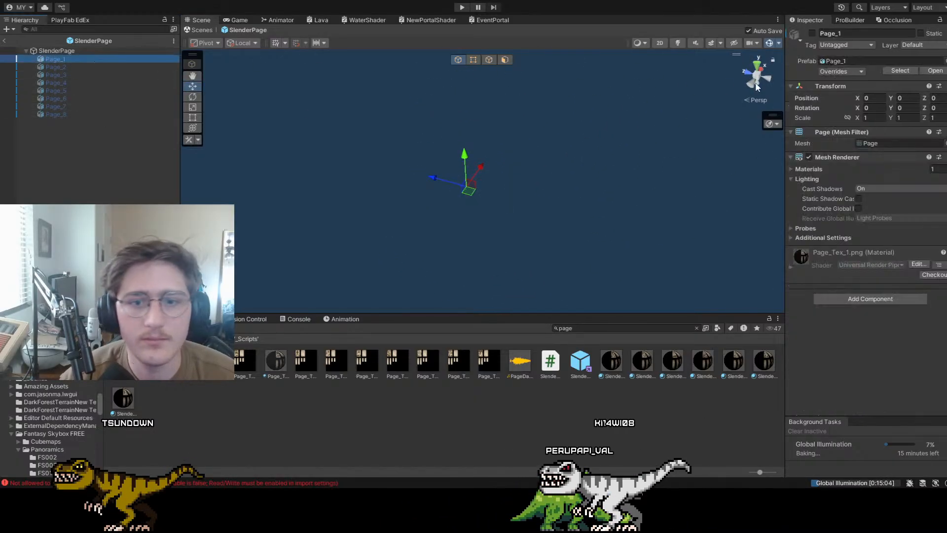
{"action": "left_click", "coordinate": [812, 33]}
{"action": "left_click", "coordinate": [812, 33]}
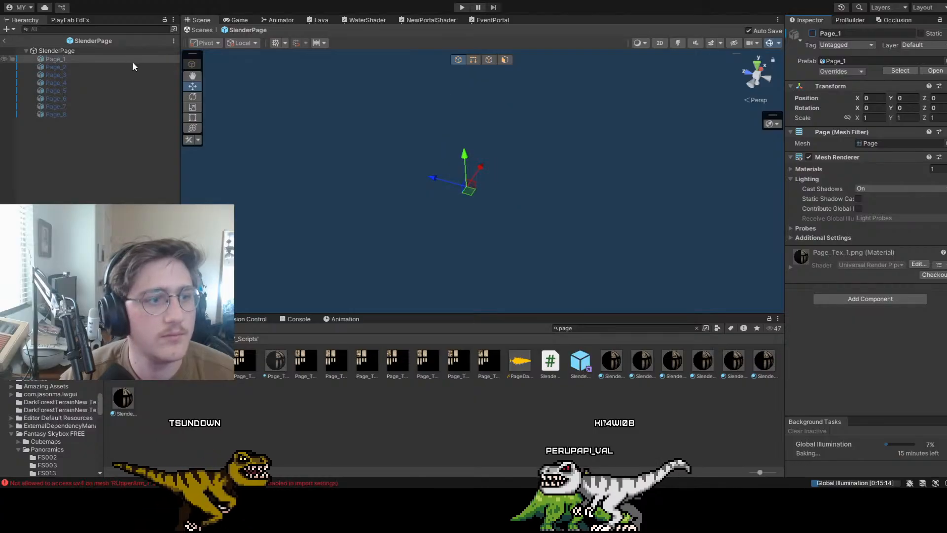
{"action": "left_click", "coordinate": [125, 66]}
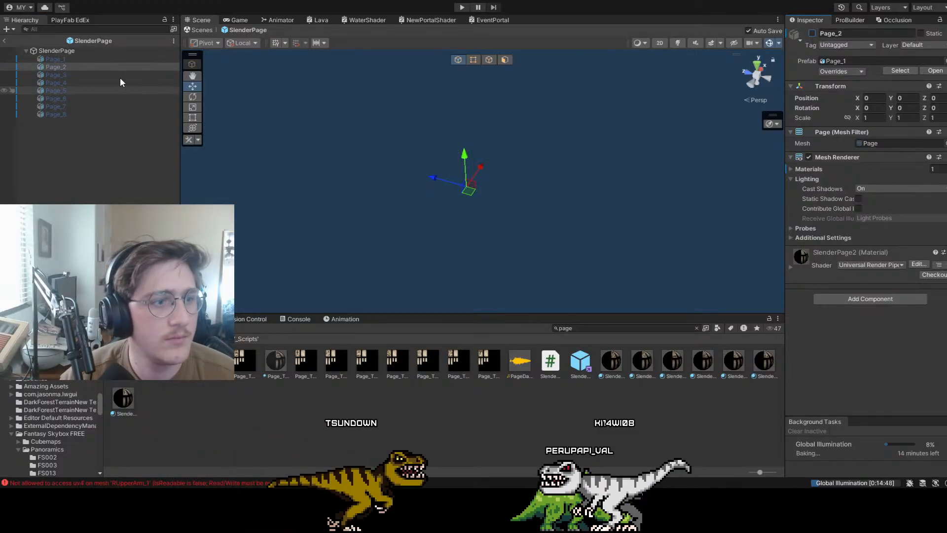
{"action": "left_click", "coordinate": [65, 114]}
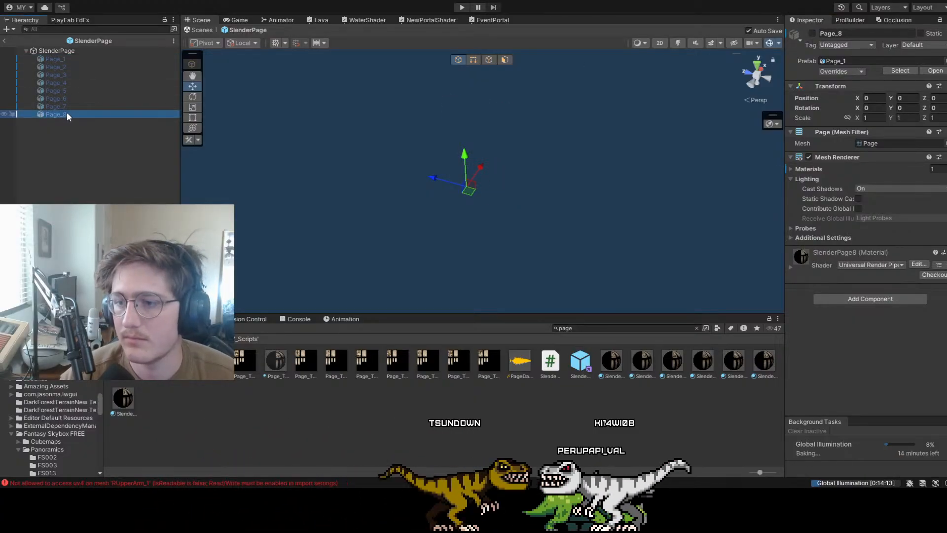
Mark all eight page objects, Page_1 to Page_8, as static and enable Static Shadow Caster on their mesh renderers
{"action": "left_click", "coordinate": [25, 59], "text": "shift"}
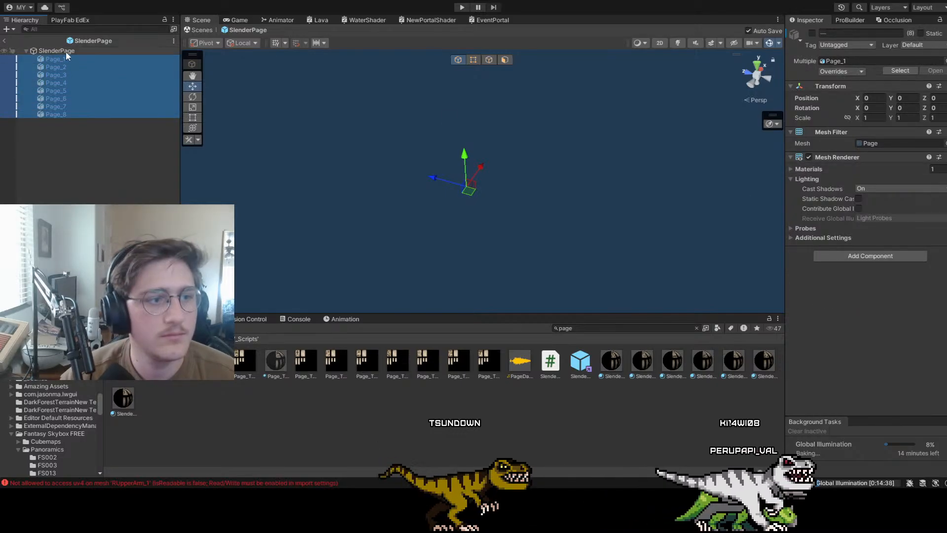
{"action": "left_click", "coordinate": [920, 33]}
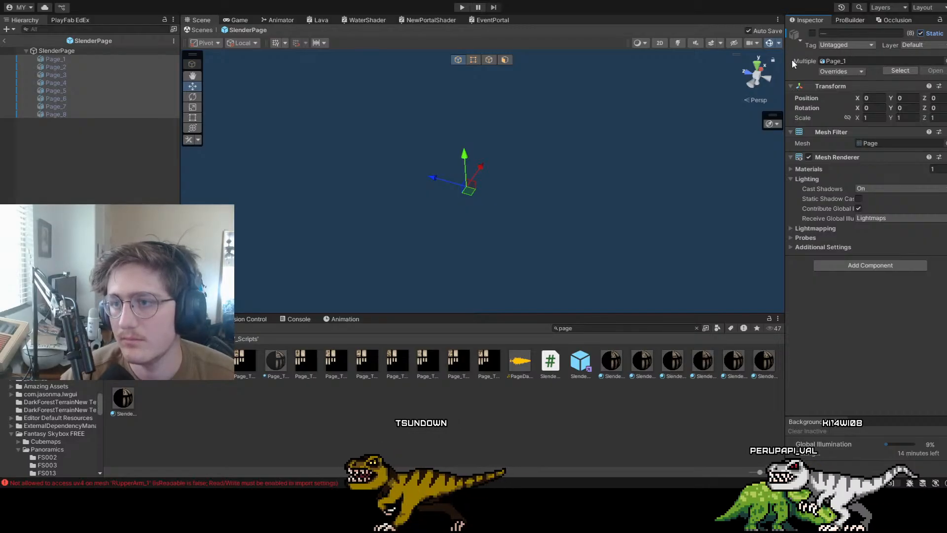
{"action": "left_click", "coordinate": [858, 198]}
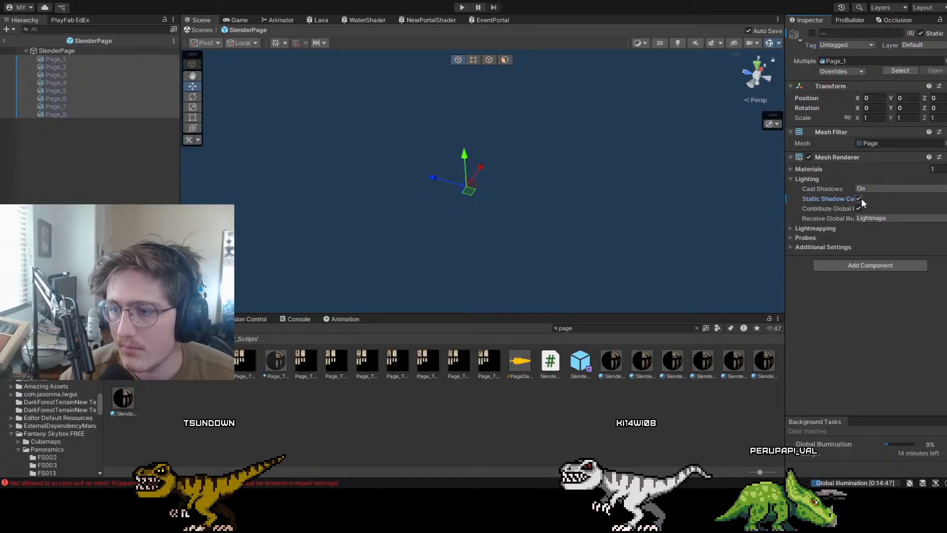
Review the Lightmapping, Probes and Additional Settings sections of the page objects' shared Mesh Renderer
{"action": "left_click", "coordinate": [816, 228]}
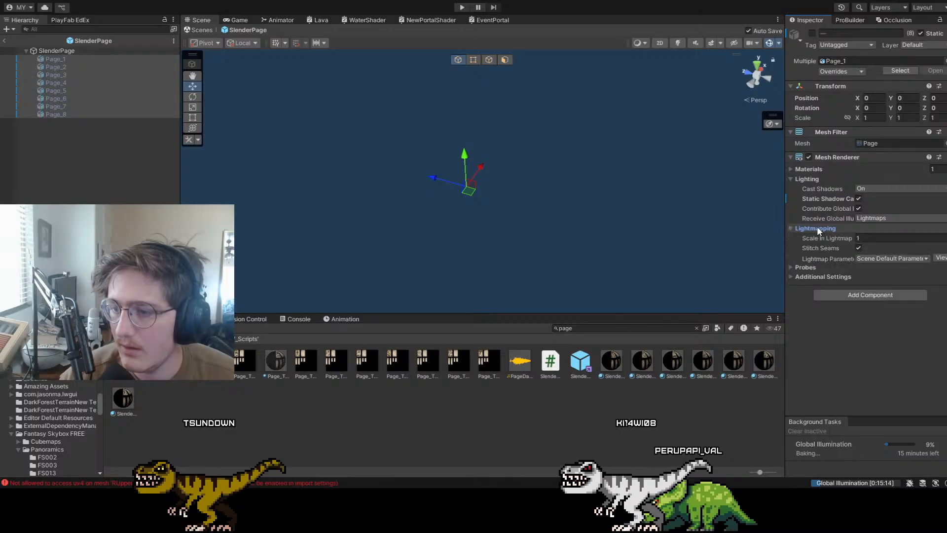
{"action": "left_click", "coordinate": [817, 228]}
{"action": "left_click", "coordinate": [812, 238]}
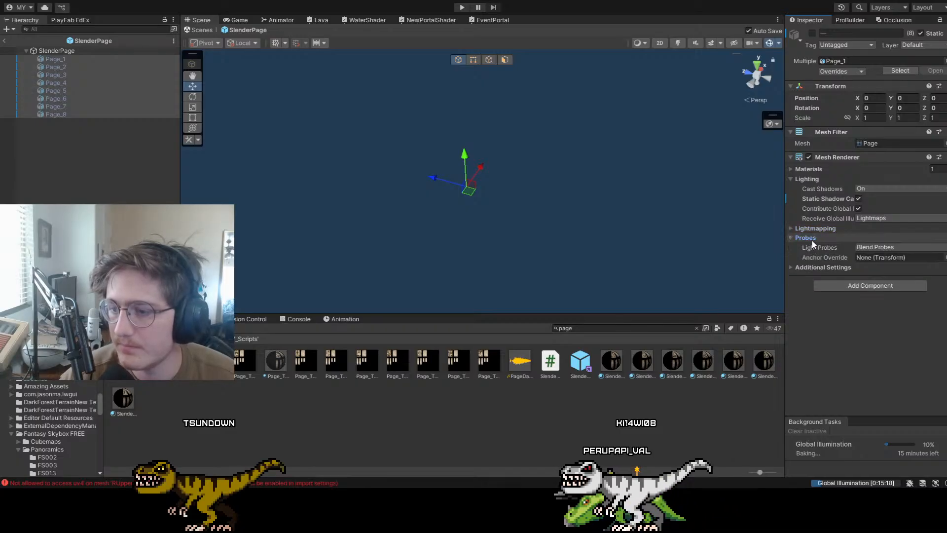
{"action": "left_click", "coordinate": [812, 239]}
{"action": "left_click", "coordinate": [812, 247]}
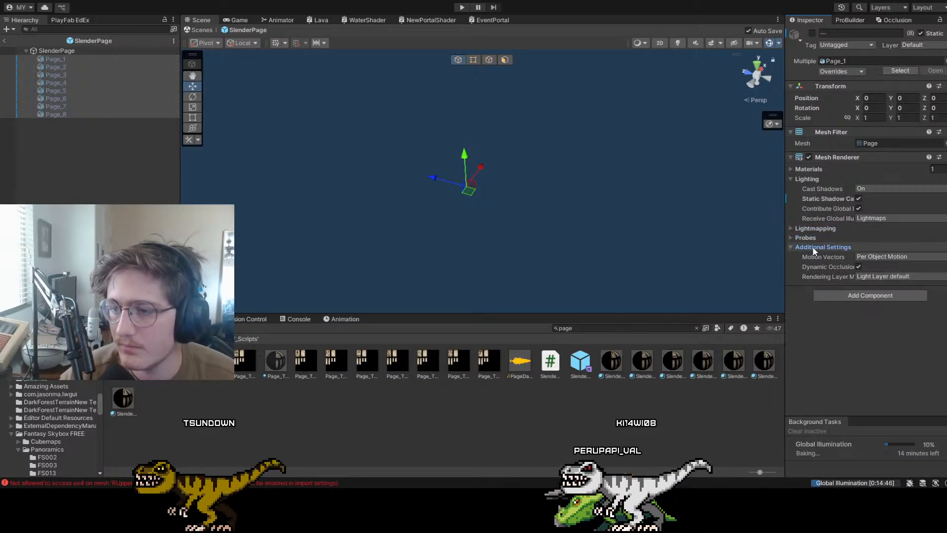
{"action": "left_click", "coordinate": [814, 247]}
Mark the SlenderPage root object as static and review its collider, Rigidbody, XR Grab Interactable and script components
{"action": "left_click", "coordinate": [64, 60]}
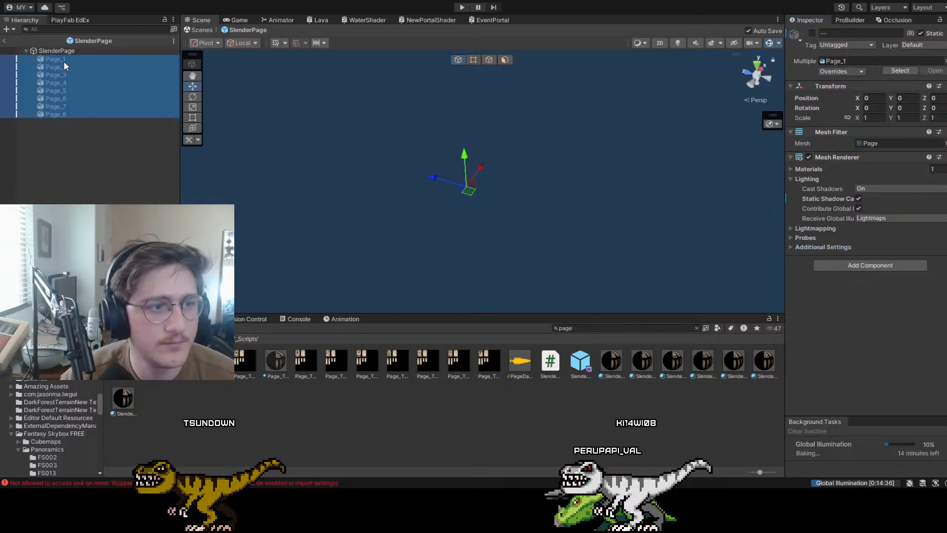
{"action": "left_click", "coordinate": [65, 53]}
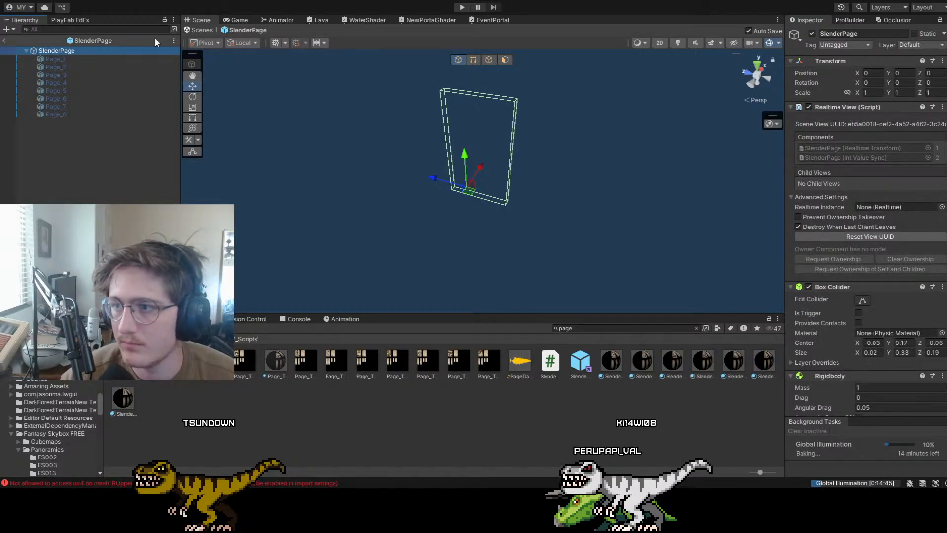
{"action": "left_click", "coordinate": [457, 255]}
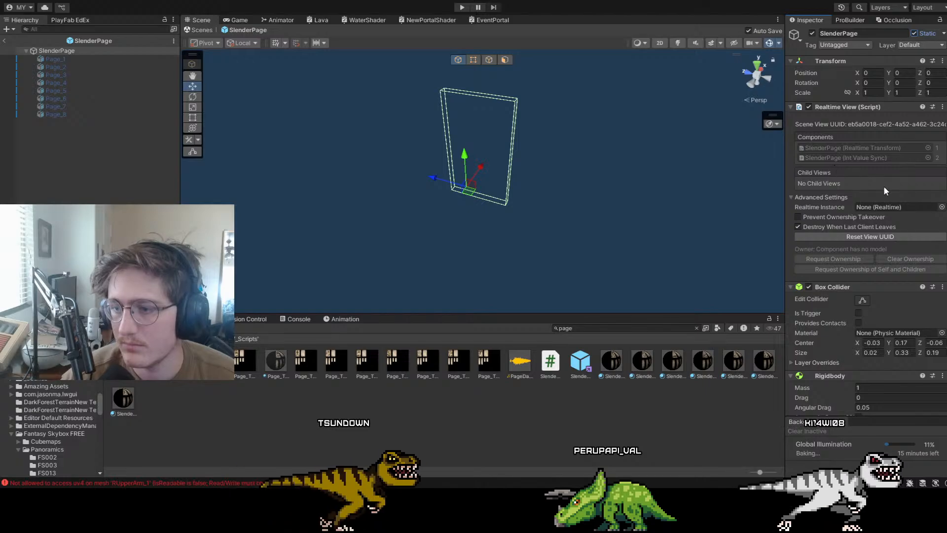
{"action": "scroll", "coordinate": [843, 265], "scroll_direction": "down", "scroll_amount": 8}
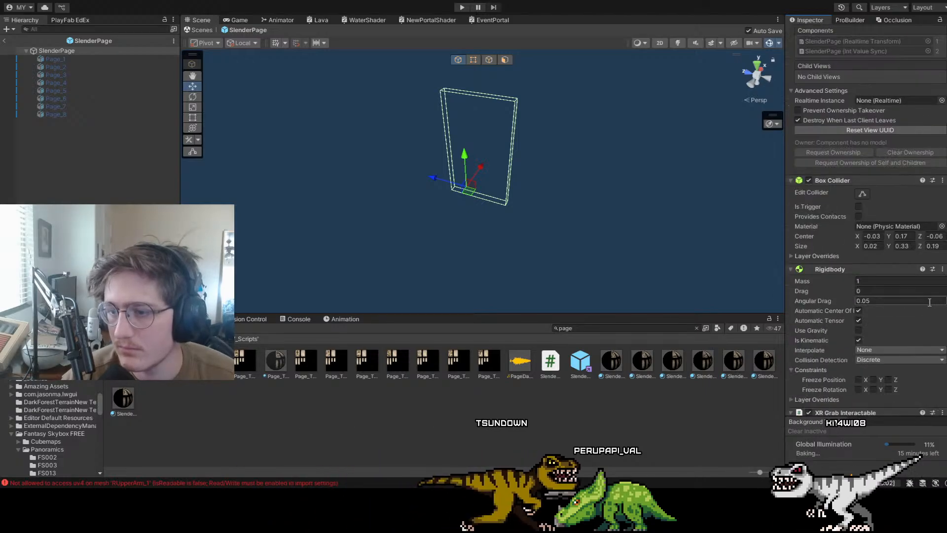
{"action": "scroll", "coordinate": [848, 218], "scroll_direction": "down", "scroll_amount": 5}
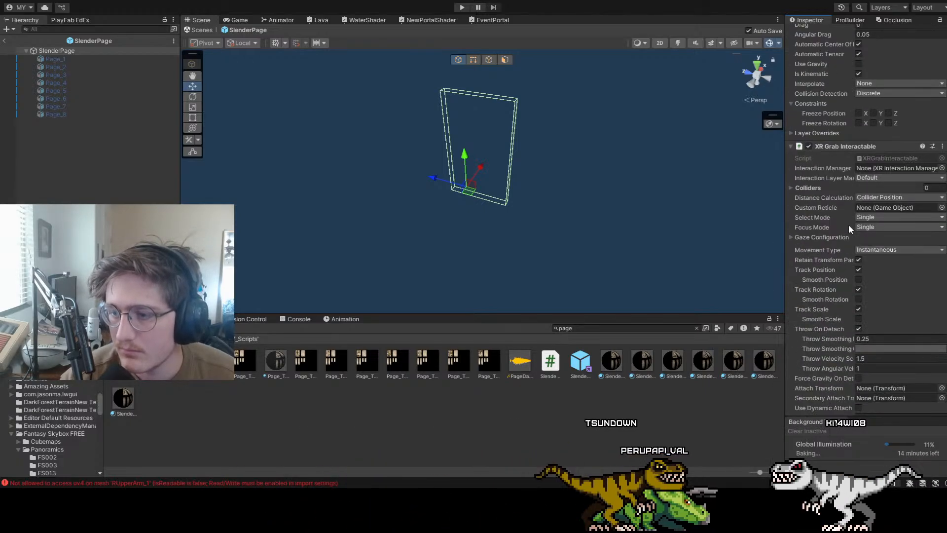
{"action": "scroll", "coordinate": [944, 220], "scroll_direction": "down", "scroll_amount": 7}
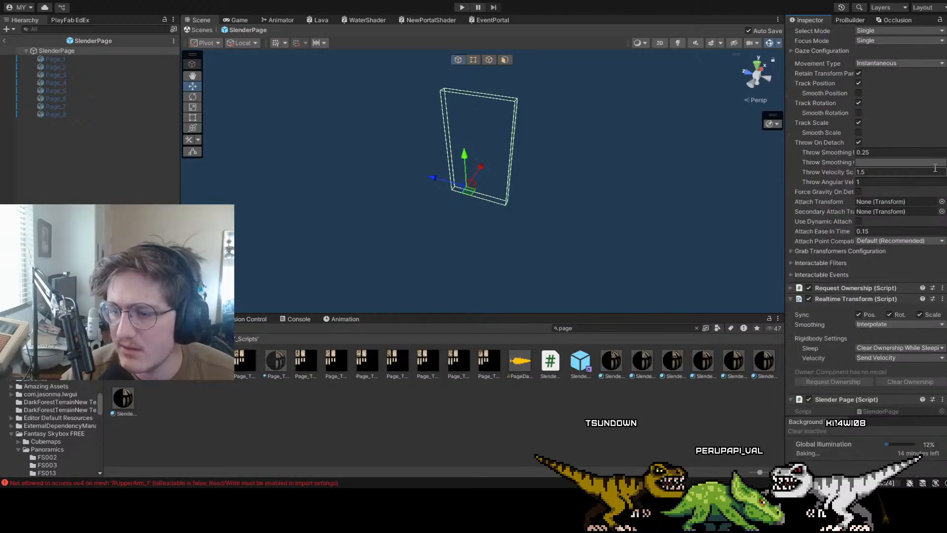
{"action": "scroll", "coordinate": [889, 170], "scroll_direction": "down", "scroll_amount": 5}
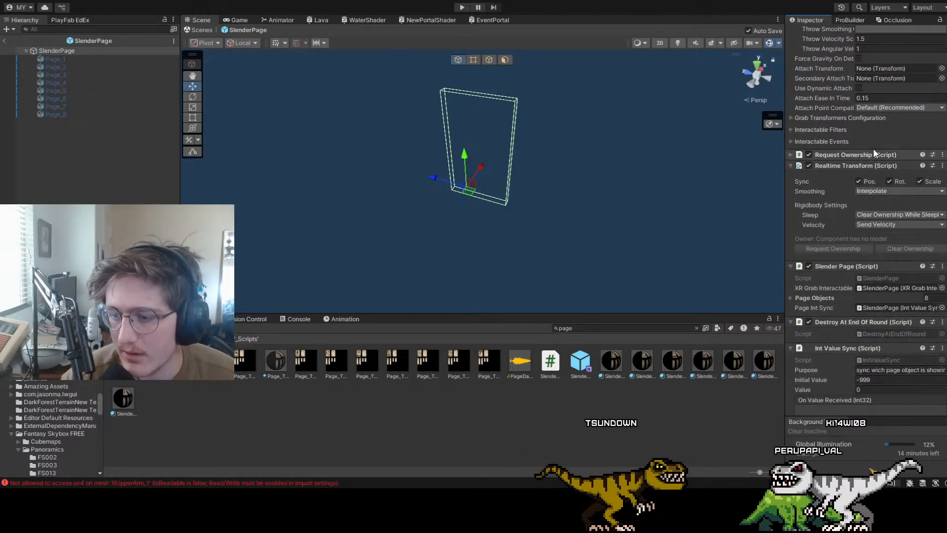
{"action": "scroll", "coordinate": [888, 159], "scroll_direction": "down", "scroll_amount": 5}
{"action": "scroll", "coordinate": [885, 192], "scroll_direction": "up", "scroll_amount": 5}
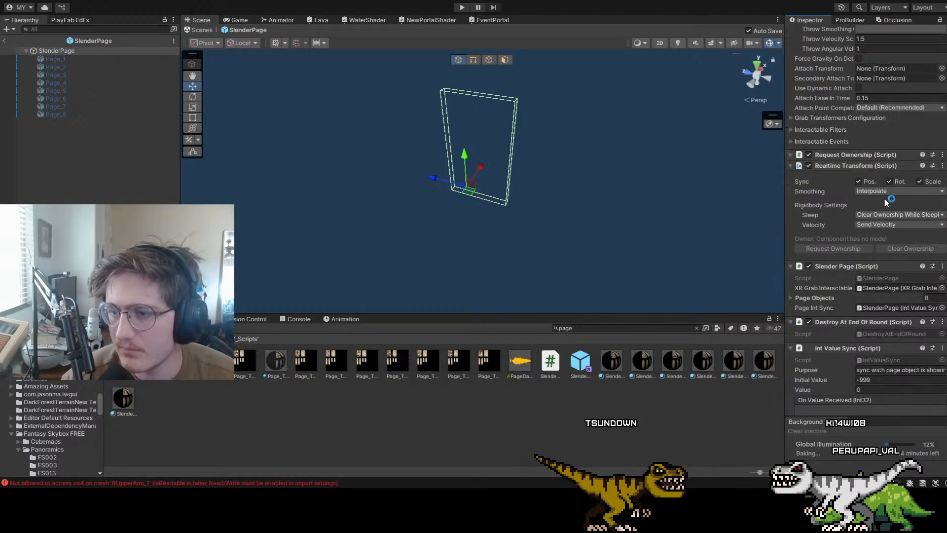
{"action": "scroll", "coordinate": [883, 221], "scroll_direction": "up", "scroll_amount": 1}
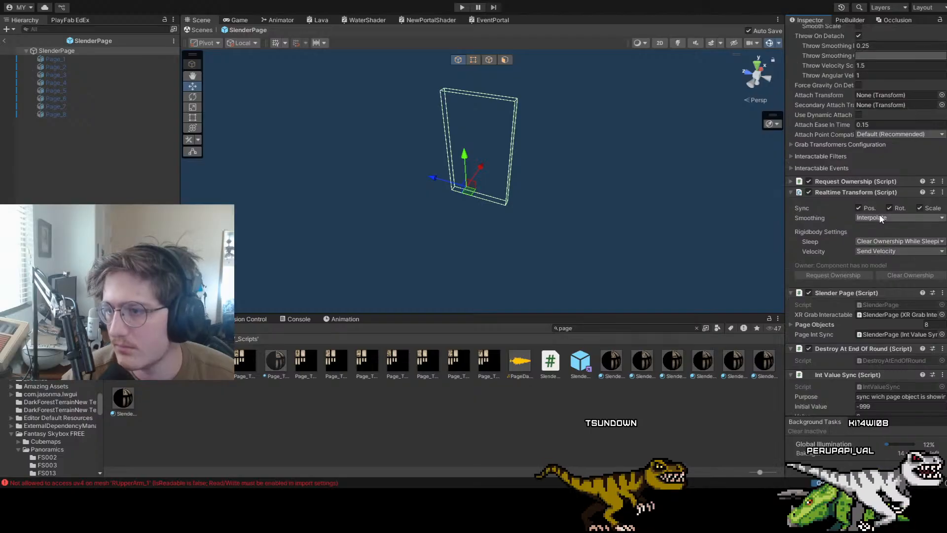
{"action": "scroll", "coordinate": [901, 191], "scroll_direction": "up", "scroll_amount": 15}
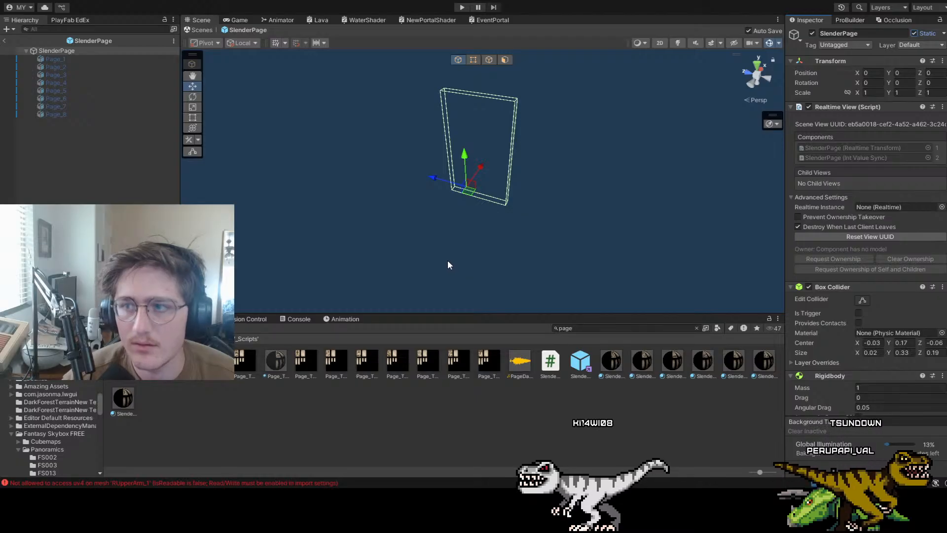
Disable Static Shadow Caster and enable Contribute Global Illumination on all eight page objects, Page_1 to Page_8
{"action": "left_click", "coordinate": [101, 57]}
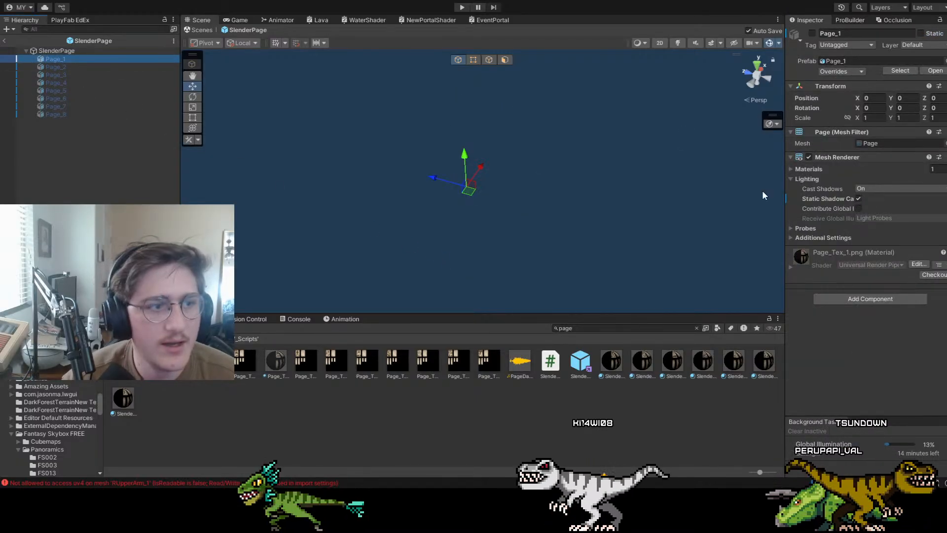
{"action": "left_click", "coordinate": [77, 113], "text": "shift"}
{"action": "left_click", "coordinate": [859, 198]}
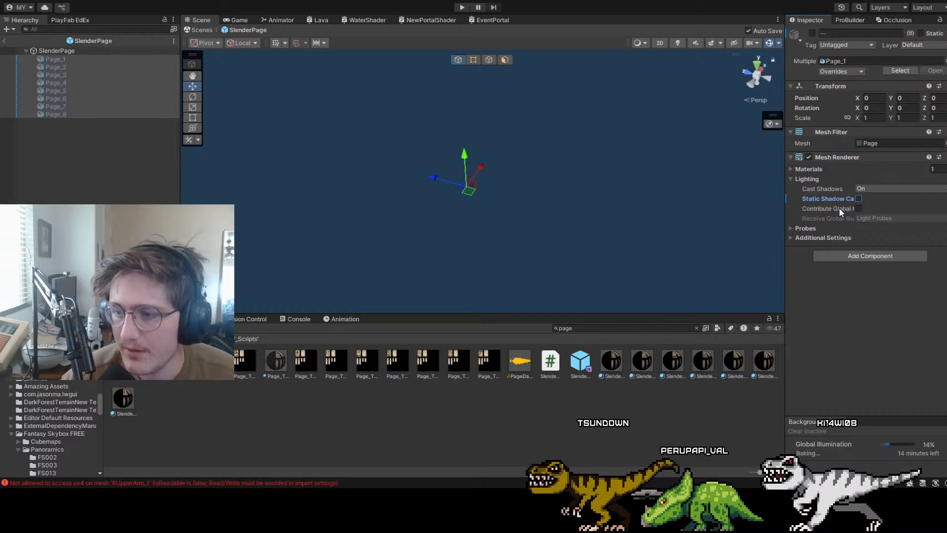
{"action": "left_click", "coordinate": [838, 208]}
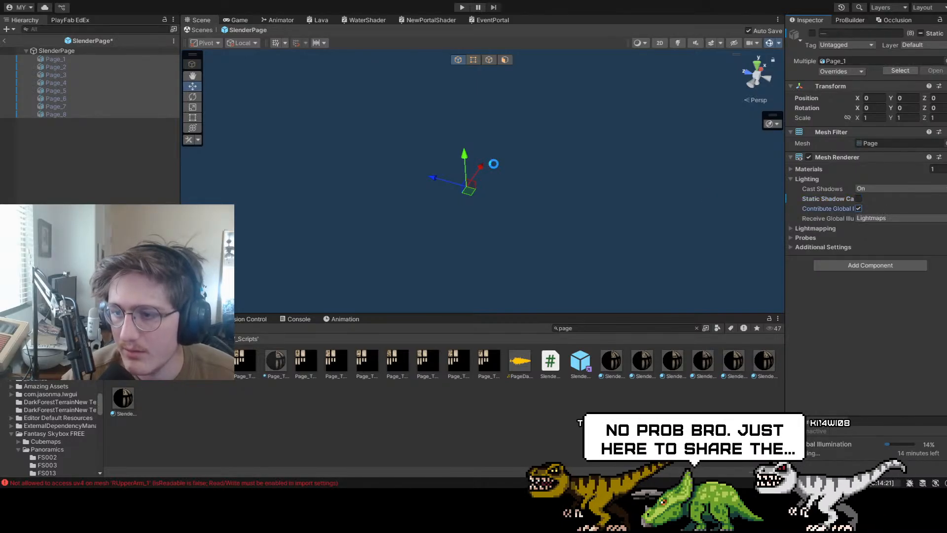
Leave the SlenderPage prefab, return to the dark forest scene and select a TreeLeaves1 tree to inspect it
{"action": "left_click", "coordinate": [58, 51]}
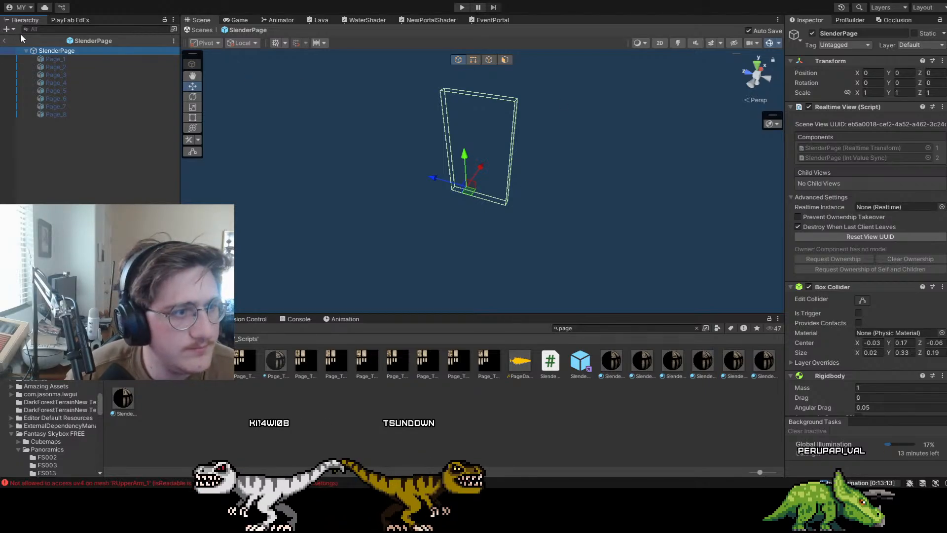
{"action": "left_click", "coordinate": [3, 41]}
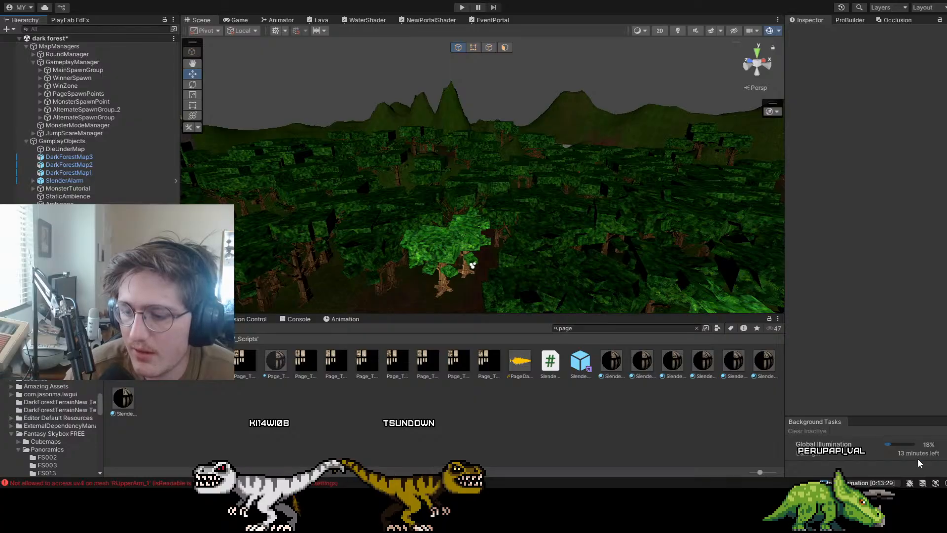
{"action": "mouse_move", "coordinate": [569, 184]}
{"action": "right_mouse_down"}
{"action": "mouse_move", "coordinate": [404, 289]}
{"action": "mouse_move", "coordinate": [564, 180]}
{"action": "mouse_move", "coordinate": [620, 94]}
{"action": "mouse_move", "coordinate": [449, 89]}
{"action": "mouse_move", "coordinate": [464, 158]}
{"action": "mouse_move", "coordinate": [564, 174]}
{"action": "right_mouse_up"}
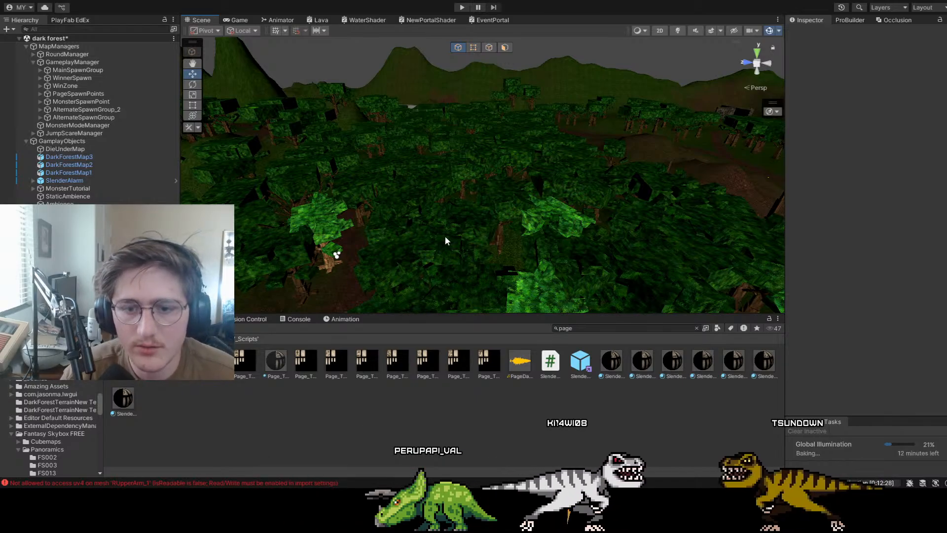
{"action": "left_click", "coordinate": [506, 201]}
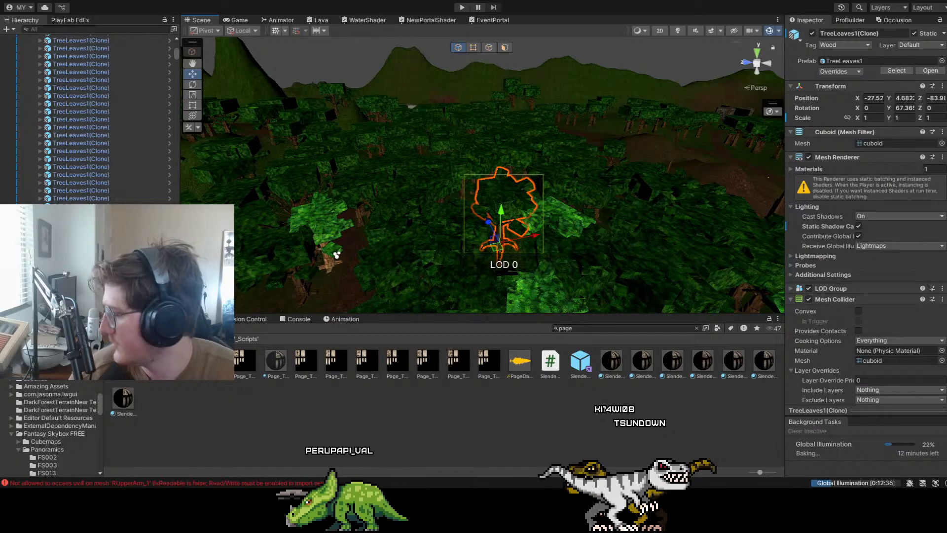
Switch to Blockbench and open the Tree model
{"action": "key", "text": "alt+Tab"}
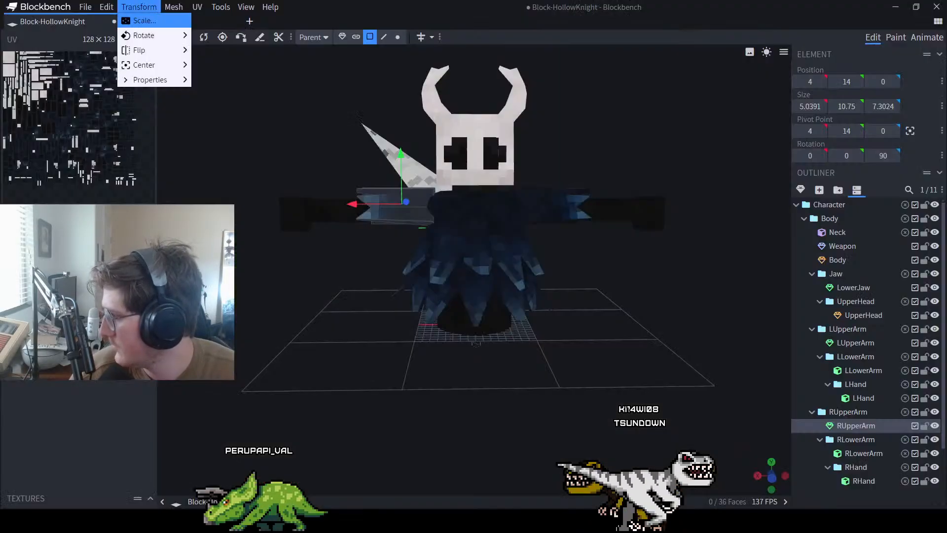
{"action": "left_click", "coordinate": [85, 7]}
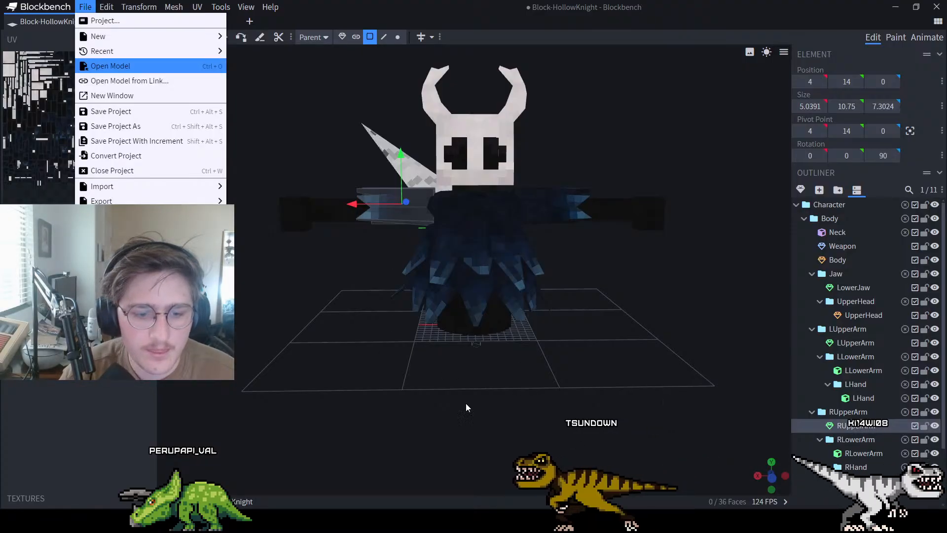
{"action": "left_click", "coordinate": [618, 394]}
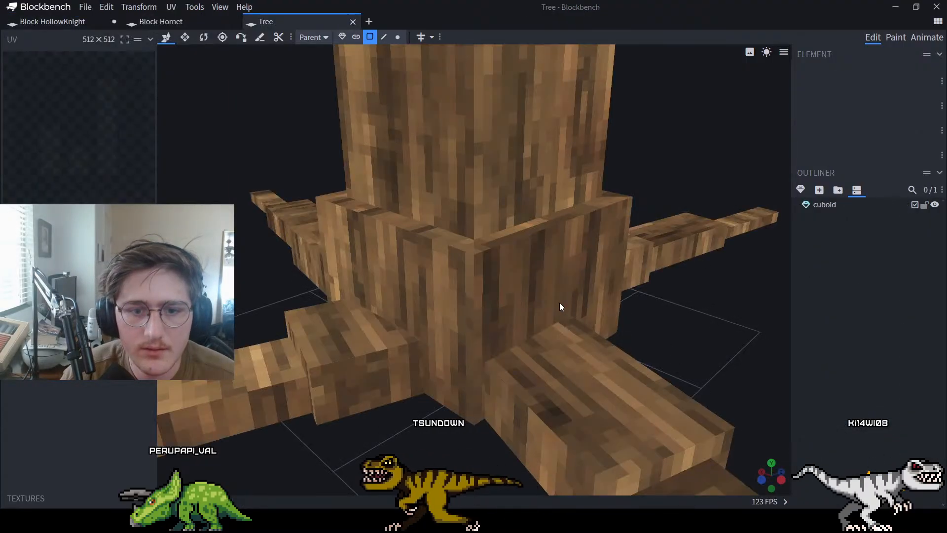
Delete the hidden top face of the trunk stub inside the tree's leaf canopy
{"action": "scroll", "coordinate": [552, 294], "scroll_direction": "down", "scroll_amount": 15}
{"action": "scroll", "coordinate": [560, 232], "scroll_direction": "up", "scroll_amount": 8}
{"action": "right_click_drag", "start_coordinate": [558, 176], "coordinate": [572, 284]}
{"action": "left_click_drag", "start_coordinate": [572, 284], "coordinate": [710, 250]}
{"action": "scroll", "coordinate": [478, 235], "scroll_direction": "up", "scroll_amount": 5}
{"action": "scroll", "coordinate": [493, 221], "scroll_direction": "up", "scroll_amount": 5}
{"action": "scroll", "coordinate": [491, 222], "scroll_direction": "down", "scroll_amount": 2}
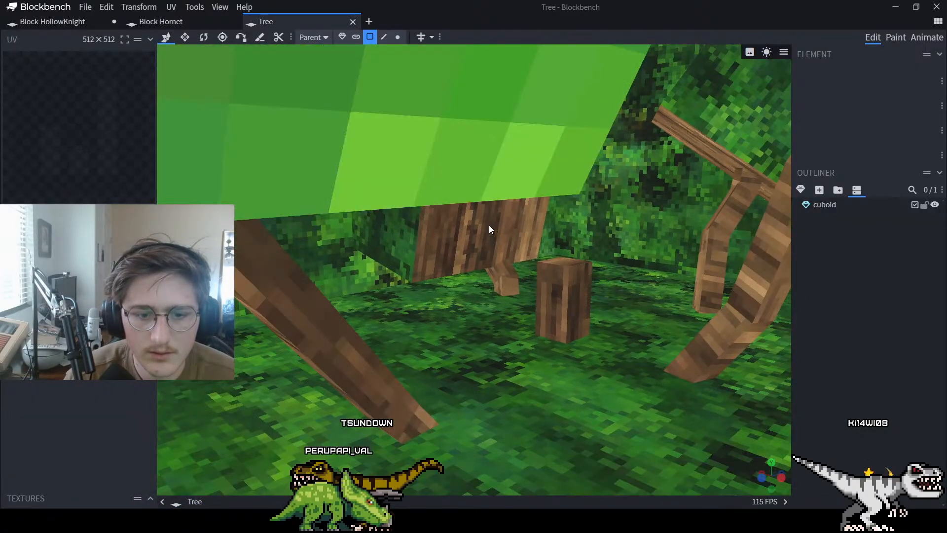
{"action": "scroll", "coordinate": [546, 273], "scroll_direction": "up", "scroll_amount": 2}
{"action": "left_click", "coordinate": [609, 256]}
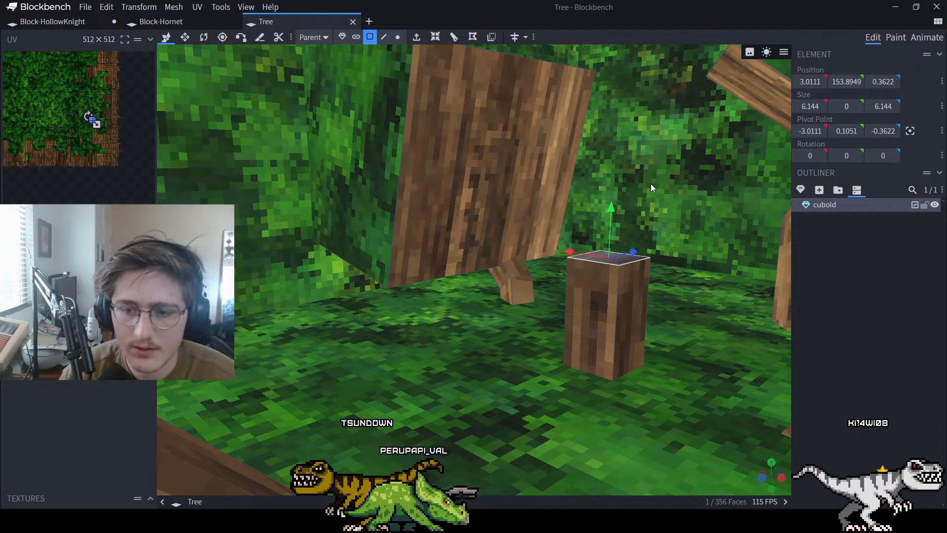
{"action": "scroll", "coordinate": [615, 200], "scroll_direction": "down", "scroll_amount": 5}
{"action": "scroll", "coordinate": [615, 202], "scroll_direction": "up", "scroll_amount": 5}
{"action": "left_click_drag", "start_coordinate": [614, 206], "coordinate": [547, 211]}
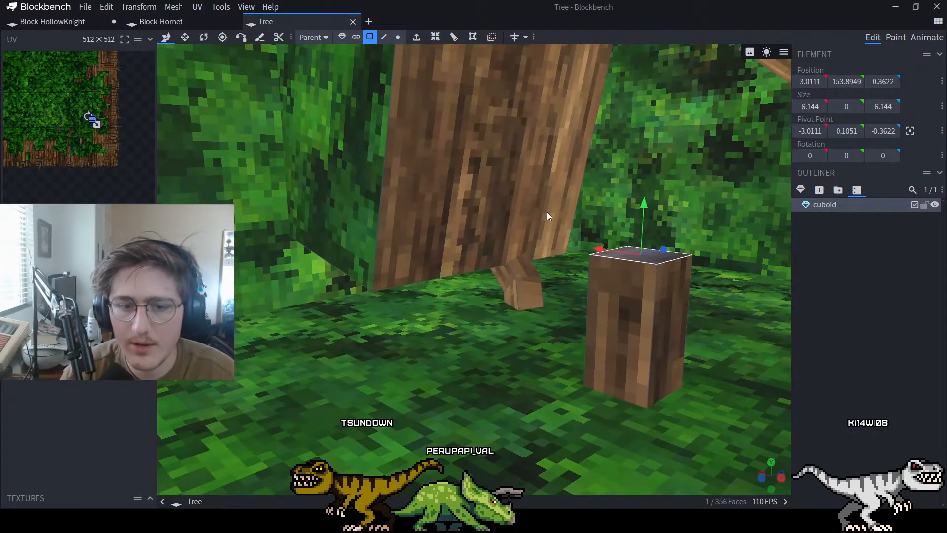
Delete the large bark-textured face hanging beside the trunk stub inside the leaf canopy
{"action": "left_click", "coordinate": [451, 170]}
{"action": "scroll", "coordinate": [473, 165], "scroll_direction": "down", "scroll_amount": 5}
{"action": "scroll", "coordinate": [496, 173], "scroll_direction": "up", "scroll_amount": 5}
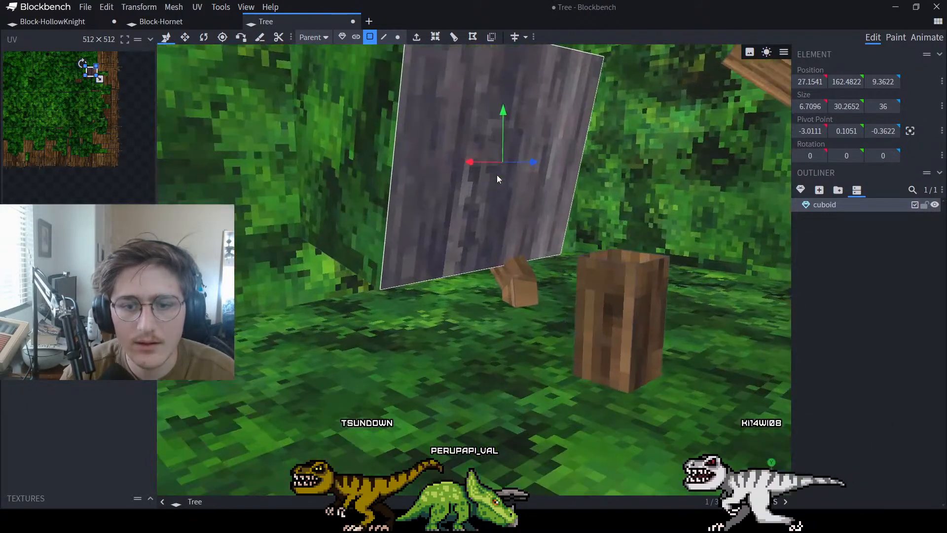
{"action": "key", "text": "Delete"}
{"action": "left_click_drag", "start_coordinate": [533, 211], "coordinate": [502, 265]}
{"action": "key", "text": "ctrl+z"}
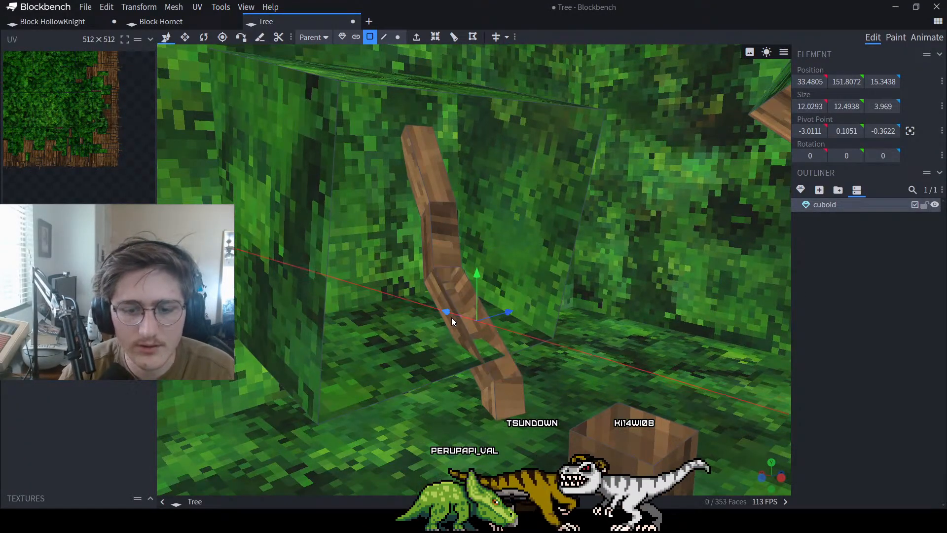
Delete the hidden faces on the lower segments of the curved branch inside the canopy
{"action": "left_click_drag", "start_coordinate": [464, 337], "coordinate": [462, 245]}
{"action": "left_click", "coordinate": [463, 245]}
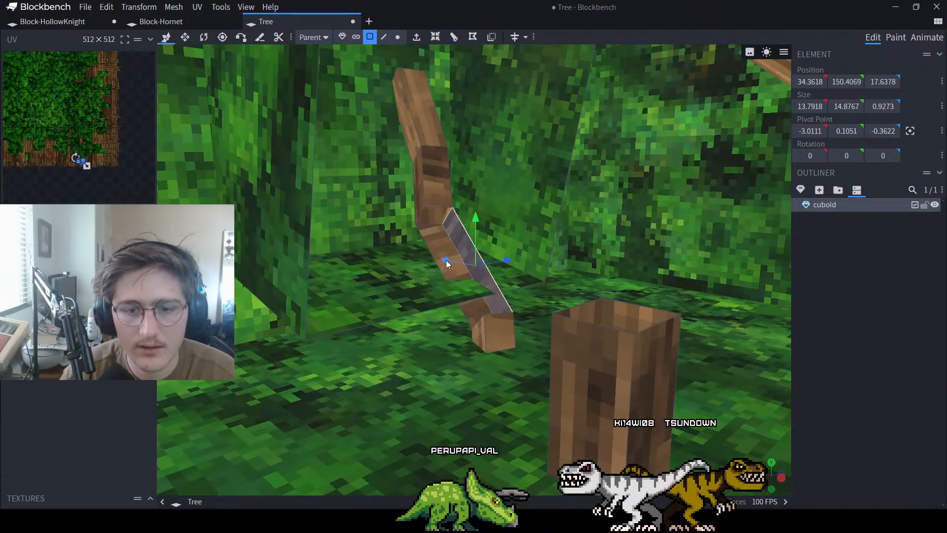
{"action": "key", "text": "Delete"}
{"action": "left_click", "coordinate": [436, 239]}
{"action": "key", "text": "Delete"}
{"action": "left_click", "coordinate": [429, 185]}
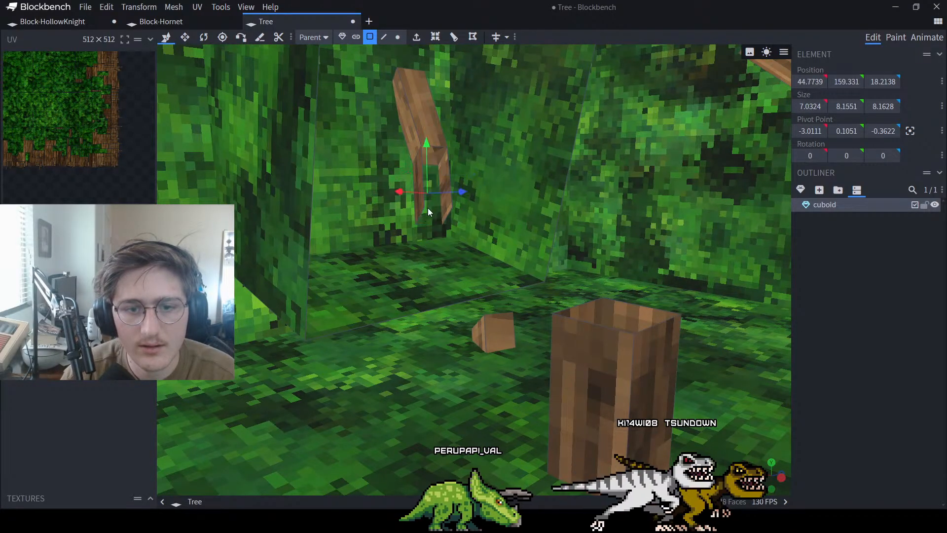
Delete the hidden faces on the remaining upper segments of the curved branch inside the leaf canopy
{"action": "left_click_drag", "start_coordinate": [418, 178], "coordinate": [547, 271]}
{"action": "left_click", "coordinate": [545, 269]}
{"action": "key", "text": "Delete"}
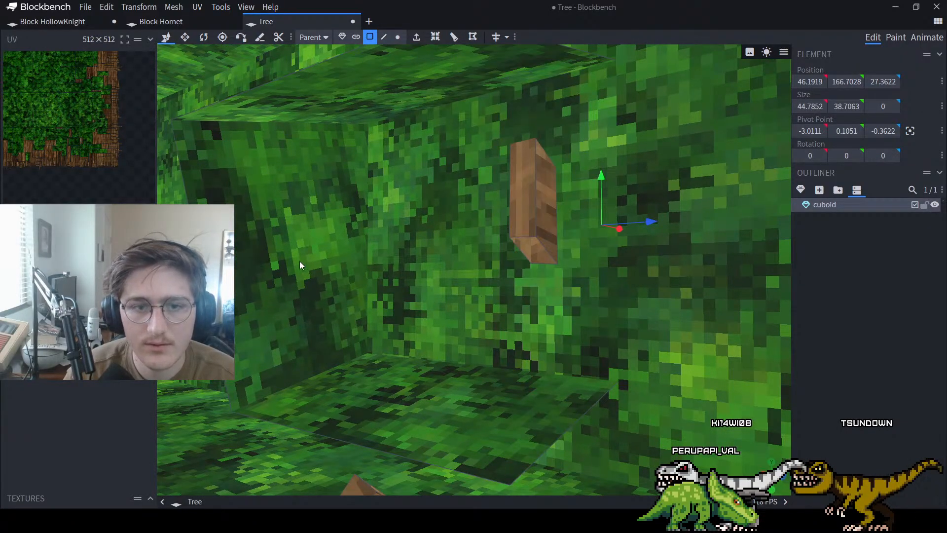
{"action": "left_click_drag", "start_coordinate": [421, 240], "coordinate": [388, 321]}
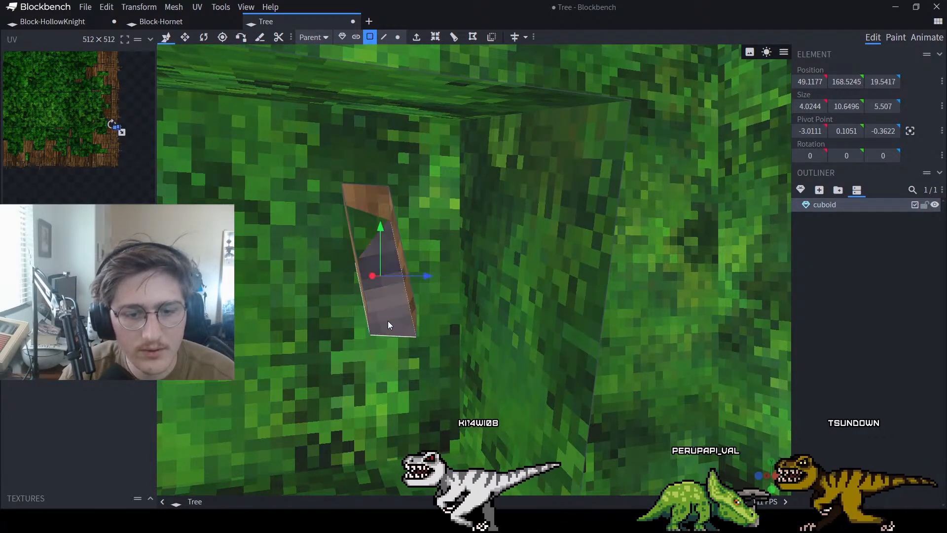
{"action": "left_click", "coordinate": [395, 241]}
{"action": "key", "text": "Delete"}
{"action": "middle_click_drag", "start_coordinate": [395, 241], "coordinate": [444, 370]}
{"action": "left_click", "coordinate": [505, 238]}
{"action": "key", "text": "Delete"}
Delete the hidden side face of the tilted leaf block beside the thick branch inside the canopy
{"action": "scroll", "coordinate": [493, 209], "scroll_direction": "down", "scroll_amount": 2}
{"action": "right_click_drag", "start_coordinate": [496, 203], "coordinate": [495, 307]}
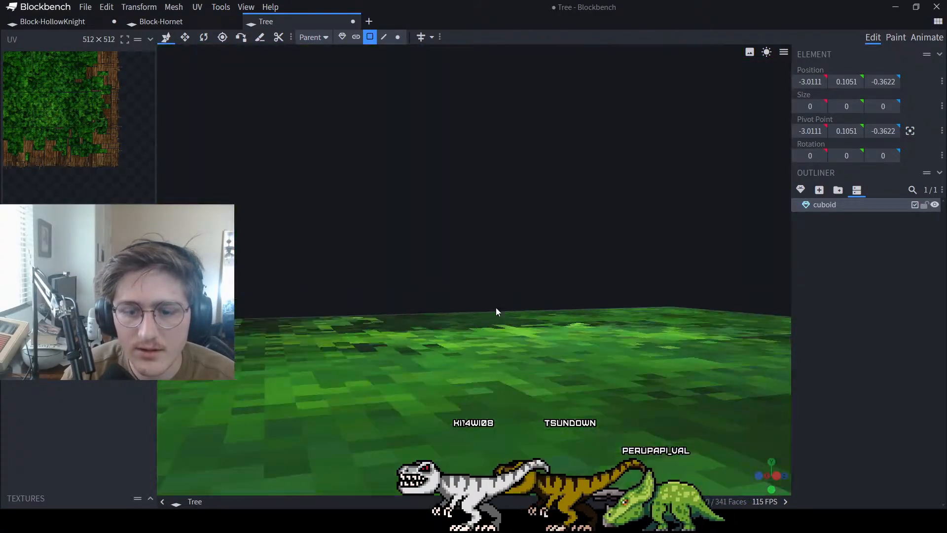
{"action": "scroll", "coordinate": [513, 306], "scroll_direction": "down", "scroll_amount": 5}
{"action": "scroll", "coordinate": [460, 253], "scroll_direction": "up", "scroll_amount": 2}
{"action": "middle_click_drag", "start_coordinate": [461, 253], "coordinate": [628, 321]}
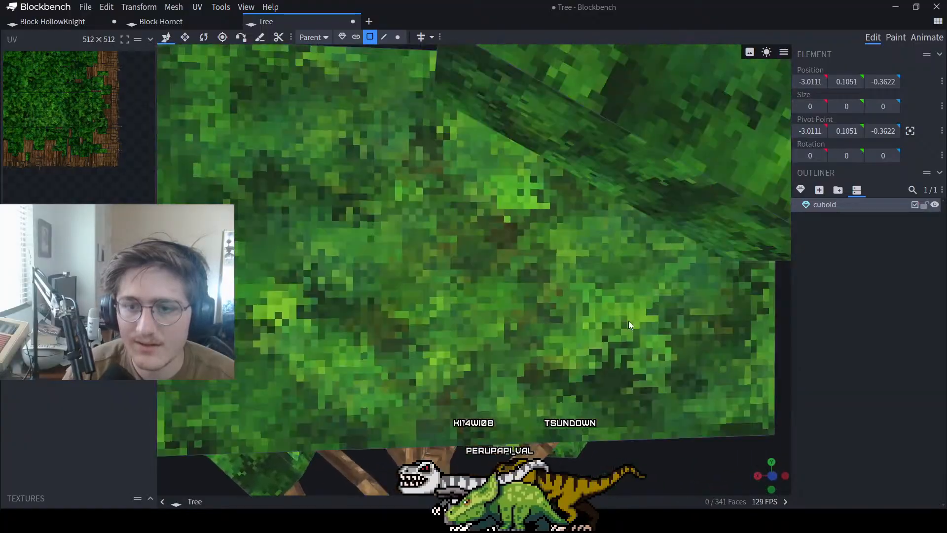
{"action": "scroll", "coordinate": [615, 338], "scroll_direction": "up", "scroll_amount": 7}
{"action": "scroll", "coordinate": [615, 306], "scroll_direction": "down", "scroll_amount": 3}
{"action": "left_click", "coordinate": [609, 302]}
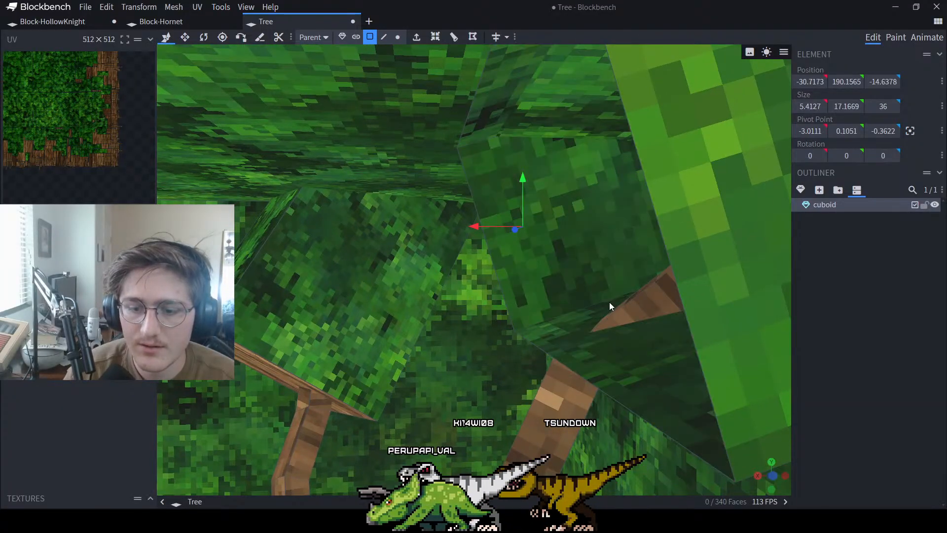
Delete the hidden faces around the middle segment of the long slanted branch inside the canopy
{"action": "scroll", "coordinate": [628, 313], "scroll_direction": "up", "scroll_amount": 5}
{"action": "scroll", "coordinate": [603, 307], "scroll_direction": "down", "scroll_amount": 5}
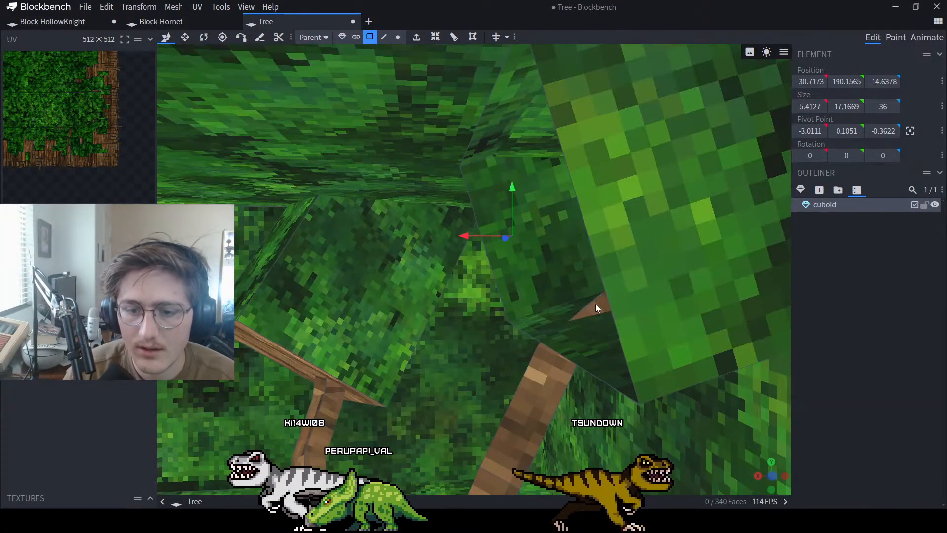
{"action": "scroll", "coordinate": [595, 304], "scroll_direction": "up", "scroll_amount": 3}
{"action": "middle_click_drag", "start_coordinate": [597, 261], "coordinate": [605, 169]}
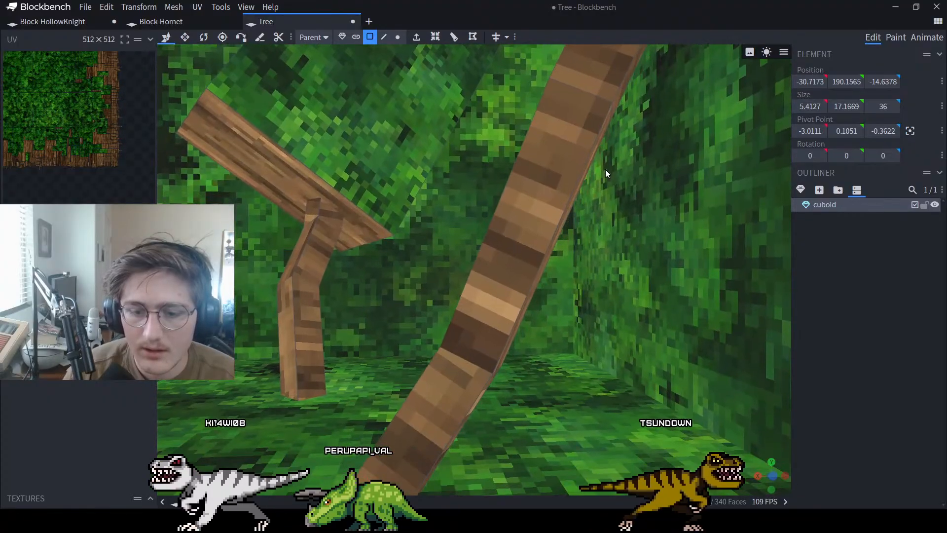
{"action": "left_click", "coordinate": [540, 214]}
{"action": "key", "text": "Delete"}
{"action": "left_click", "coordinate": [499, 212]}
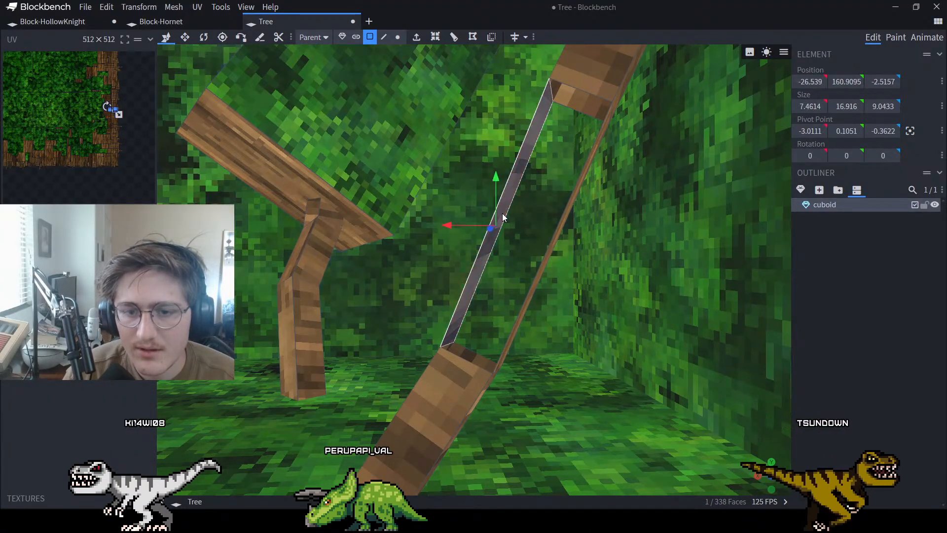
{"action": "key", "text": "Delete"}
{"action": "left_click", "coordinate": [566, 226]}
{"action": "key", "text": "Delete"}
Delete the hidden faces around the long branch's next segment, just above the gap
{"action": "left_click", "coordinate": [571, 83]}
{"action": "scroll", "coordinate": [585, 100], "scroll_direction": "down", "scroll_amount": 4}
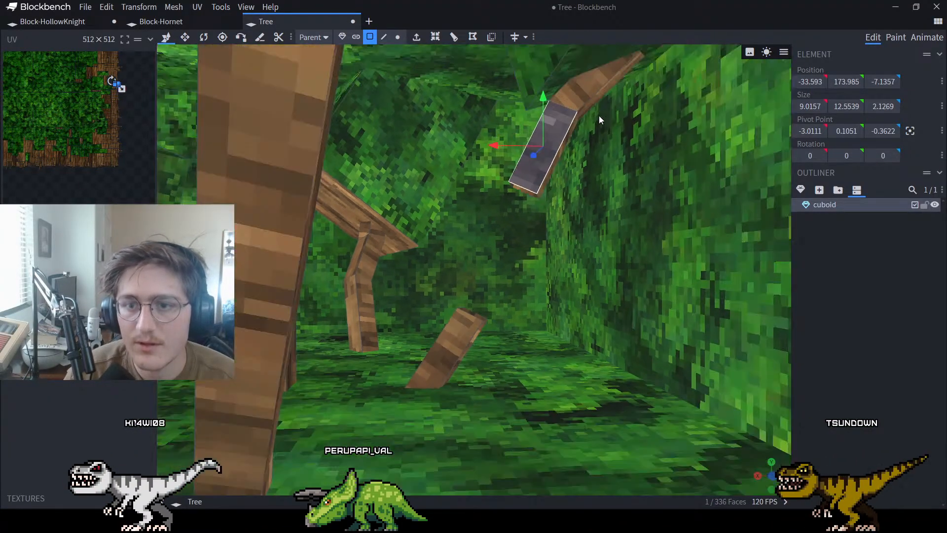
{"action": "left_click", "coordinate": [554, 129]}
{"action": "key", "text": "Delete"}
{"action": "left_click", "coordinate": [541, 135]}
{"action": "key", "text": "Delete"}
{"action": "left_click", "coordinate": [567, 138]}
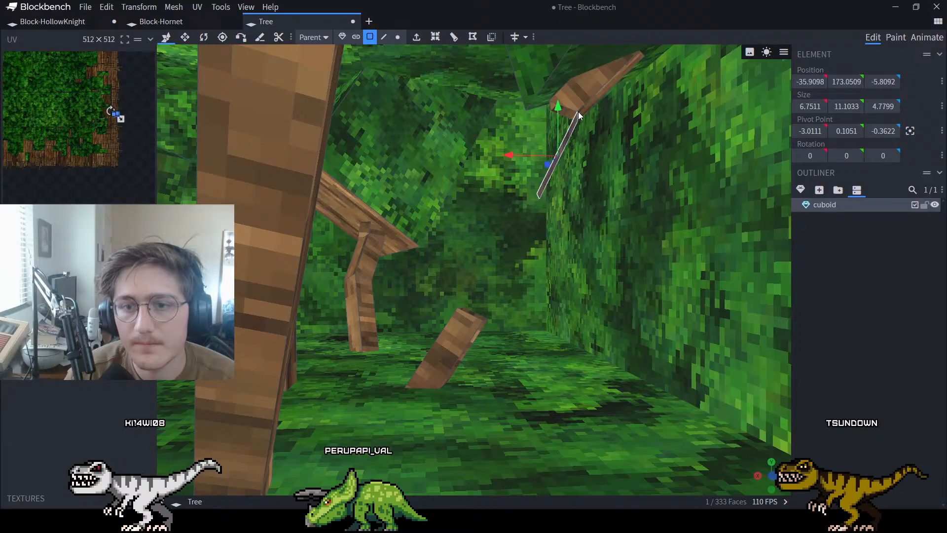
{"action": "key", "text": "Delete"}
Delete the hidden faces at the upper tip of the long branch, where it enters the leaf block
{"action": "left_click", "coordinate": [595, 95]}
{"action": "key", "text": "Delete"}
{"action": "left_click", "coordinate": [563, 99]}
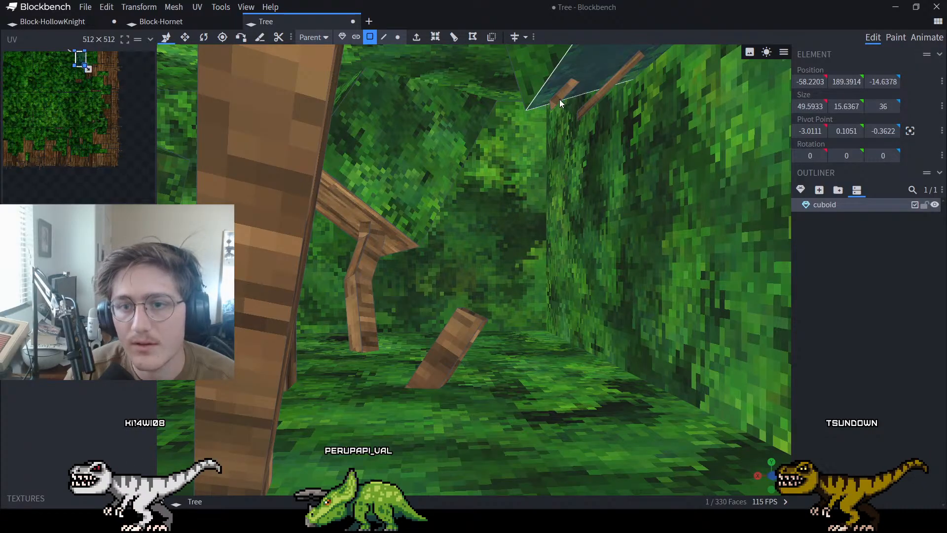
{"action": "key", "text": "Delete"}
{"action": "scroll", "coordinate": [594, 104], "scroll_direction": "down", "scroll_amount": 4}
{"action": "scroll", "coordinate": [597, 108], "scroll_direction": "up", "scroll_amount": 6}
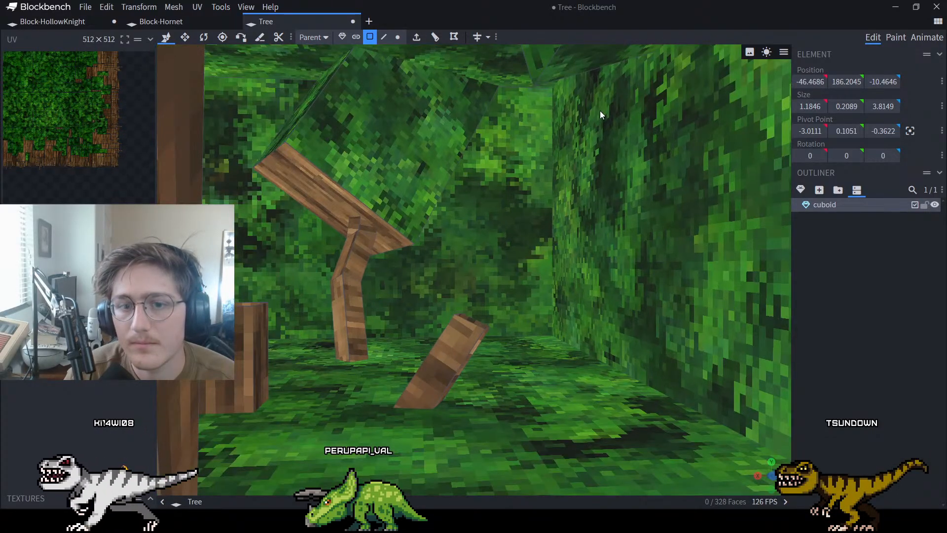
Delete the slanted bark-textured face above the thin branch, along the underside of the tilted leaf block
{"action": "scroll", "coordinate": [452, 259], "scroll_direction": "down", "scroll_amount": 3}
{"action": "scroll", "coordinate": [394, 254], "scroll_direction": "up", "scroll_amount": 4}
{"action": "left_click", "coordinate": [373, 247]}
{"action": "key", "text": "Delete"}
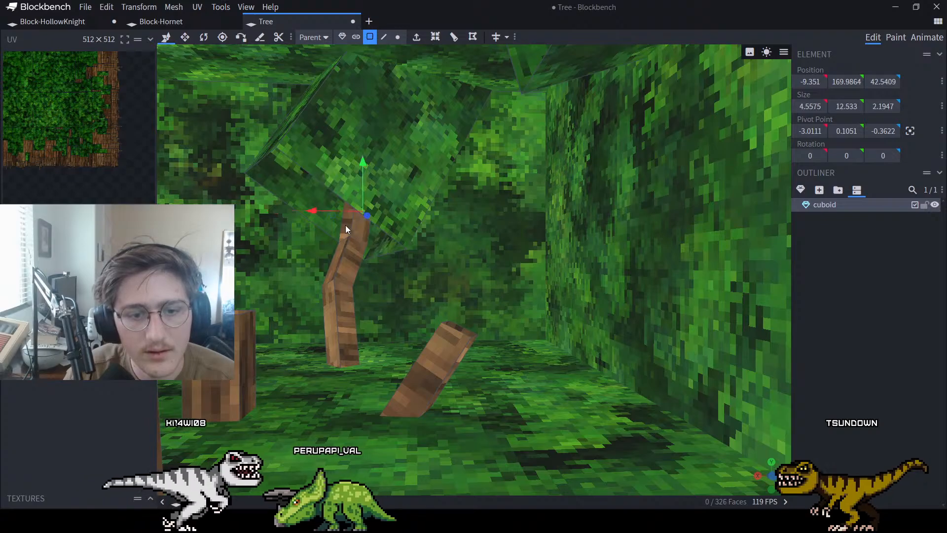
Delete the hidden faces around the upper, bent segments of the thin branch inside the canopy
{"action": "left_click", "coordinate": [360, 230]}
{"action": "key", "text": "Delete"}
{"action": "left_click", "coordinate": [361, 230]}
{"action": "key", "text": "Delete"}
{"action": "left_click", "coordinate": [351, 254]}
{"action": "key", "text": "Delete"}
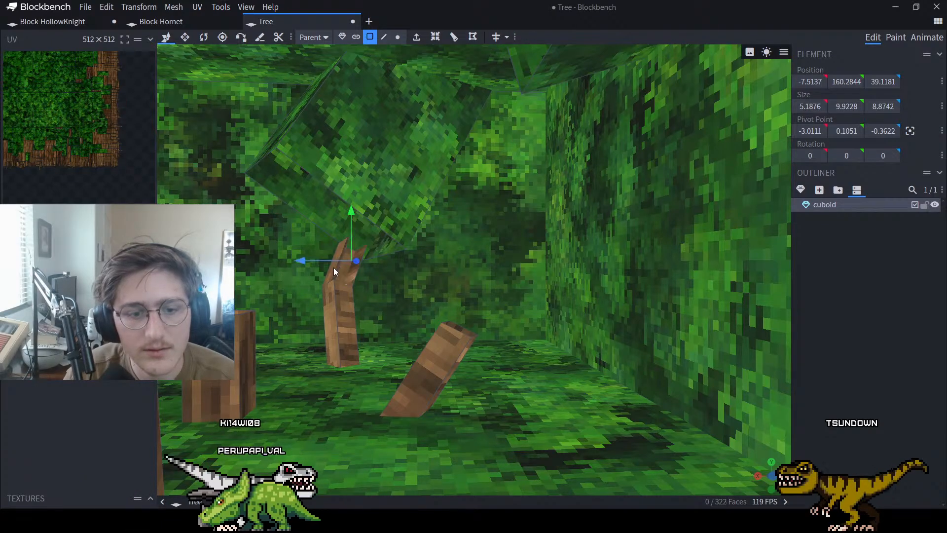
{"action": "left_click", "coordinate": [347, 277]}
{"action": "key", "text": "Delete"}
{"action": "left_click", "coordinate": [354, 280]}
{"action": "key", "text": "Delete"}
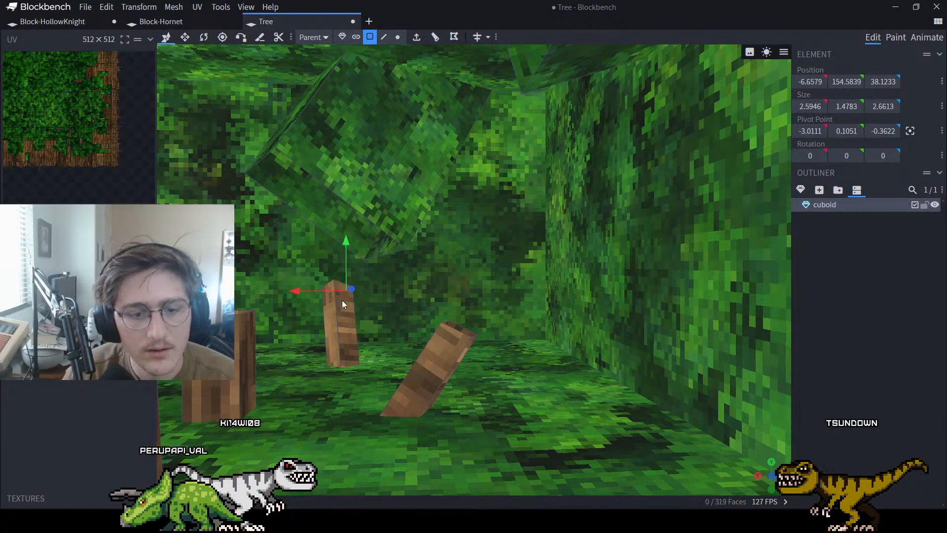
Delete the remaining faces of the thin branch's lowest segment above the canopy floor
{"action": "right_click_drag", "start_coordinate": [392, 353], "coordinate": [439, 250]}
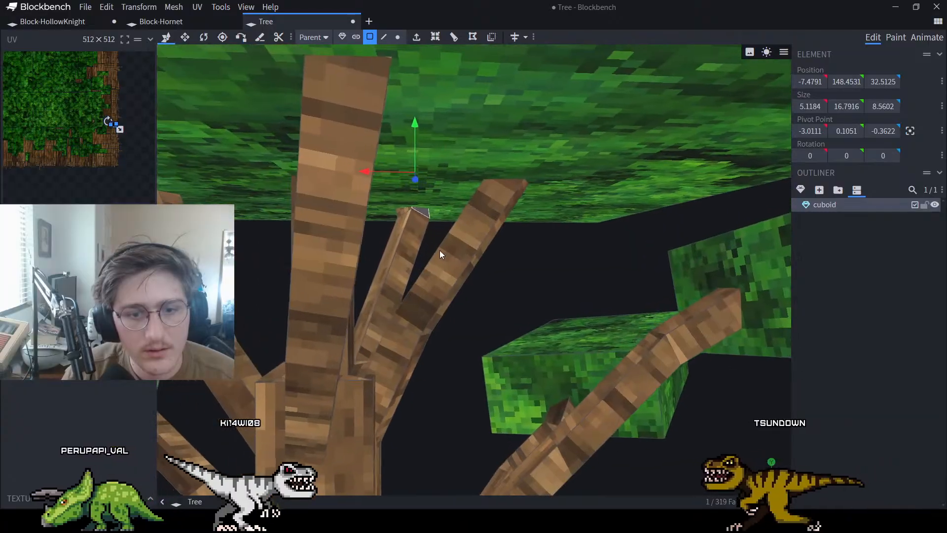
{"action": "scroll", "coordinate": [439, 248], "scroll_direction": "down", "scroll_amount": 2}
{"action": "scroll", "coordinate": [441, 246], "scroll_direction": "down", "scroll_amount": 2}
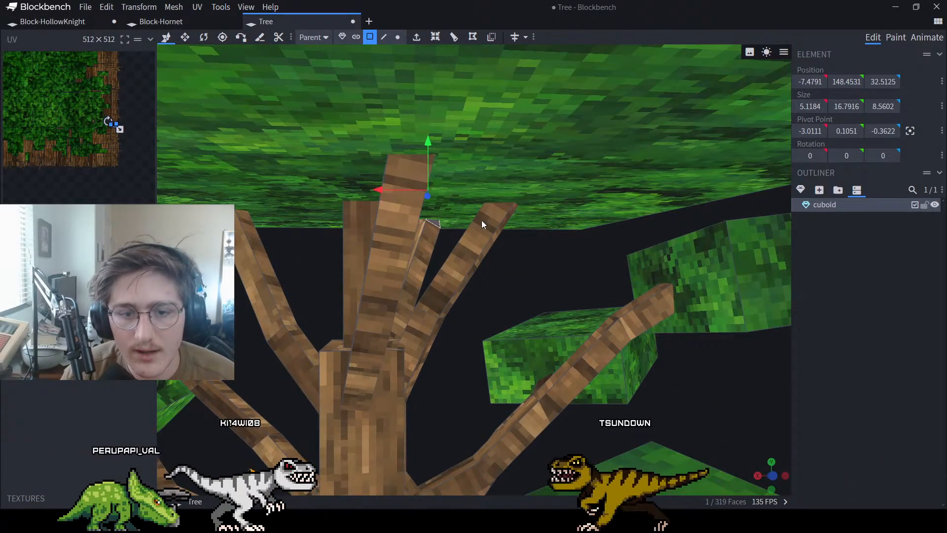
{"action": "right_click_drag", "start_coordinate": [482, 220], "coordinate": [437, 336]}
{"action": "scroll", "coordinate": [458, 314], "scroll_direction": "down", "scroll_amount": 4}
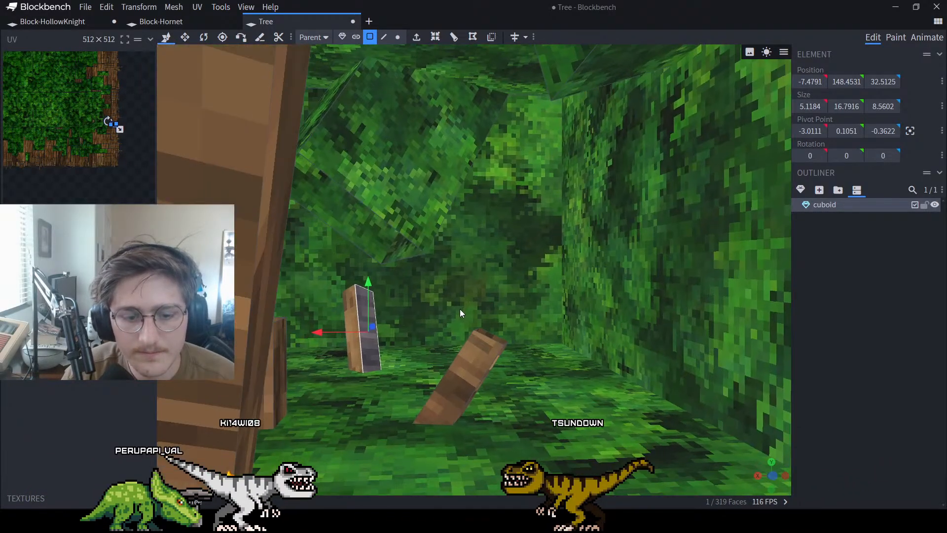
{"action": "left_click", "coordinate": [351, 347]}
{"action": "key", "text": "Delete"}
{"action": "left_click", "coordinate": [362, 344]}
{"action": "key", "text": "Delete"}
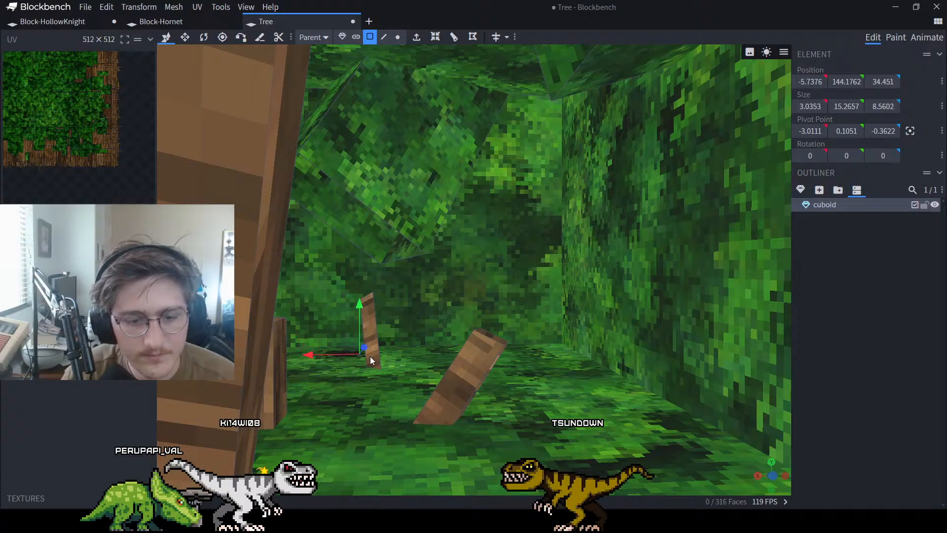
{"action": "left_click", "coordinate": [369, 356]}
{"action": "key", "text": "Delete"}
Select the open end edges of the shortened thin branch and raise them into the underside of the canopy
{"action": "middle_click_drag", "start_coordinate": [408, 363], "coordinate": [335, 258]}
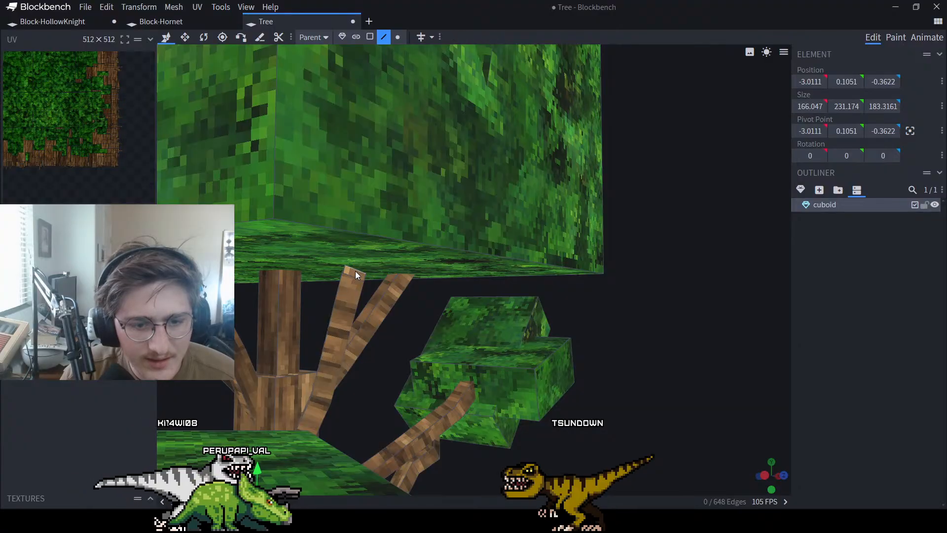
{"action": "left_click", "coordinate": [355, 271]}
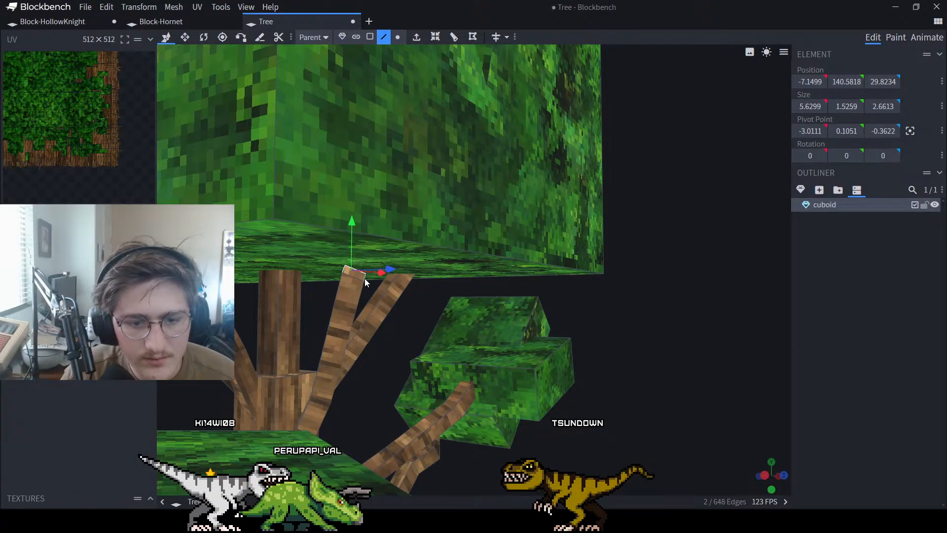
{"action": "left_click_drag", "start_coordinate": [352, 232], "coordinate": [377, 189]}
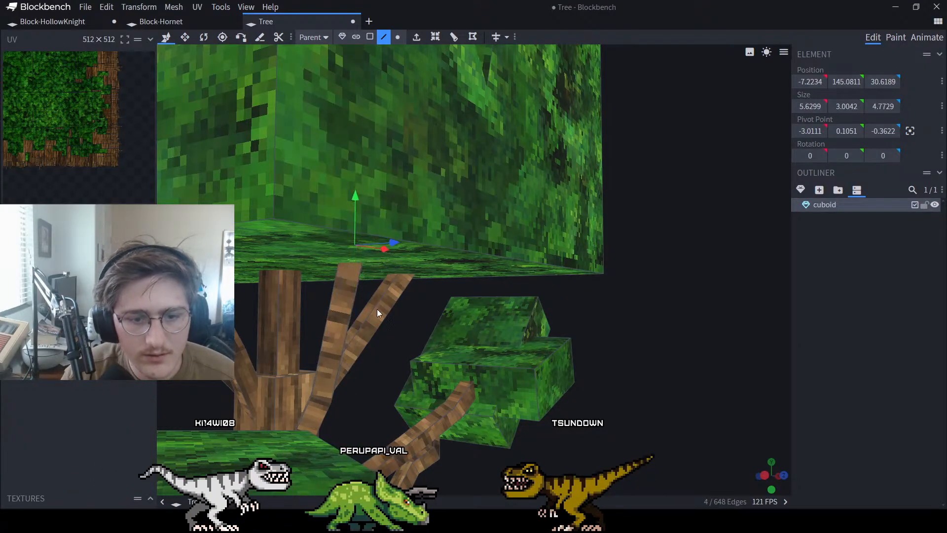
Examine the raised branch end and the other branch stubs from outside and inside the canopy
{"action": "middle_click_drag", "start_coordinate": [377, 309], "coordinate": [317, 303]}
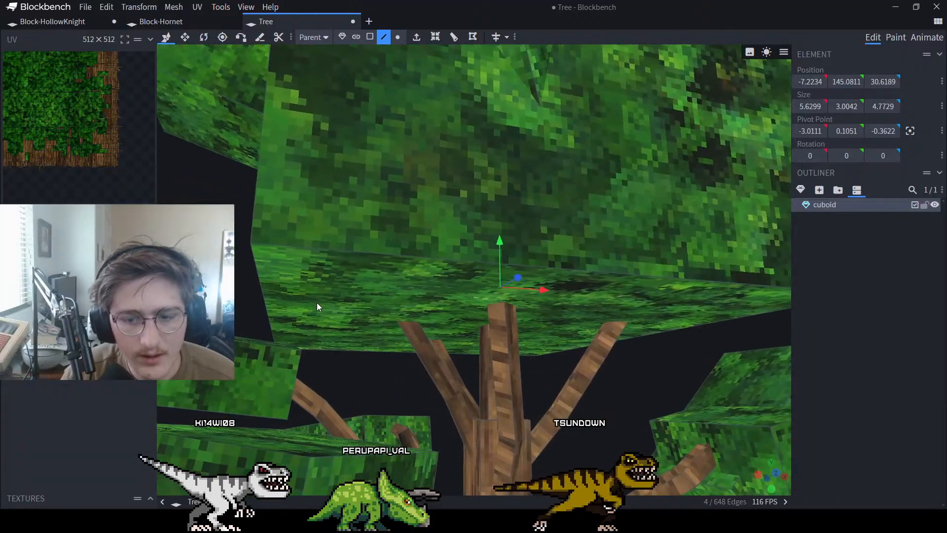
{"action": "right_click_drag", "start_coordinate": [548, 344], "coordinate": [534, 364]}
{"action": "scroll", "coordinate": [533, 364], "scroll_direction": "up", "scroll_amount": 6}
{"action": "scroll", "coordinate": [459, 330], "scroll_direction": "down", "scroll_amount": 6}
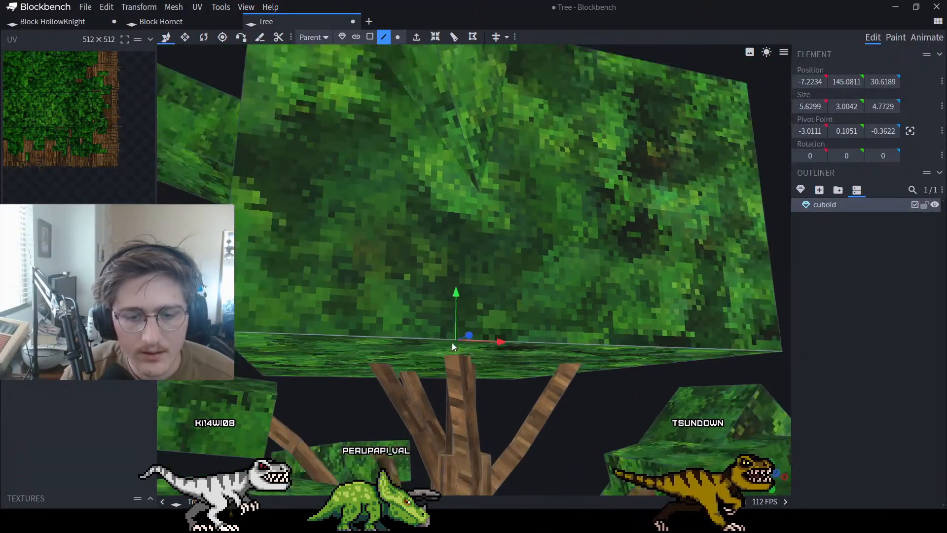
{"action": "scroll", "coordinate": [452, 342], "scroll_direction": "down", "scroll_amount": 4}
{"action": "middle_click_drag", "start_coordinate": [256, 302], "coordinate": [360, 331]}
{"action": "scroll", "coordinate": [560, 316], "scroll_direction": "up", "scroll_amount": 4}
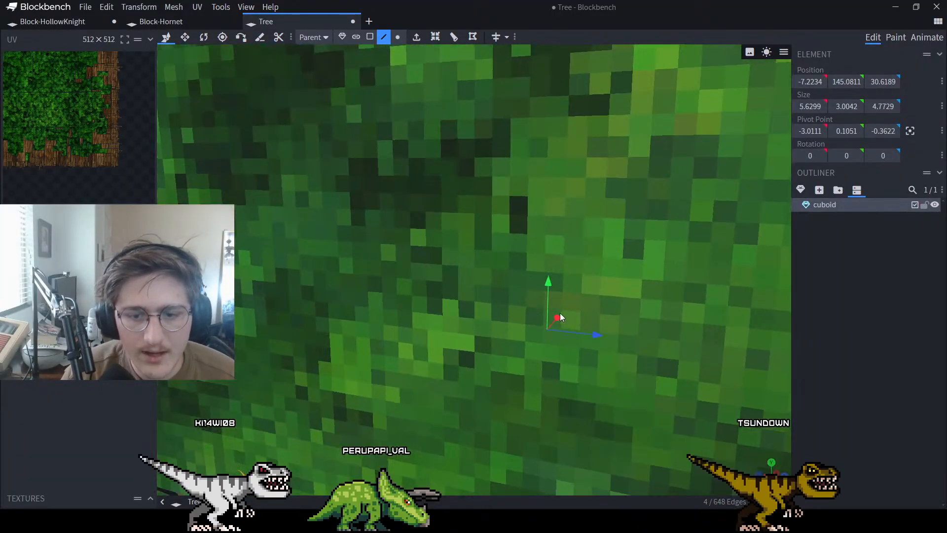
{"action": "scroll", "coordinate": [560, 312], "scroll_direction": "down", "scroll_amount": 5}
{"action": "right_click_drag", "start_coordinate": [592, 317], "coordinate": [547, 345]}
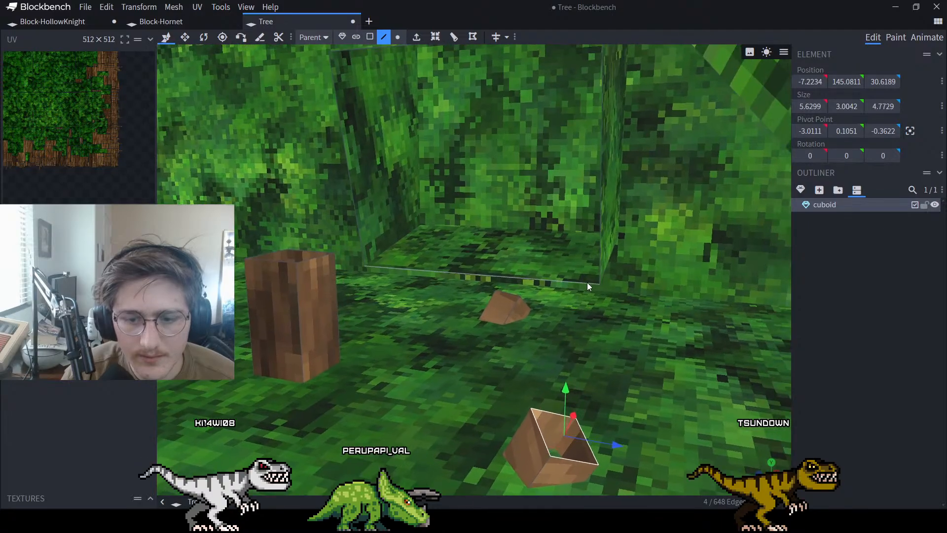
{"action": "right_click_drag", "start_coordinate": [700, 269], "coordinate": [365, 276]}
{"action": "middle_click_drag", "start_coordinate": [695, 236], "coordinate": [535, 212]}
{"action": "left_click", "coordinate": [413, 159]}
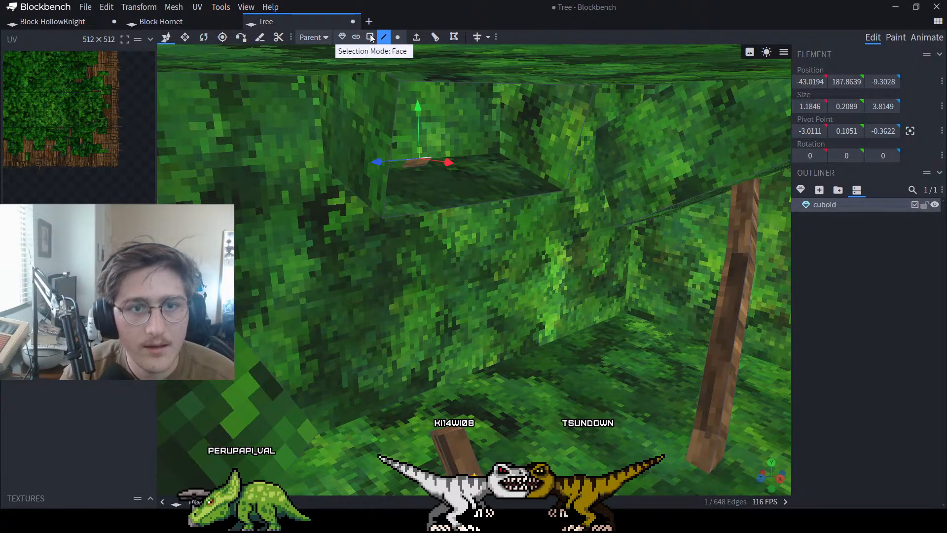
Delete the hidden faces around the upper segment of the slanted branch below the tilted leaf block
{"action": "middle_click_drag", "start_coordinate": [475, 176], "coordinate": [597, 234]}
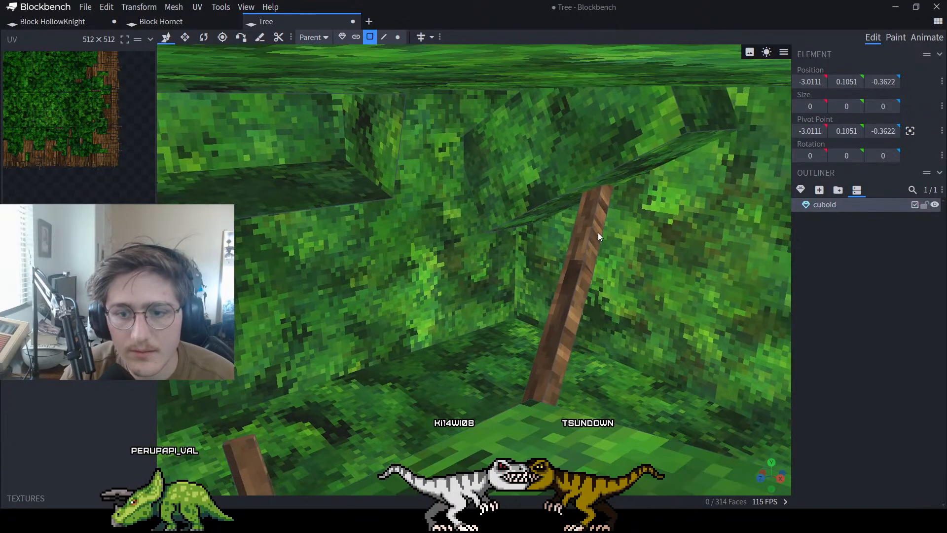
{"action": "left_click", "coordinate": [596, 233]}
{"action": "scroll", "coordinate": [584, 242], "scroll_direction": "up", "scroll_amount": 5}
{"action": "scroll", "coordinate": [584, 241], "scroll_direction": "down", "scroll_amount": 5}
{"action": "left_click", "coordinate": [560, 189]}
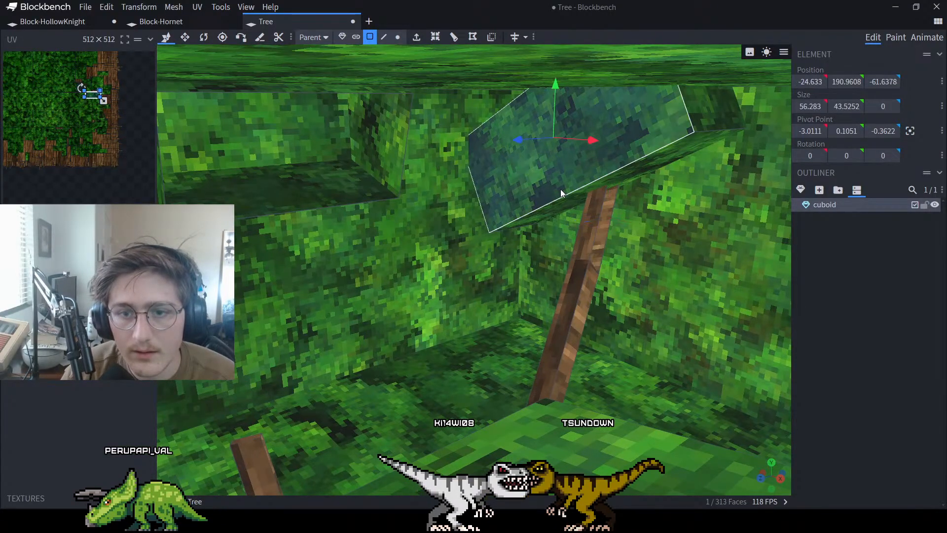
{"action": "left_click", "coordinate": [624, 180]}
{"action": "left_click", "coordinate": [591, 160]}
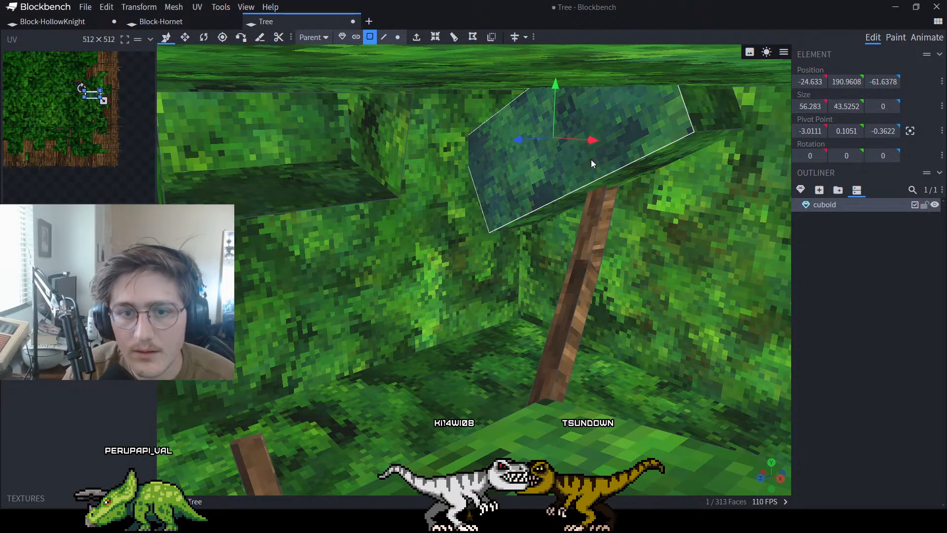
{"action": "left_click", "coordinate": [599, 217]}
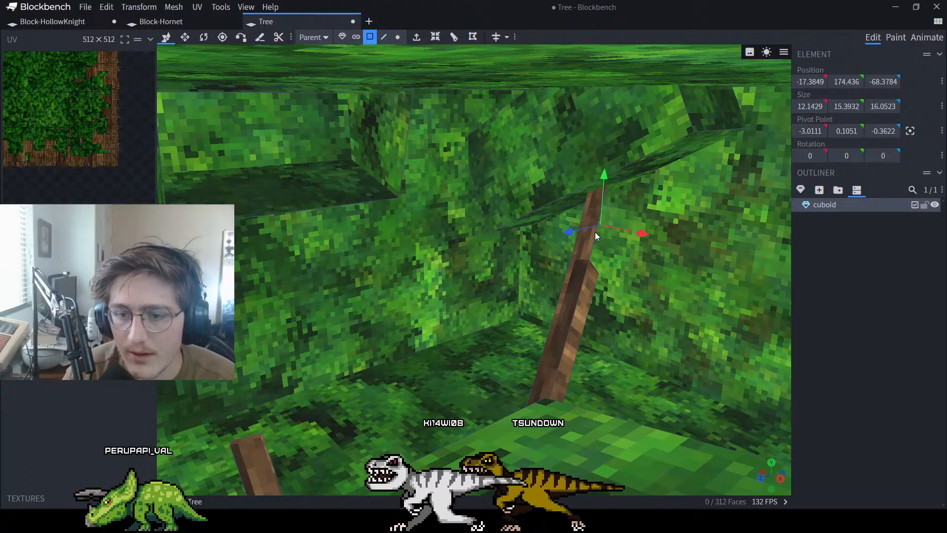
{"action": "key", "text": "Delete"}
Delete the hidden faces around the same slanted branch's lower segment inside the canopy
{"action": "left_click", "coordinate": [585, 291]}
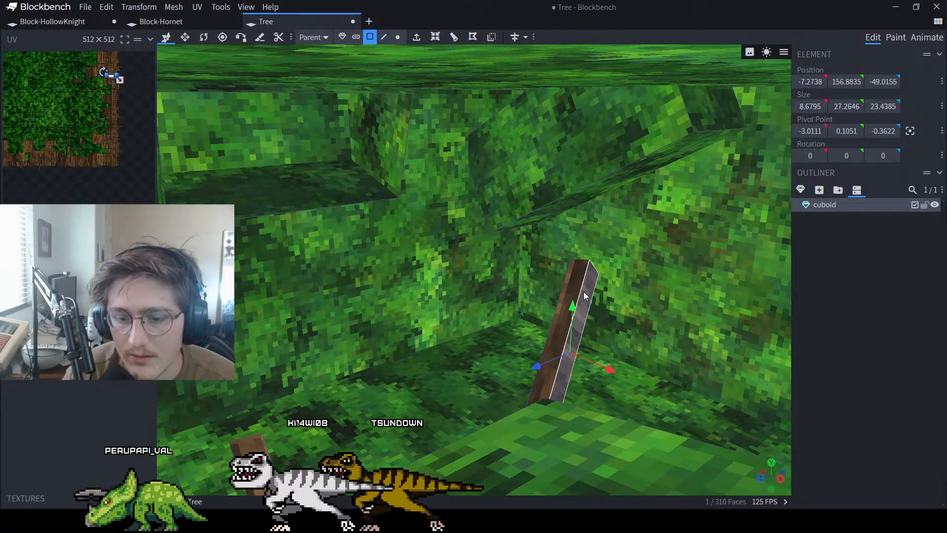
{"action": "right_click_drag", "start_coordinate": [583, 292], "coordinate": [586, 350]}
{"action": "key", "text": "Delete"}
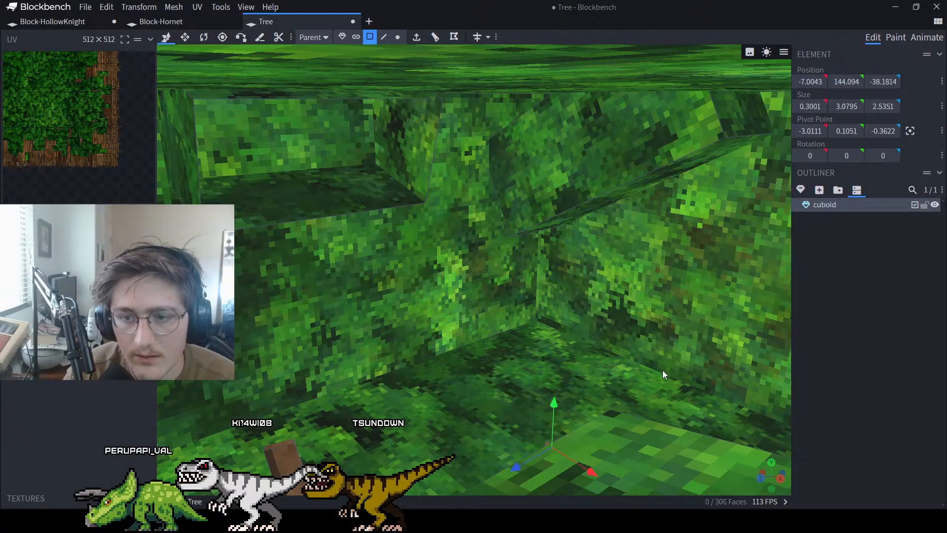
Examine the branch ends beneath the canopy and the whole tree from outside
{"action": "right_click_drag", "start_coordinate": [662, 370], "coordinate": [407, 133]}
{"action": "left_click_drag", "start_coordinate": [412, 273], "coordinate": [561, 318]}
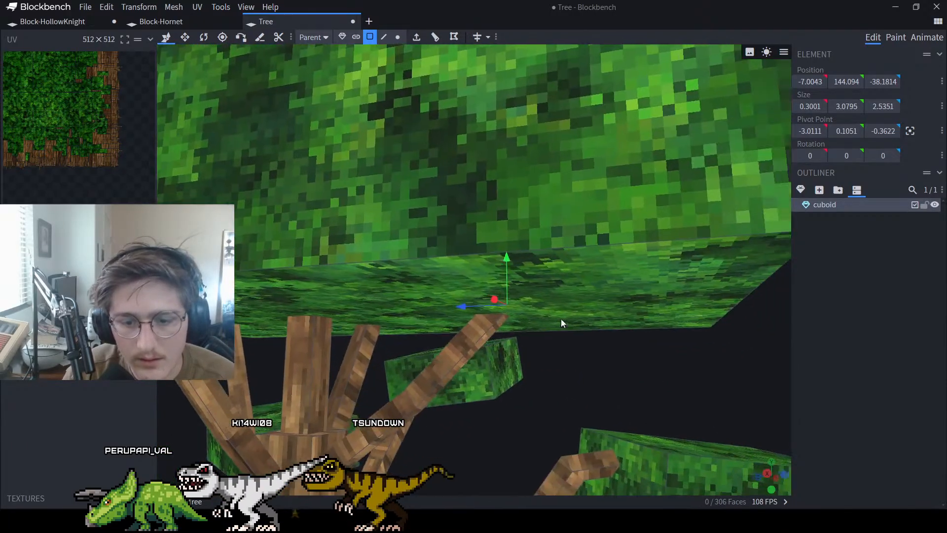
{"action": "right_click_drag", "start_coordinate": [561, 318], "coordinate": [139, 64]}
{"action": "left_click_drag", "start_coordinate": [510, 262], "coordinate": [528, 377]}
{"action": "right_click_drag", "start_coordinate": [528, 377], "coordinate": [606, 208]}
{"action": "scroll", "coordinate": [591, 178], "scroll_direction": "down", "scroll_amount": 12}
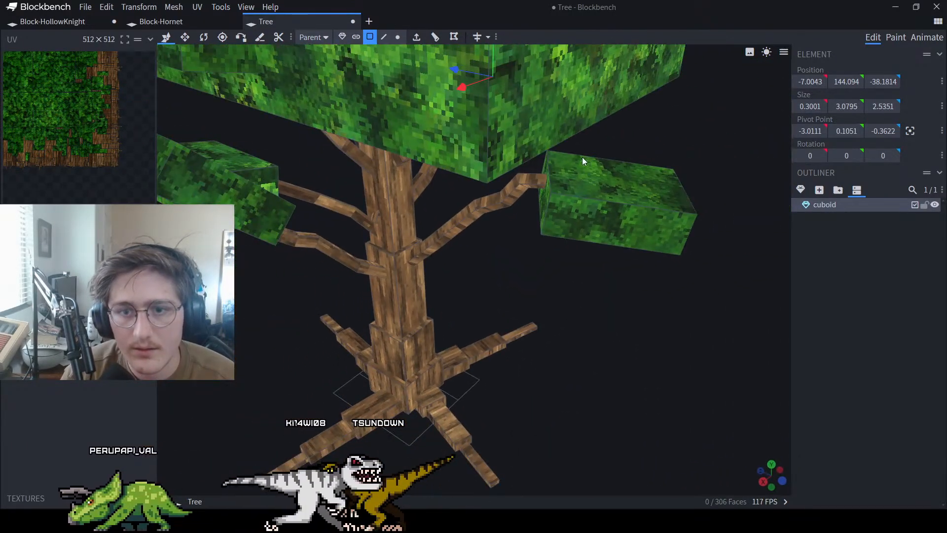
Examine the tree's canopy and protruding leaf blocks from outside and inside for remaining hidden faces
{"action": "left_click_drag", "start_coordinate": [595, 232], "coordinate": [623, 190]}
{"action": "scroll", "coordinate": [616, 195], "scroll_direction": "up", "scroll_amount": 4}
{"action": "right_click_drag", "start_coordinate": [557, 219], "coordinate": [528, 385]}
{"action": "left_click_drag", "start_coordinate": [457, 187], "coordinate": [737, 164]}
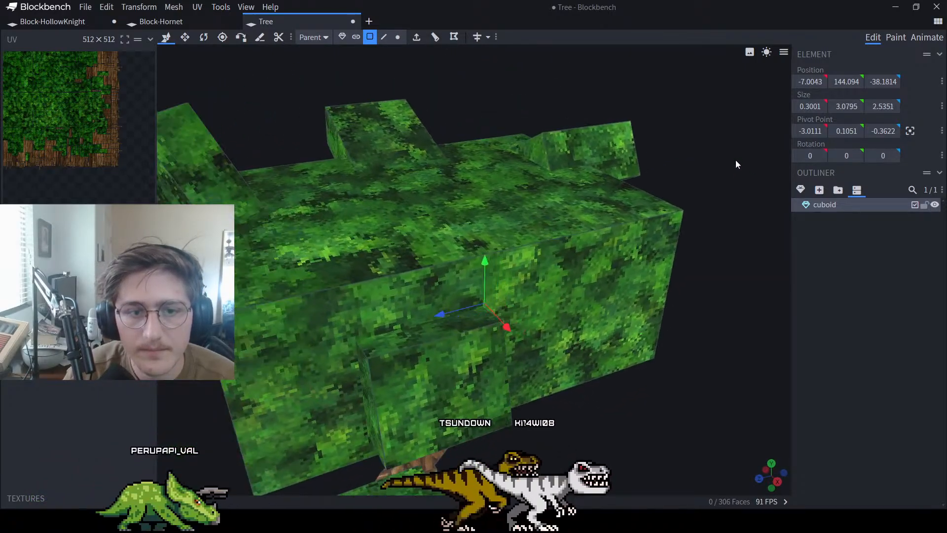
{"action": "left_click_drag", "start_coordinate": [450, 110], "coordinate": [575, 75]}
{"action": "scroll", "coordinate": [564, 120], "scroll_direction": "down", "scroll_amount": 9}
{"action": "left_click_drag", "start_coordinate": [379, 157], "coordinate": [611, 166]}
{"action": "scroll", "coordinate": [528, 141], "scroll_direction": "up", "scroll_amount": 12}
Delete a hidden leaf-block face in the upper part of the canopy's interior
{"action": "left_click", "coordinate": [662, 114]}
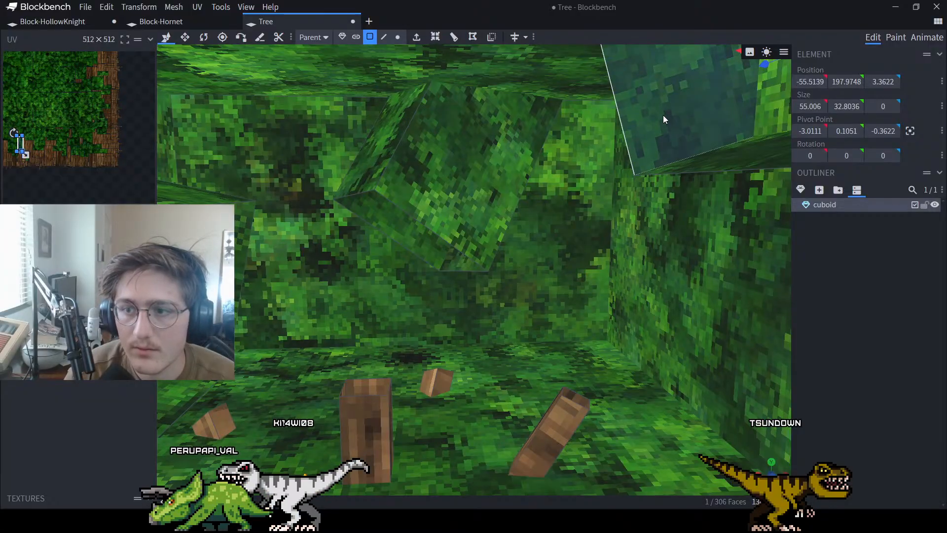
{"action": "scroll", "coordinate": [664, 114], "scroll_direction": "down", "scroll_amount": 3}
{"action": "scroll", "coordinate": [663, 115], "scroll_direction": "up", "scroll_amount": 3}
{"action": "scroll", "coordinate": [608, 158], "scroll_direction": "down", "scroll_amount": 4}
{"action": "scroll", "coordinate": [611, 159], "scroll_direction": "down", "scroll_amount": 5}
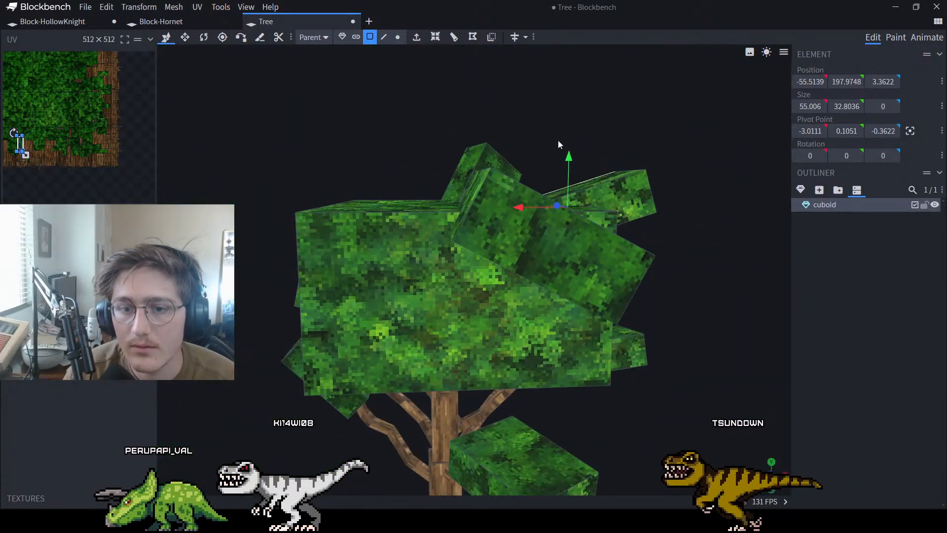
{"action": "left_click_drag", "start_coordinate": [557, 140], "coordinate": [795, 139]}
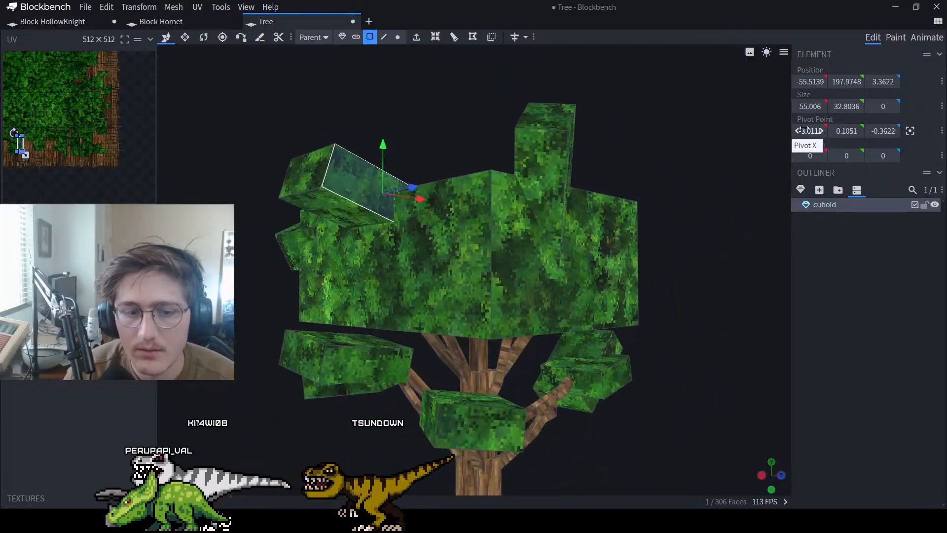
{"action": "scroll", "coordinate": [703, 139], "scroll_direction": "up", "scroll_amount": 8}
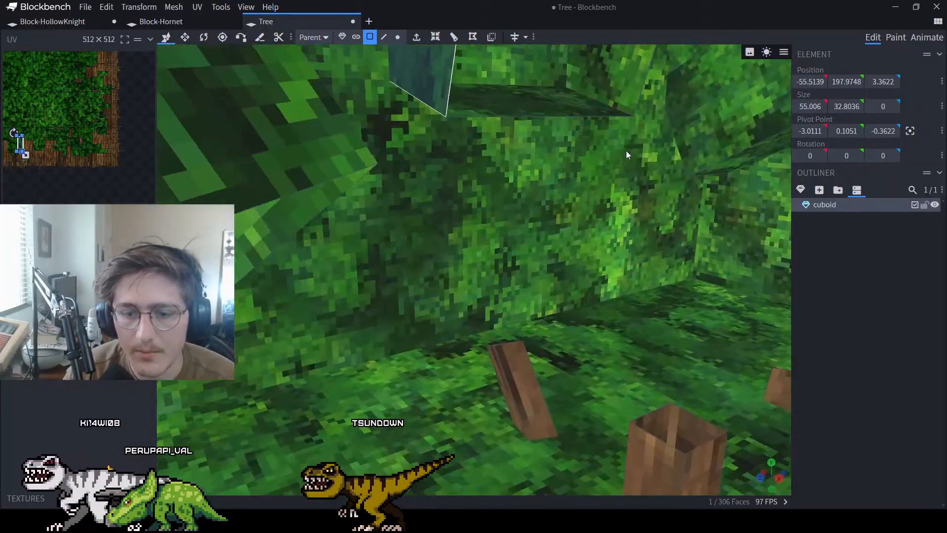
{"action": "left_click_drag", "start_coordinate": [626, 155], "coordinate": [667, 290]}
{"action": "key", "text": "Delete"}
{"action": "scroll", "coordinate": [530, 205], "scroll_direction": "down", "scroll_amount": 3}
{"action": "scroll", "coordinate": [538, 261], "scroll_direction": "down", "scroll_amount": 10}
{"action": "scroll", "coordinate": [593, 281], "scroll_direction": "down", "scroll_amount": 4}
Delete the square bottom face of the trunk's base on the underside of the tree
{"action": "left_click_drag", "start_coordinate": [587, 257], "coordinate": [527, 290]}
{"action": "left_click", "coordinate": [538, 209]}
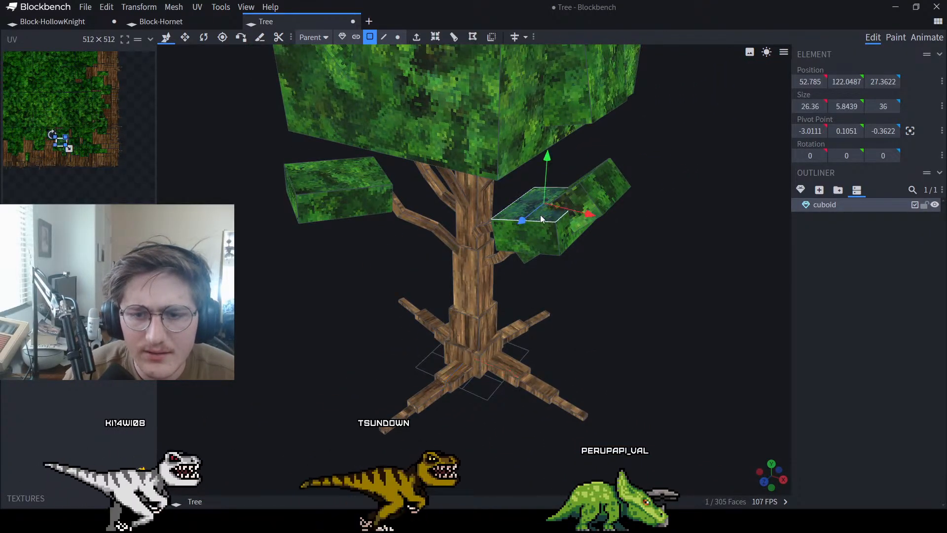
{"action": "left_click_drag", "start_coordinate": [540, 214], "coordinate": [680, 323]}
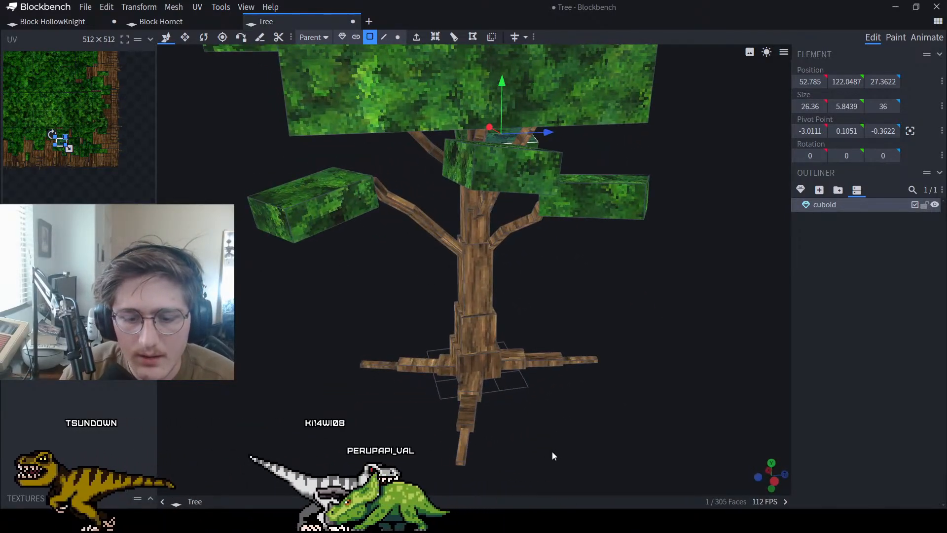
{"action": "left_click", "coordinate": [467, 418]}
{"action": "left_click_drag", "start_coordinate": [561, 449], "coordinate": [543, 303]}
{"action": "scroll", "coordinate": [511, 382], "scroll_direction": "up", "scroll_amount": 8}
{"action": "left_click", "coordinate": [468, 280]}
{"action": "scroll", "coordinate": [470, 280], "scroll_direction": "down", "scroll_amount": 8}
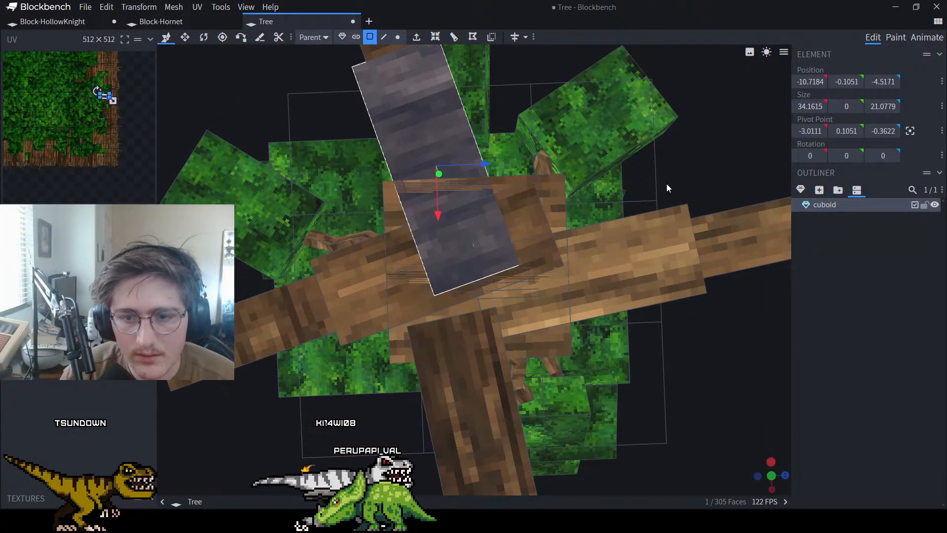
{"action": "scroll", "coordinate": [592, 217], "scroll_direction": "up", "scroll_amount": 8}
{"action": "left_click", "coordinate": [596, 257]}
{"action": "scroll", "coordinate": [586, 256], "scroll_direction": "down", "scroll_amount": 8}
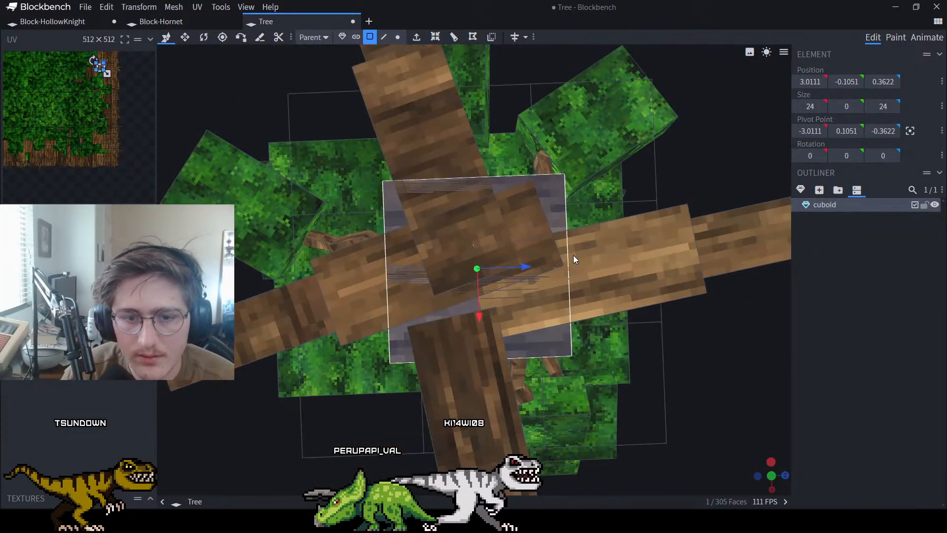
{"action": "left_click_drag", "start_coordinate": [676, 195], "coordinate": [703, 215]}
{"action": "key", "text": "Delete"}
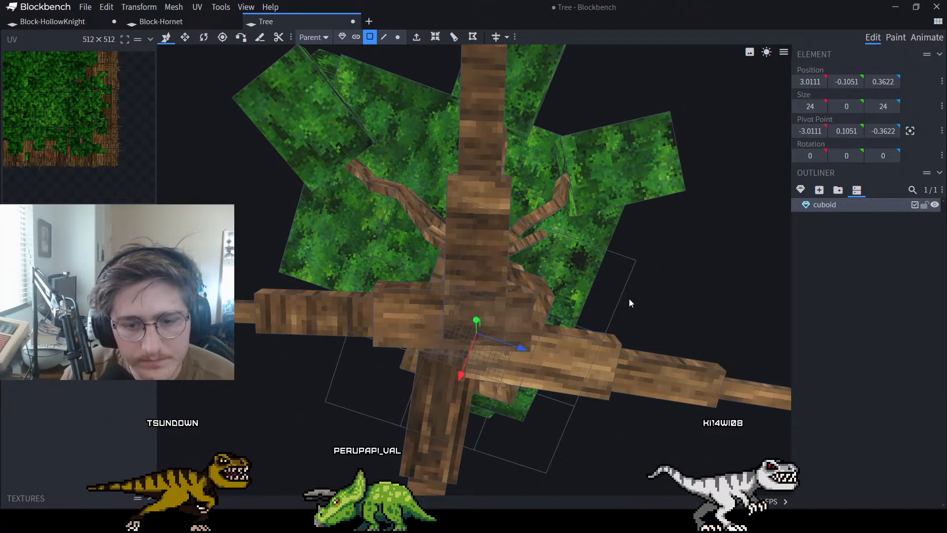
Try to delete the underside faces of one root's inner and middle segments
{"action": "left_click", "coordinate": [407, 318]}
{"action": "key", "text": "Delete"}
{"action": "left_click", "coordinate": [326, 324]}
{"action": "key", "text": "Delete"}
{"action": "right_click_drag", "start_coordinate": [315, 348], "coordinate": [466, 366]}
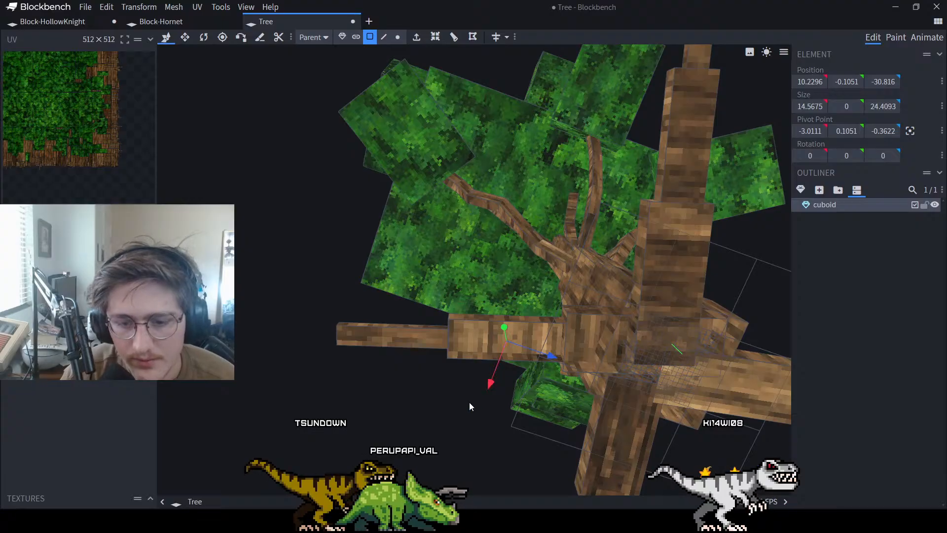
{"action": "left_click_drag", "start_coordinate": [469, 401], "coordinate": [566, 322]}
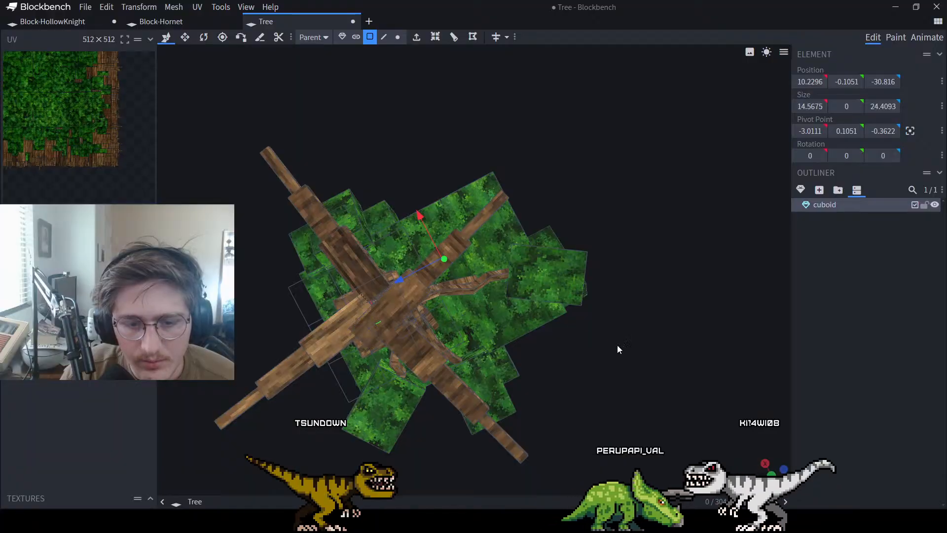
Select the two outer segments of one root and rotate them so they slope down away from the trunk
{"action": "left_click", "coordinate": [358, 411]}
{"action": "left_click_drag", "start_coordinate": [444, 405], "coordinate": [534, 383]}
{"action": "left_click_drag", "start_coordinate": [468, 383], "coordinate": [437, 356]}
{"action": "right_click_drag", "start_coordinate": [438, 356], "coordinate": [511, 366]}
{"action": "left_click_drag", "start_coordinate": [627, 366], "coordinate": [422, 265], "text": "ctrl"}
{"action": "right_click_drag", "start_coordinate": [476, 269], "coordinate": [392, 269]}
{"action": "left_click_drag", "start_coordinate": [343, 320], "coordinate": [351, 321]}
{"action": "left_click_drag", "start_coordinate": [542, 391], "coordinate": [396, 280], "text": "ctrl"}
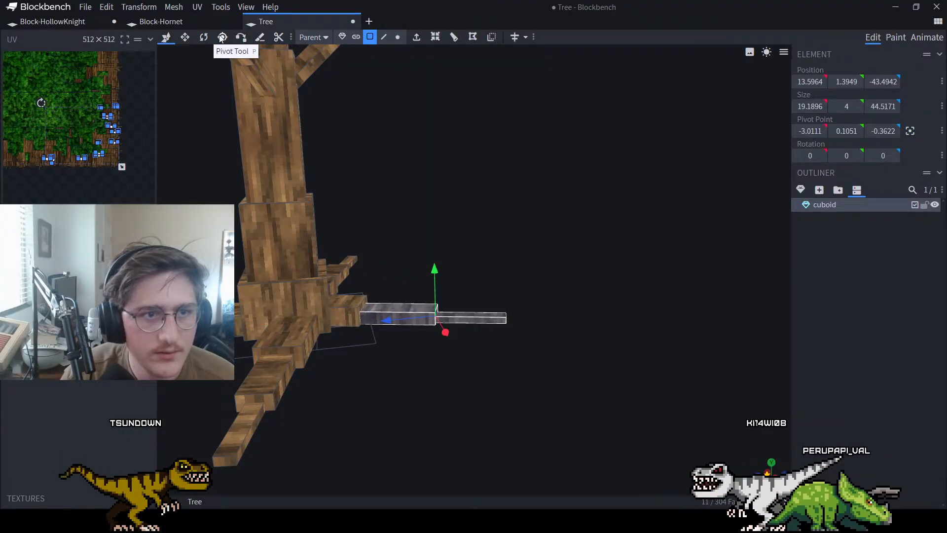
{"action": "left_click", "coordinate": [204, 37]}
{"action": "left_click_drag", "start_coordinate": [430, 295], "coordinate": [436, 290]}
Lower the two tilted root segments by 3 units and shift them horizontally to meet the root's inner segment
{"action": "left_click", "coordinate": [185, 38]}
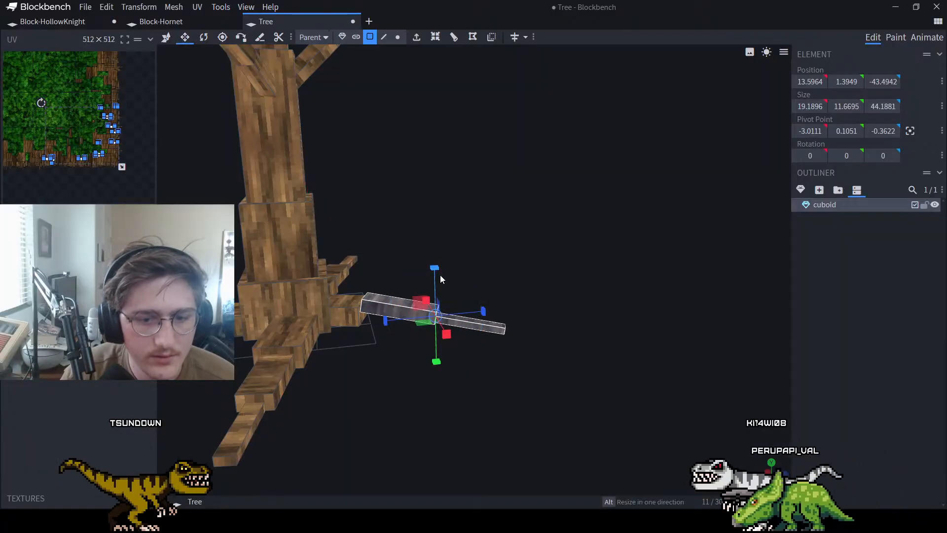
{"action": "left_click", "coordinate": [166, 38]}
{"action": "left_click_drag", "start_coordinate": [437, 279], "coordinate": [444, 298]}
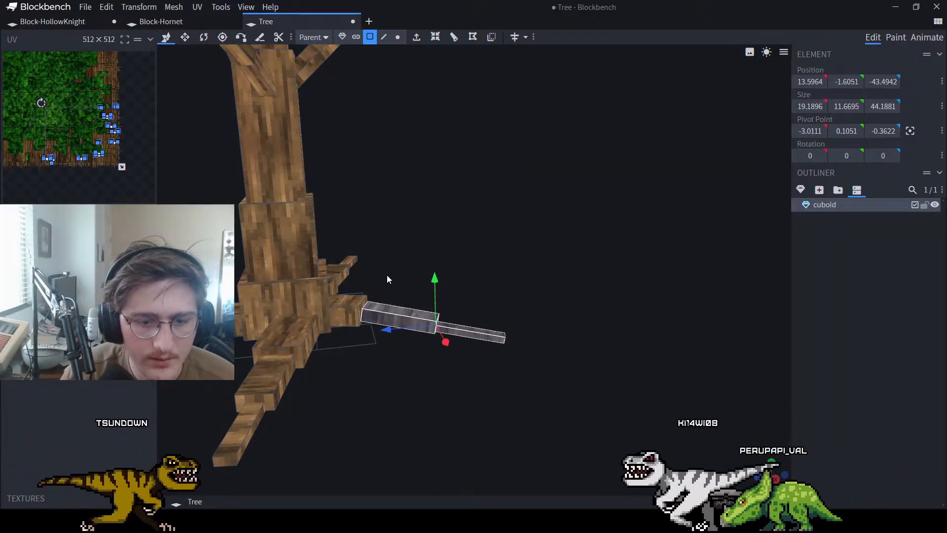
{"action": "left_click_drag", "start_coordinate": [397, 334], "coordinate": [393, 337]}
Rotate only this root's tip segment more steeply downward and reposition it against the middle segment
{"action": "left_click_drag", "start_coordinate": [534, 387], "coordinate": [464, 311]}
{"action": "left_click", "coordinate": [205, 38]}
{"action": "key", "text": "v"}
{"action": "left_click_drag", "start_coordinate": [432, 346], "coordinate": [425, 348]}
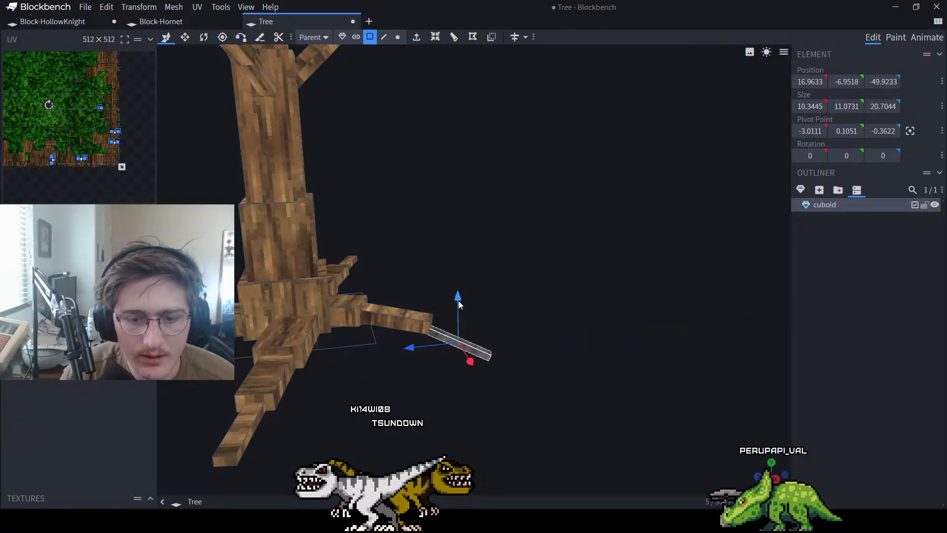
{"action": "left_click_drag", "start_coordinate": [459, 300], "coordinate": [460, 290]}
Tilt a second root's two outer segments downward, then lower them 2 units and slide them toward the trunk
{"action": "mouse_move", "coordinate": [557, 319]}
{"action": "left_mouse_down"}
{"action": "mouse_move", "coordinate": [406, 291]}
{"action": "mouse_move", "coordinate": [351, 291]}
{"action": "mouse_move", "coordinate": [288, 332]}
{"action": "mouse_move", "coordinate": [241, 242]}
{"action": "mouse_move", "coordinate": [323, 298]}
{"action": "mouse_move", "coordinate": [264, 319]}
{"action": "mouse_move", "coordinate": [270, 348]}
{"action": "mouse_move", "coordinate": [338, 363]}
{"action": "mouse_move", "coordinate": [339, 281]}
{"action": "mouse_move", "coordinate": [401, 264]}
{"action": "mouse_move", "coordinate": [490, 304]}
{"action": "mouse_move", "coordinate": [538, 264]}
{"action": "mouse_move", "coordinate": [610, 268]}
{"action": "mouse_move", "coordinate": [436, 260]}
{"action": "mouse_move", "coordinate": [431, 341]}
{"action": "left_mouse_up"}
{"action": "left_click_drag", "start_coordinate": [436, 375], "coordinate": [321, 294], "text": "ctrl"}
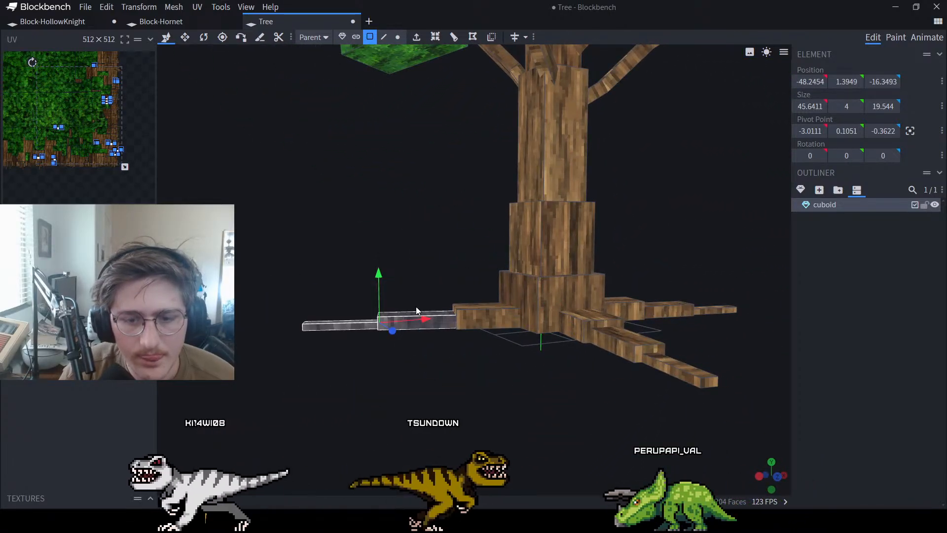
{"action": "left_click", "coordinate": [203, 37]}
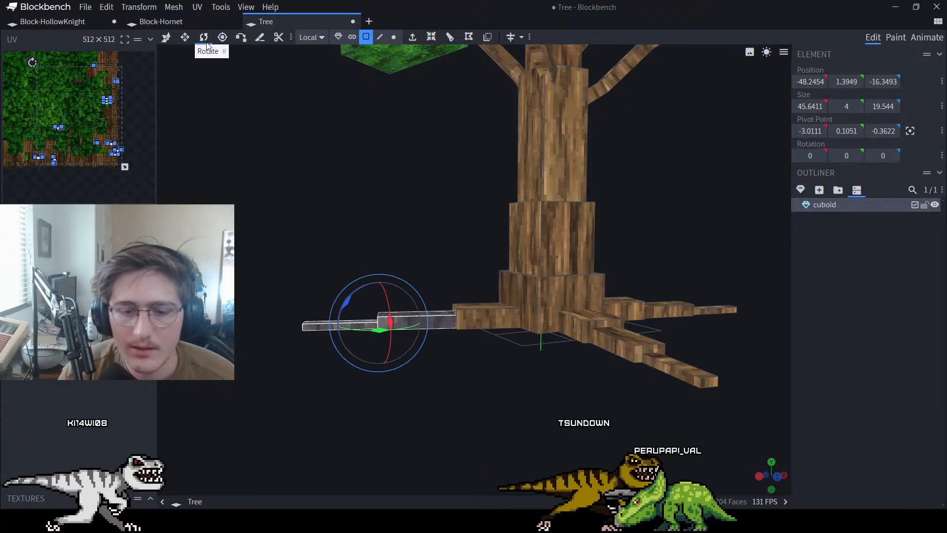
{"action": "left_click_drag", "start_coordinate": [342, 295], "coordinate": [345, 312]}
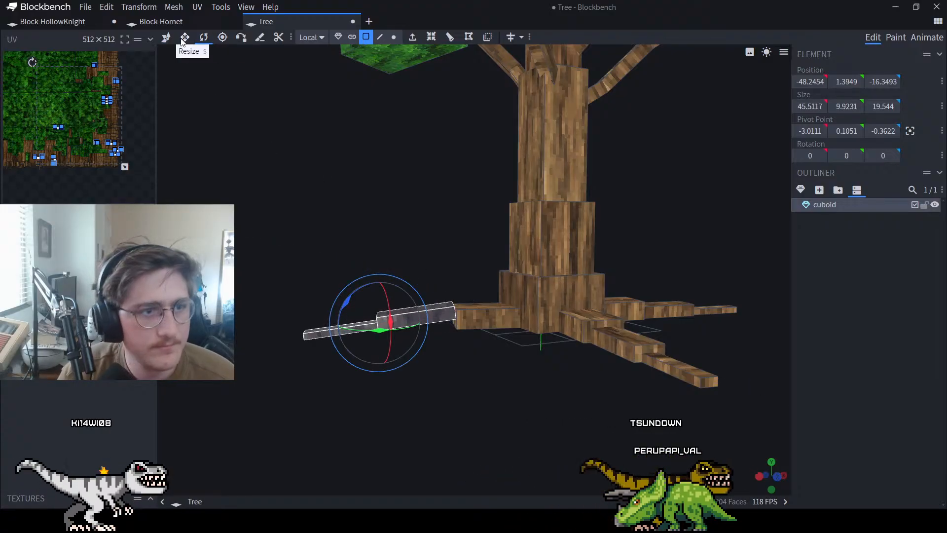
{"action": "left_click", "coordinate": [166, 37]}
{"action": "left_click_drag", "start_coordinate": [380, 281], "coordinate": [388, 296]}
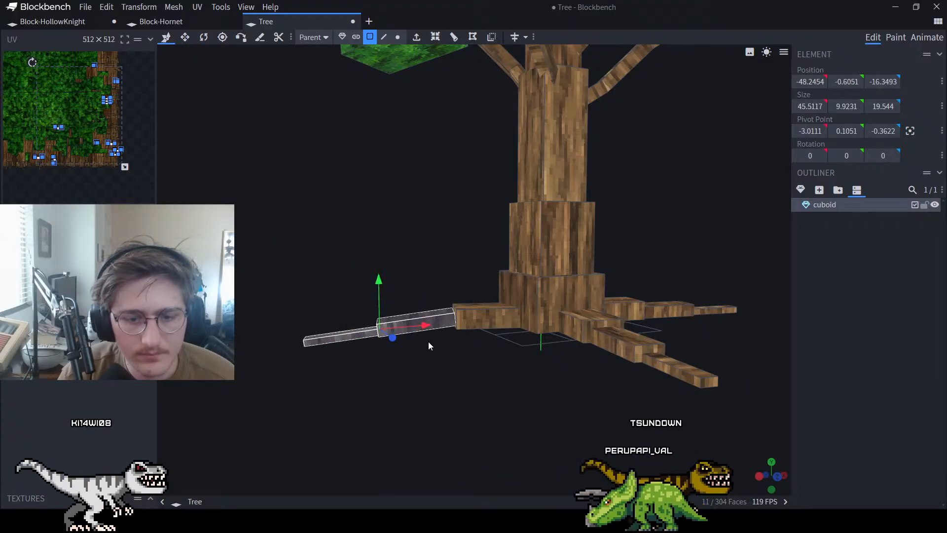
{"action": "mouse_move", "coordinate": [427, 326]}
{"action": "left_mouse_down"}
{"action": "mouse_move", "coordinate": [435, 332]}
{"action": "mouse_move", "coordinate": [419, 324]}
{"action": "left_mouse_up"}
Bend the second root's tip segment further downward and move it to join the middle segment
{"action": "left_click_drag", "start_coordinate": [383, 368], "coordinate": [288, 280]}
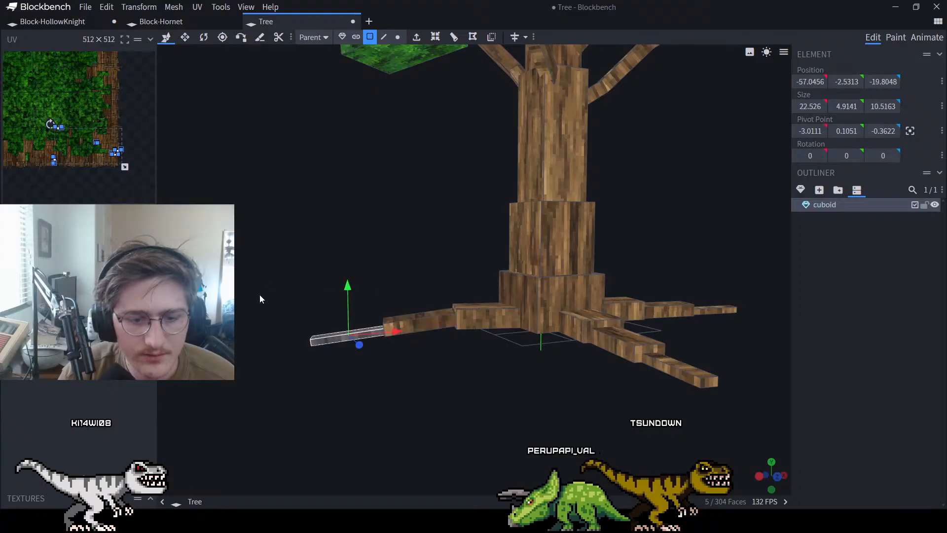
{"action": "left_click", "coordinate": [203, 38]}
{"action": "left_click_drag", "start_coordinate": [318, 311], "coordinate": [316, 320]}
{"action": "left_click", "coordinate": [166, 38]}
{"action": "left_click_drag", "start_coordinate": [349, 288], "coordinate": [347, 290]}
{"action": "left_click_drag", "start_coordinate": [398, 335], "coordinate": [406, 338]}
Tilt a third root's two outer segments downward, then move them 3 units down and 2 units toward the trunk
{"action": "left_click_drag", "start_coordinate": [307, 316], "coordinate": [411, 301]}
{"action": "left_click_drag", "start_coordinate": [659, 339], "coordinate": [661, 363]}
{"action": "left_click_drag", "start_coordinate": [651, 318], "coordinate": [512, 322]}
{"action": "left_click_drag", "start_coordinate": [559, 252], "coordinate": [632, 311]}
{"action": "left_click", "coordinate": [395, 321]}
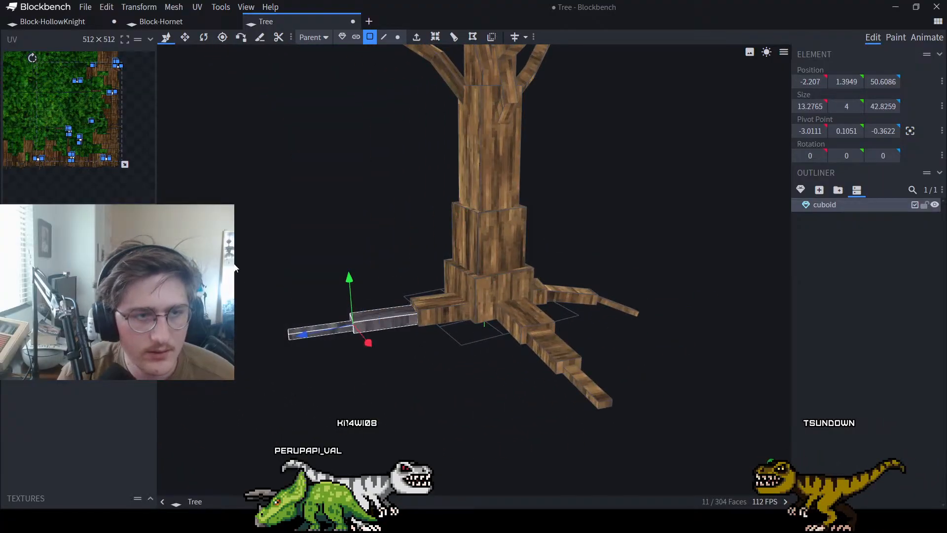
{"action": "left_click", "coordinate": [203, 37]}
{"action": "left_click_drag", "start_coordinate": [328, 297], "coordinate": [372, 254]}
{"action": "left_click", "coordinate": [168, 38]}
{"action": "scroll", "coordinate": [378, 295], "scroll_direction": "up", "scroll_amount": 3}
{"action": "left_click_drag", "start_coordinate": [241, 311], "coordinate": [241, 312]}
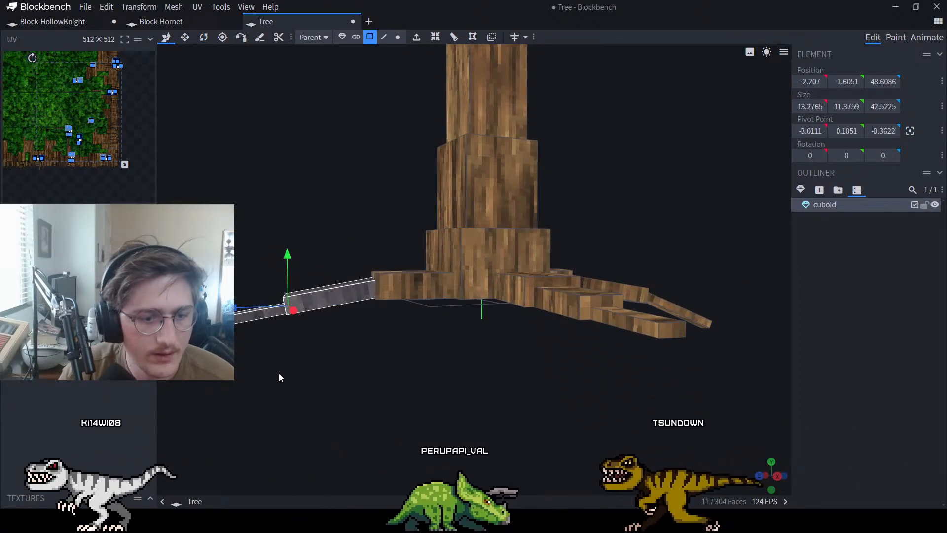
Rotate the third root's tip segment more steeply downward and move it 2 units down and 2 units inward
{"action": "right_click_drag", "start_coordinate": [280, 373], "coordinate": [348, 369]}
{"action": "left_click_drag", "start_coordinate": [353, 364], "coordinate": [235, 282]}
{"action": "key", "text": "r"}
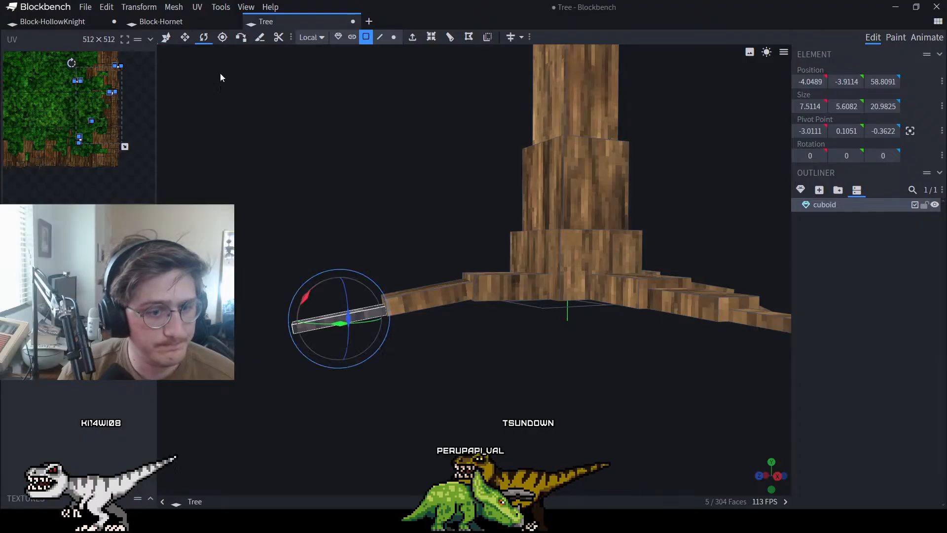
{"action": "left_click_drag", "start_coordinate": [306, 298], "coordinate": [301, 315]}
{"action": "key", "text": "v"}
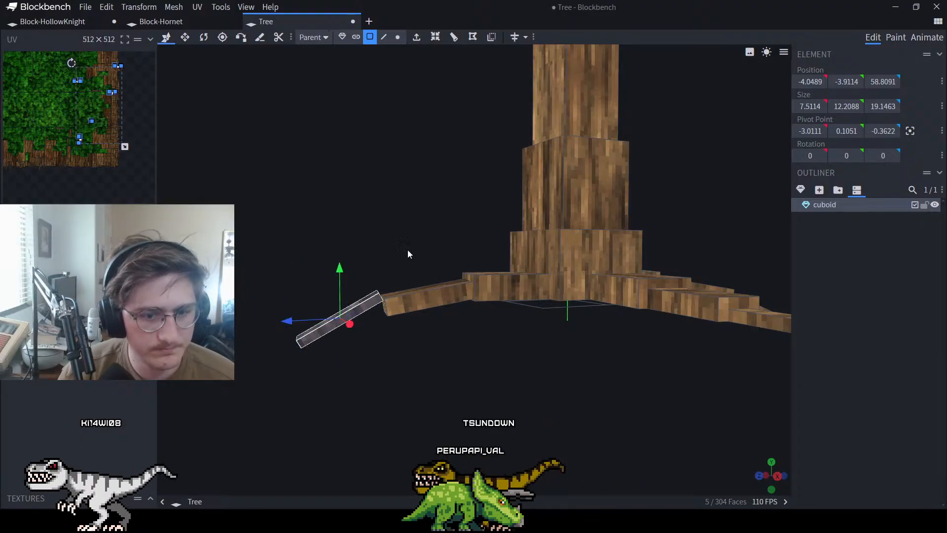
{"action": "left_click_drag", "start_coordinate": [342, 274], "coordinate": [341, 287]}
{"action": "left_click_drag", "start_coordinate": [301, 330], "coordinate": [312, 335]}
Select the two outer segments of the remaining straight root for rotation
{"action": "left_click_drag", "start_coordinate": [297, 308], "coordinate": [346, 406]}
{"action": "right_click_drag", "start_coordinate": [346, 406], "coordinate": [538, 382]}
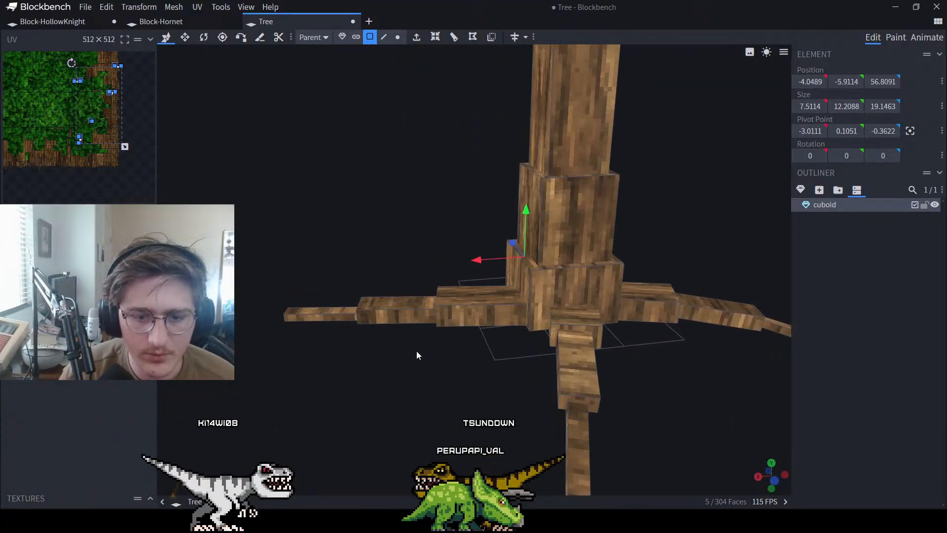
{"action": "left_click_drag", "start_coordinate": [417, 351], "coordinate": [255, 250], "text": "ctrl"}
{"action": "left_click", "coordinate": [204, 37]}
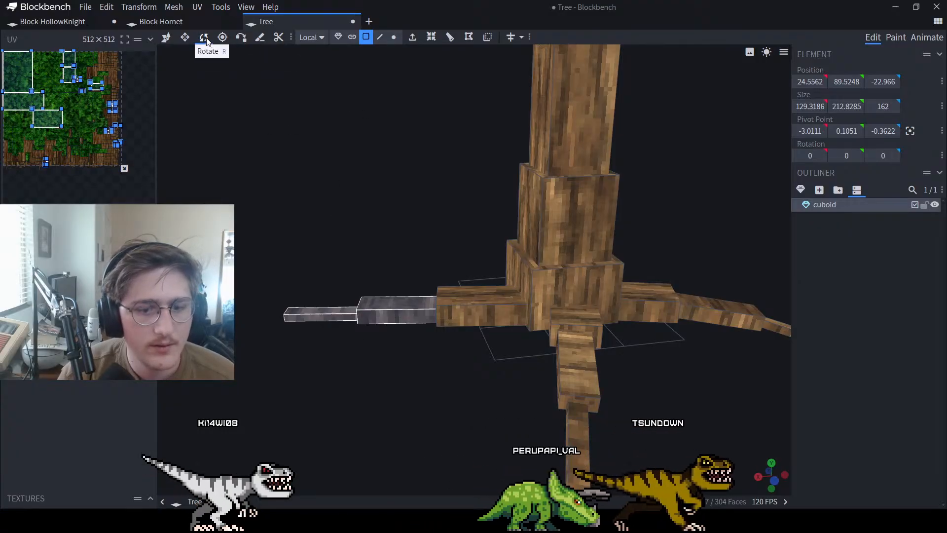
{"action": "scroll", "coordinate": [389, 331], "scroll_direction": "down", "scroll_amount": 5}
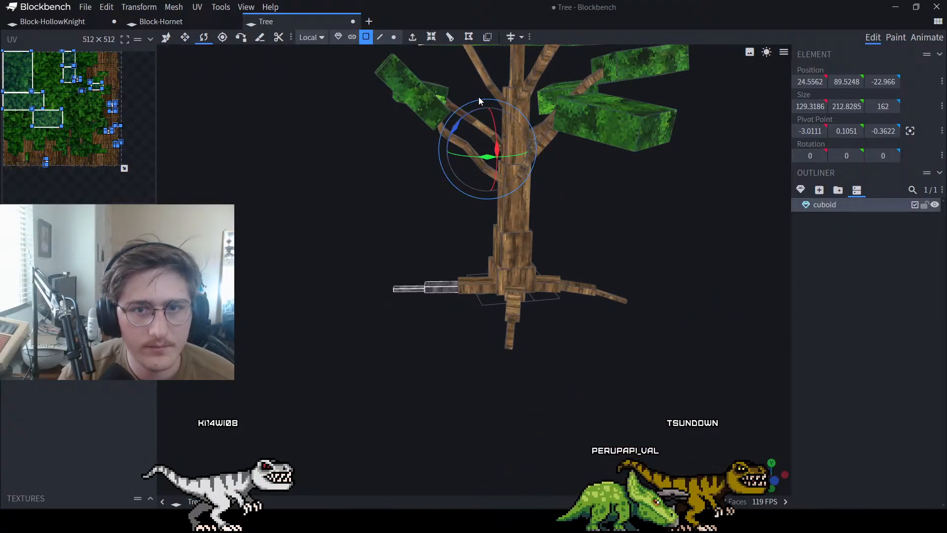
Rotate the outer two segments of the +X root downward, then move them 5 units inward on X and 4 units down to rejoin it
{"action": "scroll", "coordinate": [355, 90], "scroll_direction": "up", "scroll_amount": 3}
{"action": "left_click", "coordinate": [387, 297]}
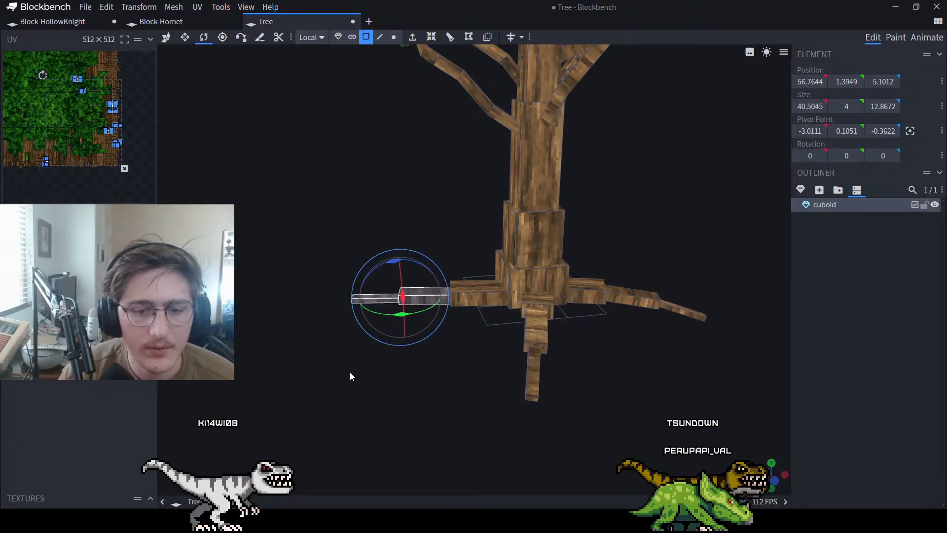
{"action": "left_click_drag", "start_coordinate": [430, 237], "coordinate": [309, 367]}
{"action": "left_click_drag", "start_coordinate": [395, 262], "coordinate": [332, 312]}
{"action": "left_click", "coordinate": [166, 37]}
{"action": "scroll", "coordinate": [361, 230], "scroll_direction": "up", "scroll_amount": 4}
{"action": "left_click_drag", "start_coordinate": [291, 339], "coordinate": [323, 345]}
Rotate only the tip segment of the +X root further downward and shift it 3 units inward on X to meet the middle segment
{"action": "right_click_drag", "start_coordinate": [287, 279], "coordinate": [390, 172]}
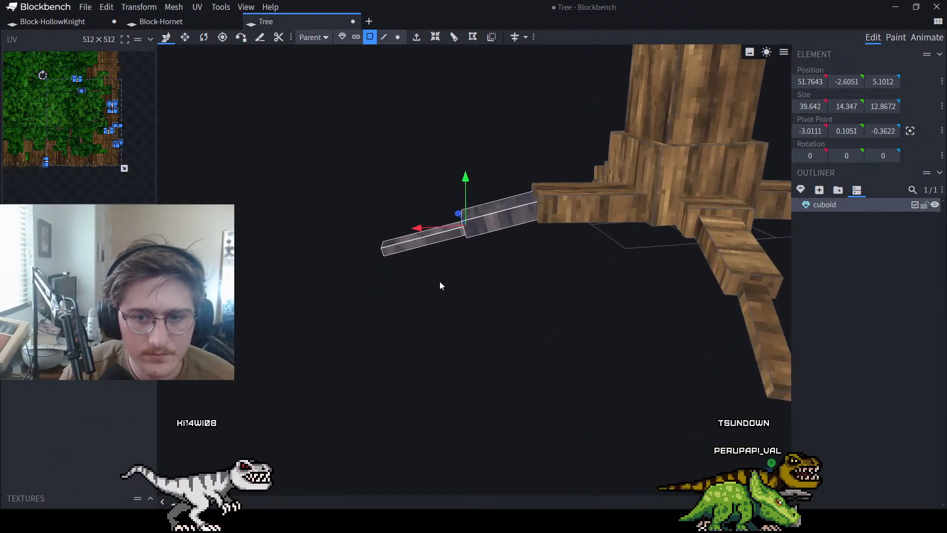
{"action": "left_click_drag", "start_coordinate": [440, 297], "coordinate": [317, 190]}
{"action": "left_click", "coordinate": [203, 37]}
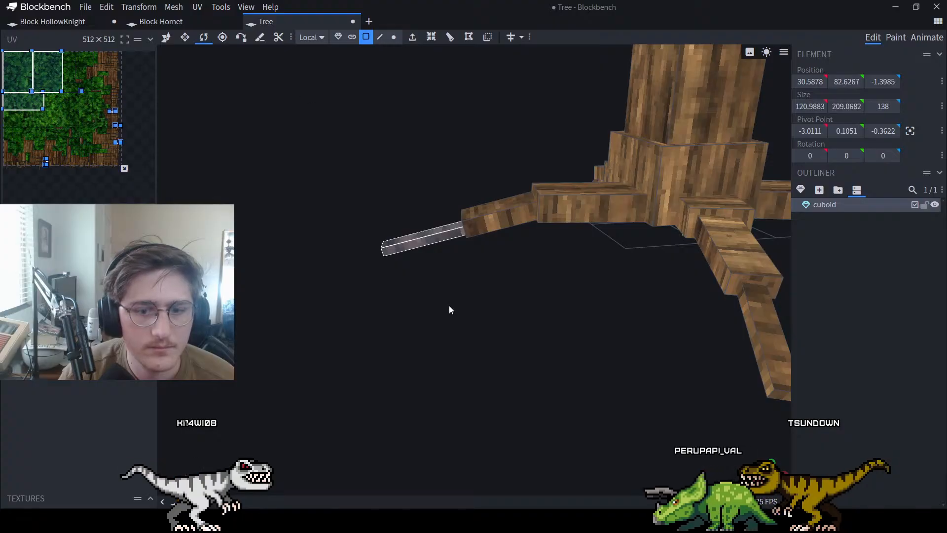
{"action": "left_click_drag", "start_coordinate": [446, 309], "coordinate": [343, 195]}
{"action": "scroll", "coordinate": [429, 195], "scroll_direction": "down", "scroll_amount": 10}
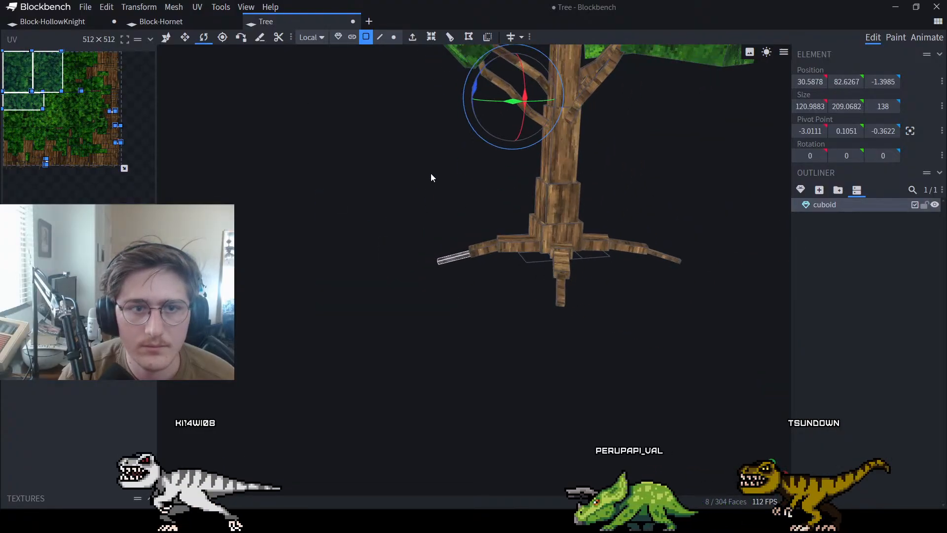
{"action": "scroll", "coordinate": [432, 182], "scroll_direction": "up", "scroll_amount": 2}
{"action": "scroll", "coordinate": [454, 268], "scroll_direction": "up", "scroll_amount": 6}
{"action": "scroll", "coordinate": [456, 271], "scroll_direction": "up", "scroll_amount": 2}
{"action": "left_click", "coordinate": [436, 246]}
{"action": "left_click_drag", "start_coordinate": [427, 315], "coordinate": [424, 198], "text": "ctrl"}
{"action": "left_click", "coordinate": [167, 40]}
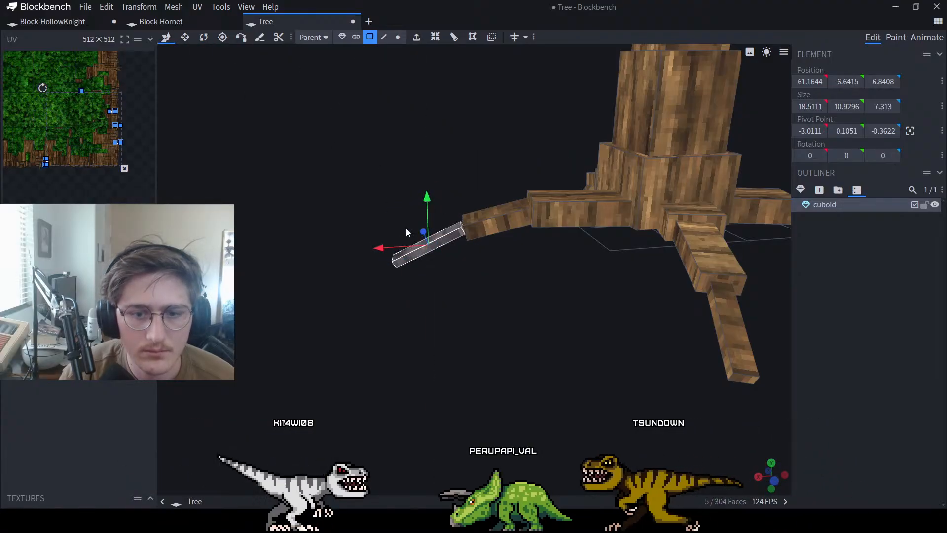
{"action": "left_click_drag", "start_coordinate": [381, 247], "coordinate": [392, 248]}
Move the tip segment of the opposite, -X root outward along X and delete the hidden end face at its joint
{"action": "left_click_drag", "start_coordinate": [403, 306], "coordinate": [419, 311]}
{"action": "left_click_drag", "start_coordinate": [546, 294], "coordinate": [573, 283]}
{"action": "right_click_drag", "start_coordinate": [572, 283], "coordinate": [594, 247]}
{"action": "scroll", "coordinate": [596, 247], "scroll_direction": "down", "scroll_amount": 8}
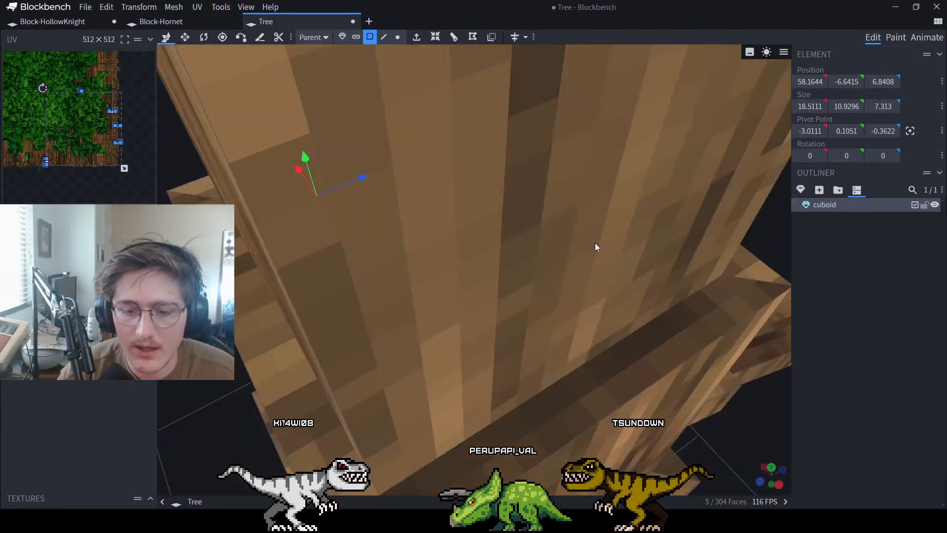
{"action": "scroll", "coordinate": [598, 258], "scroll_direction": "up", "scroll_amount": 8}
{"action": "right_click_drag", "start_coordinate": [566, 274], "coordinate": [566, 351]}
{"action": "scroll", "coordinate": [564, 351], "scroll_direction": "down", "scroll_amount": 8}
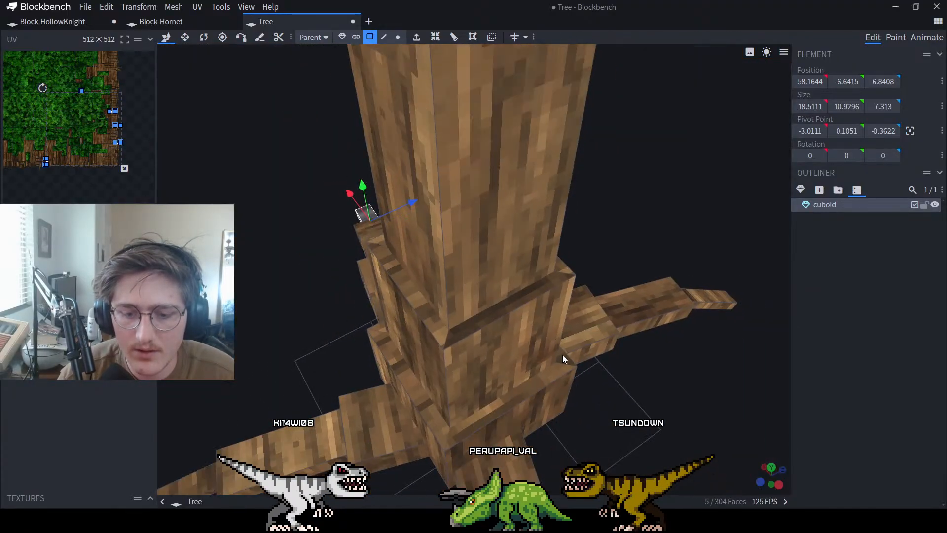
{"action": "left_click_drag", "start_coordinate": [563, 355], "coordinate": [541, 354]}
{"action": "scroll", "coordinate": [542, 350], "scroll_direction": "up", "scroll_amount": 4}
{"action": "right_click_drag", "start_coordinate": [622, 341], "coordinate": [547, 334]}
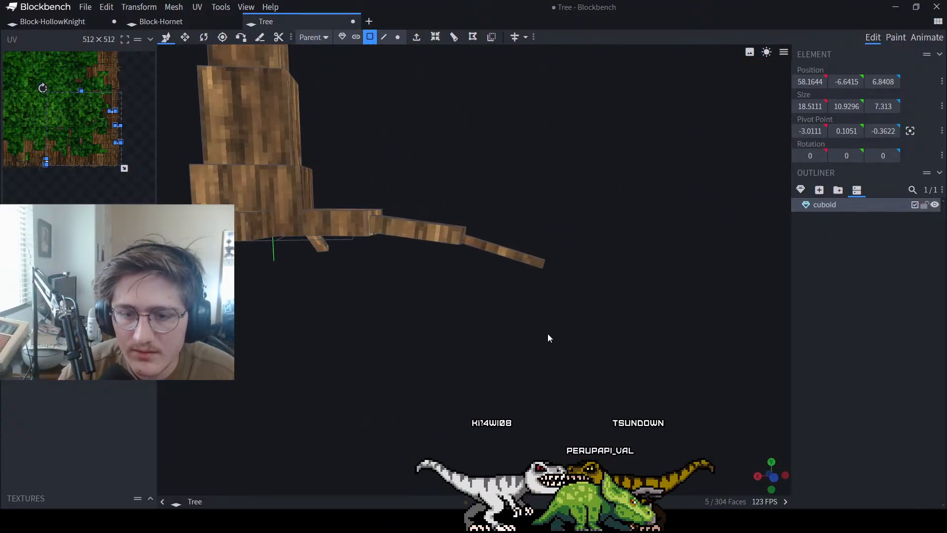
{"action": "left_click_drag", "start_coordinate": [631, 335], "coordinate": [490, 194]}
{"action": "left_click_drag", "start_coordinate": [453, 257], "coordinate": [496, 270]}
{"action": "left_click_drag", "start_coordinate": [500, 204], "coordinate": [537, 281]}
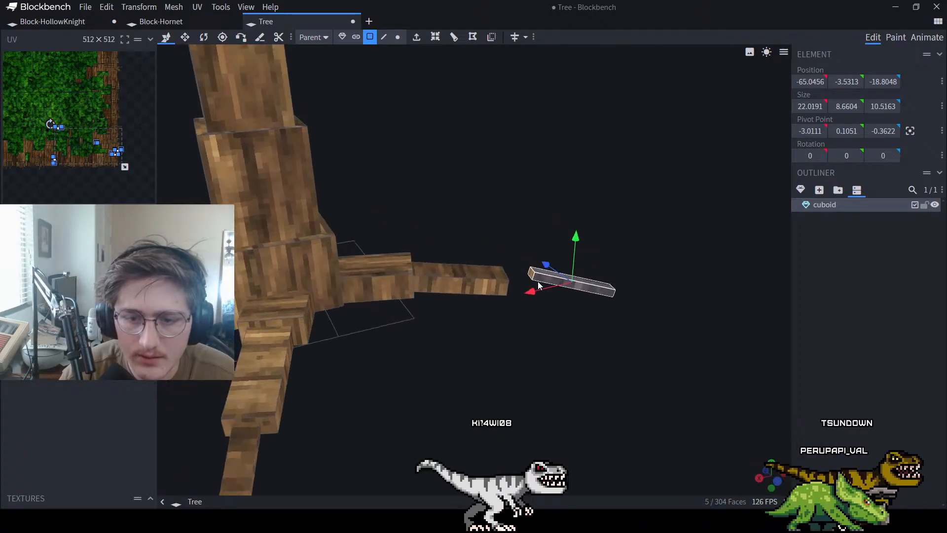
{"action": "left_click", "coordinate": [532, 273]}
Select the detached tip of the -X root and move it back along X against the middle segment
{"action": "left_click_drag", "start_coordinate": [617, 279], "coordinate": [593, 241]}
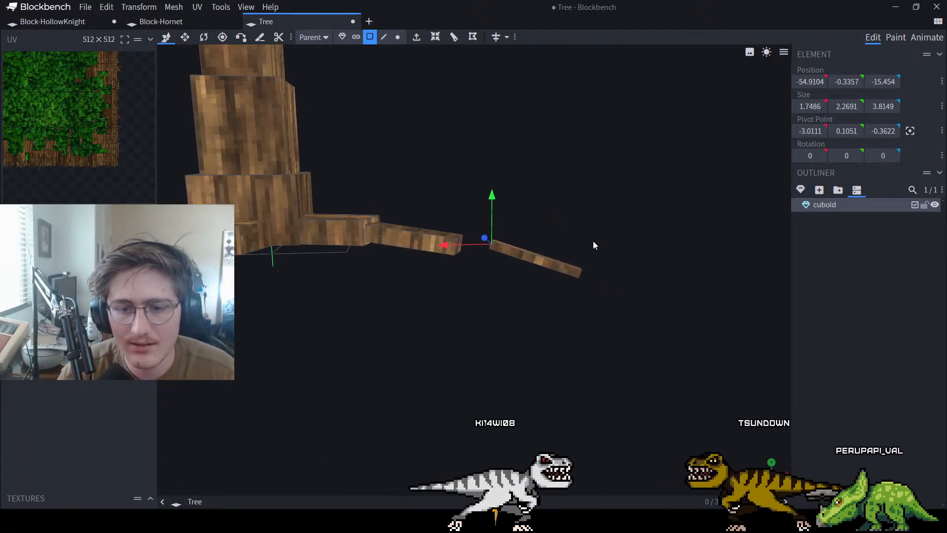
{"action": "left_click_drag", "start_coordinate": [621, 353], "coordinate": [495, 217]}
{"action": "left_click_drag", "start_coordinate": [499, 263], "coordinate": [453, 265]}
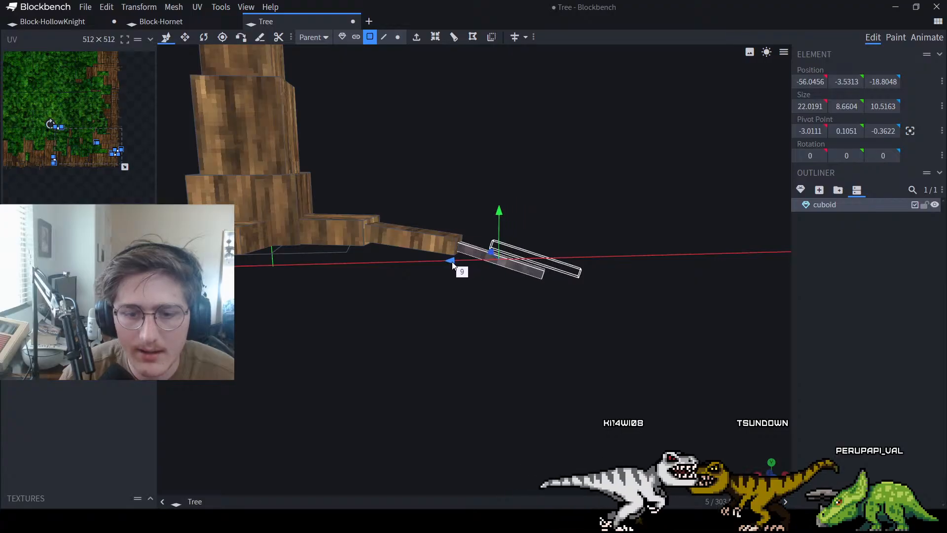
Move the outer two segments of the -X root 10 units outward, delete the middle segment's hidden inner face, and move them back
{"action": "left_click_drag", "start_coordinate": [607, 342], "coordinate": [393, 190]}
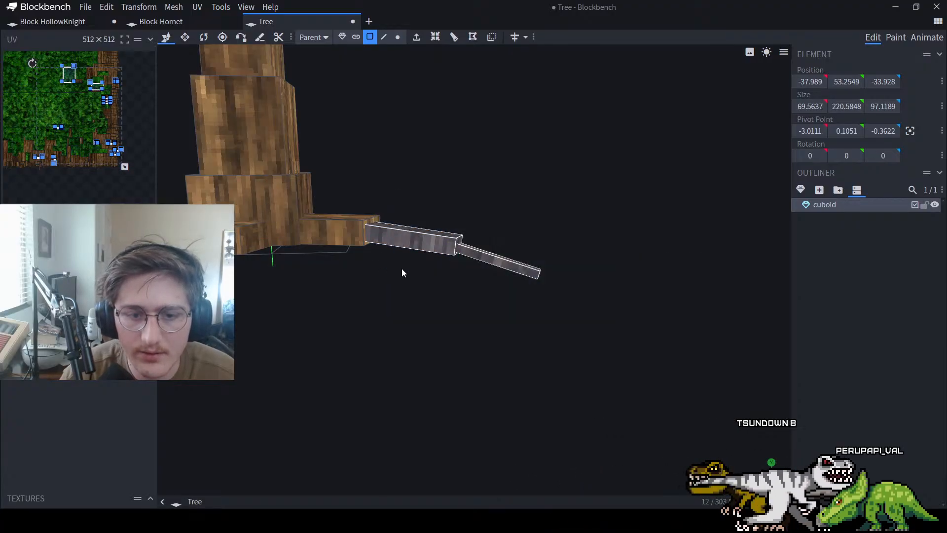
{"action": "left_click_drag", "start_coordinate": [401, 271], "coordinate": [448, 314]}
{"action": "left_click_drag", "start_coordinate": [570, 316], "coordinate": [422, 222]}
{"action": "left_click_drag", "start_coordinate": [624, 346], "coordinate": [419, 198]}
{"action": "scroll", "coordinate": [398, 135], "scroll_direction": "down", "scroll_amount": 8}
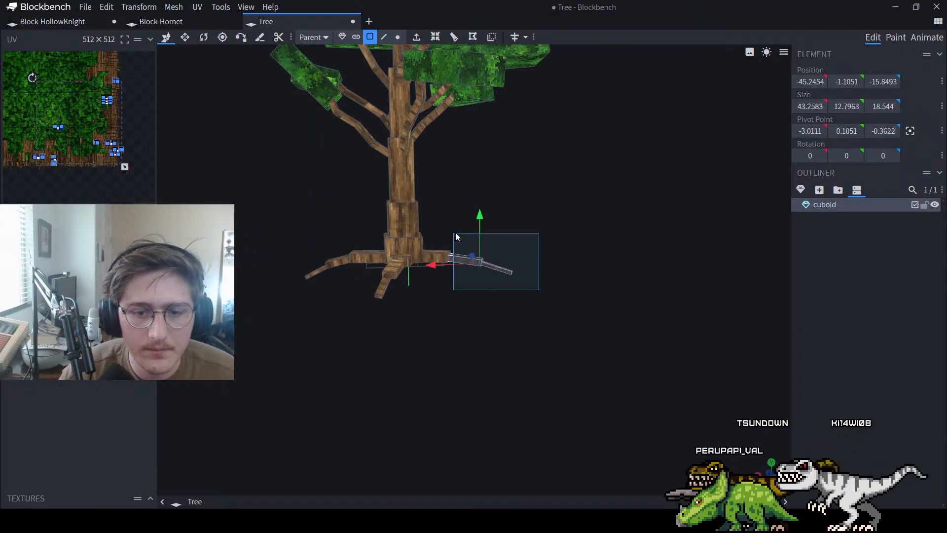
{"action": "left_click_drag", "start_coordinate": [454, 232], "coordinate": [480, 266]}
{"action": "scroll", "coordinate": [472, 247], "scroll_direction": "up", "scroll_amount": 5}
{"action": "left_click_drag", "start_coordinate": [456, 201], "coordinate": [490, 224]}
{"action": "left_click_drag", "start_coordinate": [508, 269], "coordinate": [524, 302]}
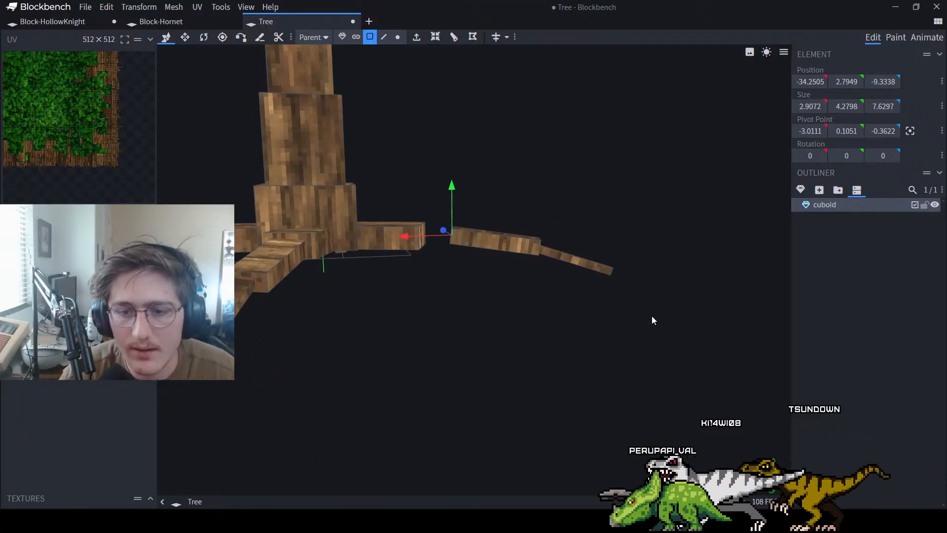
{"action": "left_click_drag", "start_coordinate": [652, 316], "coordinate": [474, 212]}
{"action": "left_click_drag", "start_coordinate": [486, 251], "coordinate": [462, 254]}
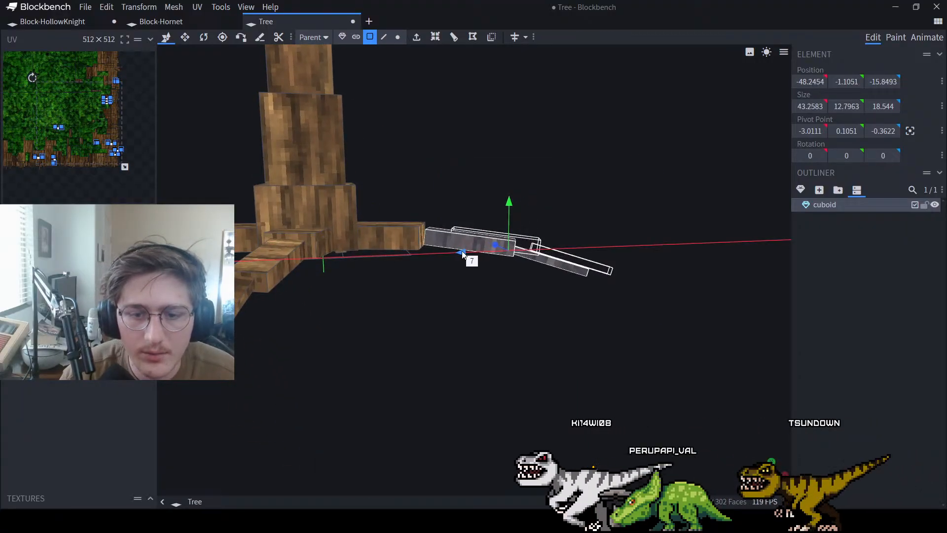
Move the whole -X root 30 units out of the trunk, delete its hidden inner end face, and move it back
{"action": "left_click_drag", "start_coordinate": [626, 333], "coordinate": [377, 147]}
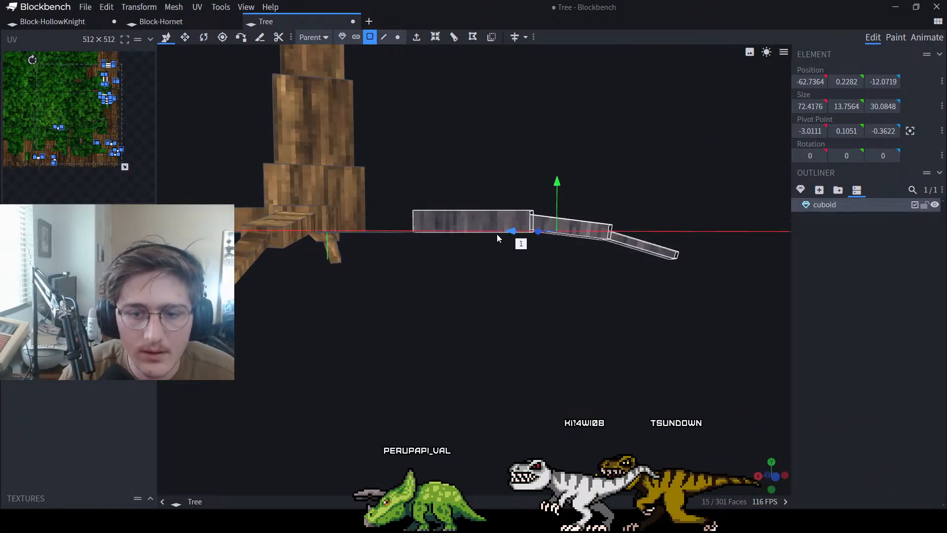
{"action": "left_click_drag", "start_coordinate": [497, 237], "coordinate": [414, 237]}
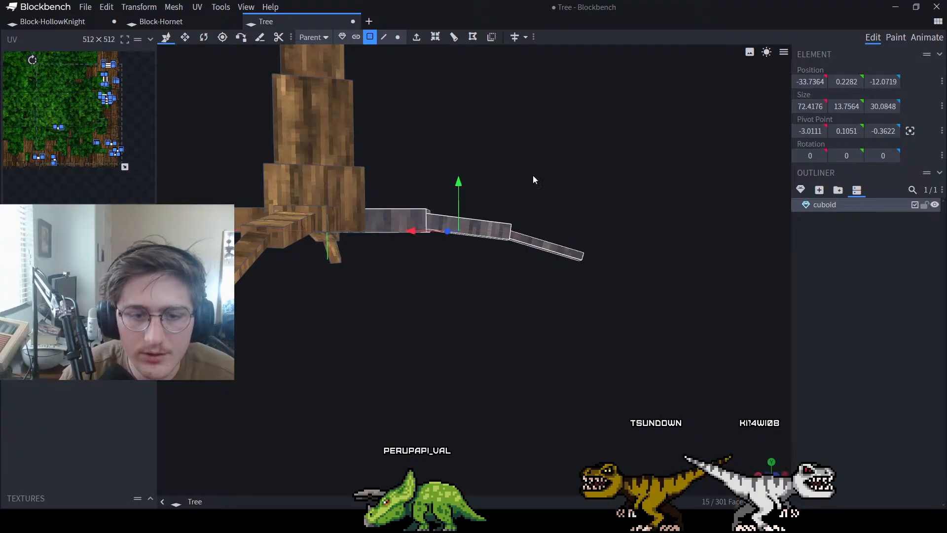
Move the tip of the +Z root 10 units outward on Z, delete its hidden end face, and move it back into place
{"action": "left_click_drag", "start_coordinate": [533, 179], "coordinate": [448, 231]}
{"action": "left_click_drag", "start_coordinate": [607, 251], "coordinate": [581, 271]}
{"action": "left_click", "coordinate": [490, 221]}
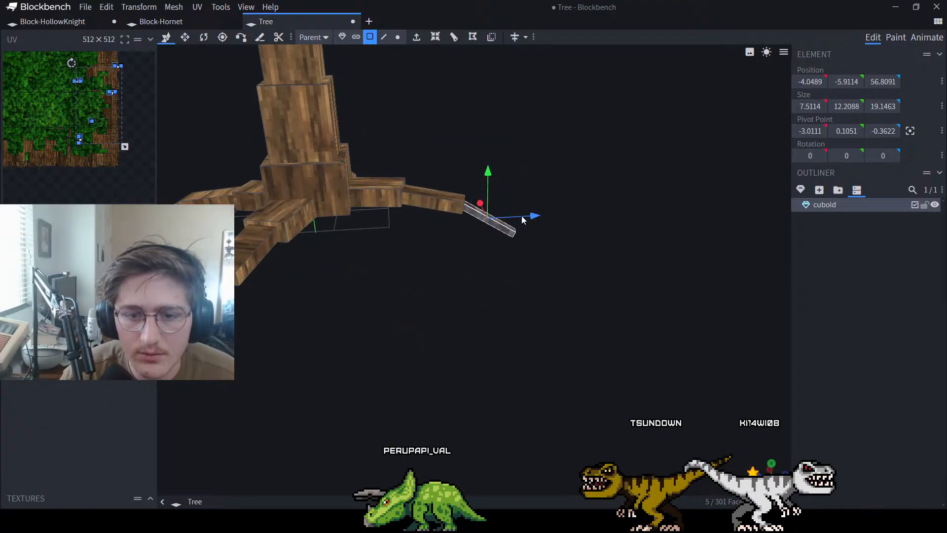
{"action": "left_click_drag", "start_coordinate": [522, 220], "coordinate": [454, 199]}
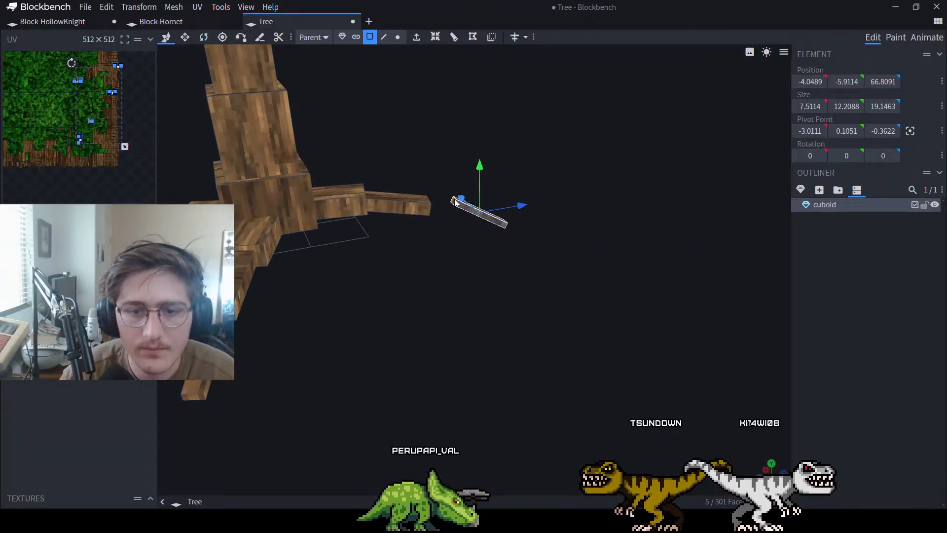
{"action": "left_click_drag", "start_coordinate": [565, 271], "coordinate": [468, 178], "text": "ctrl"}
{"action": "left_click_drag", "start_coordinate": [523, 307], "coordinate": [554, 242]}
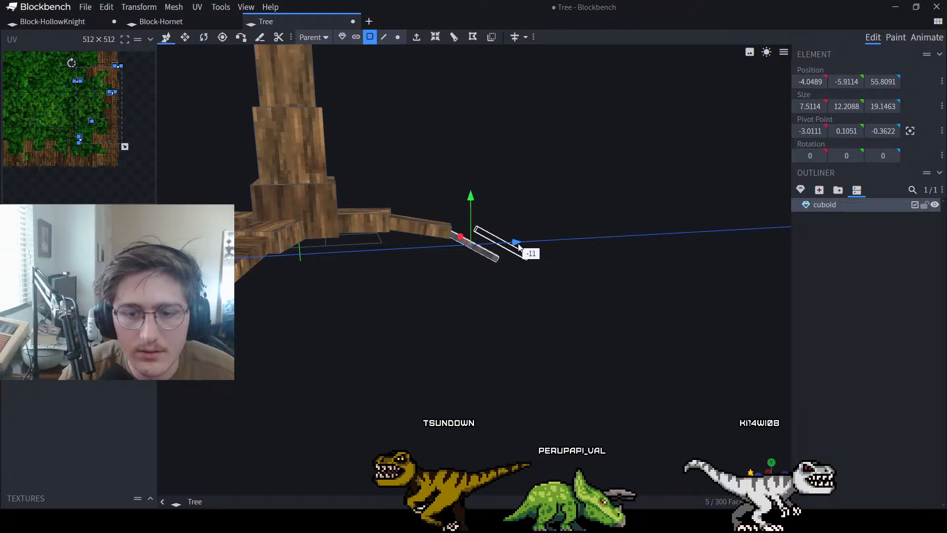
Move the outer two segments of the +Z root 20 units outward, delete the middle segment's hidden inner face, and move them back 20 units
{"action": "left_click_drag", "start_coordinate": [549, 305], "coordinate": [416, 184], "text": "ctrl"}
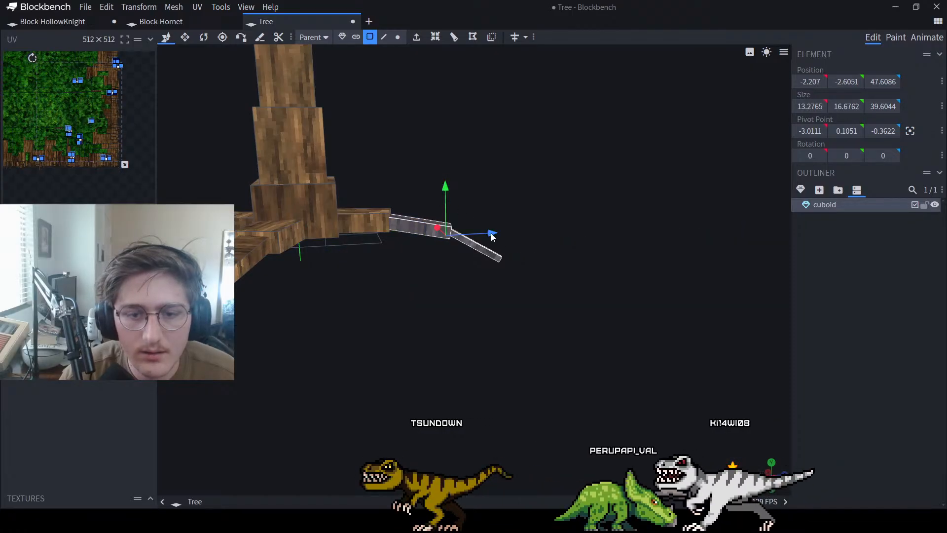
{"action": "left_click_drag", "start_coordinate": [472, 285], "coordinate": [408, 179]}
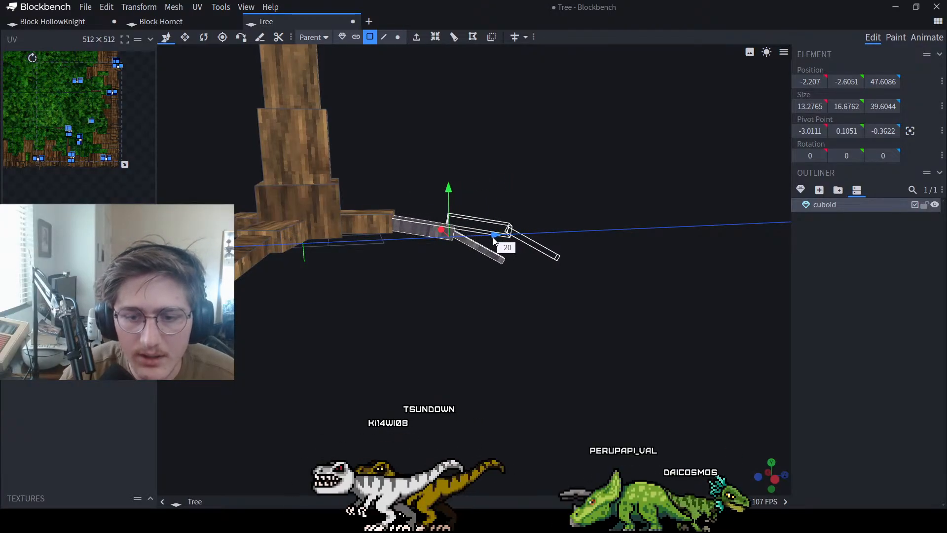
{"action": "left_click_drag", "start_coordinate": [493, 238], "coordinate": [493, 239]}
Move the whole +Z root 20 units out of the trunk, delete its hidden inner end face, and move it back 20 units
{"action": "left_click_drag", "start_coordinate": [548, 308], "coordinate": [359, 161], "text": "ctrl"}
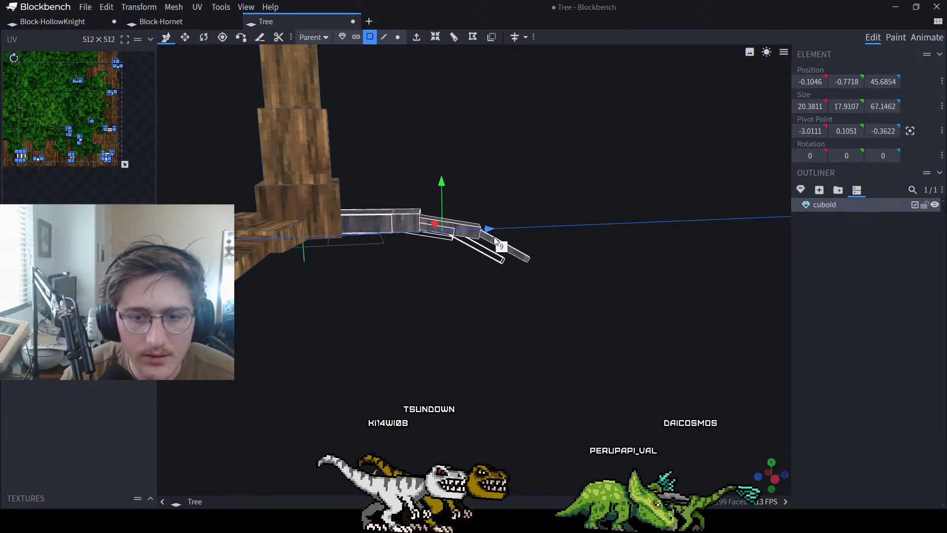
{"action": "left_click_drag", "start_coordinate": [523, 236], "coordinate": [285, 238]}
{"action": "left_click", "coordinate": [303, 232]}
{"action": "key", "text": "Delete"}
{"action": "left_click_drag", "start_coordinate": [392, 268], "coordinate": [413, 276]}
{"action": "left_click_drag", "start_coordinate": [610, 315], "coordinate": [327, 178], "text": "ctrl"}
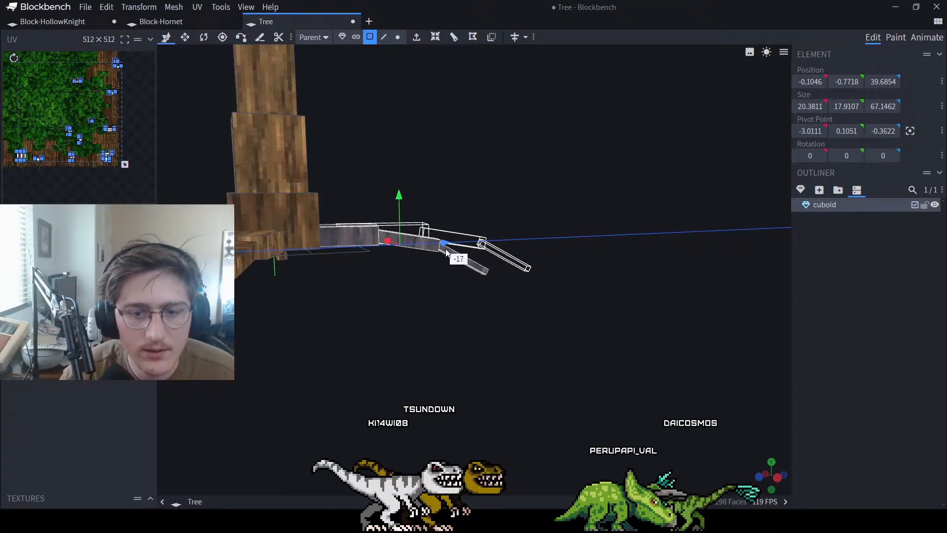
{"action": "left_click_drag", "start_coordinate": [439, 250], "coordinate": [434, 250]}
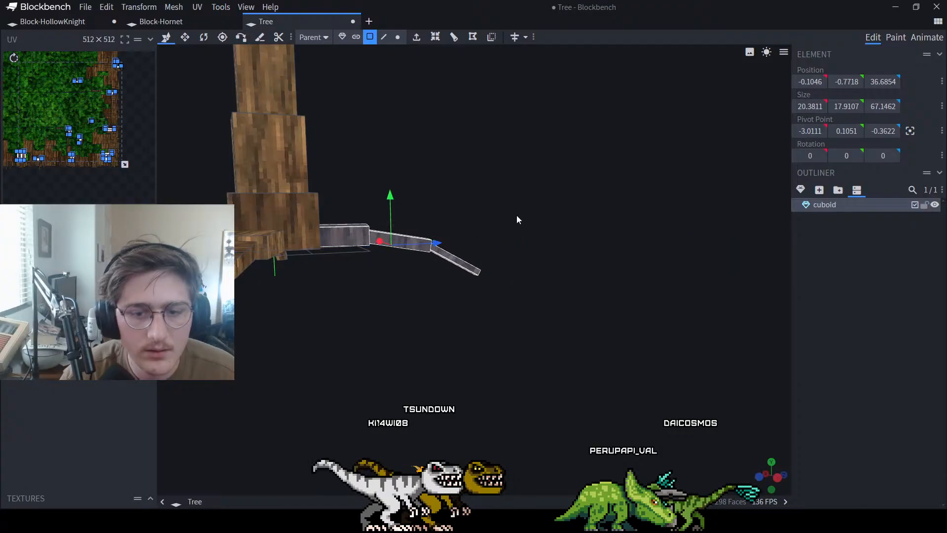
Move the tip segment of the +X root 10 units outward on X and delete its hidden end face
{"action": "left_click_drag", "start_coordinate": [515, 217], "coordinate": [601, 252]}
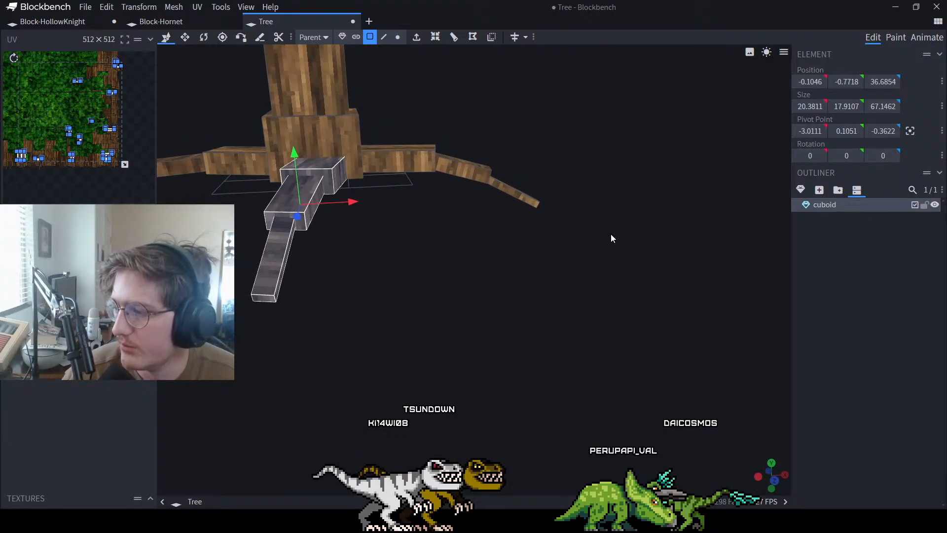
{"action": "left_click_drag", "start_coordinate": [612, 250], "coordinate": [502, 160], "text": "ctrl"}
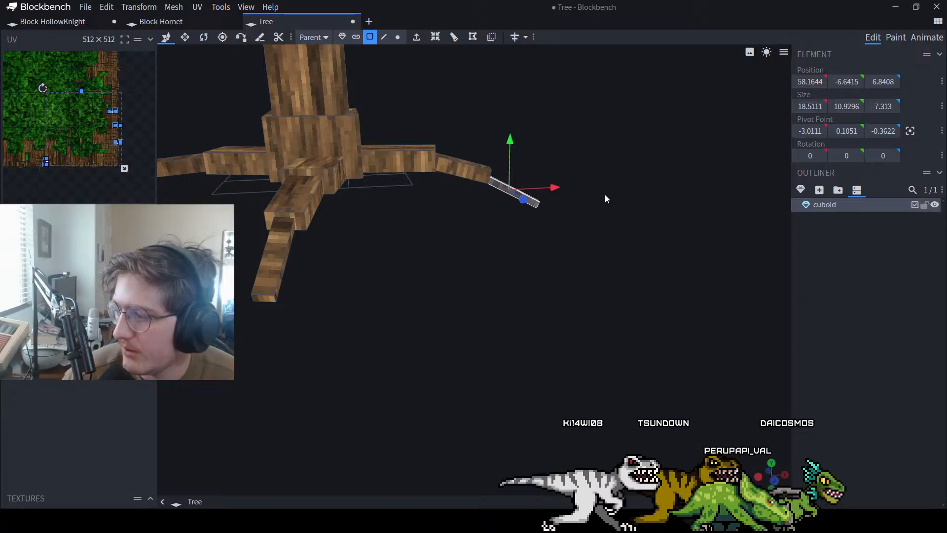
{"action": "left_click_drag", "start_coordinate": [554, 188], "coordinate": [588, 199]}
{"action": "left_click_drag", "start_coordinate": [523, 159], "coordinate": [511, 170]}
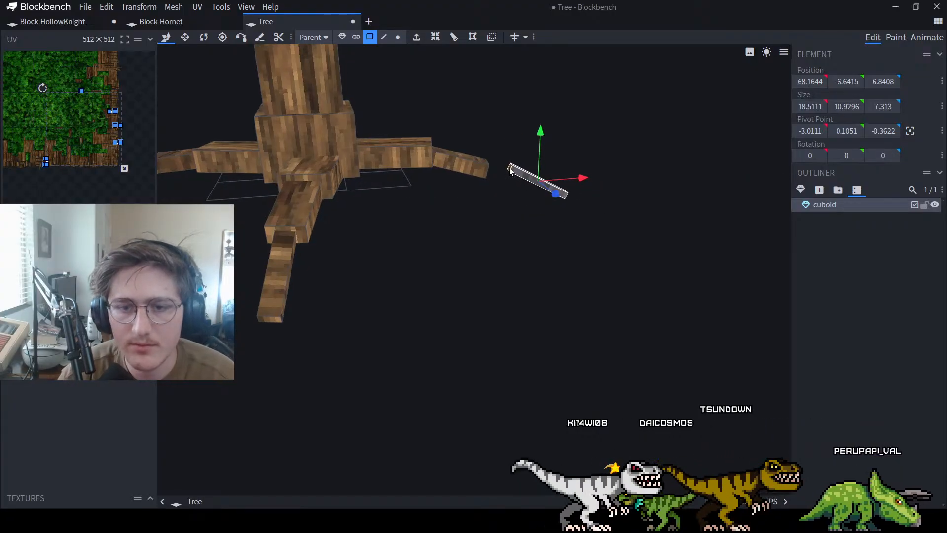
Select only the detached tip of the +X root and move it back along X against the middle segment
{"action": "left_click_drag", "start_coordinate": [625, 234], "coordinate": [506, 162]}
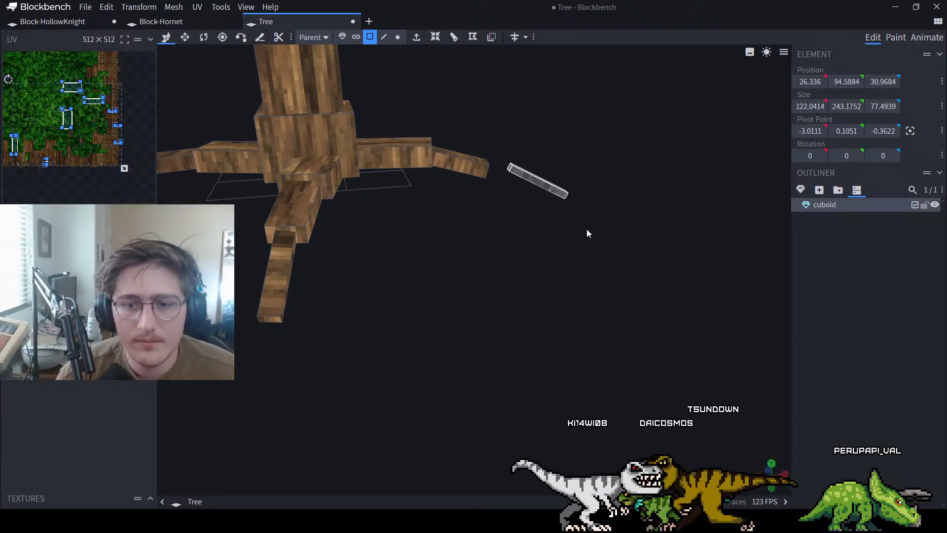
{"action": "left_click_drag", "start_coordinate": [587, 227], "coordinate": [508, 156], "text": "ctrl"}
{"action": "mouse_move", "coordinate": [603, 195]}
{"action": "left_mouse_down"}
{"action": "mouse_move", "coordinate": [575, 162]}
{"action": "mouse_move", "coordinate": [610, 169]}
{"action": "left_mouse_up"}
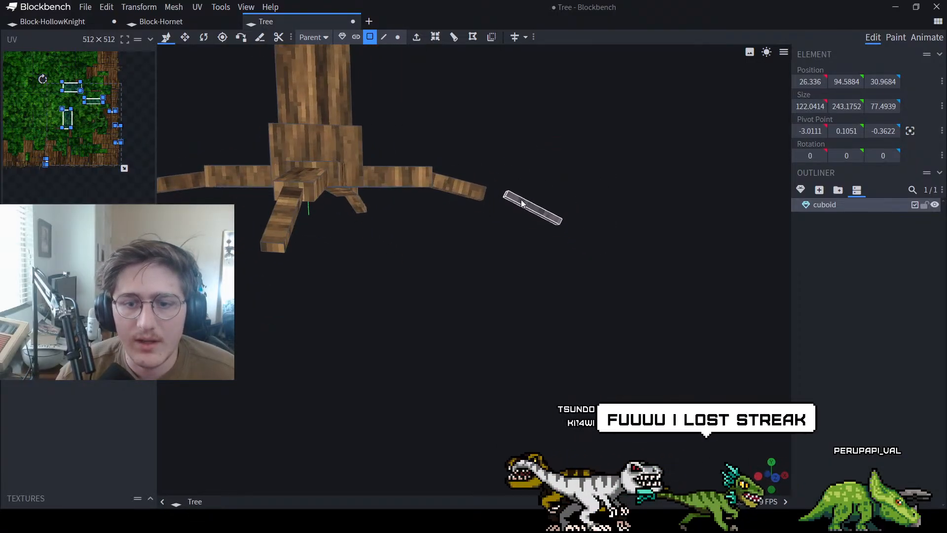
{"action": "left_click_drag", "start_coordinate": [499, 186], "coordinate": [612, 272]}
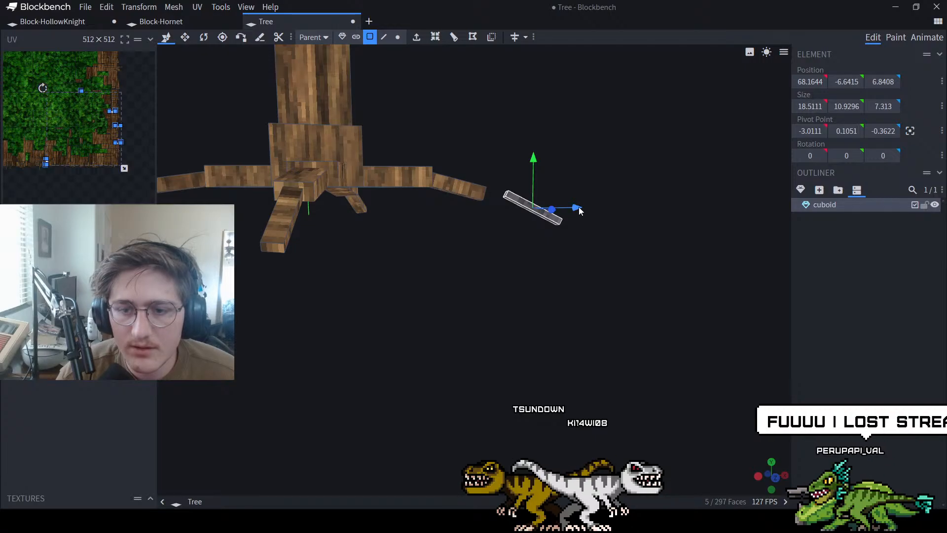
{"action": "left_click_drag", "start_coordinate": [617, 228], "coordinate": [598, 243]}
{"action": "left_click_drag", "start_coordinate": [600, 198], "coordinate": [581, 205]}
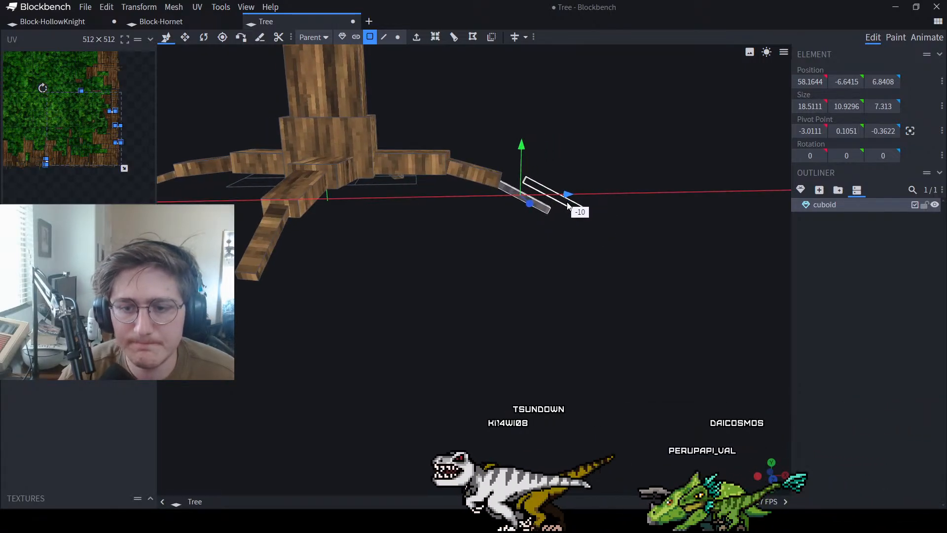
{"action": "left_click_drag", "start_coordinate": [567, 196], "coordinate": [598, 204]}
{"action": "left_click_drag", "start_coordinate": [556, 246], "coordinate": [572, 232]}
{"action": "left_click_drag", "start_coordinate": [611, 192], "coordinate": [593, 193]}
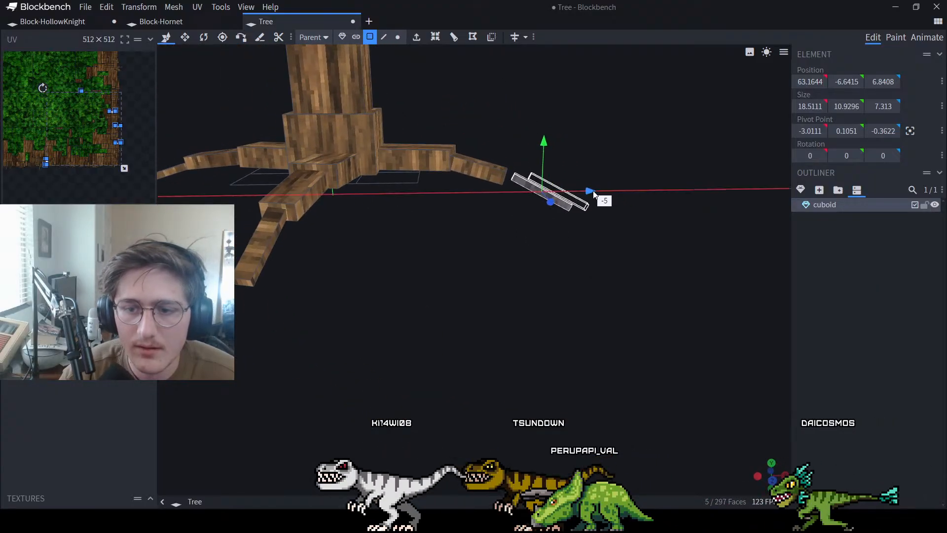
Move the outer two segments of the +X root 20 units outward, delete the middle segment's hidden inner face, and move them back into place
{"action": "left_click_drag", "start_coordinate": [518, 181], "coordinate": [534, 220]}
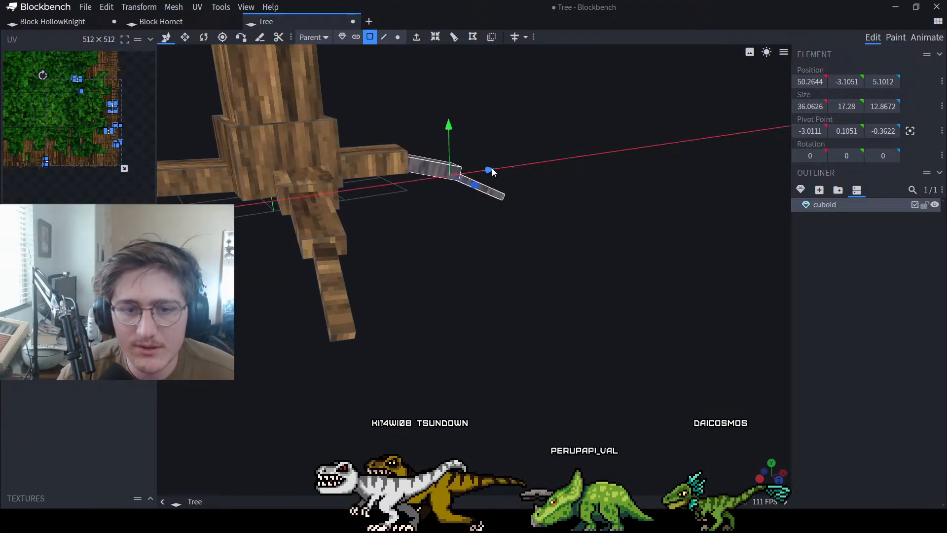
{"action": "left_click_drag", "start_coordinate": [534, 178], "coordinate": [544, 172]}
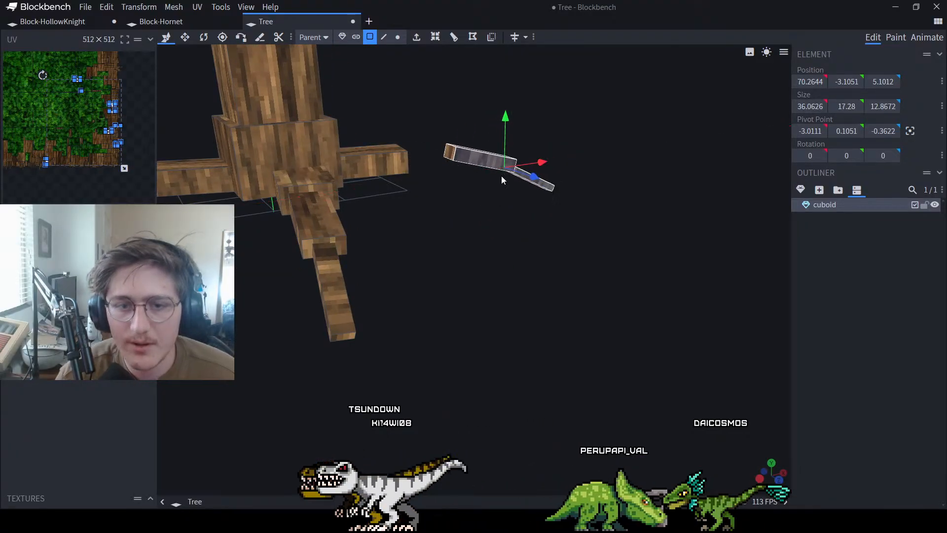
{"action": "left_click", "coordinate": [450, 156]}
{"action": "left_click_drag", "start_coordinate": [619, 231], "coordinate": [469, 131], "text": "ctrl"}
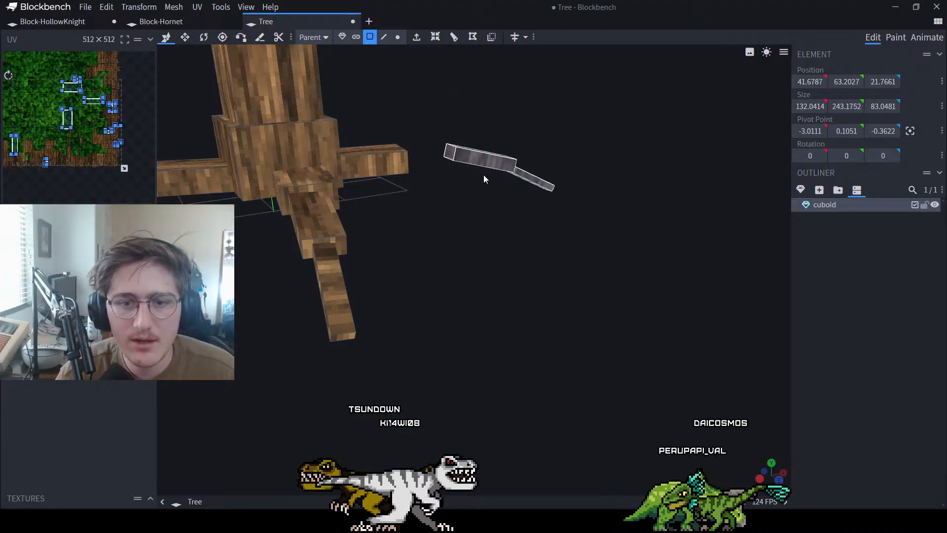
{"action": "left_click_drag", "start_coordinate": [592, 251], "coordinate": [556, 244]}
{"action": "left_click_drag", "start_coordinate": [657, 250], "coordinate": [488, 146], "text": "ctrl"}
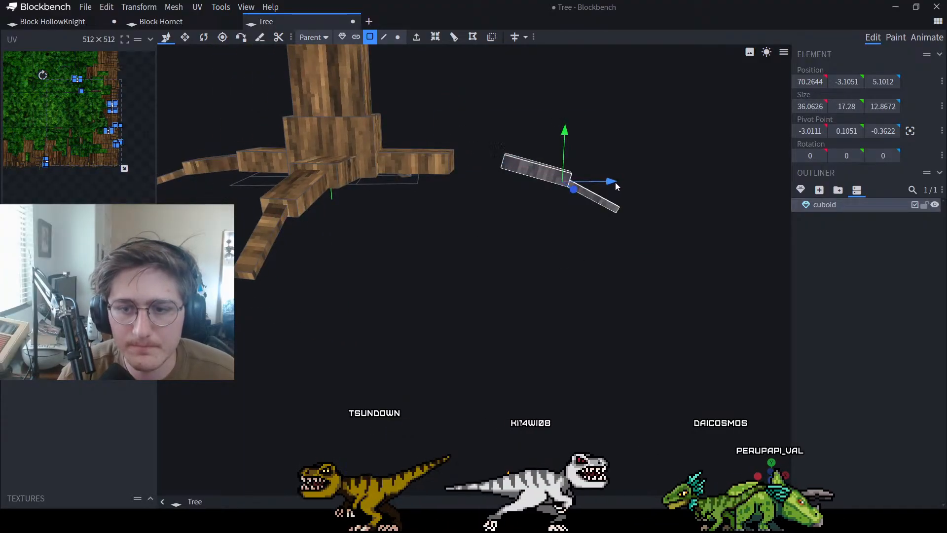
{"action": "left_click_drag", "start_coordinate": [615, 182], "coordinate": [551, 189]}
Select all three segments of the +X root and move them 20 units outward on X, clear of the trunk
{"action": "left_click_drag", "start_coordinate": [576, 262], "coordinate": [418, 119], "text": "ctrl"}
{"action": "left_click_drag", "start_coordinate": [494, 235], "coordinate": [511, 250]}
{"action": "left_click_drag", "start_coordinate": [582, 238], "coordinate": [370, 96], "text": "ctrl"}
{"action": "left_click_drag", "start_coordinate": [481, 218], "coordinate": [416, 185]}
{"action": "left_click_drag", "start_coordinate": [587, 250], "coordinate": [459, 244], "text": "ctrl"}
{"action": "left_click_drag", "start_coordinate": [595, 251], "coordinate": [393, 114], "text": "ctrl"}
{"action": "left_click_drag", "start_coordinate": [464, 202], "coordinate": [462, 229]}
{"action": "left_click_drag", "start_coordinate": [606, 304], "coordinate": [452, 185], "text": "ctrl"}
{"action": "left_click_drag", "start_coordinate": [469, 152], "coordinate": [502, 186]}
{"action": "left_click_drag", "start_coordinate": [581, 239], "coordinate": [553, 173], "text": "ctrl"}
{"action": "left_click_drag", "start_coordinate": [517, 189], "coordinate": [543, 201]}
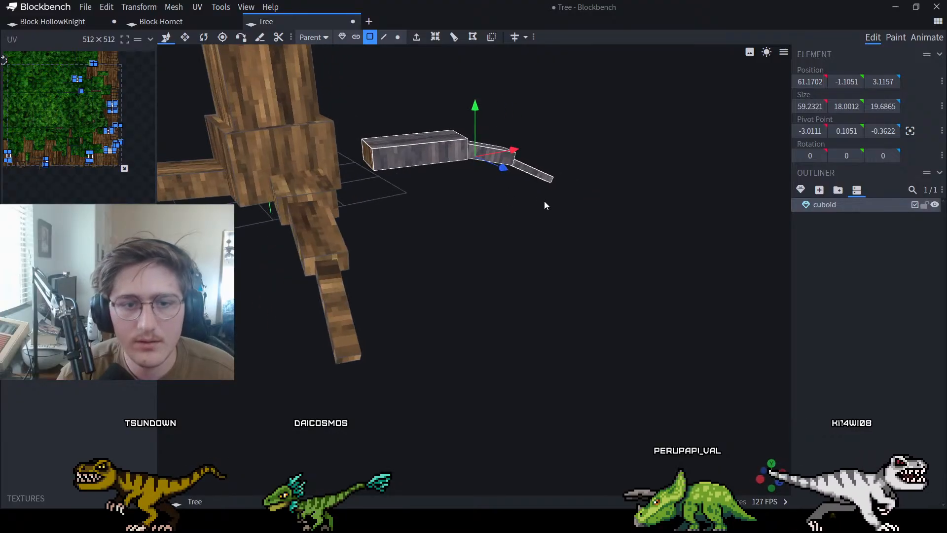
Delete the +X root's hidden inner end face and move the whole root back 20 units along X into the trunk
{"action": "left_click", "coordinate": [367, 162]}
{"action": "left_click_drag", "start_coordinate": [463, 197], "coordinate": [436, 173]}
{"action": "left_click_drag", "start_coordinate": [639, 246], "coordinate": [415, 129], "text": "ctrl"}
{"action": "left_click_drag", "start_coordinate": [415, 129], "coordinate": [456, 155]}
{"action": "left_click_drag", "start_coordinate": [520, 161], "coordinate": [468, 166]}
{"action": "left_click_drag", "start_coordinate": [523, 143], "coordinate": [488, 156]}
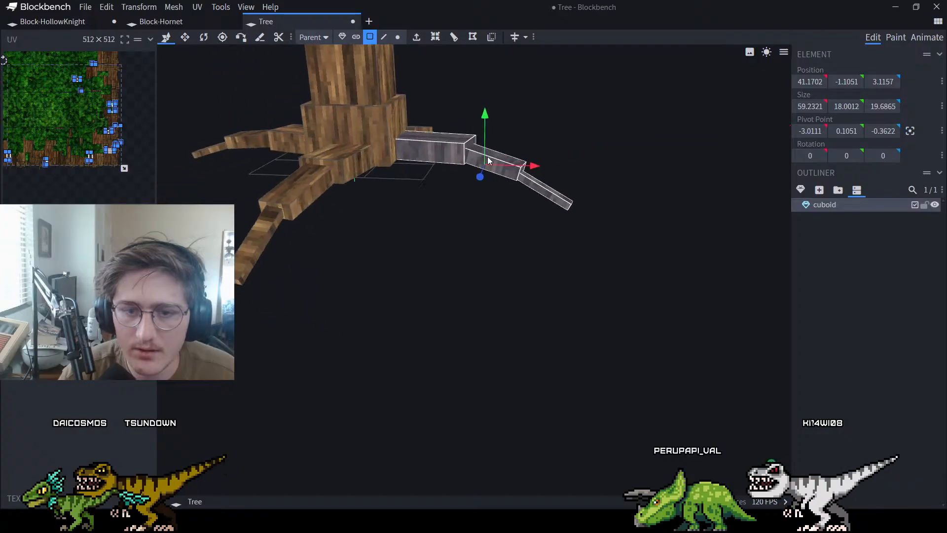
Move the tip segment of the -Z root outward on Z, delete its hidden end face, and move it back against the middle segment
{"action": "left_click_drag", "start_coordinate": [562, 198], "coordinate": [473, 205]}
{"action": "right_click_drag", "start_coordinate": [473, 205], "coordinate": [276, 213]}
{"action": "left_click_drag", "start_coordinate": [659, 264], "coordinate": [531, 173], "text": "ctrl"}
{"action": "left_click_drag", "start_coordinate": [549, 238], "coordinate": [596, 253]}
{"action": "left_click_drag", "start_coordinate": [481, 201], "coordinate": [521, 193]}
{"action": "left_click", "coordinate": [515, 163]}
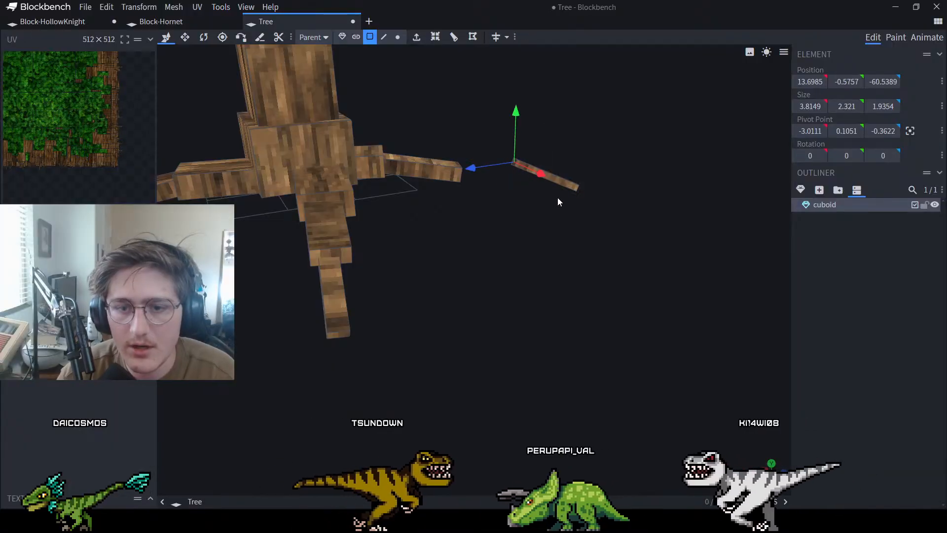
{"action": "left_click_drag", "start_coordinate": [644, 230], "coordinate": [607, 231]}
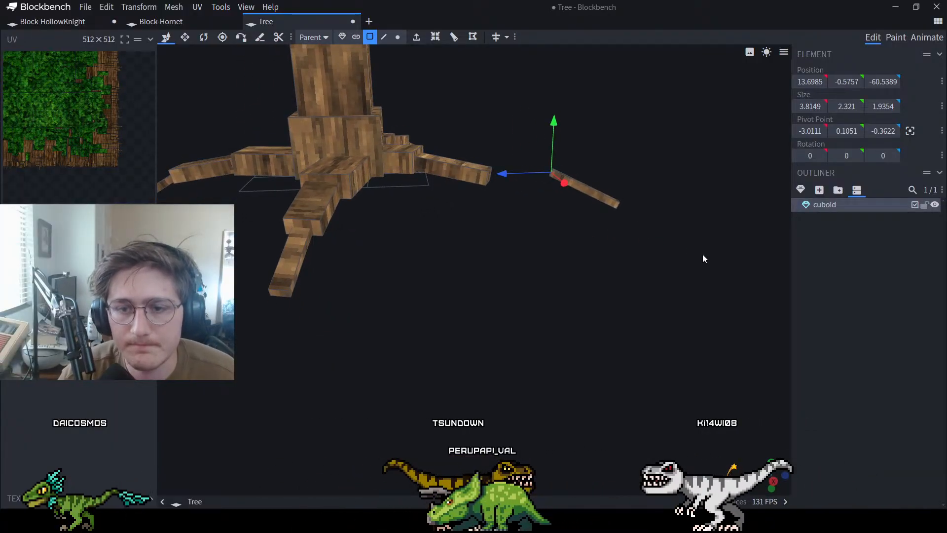
{"action": "left_click_drag", "start_coordinate": [703, 254], "coordinate": [529, 146], "text": "ctrl"}
{"action": "left_click_drag", "start_coordinate": [539, 192], "coordinate": [485, 199]}
Move the outer two segments of the -Z root outward, delete the middle segment's hidden inner face, and move them back along Z
{"action": "left_click_drag", "start_coordinate": [642, 263], "coordinate": [445, 148], "text": "ctrl"}
{"action": "left_click_drag", "start_coordinate": [435, 181], "coordinate": [558, 218]}
{"action": "left_click_drag", "start_coordinate": [410, 161], "coordinate": [448, 136]}
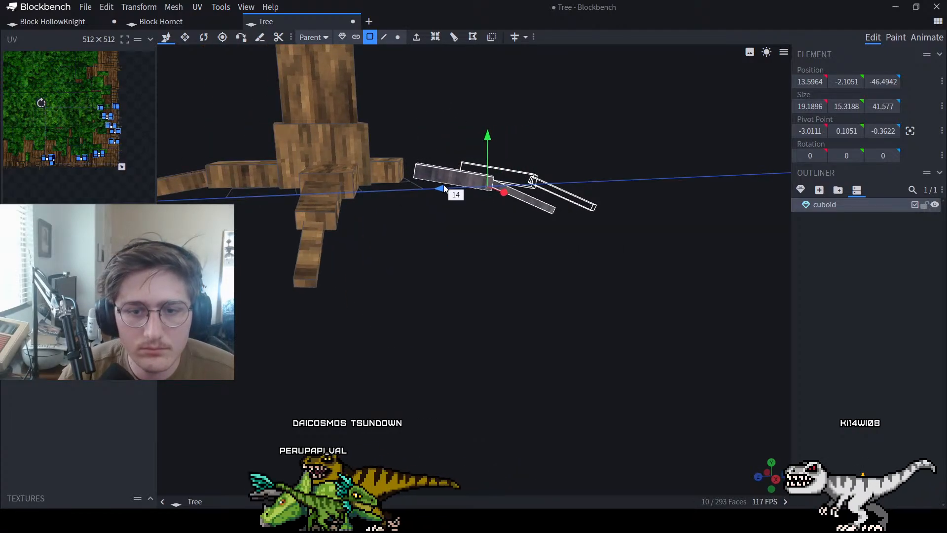
{"action": "left_click_drag", "start_coordinate": [432, 192], "coordinate": [430, 191]}
Move the whole -Z root out of the trunk, delete its hidden inner end face, and move it back along Z
{"action": "left_click_drag", "start_coordinate": [604, 247], "coordinate": [387, 141], "text": "ctrl"}
{"action": "left_click_drag", "start_coordinate": [406, 191], "coordinate": [357, 171]}
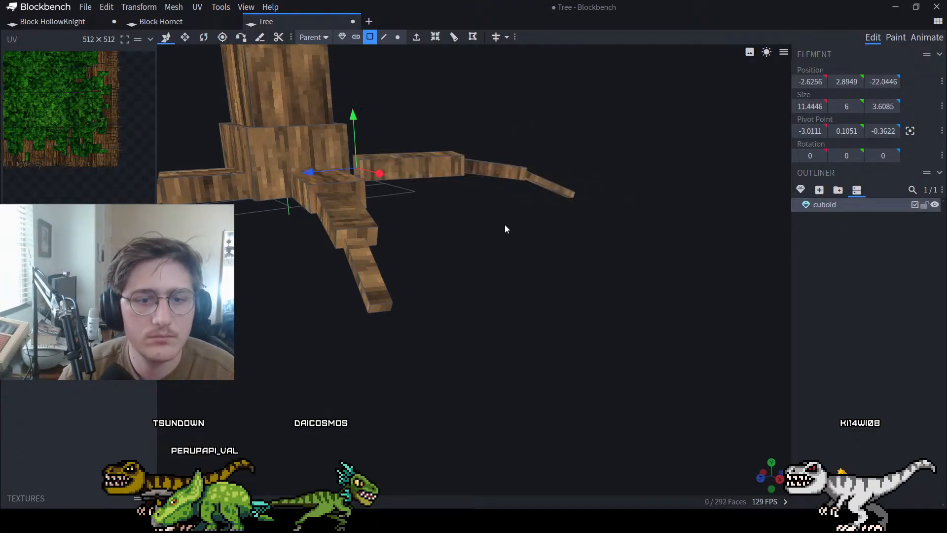
{"action": "left_click_drag", "start_coordinate": [505, 225], "coordinate": [489, 225]}
{"action": "left_click_drag", "start_coordinate": [677, 259], "coordinate": [385, 153]}
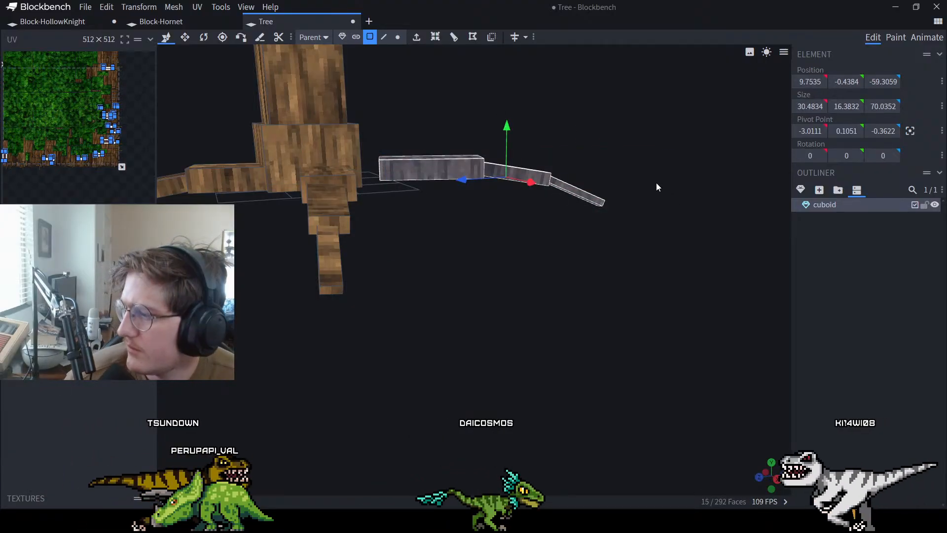
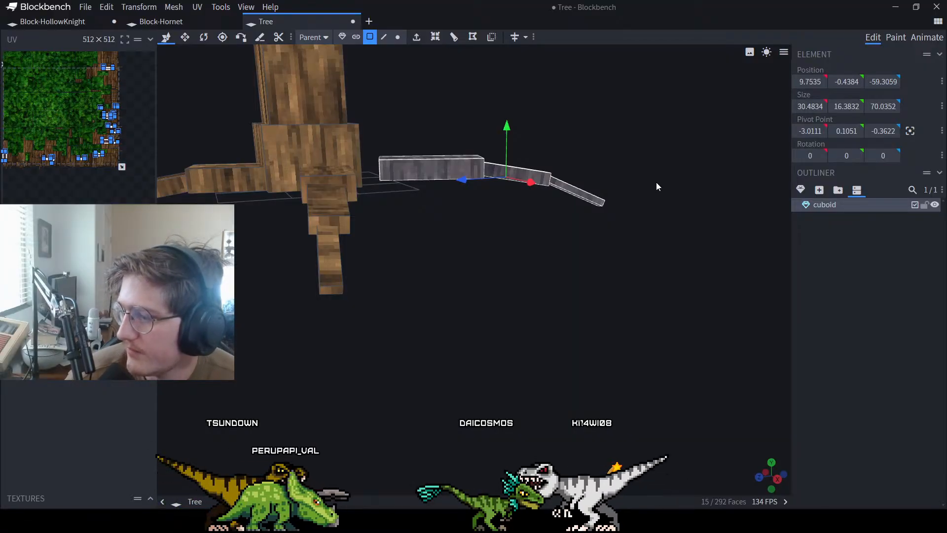
{"action": "left_click_drag", "start_coordinate": [485, 171], "coordinate": [419, 182]}
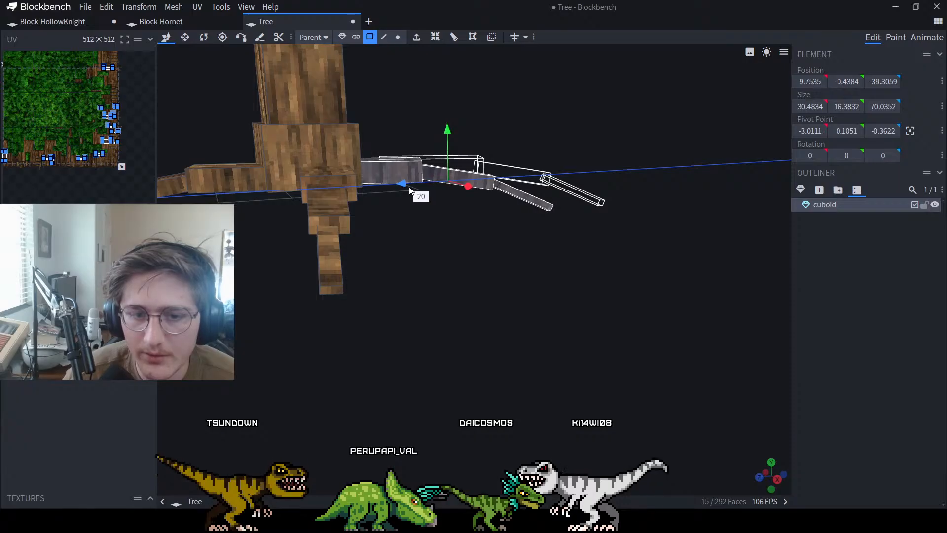
Check the -Z root against the trunk, shift it 10 units outward on Z, and deselect the mesh
{"action": "left_click_drag", "start_coordinate": [569, 147], "coordinate": [242, 178]}
{"action": "left_click_drag", "start_coordinate": [529, 266], "coordinate": [549, 261]}
{"action": "left_click_drag", "start_coordinate": [616, 291], "coordinate": [635, 245]}
{"action": "scroll", "coordinate": [652, 297], "scroll_direction": "up", "scroll_amount": 5}
{"action": "left_click_drag", "start_coordinate": [634, 247], "coordinate": [608, 277]}
{"action": "scroll", "coordinate": [609, 277], "scroll_direction": "up", "scroll_amount": 5}
{"action": "scroll", "coordinate": [670, 293], "scroll_direction": "down", "scroll_amount": 5}
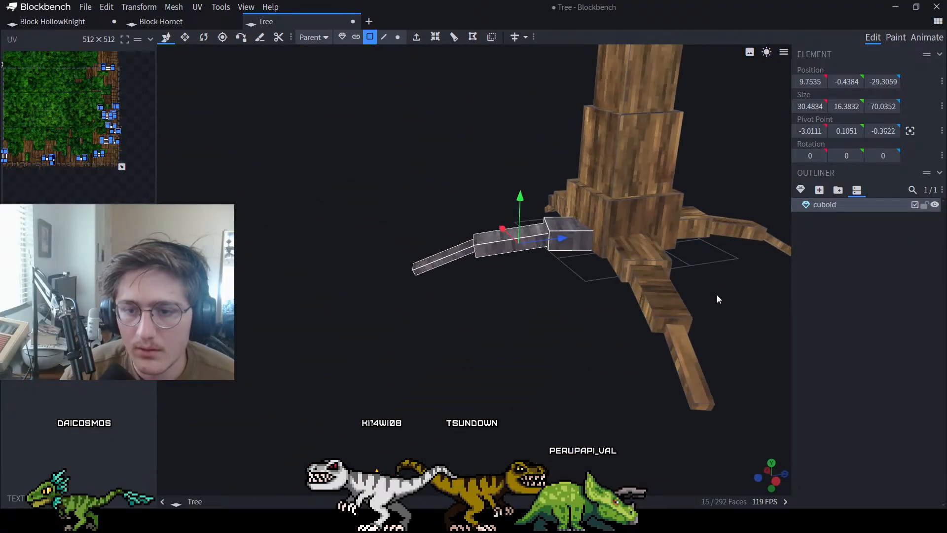
{"action": "left_click_drag", "start_coordinate": [717, 294], "coordinate": [682, 297]}
{"action": "left_click_drag", "start_coordinate": [542, 269], "coordinate": [514, 264]}
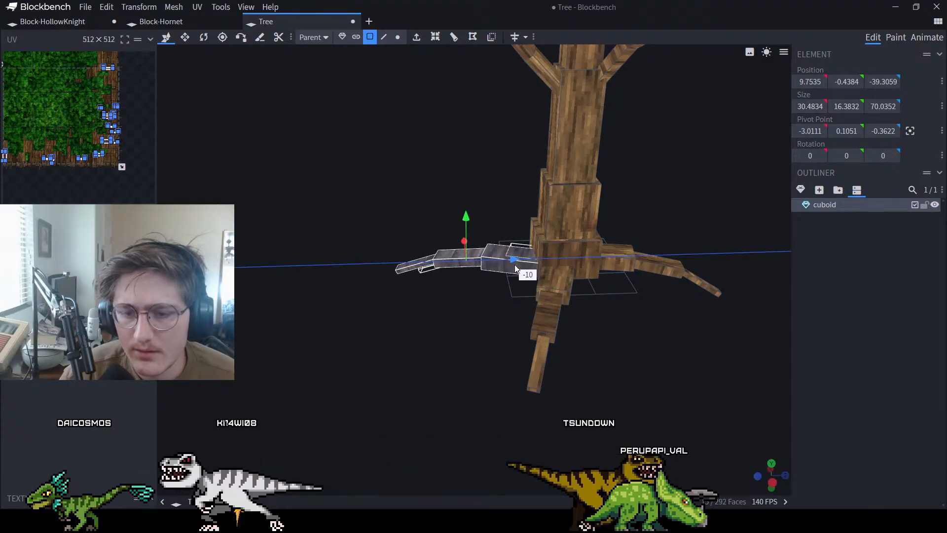
{"action": "left_click_drag", "start_coordinate": [577, 291], "coordinate": [547, 251]}
{"action": "left_click", "coordinate": [831, 304]}
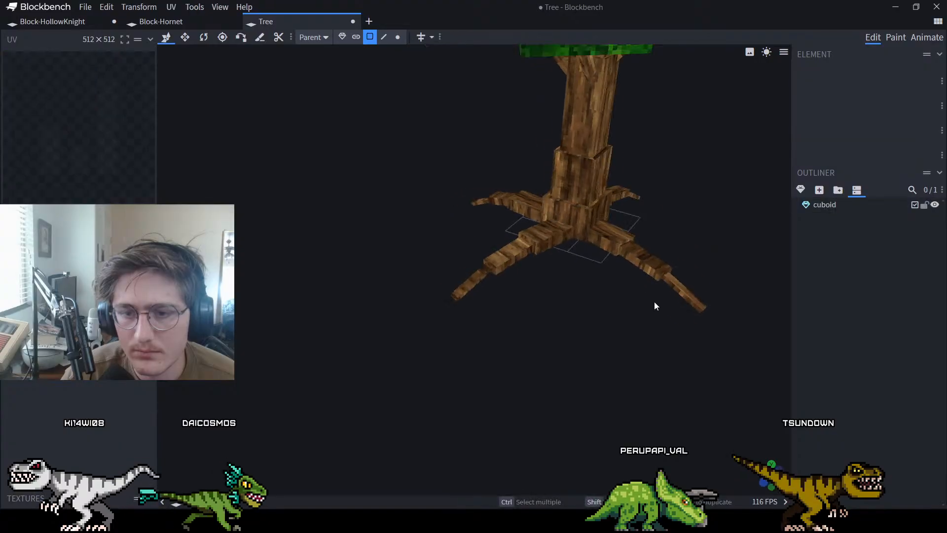
Delete the end face of the upper -X branch hidden inside its leaf block
{"action": "left_click_drag", "start_coordinate": [654, 301], "coordinate": [558, 102]}
{"action": "left_click", "coordinate": [387, 176]}
{"action": "scroll", "coordinate": [442, 137], "scroll_direction": "up", "scroll_amount": 3}
{"action": "left_click_drag", "start_coordinate": [442, 137], "coordinate": [649, 253]}
{"action": "scroll", "coordinate": [519, 114], "scroll_direction": "down", "scroll_amount": 3}
{"action": "scroll", "coordinate": [512, 143], "scroll_direction": "up", "scroll_amount": 5}
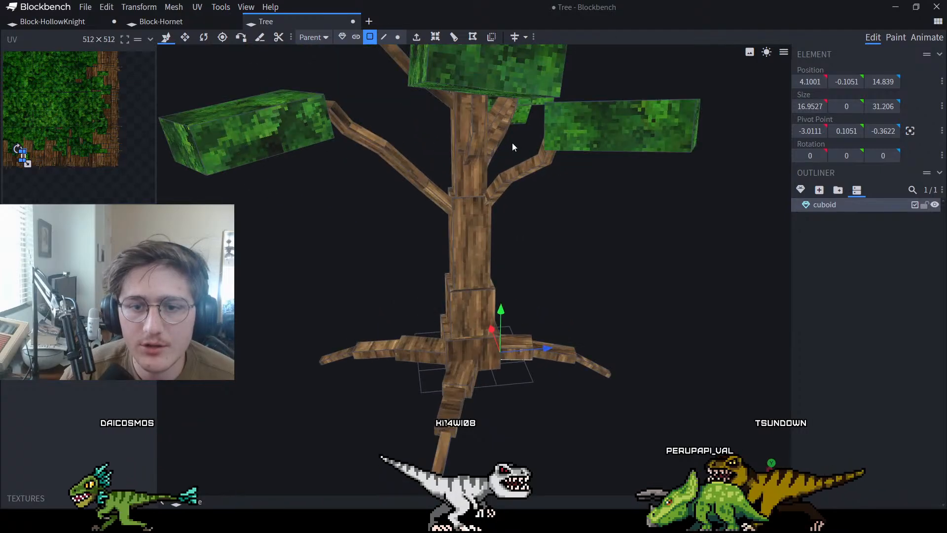
{"action": "right_click_drag", "start_coordinate": [512, 143], "coordinate": [620, 394]}
{"action": "scroll", "coordinate": [619, 394], "scroll_direction": "up", "scroll_amount": 8}
{"action": "scroll", "coordinate": [602, 310], "scroll_direction": "down", "scroll_amount": 5}
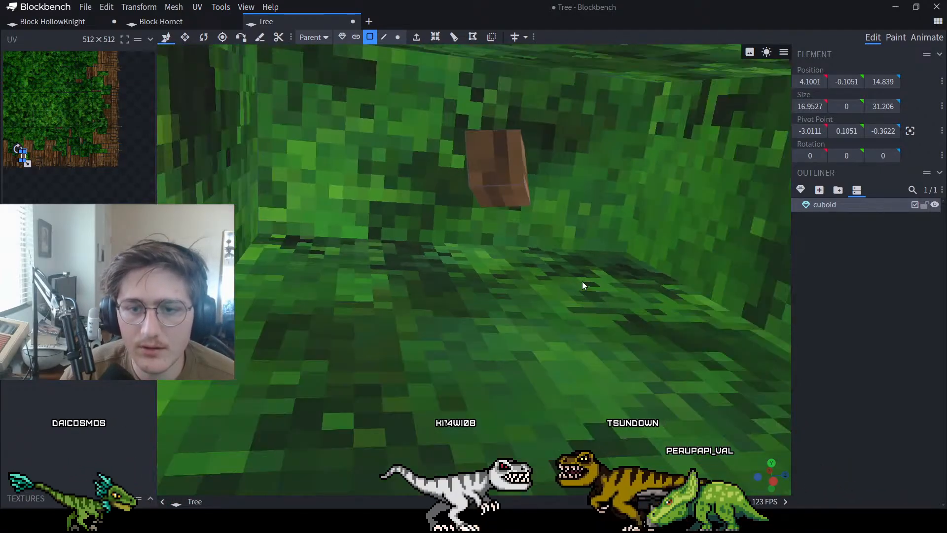
{"action": "left_click", "coordinate": [506, 172]}
{"action": "scroll", "coordinate": [537, 182], "scroll_direction": "up", "scroll_amount": 3}
{"action": "scroll", "coordinate": [598, 333], "scroll_direction": "down", "scroll_amount": 5}
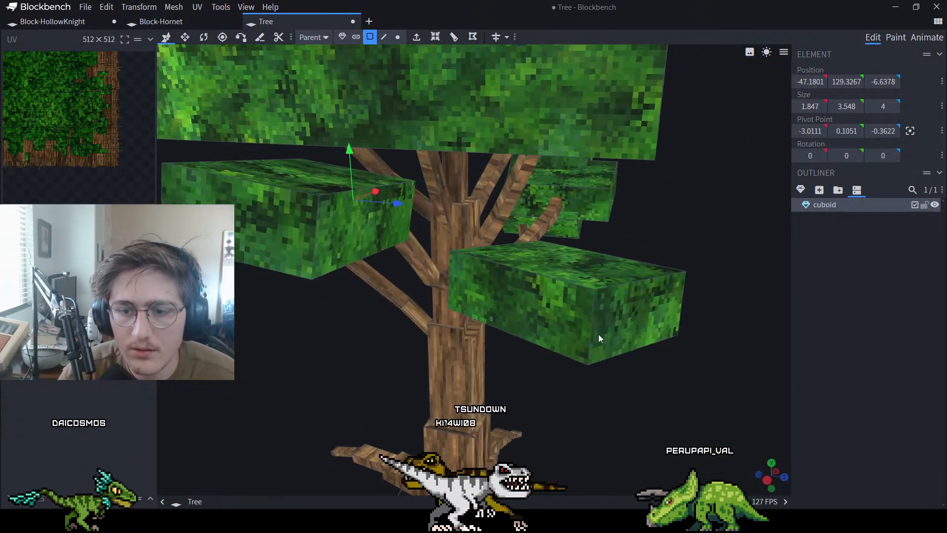
Delete the hidden end face of the lower -X branch inside the neighbouring leaf block
{"action": "scroll", "coordinate": [582, 324], "scroll_direction": "up", "scroll_amount": 10}
{"action": "scroll", "coordinate": [448, 280], "scroll_direction": "down", "scroll_amount": 1}
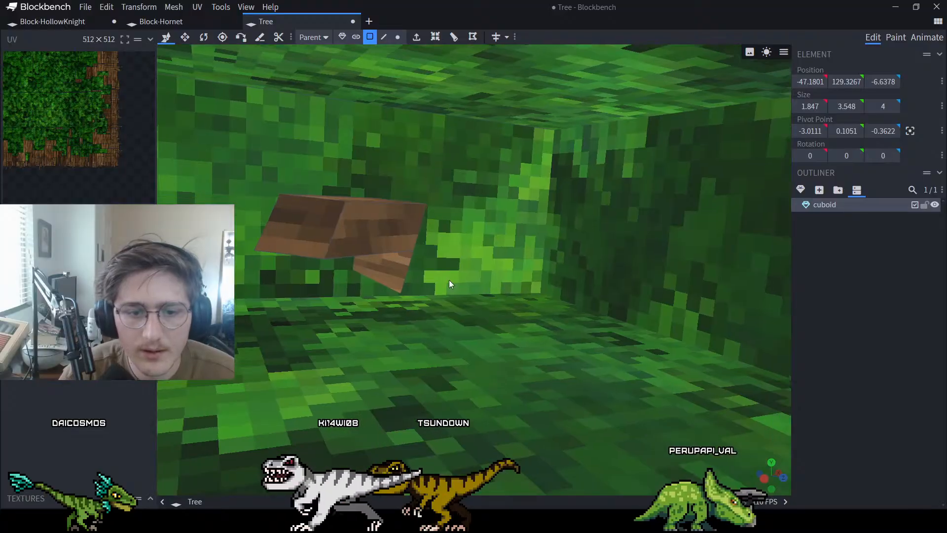
{"action": "left_click", "coordinate": [366, 222]}
{"action": "scroll", "coordinate": [389, 233], "scroll_direction": "up", "scroll_amount": 5}
{"action": "scroll", "coordinate": [389, 233], "scroll_direction": "down", "scroll_amount": 5}
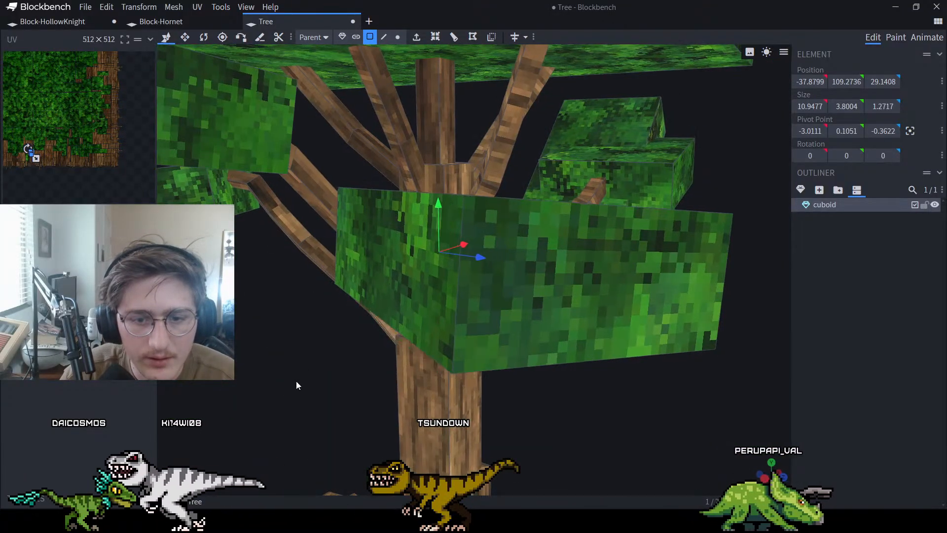
Delete the four side faces of the lower -X branch's tip segment inside the leaf block
{"action": "mouse_move", "coordinate": [296, 381]}
{"action": "left_mouse_down"}
{"action": "mouse_move", "coordinate": [335, 351]}
{"action": "mouse_move", "coordinate": [446, 353]}
{"action": "mouse_move", "coordinate": [441, 368]}
{"action": "mouse_move", "coordinate": [321, 377]}
{"action": "mouse_move", "coordinate": [308, 389]}
{"action": "left_mouse_up"}
{"action": "scroll", "coordinate": [303, 387], "scroll_direction": "up", "scroll_amount": 5}
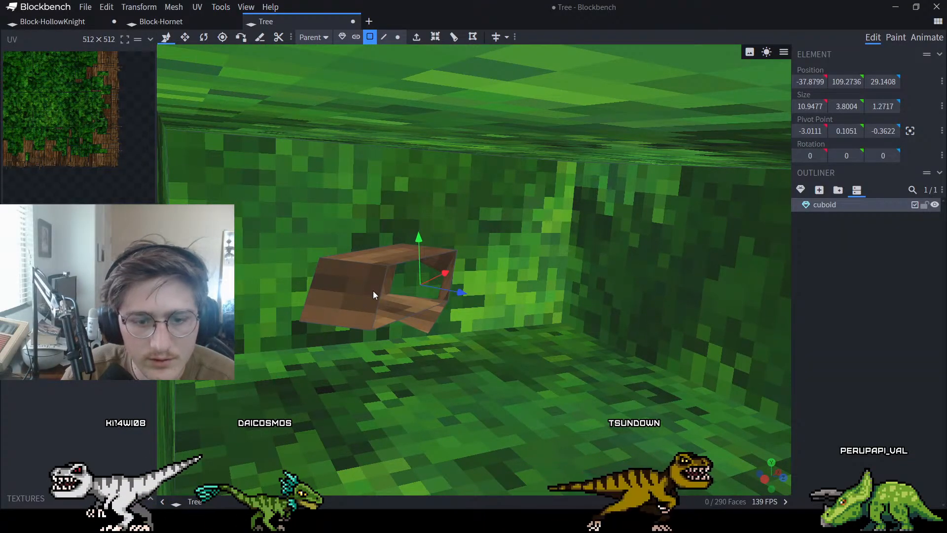
{"action": "left_click", "coordinate": [372, 291]}
{"action": "key", "text": "Delete"}
{"action": "left_click", "coordinate": [398, 254]}
{"action": "key", "text": "Delete"}
{"action": "left_click", "coordinate": [360, 282]}
{"action": "key", "text": "Delete"}
{"action": "left_click", "coordinate": [388, 305]}
{"action": "key", "text": "Delete"}
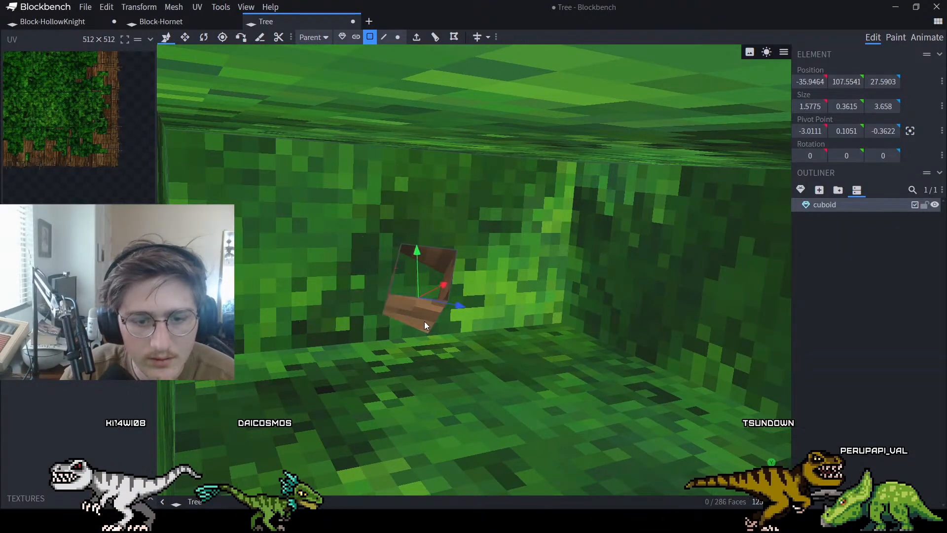
{"action": "scroll", "coordinate": [454, 306], "scroll_direction": "down", "scroll_amount": 5}
{"action": "scroll", "coordinate": [459, 335], "scroll_direction": "up", "scroll_amount": 5}
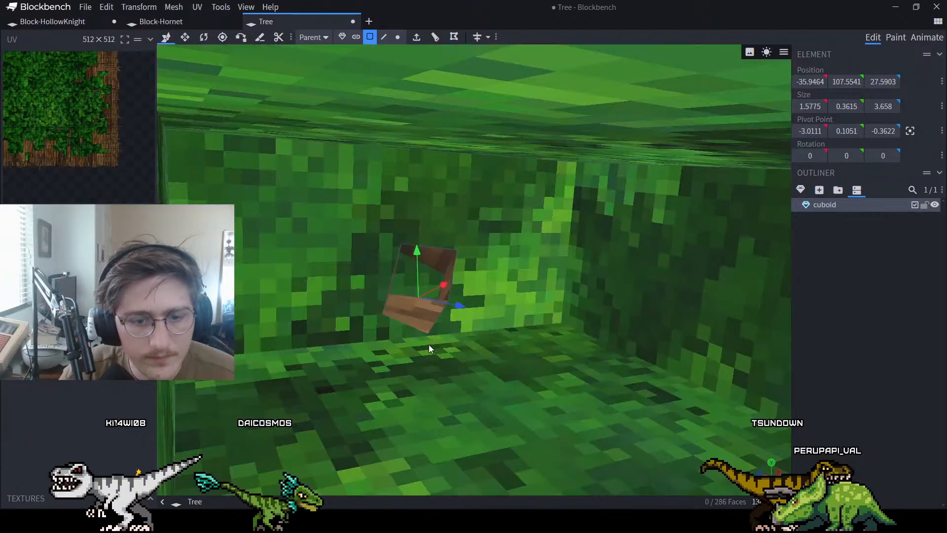
{"action": "scroll", "coordinate": [459, 343], "scroll_direction": "down", "scroll_amount": 5}
{"action": "scroll", "coordinate": [444, 347], "scroll_direction": "up", "scroll_amount": 5}
{"action": "scroll", "coordinate": [429, 350], "scroll_direction": "down", "scroll_amount": 8}
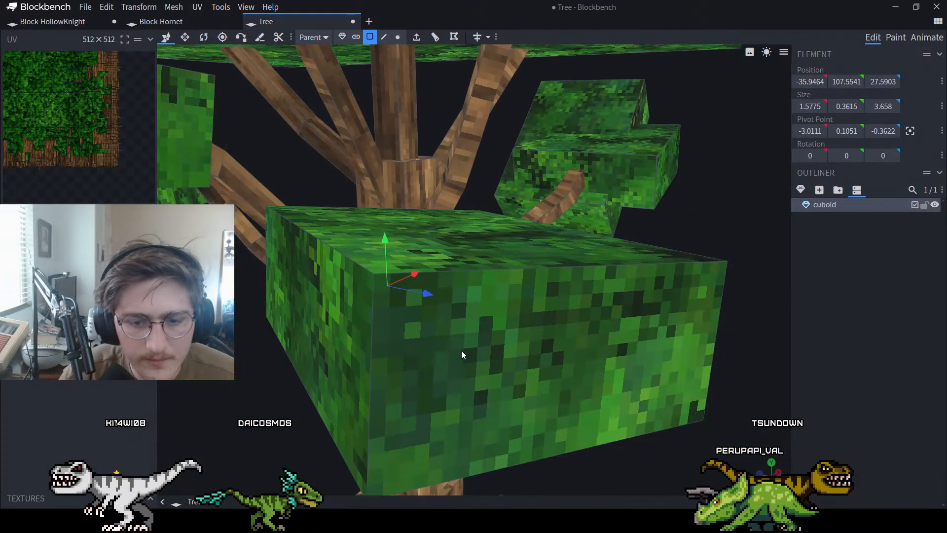
Delete all faces of the diagonally tilted leaf block on the tree's +X side
{"action": "left_click_drag", "start_coordinate": [679, 342], "coordinate": [572, 307]}
{"action": "scroll", "coordinate": [459, 351], "scroll_direction": "up", "scroll_amount": 5}
{"action": "left_click", "coordinate": [570, 218]}
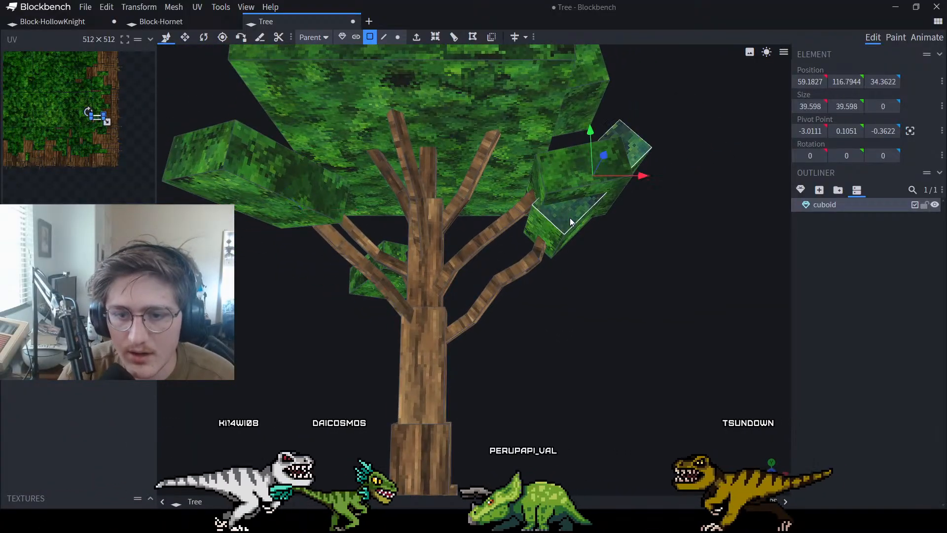
{"action": "left_click_drag", "start_coordinate": [637, 259], "coordinate": [635, 297]}
{"action": "key", "text": "Delete"}
{"action": "left_click", "coordinate": [553, 253]}
{"action": "key", "text": "Delete"}
{"action": "left_click", "coordinate": [558, 225]}
{"action": "key", "text": "Delete"}
{"action": "left_click", "coordinate": [592, 148]}
{"action": "key", "text": "Delete"}
{"action": "left_click_drag", "start_coordinate": [697, 172], "coordinate": [686, 209]}
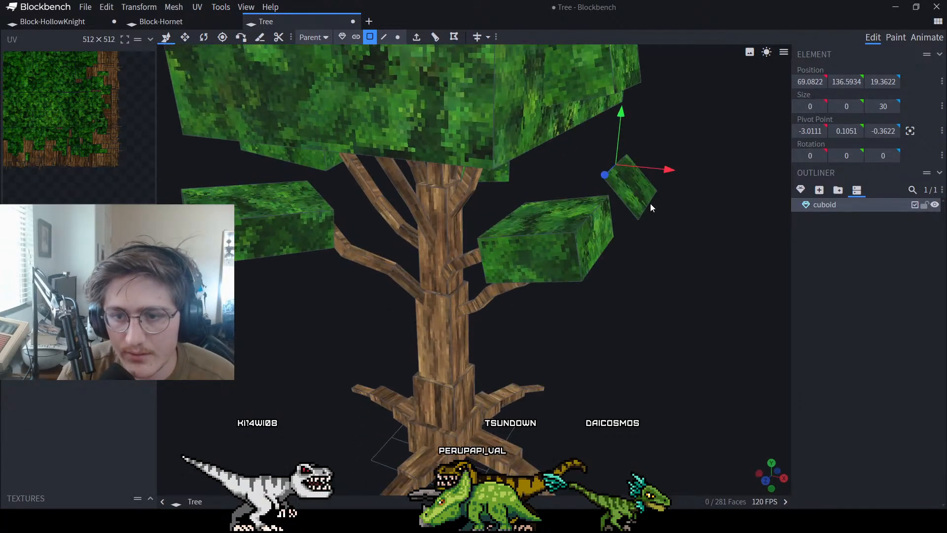
{"action": "left_click", "coordinate": [642, 194]}
{"action": "key", "text": "Delete"}
Try to lower the bottom face of the remaining +X leaf block by 9 units on Y, and undo it
{"action": "left_click_drag", "start_coordinate": [649, 294], "coordinate": [631, 234]}
{"action": "left_click", "coordinate": [544, 176]}
{"action": "left_click_drag", "start_coordinate": [658, 316], "coordinate": [604, 229]}
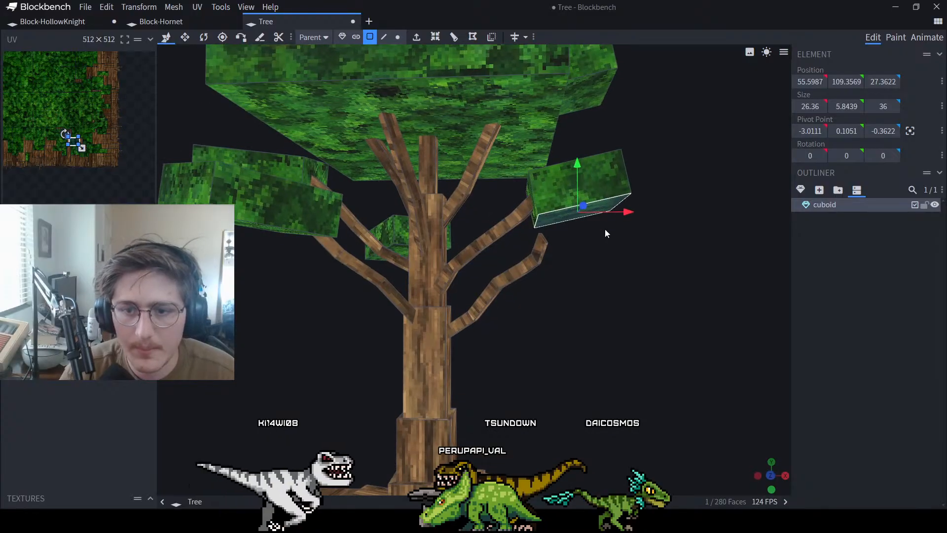
{"action": "left_click_drag", "start_coordinate": [576, 167], "coordinate": [585, 197]}
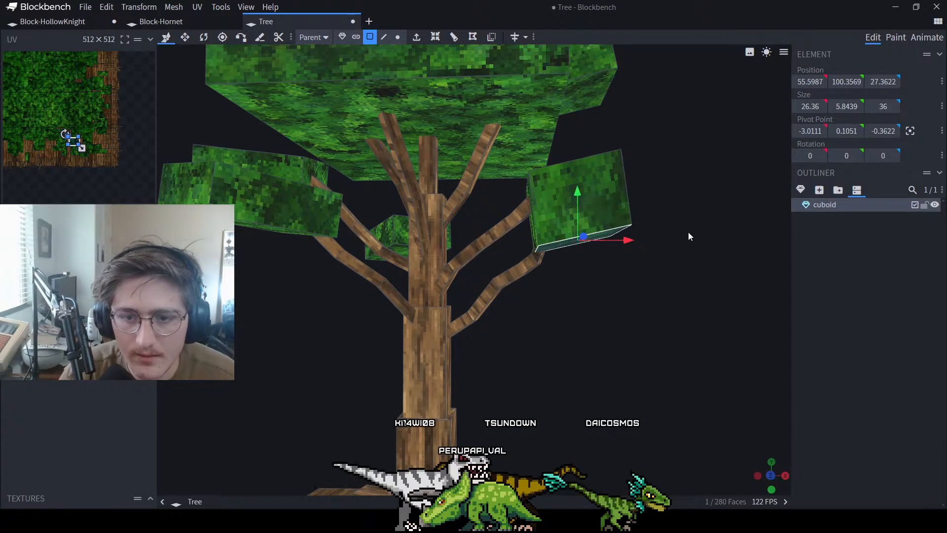
{"action": "left_click_drag", "start_coordinate": [688, 232], "coordinate": [652, 279]}
{"action": "key", "text": "ctrl+z"}
Select and delete the faces of the upturned tip segment on the lower +X branch
{"action": "left_click", "coordinate": [492, 238]}
{"action": "scroll", "coordinate": [603, 257], "scroll_direction": "up", "scroll_amount": 3}
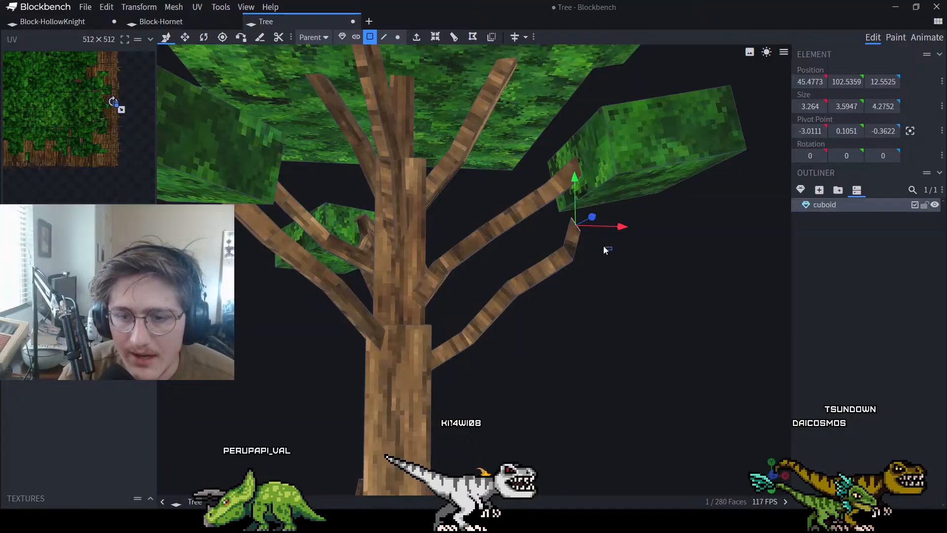
{"action": "left_click_drag", "start_coordinate": [613, 251], "coordinate": [574, 219], "text": "ctrl"}
{"action": "left_click_drag", "start_coordinate": [670, 281], "coordinate": [682, 297]}
{"action": "key", "text": "Delete"}
Cap the open end of the shortened +X branch with a face created from its four border edges, and return to face selection
{"action": "left_click_drag", "start_coordinate": [600, 262], "coordinate": [559, 263]}
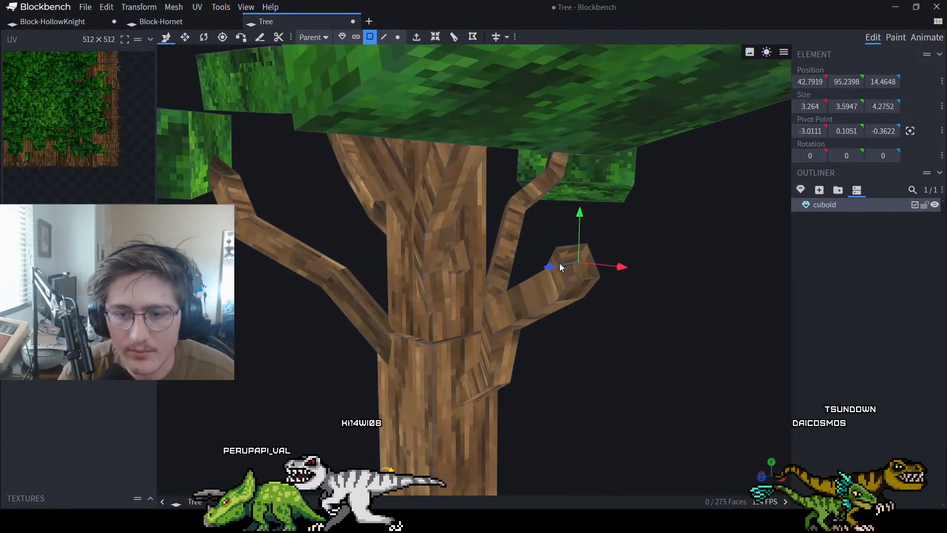
{"action": "left_click", "coordinate": [384, 36]}
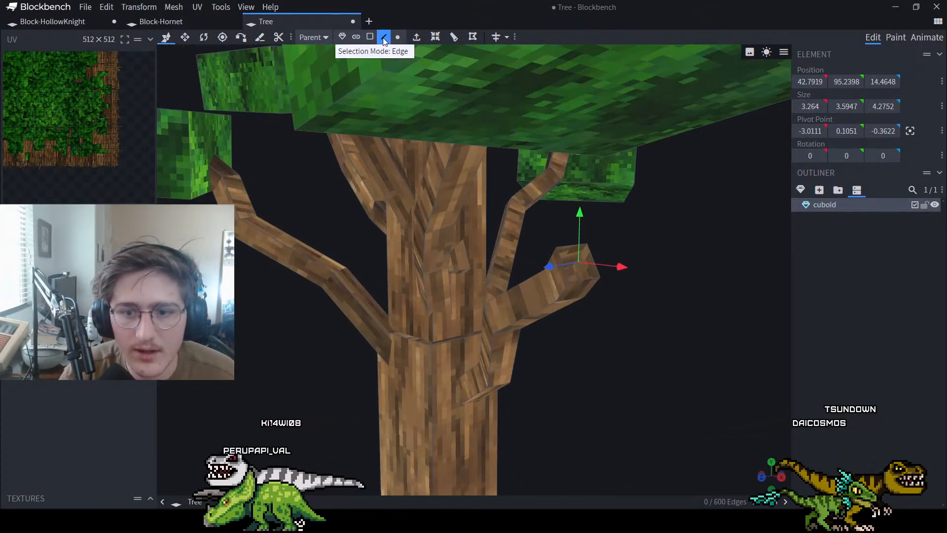
{"action": "left_click", "coordinate": [566, 246]}
{"action": "left_click", "coordinate": [577, 280], "text": "shift"}
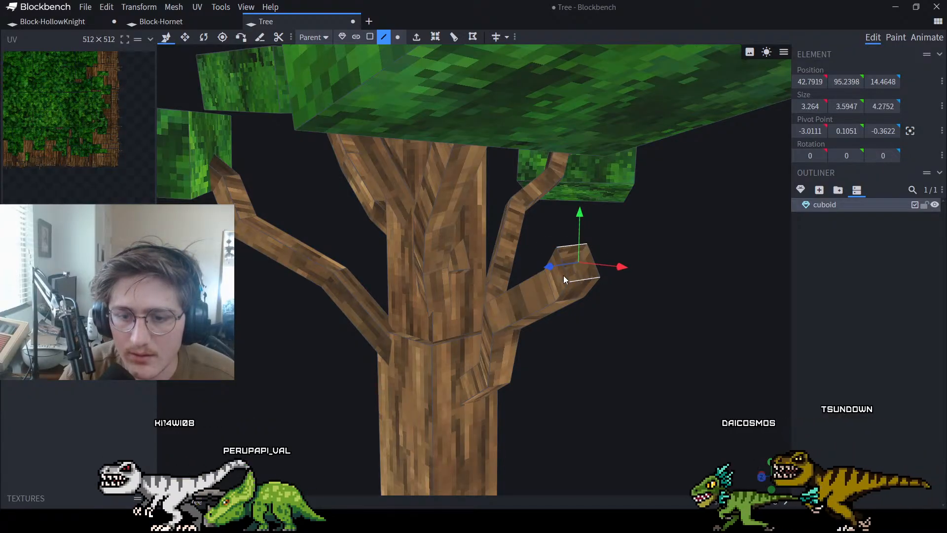
{"action": "left_click", "coordinate": [566, 274], "text": "shift"}
{"action": "left_click", "coordinate": [598, 273], "text": "shift"}
{"action": "right_click", "coordinate": [600, 273]}
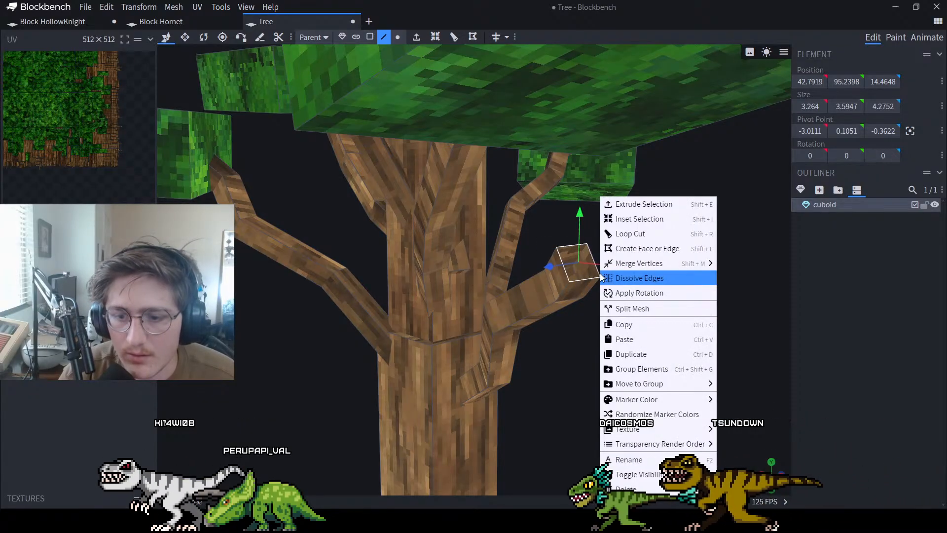
{"action": "left_click", "coordinate": [643, 249]}
{"action": "left_click", "coordinate": [369, 37]}
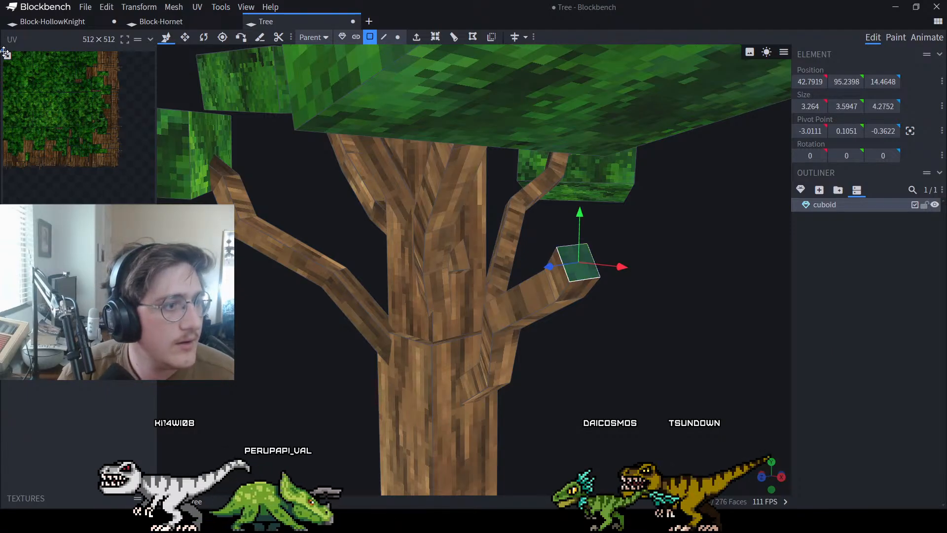
Move the UV of the shortened +X branch's new cap face onto the bark area of the texture
{"action": "left_click_drag", "start_coordinate": [3, 52], "coordinate": [99, 159]}
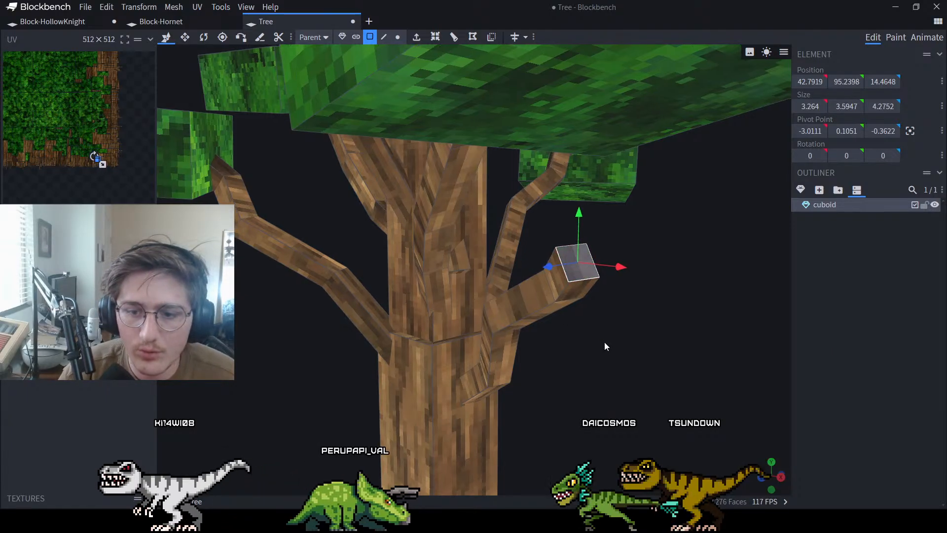
{"action": "scroll", "coordinate": [605, 341], "scroll_direction": "down", "scroll_amount": 3}
{"action": "left_click", "coordinate": [804, 339]}
{"action": "left_click_drag", "start_coordinate": [784, 342], "coordinate": [386, 49]}
{"action": "scroll", "coordinate": [531, 176], "scroll_direction": "up", "scroll_amount": 3}
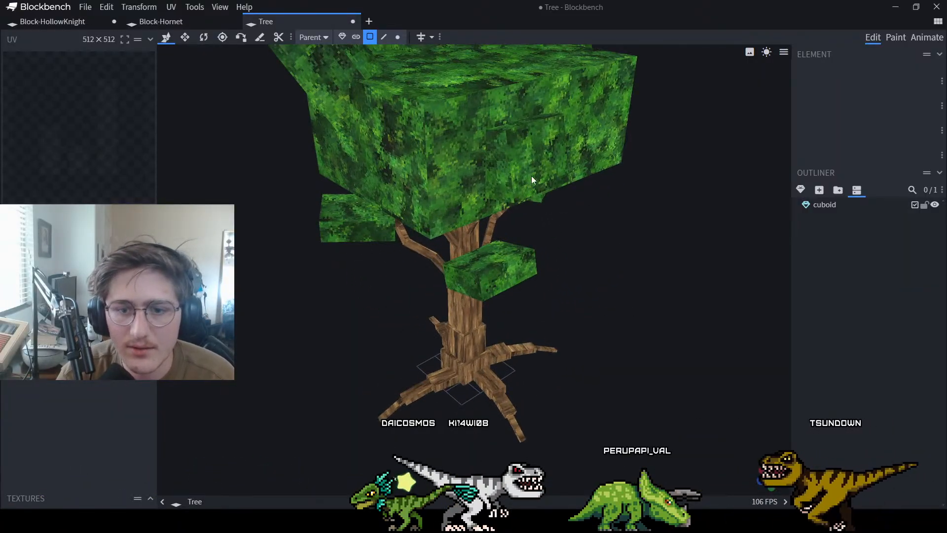
Delete the faces of the tilted leaf blocks protruding from the canopy's +X and +Z sides
{"action": "left_click", "coordinate": [502, 159]}
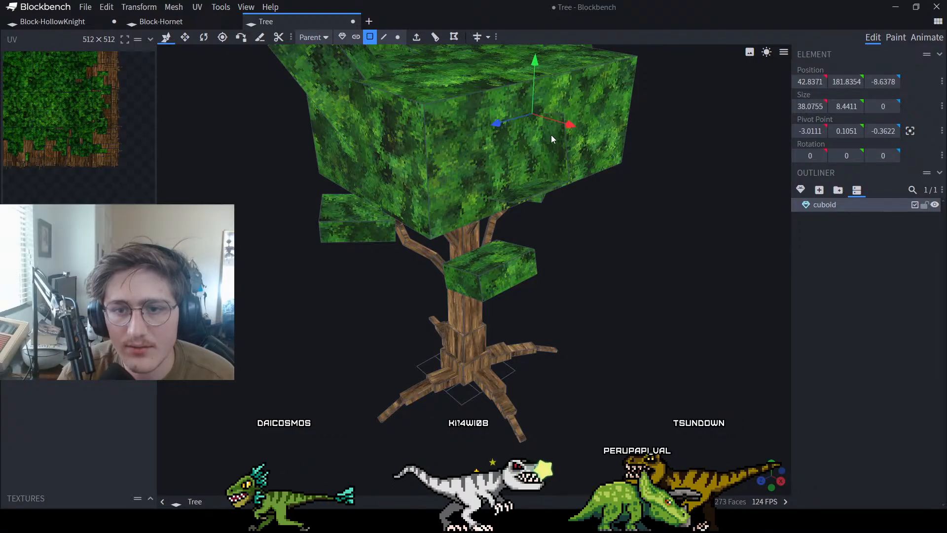
{"action": "left_click", "coordinate": [593, 262]}
{"action": "left_click_drag", "start_coordinate": [593, 262], "coordinate": [544, 210]}
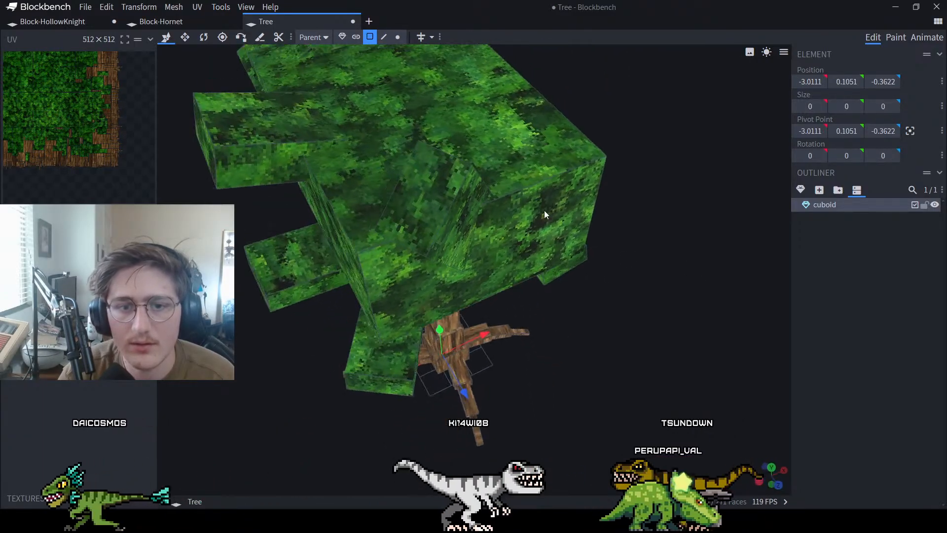
{"action": "left_click", "coordinate": [463, 198]}
{"action": "left_click", "coordinate": [427, 171]}
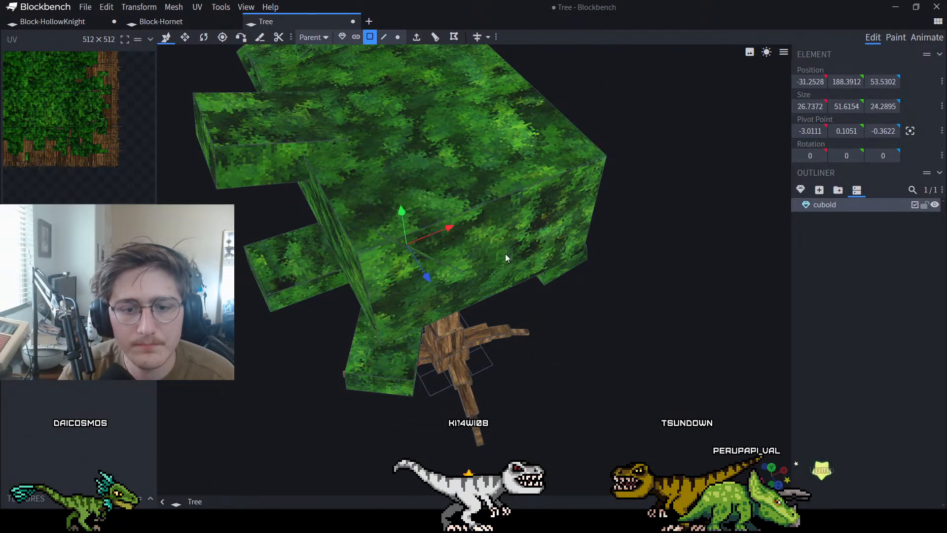
{"action": "left_click_drag", "start_coordinate": [669, 299], "coordinate": [602, 270]}
Delete all faces of the extra leaf block protruding from the canopy's -X side
{"action": "left_click", "coordinate": [241, 170]}
{"action": "left_click_drag", "start_coordinate": [241, 169], "coordinate": [365, 191]}
{"action": "left_click", "coordinate": [267, 117]}
{"action": "key", "text": "Delete"}
{"action": "left_click", "coordinate": [267, 159]}
{"action": "key", "text": "Delete"}
{"action": "left_click", "coordinate": [295, 173]}
{"action": "key", "text": "Delete"}
{"action": "left_click", "coordinate": [268, 169]}
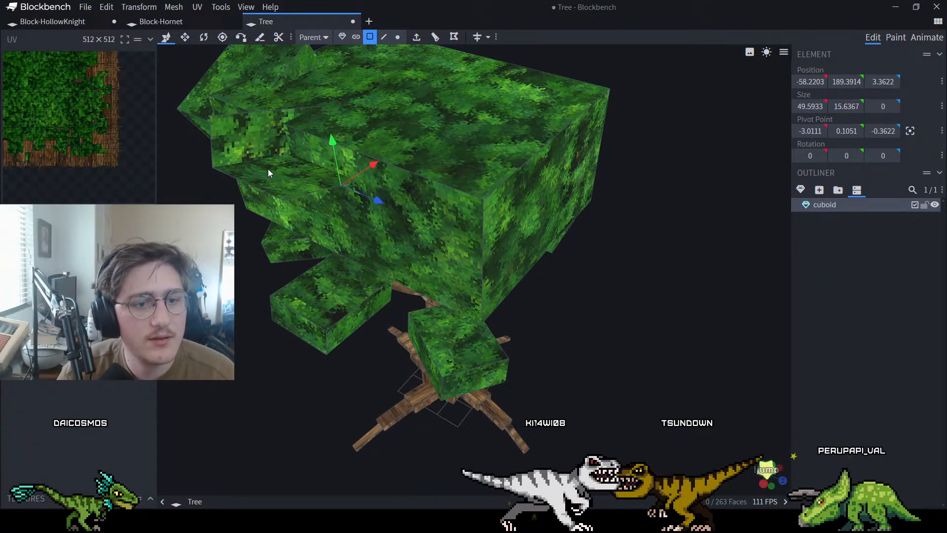
{"action": "key", "text": "Delete"}
{"action": "left_click", "coordinate": [258, 143]}
{"action": "key", "text": "Delete"}
Delete all faces of the tilted leaf block protruding from the canopy's top and -Z side
{"action": "left_click_drag", "start_coordinate": [224, 201], "coordinate": [362, 217]}
{"action": "left_click", "coordinate": [380, 166]}
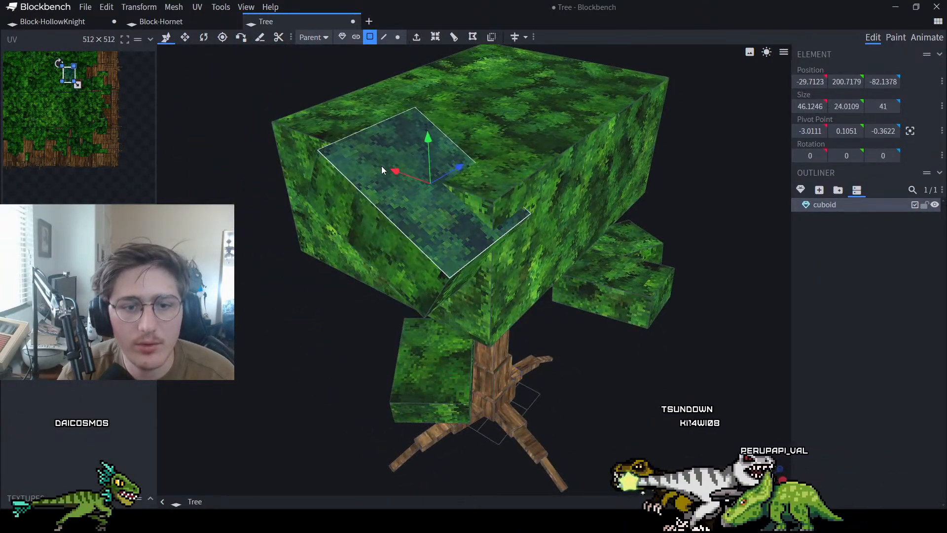
{"action": "key", "text": "Delete"}
{"action": "left_click", "coordinate": [341, 165]}
{"action": "key", "text": "Delete"}
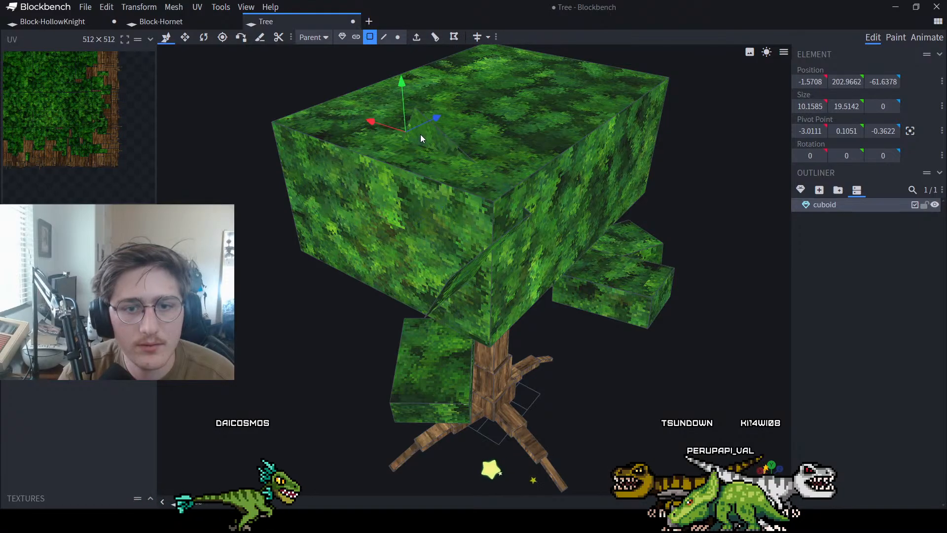
{"action": "left_click", "coordinate": [422, 135]}
{"action": "key", "text": "Delete"}
{"action": "left_click", "coordinate": [466, 271]}
{"action": "key", "text": "Delete"}
{"action": "left_click_drag", "start_coordinate": [294, 338], "coordinate": [499, 356]}
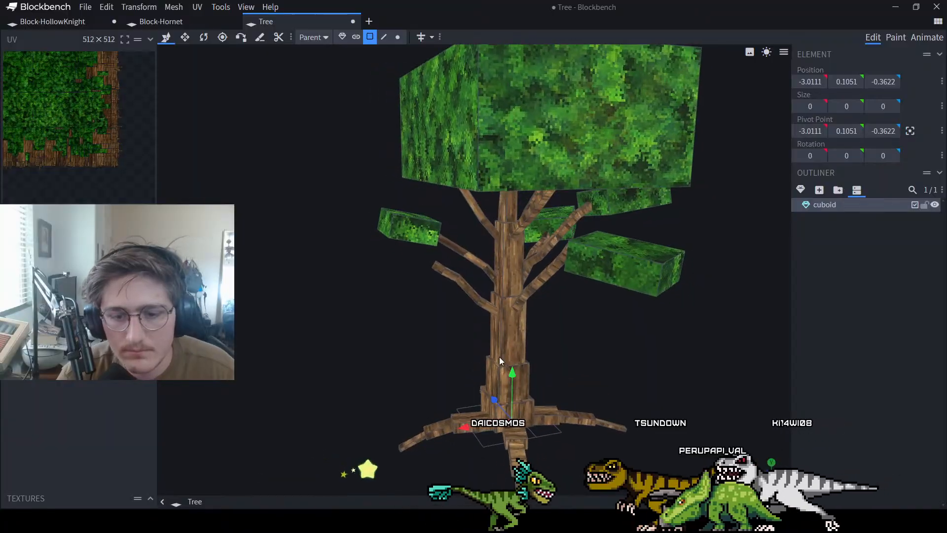
{"action": "left_click", "coordinate": [439, 274]}
{"action": "left_click_drag", "start_coordinate": [430, 283], "coordinate": [417, 295], "text": "ctrl"}
{"action": "left_click_drag", "start_coordinate": [707, 362], "coordinate": [647, 348]}
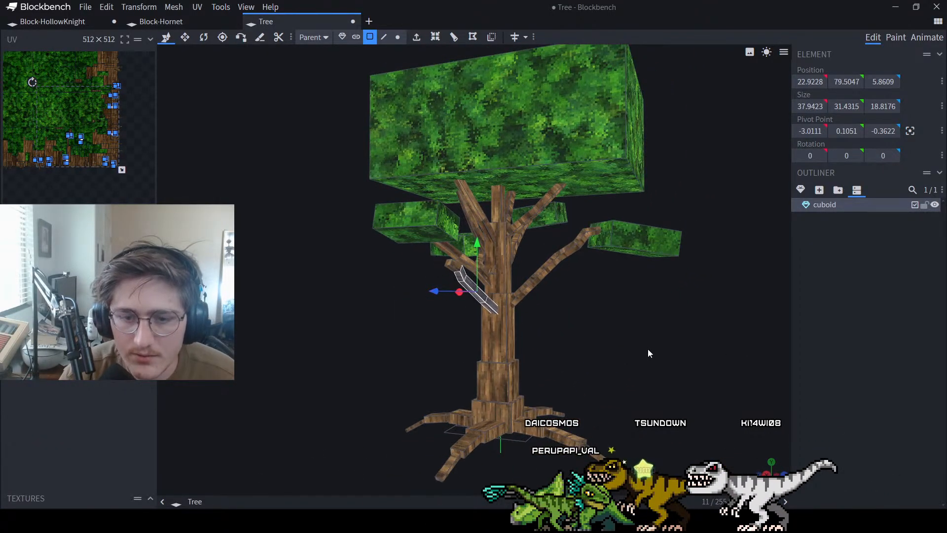
Delete the hidden end faces of the branches inside the trunk
{"action": "left_click", "coordinate": [496, 343]}
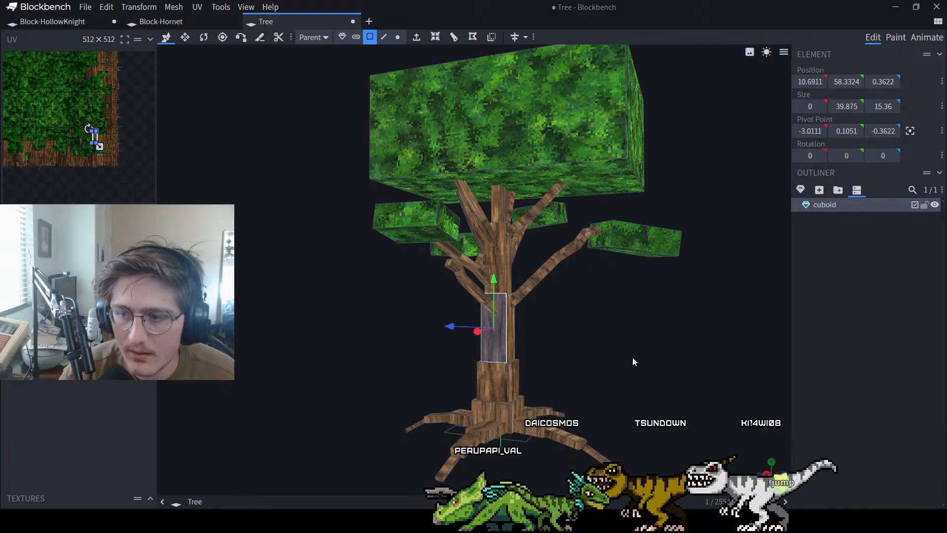
{"action": "scroll", "coordinate": [633, 357], "scroll_direction": "up", "scroll_amount": 5}
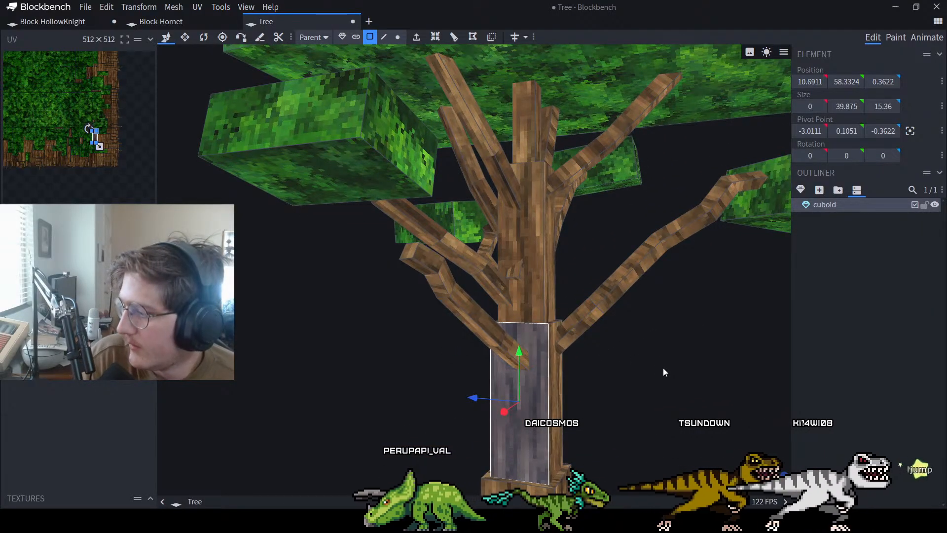
{"action": "left_click_drag", "start_coordinate": [639, 347], "coordinate": [433, 279]}
{"action": "scroll", "coordinate": [432, 277], "scroll_direction": "up", "scroll_amount": 3}
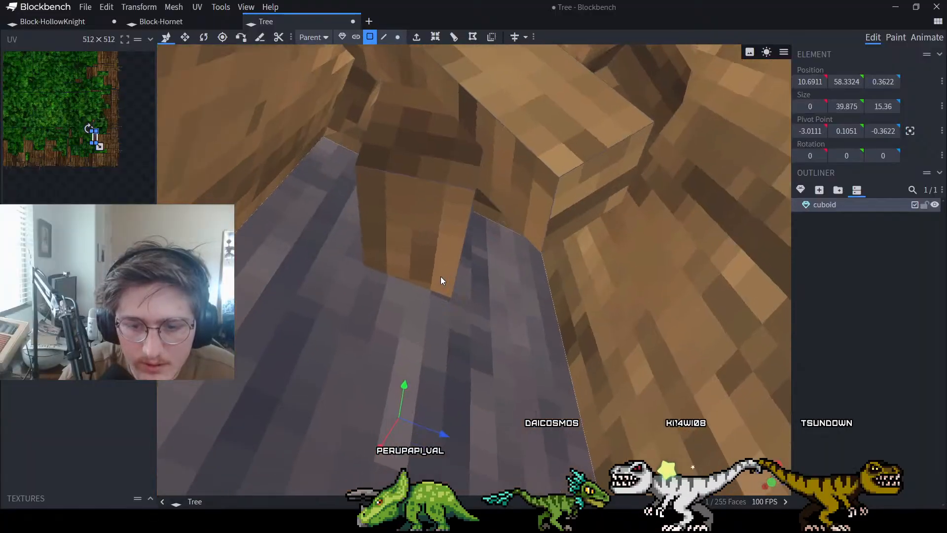
{"action": "left_click", "coordinate": [431, 168]}
{"action": "key", "text": "Delete"}
{"action": "left_click", "coordinate": [581, 193]}
{"action": "key", "text": "Delete"}
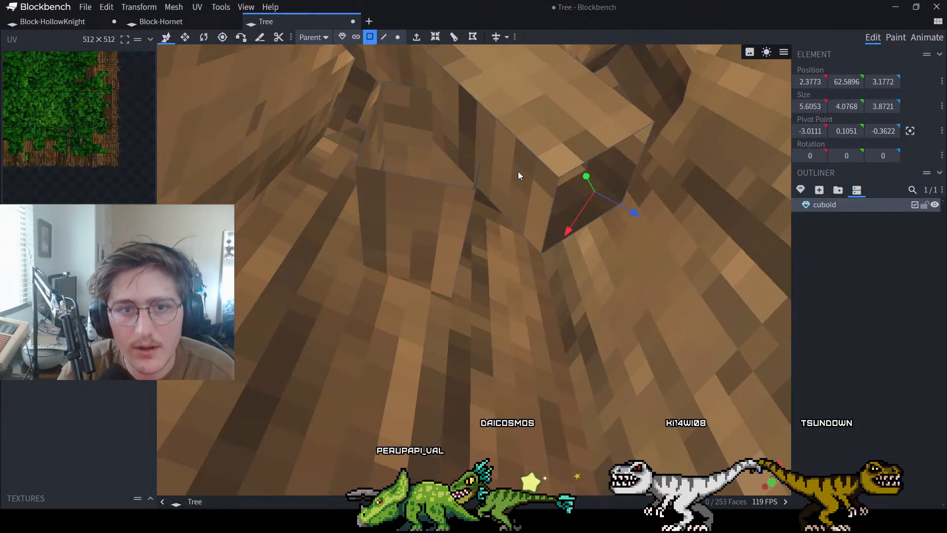
{"action": "left_click", "coordinate": [504, 91]}
{"action": "scroll", "coordinate": [504, 92], "scroll_direction": "down", "scroll_amount": 5}
{"action": "scroll", "coordinate": [311, 198], "scroll_direction": "down", "scroll_amount": 3}
{"action": "left_click_drag", "start_coordinate": [311, 197], "coordinate": [263, 280]}
{"action": "key", "text": "Delete"}
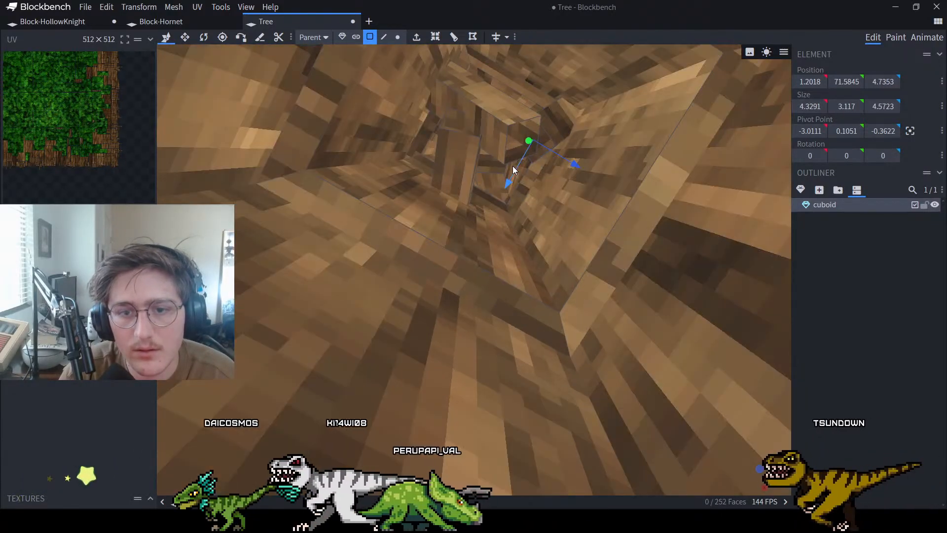
{"action": "left_click", "coordinate": [498, 171]}
{"action": "key", "text": "Delete"}
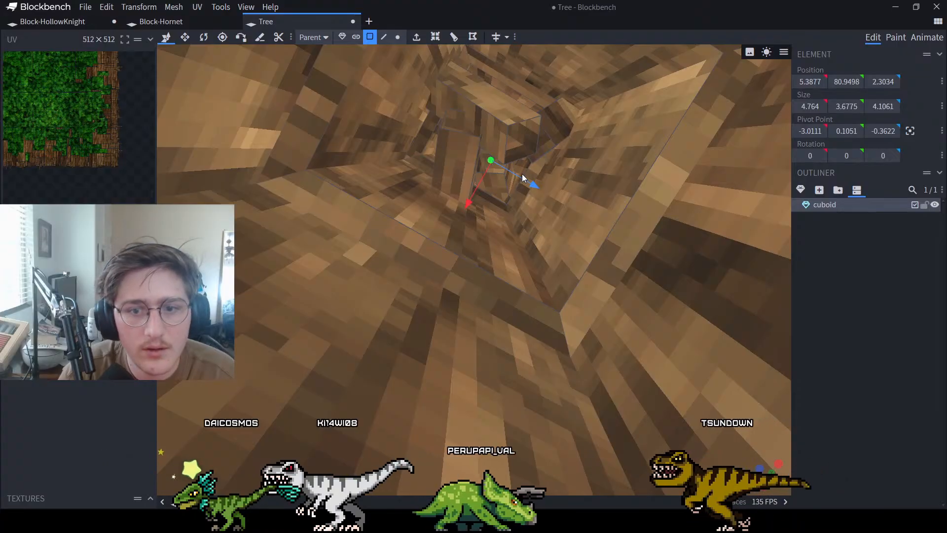
Select the outer faces of the trunk sections above the root base on all sides and split them into a separate mesh
{"action": "scroll", "coordinate": [522, 175], "scroll_direction": "down", "scroll_amount": 10}
{"action": "left_click_drag", "start_coordinate": [727, 254], "coordinate": [487, 286]}
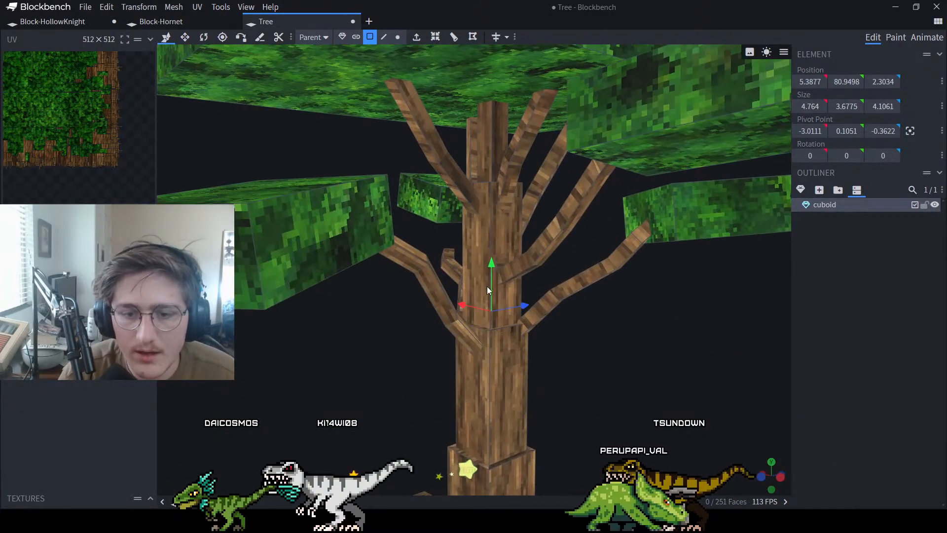
{"action": "left_click", "coordinate": [489, 276]}
{"action": "left_click_drag", "start_coordinate": [600, 340], "coordinate": [600, 259]}
{"action": "left_click", "coordinate": [474, 351], "text": "shift"}
{"action": "left_click", "coordinate": [489, 351], "text": "shift"}
{"action": "left_click", "coordinate": [484, 374], "text": "shift"}
{"action": "left_click", "coordinate": [490, 315], "text": "shift"}
{"action": "left_click", "coordinate": [492, 310], "text": "shift"}
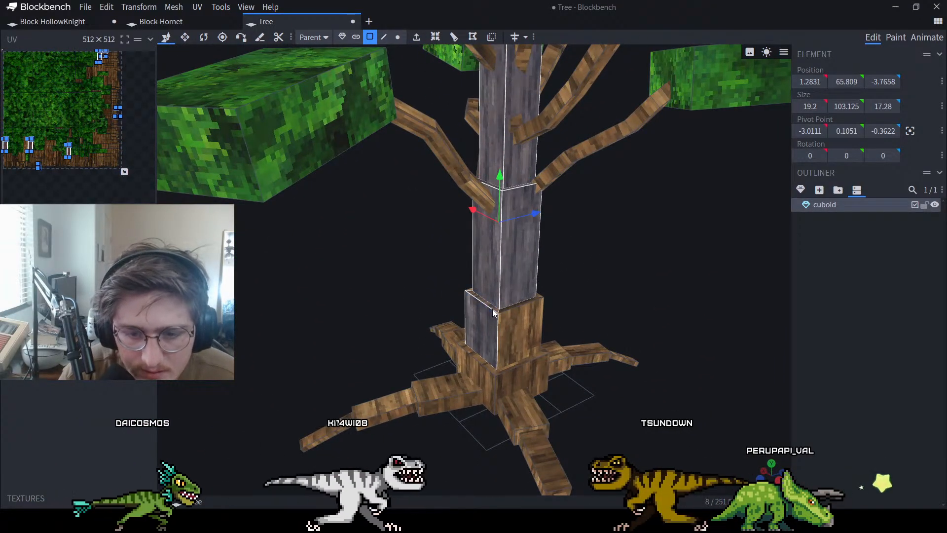
{"action": "left_click", "coordinate": [515, 306], "text": "shift"}
{"action": "left_click", "coordinate": [520, 321], "text": "shift"}
{"action": "left_click_drag", "start_coordinate": [626, 305], "coordinate": [408, 306]}
{"action": "left_click", "coordinate": [466, 306], "text": "shift"}
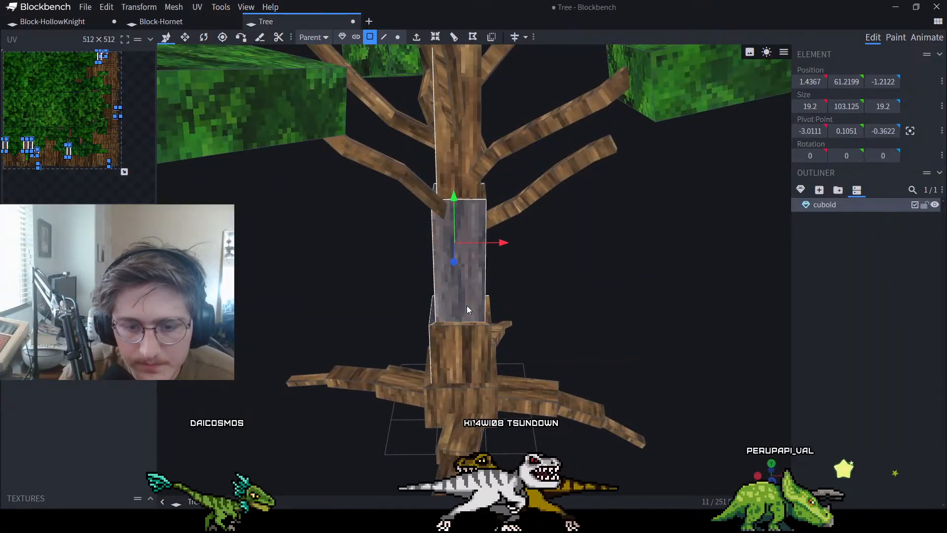
{"action": "left_click", "coordinate": [471, 321], "text": "shift"}
{"action": "left_click", "coordinate": [472, 321], "text": "shift"}
{"action": "left_click", "coordinate": [472, 324], "text": "shift"}
{"action": "left_click", "coordinate": [472, 333], "text": "shift"}
{"action": "left_click_drag", "start_coordinate": [582, 316], "coordinate": [486, 307]}
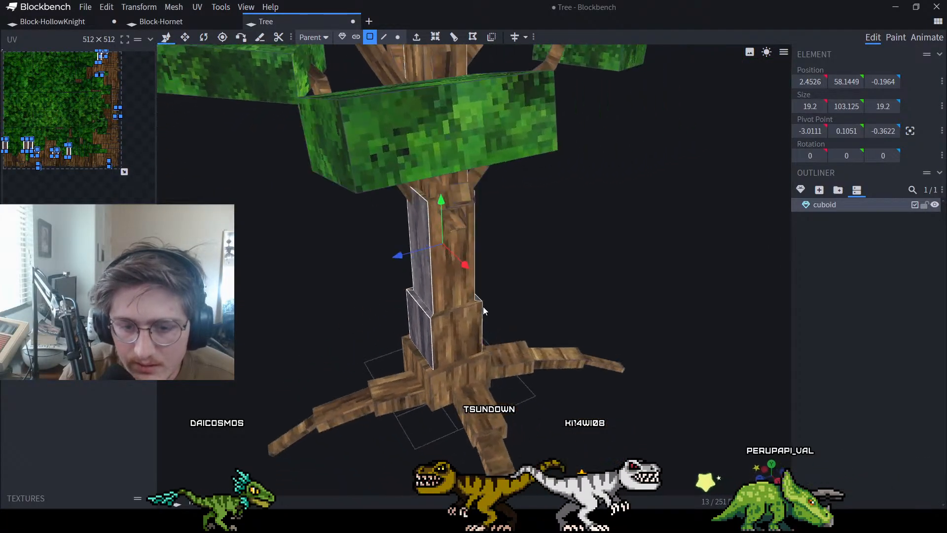
{"action": "left_click", "coordinate": [464, 310], "text": "shift"}
{"action": "left_click", "coordinate": [463, 305], "text": "shift"}
{"action": "left_click", "coordinate": [463, 297], "text": "shift"}
{"action": "left_click_drag", "start_coordinate": [553, 276], "coordinate": [511, 244]}
{"action": "left_click", "coordinate": [473, 220], "text": "shift"}
{"action": "left_click", "coordinate": [481, 234], "text": "shift"}
{"action": "left_click", "coordinate": [486, 227], "text": "shift"}
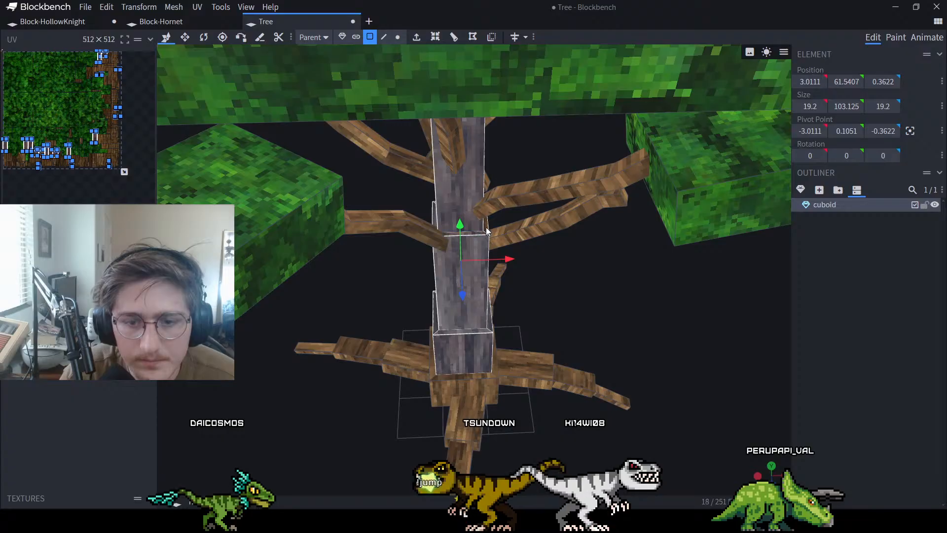
{"action": "left_click_drag", "start_coordinate": [613, 294], "coordinate": [414, 249]}
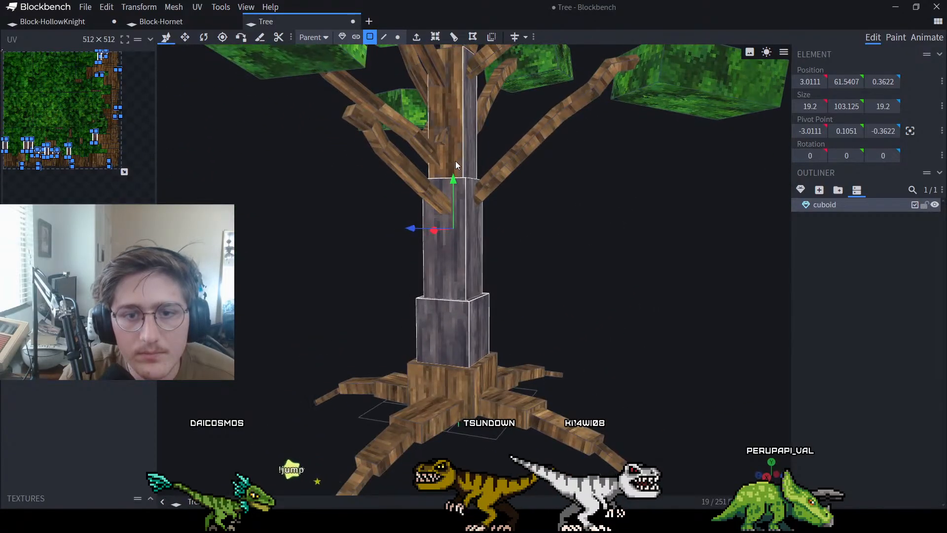
{"action": "left_click", "coordinate": [455, 160], "text": "shift"}
{"action": "left_click_drag", "start_coordinate": [589, 223], "coordinate": [635, 212]}
{"action": "right_click", "coordinate": [825, 205]}
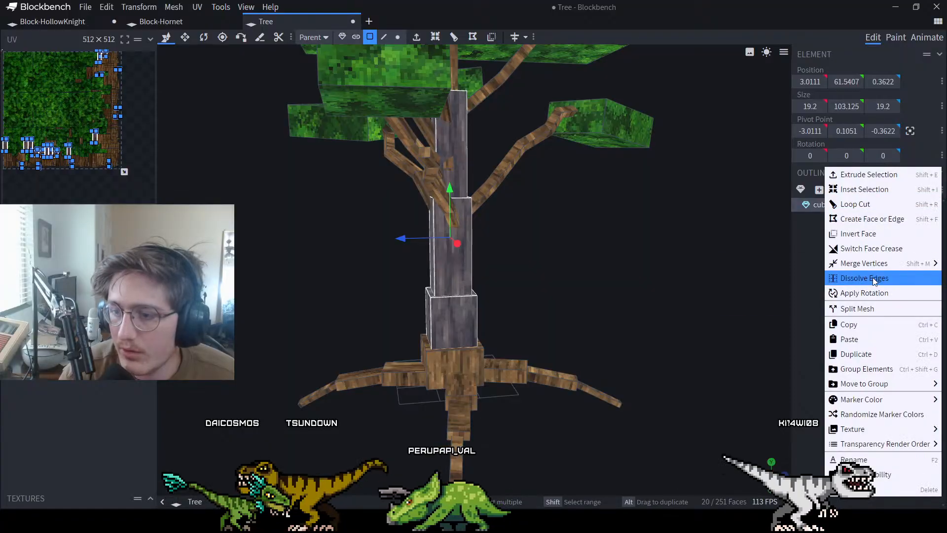
{"action": "left_click", "coordinate": [880, 303]}
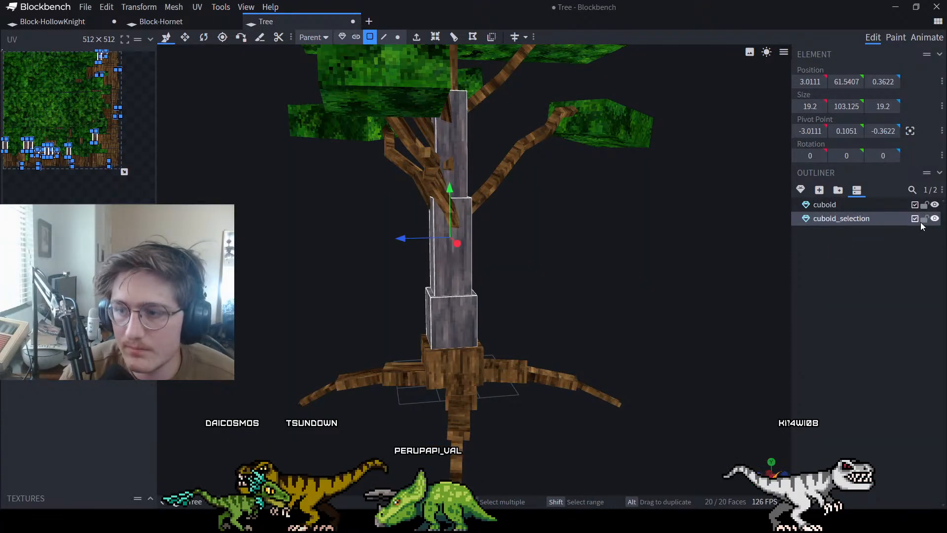
Hide the cuboid_selection trunk mesh and delete the exposed inner end faces of the branches in the cuboid mesh
{"action": "left_click", "coordinate": [934, 218]}
{"action": "left_click_drag", "start_coordinate": [769, 242], "coordinate": [523, 114]}
{"action": "left_click", "coordinate": [522, 112]}
{"action": "left_click_drag", "start_coordinate": [582, 133], "coordinate": [589, 285]}
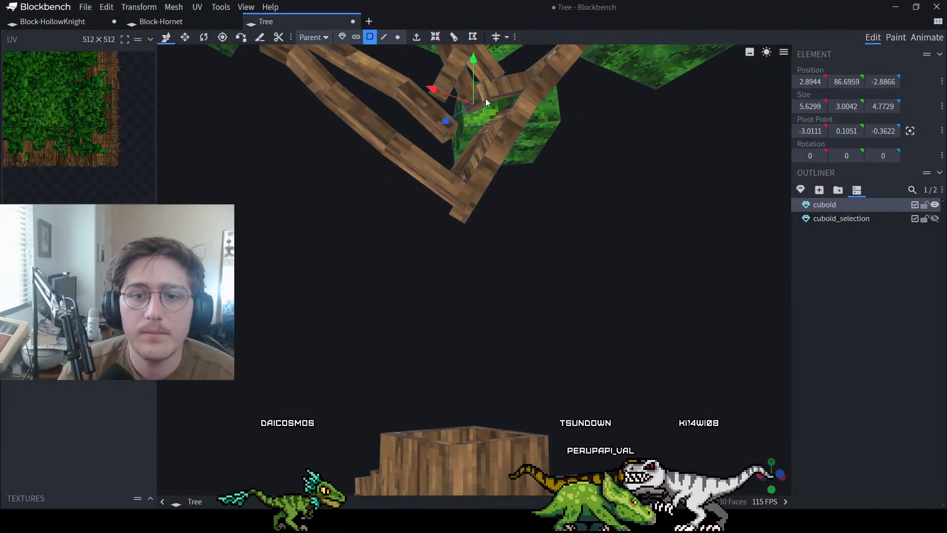
{"action": "left_click", "coordinate": [484, 89]}
{"action": "left_click_drag", "start_coordinate": [523, 123], "coordinate": [539, 292]}
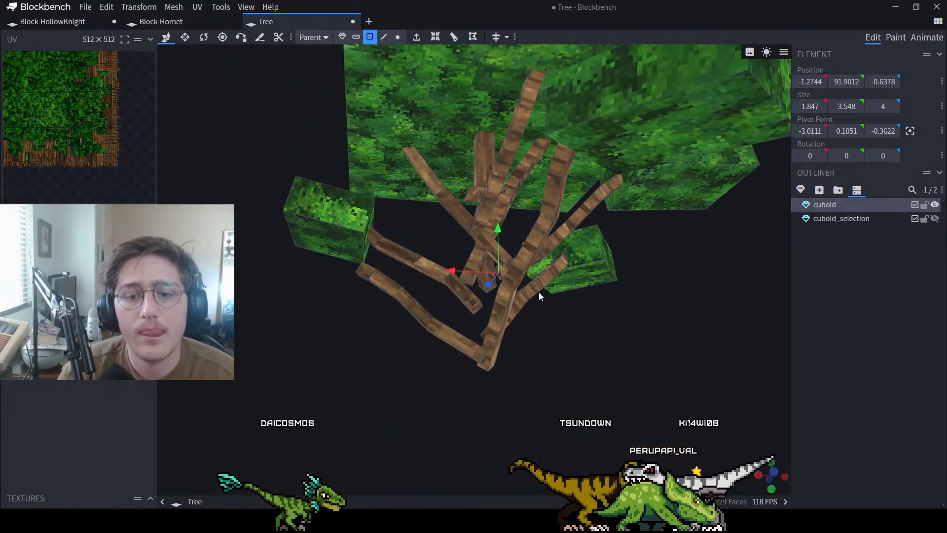
{"action": "left_click", "coordinate": [483, 242]}
{"action": "scroll", "coordinate": [627, 325], "scroll_direction": "up", "scroll_amount": 3}
{"action": "left_click_drag", "start_coordinate": [627, 324], "coordinate": [630, 356]}
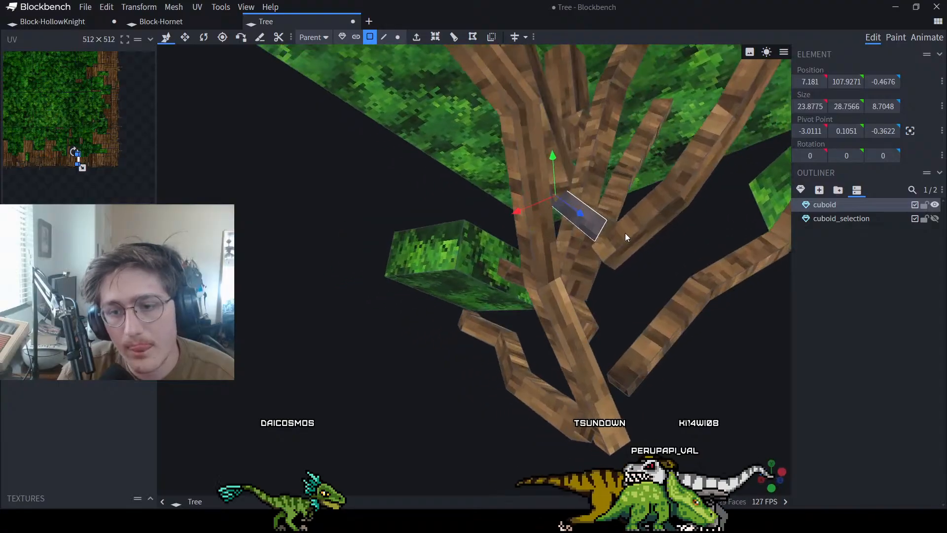
{"action": "left_click", "coordinate": [603, 239]}
{"action": "key", "text": "Delete"}
{"action": "left_click_drag", "start_coordinate": [481, 375], "coordinate": [454, 380]}
{"action": "left_click_drag", "start_coordinate": [549, 355], "coordinate": [567, 306]}
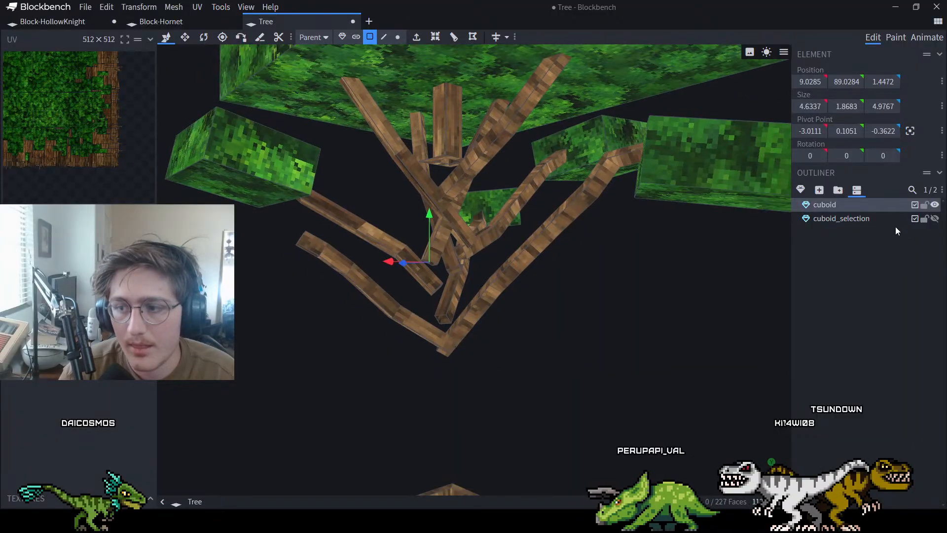
Make the cuboid_selection trunk mesh visible again and inspect where the branches meet the trunk
{"action": "left_click", "coordinate": [936, 220]}
{"action": "left_click", "coordinate": [935, 220]}
{"action": "left_click", "coordinate": [935, 220]}
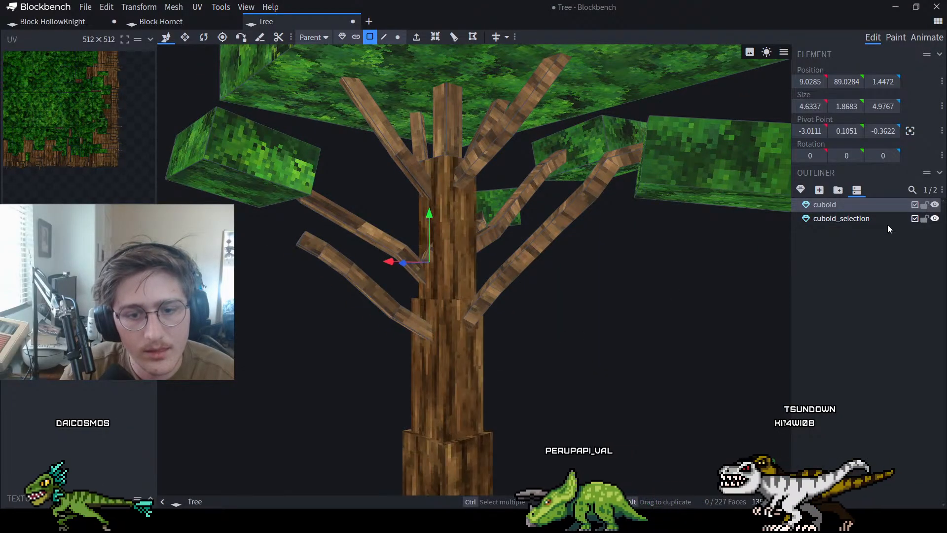
{"action": "scroll", "coordinate": [613, 282], "scroll_direction": "up", "scroll_amount": 2}
{"action": "left_click_drag", "start_coordinate": [614, 283], "coordinate": [383, 134]}
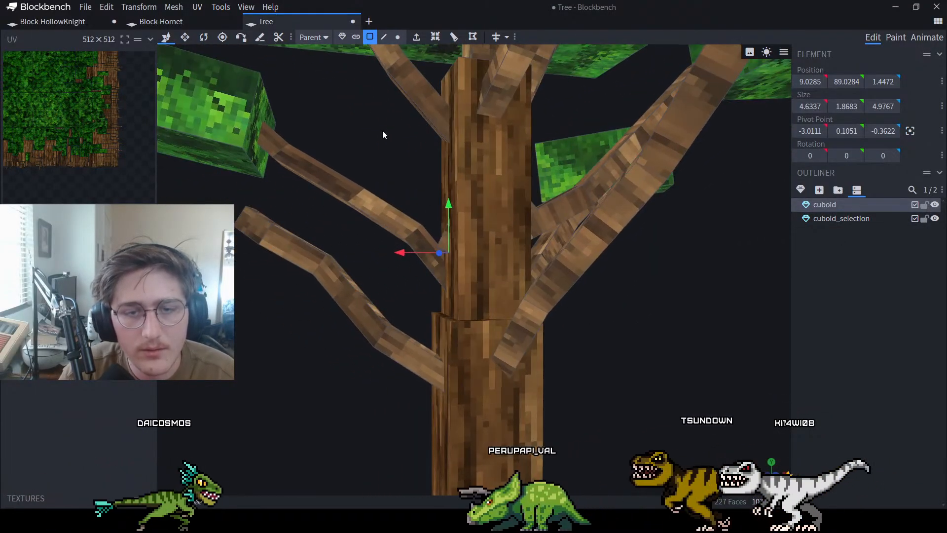
In vertex selection, try to move one inner end vertex of the upper +X branch by -2 units on X, and undo it
{"action": "left_click", "coordinate": [398, 37]}
{"action": "left_click", "coordinate": [438, 245]}
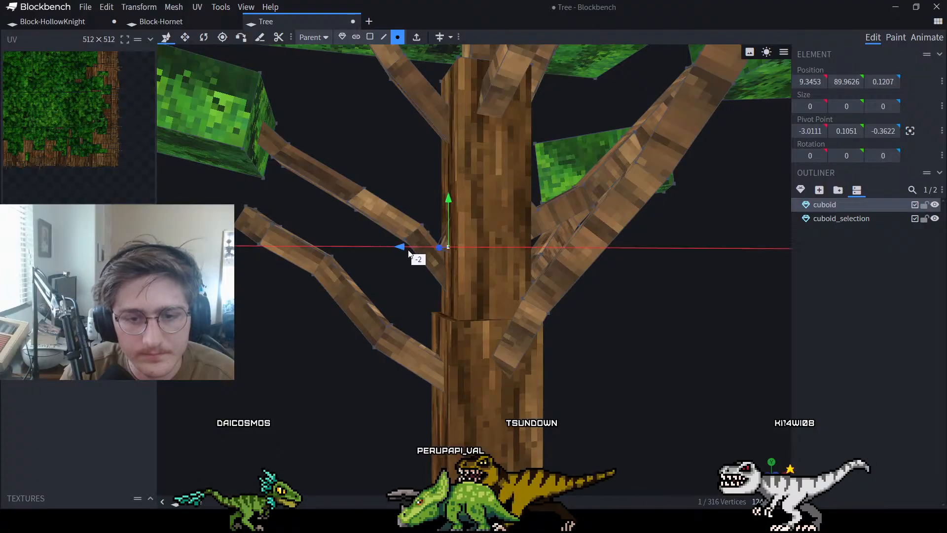
{"action": "left_click_drag", "start_coordinate": [420, 257], "coordinate": [421, 257]}
{"action": "left_click_drag", "start_coordinate": [336, 395], "coordinate": [378, 416]}
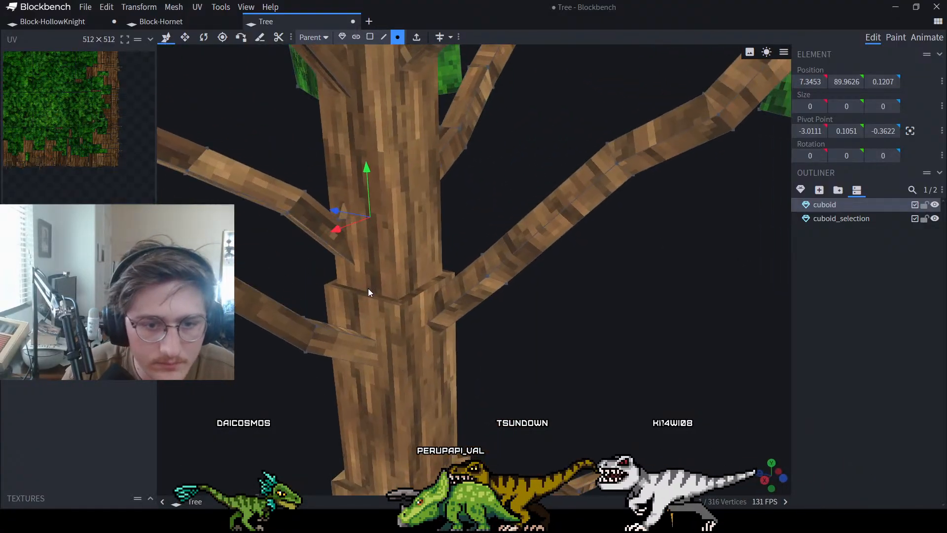
{"action": "key", "text": "ctrl+z"}
Add the neighbouring inner end vertex of the upper +X branch to the selection and move both along X into the trunk
{"action": "left_click", "coordinate": [351, 223], "text": "shift"}
{"action": "left_click_drag", "start_coordinate": [315, 233], "coordinate": [340, 223]}
Move the protruding inner end vertex of the upper branch into the trunk and shift it 1 unit up on Y
{"action": "left_click_drag", "start_coordinate": [539, 312], "coordinate": [349, 316]}
{"action": "left_click", "coordinate": [602, 223]}
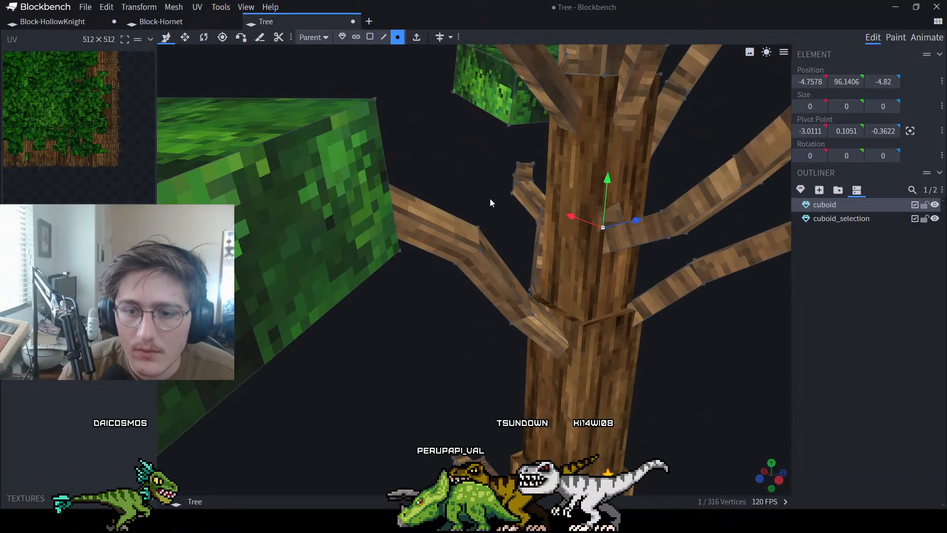
{"action": "left_click_drag", "start_coordinate": [490, 198], "coordinate": [469, 199]}
{"action": "left_click", "coordinate": [621, 220]}
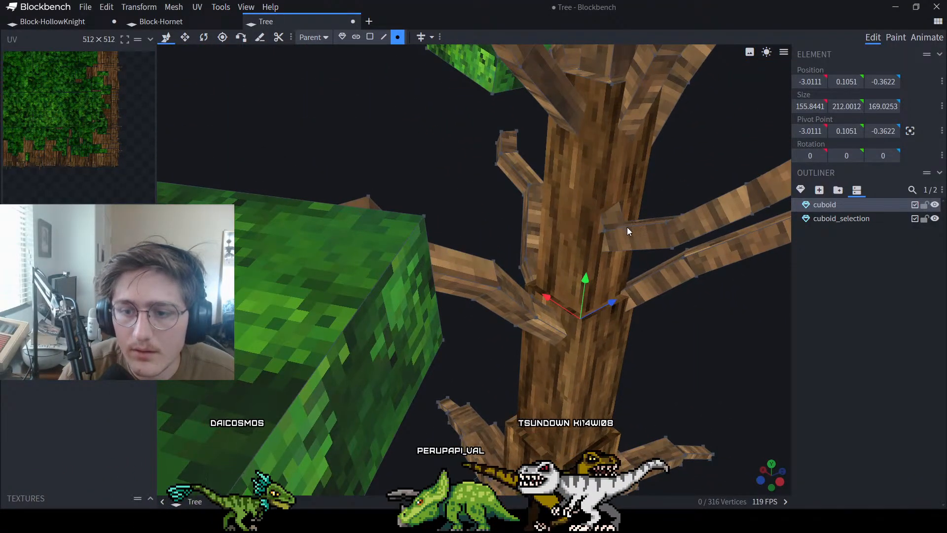
{"action": "scroll", "coordinate": [627, 228], "scroll_direction": "up", "scroll_amount": 5}
{"action": "left_click_drag", "start_coordinate": [641, 241], "coordinate": [582, 217]}
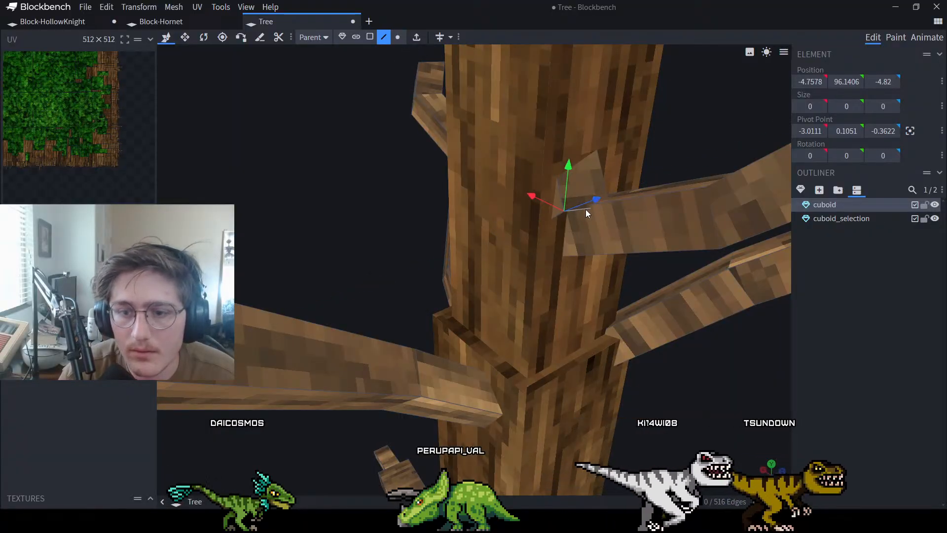
{"action": "left_click", "coordinate": [568, 144]}
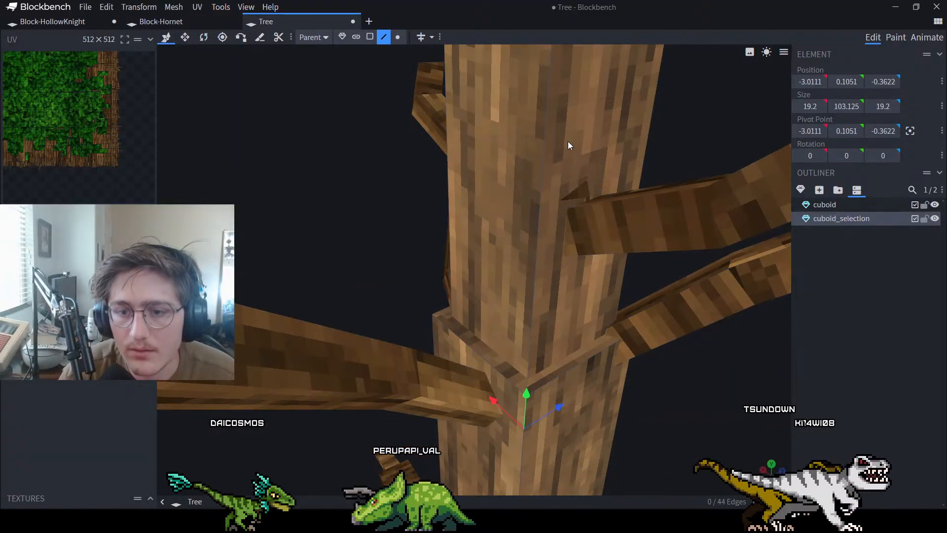
{"action": "left_click", "coordinate": [579, 197]}
{"action": "left_click", "coordinate": [399, 37]}
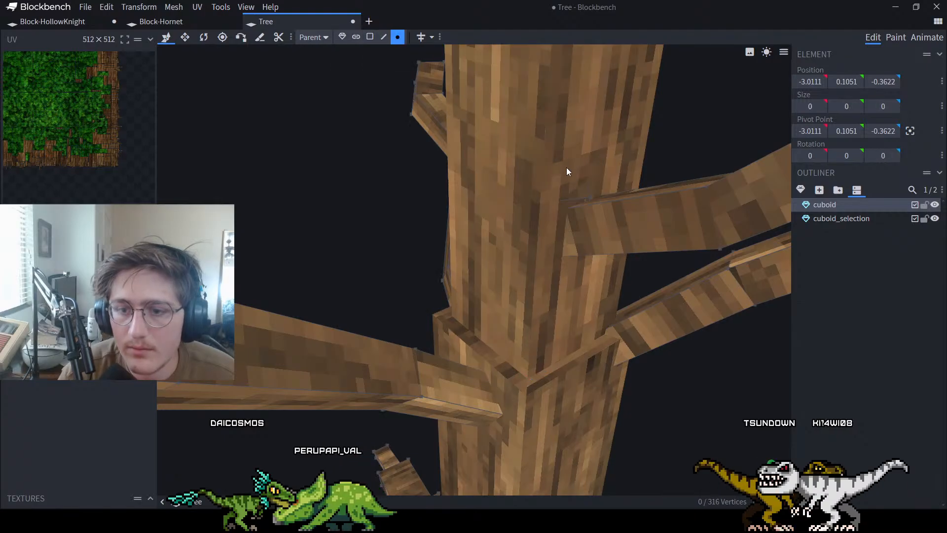
{"action": "left_click", "coordinate": [589, 197]}
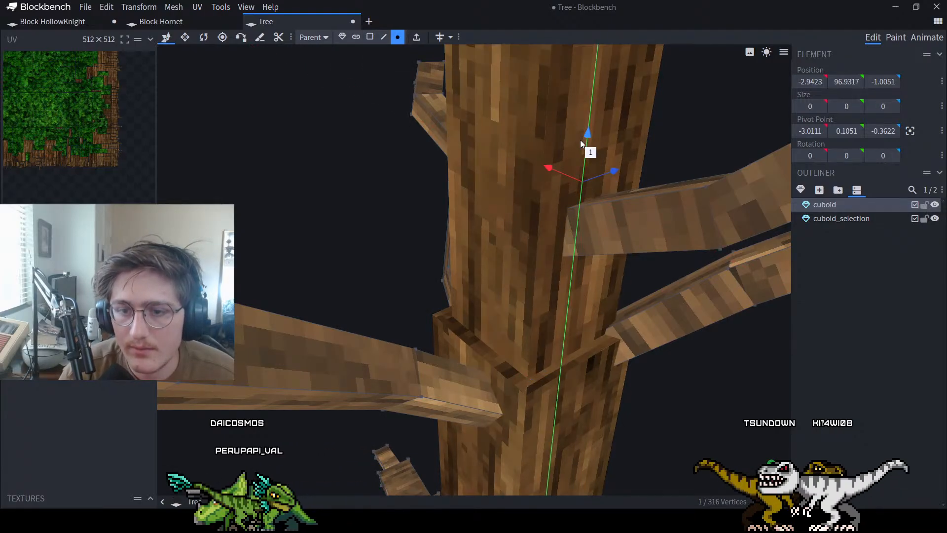
{"action": "scroll", "coordinate": [708, 385], "scroll_direction": "down", "scroll_amount": 6}
{"action": "left_click_drag", "start_coordinate": [708, 392], "coordinate": [465, 367]}
{"action": "scroll", "coordinate": [429, 374], "scroll_direction": "down", "scroll_amount": 4}
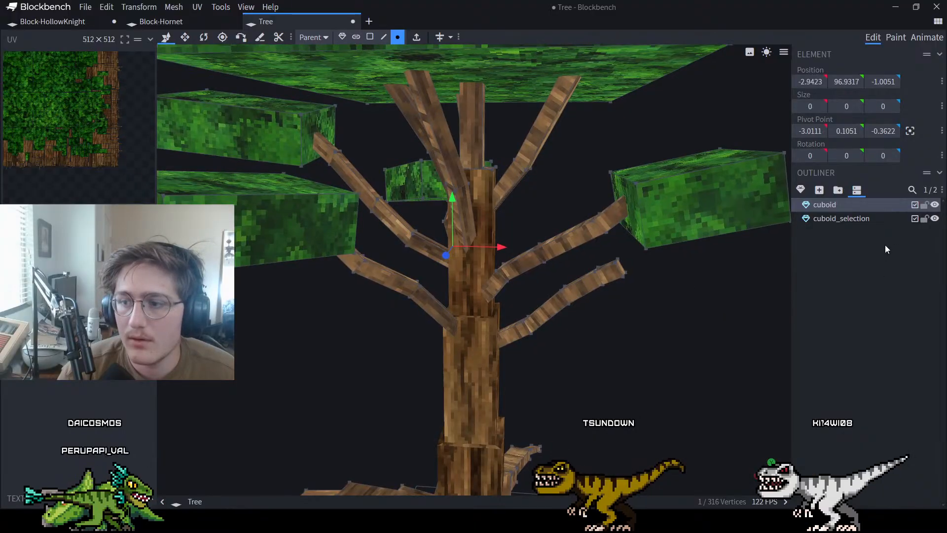
Hide the cuboid_selection trunk mesh and examine the inner branch ends and the canopy from several sides
{"action": "left_click", "coordinate": [935, 217]}
{"action": "left_click_drag", "start_coordinate": [691, 316], "coordinate": [823, 217]}
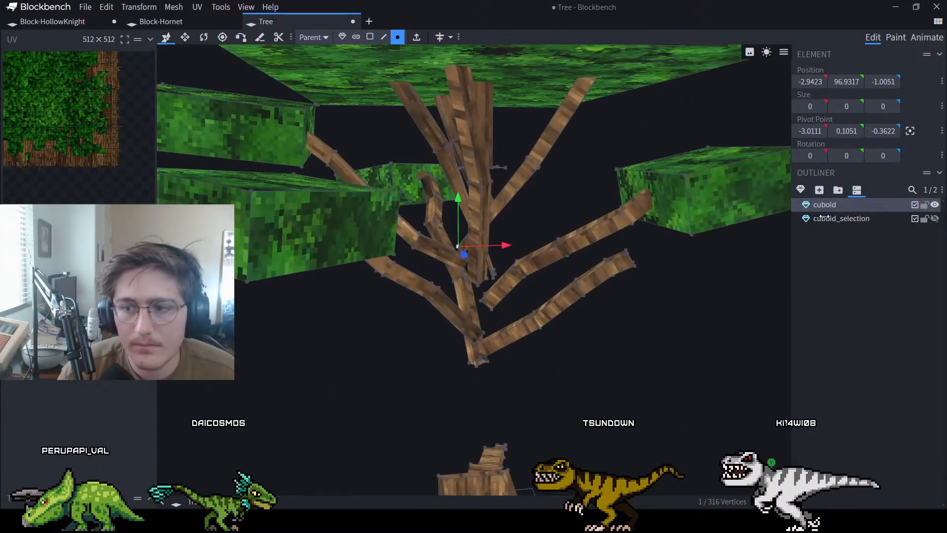
{"action": "left_click", "coordinate": [935, 218]}
{"action": "left_click", "coordinate": [934, 218]}
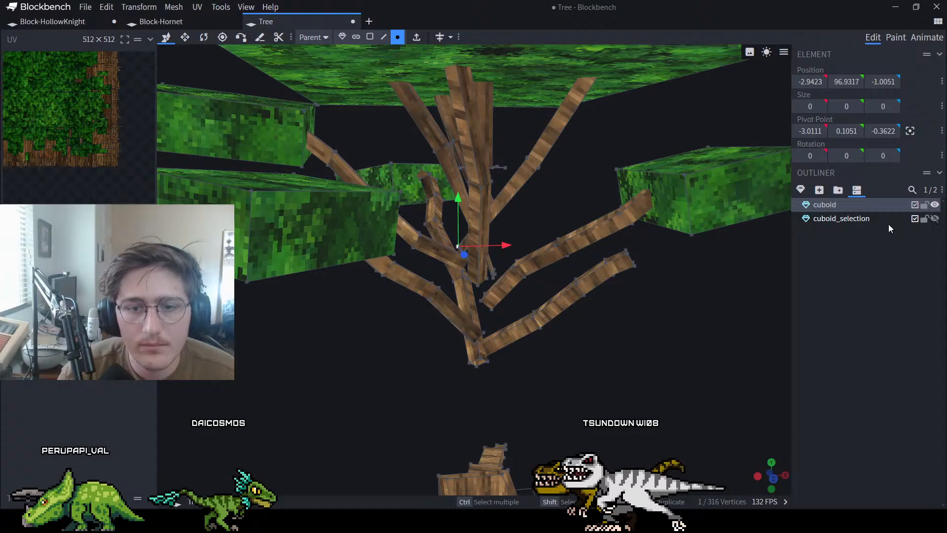
{"action": "left_click_drag", "start_coordinate": [577, 221], "coordinate": [735, 435]}
{"action": "scroll", "coordinate": [496, 230], "scroll_direction": "up", "scroll_amount": 3}
{"action": "left_click", "coordinate": [430, 237]}
{"action": "left_click_drag", "start_coordinate": [578, 329], "coordinate": [565, 98]}
{"action": "scroll", "coordinate": [556, 116], "scroll_direction": "down", "scroll_amount": 10}
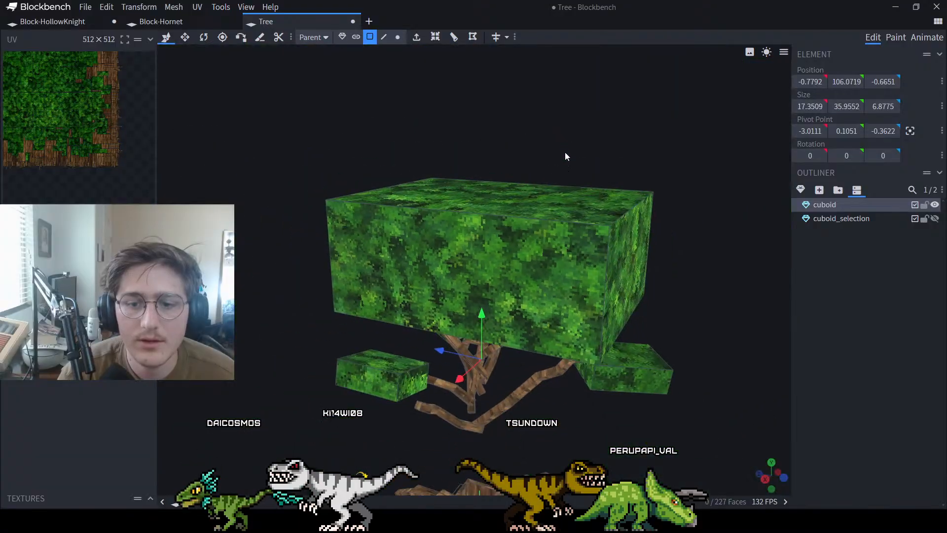
Select the top and four side faces of the large upper leaf block and split them into a separate mesh
{"action": "left_click", "coordinate": [557, 218]}
{"action": "left_click", "coordinate": [561, 249], "text": "shift"}
{"action": "left_click", "coordinate": [618, 243], "text": "shift"}
{"action": "left_click_drag", "start_coordinate": [348, 129], "coordinate": [498, 157]}
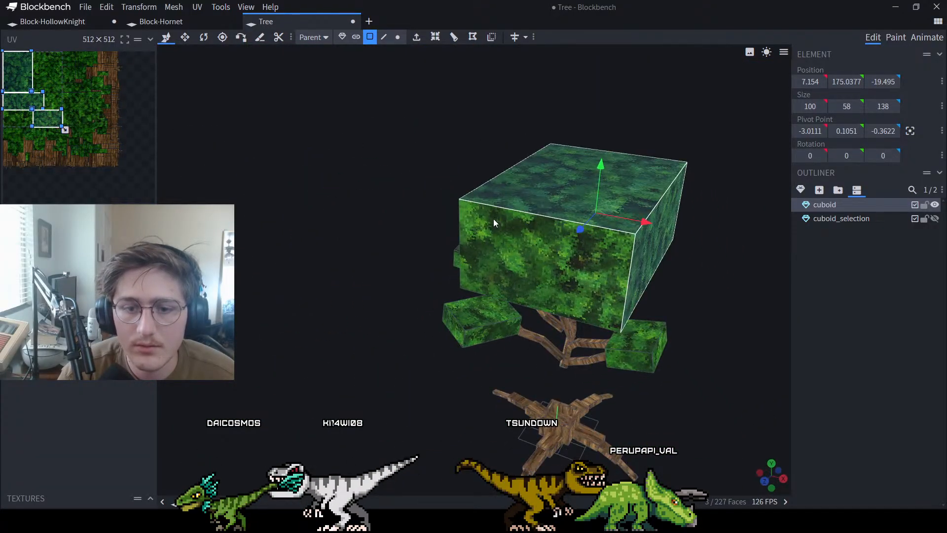
{"action": "left_click", "coordinate": [494, 219], "text": "shift"}
{"action": "left_click_drag", "start_coordinate": [387, 125], "coordinate": [461, 148]}
{"action": "left_click", "coordinate": [467, 195], "text": "shift"}
{"action": "right_click", "coordinate": [846, 203]}
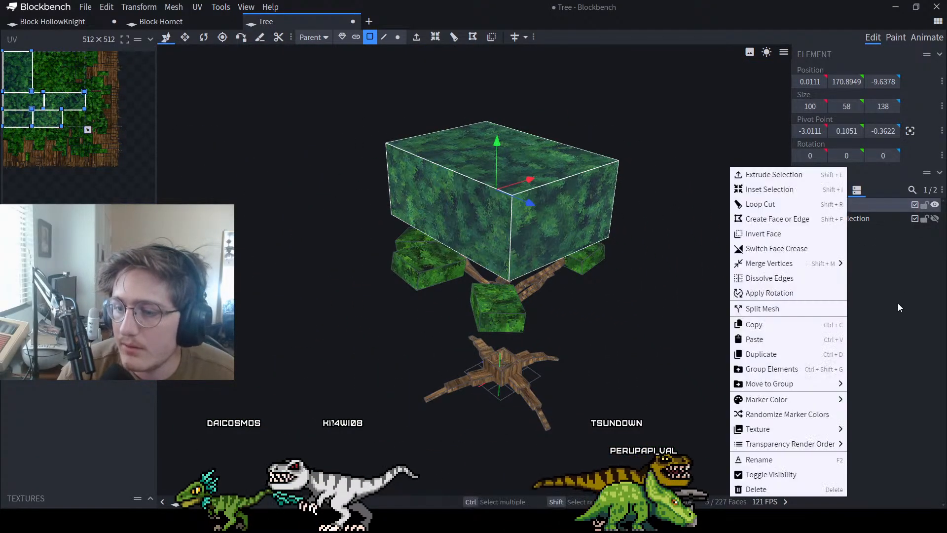
{"action": "left_click", "coordinate": [762, 307]}
Delete the small stray bark face floating above the canopy's bottom face in the cuboid mesh
{"action": "left_click_drag", "start_coordinate": [737, 182], "coordinate": [628, 173]}
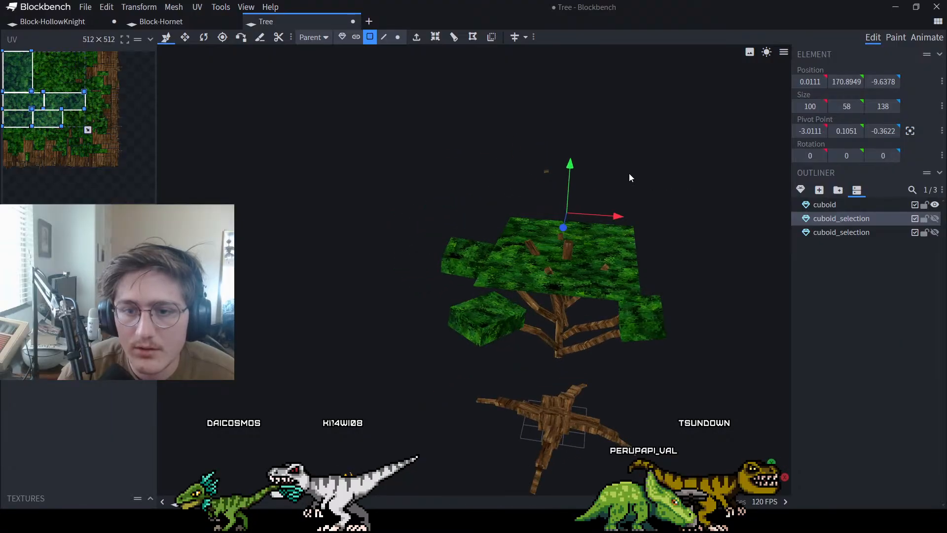
{"action": "scroll", "coordinate": [592, 147], "scroll_direction": "up", "scroll_amount": 4}
{"action": "left_click", "coordinate": [553, 120]}
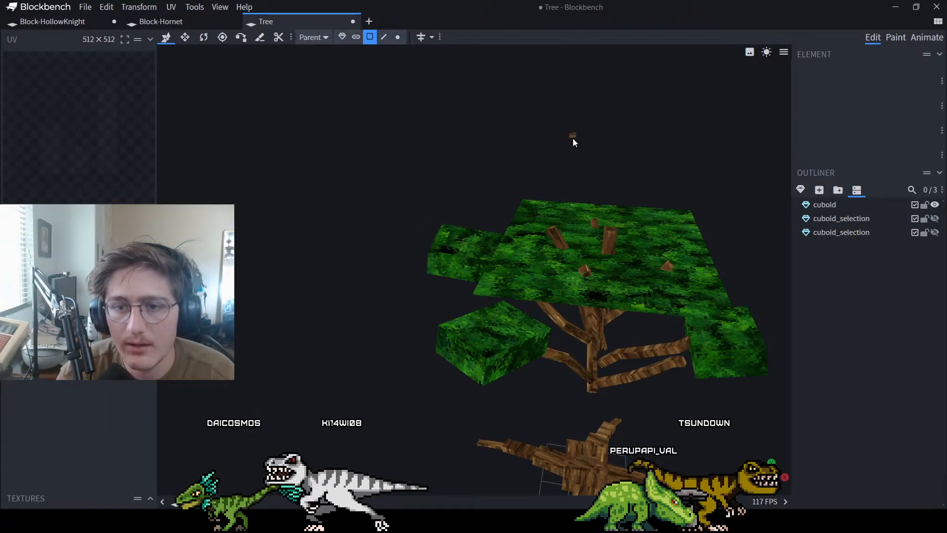
{"action": "left_click_drag", "start_coordinate": [572, 141], "coordinate": [632, 248]}
{"action": "left_click", "coordinate": [624, 270]}
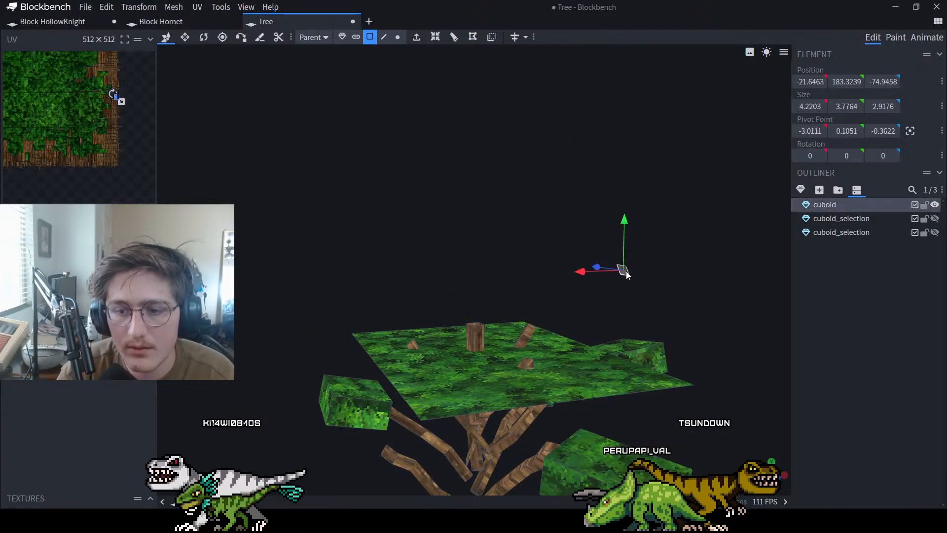
{"action": "left_click_drag", "start_coordinate": [533, 247], "coordinate": [735, 225]}
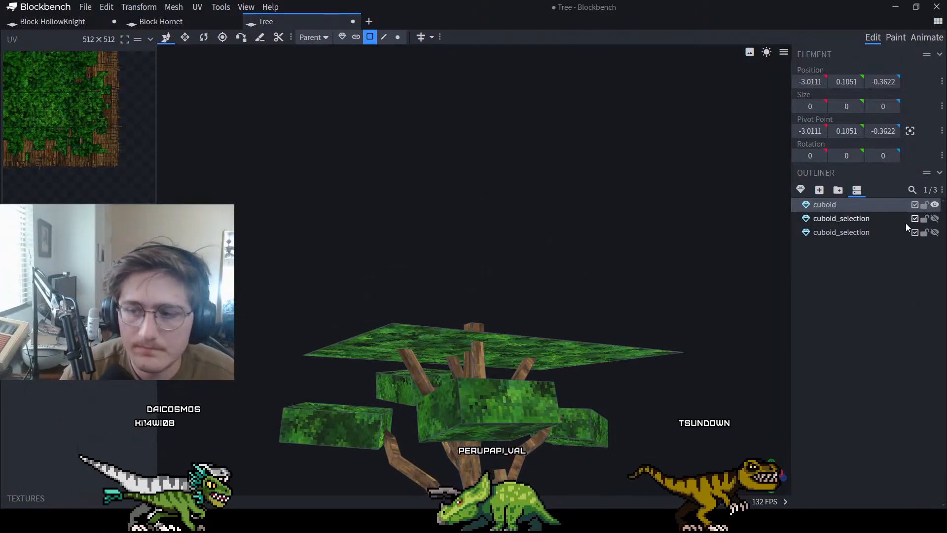
Make both cuboid_selection meshes visible again and check the tree from below at the roots
{"action": "left_click", "coordinate": [934, 219]}
{"action": "left_click_drag", "start_coordinate": [723, 410], "coordinate": [609, 274]}
{"action": "left_click", "coordinate": [513, 241]}
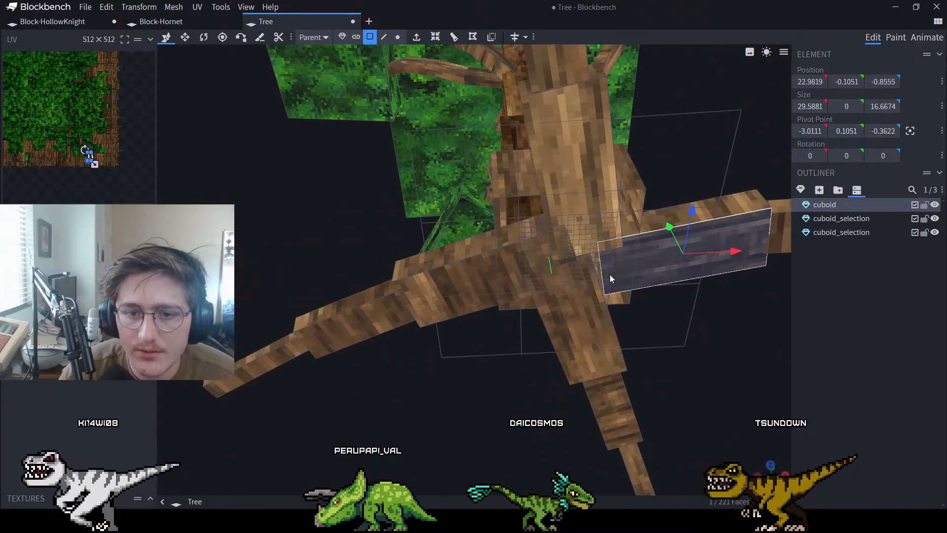
Select the four bottom edges of the trunk's base block and move them 3 units down on Y
{"action": "left_click", "coordinate": [518, 193]}
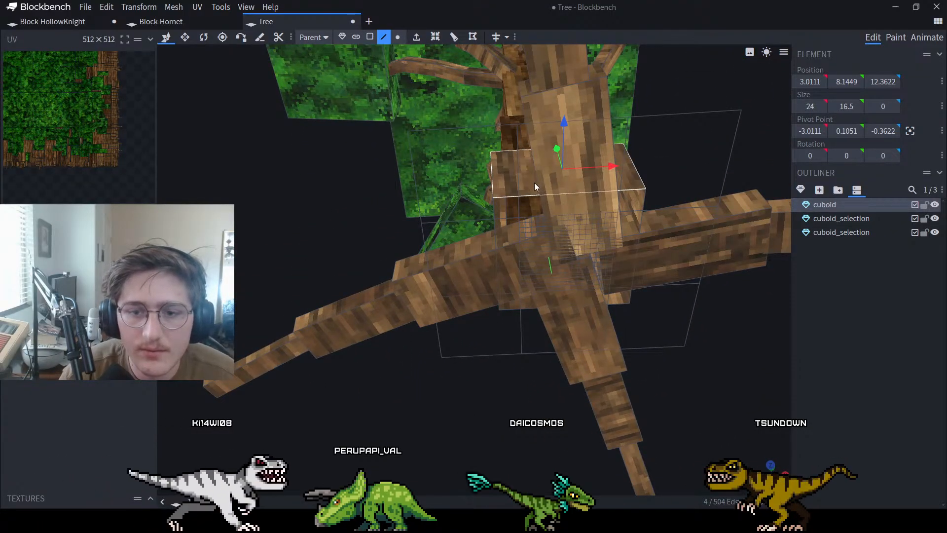
{"action": "left_click", "coordinate": [527, 196]}
{"action": "mouse_move", "coordinate": [690, 323]}
{"action": "left_mouse_down"}
{"action": "mouse_move", "coordinate": [715, 371]}
{"action": "mouse_move", "coordinate": [706, 320]}
{"action": "left_mouse_up"}
{"action": "left_click", "coordinate": [600, 259], "text": "shift"}
{"action": "left_click_drag", "start_coordinate": [704, 386], "coordinate": [640, 315]}
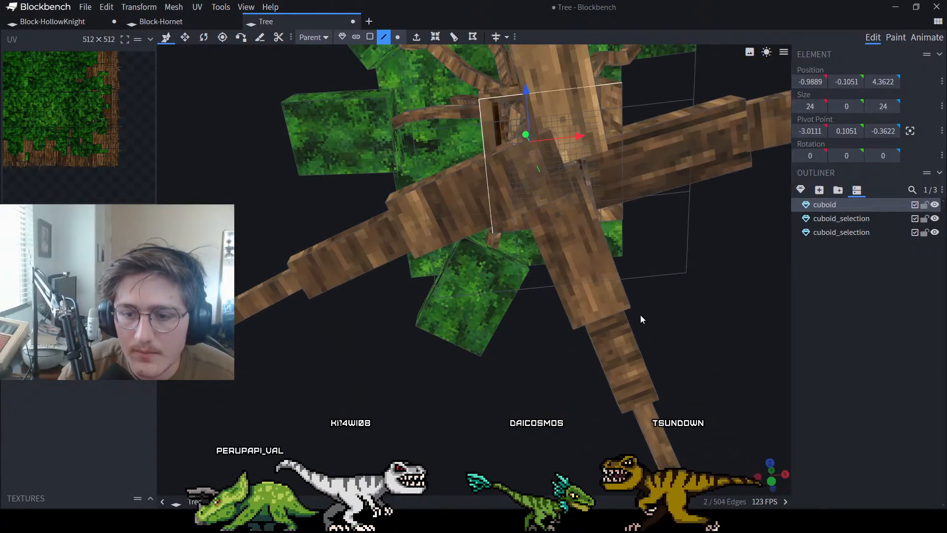
{"action": "left_click", "coordinate": [609, 222]}
{"action": "left_click_drag", "start_coordinate": [640, 230], "coordinate": [736, 346]}
{"action": "left_click_drag", "start_coordinate": [621, 416], "coordinate": [621, 430]}
{"action": "left_click_drag", "start_coordinate": [696, 389], "coordinate": [740, 341]}
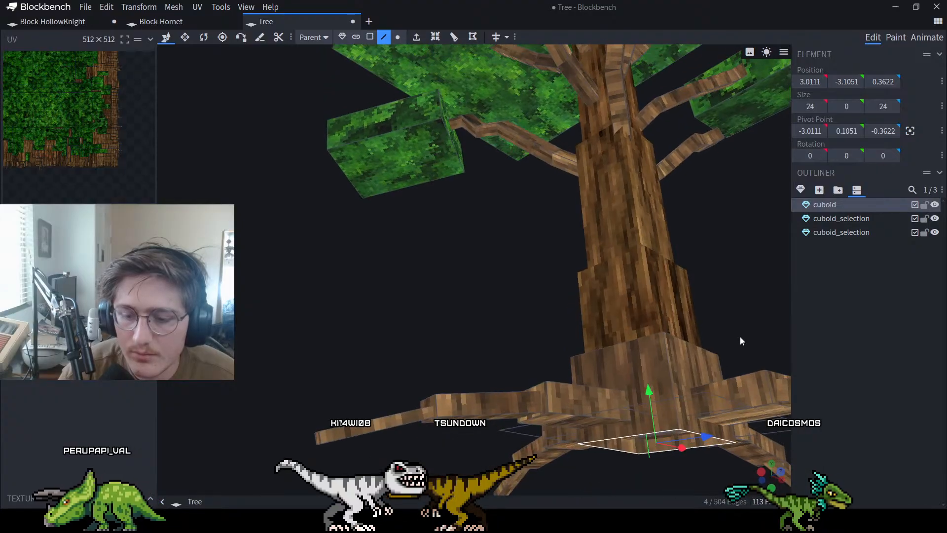
Merge the cuboid mesh and both cuboid_selection meshes into one mesh named Tree
{"action": "right_click_drag", "start_coordinate": [741, 338], "coordinate": [687, 289]}
{"action": "left_click_drag", "start_coordinate": [687, 289], "coordinate": [705, 323]}
{"action": "left_click", "coordinate": [839, 394]}
{"action": "left_click_drag", "start_coordinate": [720, 395], "coordinate": [665, 298]}
{"action": "left_click", "coordinate": [853, 206]}
{"action": "left_click", "coordinate": [842, 219], "text": "ctrl"}
{"action": "left_click", "coordinate": [843, 231], "text": "ctrl"}
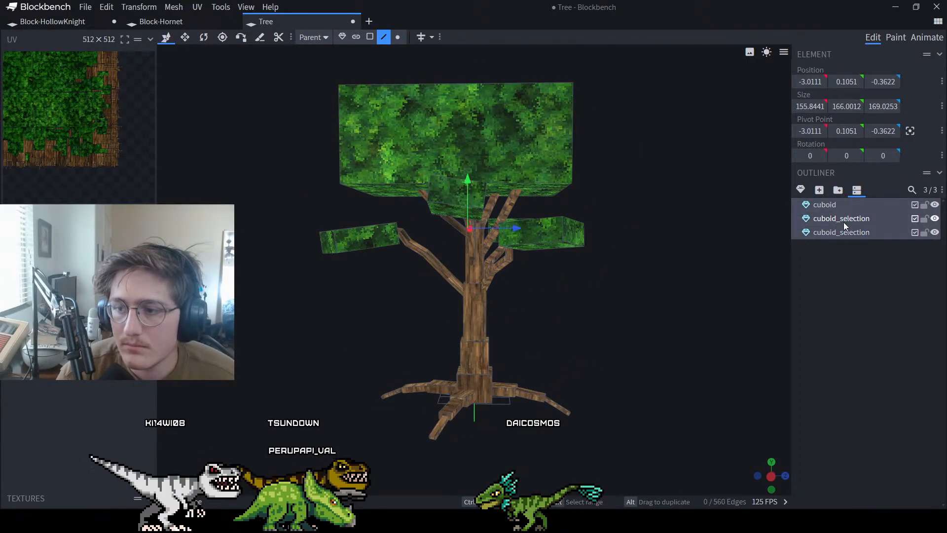
{"action": "right_click", "coordinate": [843, 222]}
{"action": "left_click", "coordinate": [861, 226]}
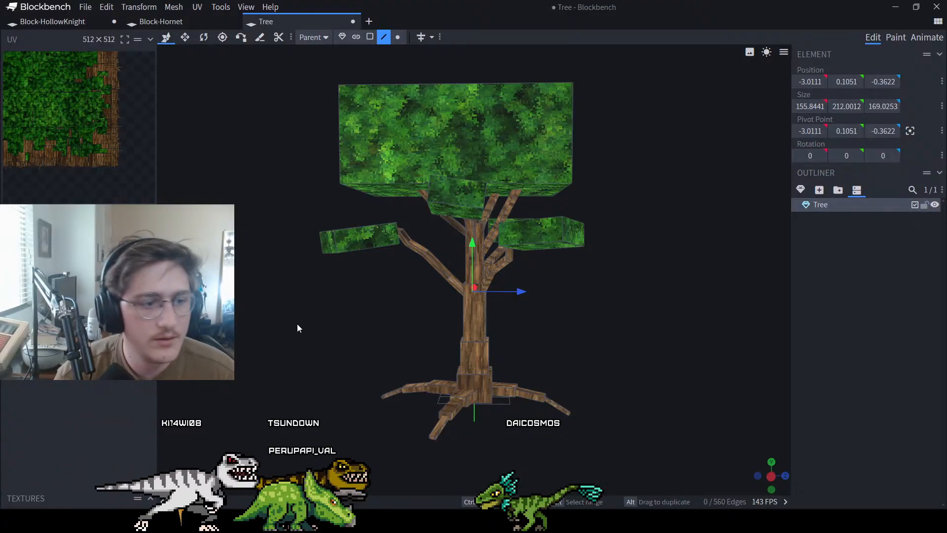
In Paint mode, save the model and export it as FBX with ASCII encoding, scale 16, and no embedded textures or animations
{"action": "left_click", "coordinate": [897, 38]}
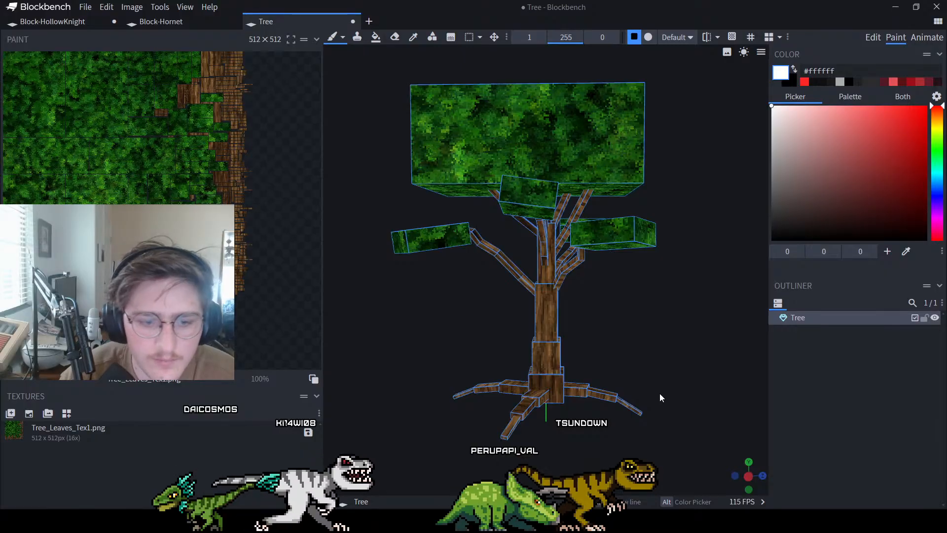
{"action": "key", "text": "ctrl+s"}
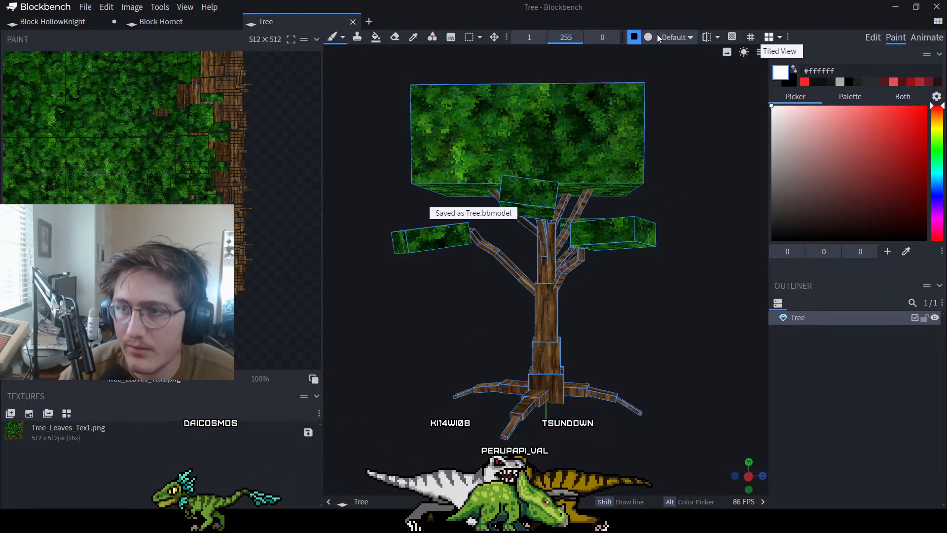
{"action": "left_click", "coordinate": [87, 6]}
{"action": "mouse_move", "coordinate": [212, 200]}
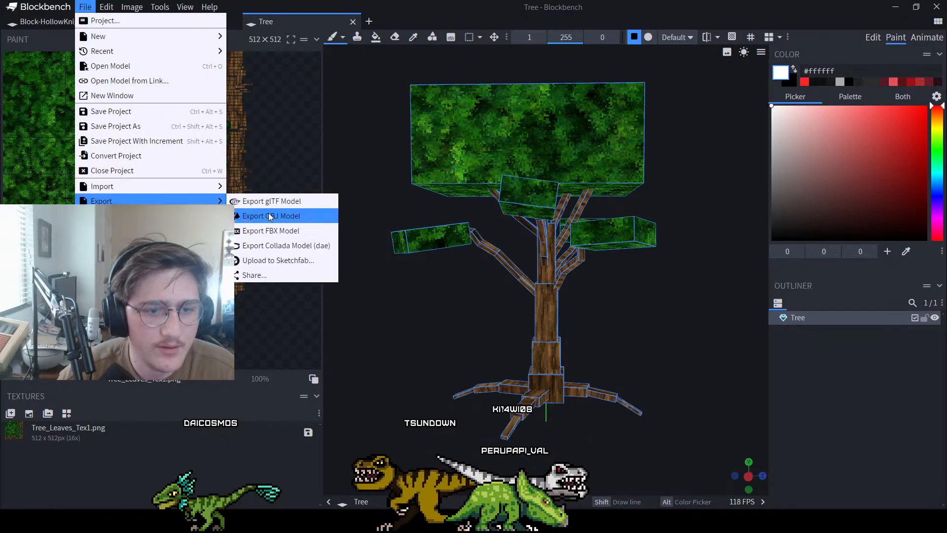
{"action": "left_click", "coordinate": [270, 231]}
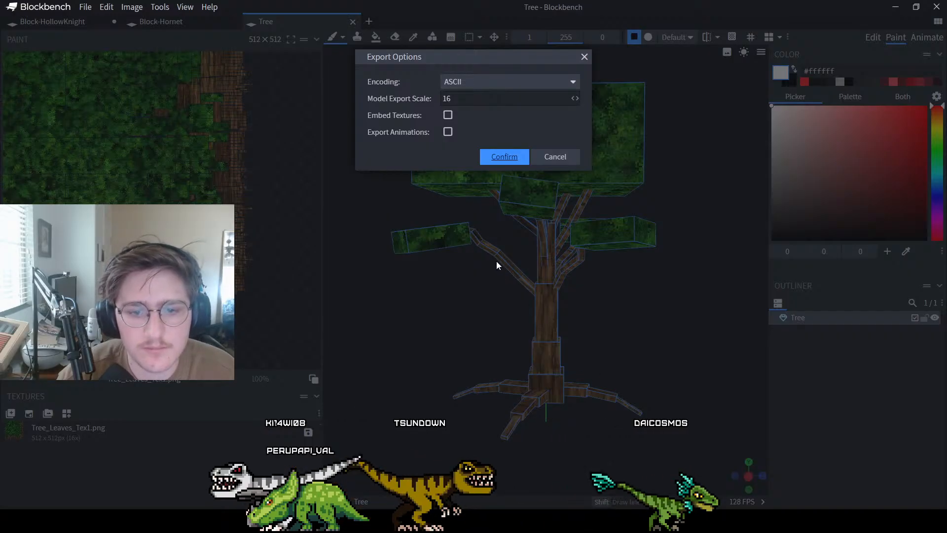
{"action": "key", "text": "Return"}
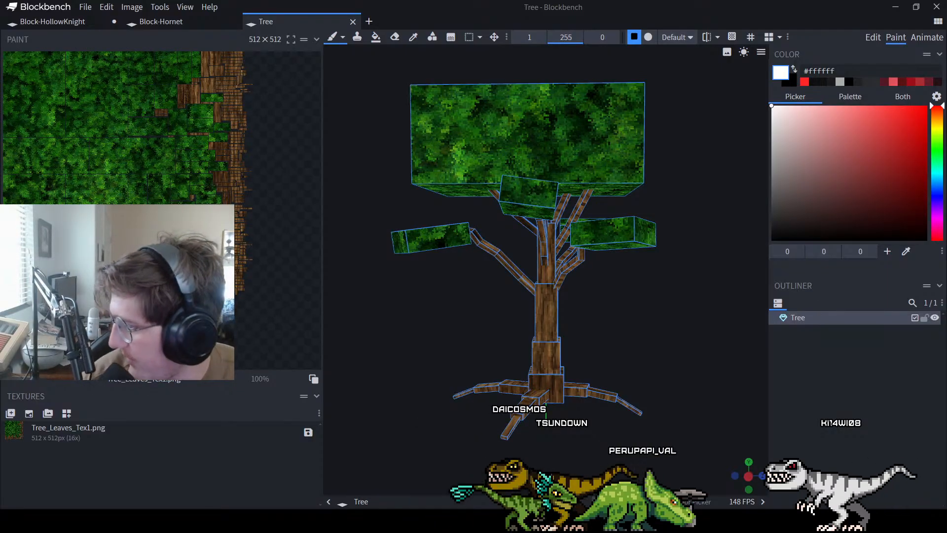
Switch to Unity and examine the Block-Angel prefab's wings from the front and the back
{"action": "key", "text": "alt+Tab"}
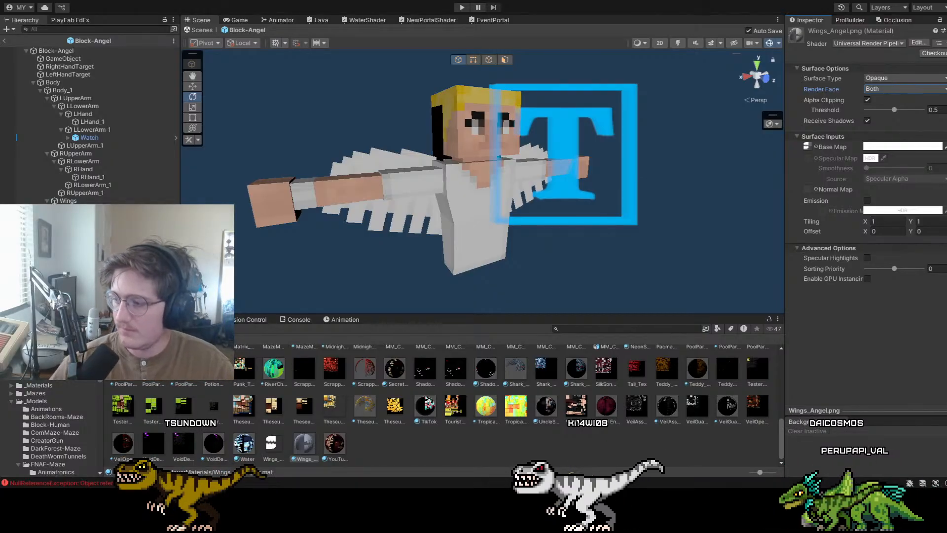
{"action": "key", "text": "d"}
{"action": "mouse_move", "coordinate": [493, 133]}
{"action": "right_mouse_down"}
{"action": "mouse_move", "coordinate": [345, 114]}
{"action": "mouse_move", "coordinate": [522, 137]}
{"action": "mouse_move", "coordinate": [499, 135]}
{"action": "mouse_move", "coordinate": [561, 159]}
{"action": "mouse_move", "coordinate": [504, 150]}
{"action": "mouse_move", "coordinate": [545, 127]}
{"action": "mouse_move", "coordinate": [634, 129]}
{"action": "mouse_move", "coordinate": [483, 150]}
{"action": "right_mouse_up"}
{"action": "key", "text": "w"}
{"action": "key", "text": "a"}
{"action": "key", "text": "s"}
{"action": "left_click", "coordinate": [493, 149]}
{"action": "key", "text": "a"}
{"action": "key", "text": "d"}
{"action": "right_click_drag", "start_coordinate": [322, 179], "coordinate": [437, 163]}
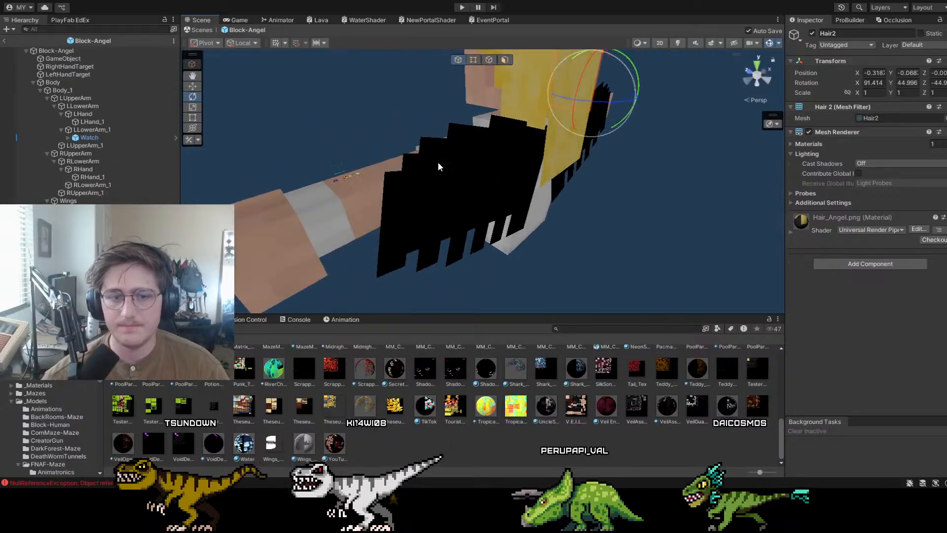
Deactivate the Wings object in the Block-Angel prefab
{"action": "left_click", "coordinate": [437, 162]}
{"action": "left_click", "coordinate": [523, 167]}
{"action": "right_click_drag", "start_coordinate": [681, 165], "coordinate": [380, 230]}
{"action": "key", "text": "s"}
{"action": "key", "text": "w"}
{"action": "left_click", "coordinate": [144, 201]}
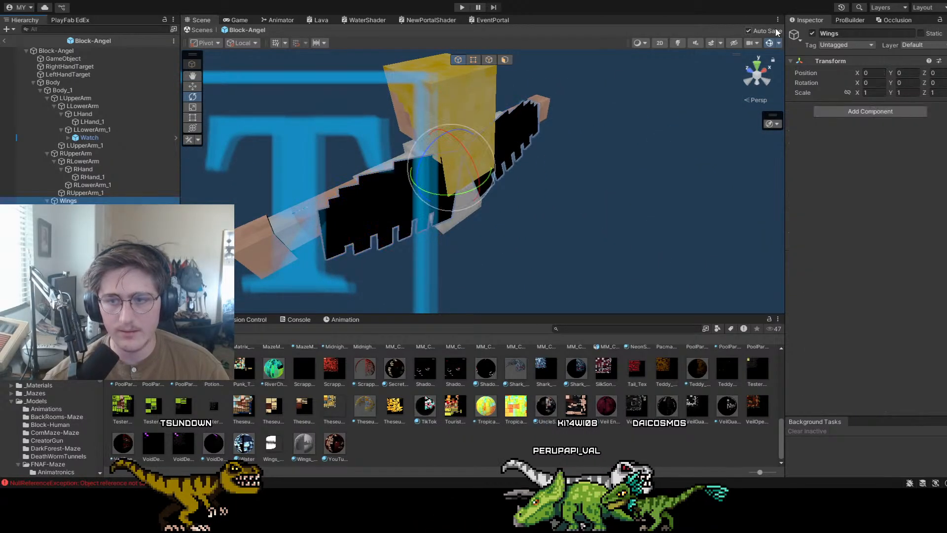
{"action": "left_click", "coordinate": [812, 33]}
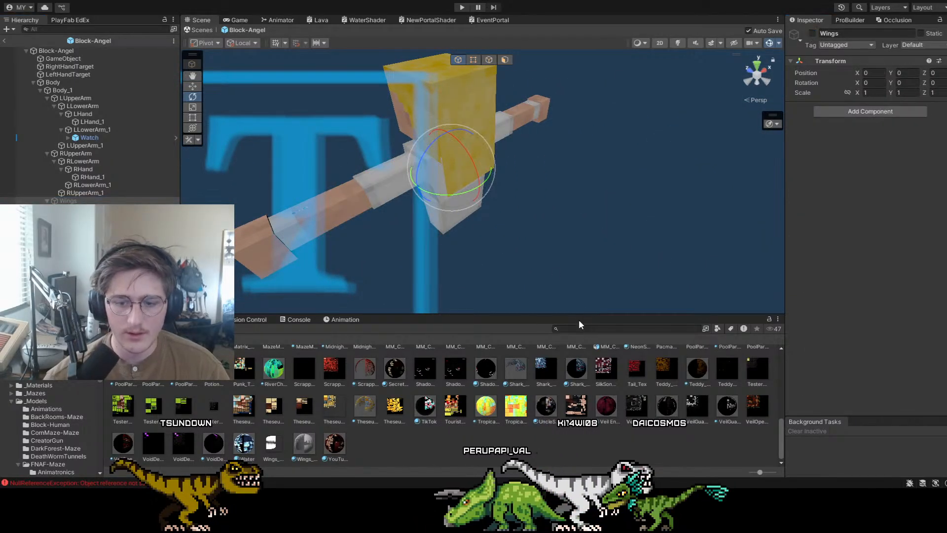
Search the project assets for "wings", open the DevilWings prefab and view its wings from the other side
{"action": "left_click", "coordinate": [568, 329]}
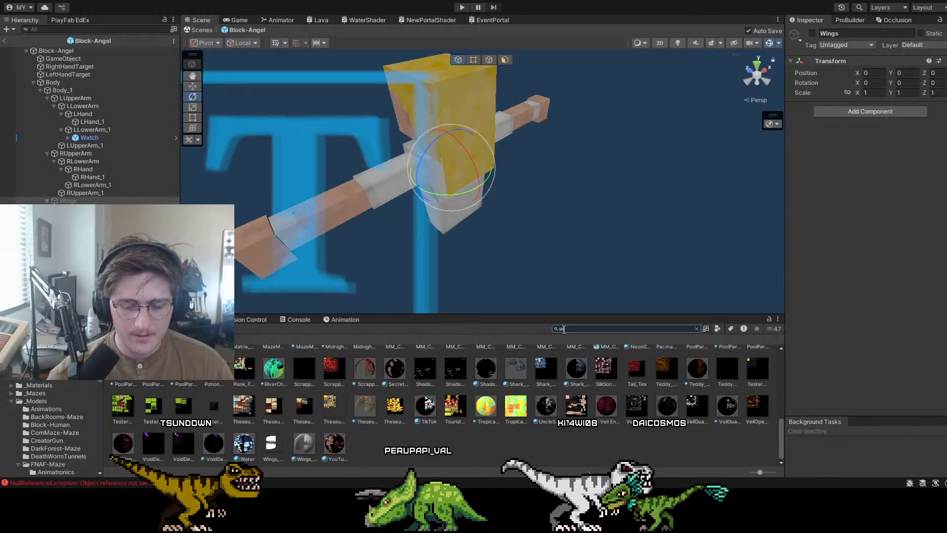
{"action": "type", "text": "wings"}
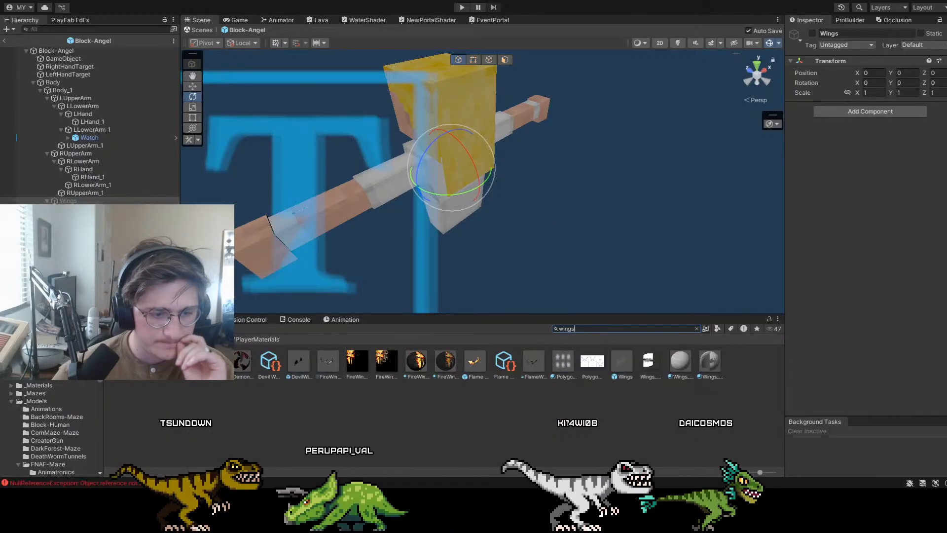
{"action": "double_click", "coordinate": [297, 364]}
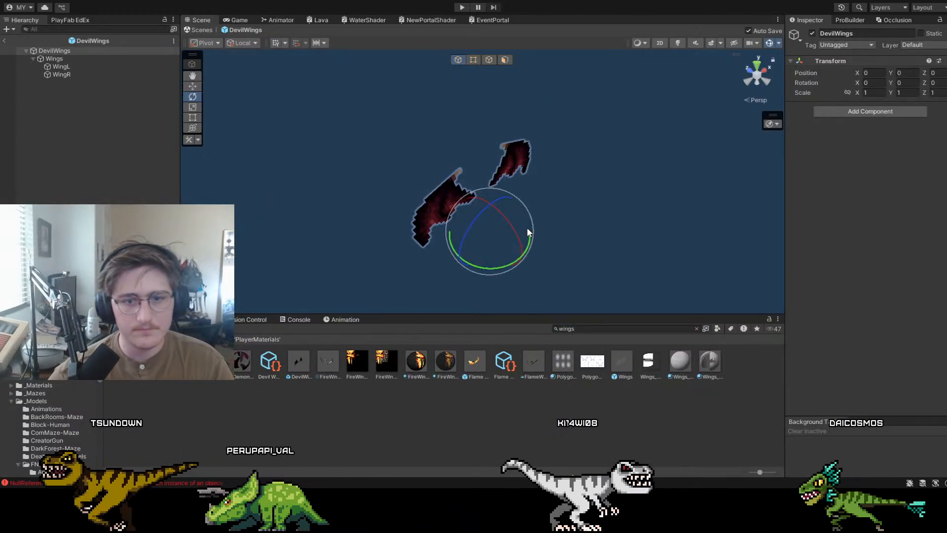
{"action": "left_click_drag", "start_coordinate": [526, 226], "coordinate": [531, 166], "text": "alt"}
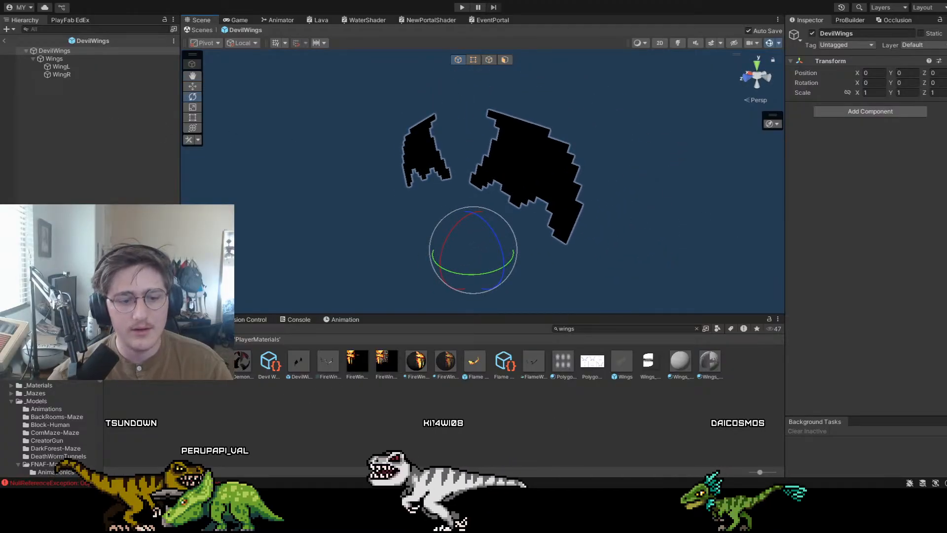
Inspect the Demon_Wings_Angel material's surface settings and reopen the DevilWings prefab
{"action": "left_click", "coordinate": [216, 362]}
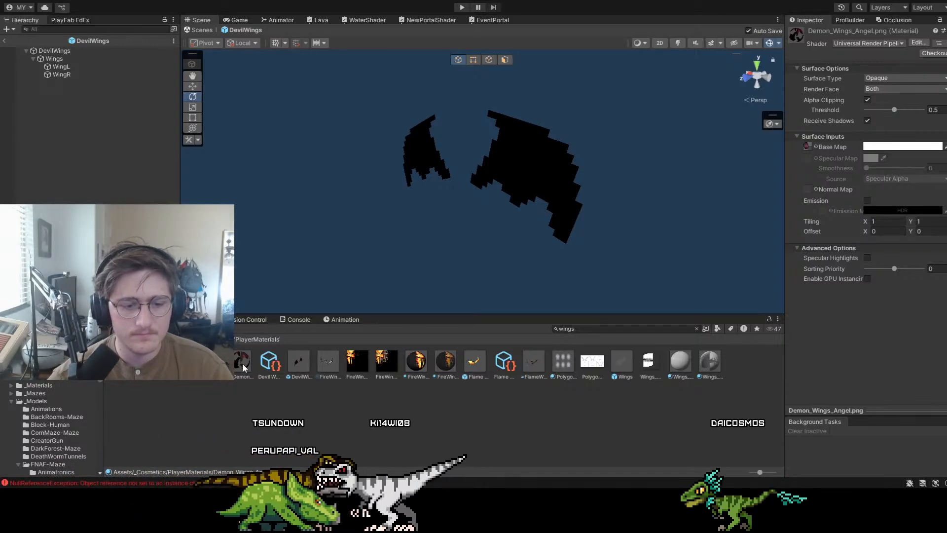
{"action": "left_click", "coordinate": [298, 370]}
{"action": "double_click", "coordinate": [298, 369]}
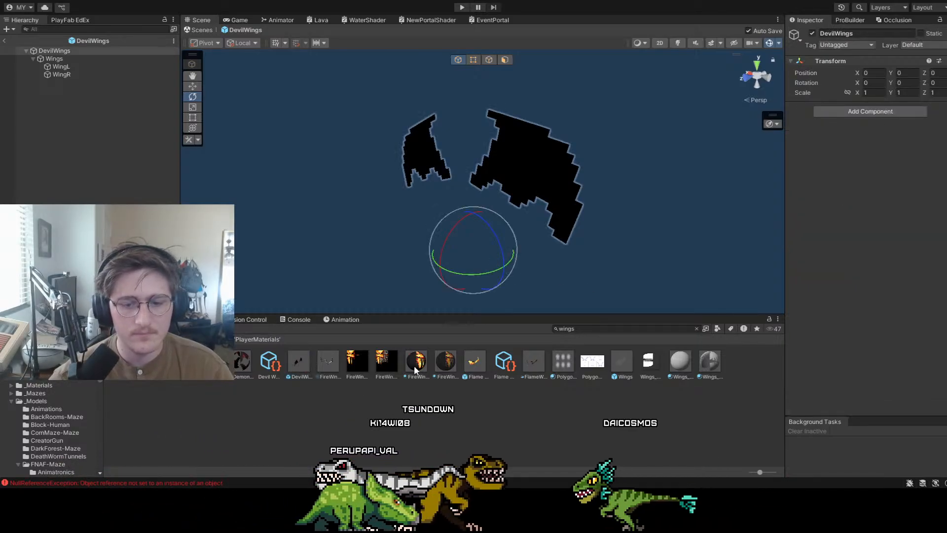
Open the Flame Wings prefab, frame the FlameWings object and view it from the front
{"action": "double_click", "coordinate": [473, 365]}
{"action": "right_click_drag", "start_coordinate": [615, 223], "coordinate": [342, 433]}
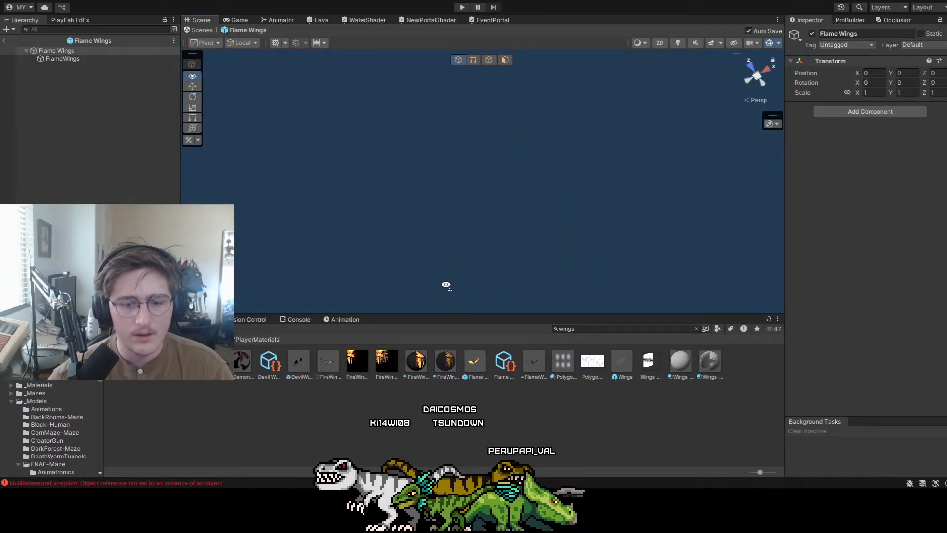
{"action": "left_click", "coordinate": [392, 360]}
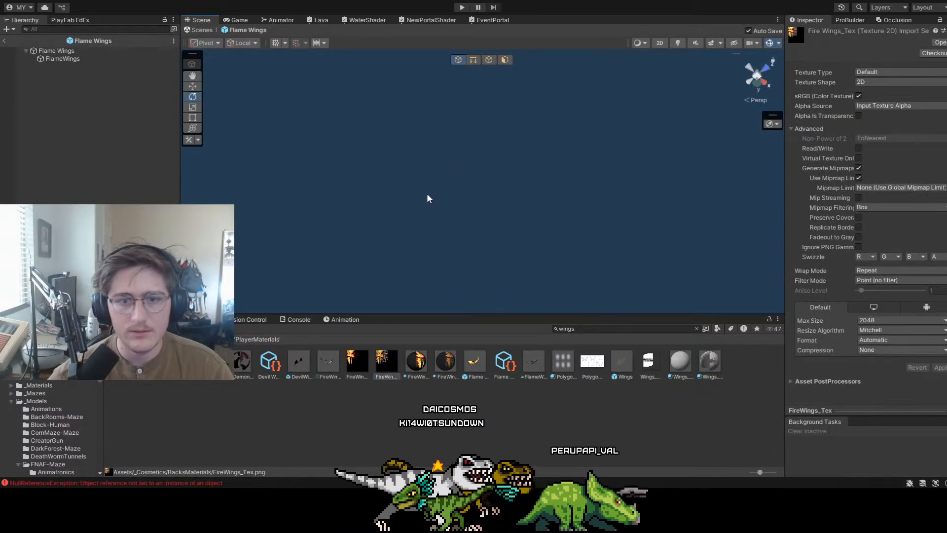
{"action": "right_click_drag", "start_coordinate": [427, 193], "coordinate": [95, 58]}
{"action": "double_click", "coordinate": [97, 58]}
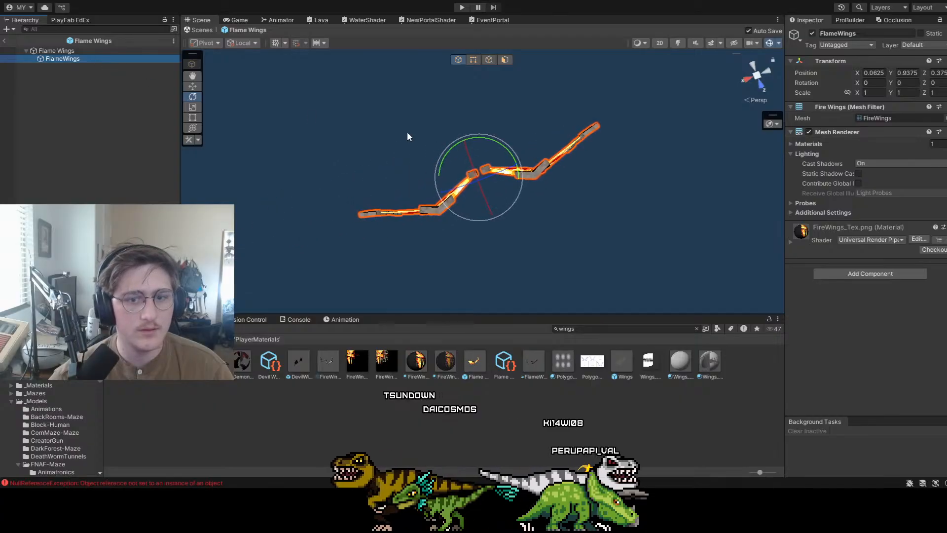
{"action": "right_click_drag", "start_coordinate": [513, 183], "coordinate": [562, 209]}
Set the FireWings_Emissive_Tex texture's filter mode to Bilinear, apply it and check the wings
{"action": "left_click", "coordinate": [358, 363]}
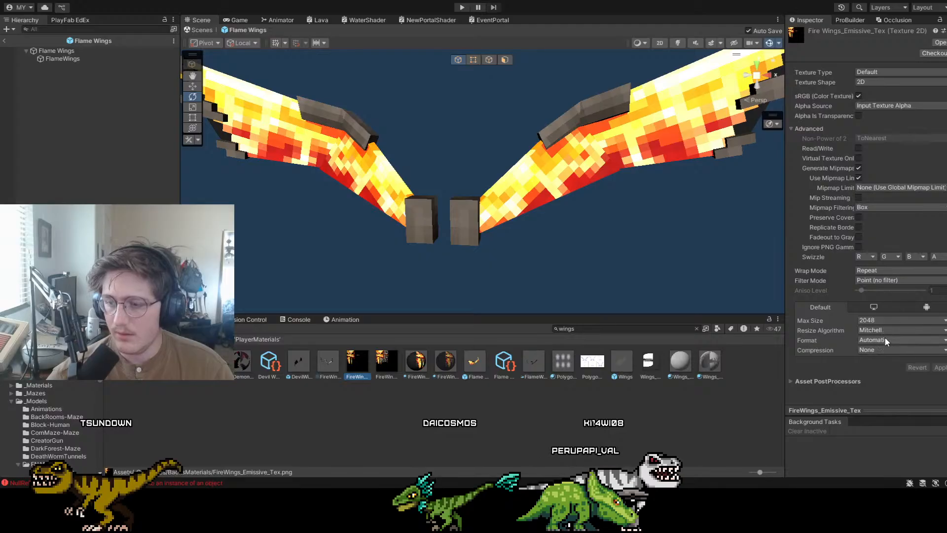
{"action": "left_click", "coordinate": [874, 280]}
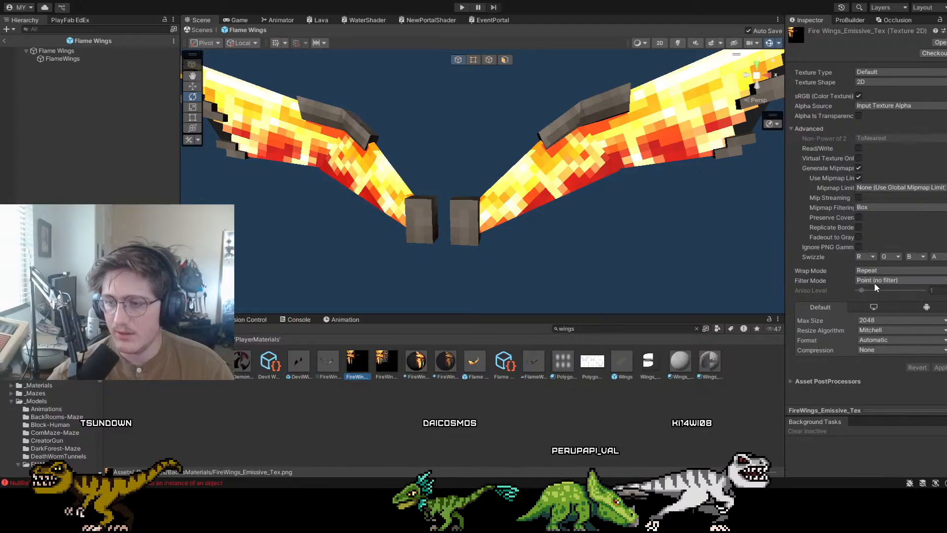
{"action": "left_click", "coordinate": [895, 299]}
{"action": "left_click", "coordinate": [939, 367]}
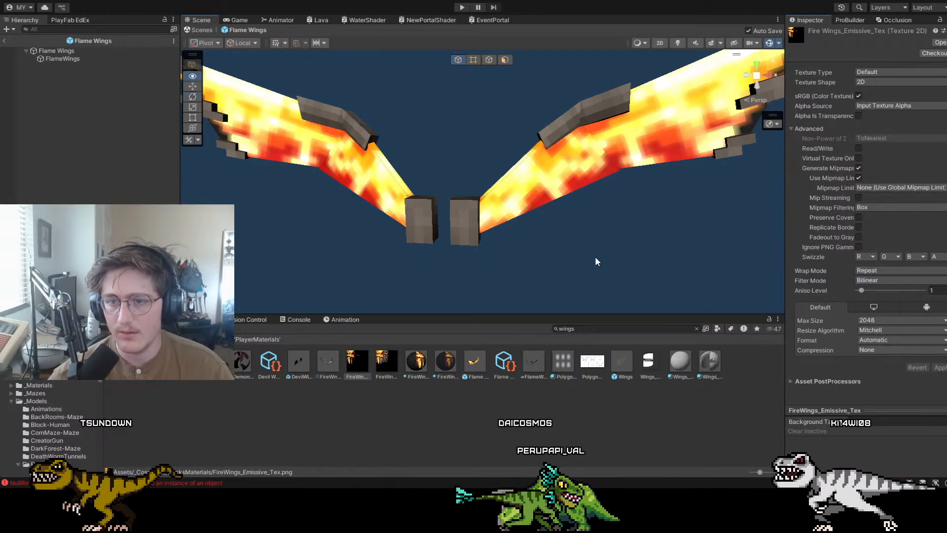
{"action": "right_click_drag", "start_coordinate": [598, 260], "coordinate": [619, 247]}
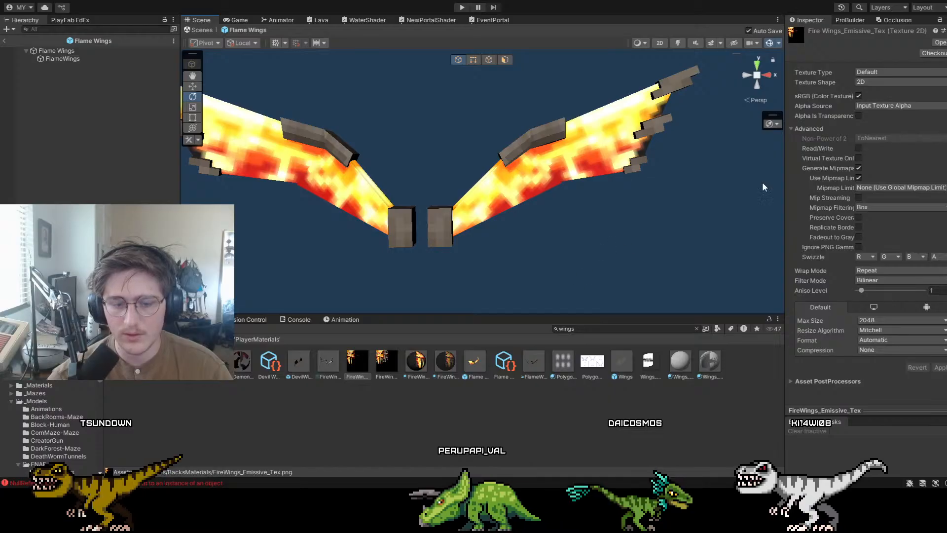
Try Alpha Is Transparency on FireWings_Emissive_Tex, and turn it back off
{"action": "left_click", "coordinate": [858, 116]}
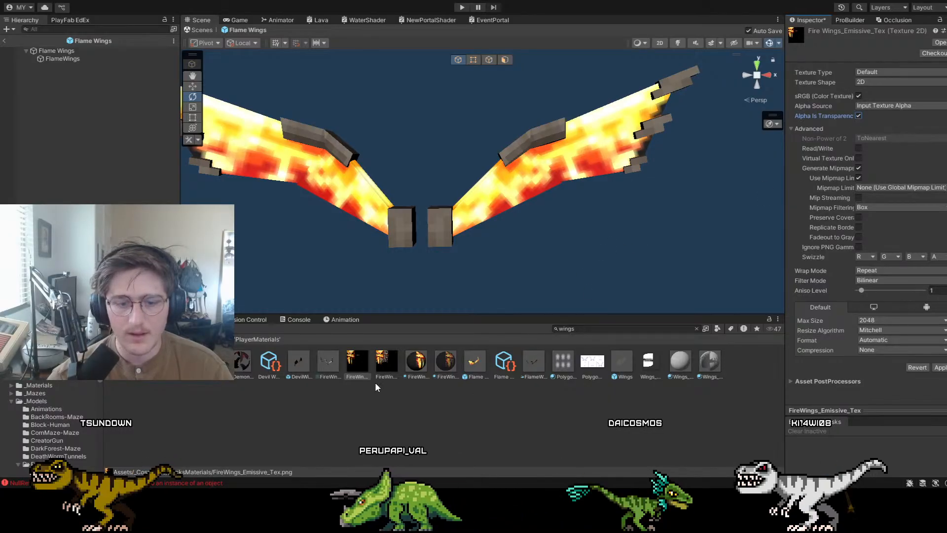
{"action": "left_click", "coordinate": [476, 262]}
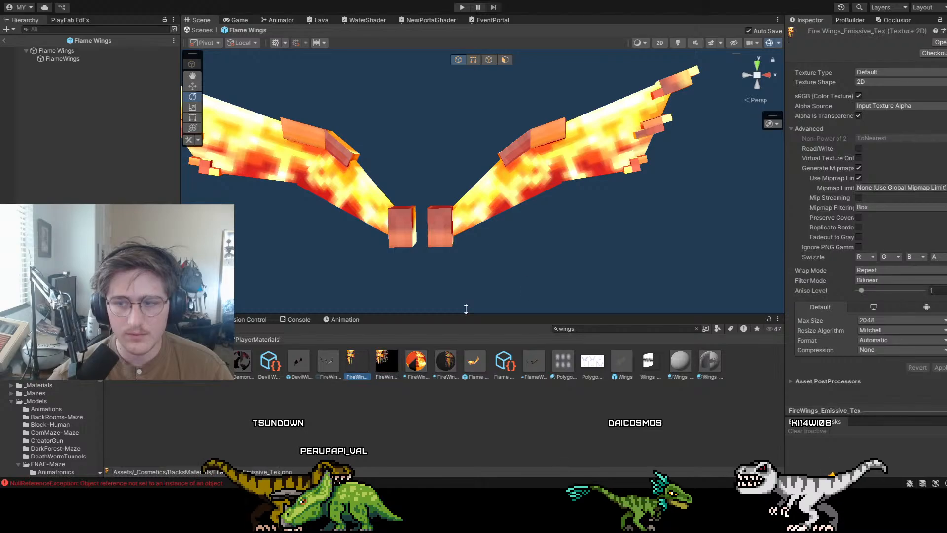
{"action": "left_click", "coordinate": [940, 367]}
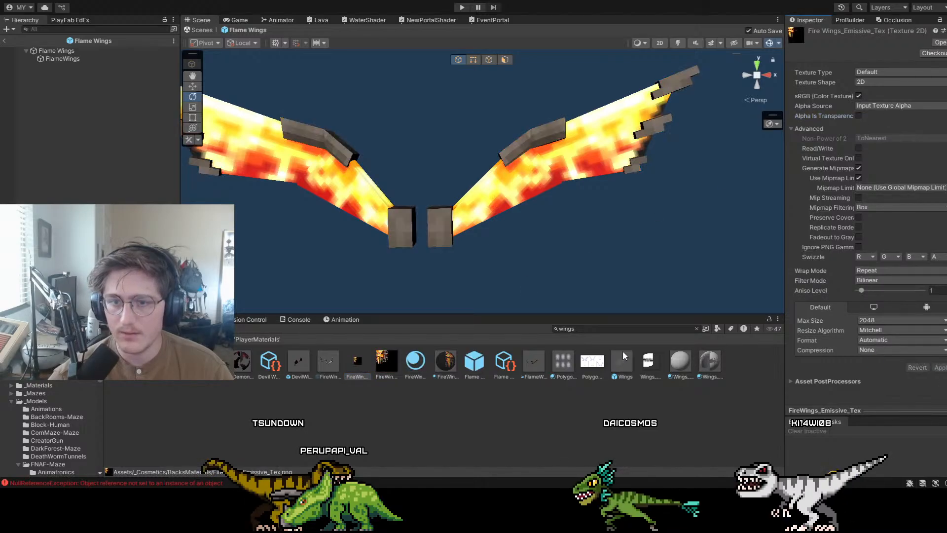
Enable Alpha Is Transparency on the FireWings_Tex texture and apply the import settings
{"action": "left_click", "coordinate": [390, 364]}
{"action": "left_click", "coordinate": [860, 116]}
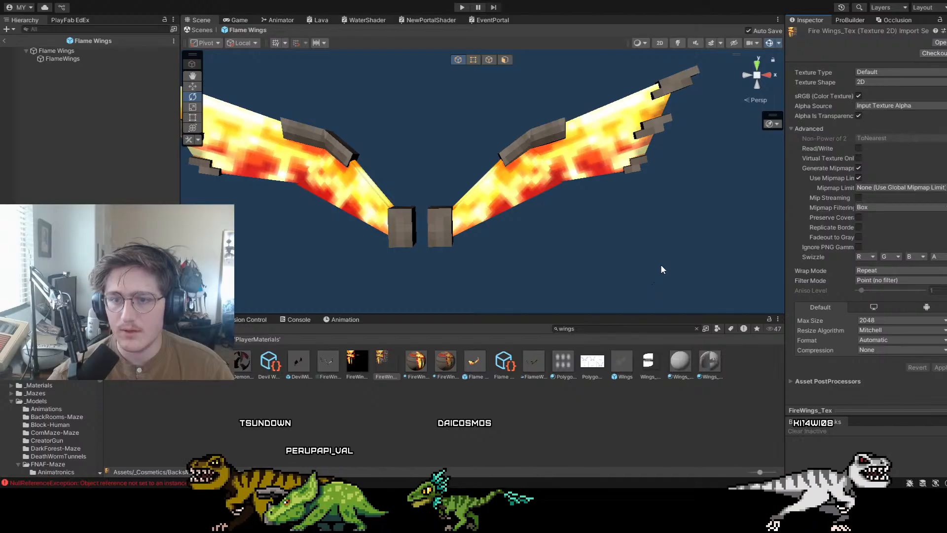
Apply Alpha Is Transparency to FireWings_Emissive_Tex again, compare the wings up close, and disable it again
{"action": "left_click", "coordinate": [359, 363]}
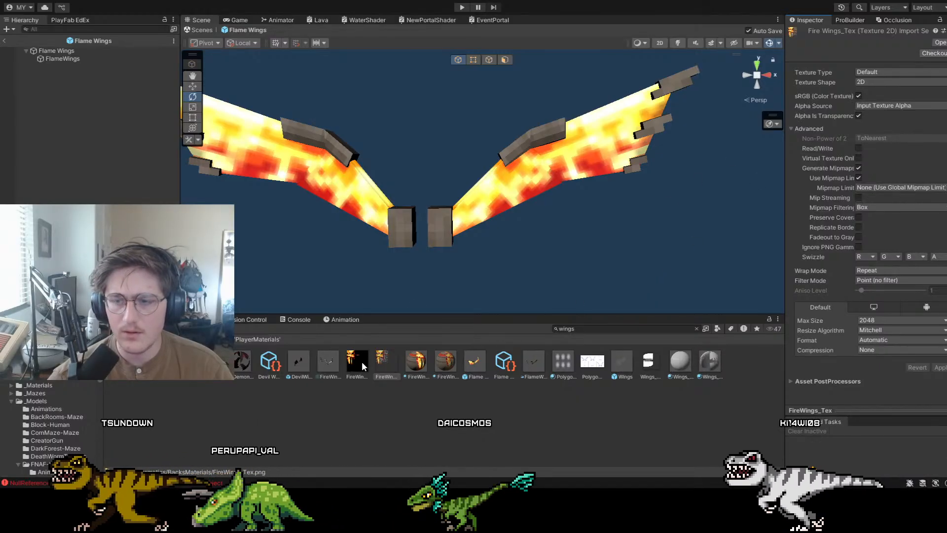
{"action": "left_click", "coordinate": [860, 116]}
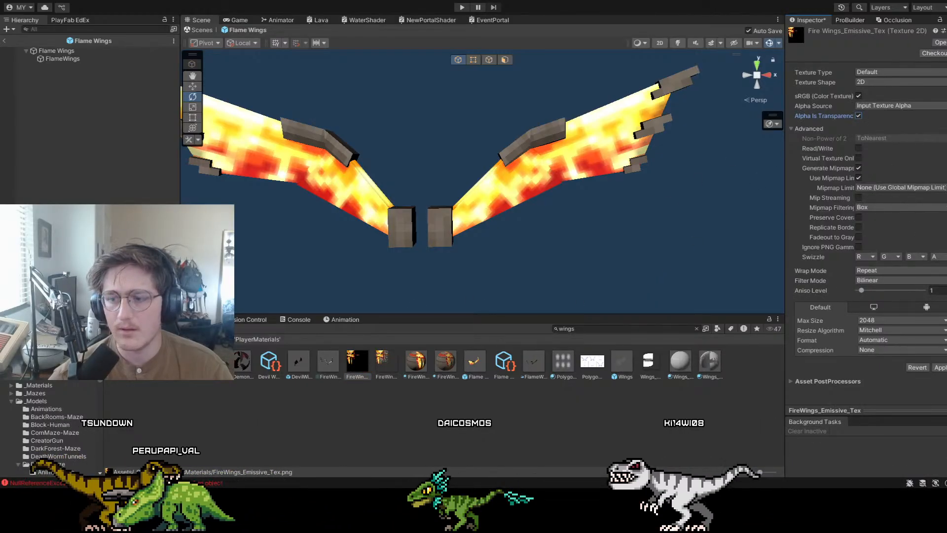
{"action": "left_click", "coordinate": [939, 367]}
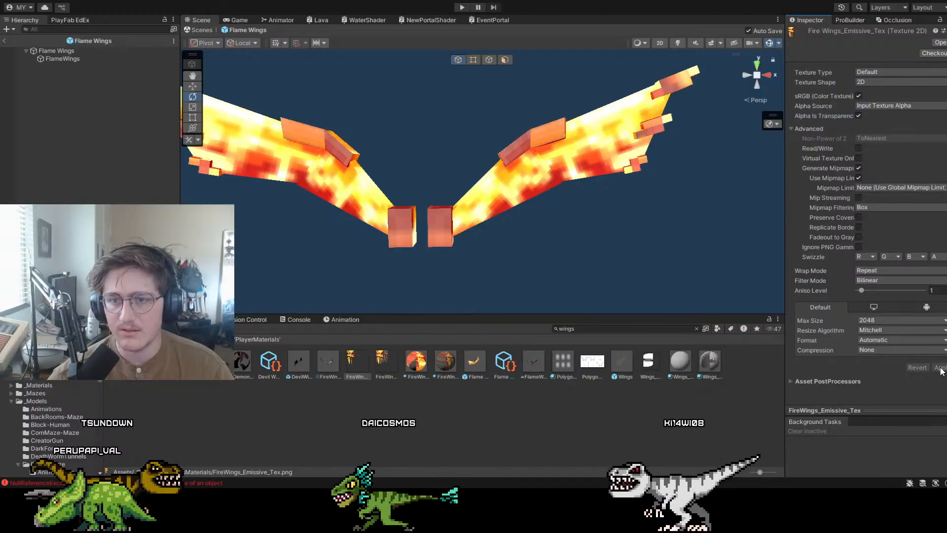
{"action": "right_click_drag", "start_coordinate": [605, 186], "coordinate": [572, 190]}
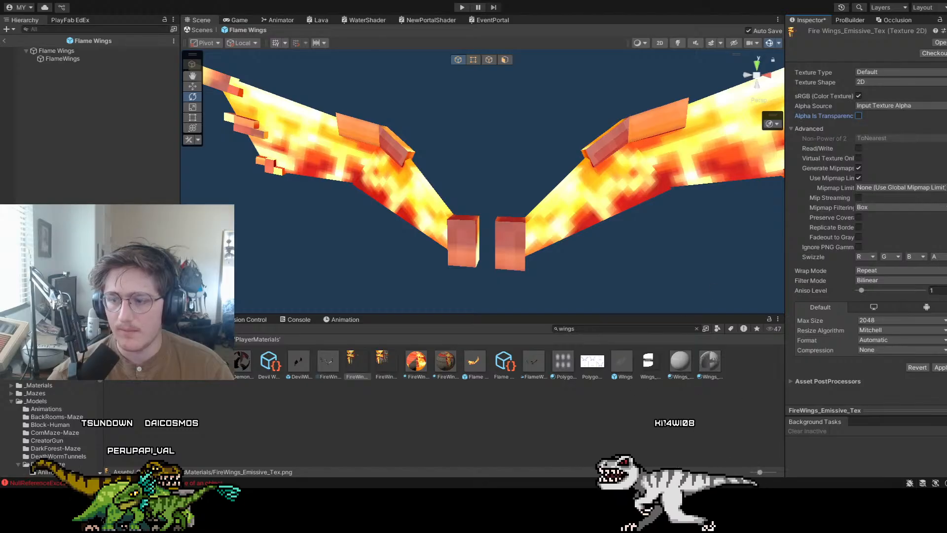
{"action": "left_click", "coordinate": [940, 368]}
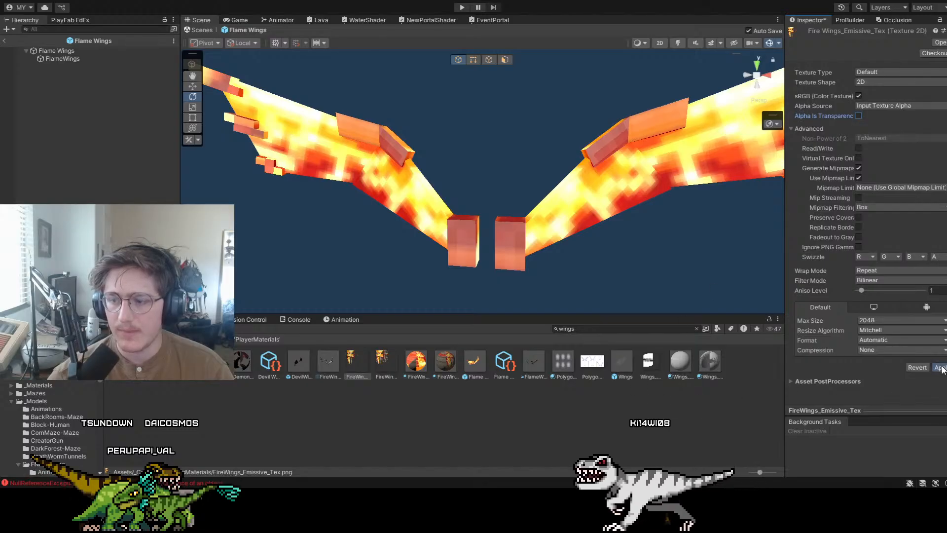
Enable Alpha Clipping on the FireWings_Tex.png material
{"action": "left_click", "coordinate": [390, 367]}
{"action": "right_click_drag", "start_coordinate": [616, 225], "coordinate": [617, 226]}
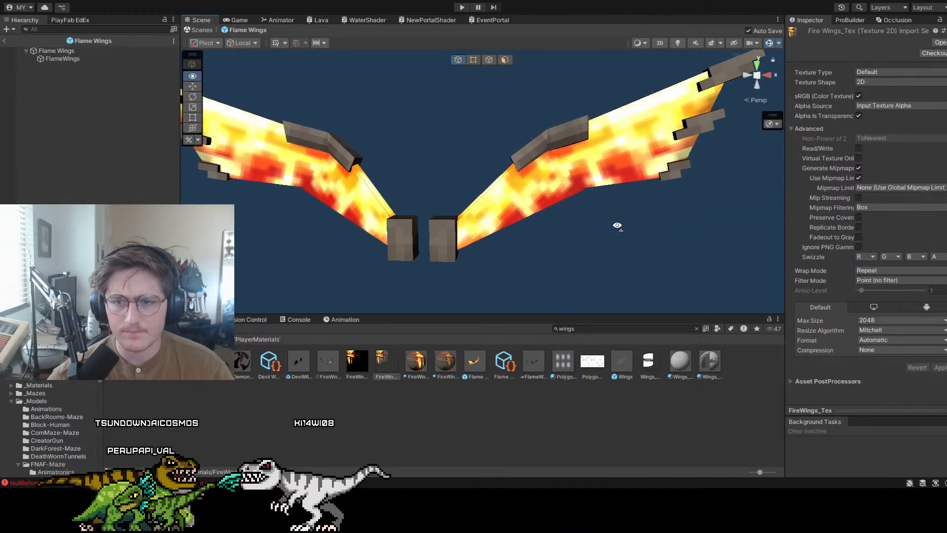
{"action": "left_click", "coordinate": [418, 364]}
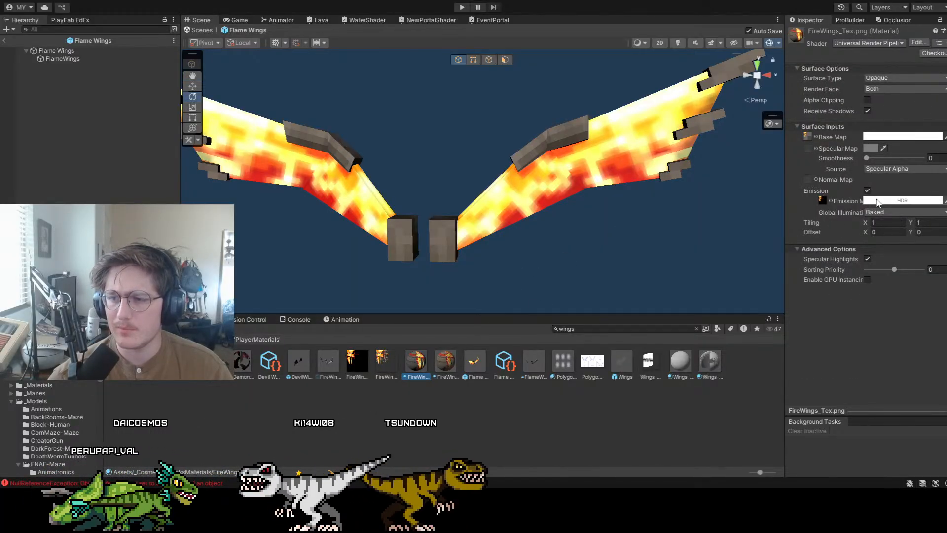
{"action": "left_click", "coordinate": [867, 100]}
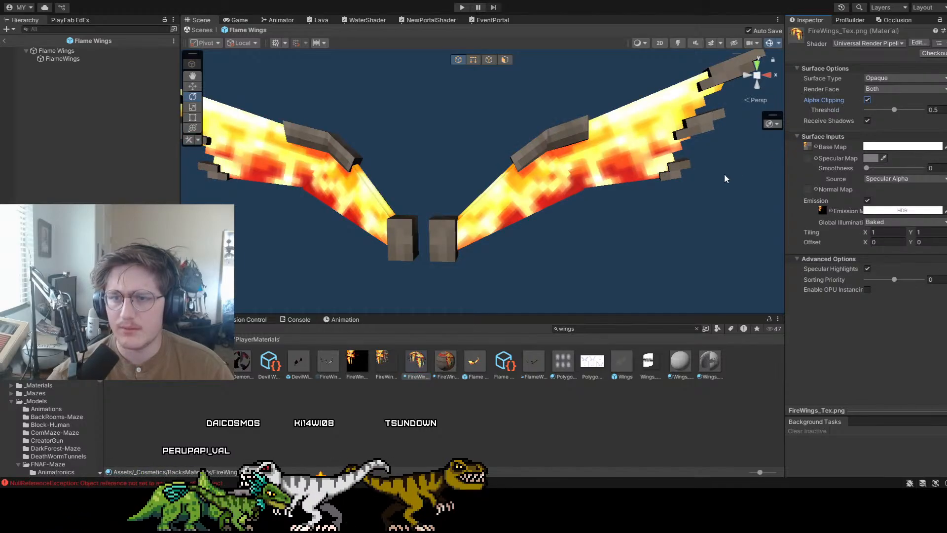
Examine the clipped edges and flame texture of the FlameWings object up close, from the side and from the front
{"action": "left_click", "coordinate": [576, 433]}
{"action": "key", "text": "s"}
{"action": "right_click_drag", "start_coordinate": [563, 266], "coordinate": [533, 263]}
{"action": "right_click_drag", "start_coordinate": [601, 261], "coordinate": [599, 203]}
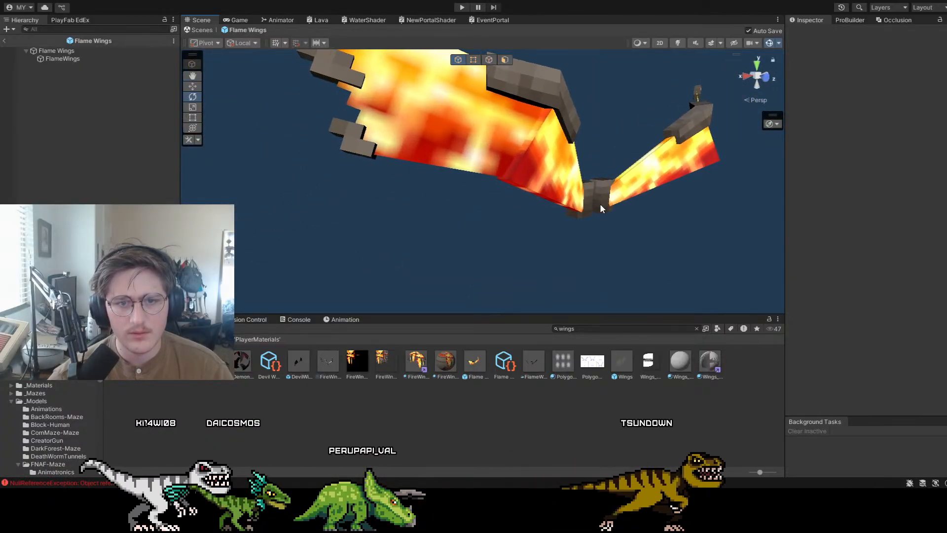
{"action": "left_click", "coordinate": [513, 165]}
{"action": "right_click_drag", "start_coordinate": [513, 165], "coordinate": [507, 236]}
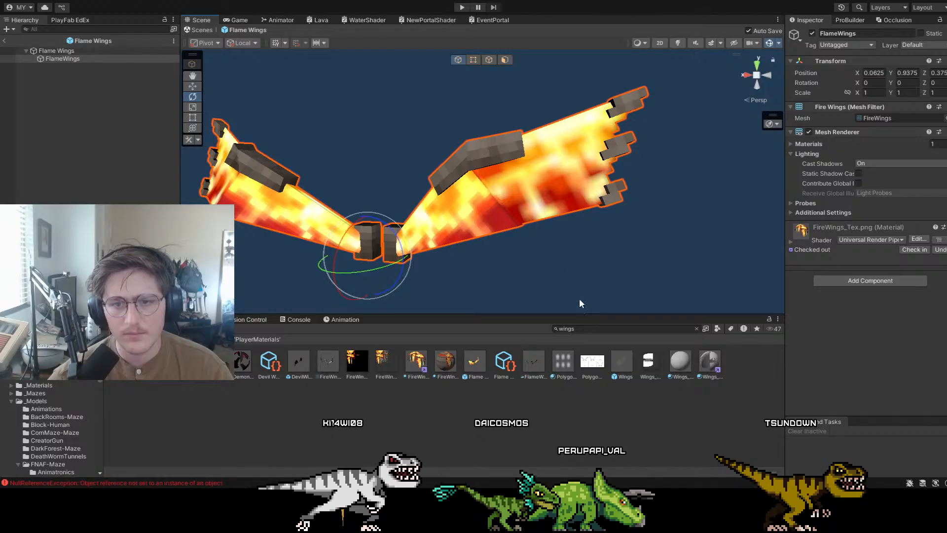
{"action": "left_click", "coordinate": [556, 292]}
{"action": "right_click_drag", "start_coordinate": [556, 292], "coordinate": [500, 309]}
{"action": "right_click_drag", "start_coordinate": [410, 291], "coordinate": [565, 254]}
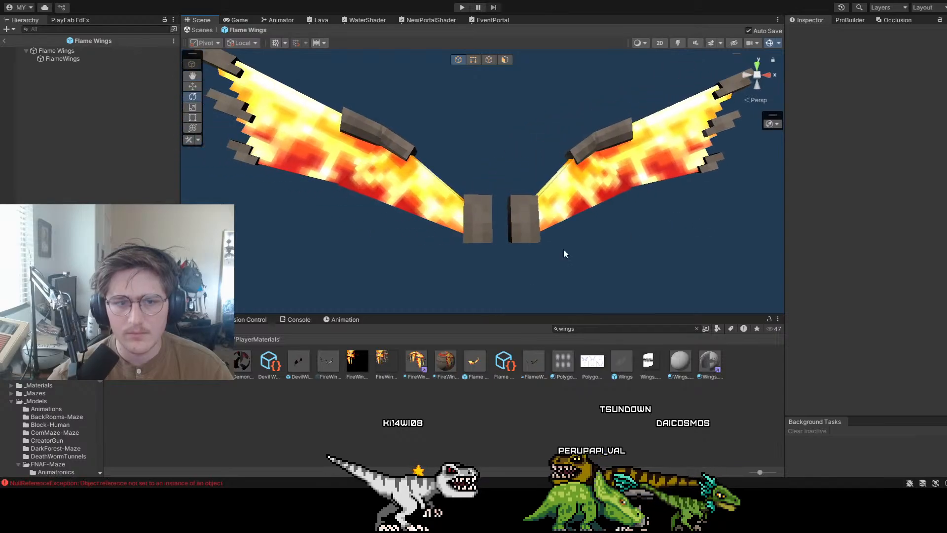
Set the filter mode of FireWings_Emissive_Tex to Point (no filter), apply it and look at the wings
{"action": "left_click", "coordinate": [361, 368]}
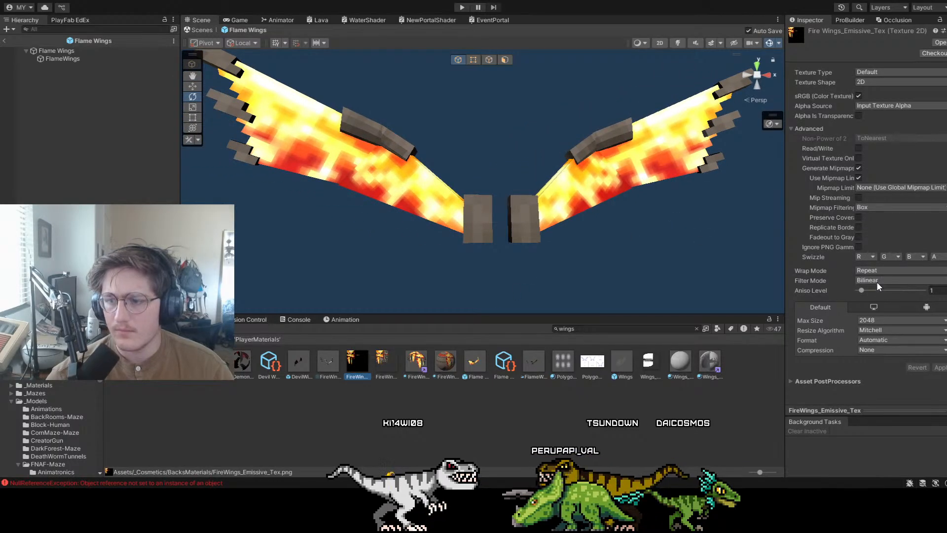
{"action": "left_click", "coordinate": [942, 368]}
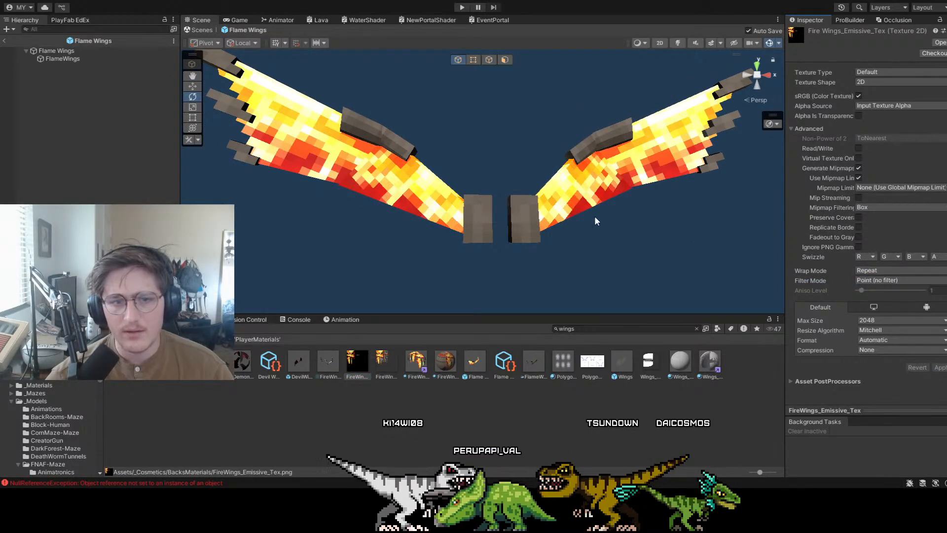
{"action": "right_click_drag", "start_coordinate": [596, 221], "coordinate": [715, 277]}
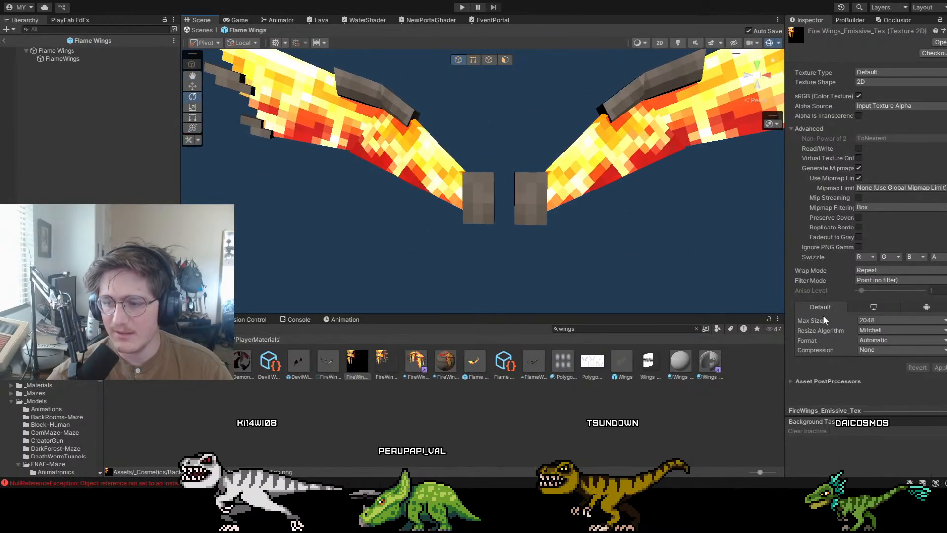
Set the filter mode of FireWings_Emissive_Tex back to Bilinear with an Aniso Level of 1, and apply
{"action": "left_click", "coordinate": [887, 292]}
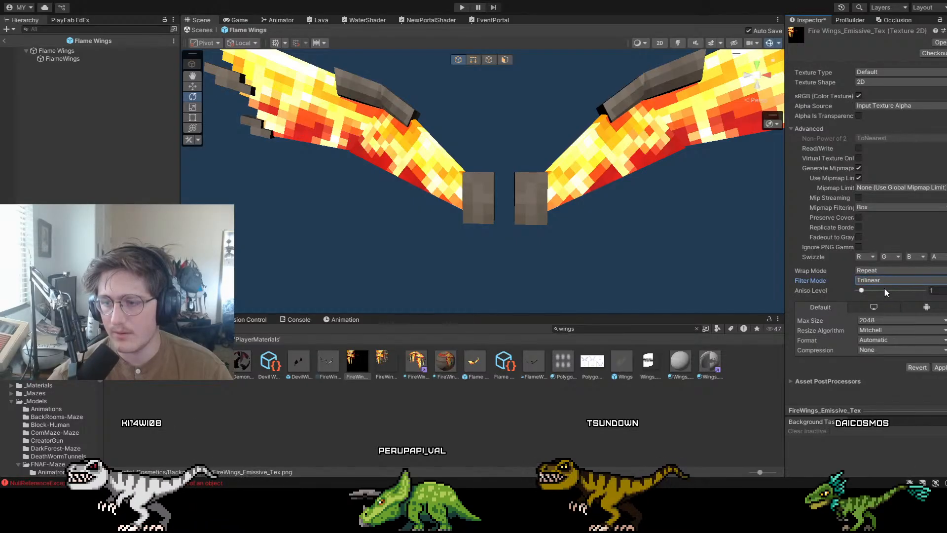
{"action": "left_click", "coordinate": [886, 303]}
{"action": "left_click", "coordinate": [940, 294]}
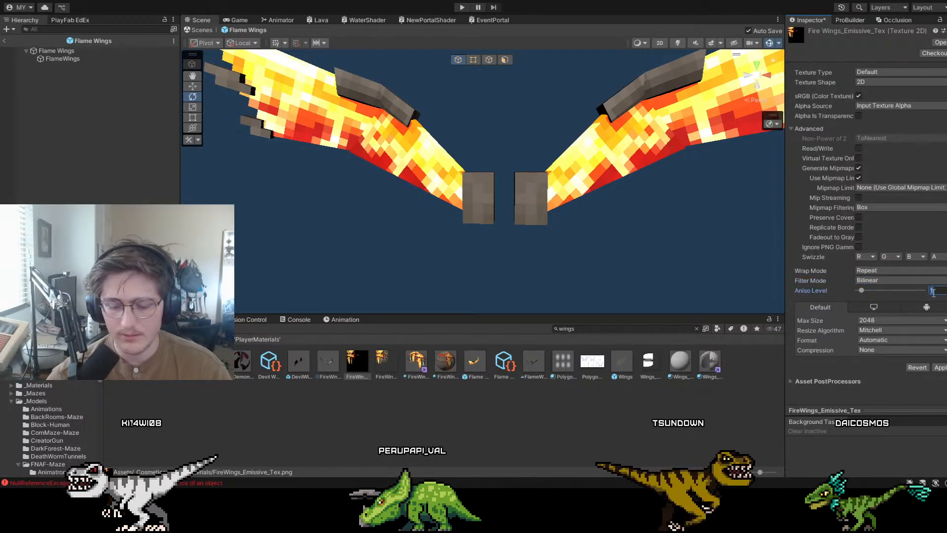
{"action": "type", "text": "0"}
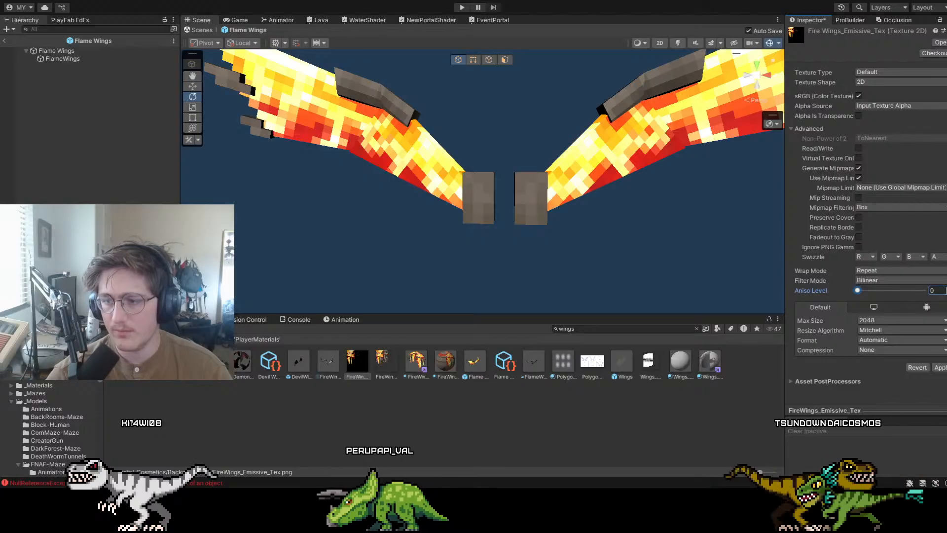
{"action": "type", "text": "1"}
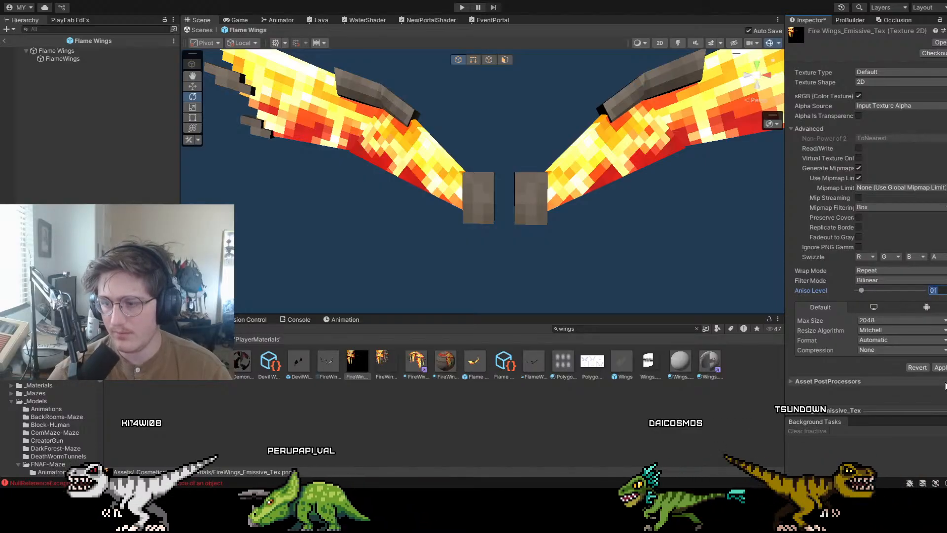
{"action": "left_click", "coordinate": [941, 367]}
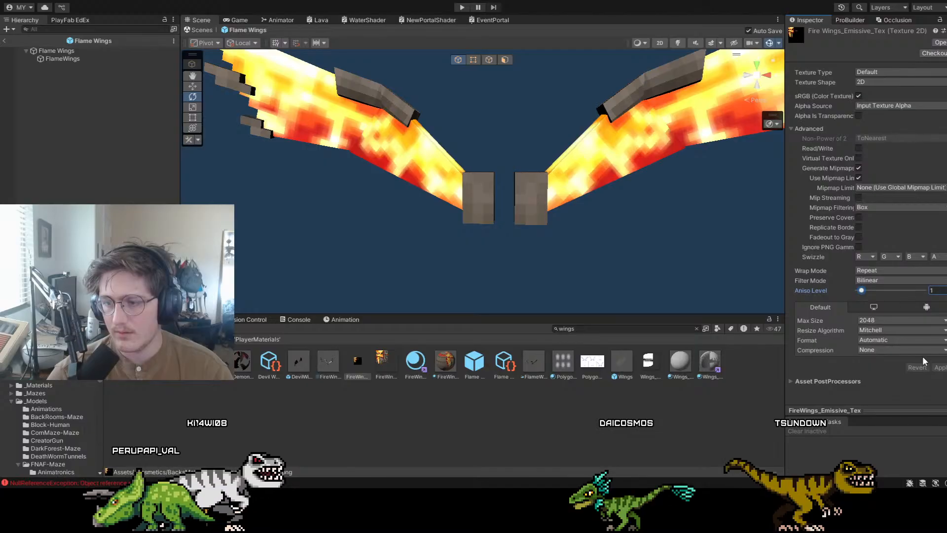
Try an Aniso Level of 2 on FireWings_Emissive_Tex, and view the flame wings at an angle
{"action": "left_click", "coordinate": [872, 291]}
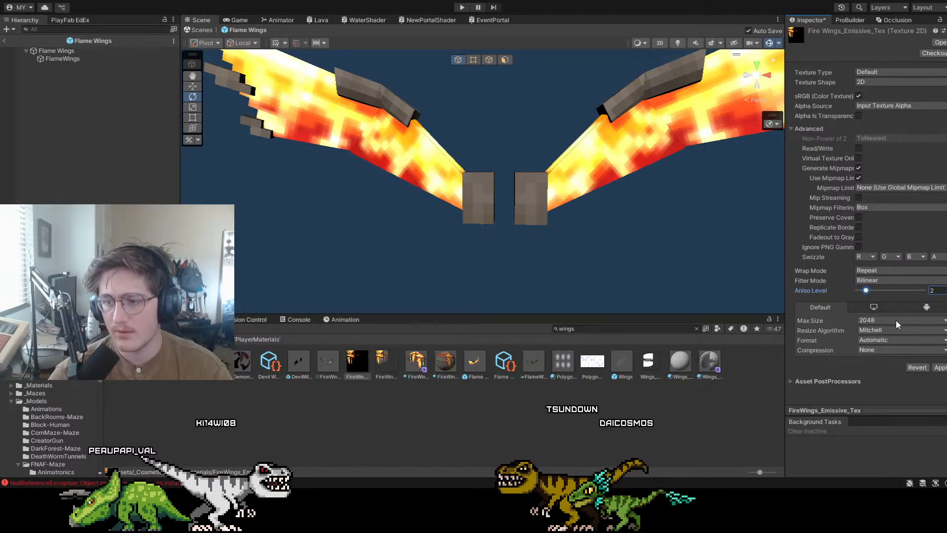
{"action": "left_click_drag", "start_coordinate": [682, 225], "coordinate": [512, 222], "text": "alt"}
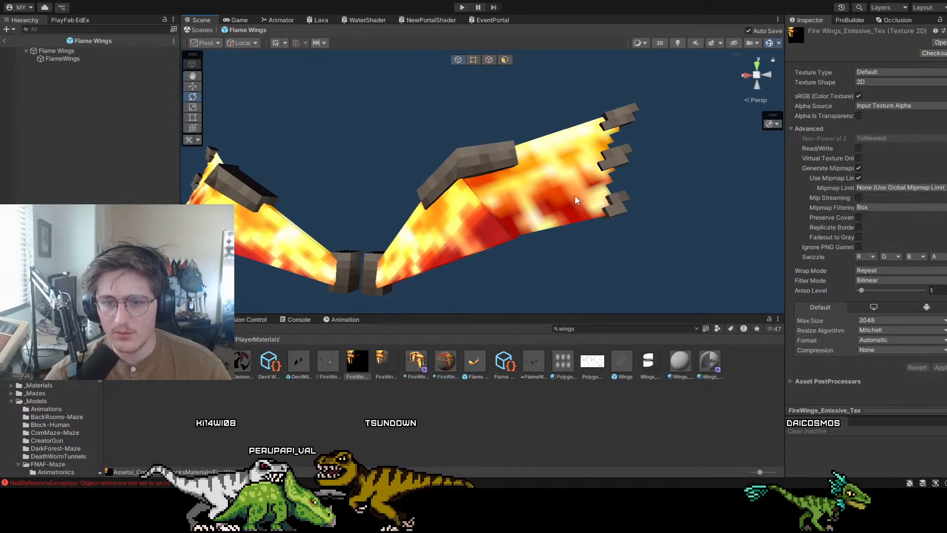
Set FireWings_Emissive_Tex to Point (no filter), apply it, and check the flame wings and the FireWings_Tex import settings
{"action": "left_click", "coordinate": [887, 280]}
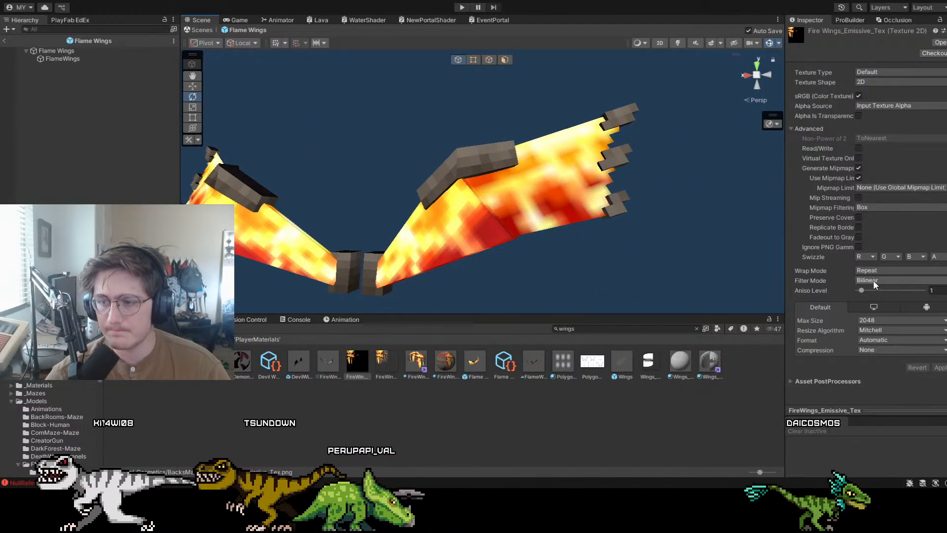
{"action": "left_click", "coordinate": [880, 290]}
{"action": "left_click", "coordinate": [937, 367]}
{"action": "left_click_drag", "start_coordinate": [641, 246], "coordinate": [706, 229], "text": "alt"}
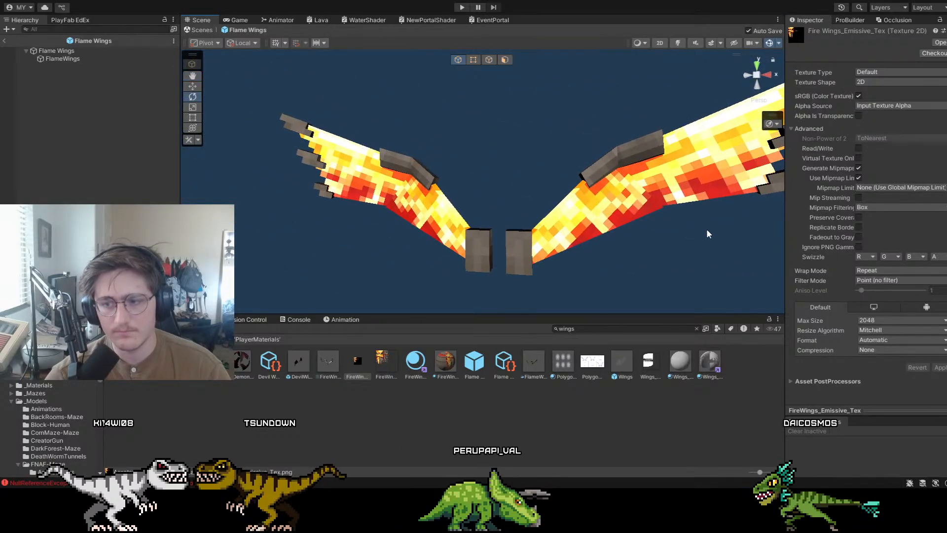
{"action": "left_click", "coordinate": [390, 364]}
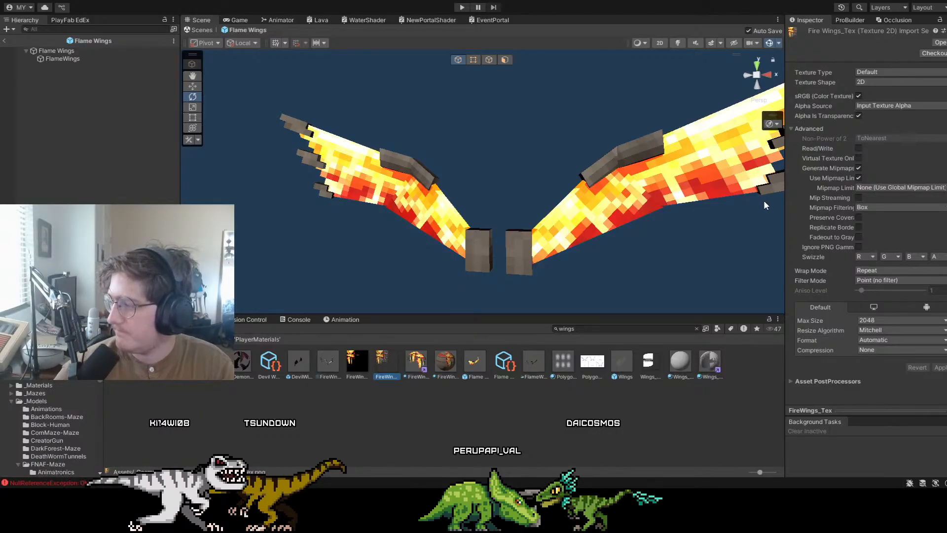
Inspect the Demon_Wings_Angel material and the DevilWings prefab, and return to the dark forest scene
{"action": "left_click", "coordinate": [288, 303]}
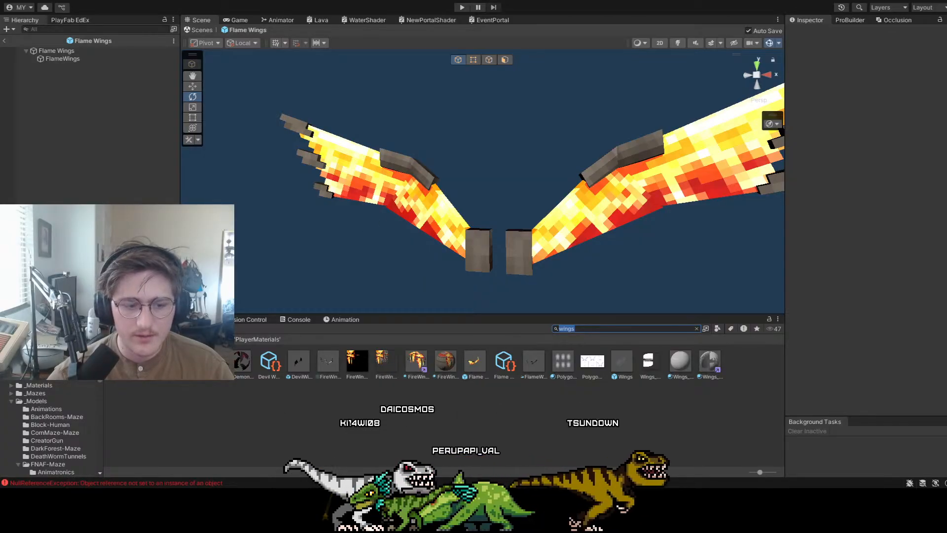
{"action": "left_click", "coordinate": [213, 361]}
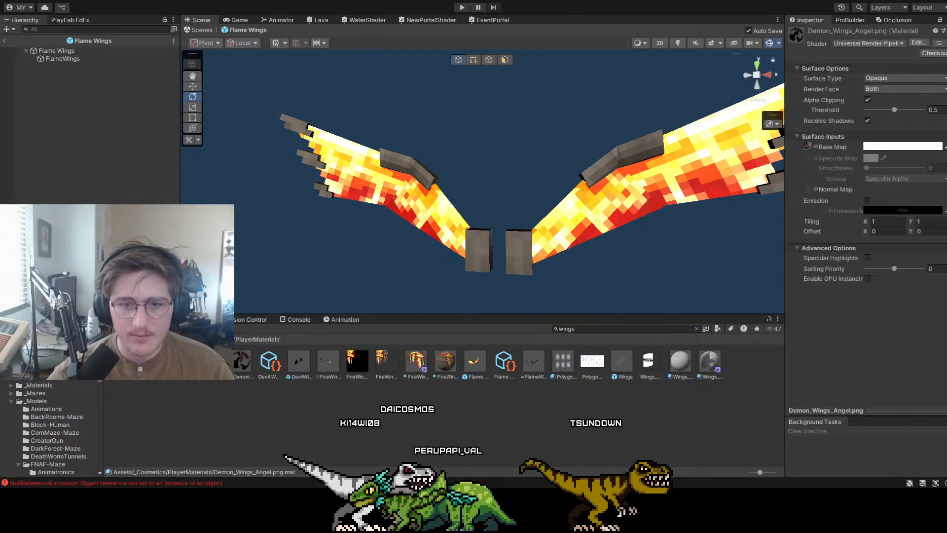
{"action": "double_click", "coordinate": [299, 365]}
{"action": "mouse_move", "coordinate": [434, 220]}
{"action": "right_mouse_down"}
{"action": "mouse_move", "coordinate": [500, 195]}
{"action": "mouse_move", "coordinate": [436, 215]}
{"action": "right_mouse_up"}
{"action": "left_click", "coordinate": [498, 246]}
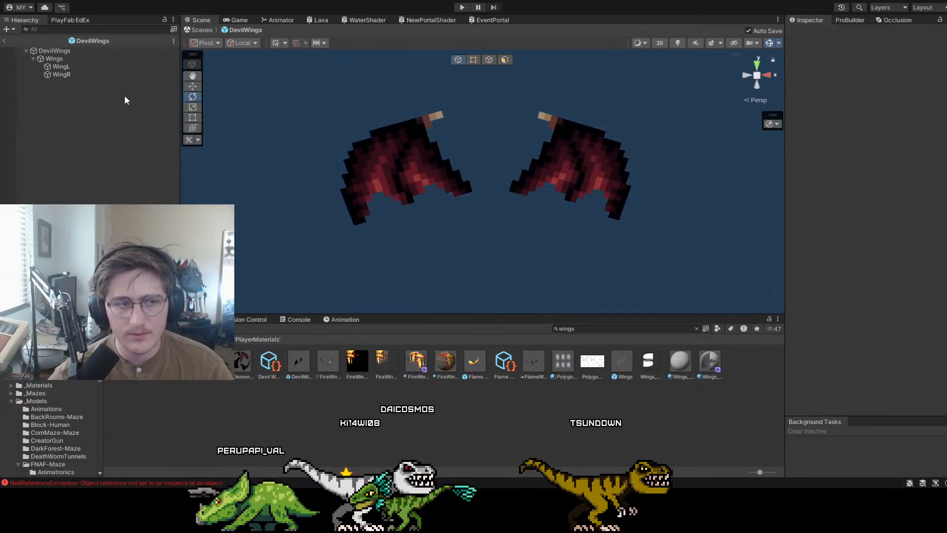
{"action": "left_click", "coordinate": [4, 40]}
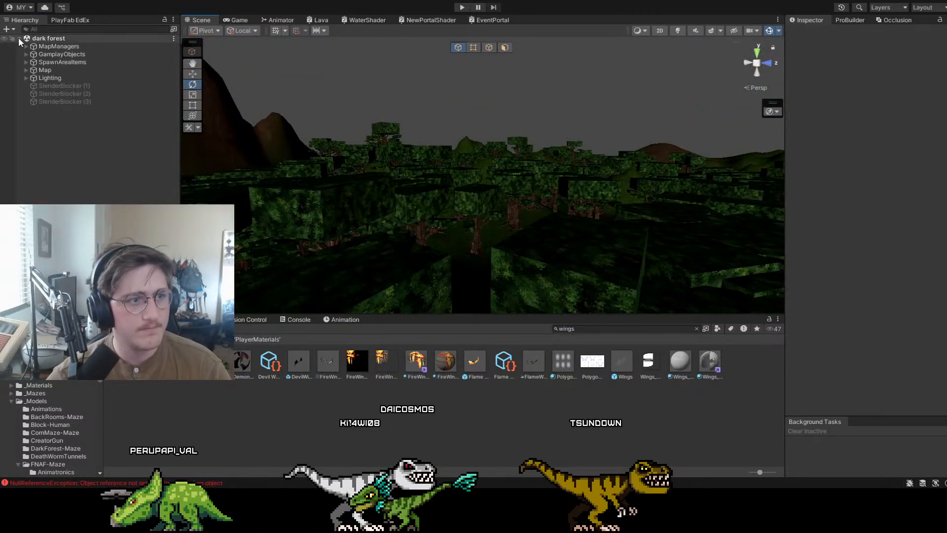
Search the project for "monsters" and open the MonstersAndMazes scene
{"action": "left_click", "coordinate": [589, 329]}
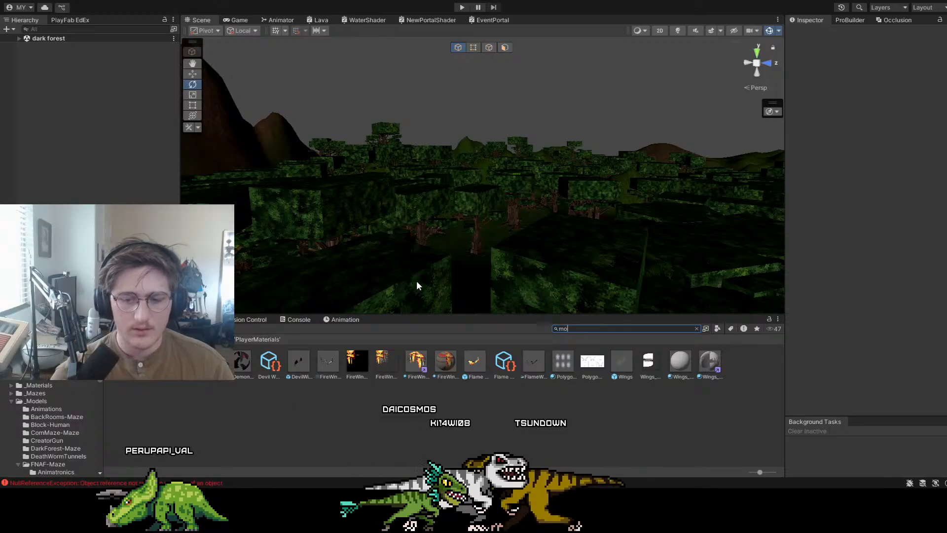
{"action": "type", "text": "monsters"}
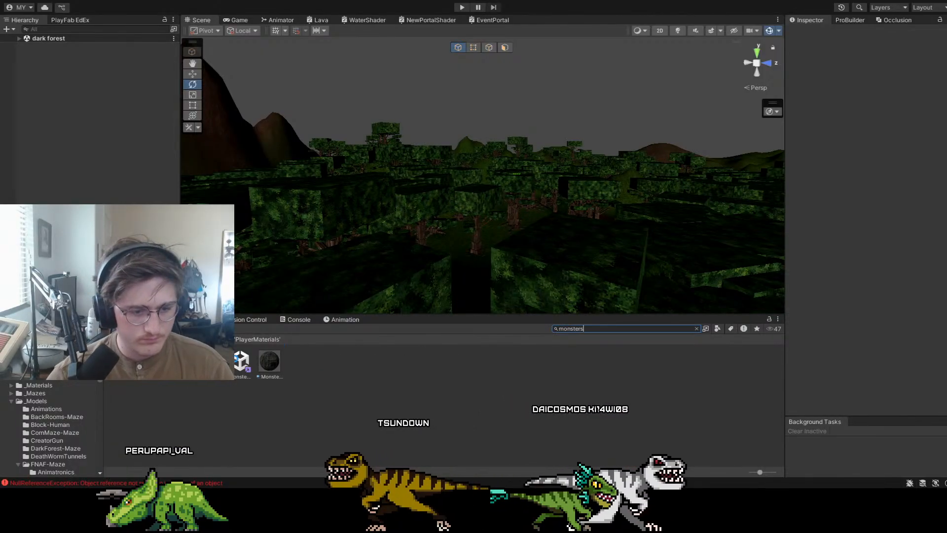
{"action": "double_click", "coordinate": [242, 361]}
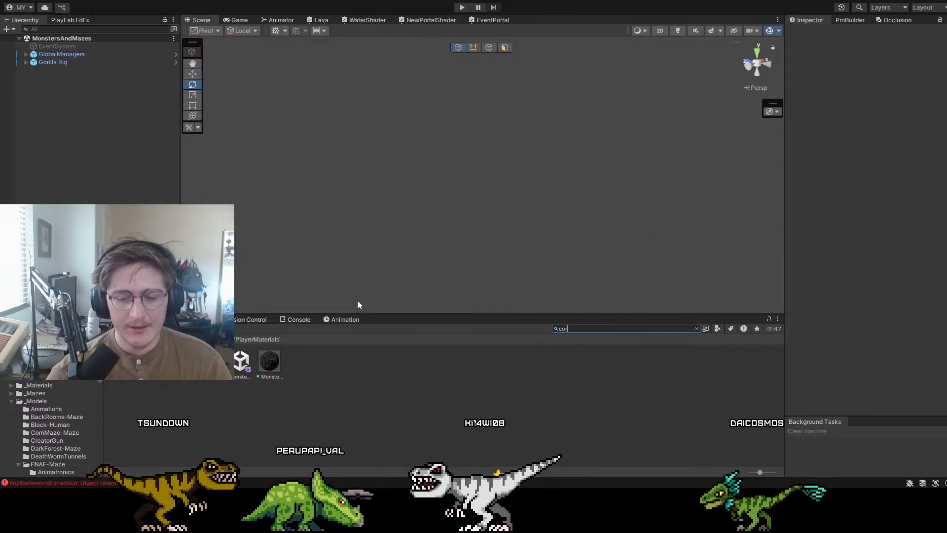
Search the project for "corn maze", open the corn maze scene and look over the field
{"action": "type", "text": "cornmaze"}
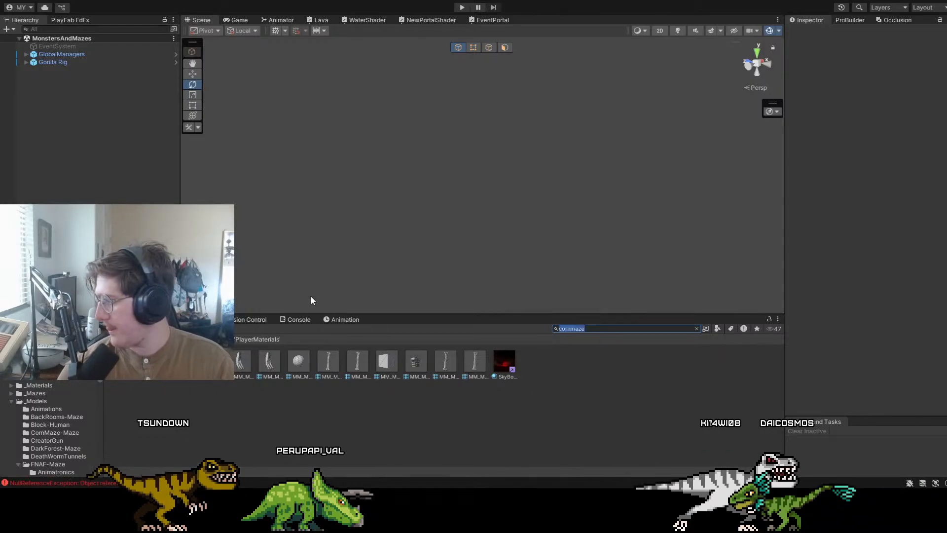
{"action": "key", "text": "BackSpace"}
{"action": "key", "text": "BackSpace"}
{"action": "key", "text": "BackSpace"}
{"action": "key", "text": "BackSpace"}
{"action": "type", "text": "maze"}
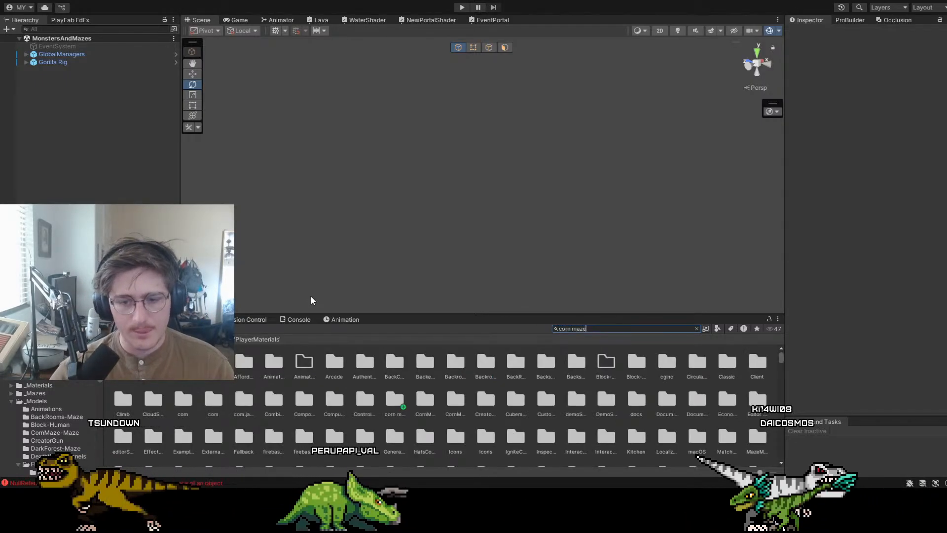
{"action": "left_click", "coordinate": [210, 364]}
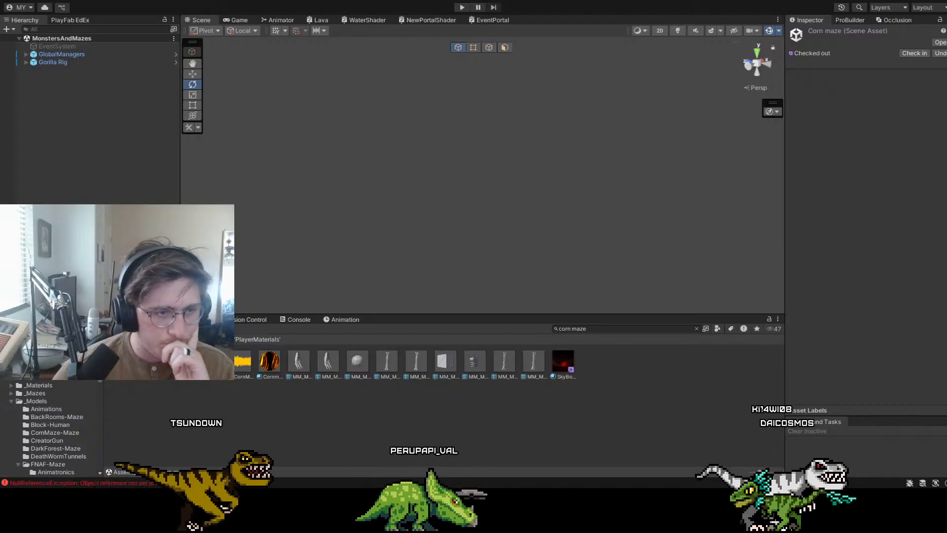
{"action": "right_click_drag", "start_coordinate": [400, 136], "coordinate": [632, 187]}
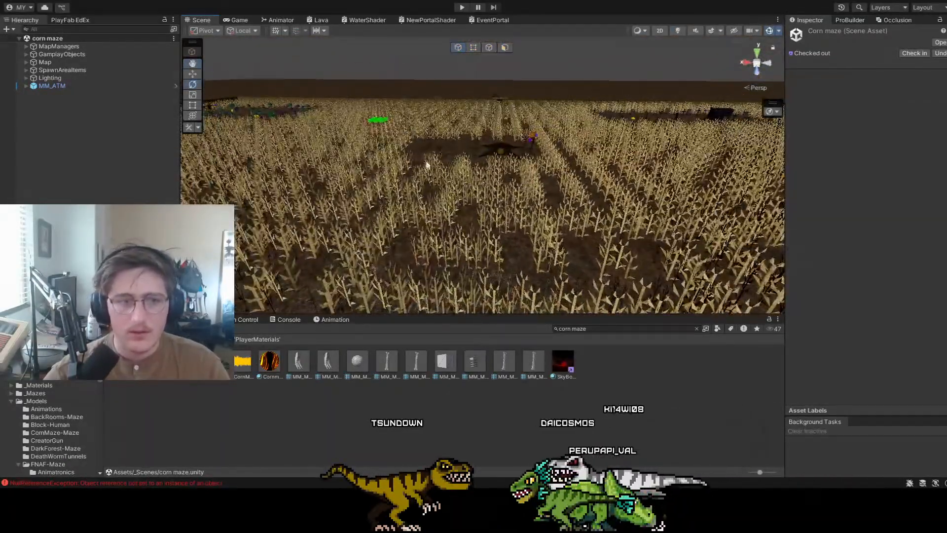
Expand GamplayObjects and MapManagers in the corn maze scene and inspect the RoundManager settings
{"action": "left_click", "coordinate": [26, 54]}
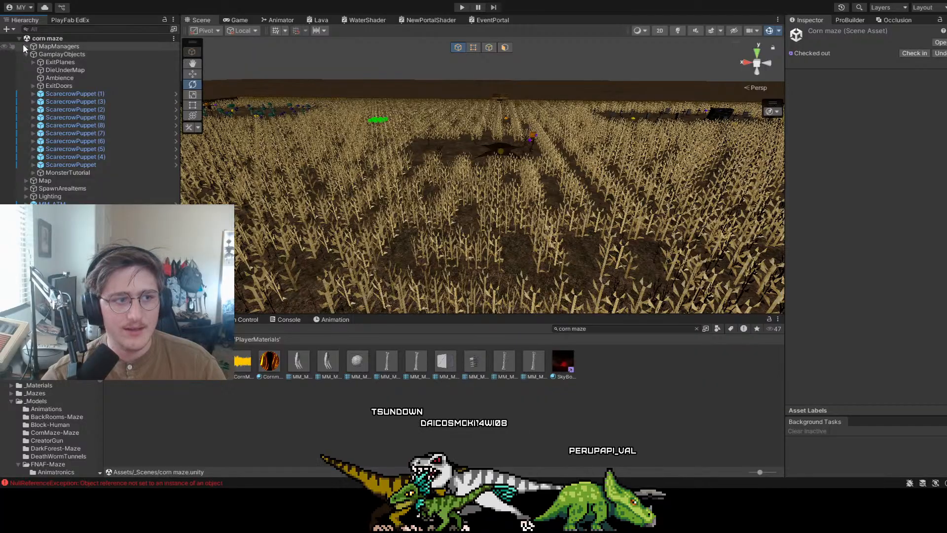
{"action": "left_click", "coordinate": [26, 46]}
{"action": "left_click", "coordinate": [74, 55]}
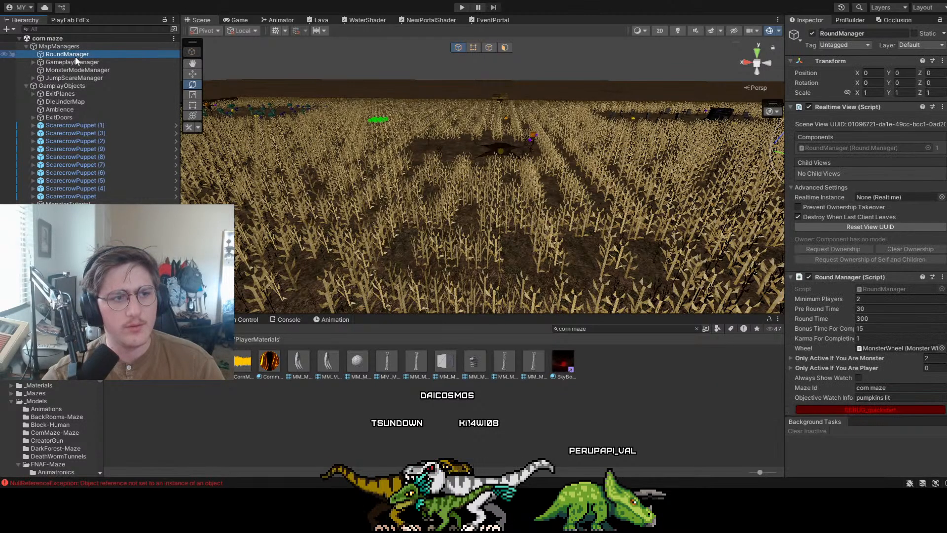
Search the project for "darkforest" and "labyrinth", and open the labyrinth scene
{"action": "key", "text": "ctrl+a"}
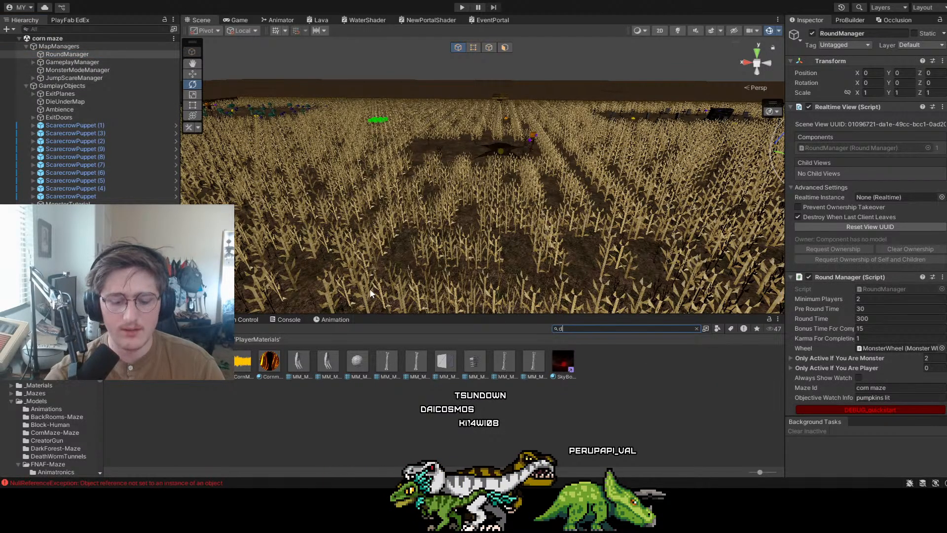
{"action": "type", "text": "darkforest"}
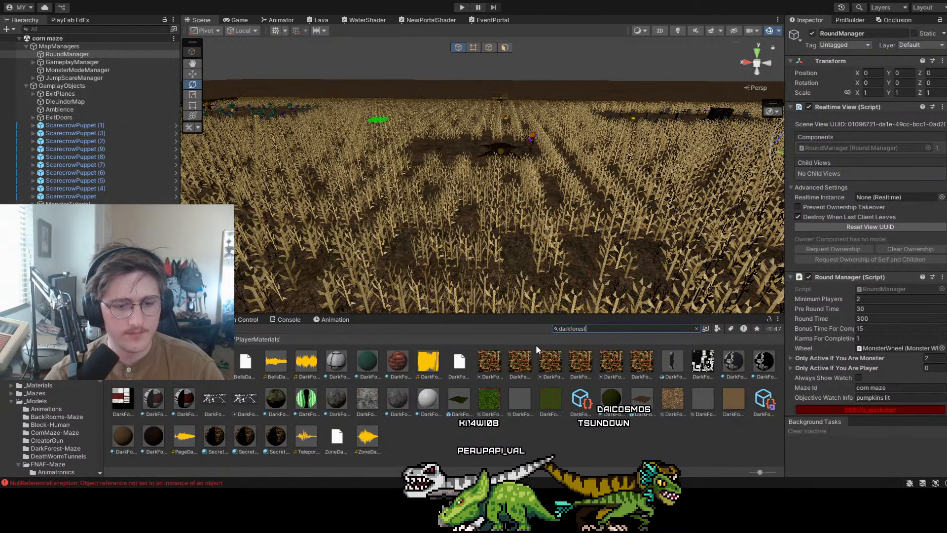
{"action": "key", "text": "BackSpace"}
{"action": "key", "text": "BackSpace"}
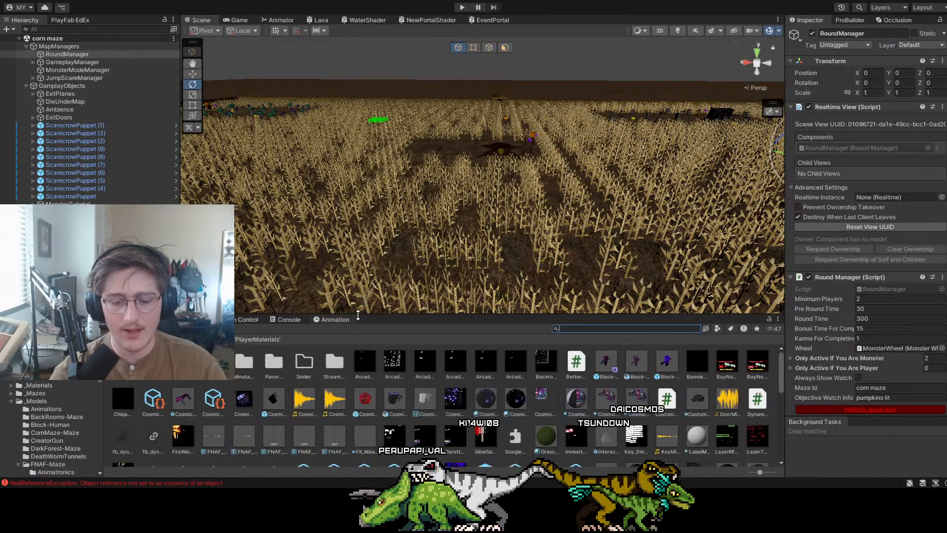
{"action": "type", "text": "labyrinth"}
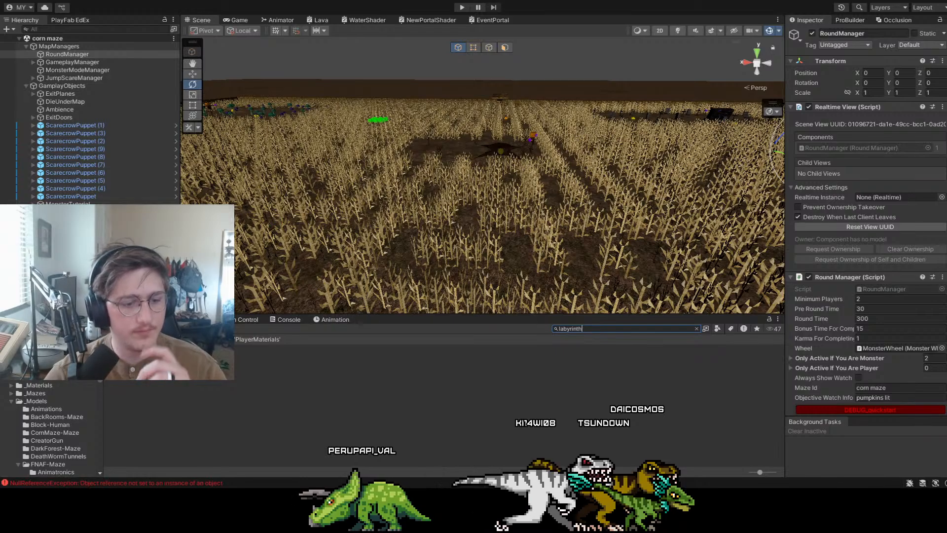
{"action": "double_click", "coordinate": [129, 364]}
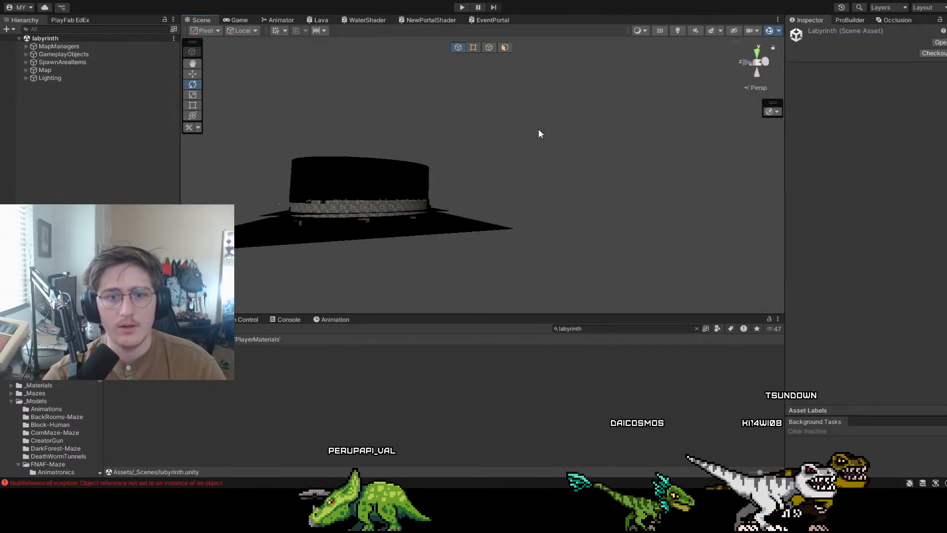
Turn on scene lighting in the labyrinth and select the MinotaurTutorialPng drawing in the spawn area
{"action": "left_click_drag", "start_coordinate": [539, 133], "coordinate": [648, 184], "text": "alt"}
{"action": "key", "text": "w"}
{"action": "right_click_drag", "start_coordinate": [649, 184], "coordinate": [591, 257]}
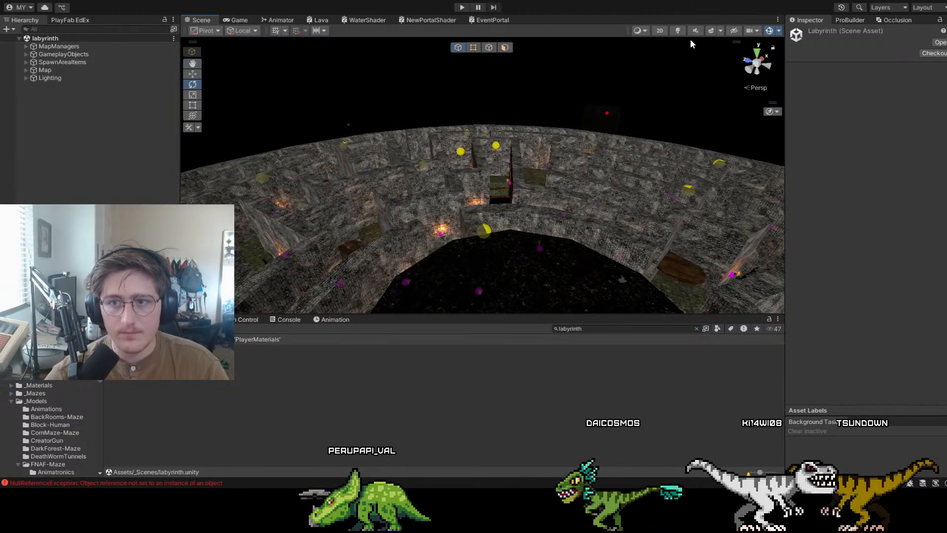
{"action": "left_click", "coordinate": [679, 30]}
{"action": "key", "text": "w"}
{"action": "right_click_drag", "start_coordinate": [599, 153], "coordinate": [522, 117]}
{"action": "left_click", "coordinate": [519, 128]}
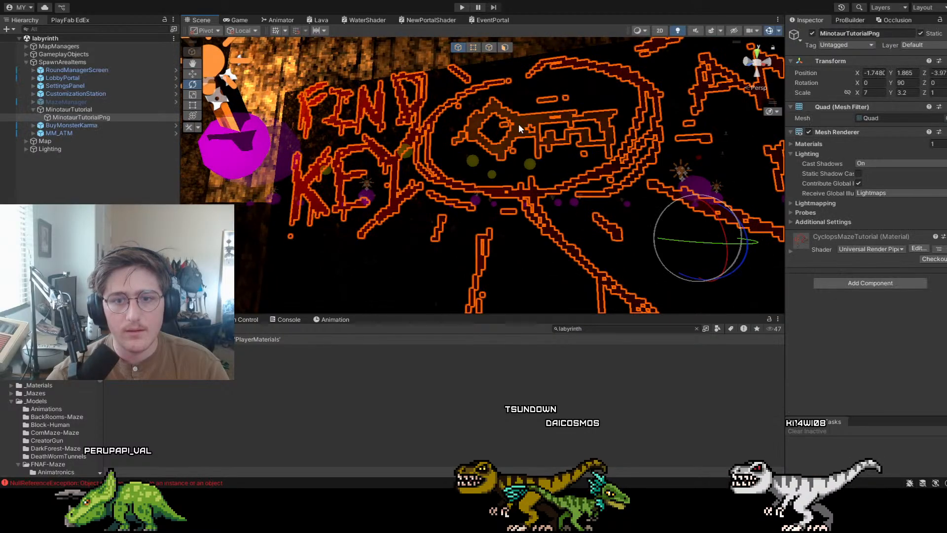
Frame the MinotaurTutorialPng drawing and move it down to a Y position of 1.678
{"action": "left_click", "coordinate": [522, 437]}
{"action": "right_click_drag", "start_coordinate": [478, 203], "coordinate": [508, 219]}
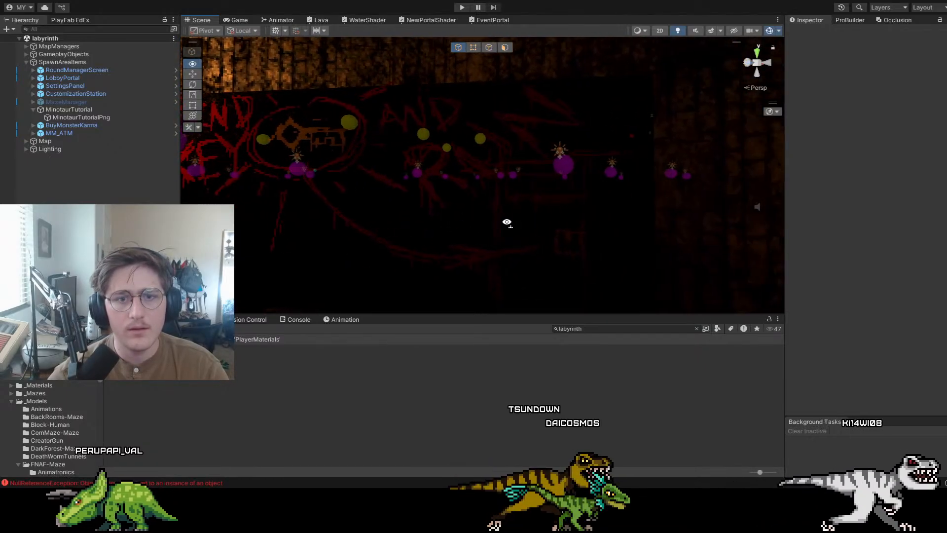
{"action": "left_click", "coordinate": [384, 123]}
{"action": "key", "text": "f"}
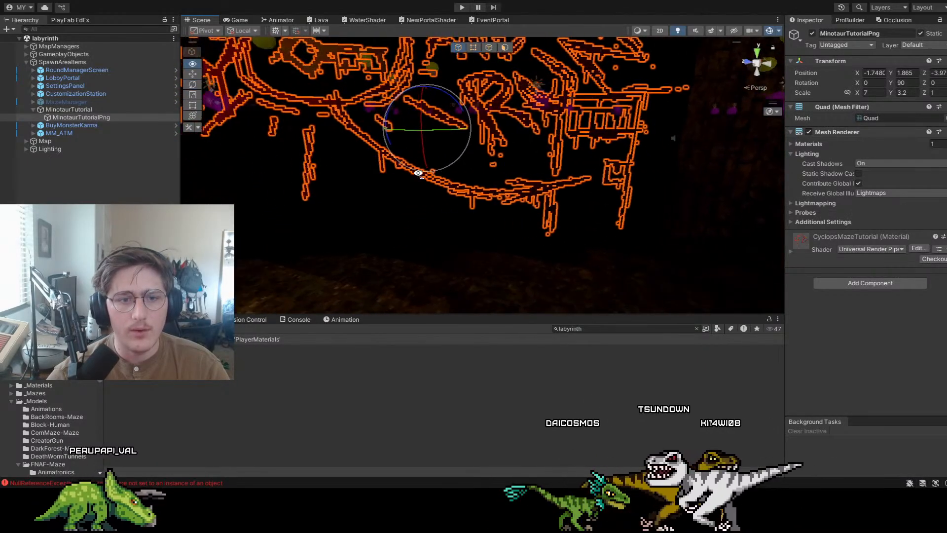
{"action": "left_click", "coordinate": [192, 75]}
{"action": "left_click_drag", "start_coordinate": [465, 100], "coordinate": [452, 125]}
{"action": "right_click_drag", "start_coordinate": [453, 125], "coordinate": [405, 110]}
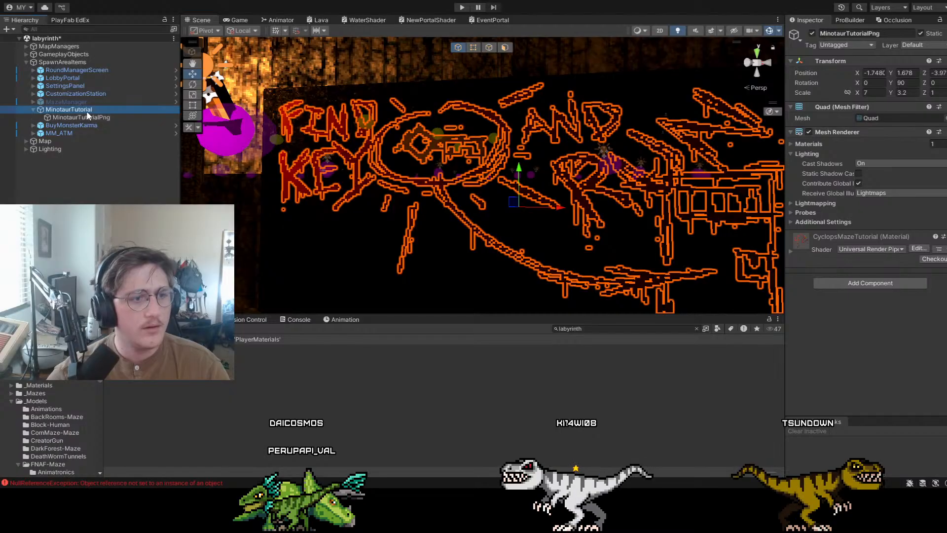
Try the Alpha Clipping threshold of MinotaurTutorialPng's CyclopsMazeTutorial material, and view the drawing without its selection outline
{"action": "left_click", "coordinate": [100, 117]}
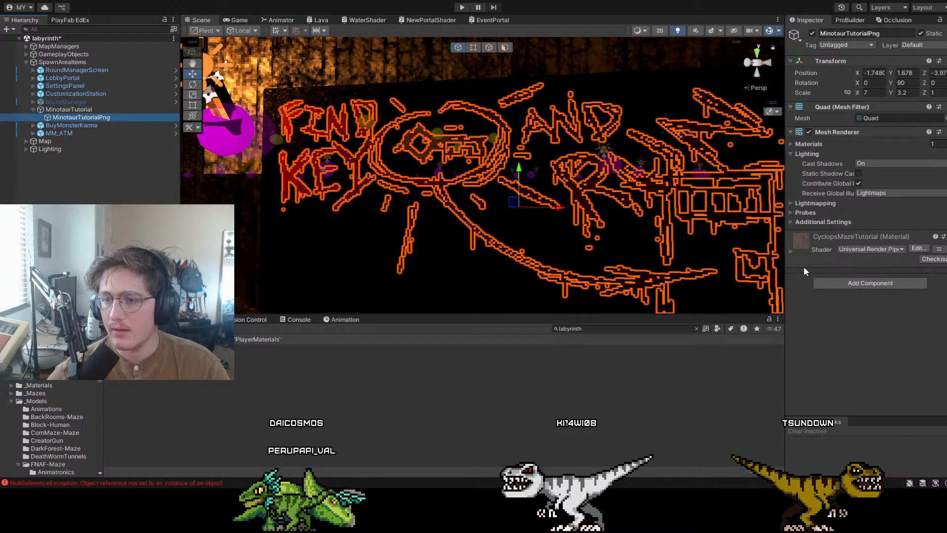
{"action": "left_click", "coordinate": [791, 251]}
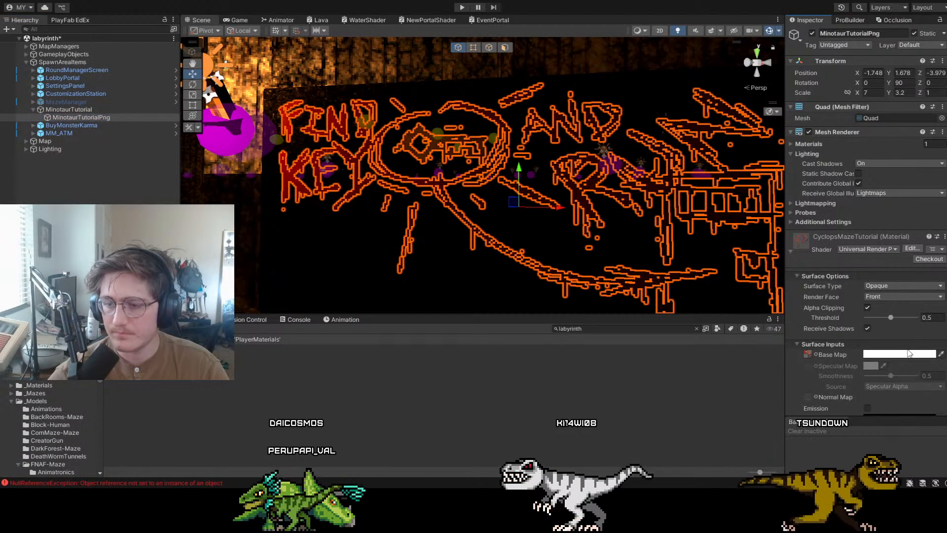
{"action": "scroll", "coordinate": [895, 373], "scroll_direction": "down", "scroll_amount": 3}
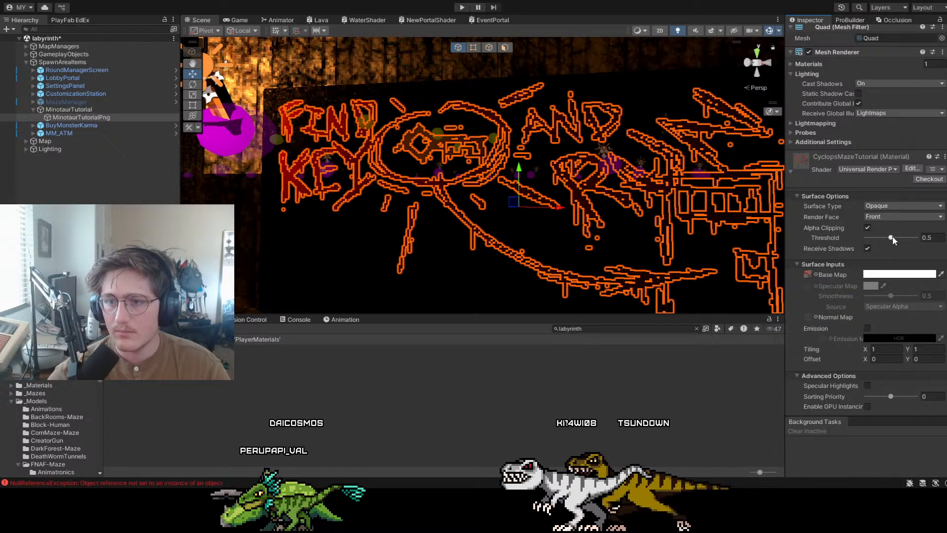
{"action": "mouse_move", "coordinate": [892, 236]}
{"action": "left_mouse_down"}
{"action": "mouse_move", "coordinate": [842, 242]}
{"action": "mouse_move", "coordinate": [891, 249]}
{"action": "left_mouse_up"}
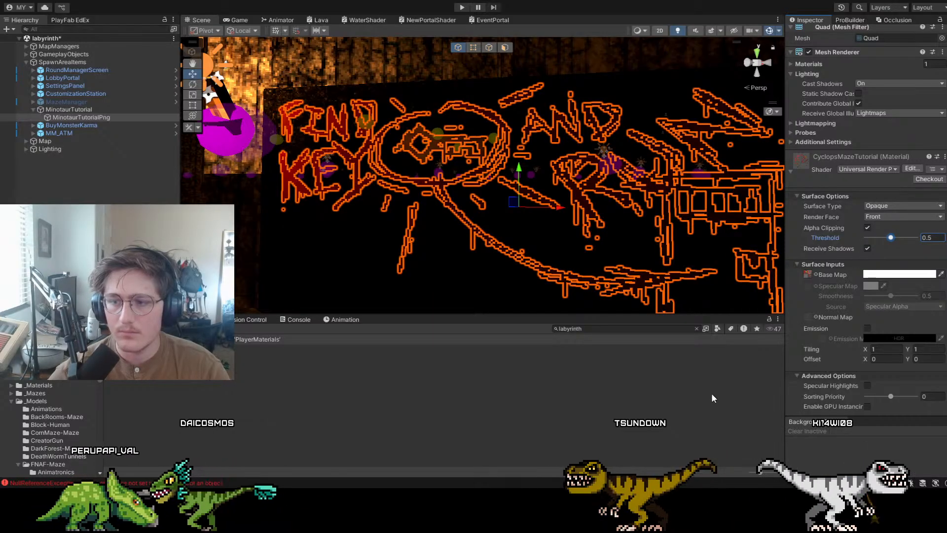
{"action": "left_click", "coordinate": [526, 273]}
{"action": "key", "text": "w"}
{"action": "mouse_move", "coordinate": [498, 230]}
{"action": "right_mouse_down"}
{"action": "mouse_move", "coordinate": [552, 234]}
{"action": "mouse_move", "coordinate": [500, 231]}
{"action": "mouse_move", "coordinate": [525, 232]}
{"action": "mouse_move", "coordinate": [509, 233]}
{"action": "right_mouse_up"}
{"action": "key", "text": "s"}
{"action": "key", "text": "w"}
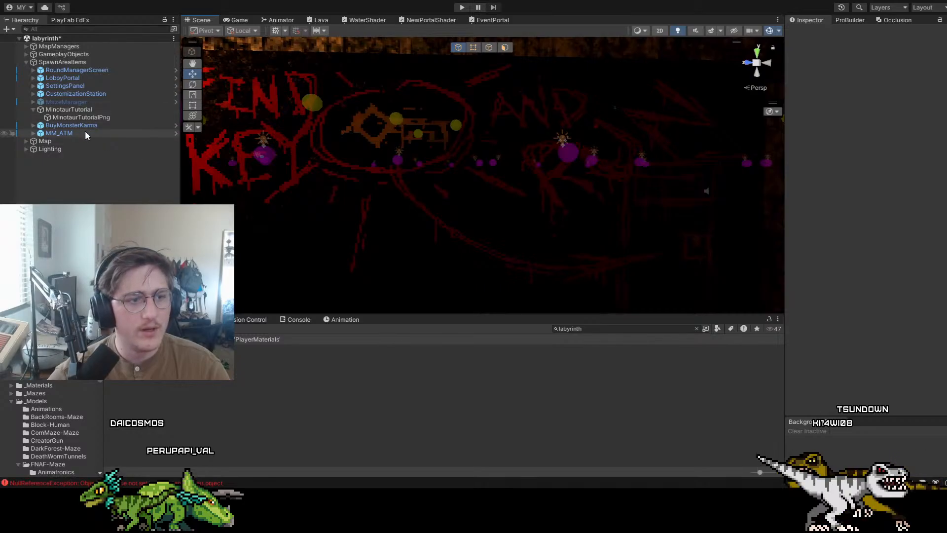
Set the CyclopsMazeTutorial material's surface type to Transparent, comparing Alpha Clipping off and on before and after the change
{"action": "left_click", "coordinate": [81, 118]}
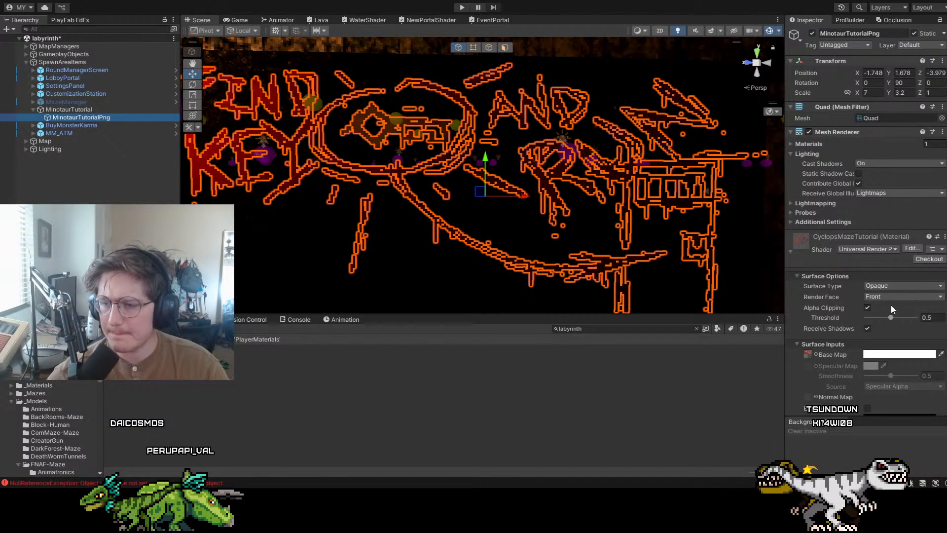
{"action": "left_click", "coordinate": [869, 308]}
{"action": "left_click", "coordinate": [870, 309]}
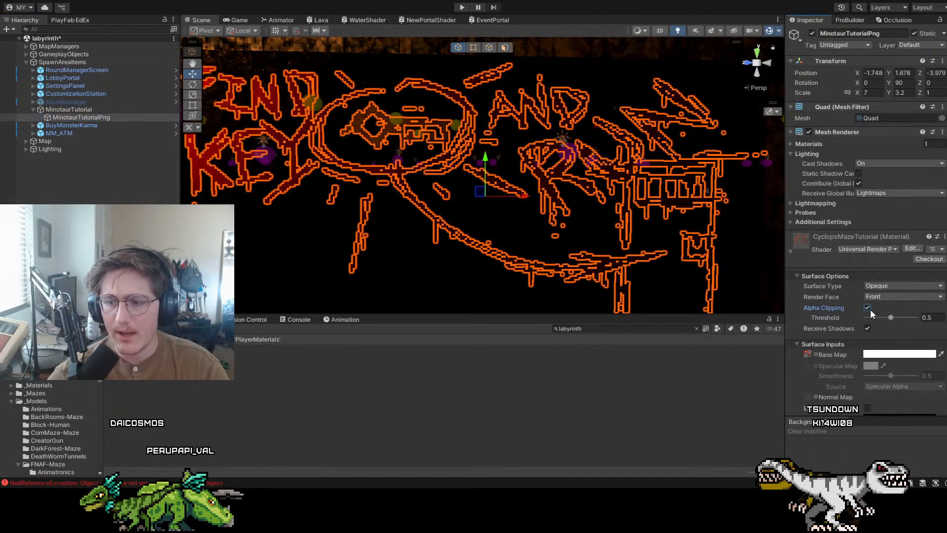
{"action": "left_click", "coordinate": [882, 286]}
{"action": "left_click", "coordinate": [897, 307]}
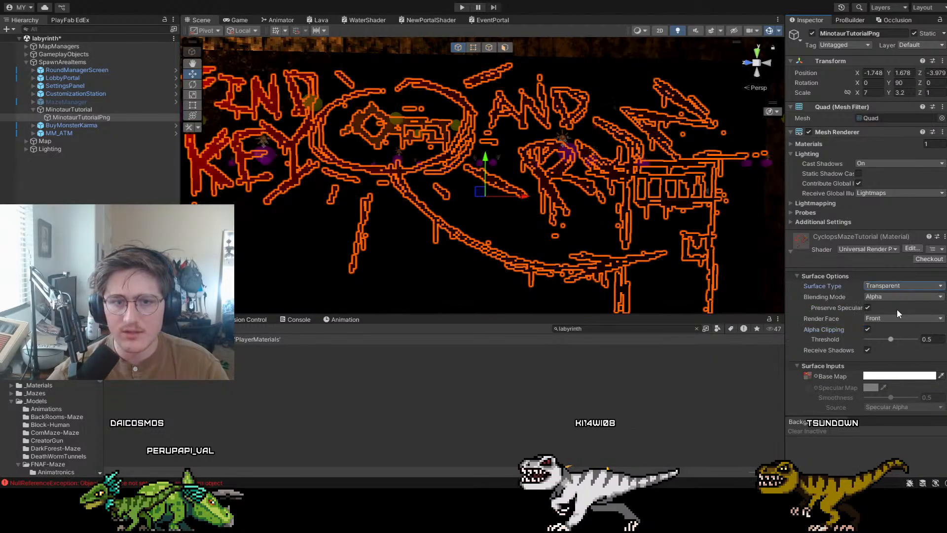
{"action": "left_click", "coordinate": [868, 330]}
{"action": "left_click", "coordinate": [868, 329]}
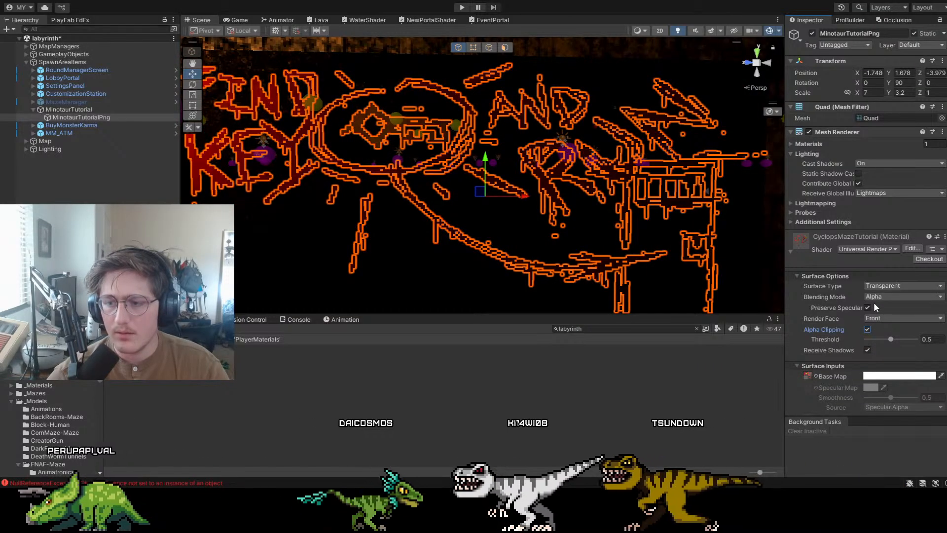
View MinotaurTutorialPng without its selection outline, try an Alpha Clipping threshold of 0.22 on its material, and turn Alpha Clipping off
{"action": "left_click", "coordinate": [726, 416]}
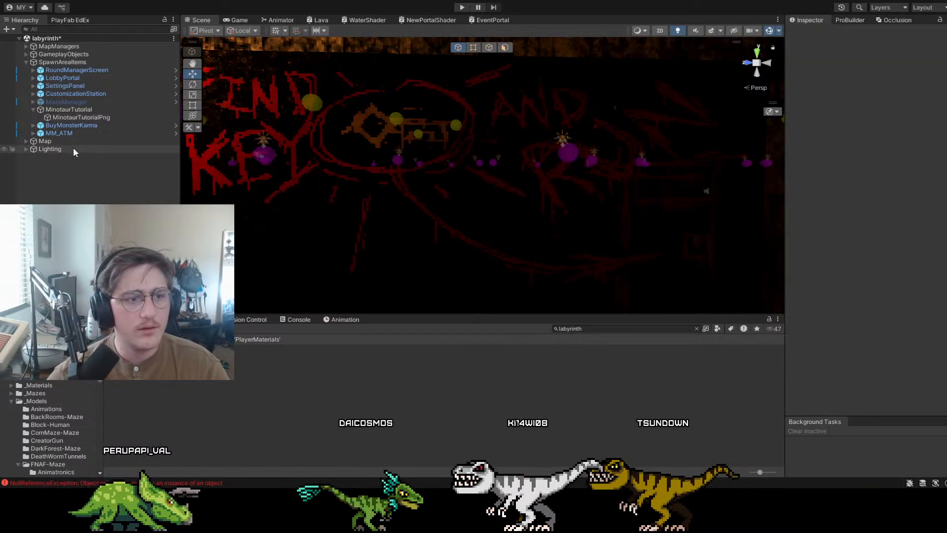
{"action": "left_click", "coordinate": [297, 138]}
{"action": "left_click_drag", "start_coordinate": [891, 339], "coordinate": [877, 339]}
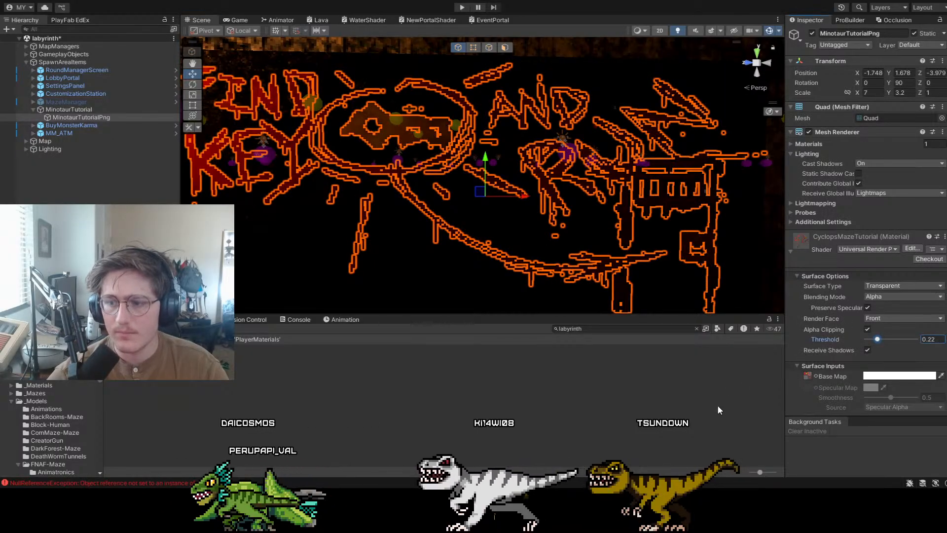
{"action": "left_click", "coordinate": [866, 329]}
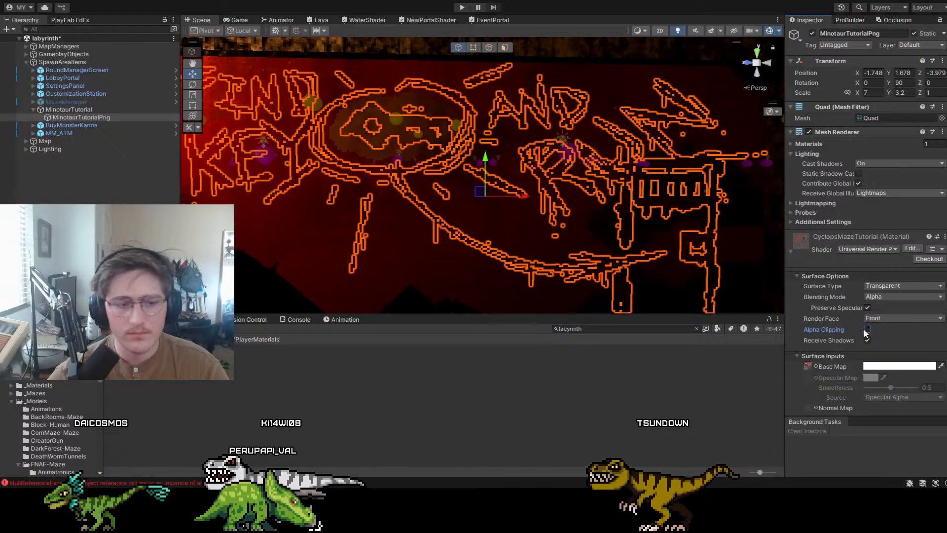
Open the material's base map texture, MazeTutorialPlayers, and try its import without Alpha Is Transparency, applying the setting off and on again
{"action": "scroll", "coordinate": [838, 362], "scroll_direction": "down", "scroll_amount": 5}
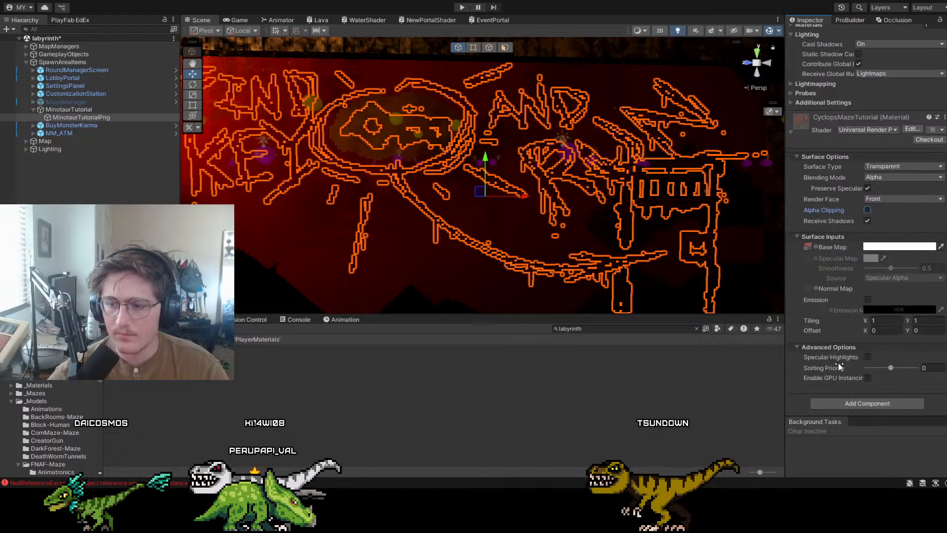
{"action": "left_click", "coordinate": [808, 246]}
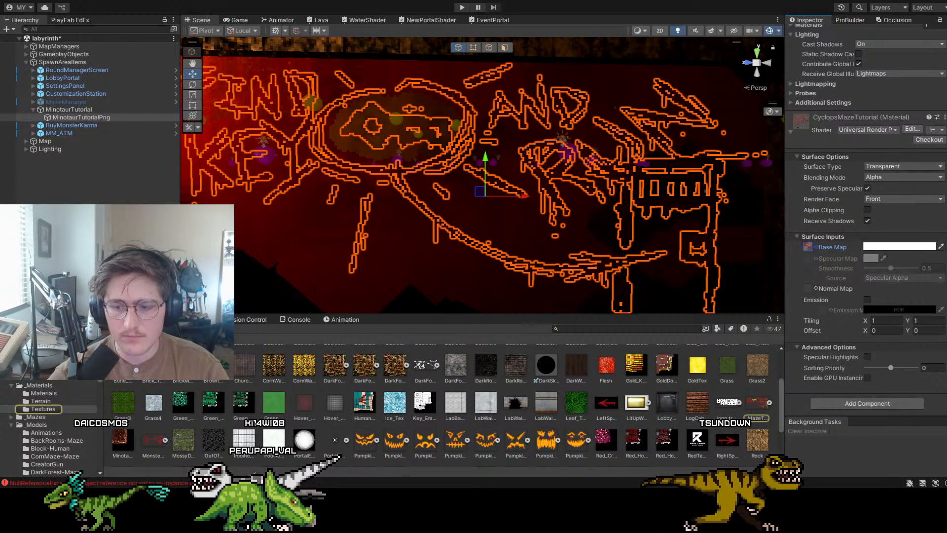
{"action": "left_click", "coordinate": [757, 402]}
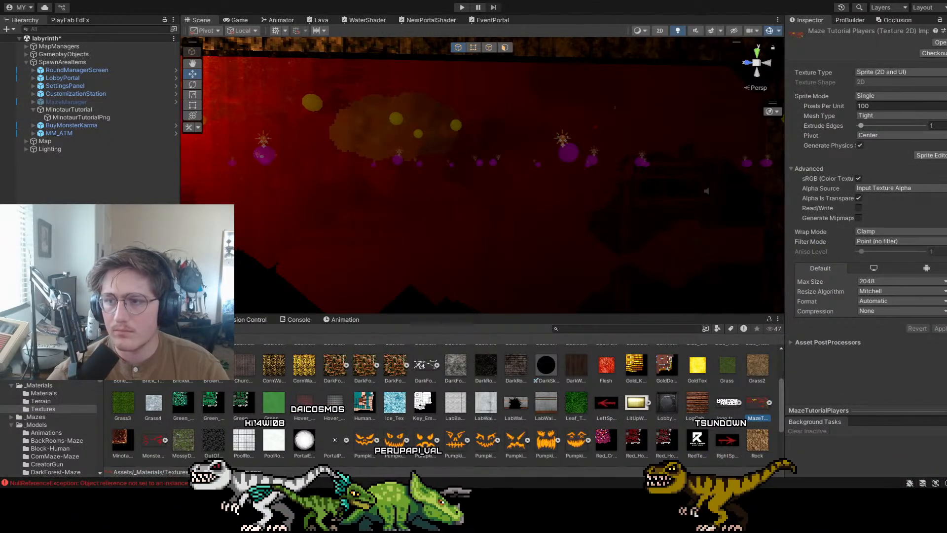
{"action": "left_click", "coordinate": [858, 197]}
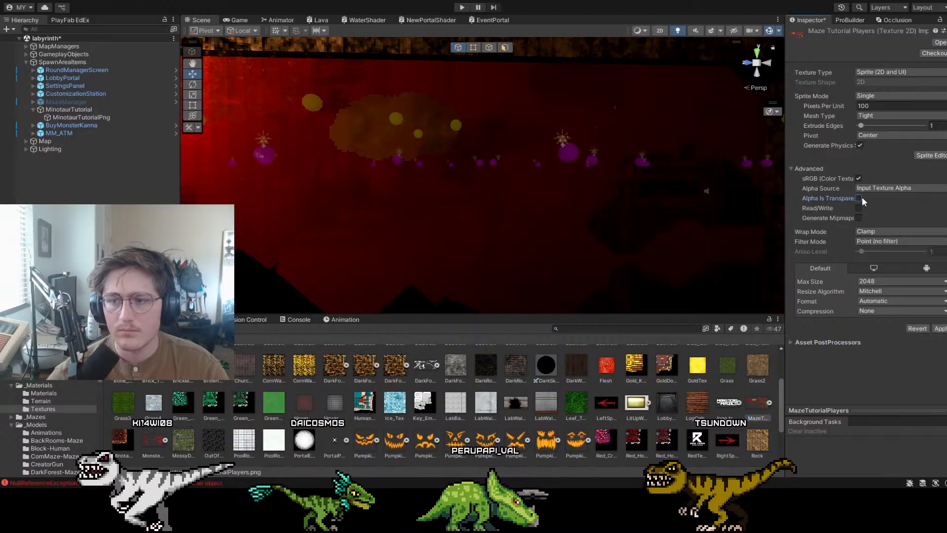
{"action": "left_click", "coordinate": [941, 328]}
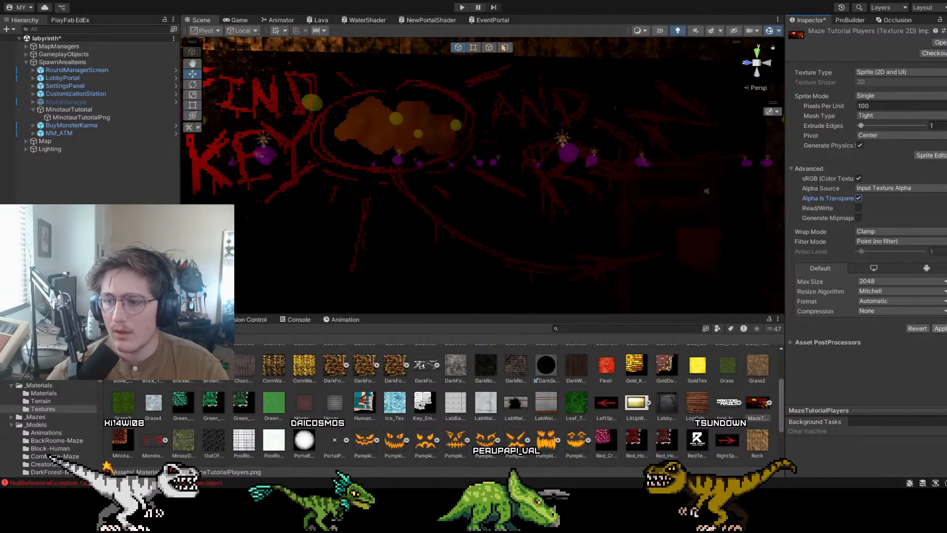
{"action": "left_click", "coordinate": [939, 328]}
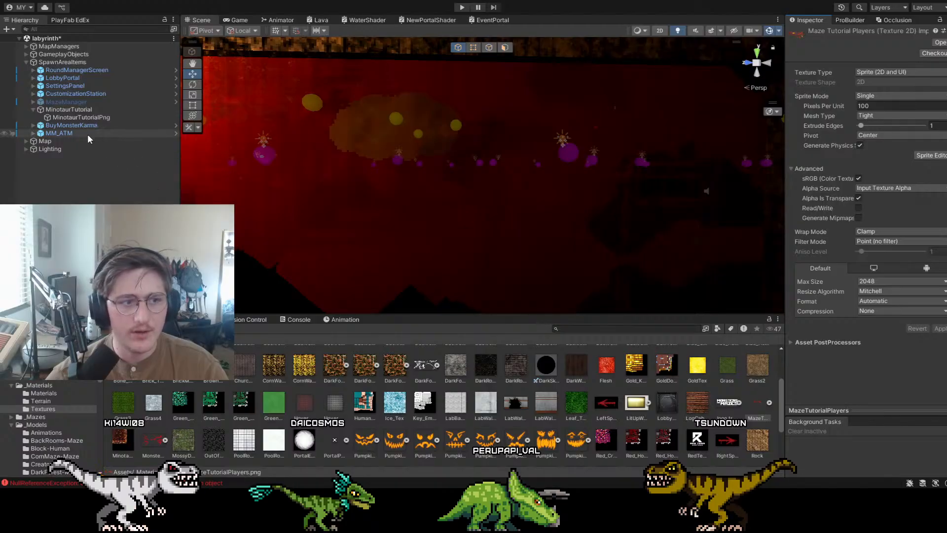
Set MinotaurTutorialPng's material to Opaque with Alpha Clipping on at threshold 0.5, and view the drawing deselected, both close up and from afar
{"action": "left_click", "coordinate": [89, 117]}
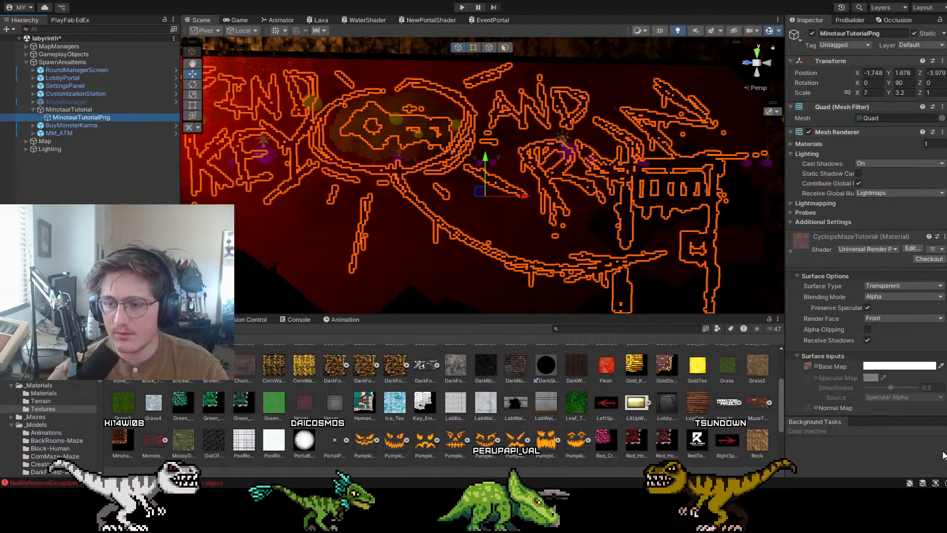
{"action": "left_click", "coordinate": [896, 298]}
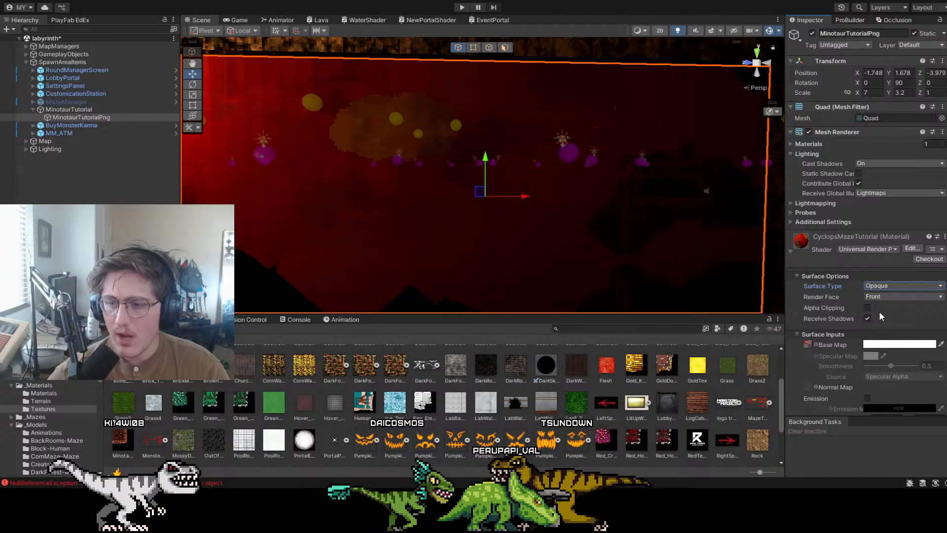
{"action": "left_click", "coordinate": [867, 307]}
{"action": "left_click_drag", "start_coordinate": [941, 317], "coordinate": [855, 313]}
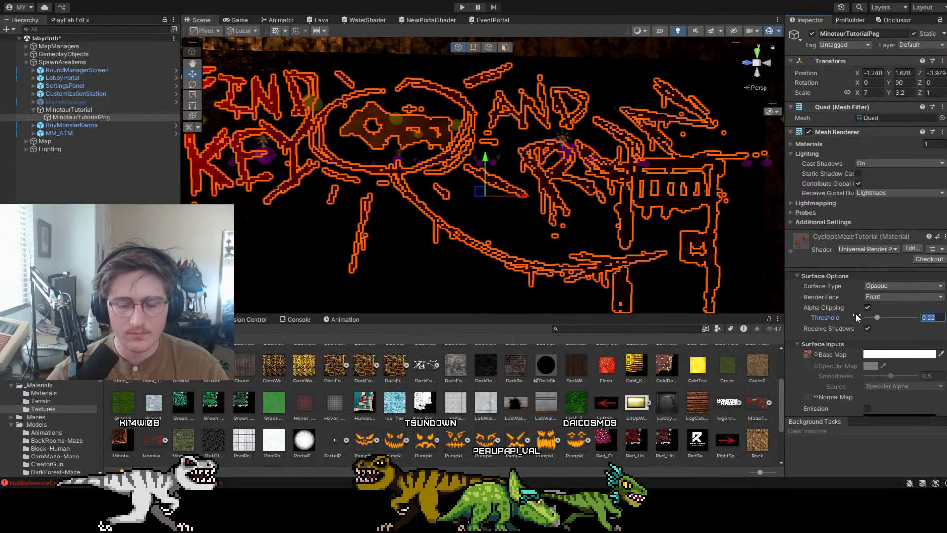
{"action": "type", "text": "0.5"}
{"action": "left_click", "coordinate": [444, 237]}
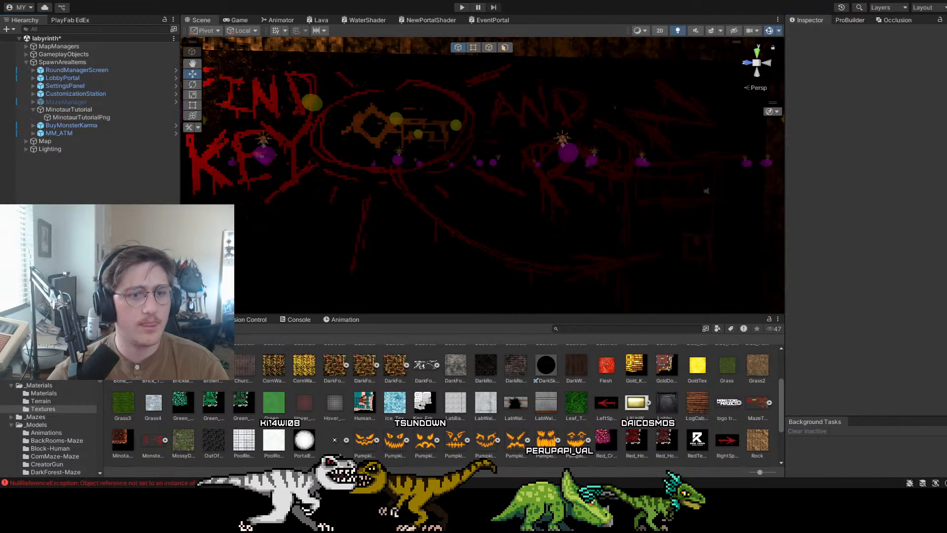
{"action": "scroll", "coordinate": [371, 225], "scroll_direction": "down", "scroll_amount": 5}
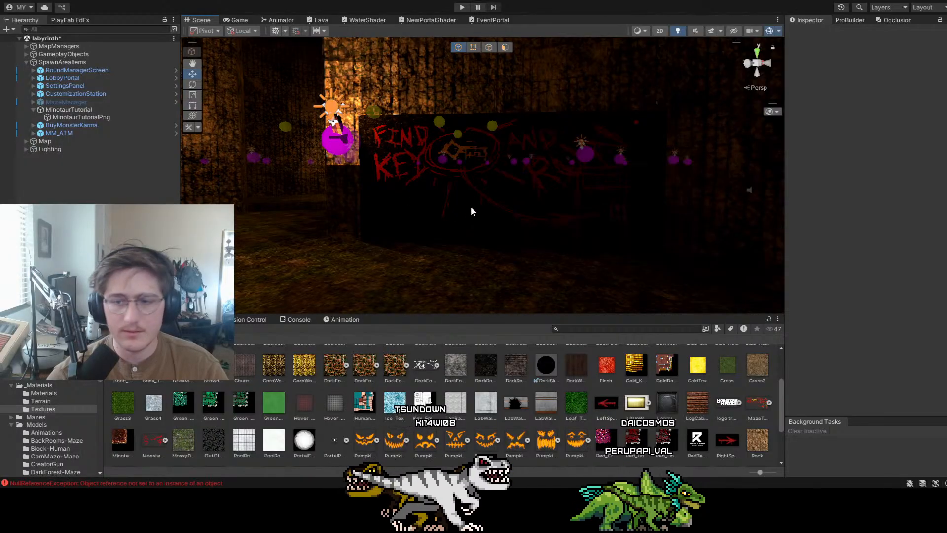
{"action": "right_click_drag", "start_coordinate": [579, 173], "coordinate": [572, 151]}
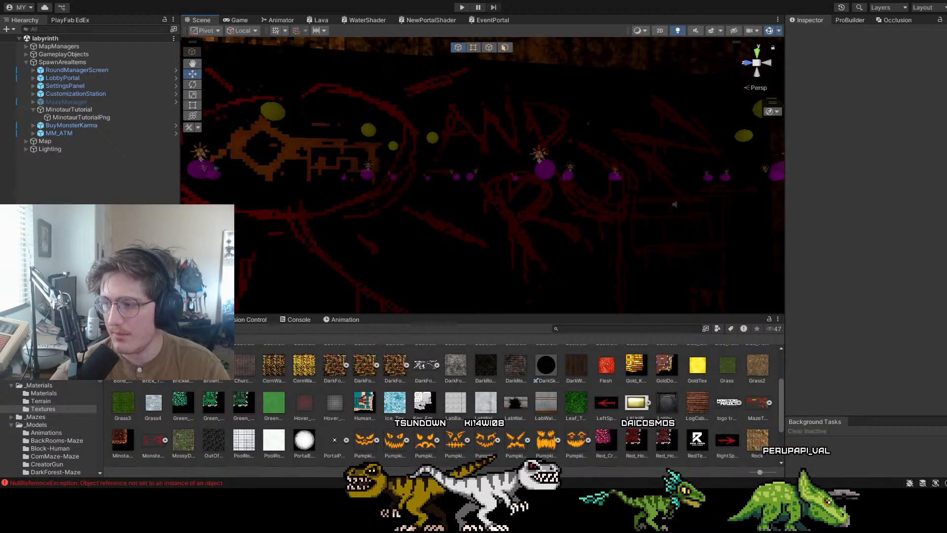
{"action": "right_click_drag", "start_coordinate": [452, 200], "coordinate": [454, 171]}
Expand MapManagers and examine the components of RoundManager, MonsterModeManager and GameplayManager, locating the GameplayManager object's script asset
{"action": "left_click", "coordinate": [28, 60]}
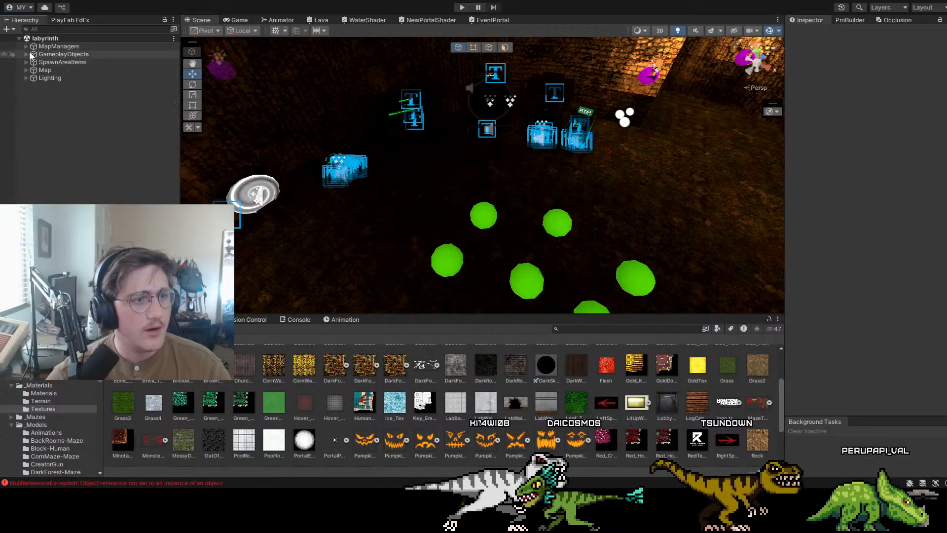
{"action": "left_click", "coordinate": [25, 46]}
{"action": "left_click", "coordinate": [32, 54]}
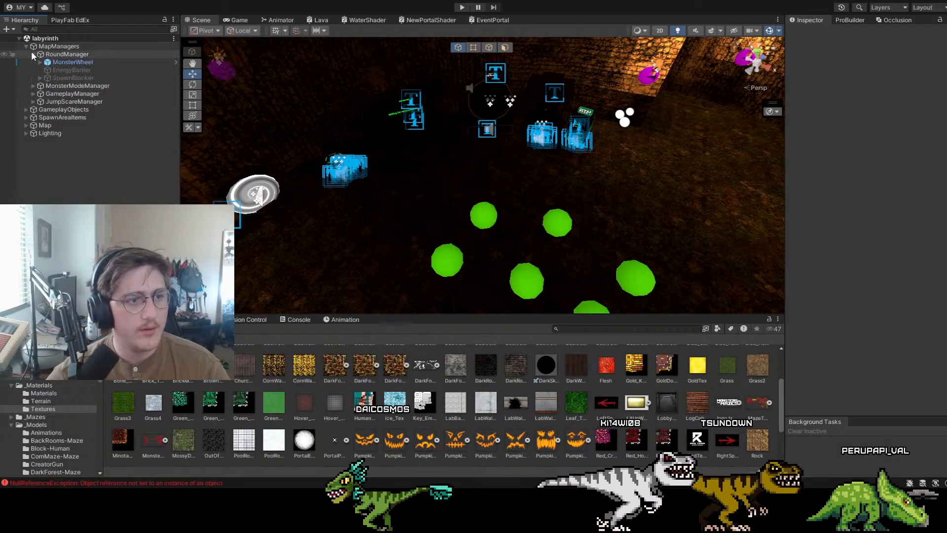
{"action": "left_click", "coordinate": [34, 86]}
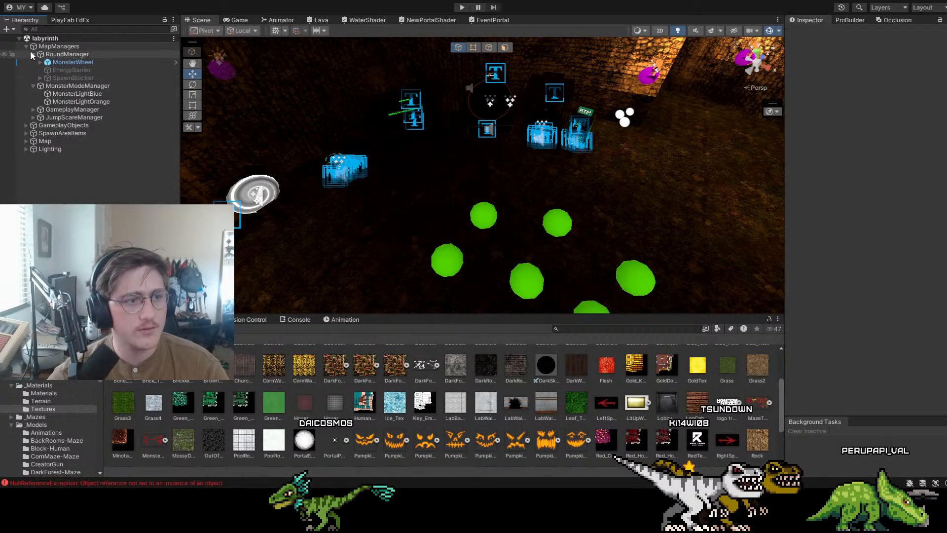
{"action": "left_click", "coordinate": [61, 55]}
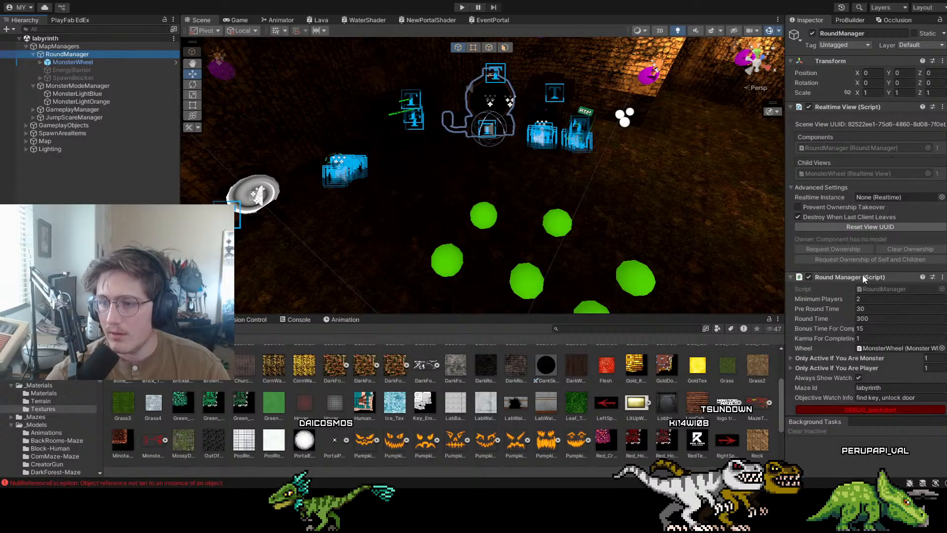
{"action": "left_click", "coordinate": [73, 86]}
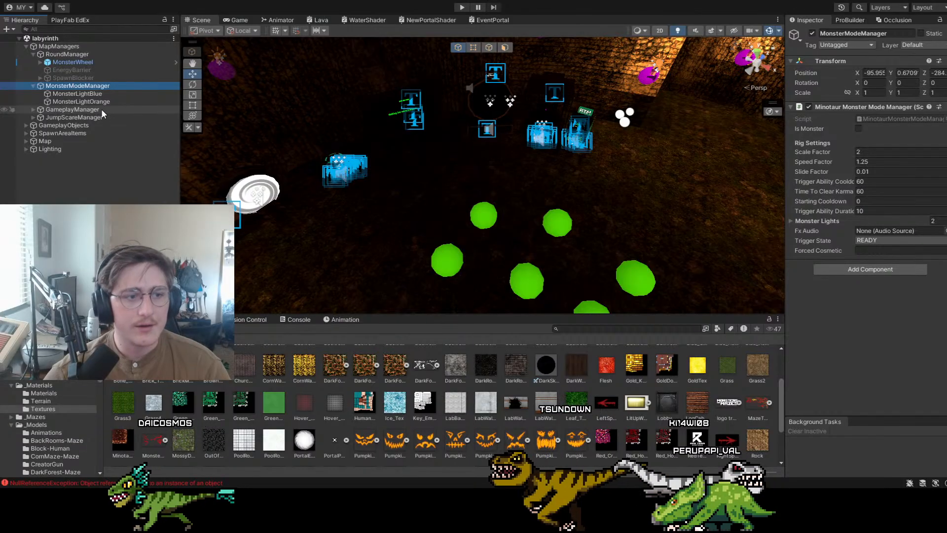
{"action": "left_click", "coordinate": [141, 110]}
{"action": "left_click", "coordinate": [895, 119]}
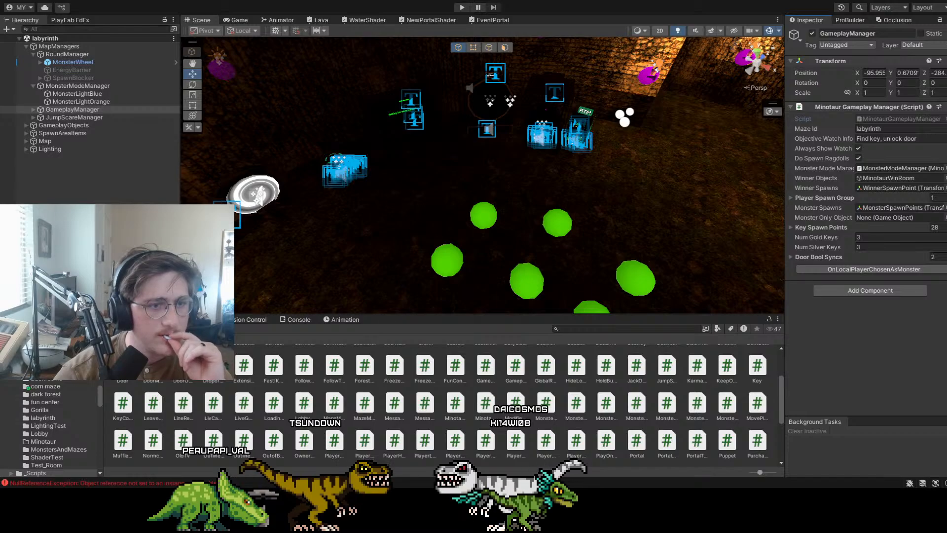
Search the project assets for "gameplaymanager" and select the base GameplayManager script to read its code
{"action": "left_click", "coordinate": [637, 329]}
{"action": "type", "text": "gameplaym"}
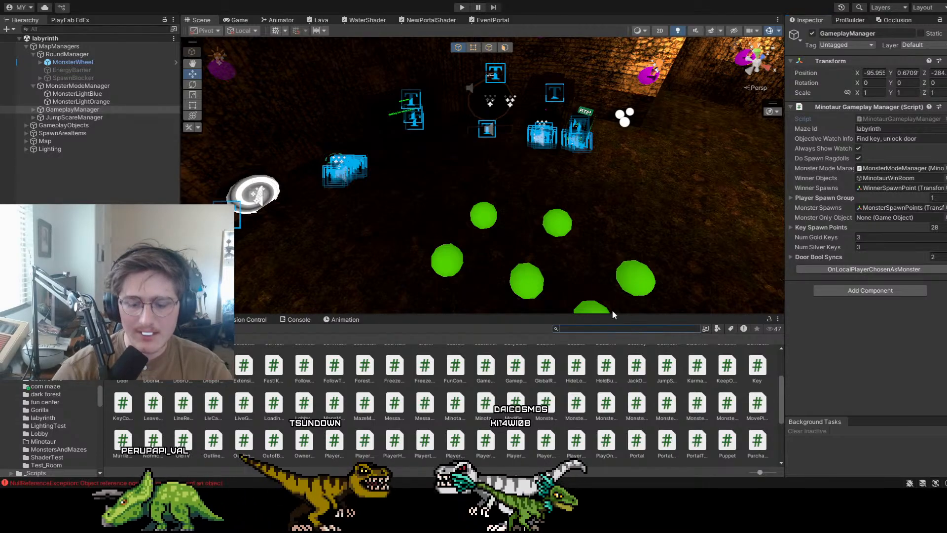
{"action": "type", "text": "anager"}
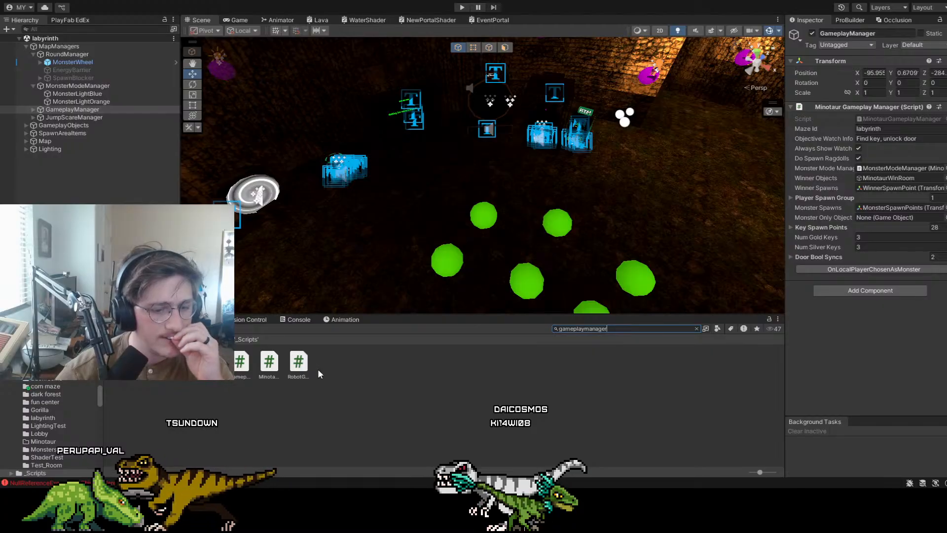
{"action": "left_click", "coordinate": [241, 364]}
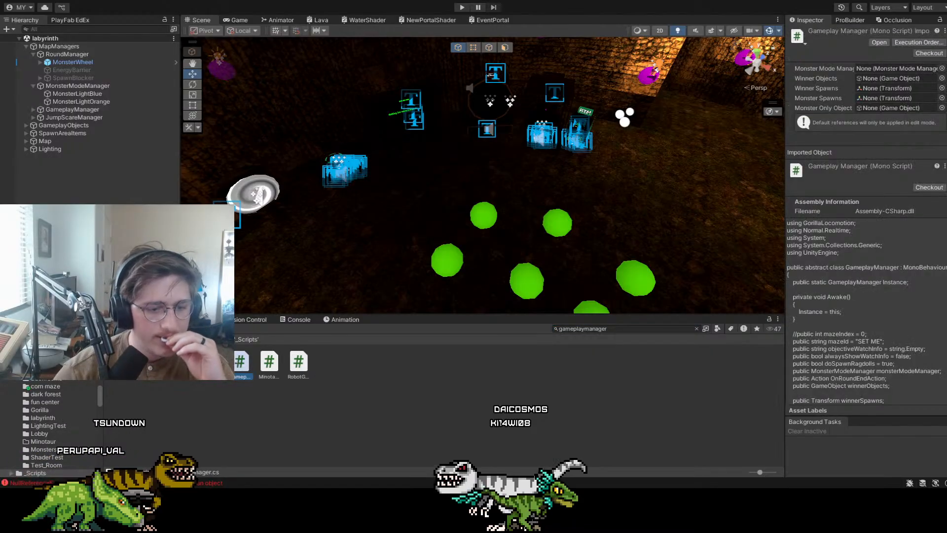
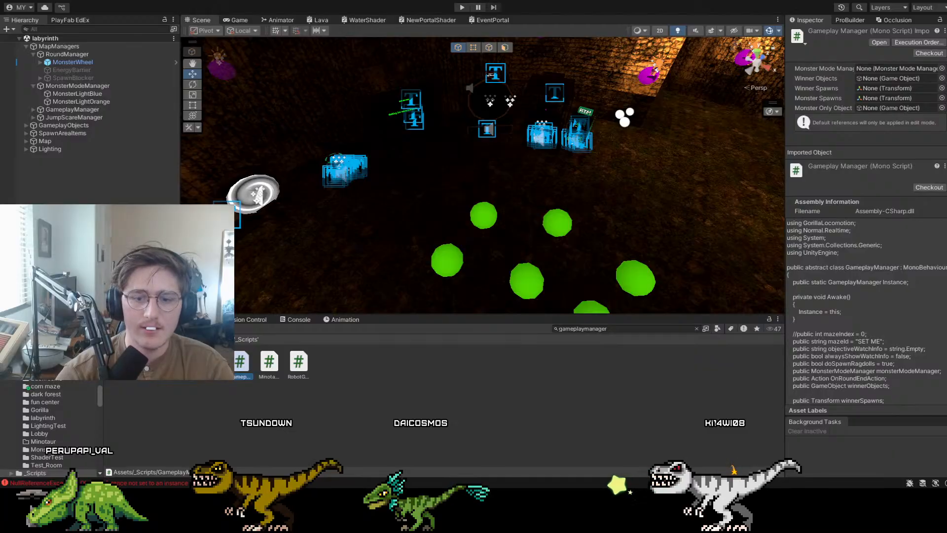
Search the project for "backrooms" and "gameplay" assets, and select the BackroomsGameplayManager script to read its code
{"action": "key", "text": "ctrl+f"}
{"action": "type", "text": "backrooms"}
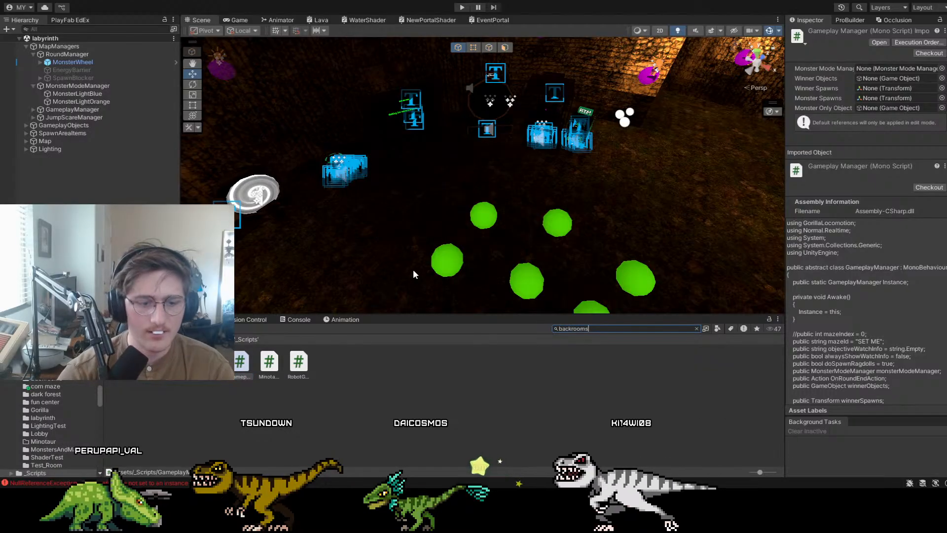
{"action": "key", "text": "BackSpace"}
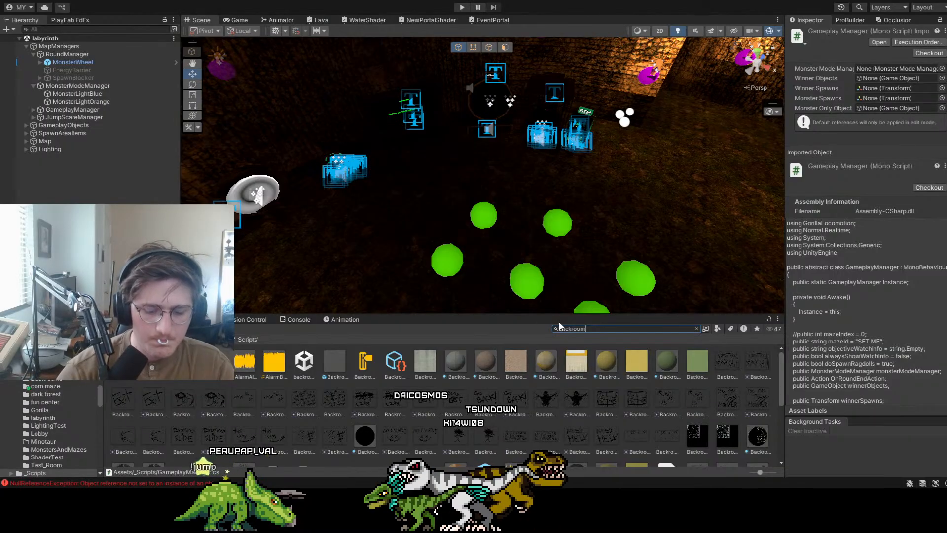
{"action": "type", "text": "sman"}
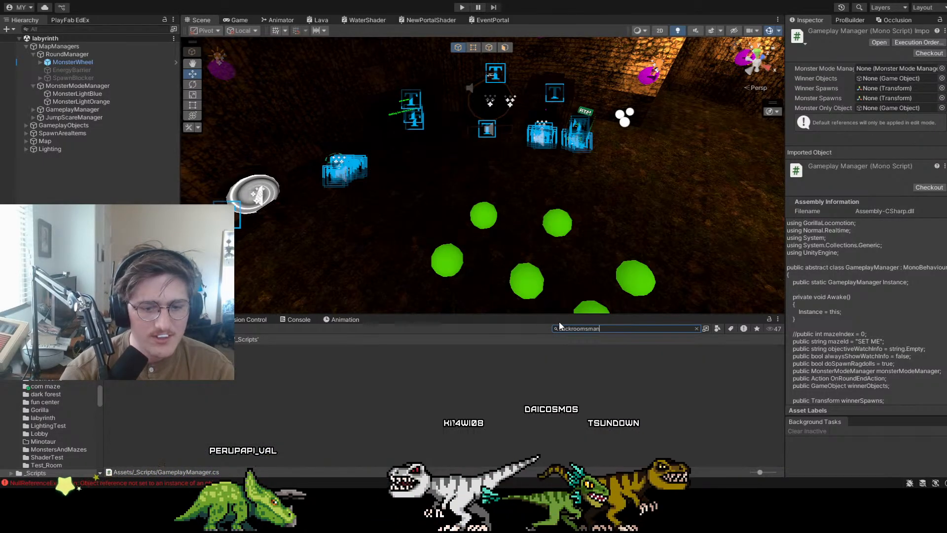
{"action": "key", "text": "ctrl+a"}
{"action": "key", "text": "BackSpace"}
{"action": "type", "text": "gma"}
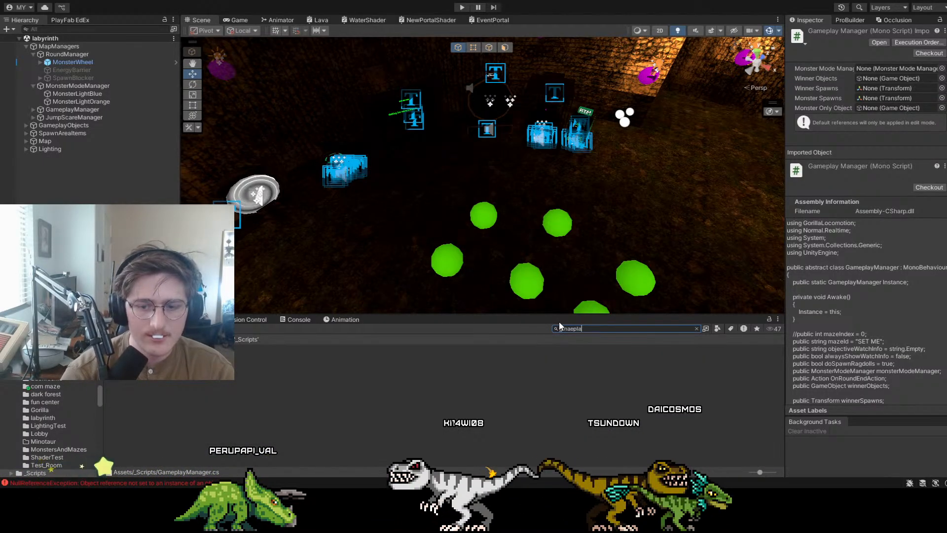
{"action": "key", "text": "ctrl+a"}
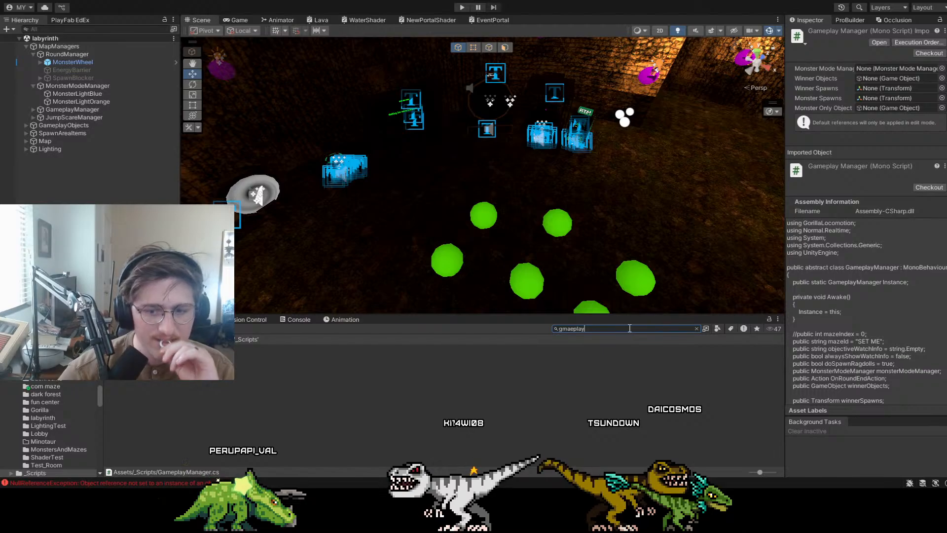
{"action": "type", "text": "gameplay"}
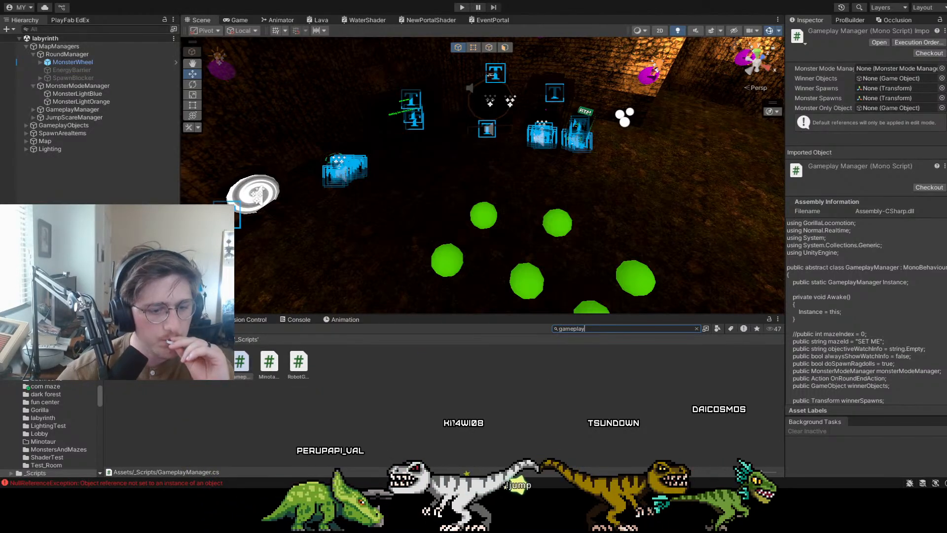
{"action": "left_click", "coordinate": [123, 361]}
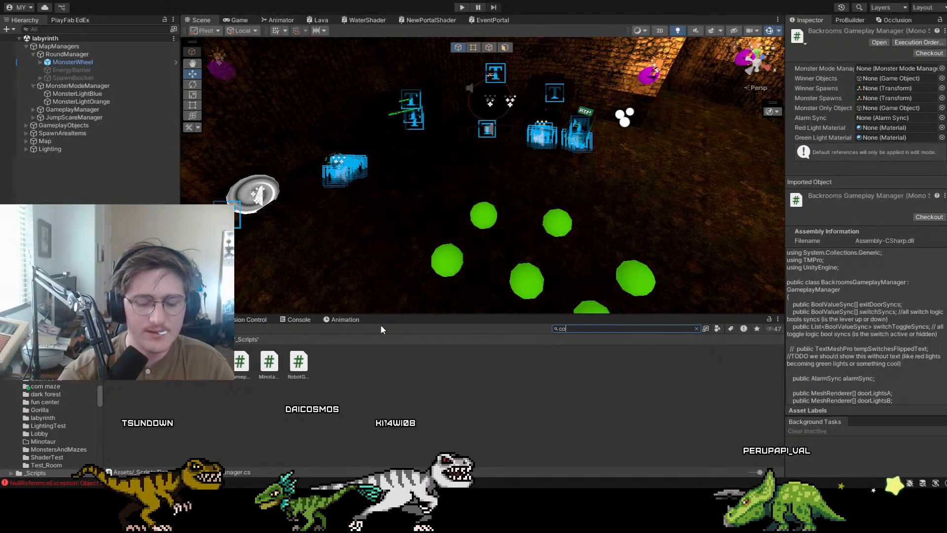
Search the project for "corn maze" and open the Corn maze scene
{"action": "type", "text": "cornmaze"}
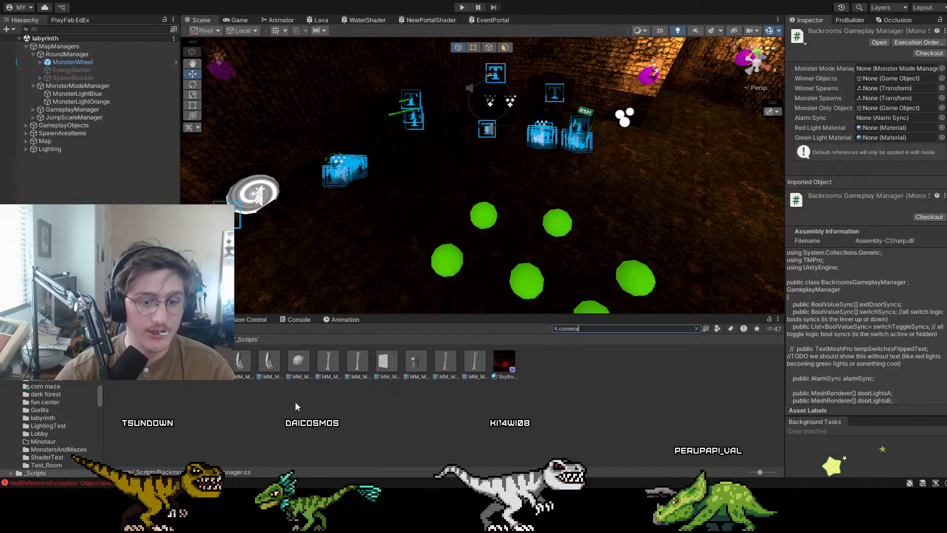
{"action": "type", "text": "corn maze"}
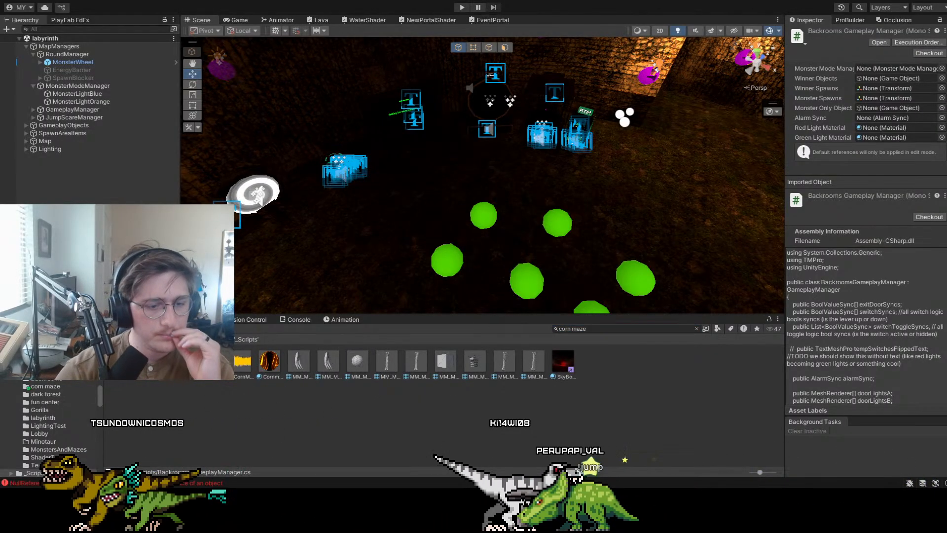
{"action": "double_click", "coordinate": [152, 361]}
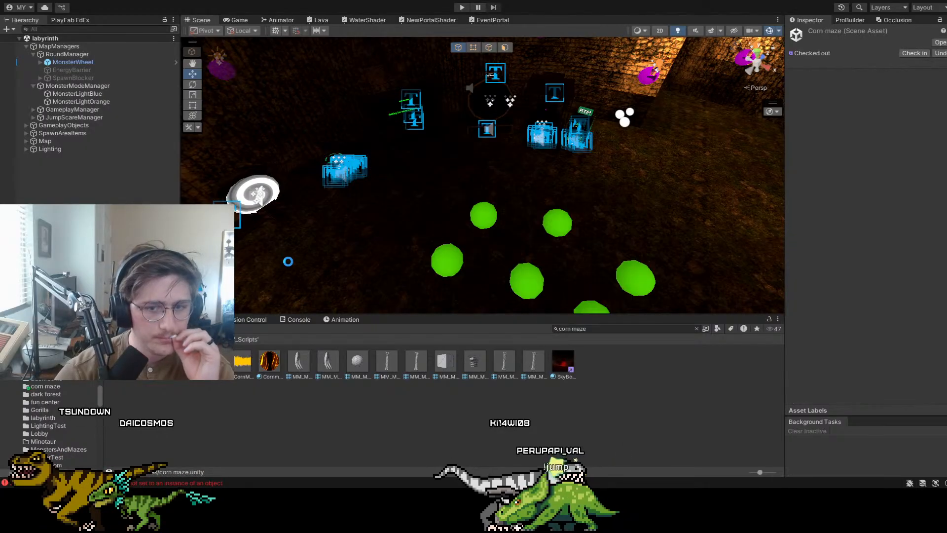
{"action": "right_click_drag", "start_coordinate": [513, 196], "coordinate": [623, 151]}
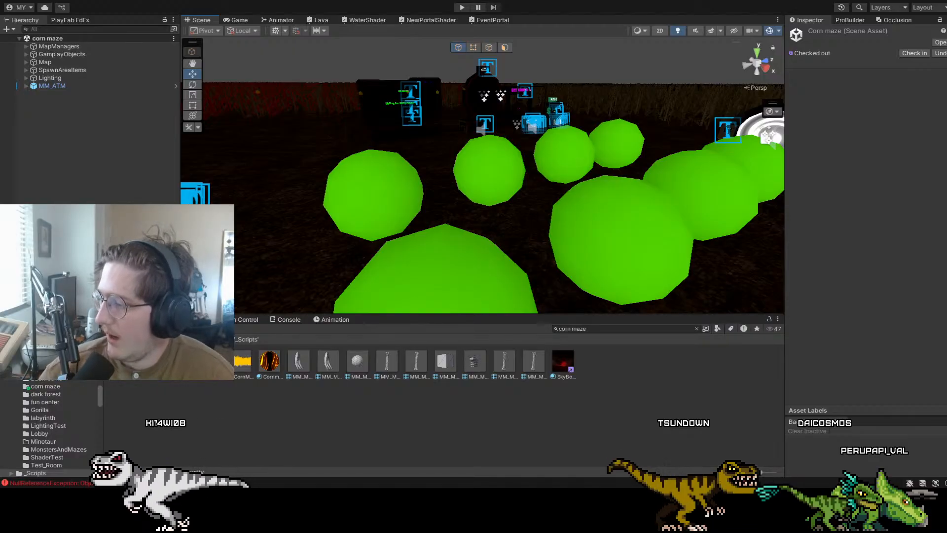
{"action": "right_click_drag", "start_coordinate": [457, 149], "coordinate": [610, 224]}
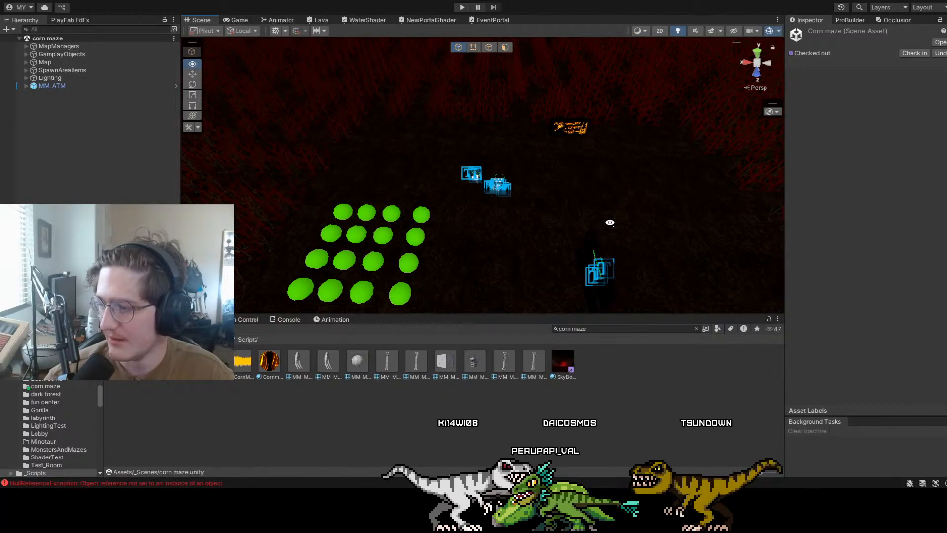
{"action": "mouse_move", "coordinate": [604, 213]}
{"action": "right_mouse_down"}
{"action": "mouse_move", "coordinate": [516, 184]}
{"action": "mouse_move", "coordinate": [610, 221]}
{"action": "mouse_move", "coordinate": [545, 228]}
{"action": "mouse_move", "coordinate": [554, 220]}
{"action": "mouse_move", "coordinate": [545, 169]}
{"action": "mouse_move", "coordinate": [455, 162]}
{"action": "mouse_move", "coordinate": [534, 153]}
{"action": "mouse_move", "coordinate": [440, 165]}
{"action": "mouse_move", "coordinate": [515, 175]}
{"action": "mouse_move", "coordinate": [533, 200]}
{"action": "mouse_move", "coordinate": [481, 213]}
{"action": "mouse_move", "coordinate": [640, 161]}
{"action": "mouse_move", "coordinate": [416, 127]}
{"action": "mouse_move", "coordinate": [370, 153]}
{"action": "mouse_move", "coordinate": [500, 146]}
{"action": "mouse_move", "coordinate": [501, 125]}
{"action": "mouse_move", "coordinate": [492, 154]}
{"action": "mouse_move", "coordinate": [221, 191]}
{"action": "mouse_move", "coordinate": [482, 175]}
{"action": "mouse_move", "coordinate": [319, 205]}
{"action": "right_mouse_up"}
{"action": "key", "text": "w"}
{"action": "key", "text": "s"}
{"action": "right_click_drag", "start_coordinate": [534, 195], "coordinate": [500, 260]}
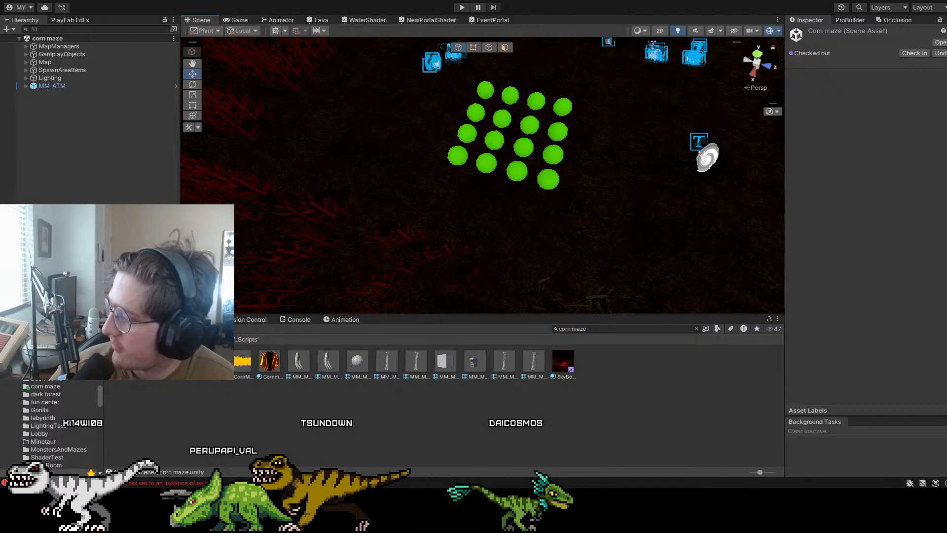
Switch to Blockbench and open the Frogitaur model
{"action": "key", "text": "alt+Tab"}
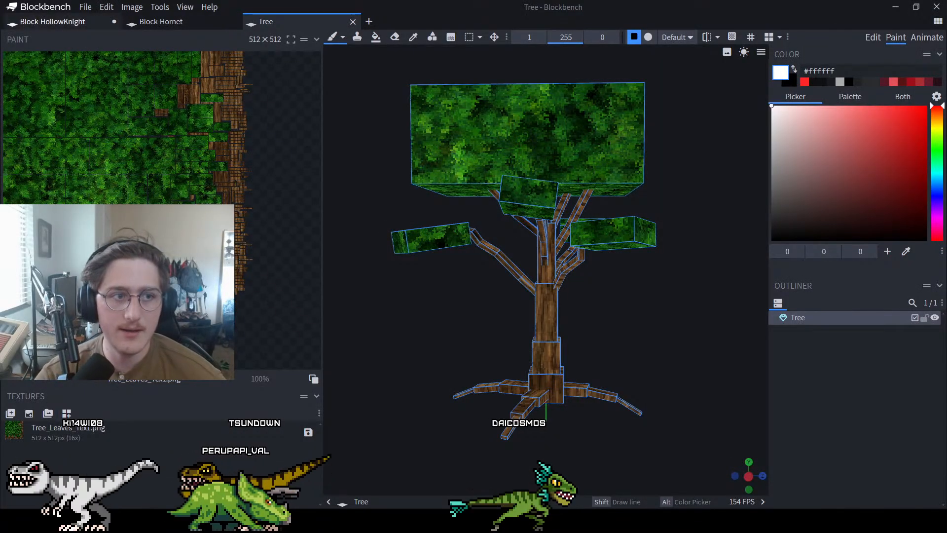
{"action": "left_click", "coordinate": [85, 7]}
{"action": "left_click", "coordinate": [53, 22]}
{"action": "left_click_drag", "start_coordinate": [614, 159], "coordinate": [325, 45]}
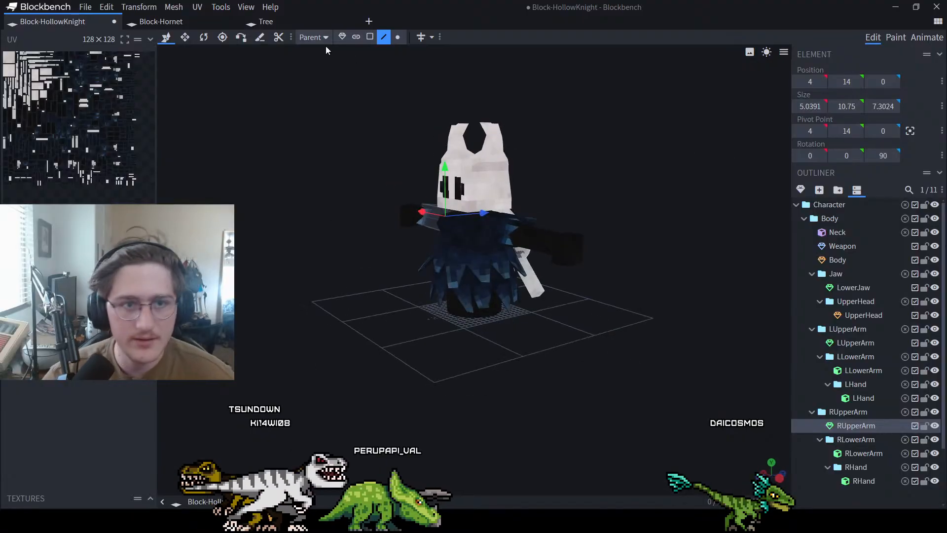
{"action": "left_click", "coordinate": [86, 7]}
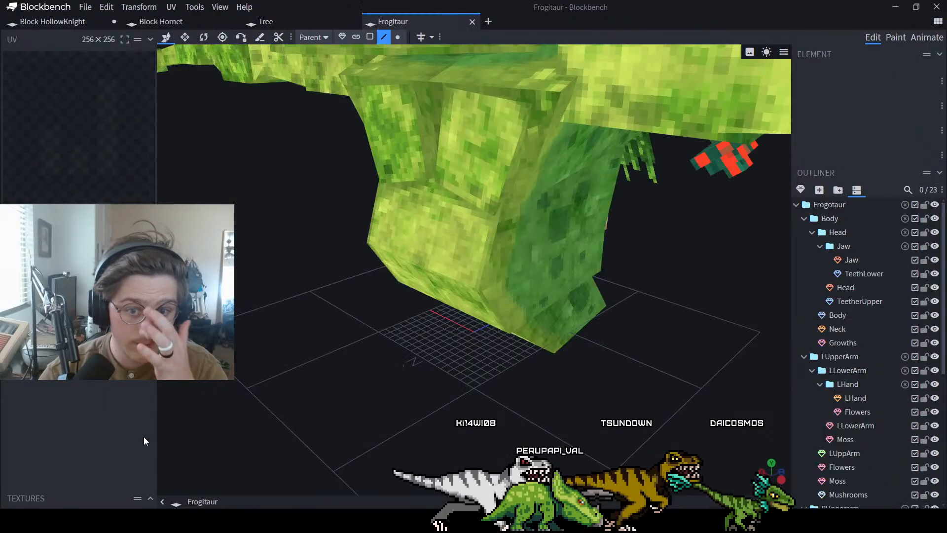
Play the Frogitaur's Jumpscare animation in Animate mode and examine it from several angles
{"action": "scroll", "coordinate": [440, 390], "scroll_direction": "down", "scroll_amount": 5}
{"action": "left_click_drag", "start_coordinate": [440, 390], "coordinate": [774, 58]}
{"action": "left_click", "coordinate": [925, 43]}
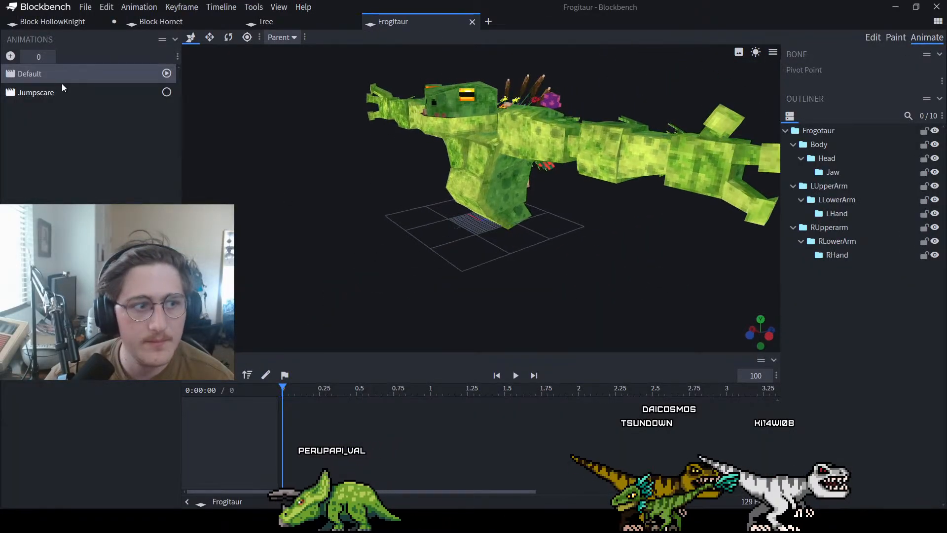
{"action": "left_click", "coordinate": [61, 92]}
{"action": "left_click_drag", "start_coordinate": [367, 311], "coordinate": [398, 307]}
{"action": "key", "text": "space"}
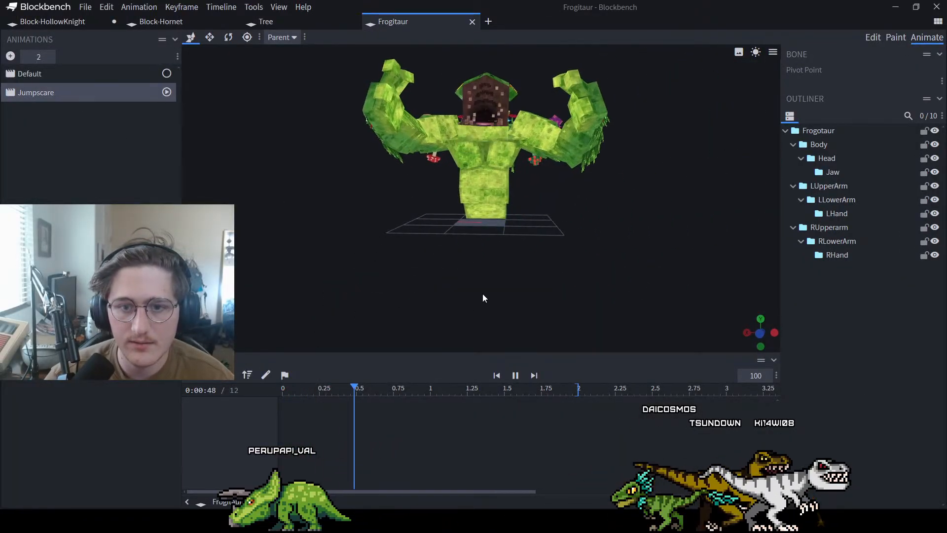
{"action": "left_click_drag", "start_coordinate": [489, 292], "coordinate": [453, 309]}
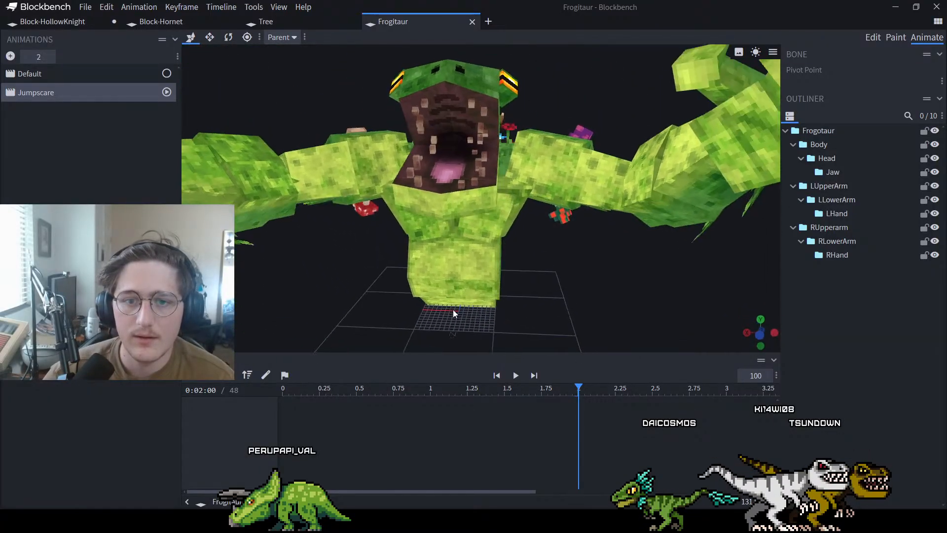
{"action": "key", "text": "space"}
{"action": "scroll", "coordinate": [477, 316], "scroll_direction": "up", "scroll_amount": 2}
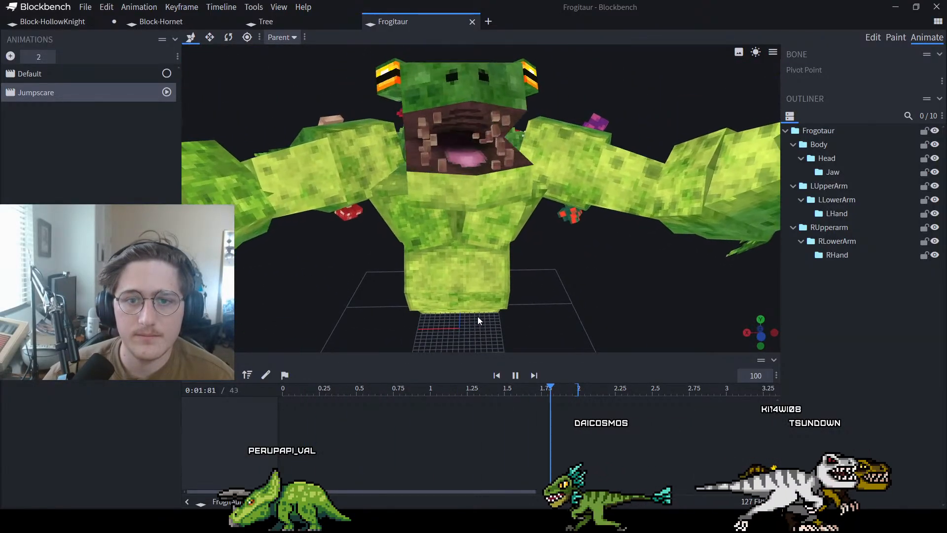
{"action": "key", "text": "space"}
{"action": "key", "text": "space"}
{"action": "left_click_drag", "start_coordinate": [397, 302], "coordinate": [640, 275]}
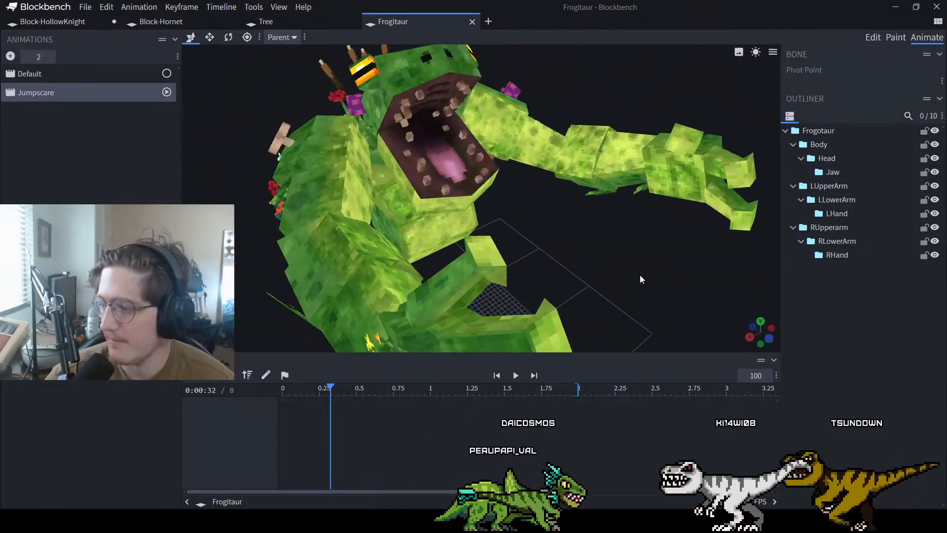
Return to the corn maze scene in Unity and expand MapManagers to view its manager objects
{"action": "left_click", "coordinate": [895, 7]}
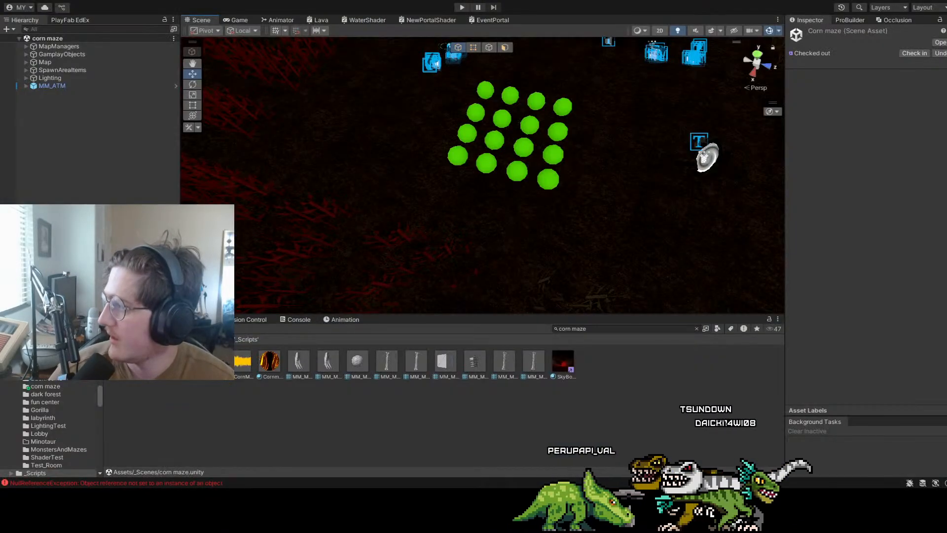
{"action": "right_click_drag", "start_coordinate": [459, 121], "coordinate": [609, 174]}
{"action": "key", "text": "w"}
{"action": "key", "text": "w"}
{"action": "left_click", "coordinate": [33, 105]}
{"action": "left_click", "coordinate": [55, 46]}
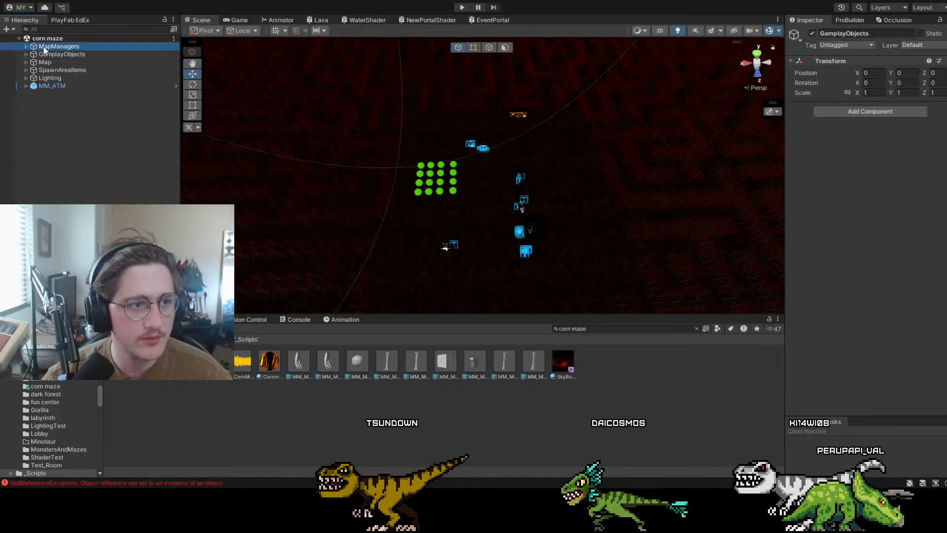
{"action": "key", "text": "Right"}
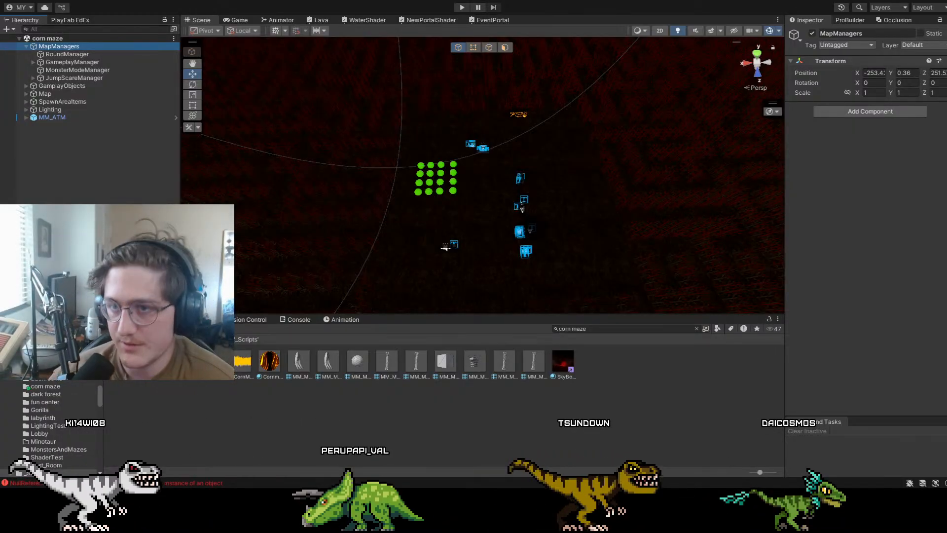
Search the project for "watch" and read the code of the WatchCosmeticSync and Watch scripts
{"action": "right_click_drag", "start_coordinate": [335, 168], "coordinate": [390, 160]}
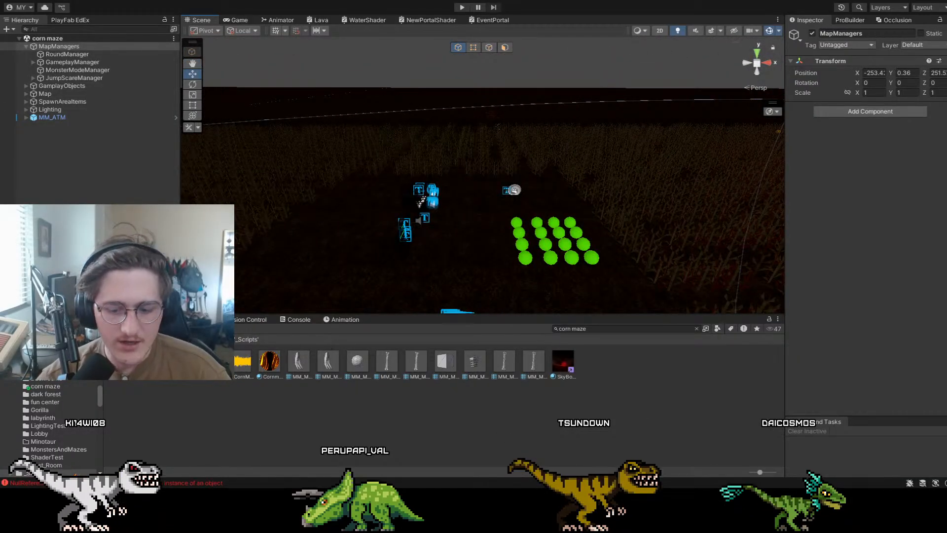
{"action": "right_click_drag", "start_coordinate": [450, 271], "coordinate": [394, 131]}
{"action": "left_click", "coordinate": [570, 328]}
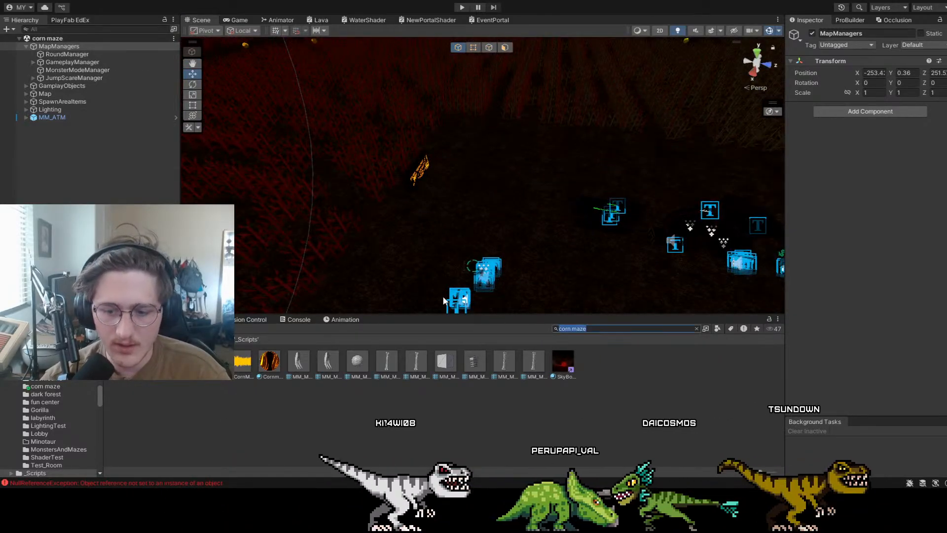
{"action": "type", "text": "watt"}
{"action": "key", "text": "BackSpace"}
{"action": "type", "text": "ch"}
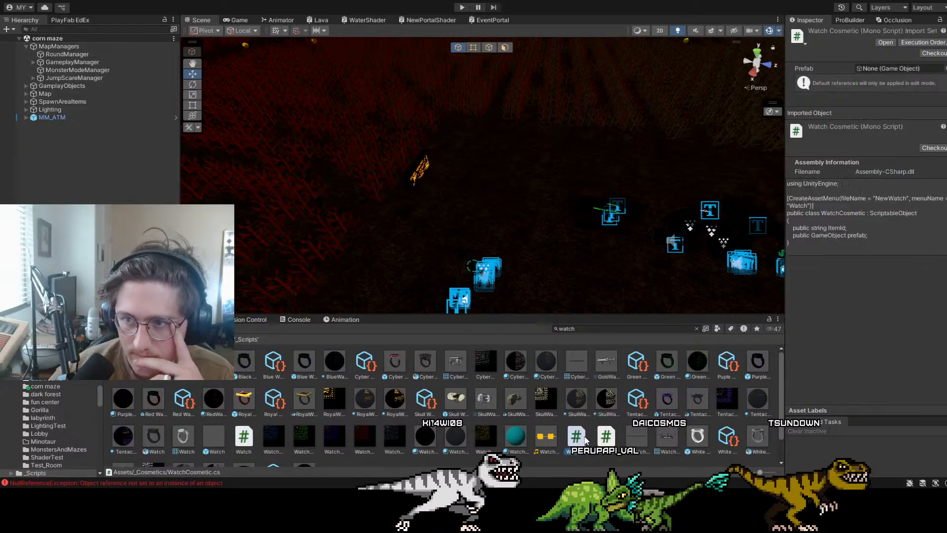
{"action": "left_click", "coordinate": [606, 435]}
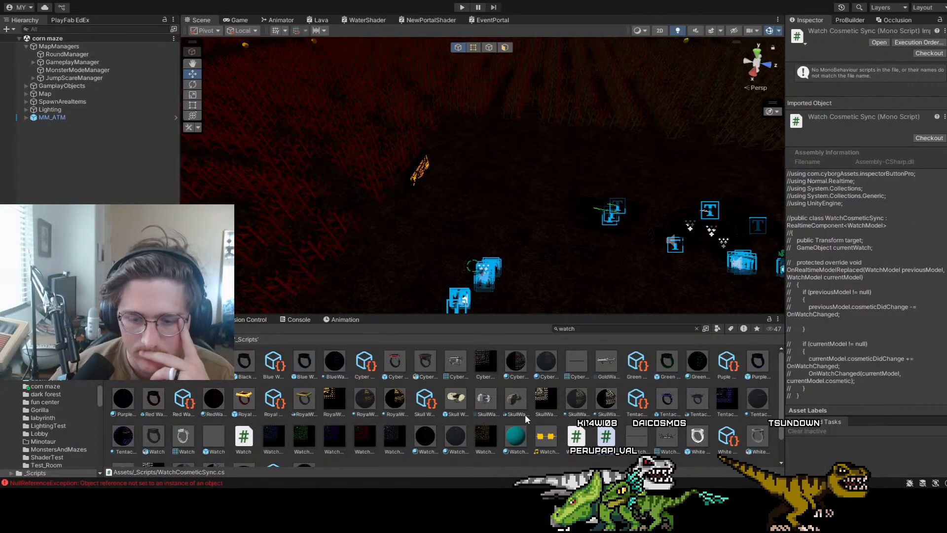
{"action": "scroll", "coordinate": [525, 413], "scroll_direction": "down", "scroll_amount": 1}
{"action": "left_click", "coordinate": [243, 408]}
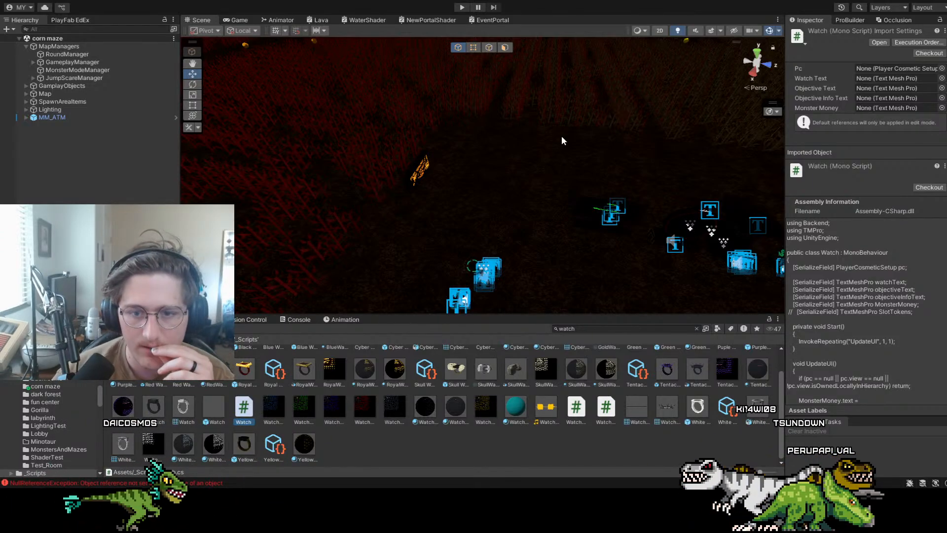
Search the project for "dark forest" and open the dark forest scene
{"action": "right_click_drag", "start_coordinate": [562, 140], "coordinate": [639, 227]}
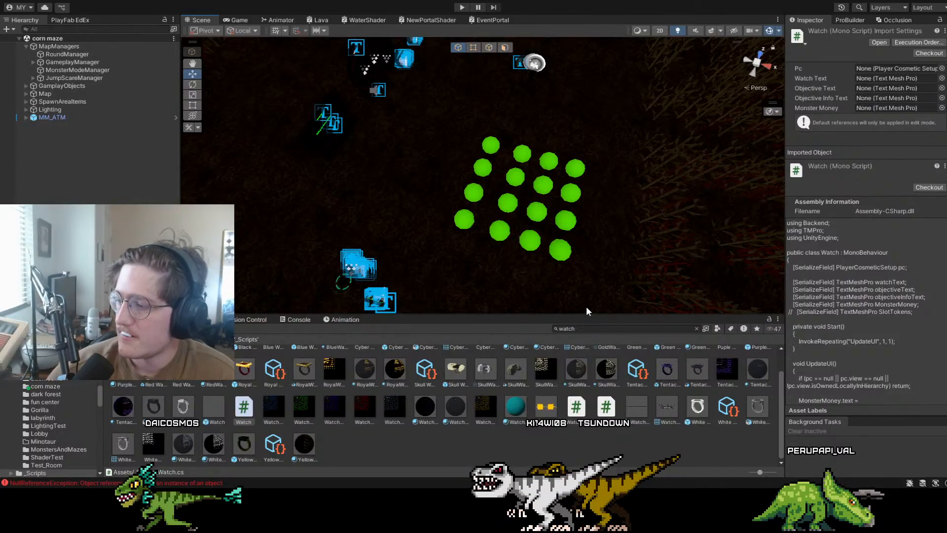
{"action": "key", "text": "w"}
{"action": "right_click_drag", "start_coordinate": [499, 240], "coordinate": [634, 324]}
{"action": "double_click", "coordinate": [634, 328]}
{"action": "type", "text": "dark"}
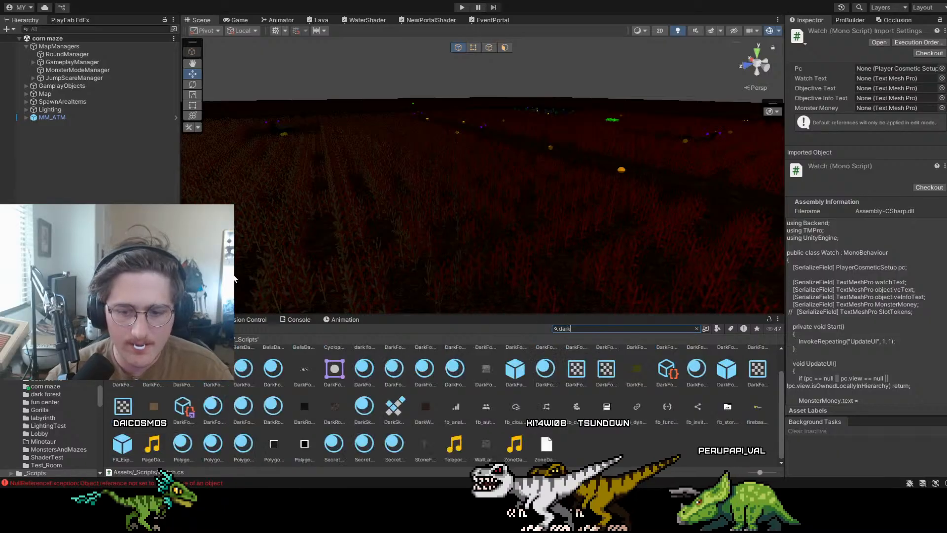
{"action": "type", "text": "forest"}
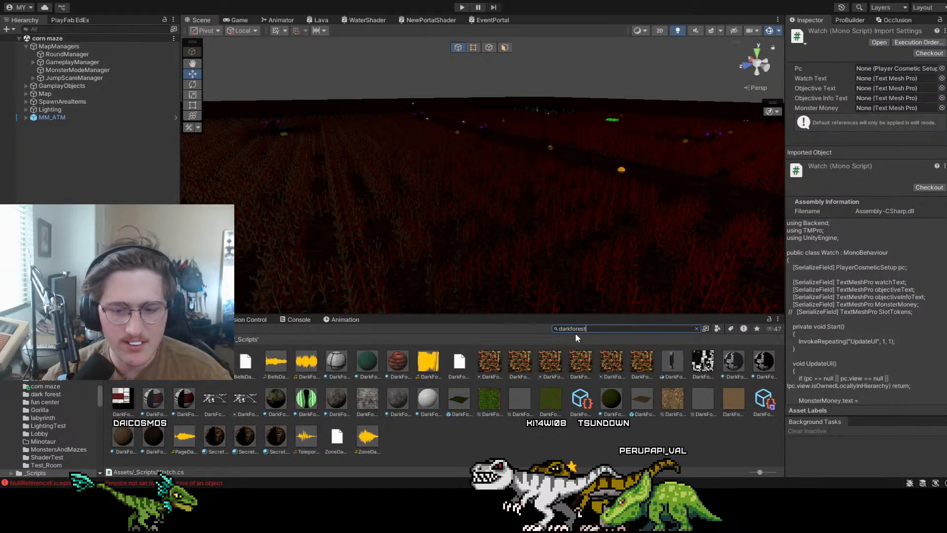
{"action": "key", "text": "BackSpace"}
{"action": "key", "text": "BackSpace"}
{"action": "key", "text": "BackSpace"}
{"action": "key", "text": "BackSpace"}
{"action": "key", "text": "BackSpace"}
{"action": "key", "text": "BackSpace"}
{"action": "type", "text": " forest"}
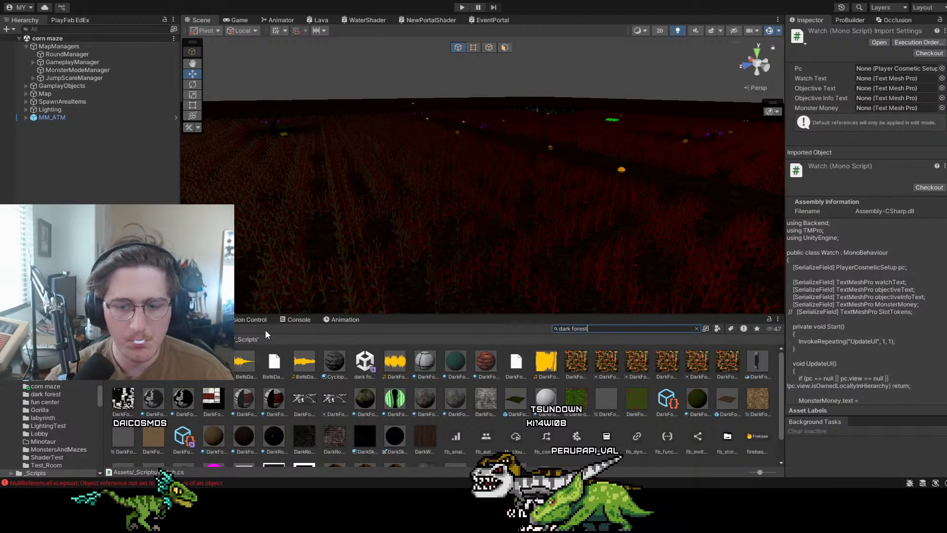
{"action": "double_click", "coordinate": [337, 362]}
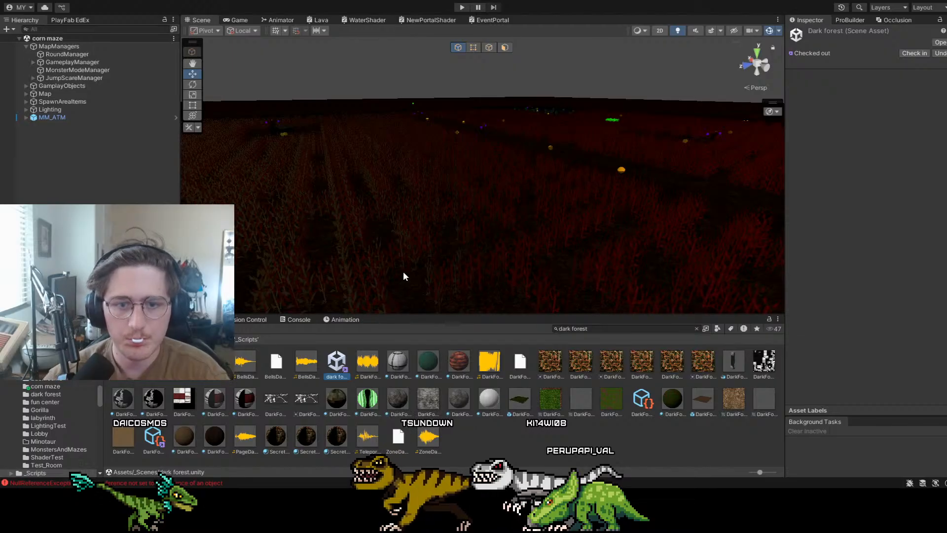
Turn off scene view lighting in the dark forest and select the InsideChurchTeleport object inside the church
{"action": "right_click_drag", "start_coordinate": [511, 132], "coordinate": [372, 173]}
{"action": "left_click", "coordinate": [675, 30]}
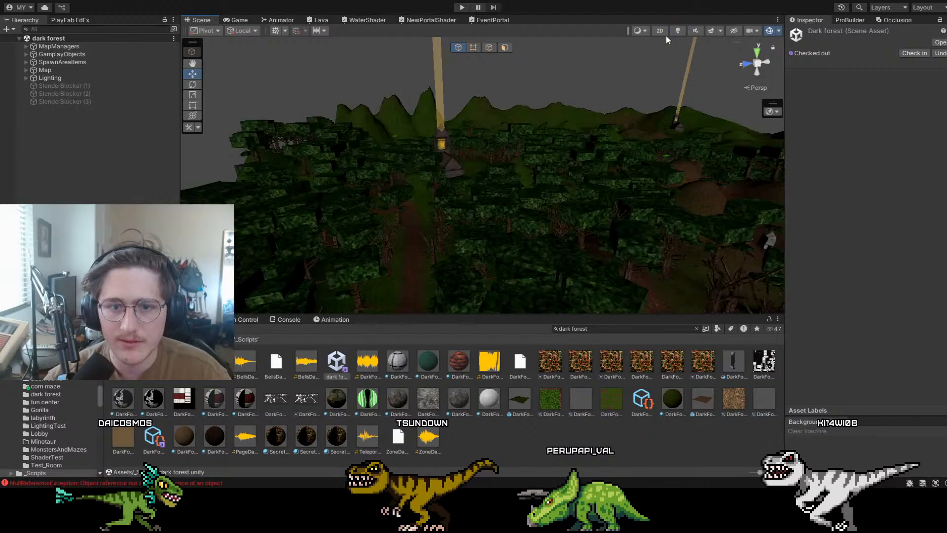
{"action": "right_click_drag", "start_coordinate": [565, 106], "coordinate": [477, 141]}
{"action": "key", "text": "w"}
{"action": "left_click", "coordinate": [464, 161]}
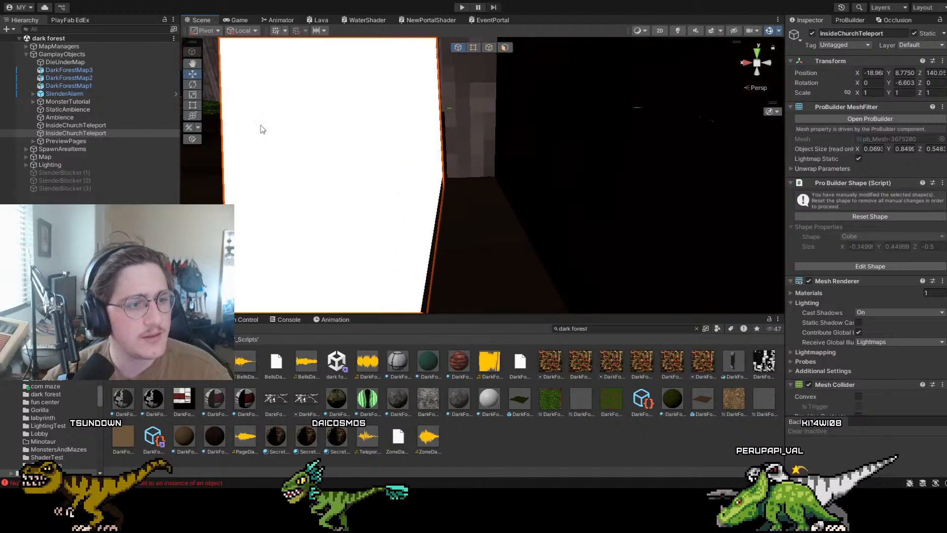
Focus on the other InsideChurchTeleport object and inspect its placement at the church doorway
{"action": "double_click", "coordinate": [120, 125]}
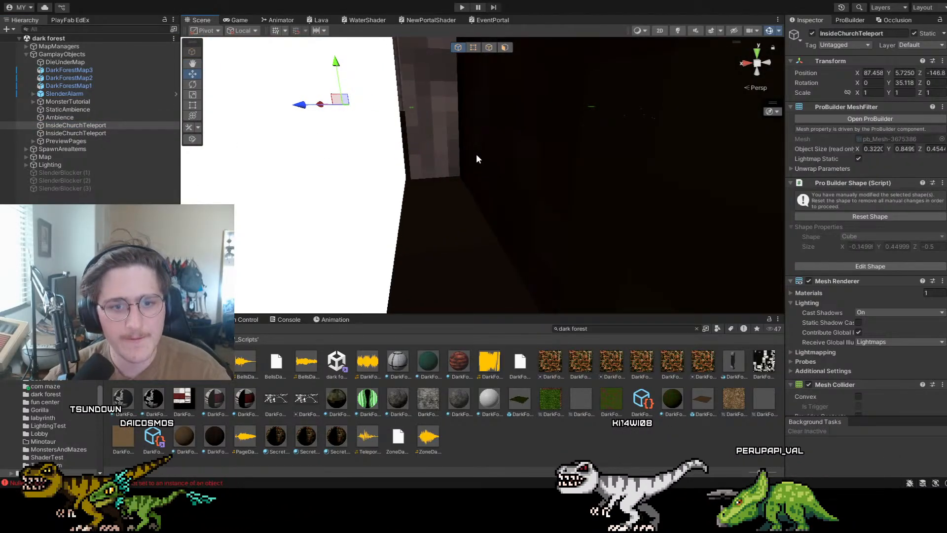
{"action": "right_click_drag", "start_coordinate": [528, 155], "coordinate": [443, 161]}
{"action": "left_click", "coordinate": [446, 199]}
{"action": "right_click_drag", "start_coordinate": [259, 231], "coordinate": [364, 207]}
{"action": "scroll", "coordinate": [375, 209], "scroll_direction": "up", "scroll_amount": 3}
Move the second InsideChurchTeleport away from the church doorway along its X axis, to about X -17.55
{"action": "left_click", "coordinate": [412, 204]}
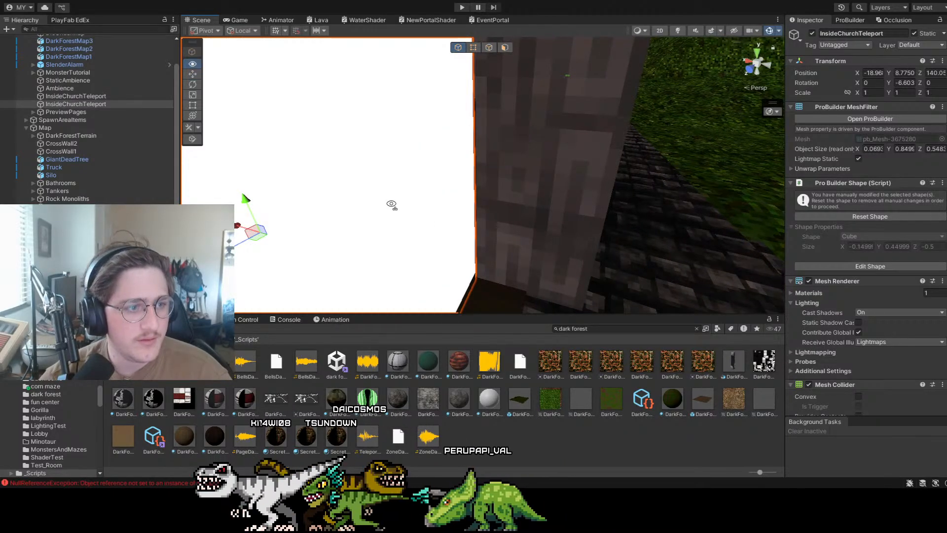
{"action": "key", "text": "f"}
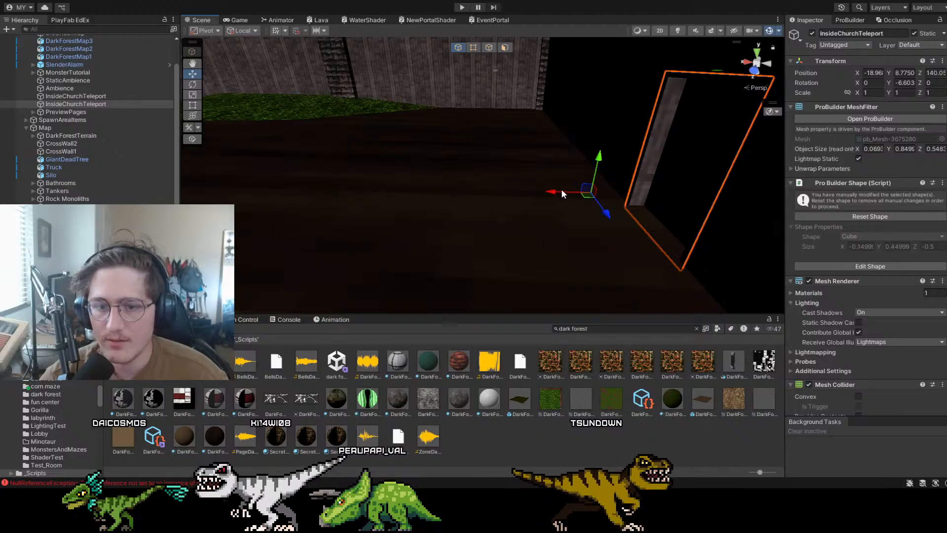
{"action": "left_click_drag", "start_coordinate": [561, 191], "coordinate": [405, 190]}
{"action": "right_click_drag", "start_coordinate": [660, 191], "coordinate": [520, 181]}
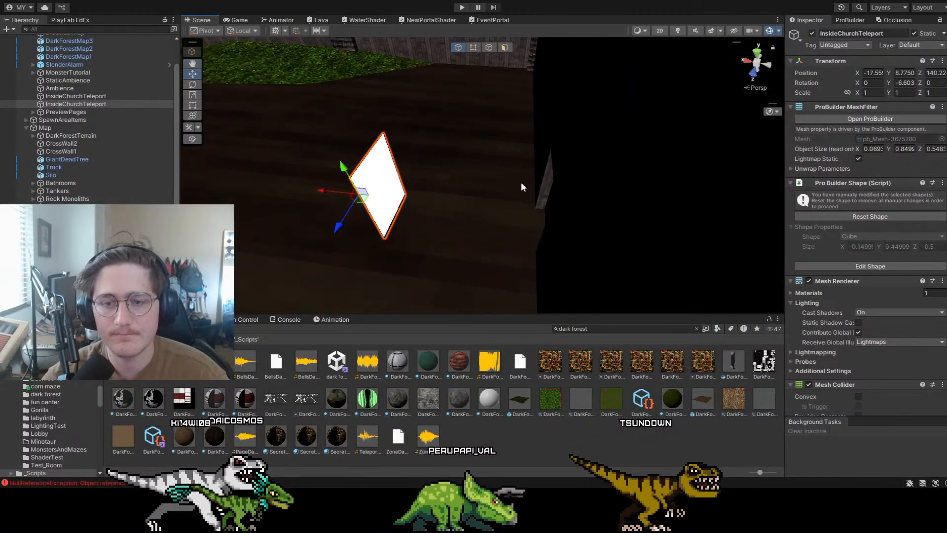
Switch the second InsideChurchTeleport to ProBuilder edge editing and widen its plane by moving both vertical side edges outward
{"action": "left_click", "coordinate": [860, 20]}
{"action": "right_click_drag", "start_coordinate": [644, 143], "coordinate": [485, 116]}
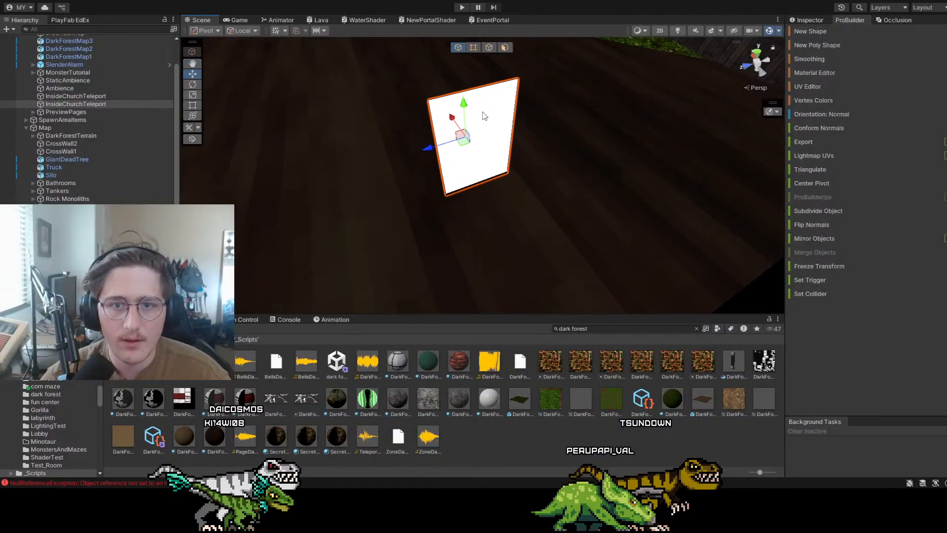
{"action": "left_click", "coordinate": [488, 47]}
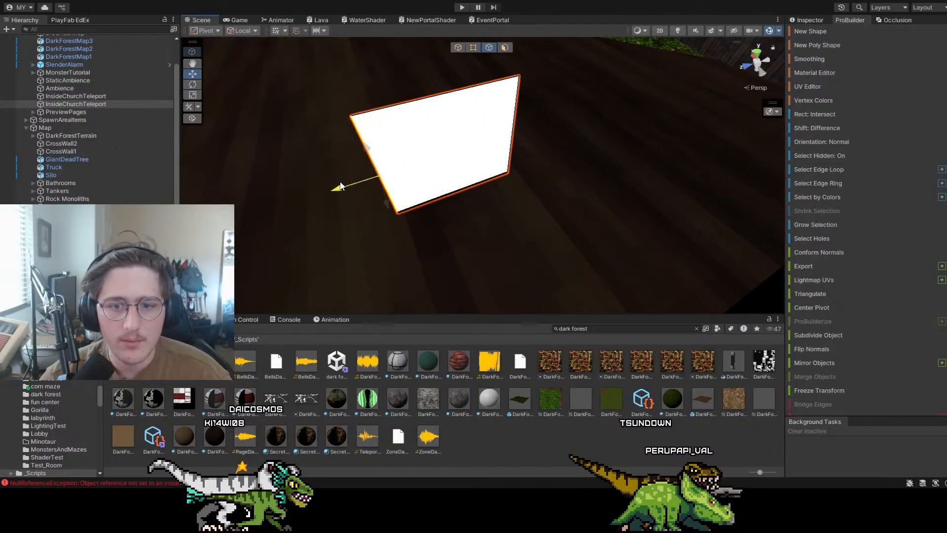
{"action": "left_click_drag", "start_coordinate": [480, 147], "coordinate": [526, 132]}
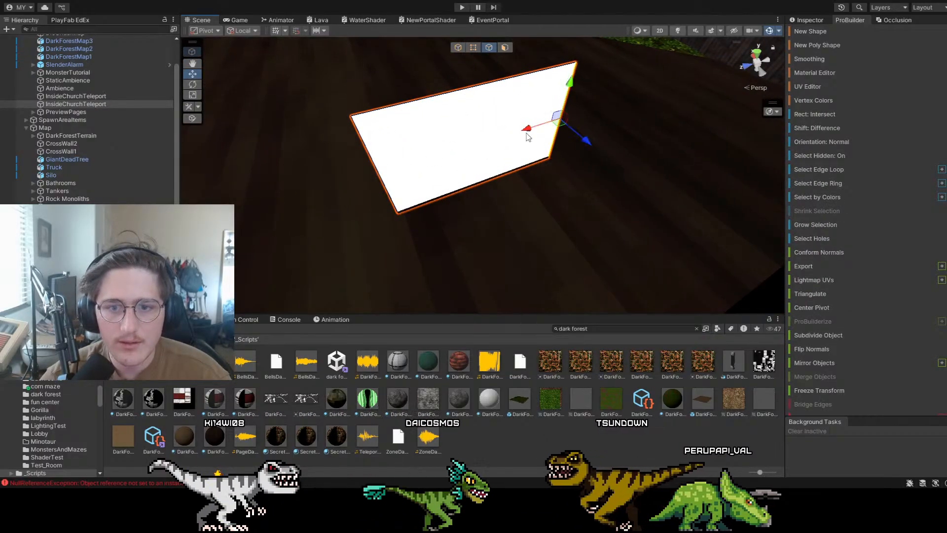
Extrude the top edge of the second InsideChurchTeleport horizontally to form a roof face
{"action": "left_click", "coordinate": [452, 92]}
{"action": "right_click_drag", "start_coordinate": [454, 94], "coordinate": [505, 66]}
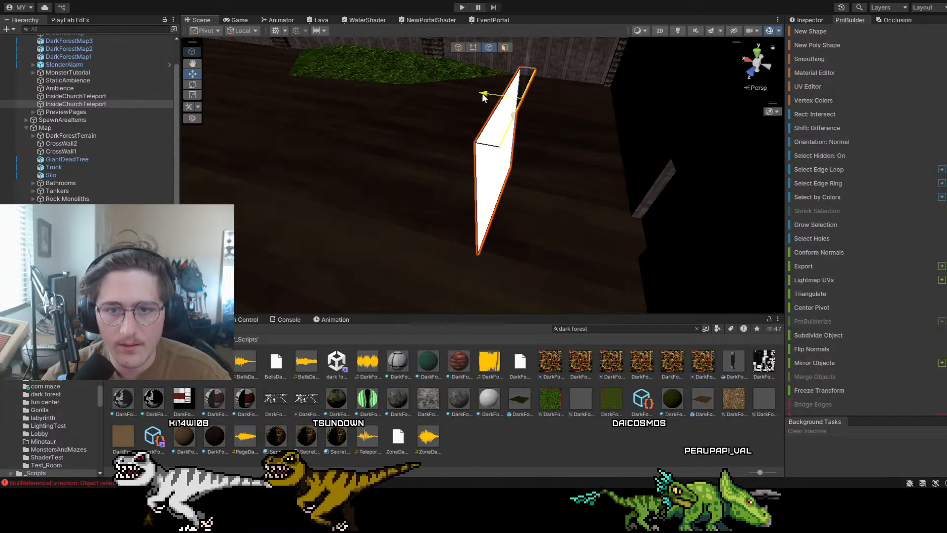
{"action": "right_click_drag", "start_coordinate": [638, 132], "coordinate": [587, 128]}
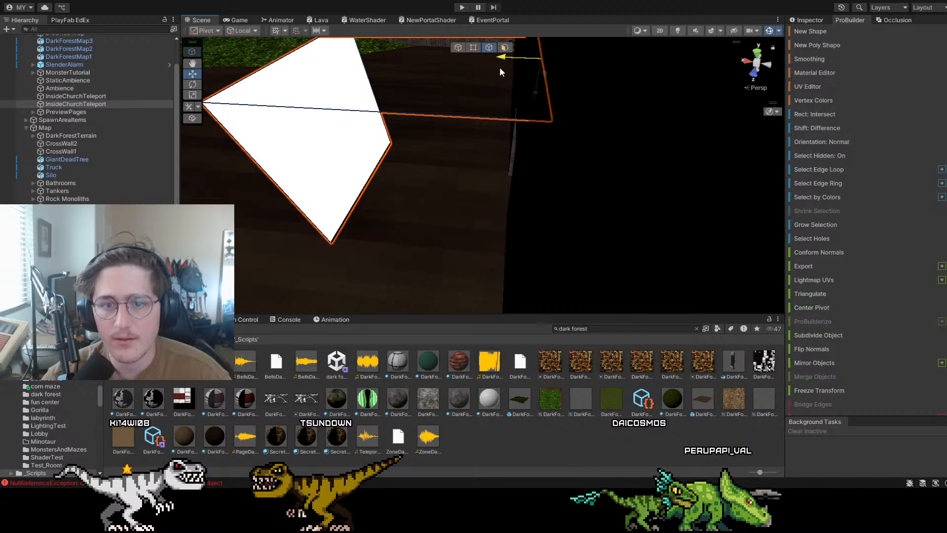
{"action": "right_click_drag", "start_coordinate": [500, 71], "coordinate": [461, 114]}
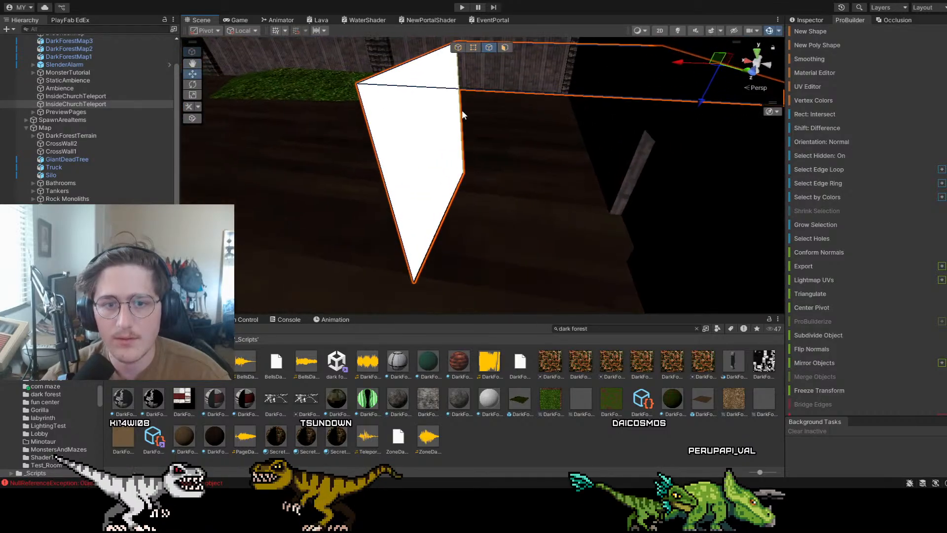
Select both vertical side edges of the teleport mesh and extrude them beneath the roof to form two side walls
{"action": "left_click", "coordinate": [461, 110]}
{"action": "left_click", "coordinate": [390, 209], "text": "shift"}
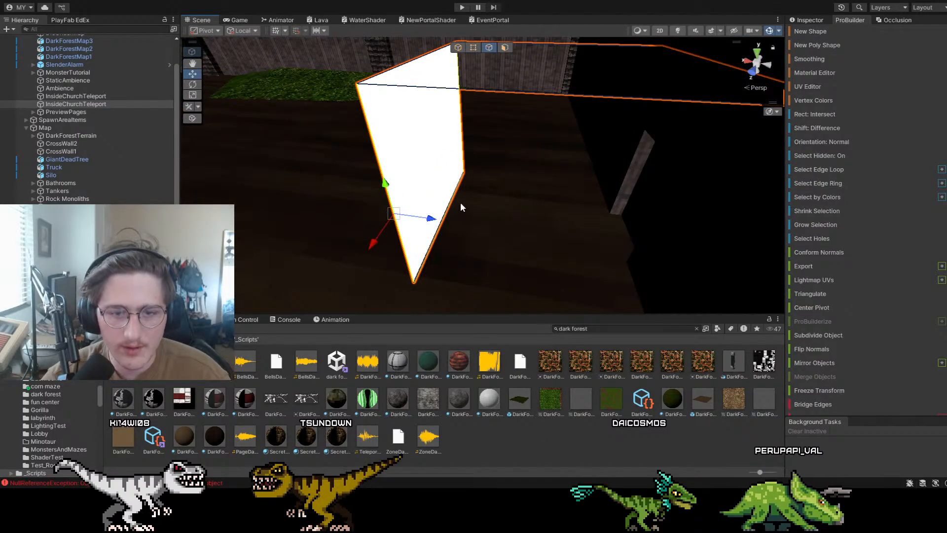
{"action": "left_click_drag", "start_coordinate": [395, 215], "coordinate": [696, 242], "text": "shift"}
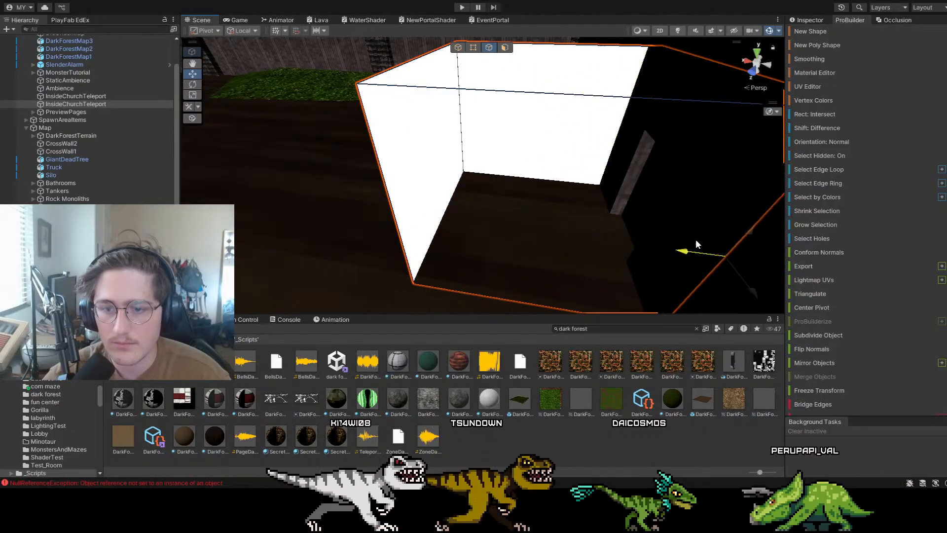
{"action": "right_click_drag", "start_coordinate": [694, 239], "coordinate": [522, 158]}
Examine the second InsideChurchTeleport's Mesh Collider and compare its assigned mesh with that of the first InsideChurchTeleport
{"action": "left_click", "coordinate": [813, 18]}
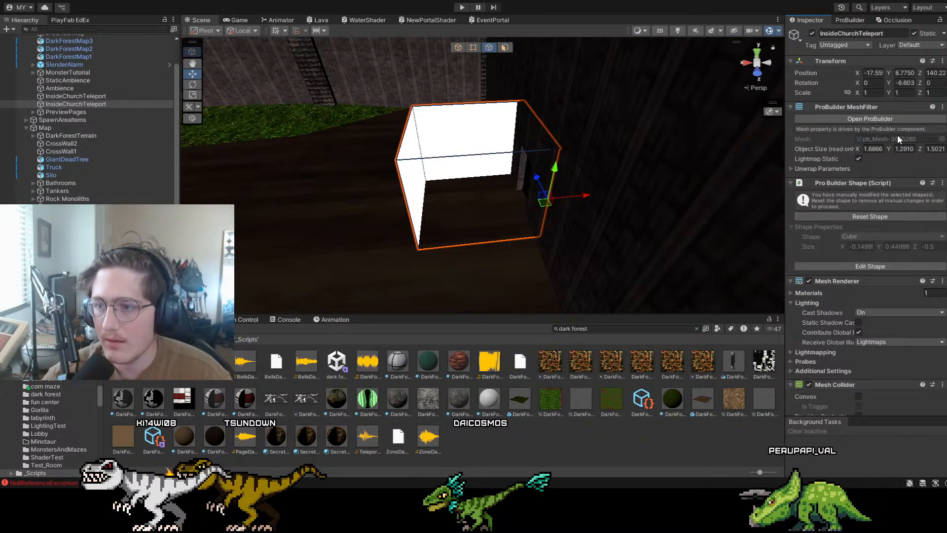
{"action": "scroll", "coordinate": [886, 342], "scroll_direction": "down", "scroll_amount": 3}
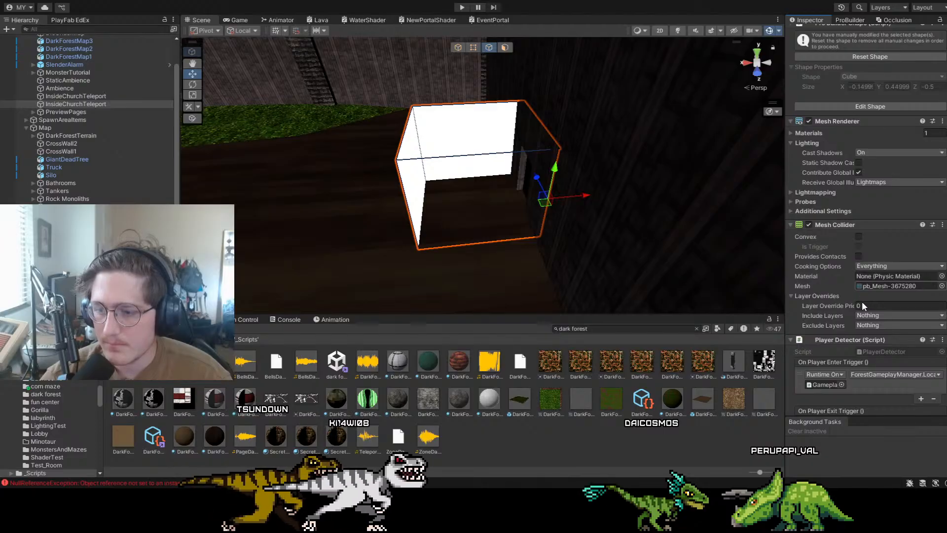
{"action": "double_click", "coordinate": [109, 96]}
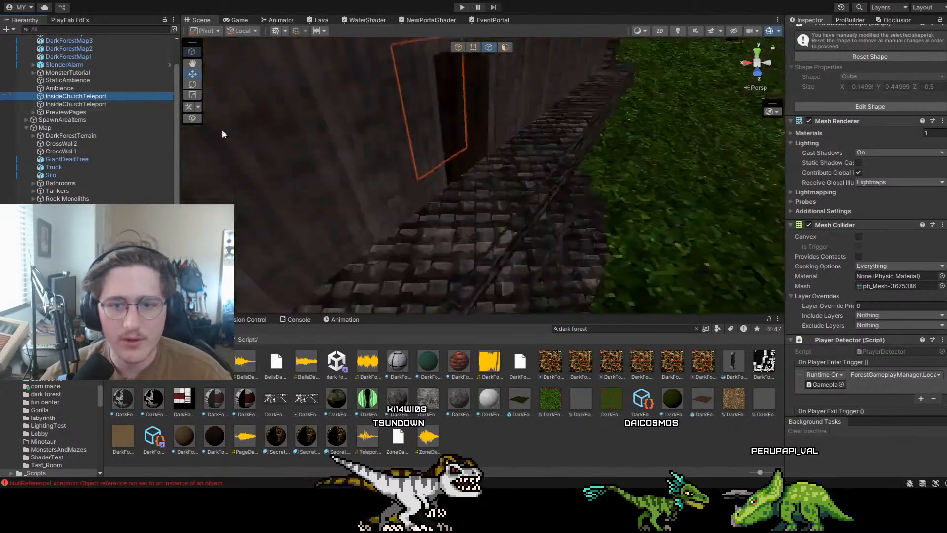
{"action": "right_click_drag", "start_coordinate": [616, 188], "coordinate": [258, 137]}
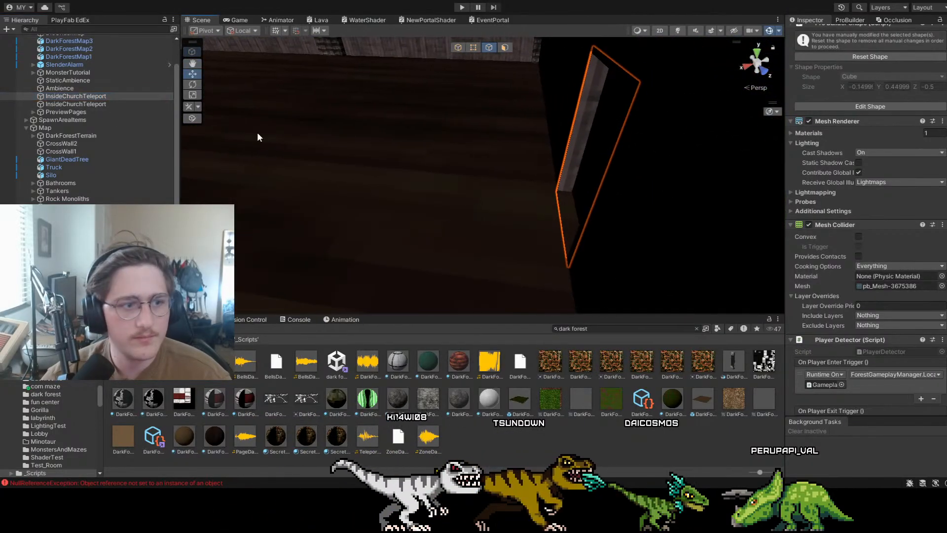
{"action": "left_click", "coordinate": [88, 104]}
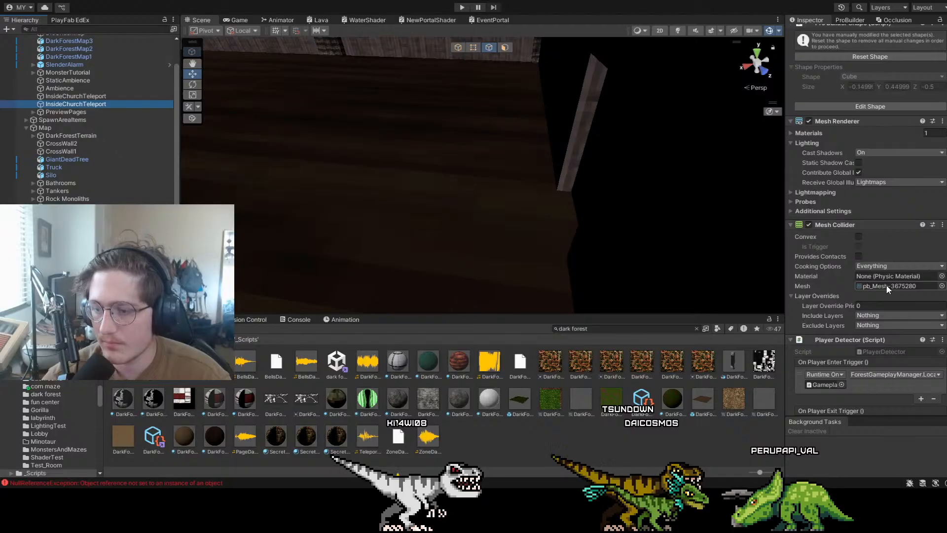
{"action": "right_click_drag", "start_coordinate": [744, 274], "coordinate": [742, 274]}
Try to clear the mesh assigned to the first InsideChurchTeleport's Mesh Collider
{"action": "left_click", "coordinate": [122, 97]}
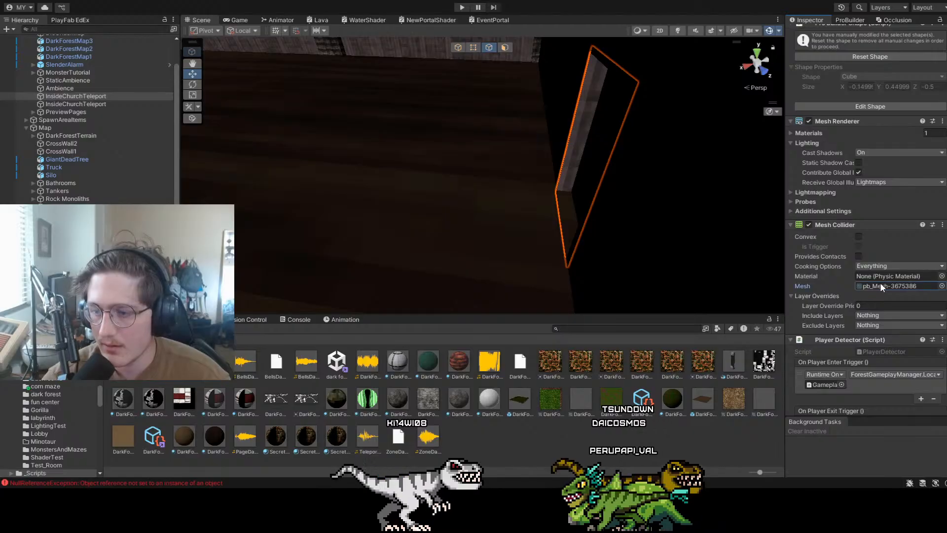
{"action": "key", "text": "Delete"}
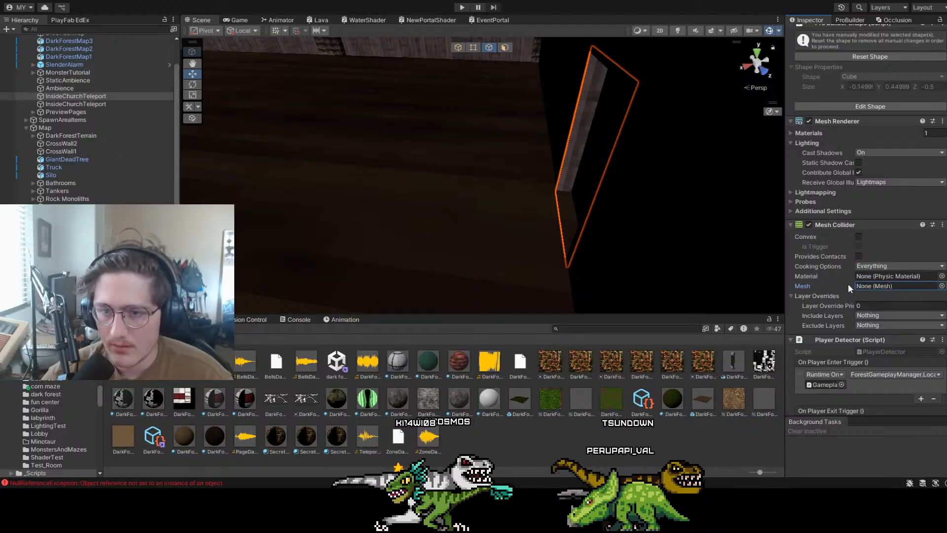
{"action": "right_click_drag", "start_coordinate": [585, 278], "coordinate": [530, 209]}
Inspect the collider mesh asset of the first InsideChurchTeleport and focus on the second one to compare its collider
{"action": "left_click", "coordinate": [73, 104]}
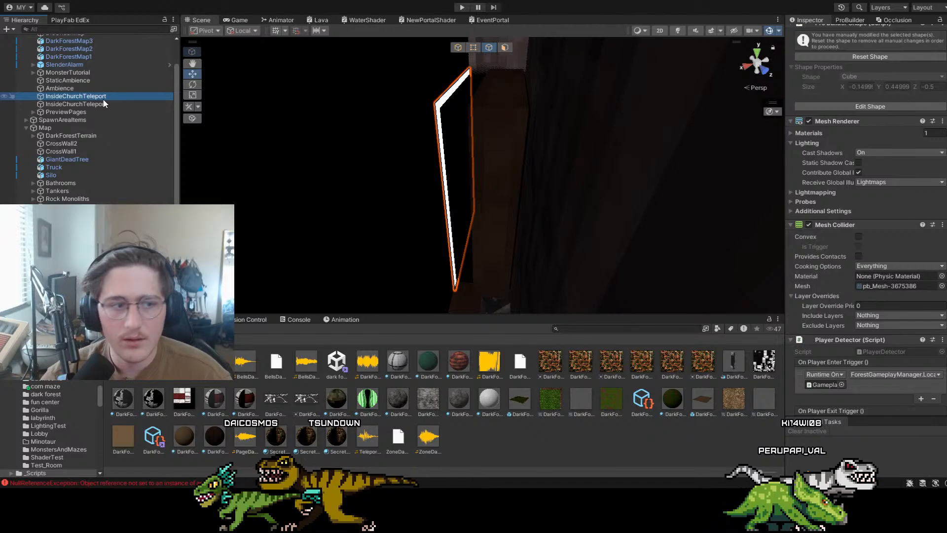
{"action": "double_click", "coordinate": [921, 285]}
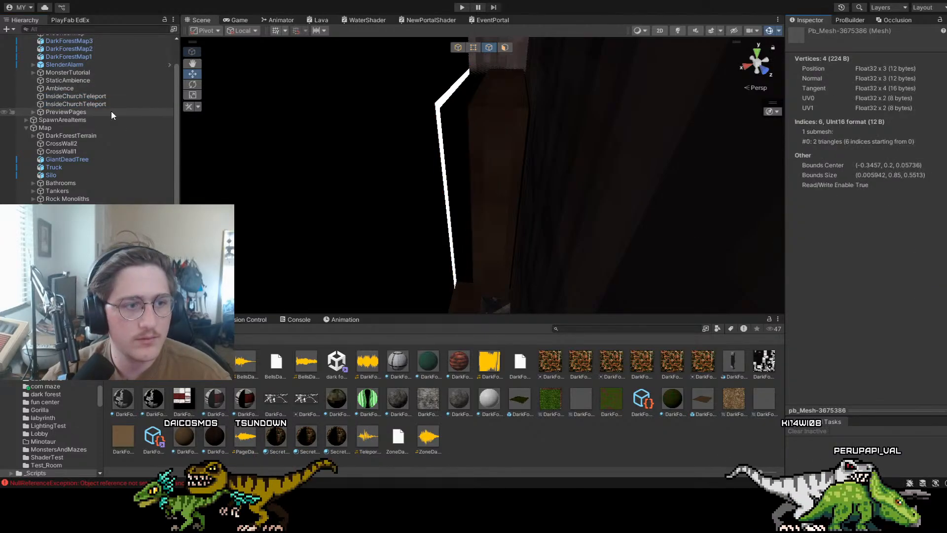
{"action": "left_click", "coordinate": [114, 98]}
{"action": "scroll", "coordinate": [910, 286], "scroll_direction": "down", "scroll_amount": 10}
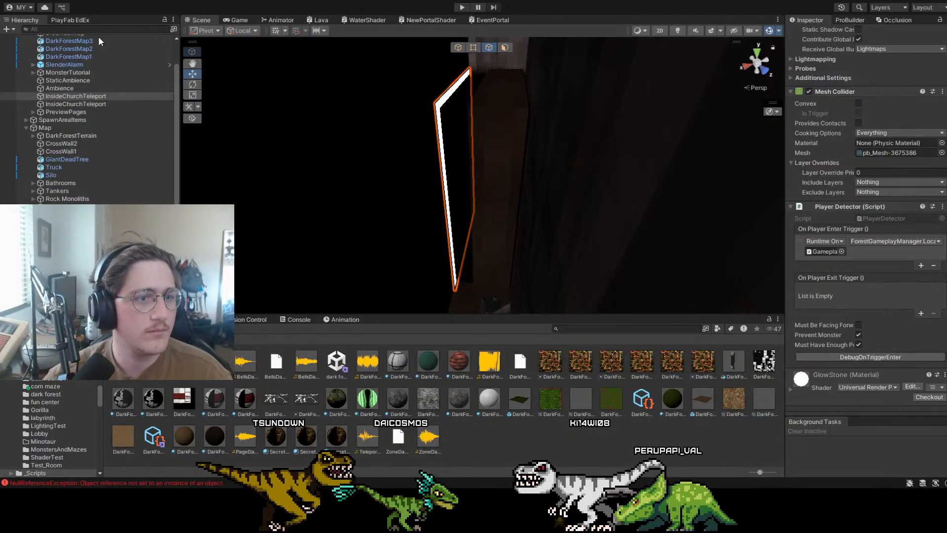
{"action": "left_click", "coordinate": [218, 46]}
{"action": "key", "text": "f"}
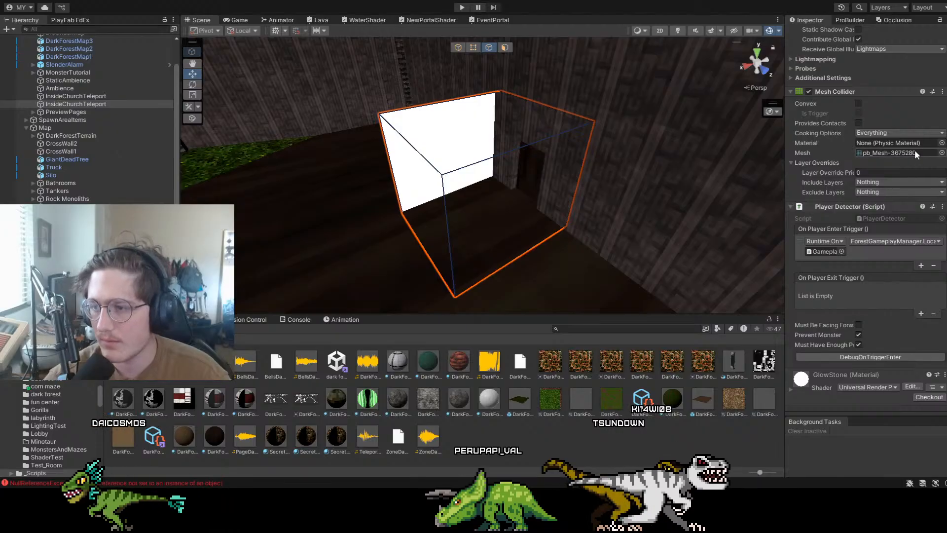
Recheck the first InsideChurchTeleport's collider mesh details against the Mesh Collider settings of the second one
{"action": "double_click", "coordinate": [100, 97]}
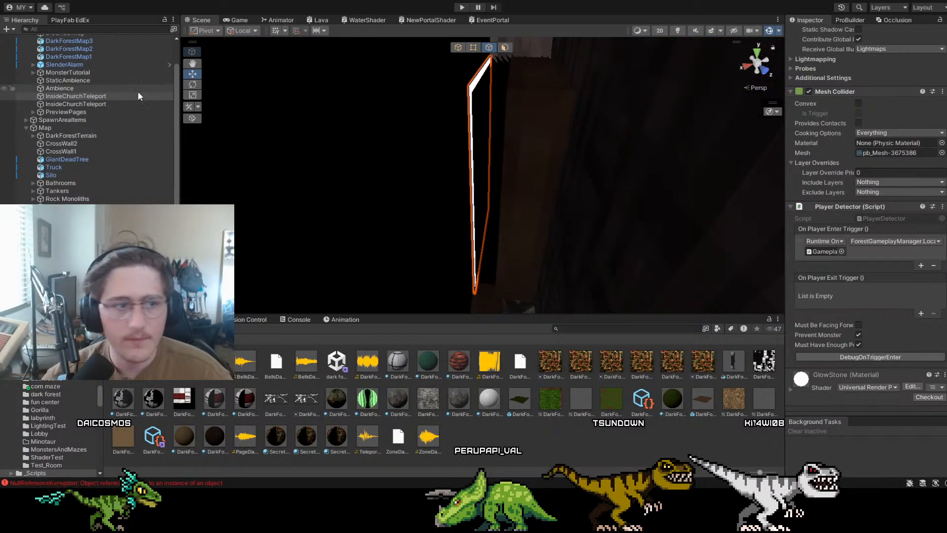
{"action": "left_click", "coordinate": [108, 103]}
{"action": "left_click", "coordinate": [97, 97]}
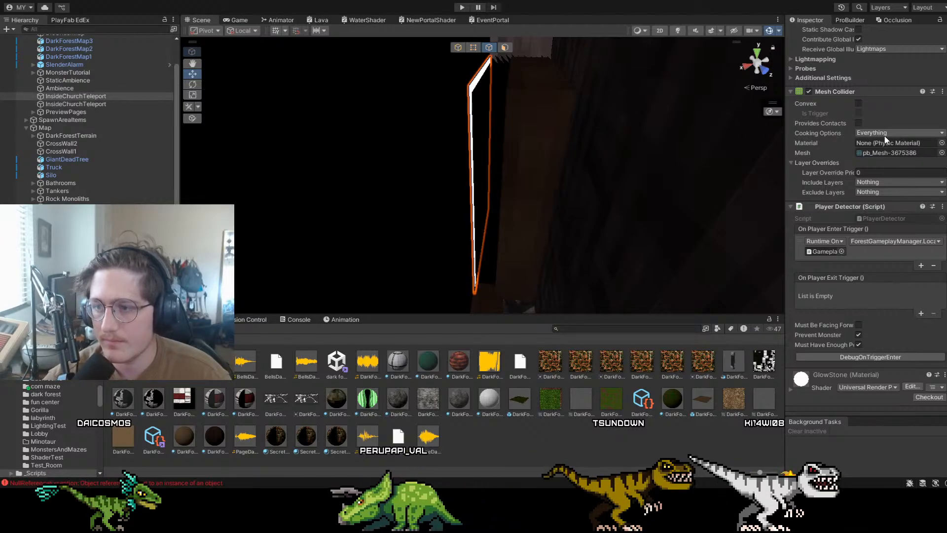
{"action": "double_click", "coordinate": [890, 152]}
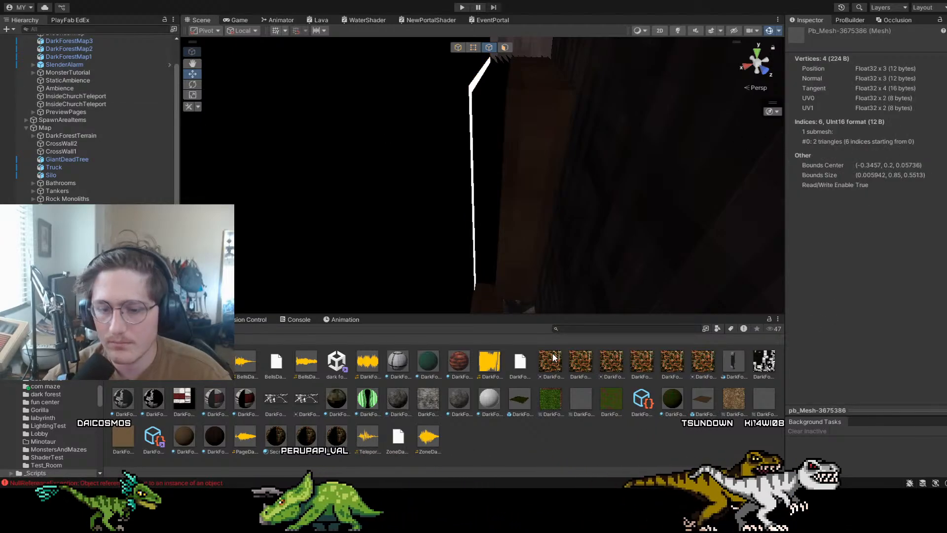
{"action": "left_click", "coordinate": [103, 104]}
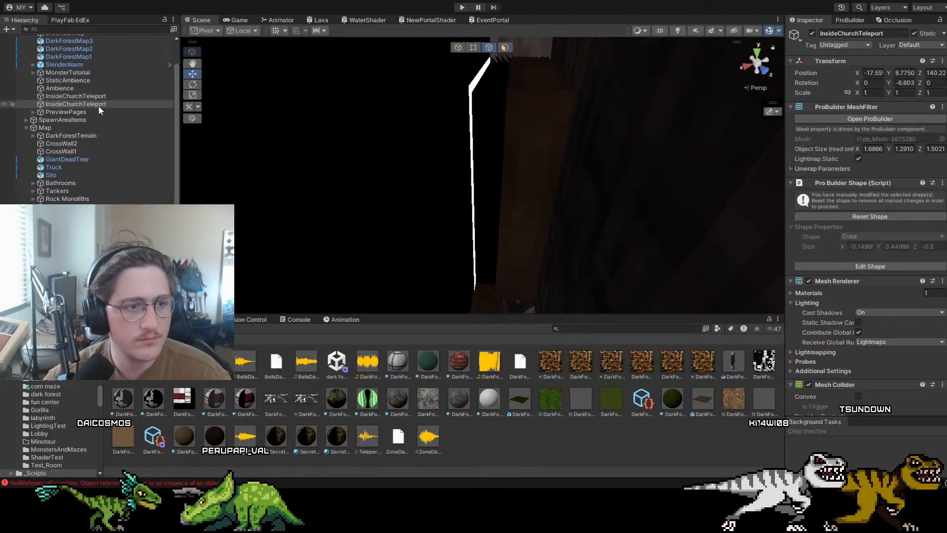
{"action": "scroll", "coordinate": [916, 152], "scroll_direction": "down", "scroll_amount": 10}
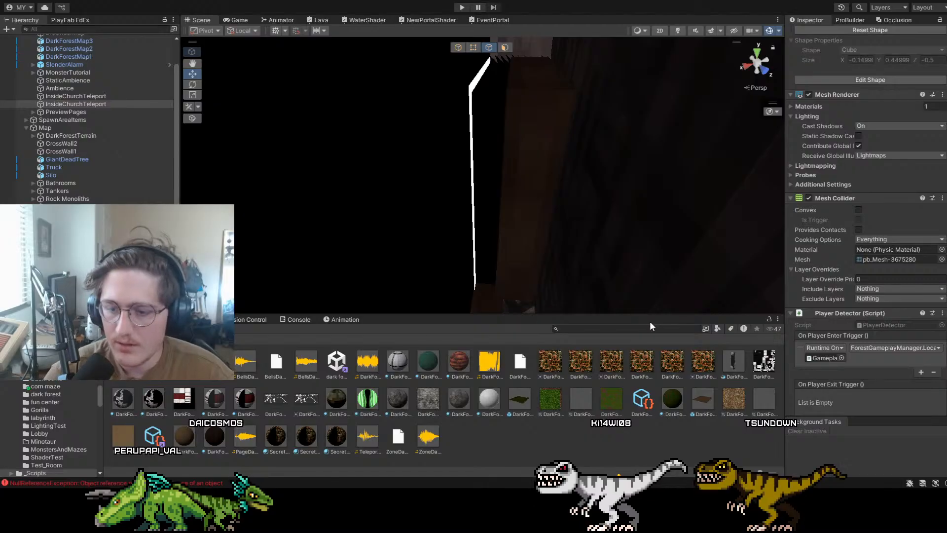
{"action": "left_click", "coordinate": [637, 328]}
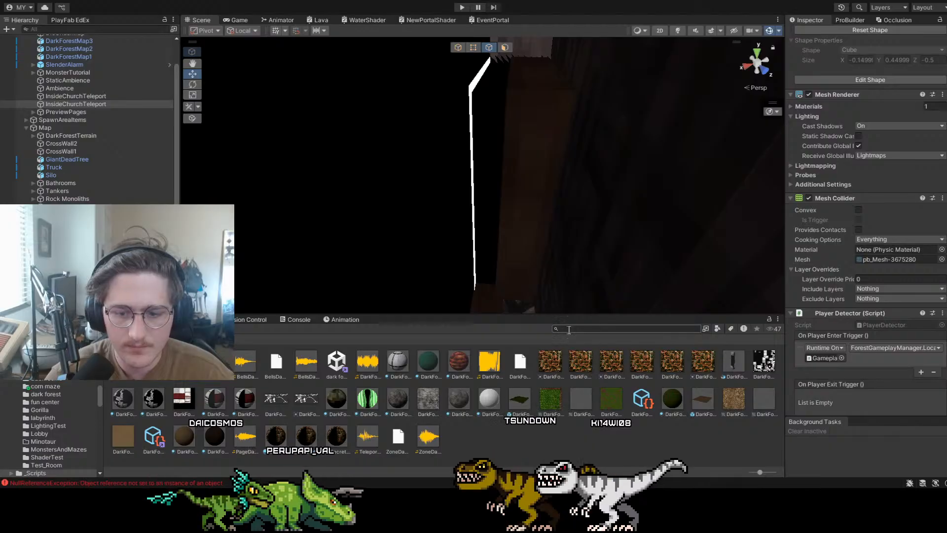
{"action": "left_click", "coordinate": [568, 348]}
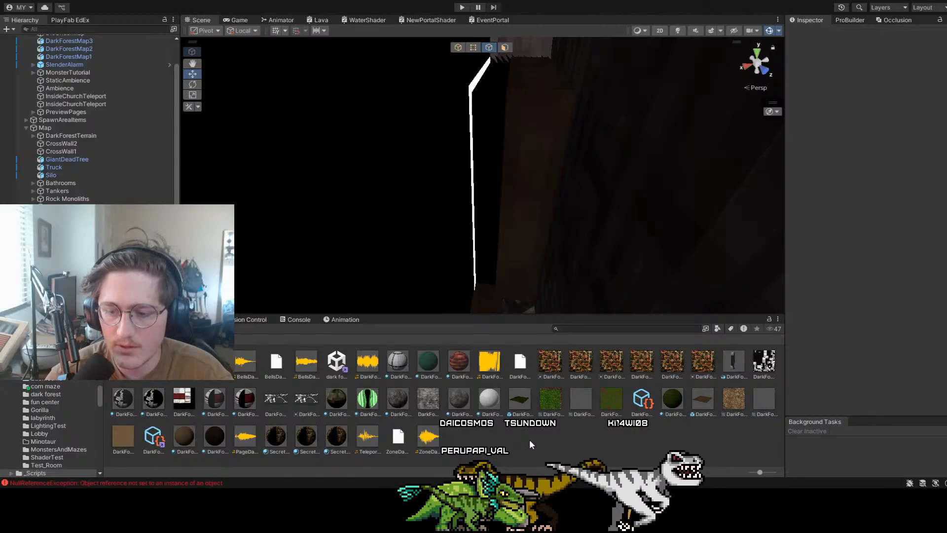
{"action": "left_click", "coordinate": [79, 143]}
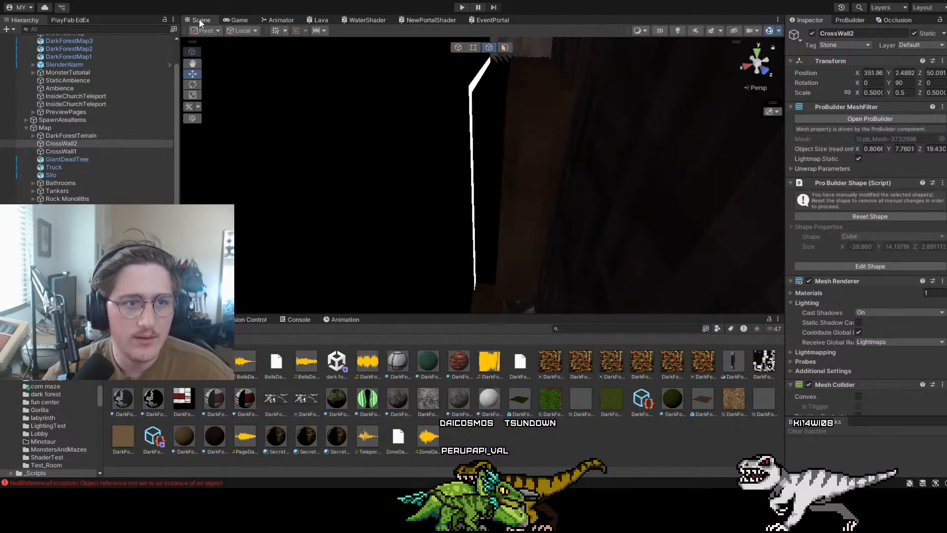
{"action": "left_click", "coordinate": [91, 134]}
{"action": "left_click", "coordinate": [53, 144]}
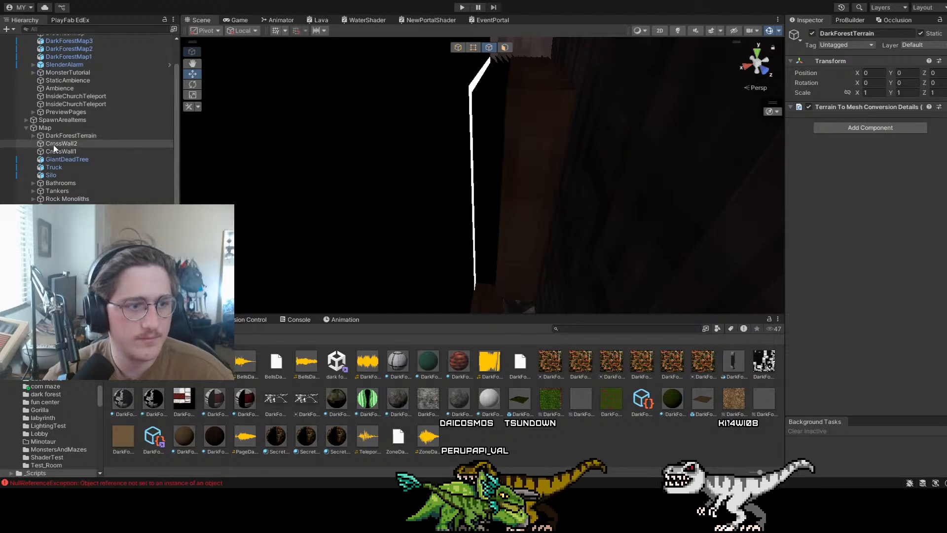
{"action": "left_click", "coordinate": [310, 108]}
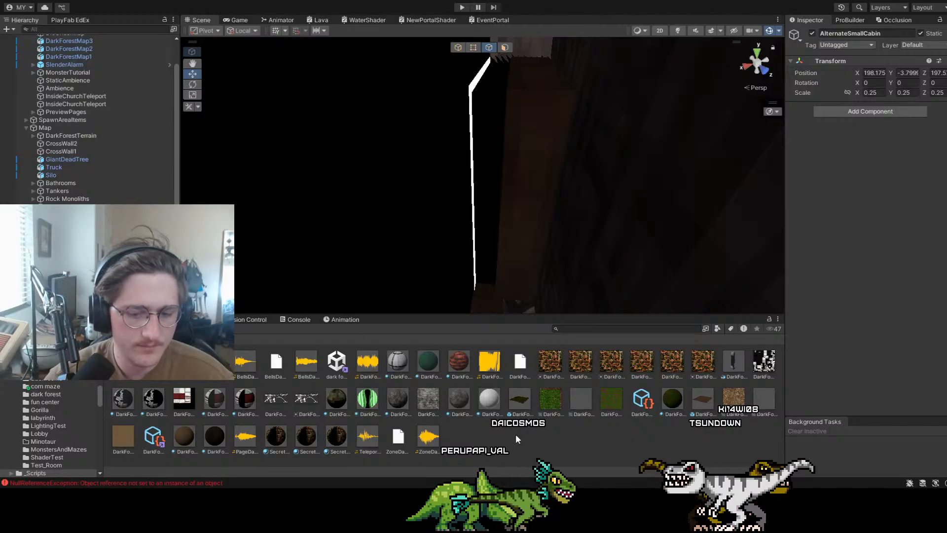
{"action": "left_click", "coordinate": [534, 436]}
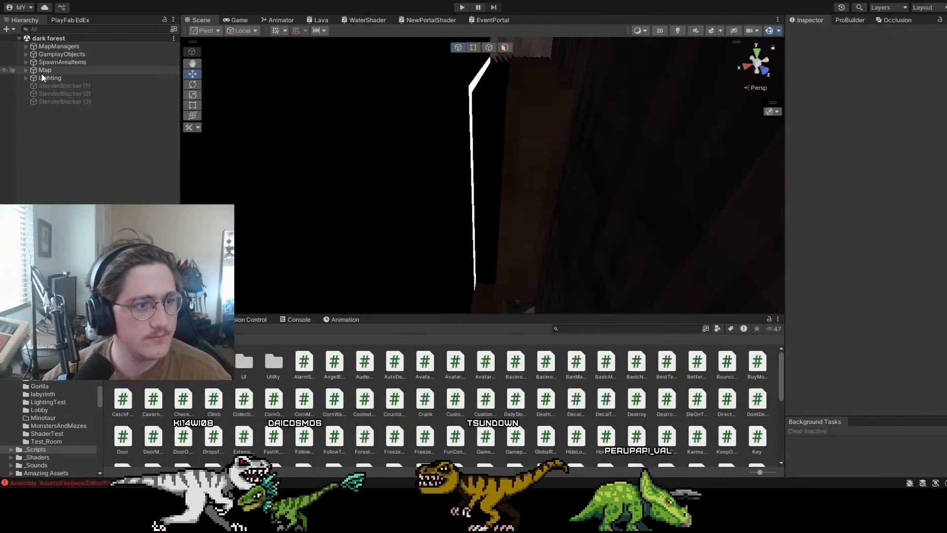
Search the dark forest hierarchy for "INSIDE" and select the first InsideChurchTeleport
{"action": "right_click_drag", "start_coordinate": [427, 130], "coordinate": [468, 93]}
{"action": "left_click", "coordinate": [50, 28]}
{"action": "type", "text": "INS"}
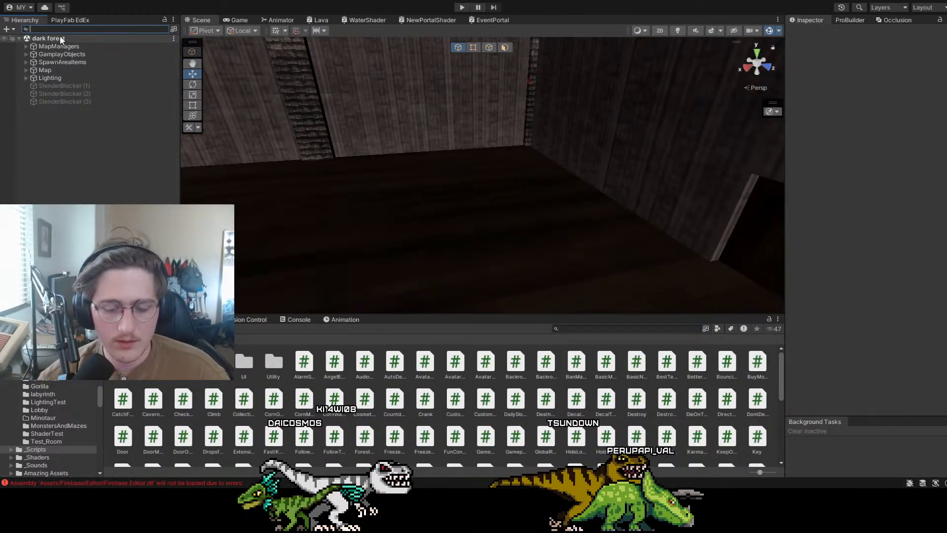
{"action": "type", "text": "IDE"}
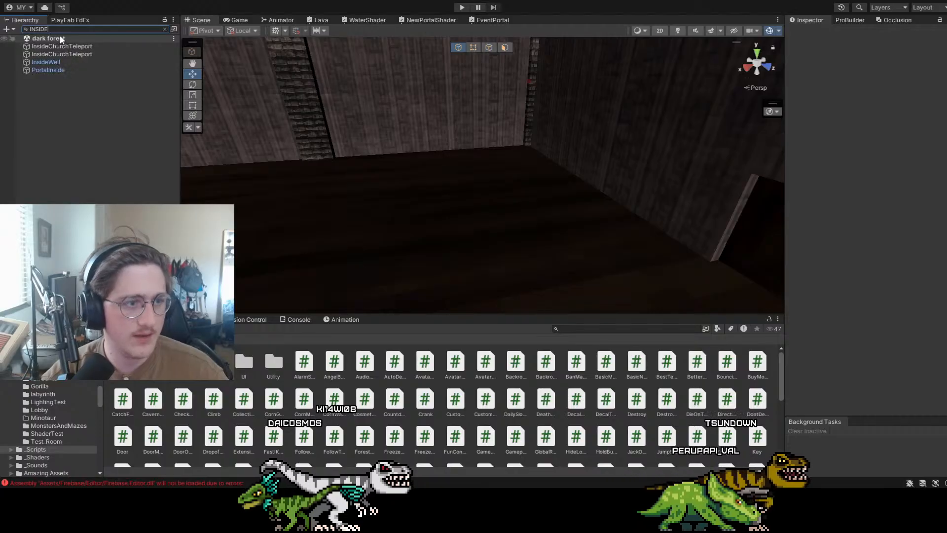
{"action": "left_click", "coordinate": [127, 55]}
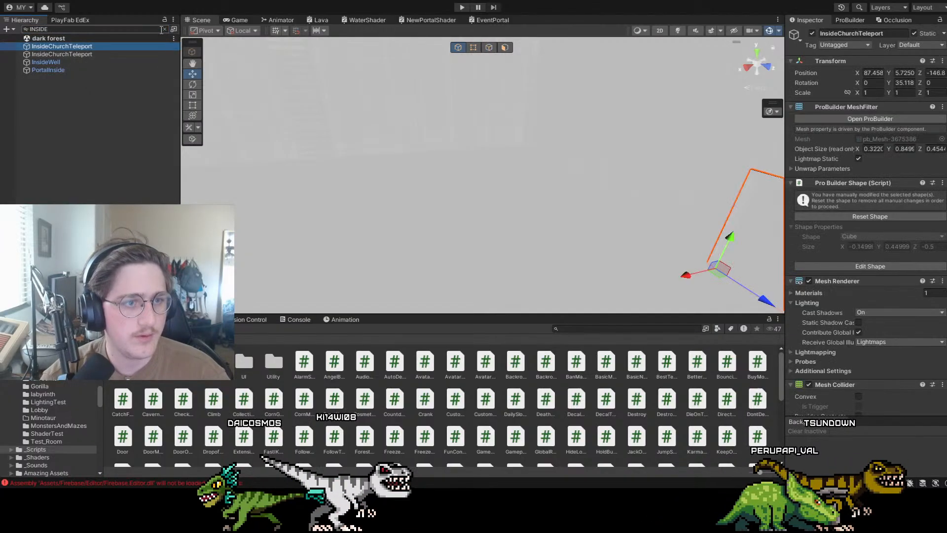
Clear the hierarchy filter and examine the second InsideChurchTeleport and its Mesh Collider settings in the dark forest scene
{"action": "left_click", "coordinate": [164, 29]}
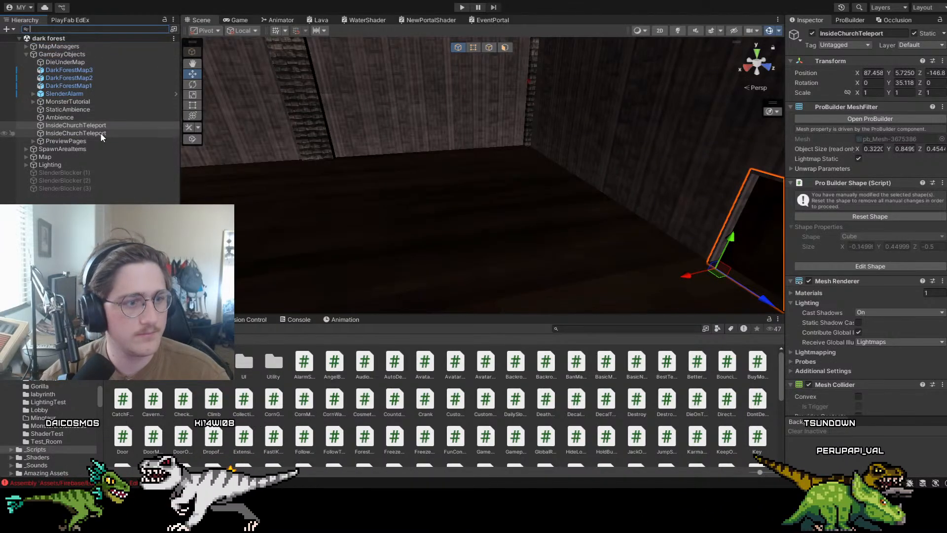
{"action": "key", "text": "Down"}
{"action": "right_click_drag", "start_coordinate": [428, 160], "coordinate": [449, 153]}
{"action": "key", "text": "d"}
{"action": "scroll", "coordinate": [884, 304], "scroll_direction": "down", "scroll_amount": 5}
{"action": "scroll", "coordinate": [885, 307], "scroll_direction": "down", "scroll_amount": 5}
{"action": "key", "text": "a"}
{"action": "right_click_drag", "start_coordinate": [477, 191], "coordinate": [486, 198]}
Search the project assets for "pb_Mesh-3675280"
{"action": "left_click", "coordinate": [571, 328]}
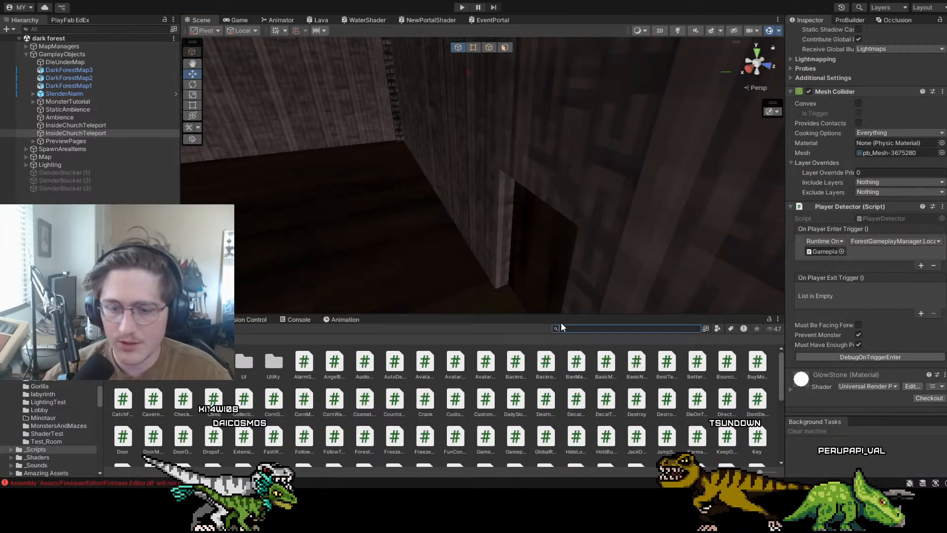
{"action": "type", "text": "plaMesh"}
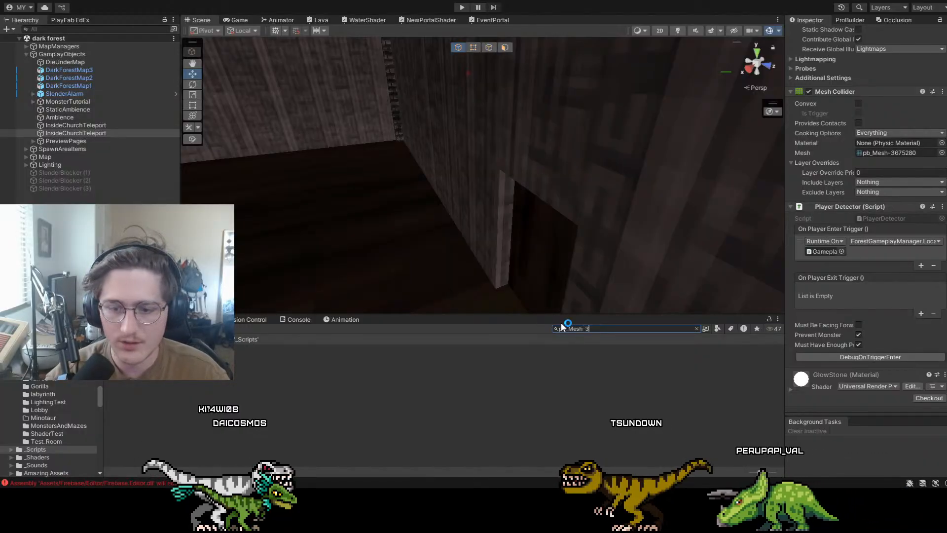
{"action": "type", "text": "-36"}
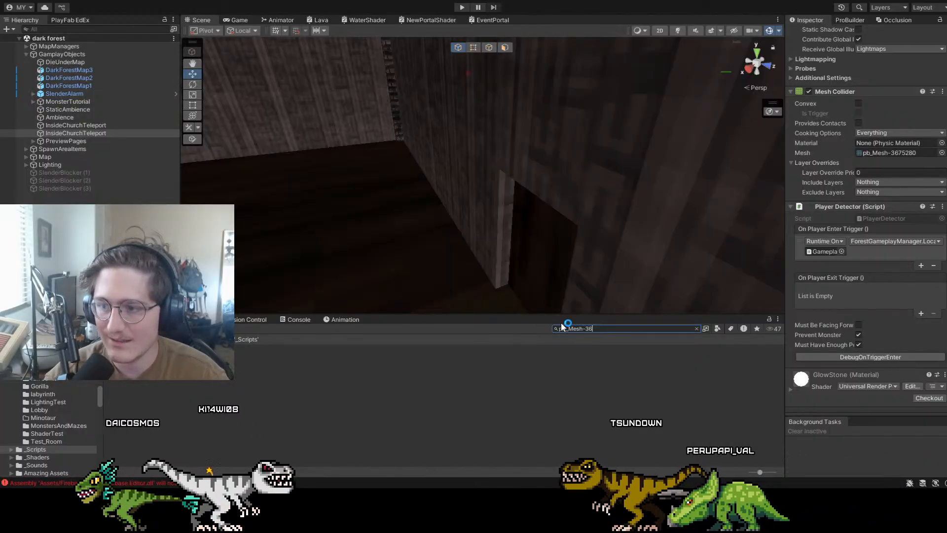
{"action": "type", "text": "75"}
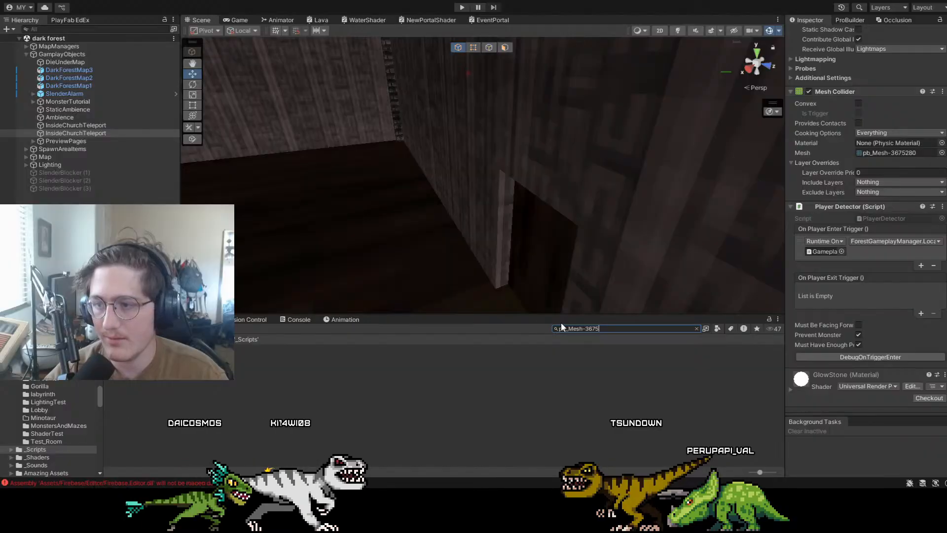
{"action": "type", "text": "280"}
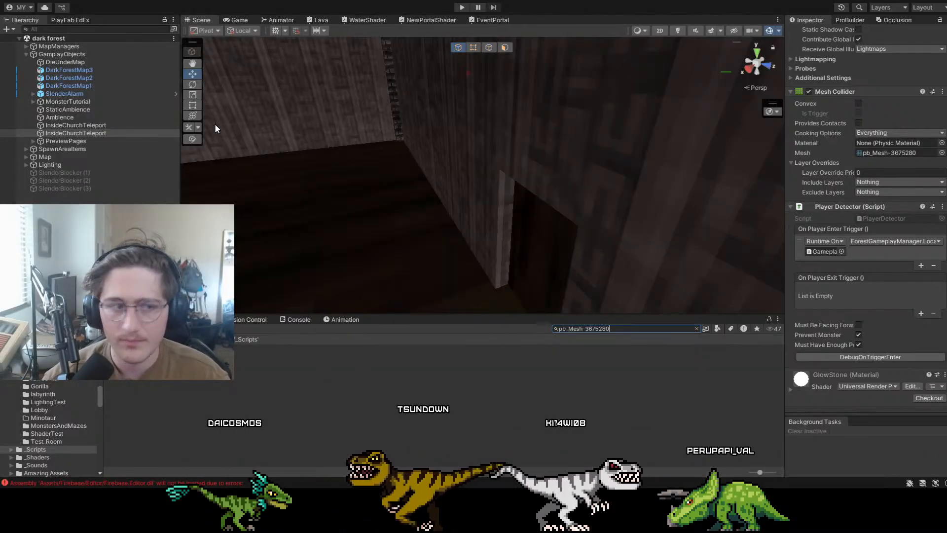
Compare the collider meshes of both InsideChurchTeleport objects and check the first one's transform
{"action": "left_click", "coordinate": [113, 133]}
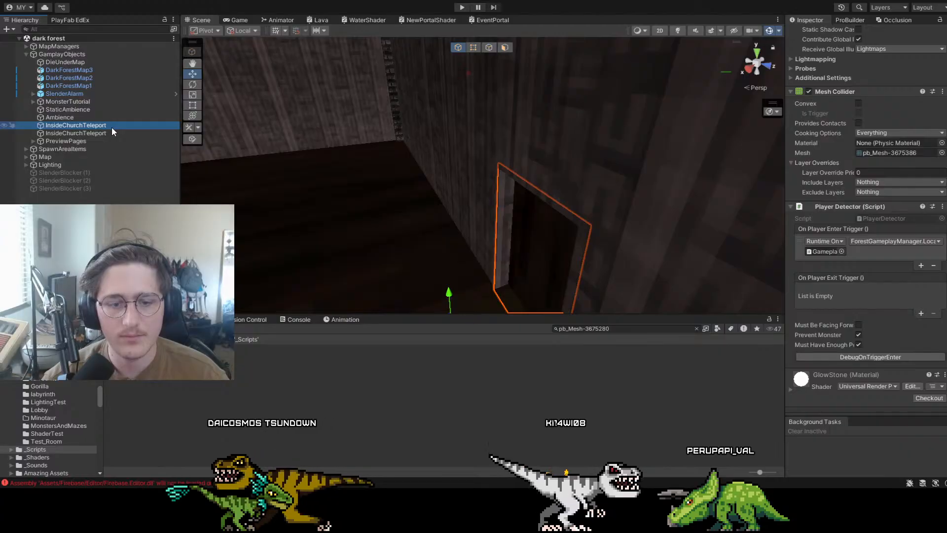
{"action": "right_click_drag", "start_coordinate": [434, 155], "coordinate": [374, 180]}
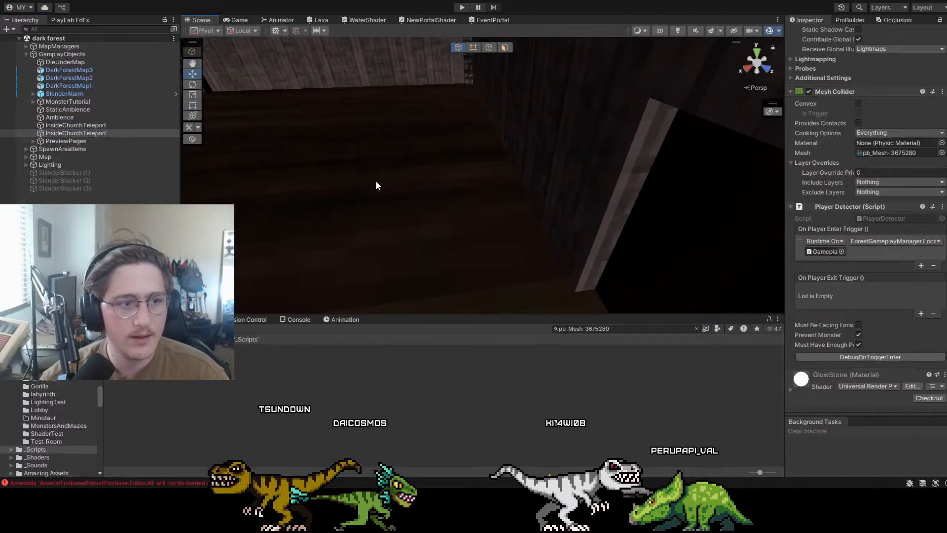
{"action": "left_click", "coordinate": [127, 124]}
{"action": "scroll", "coordinate": [897, 83], "scroll_direction": "up", "scroll_amount": 8}
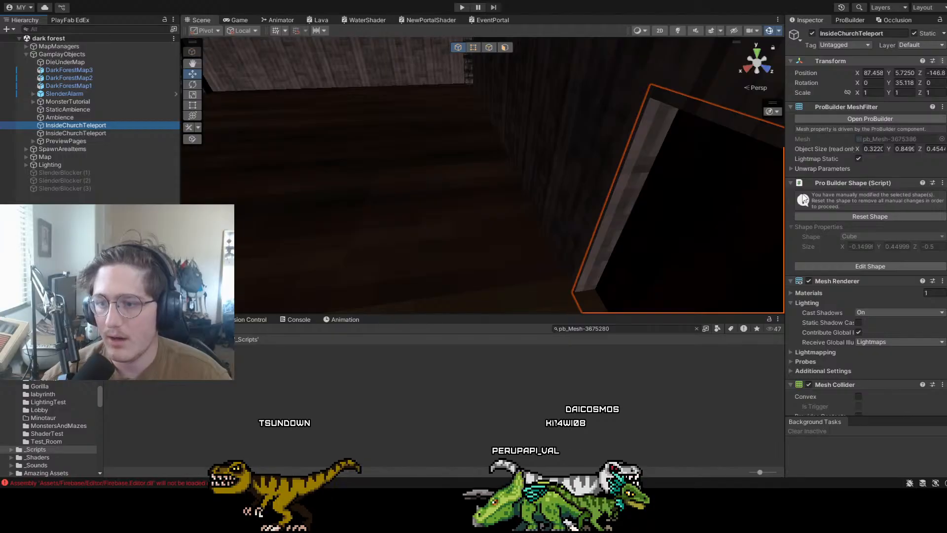
Replace the first InsideChurchTeleport with a duplicate of the other one, giving the copy the deleted object's position and rotation
{"action": "left_click", "coordinate": [81, 135]}
{"action": "left_click", "coordinate": [79, 126]}
{"action": "key", "text": "Delete"}
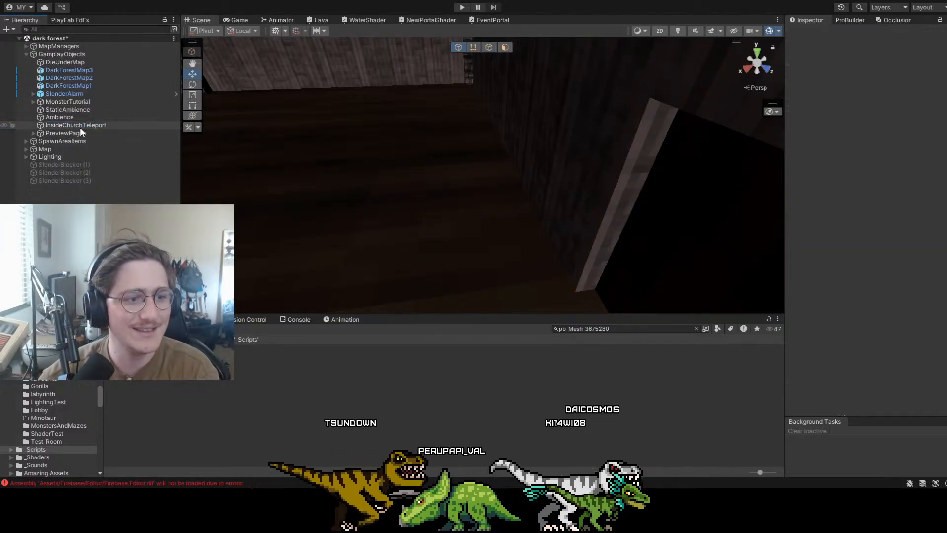
{"action": "left_click", "coordinate": [80, 126]}
{"action": "key", "text": "ctrl+d"}
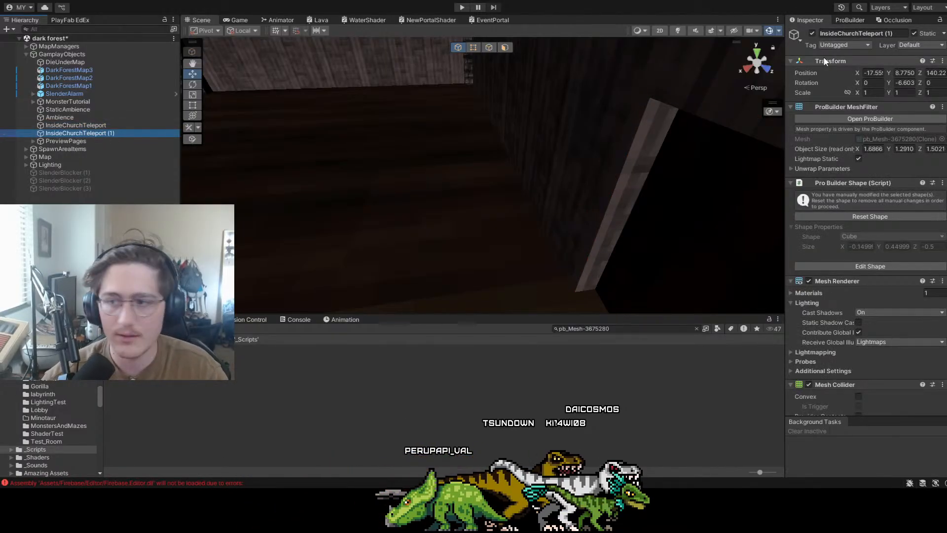
{"action": "left_click", "coordinate": [782, 215]}
{"action": "key", "text": "s"}
{"action": "right_click_drag", "start_coordinate": [710, 175], "coordinate": [662, 176]}
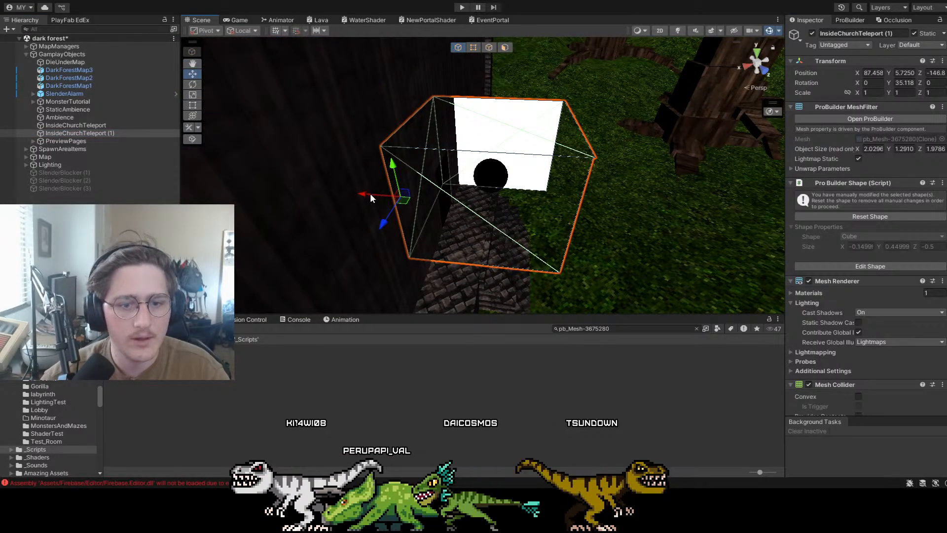
Move the duplicated InsideChurchTeleport along its X axis into the church wall by the doorway and save the scene
{"action": "left_click_drag", "start_coordinate": [371, 195], "coordinate": [272, 181]}
{"action": "right_click_drag", "start_coordinate": [394, 146], "coordinate": [449, 159]}
{"action": "key", "text": "w"}
{"action": "key", "text": "s"}
{"action": "left_click_drag", "start_coordinate": [286, 196], "coordinate": [274, 202]}
{"action": "right_click_drag", "start_coordinate": [430, 188], "coordinate": [329, 192]}
{"action": "key", "text": "w"}
{"action": "left_click", "coordinate": [119, 222]}
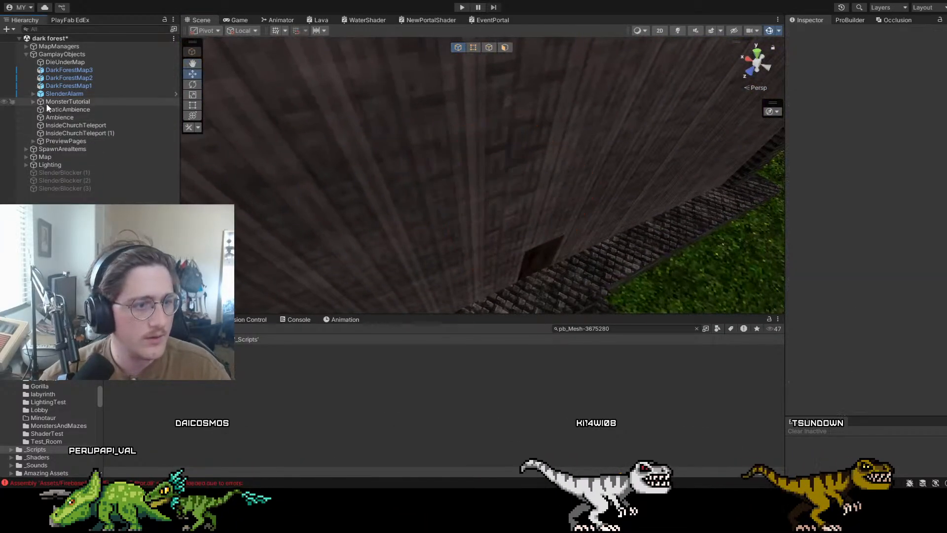
{"action": "left_click", "coordinate": [27, 53]}
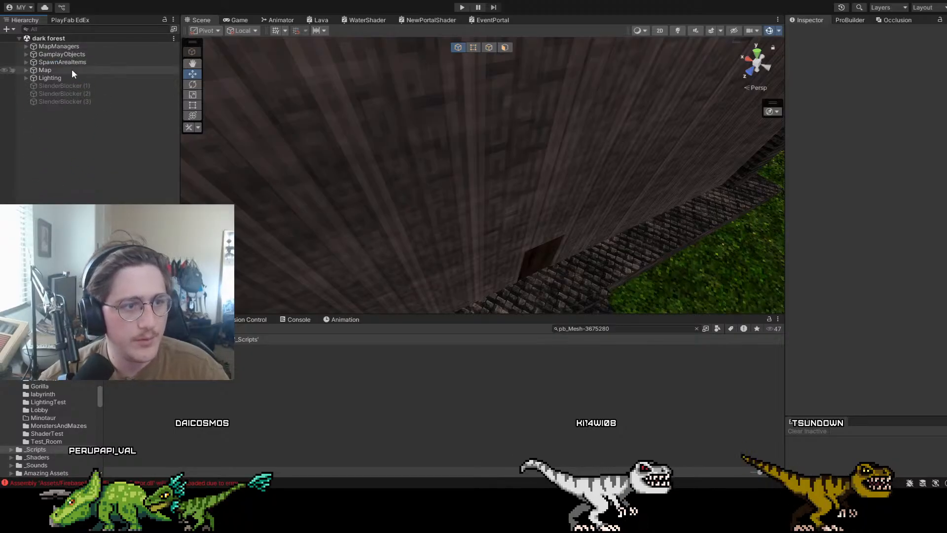
Examine the RoundManager and the GameplayManager's page spawn points and page preview settings
{"action": "left_click", "coordinate": [59, 45]}
{"action": "left_click", "coordinate": [24, 46]}
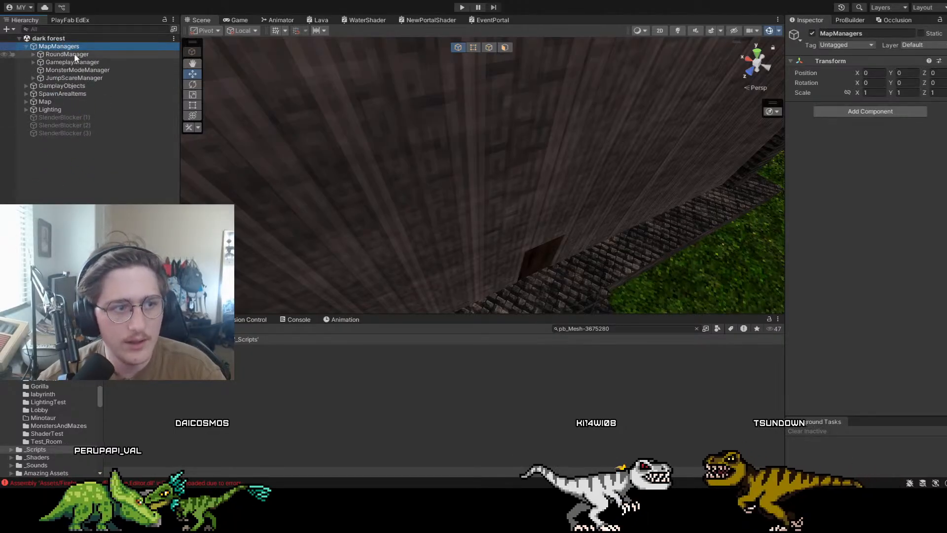
{"action": "left_click", "coordinate": [74, 53]}
{"action": "left_click", "coordinate": [74, 62]}
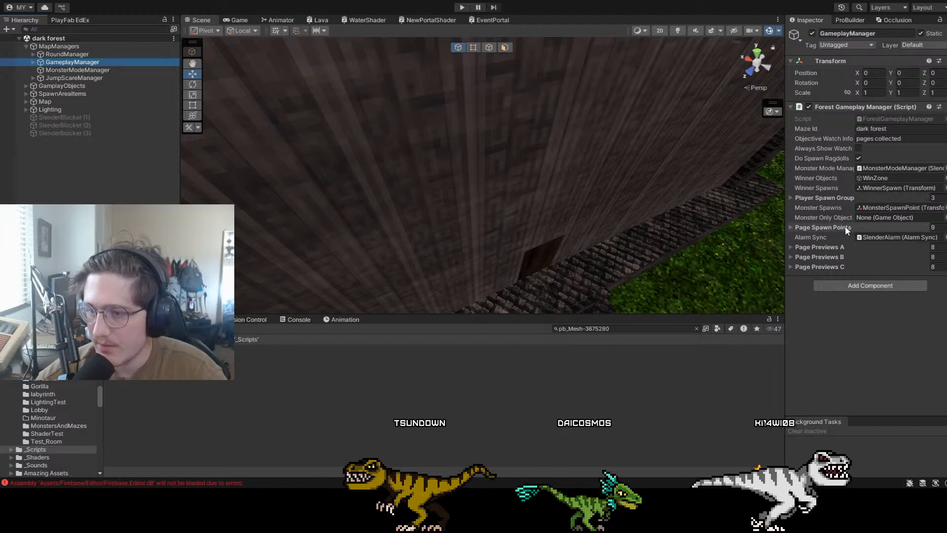
{"action": "left_click", "coordinate": [804, 229]}
{"action": "left_click", "coordinate": [801, 229]}
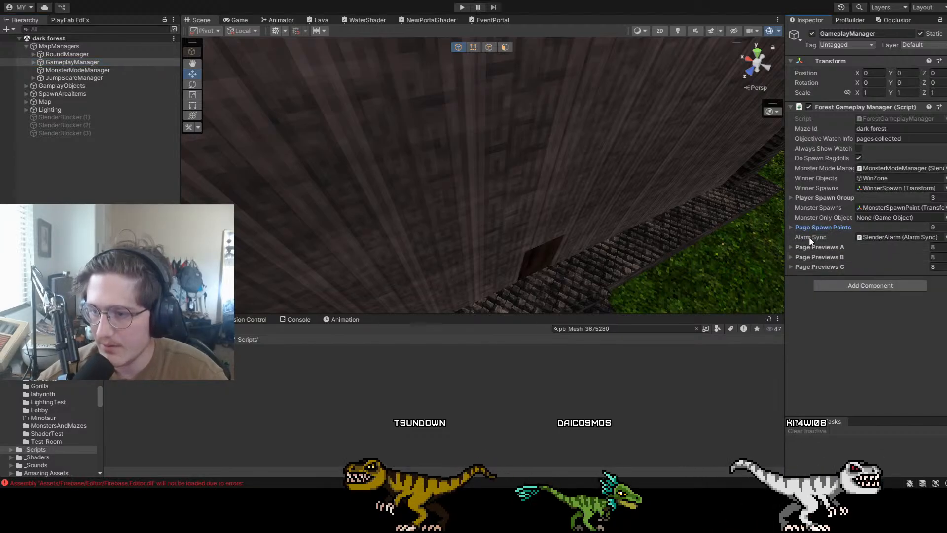
{"action": "left_click", "coordinate": [821, 248]}
{"action": "left_click", "coordinate": [821, 248]}
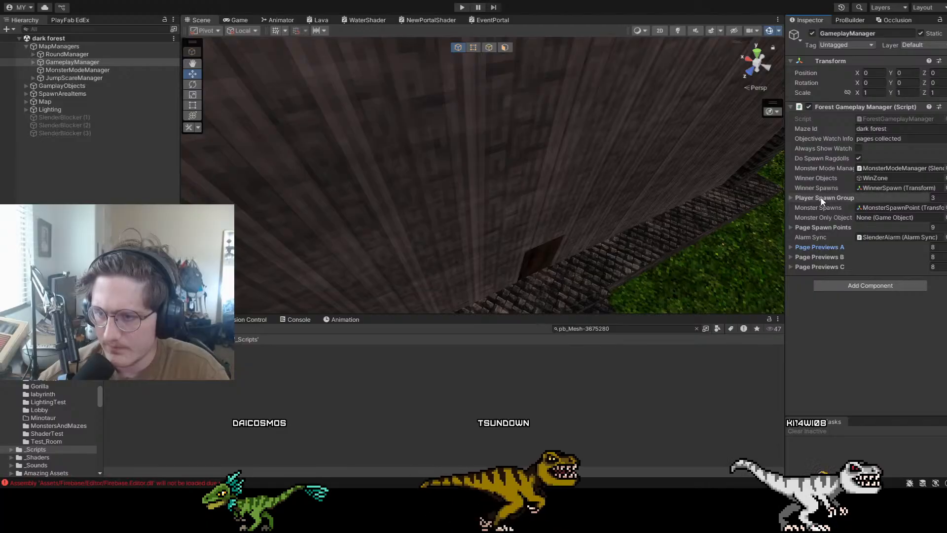
Look over the forest map and search the project assets for "corn maze"
{"action": "left_click", "coordinate": [24, 46]}
{"action": "left_click", "coordinate": [137, 173]}
{"action": "right_click_drag", "start_coordinate": [294, 230], "coordinate": [644, 186]}
{"action": "key", "text": "w"}
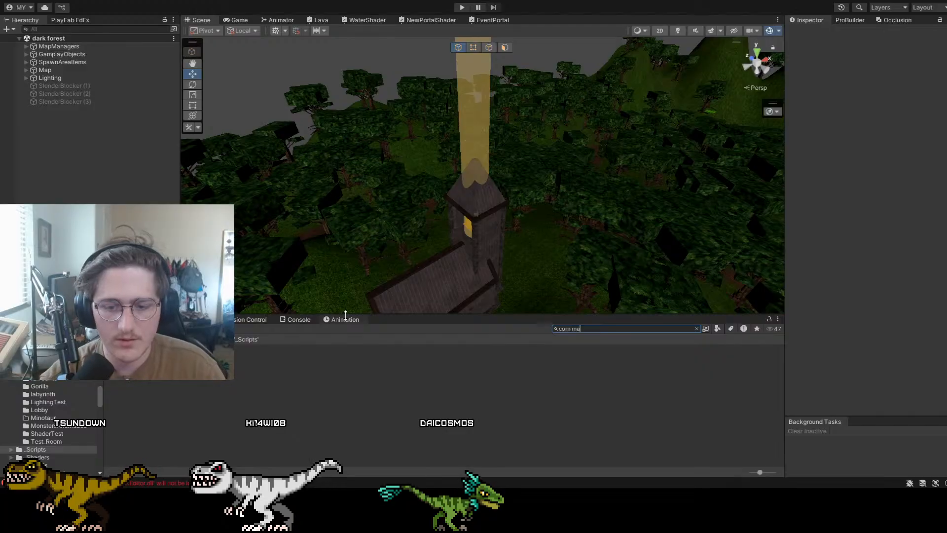
{"action": "right_click_drag", "start_coordinate": [346, 302], "coordinate": [112, 37]}
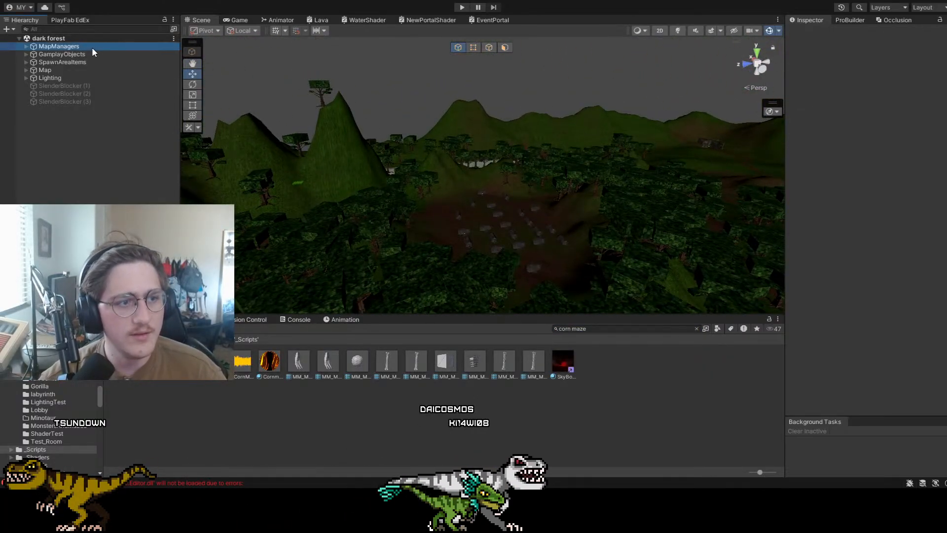
Check the dark forest's RoundManager and GameplayManager components for fog settings
{"action": "left_click", "coordinate": [91, 47]}
{"action": "left_click", "coordinate": [26, 45]}
{"action": "left_click", "coordinate": [73, 54]}
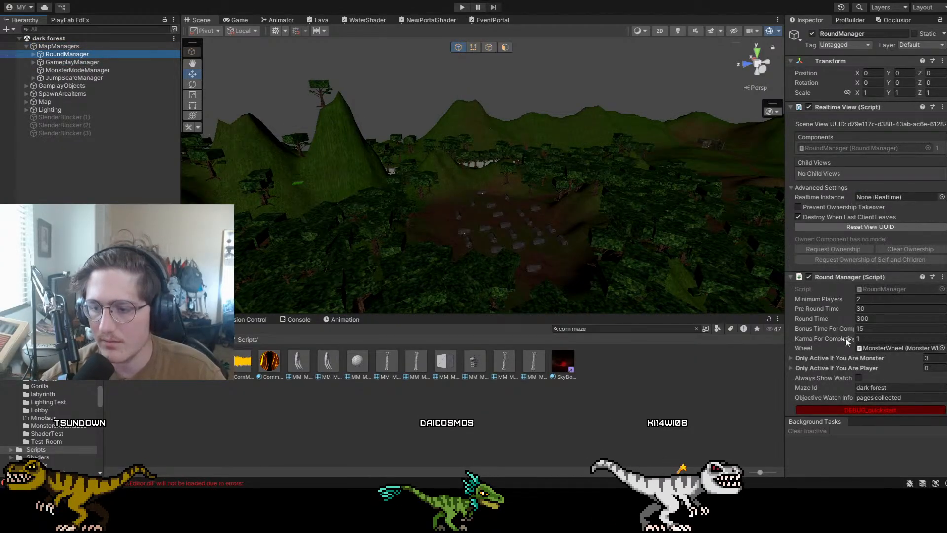
{"action": "scroll", "coordinate": [817, 411], "scroll_direction": "down", "scroll_amount": 1}
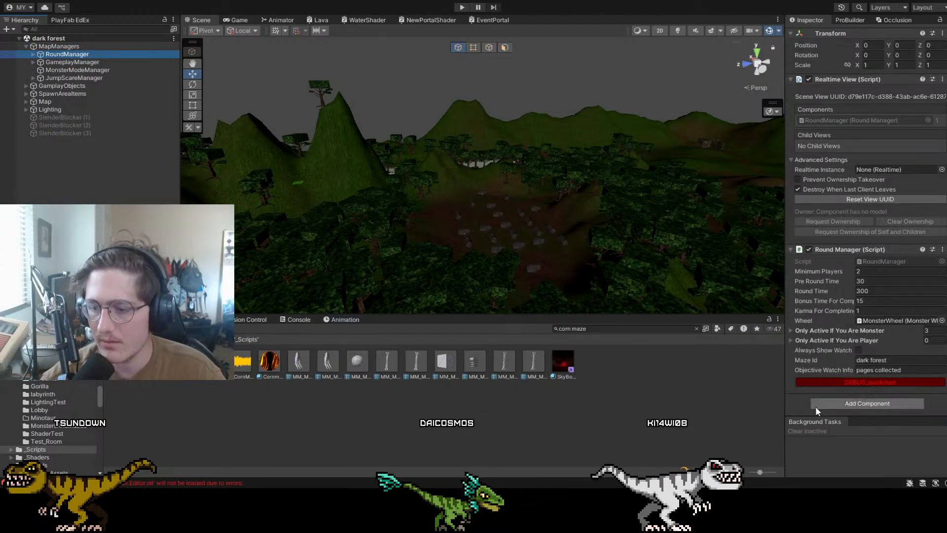
{"action": "left_click", "coordinate": [33, 61]}
{"action": "left_click", "coordinate": [35, 61]}
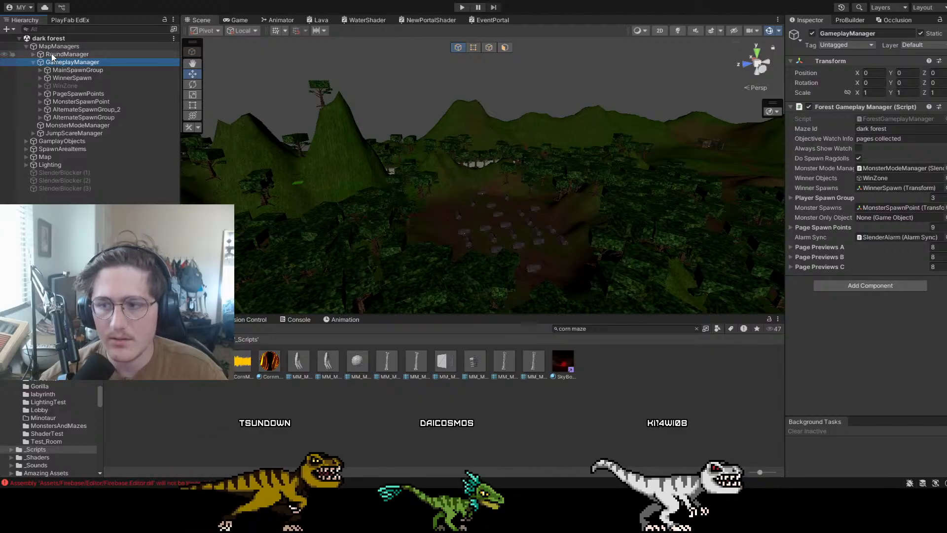
{"action": "left_click", "coordinate": [52, 48]}
{"action": "left_click", "coordinate": [53, 54]}
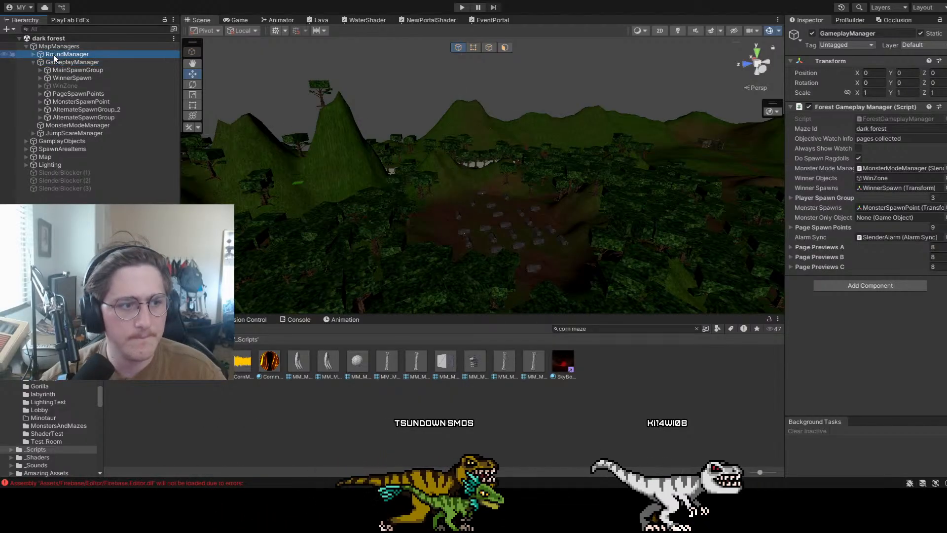
Set the MonsterModeManager's Fog End Distance to 125 and save the dark forest scene
{"action": "left_click", "coordinate": [76, 126]}
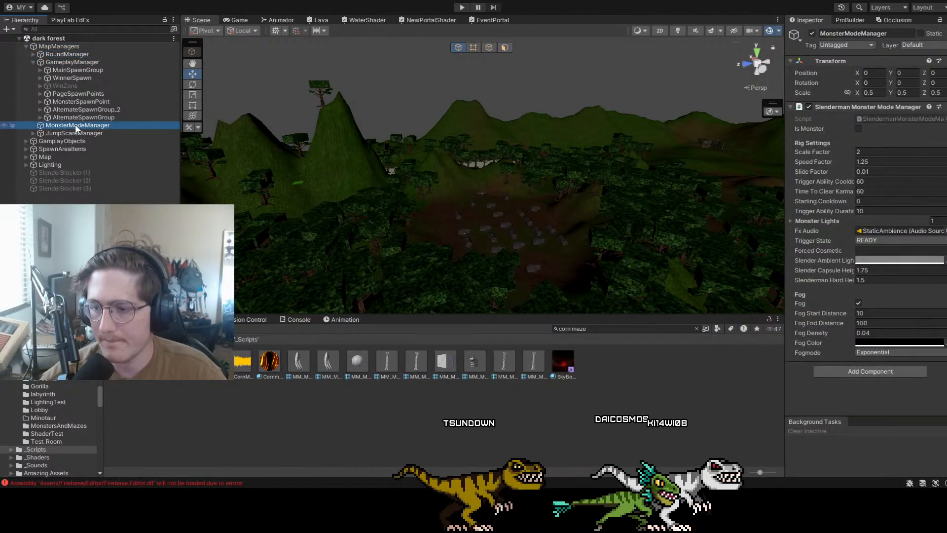
{"action": "left_click", "coordinate": [874, 323]}
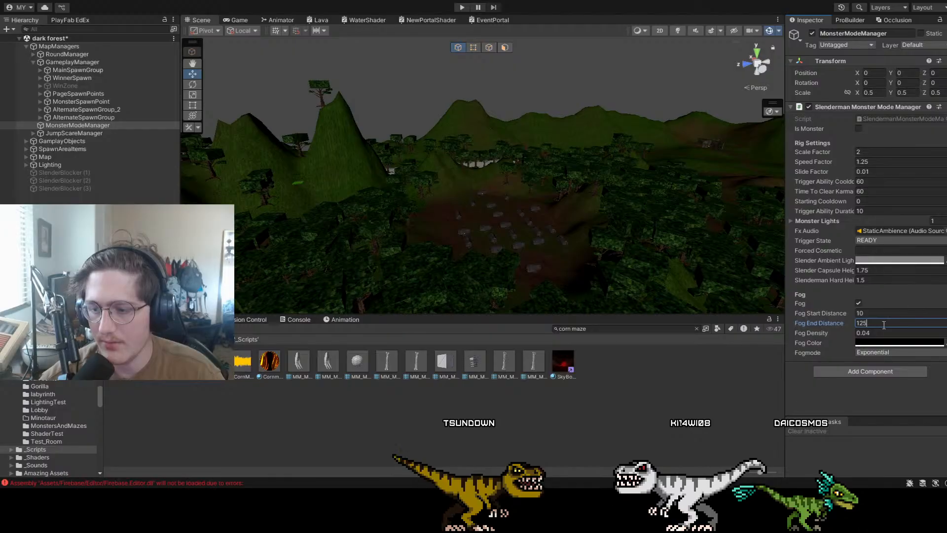
{"action": "left_click", "coordinate": [731, 412]}
{"action": "key", "text": "ctrl+s"}
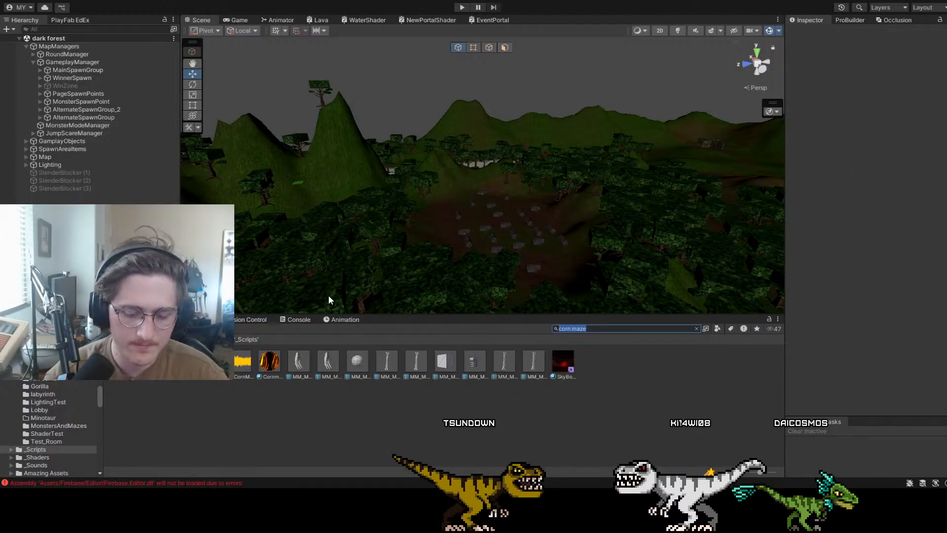
Search the project assets for "corn" and open the corn maze scene
{"action": "type", "text": "cornmaz"}
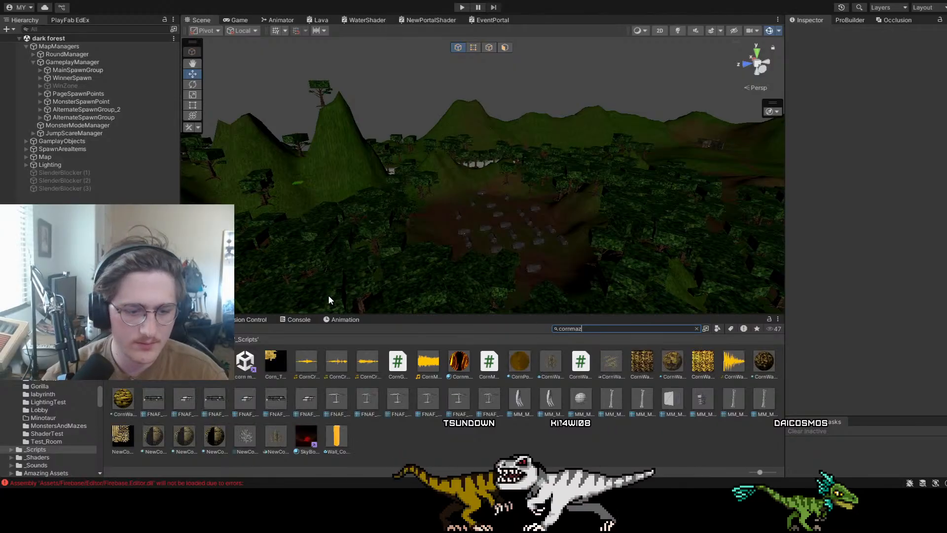
{"action": "key", "text": "BackSpace"}
{"action": "key", "text": "BackSpace"}
{"action": "key", "text": "BackSpace"}
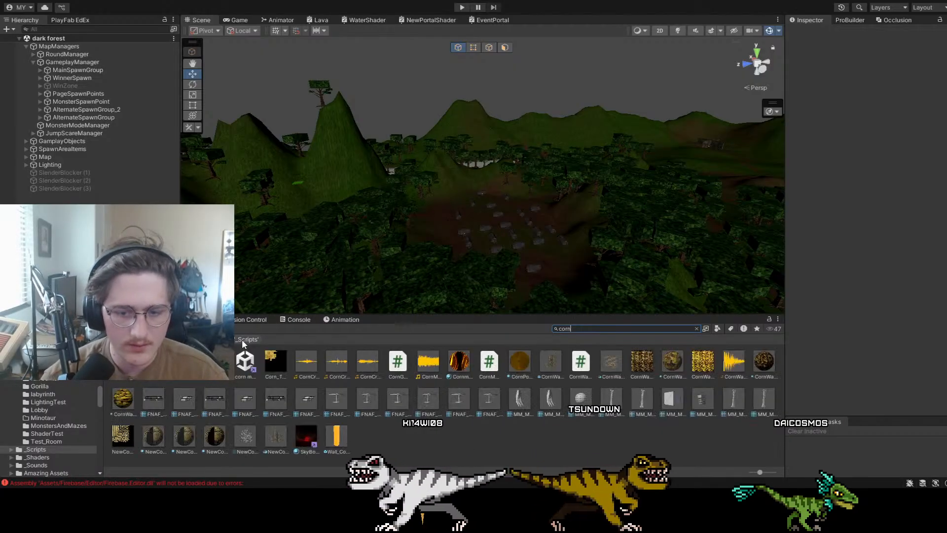
{"action": "left_click", "coordinate": [245, 363]}
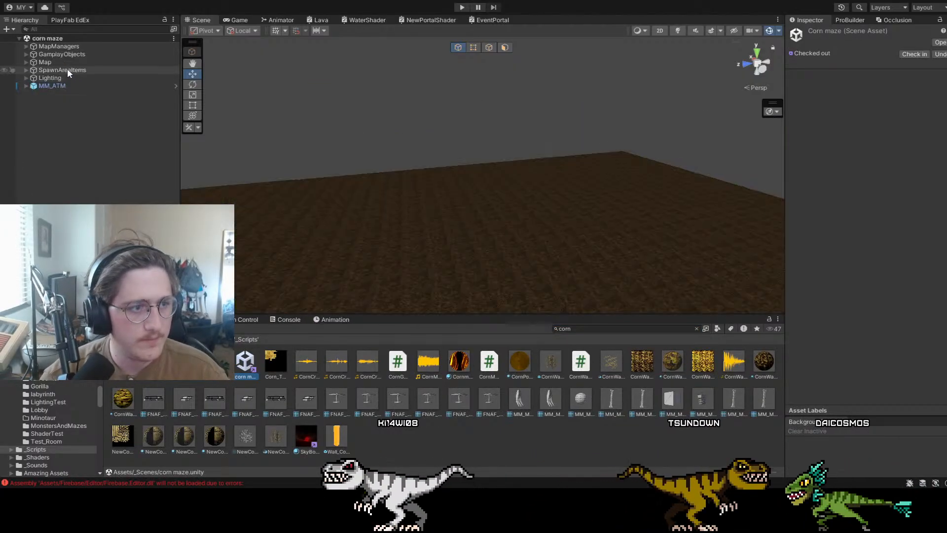
Set the corn maze GameplayManager's fog to start 10, end 125, density 0.04 and Exponential mode, and save the scene
{"action": "left_click", "coordinate": [26, 53]}
{"action": "left_click", "coordinate": [25, 54]}
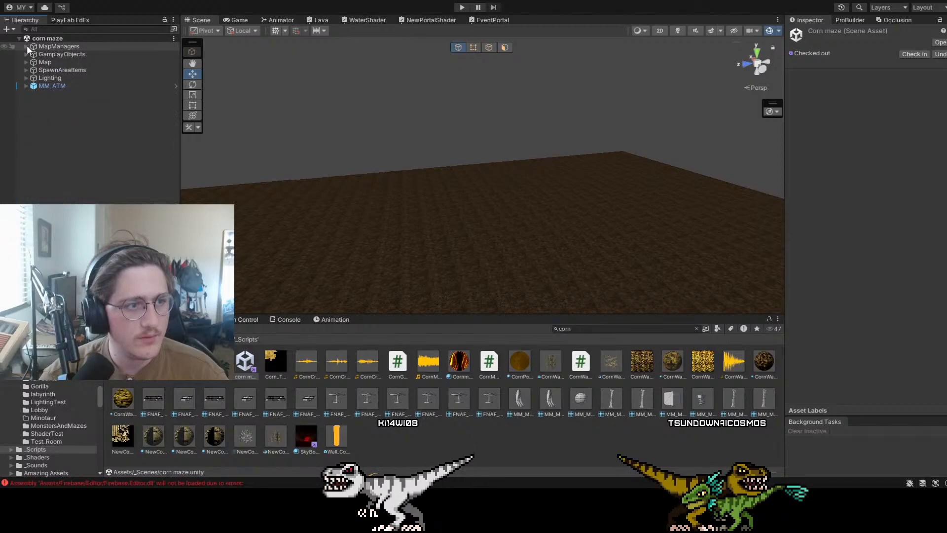
{"action": "left_click", "coordinate": [27, 46]}
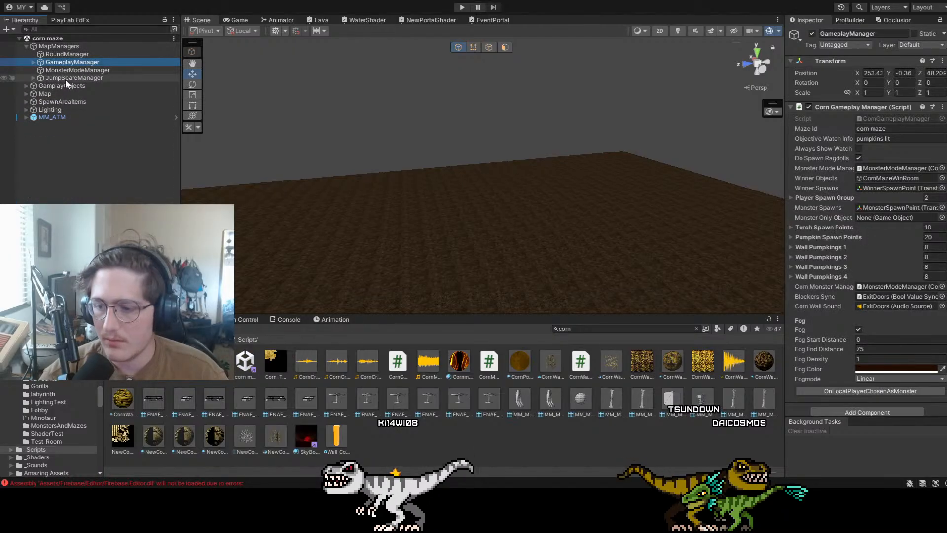
{"action": "left_click", "coordinate": [858, 359]}
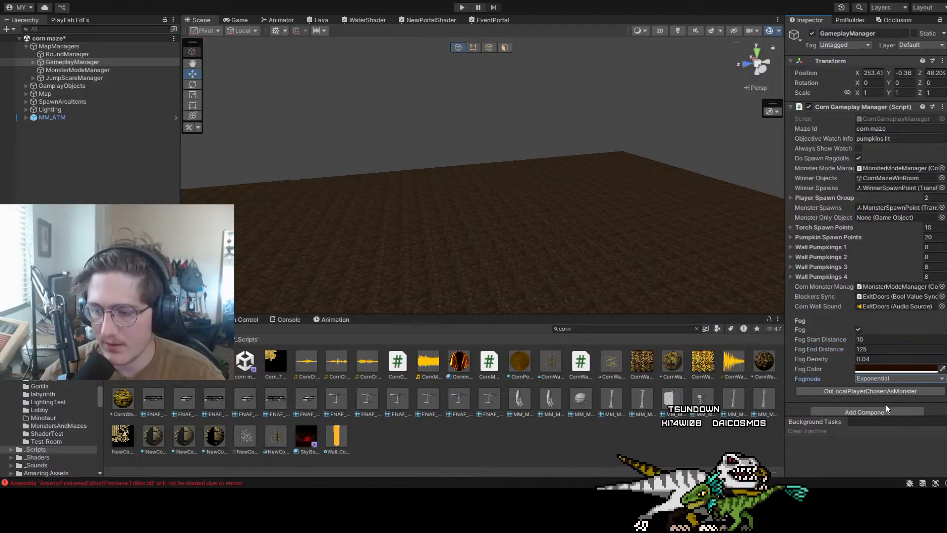
{"action": "left_click", "coordinate": [99, 160]}
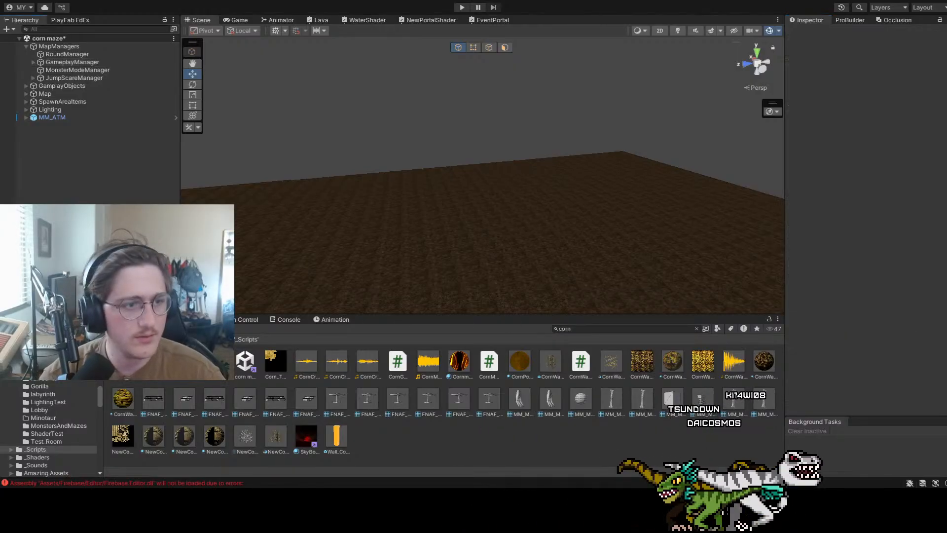
{"action": "left_click", "coordinate": [20, 39]}
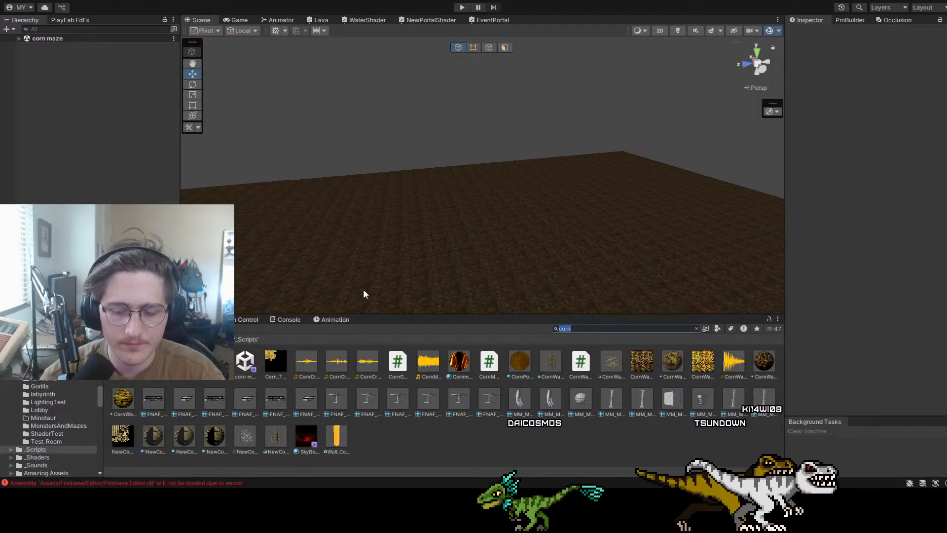
{"action": "key", "text": "BackSpace"}
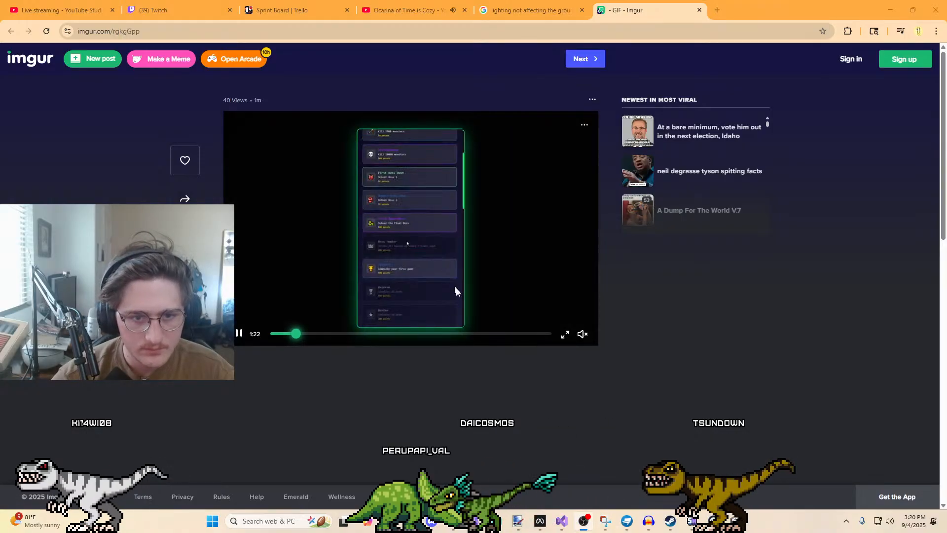
Switch to the browser and view the two Imgur clips full screen
{"action": "left_click", "coordinate": [565, 334]}
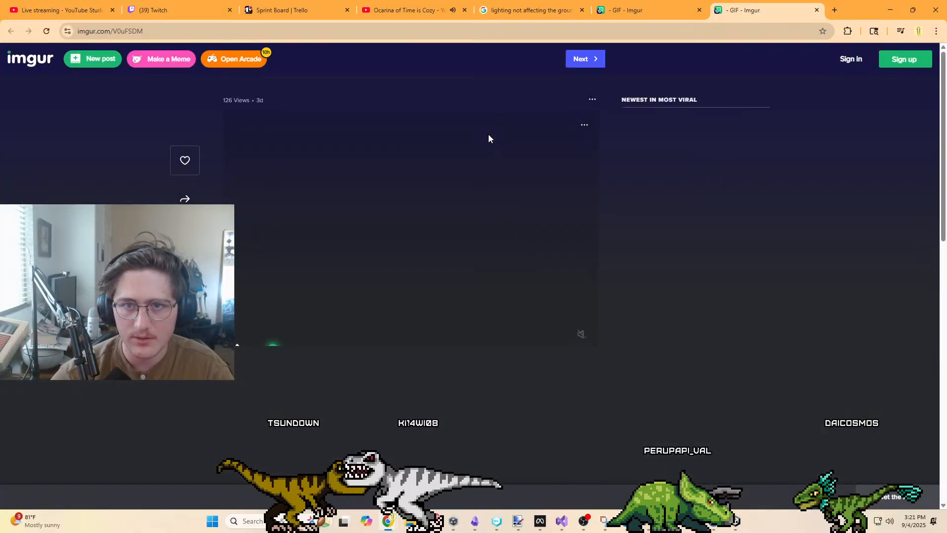
{"action": "left_click", "coordinate": [565, 335]}
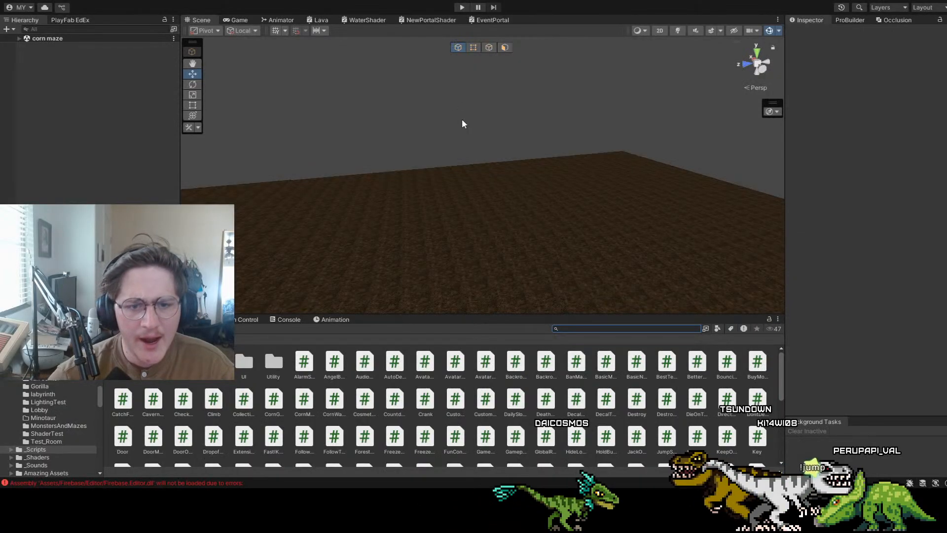
Turn on scene lighting for the corn maze in the Scene view
{"action": "mouse_move", "coordinate": [462, 120]}
{"action": "right_mouse_down"}
{"action": "mouse_move", "coordinate": [498, 181]}
{"action": "mouse_move", "coordinate": [355, 119]}
{"action": "mouse_move", "coordinate": [473, 87]}
{"action": "mouse_move", "coordinate": [528, 90]}
{"action": "mouse_move", "coordinate": [536, 70]}
{"action": "mouse_move", "coordinate": [597, 72]}
{"action": "mouse_move", "coordinate": [585, 100]}
{"action": "mouse_move", "coordinate": [508, 123]}
{"action": "mouse_move", "coordinate": [613, 160]}
{"action": "mouse_move", "coordinate": [468, 139]}
{"action": "mouse_move", "coordinate": [412, 61]}
{"action": "mouse_move", "coordinate": [327, 78]}
{"action": "mouse_move", "coordinate": [338, 79]}
{"action": "mouse_move", "coordinate": [360, 113]}
{"action": "mouse_move", "coordinate": [505, 174]}
{"action": "mouse_move", "coordinate": [524, 171]}
{"action": "mouse_move", "coordinate": [402, 158]}
{"action": "mouse_move", "coordinate": [504, 169]}
{"action": "mouse_move", "coordinate": [617, 89]}
{"action": "mouse_move", "coordinate": [486, 202]}
{"action": "right_mouse_up"}
{"action": "left_click", "coordinate": [682, 29]}
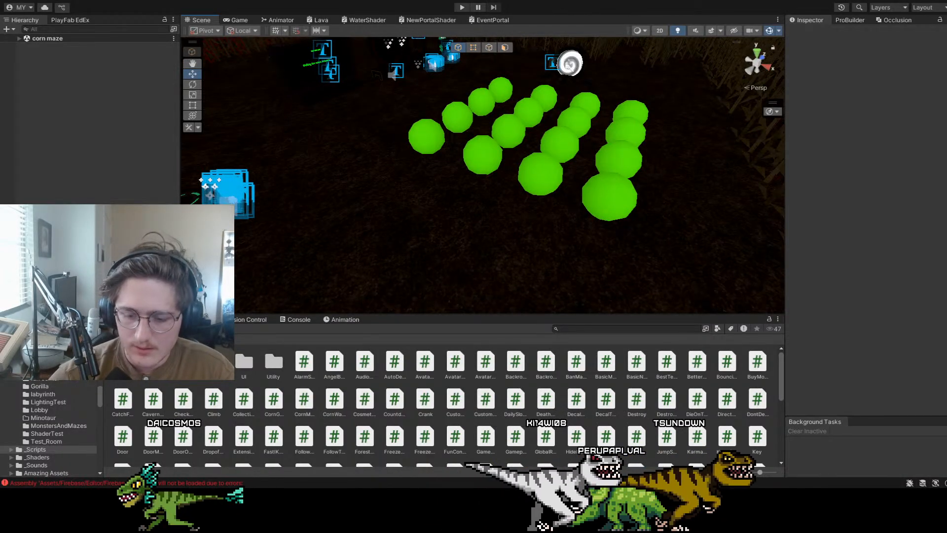